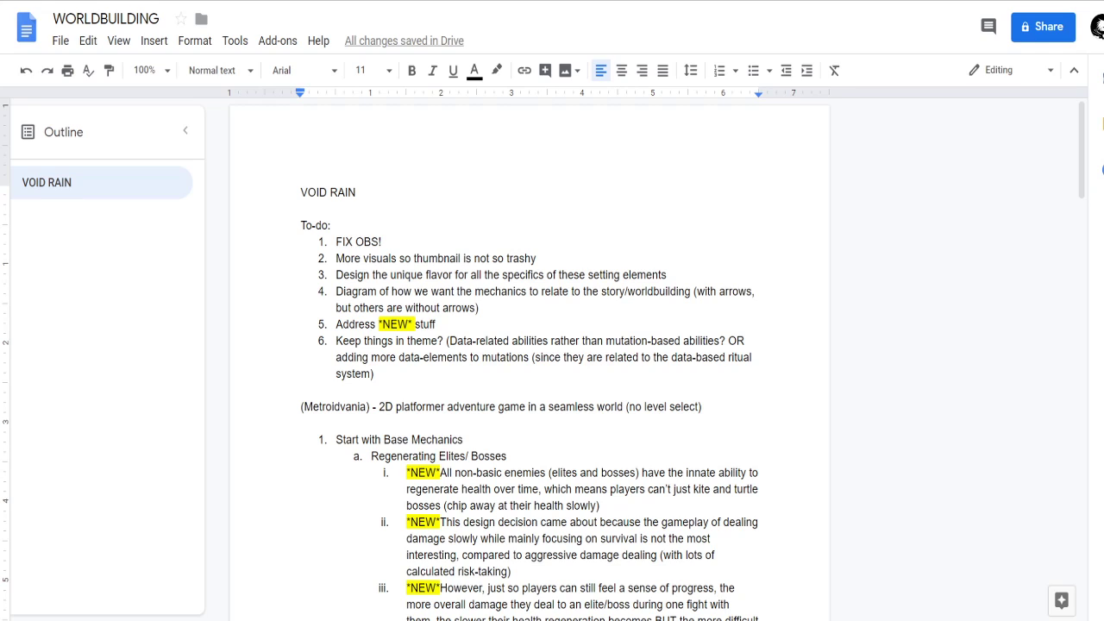
Review the to-do list, the game genre line and the base mechanics notes in the WORLDBUILDING document.
{"action": "scroll", "coordinate": [429, 275], "scroll_direction": "down", "scroll_amount": 2}
{"action": "left_click", "coordinate": [507, 294]}
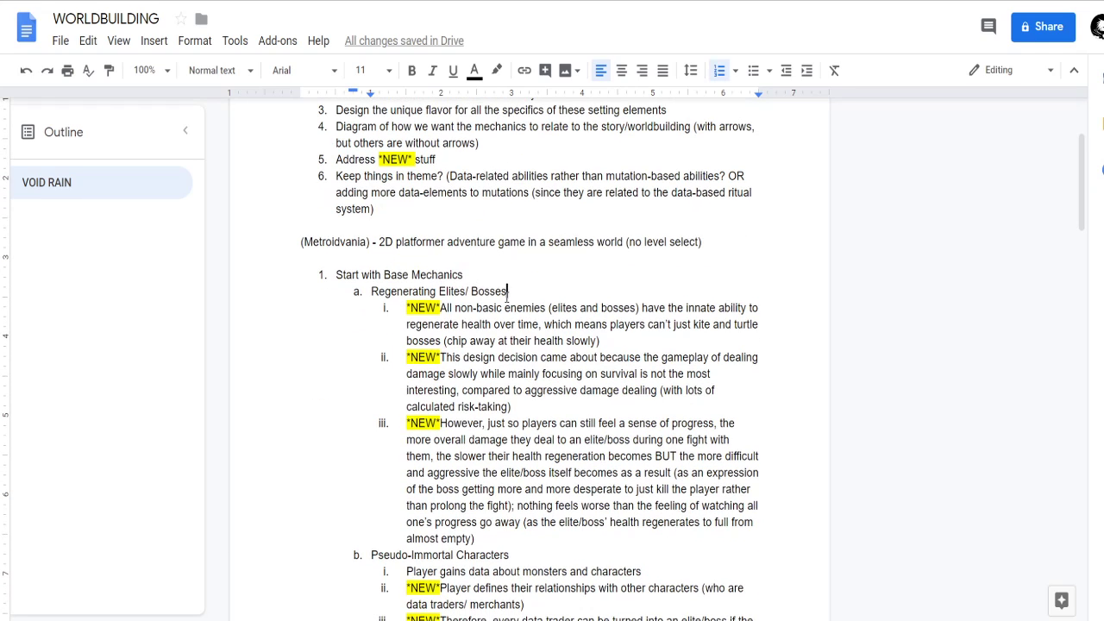
{"action": "scroll", "coordinate": [507, 293], "scroll_direction": "down", "scroll_amount": 2}
{"action": "scroll", "coordinate": [448, 268], "scroll_direction": "up", "scroll_amount": 4}
{"action": "left_click", "coordinate": [396, 240]}
{"action": "left_click_drag", "start_coordinate": [396, 240], "coordinate": [323, 246]}
{"action": "left_click", "coordinate": [406, 245]}
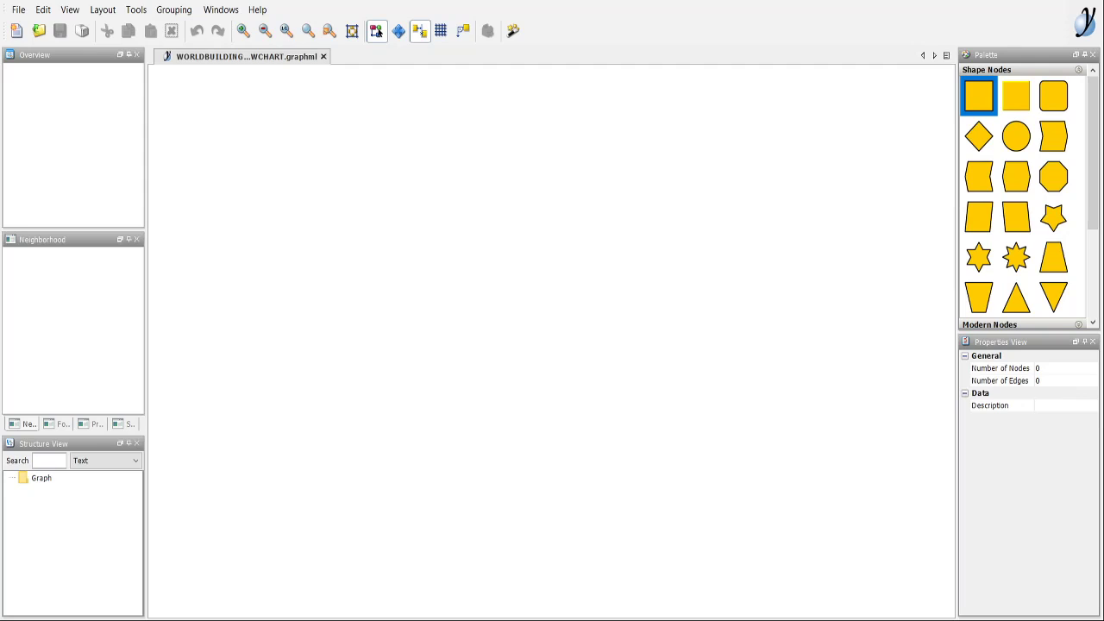
Switch to the yEd flowchart, add a rectangle node to the empty canvas and label it "Mechanics".
{"action": "left_click_drag", "start_coordinate": [968, 112], "coordinate": [597, 316]}
{"action": "left_click", "coordinate": [507, 264]}
{"action": "left_click", "coordinate": [636, 295]}
{"action": "left_click", "coordinate": [549, 270]}
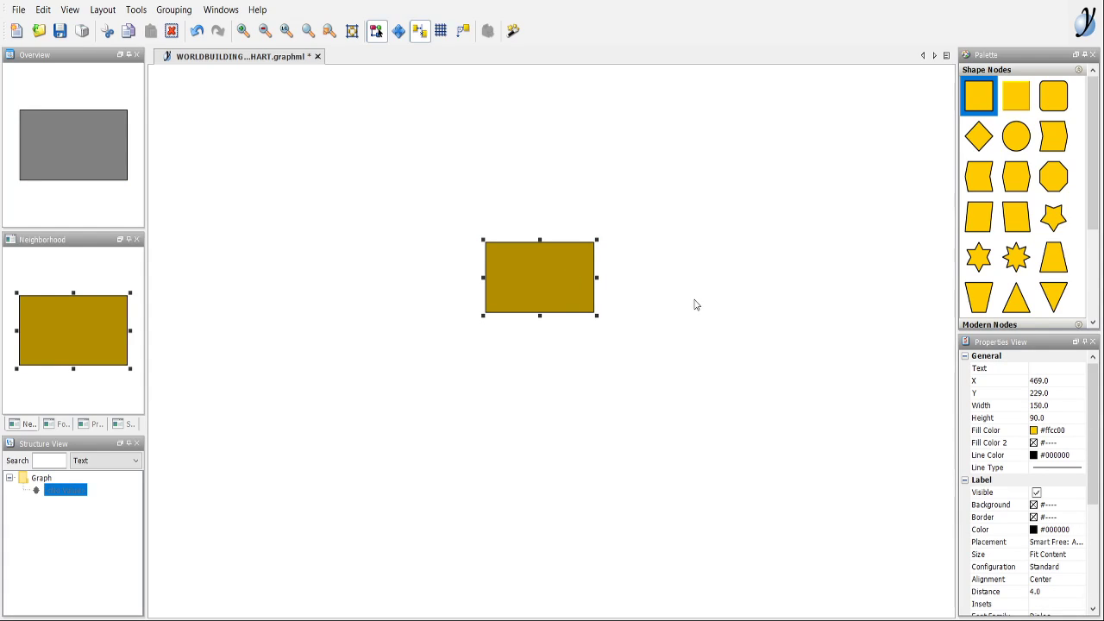
{"action": "key", "text": "F2"}
{"action": "type", "text": "Mechanics"}
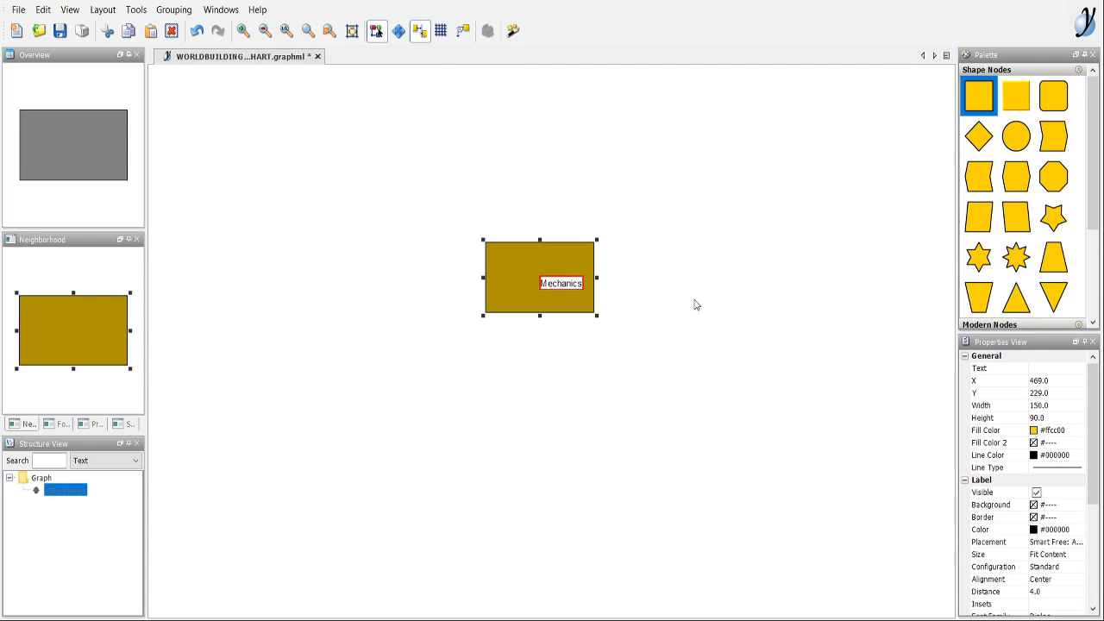
{"action": "key", "text": "Return"}
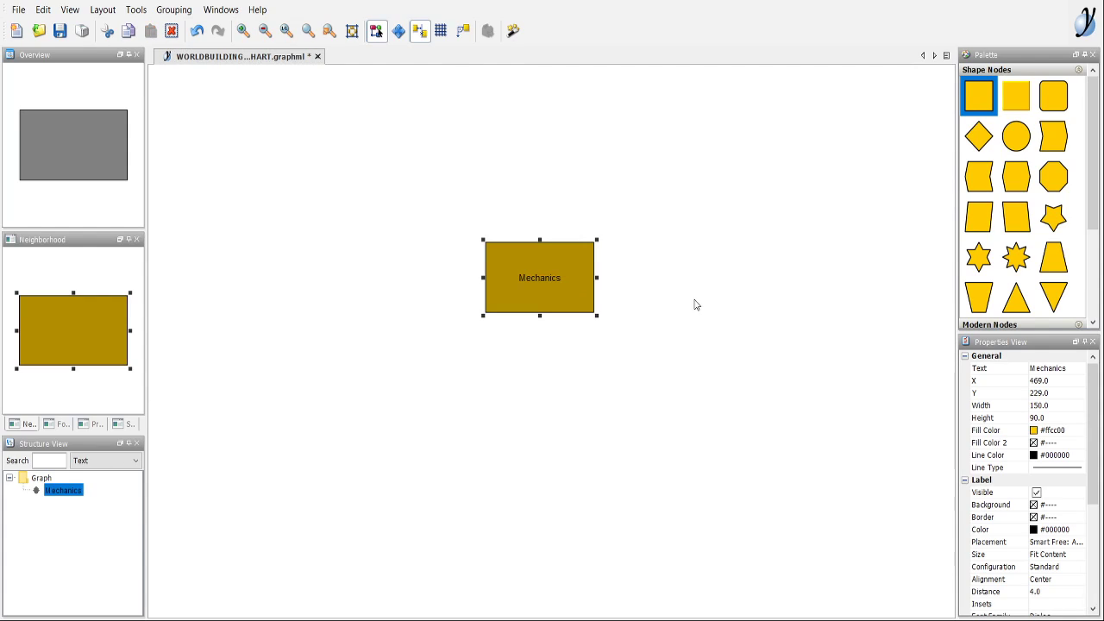
Add a second rectangle node below and to the right of Mechanics and label it "Narrative".
{"action": "left_click_drag", "start_coordinate": [979, 97], "coordinate": [843, 424]}
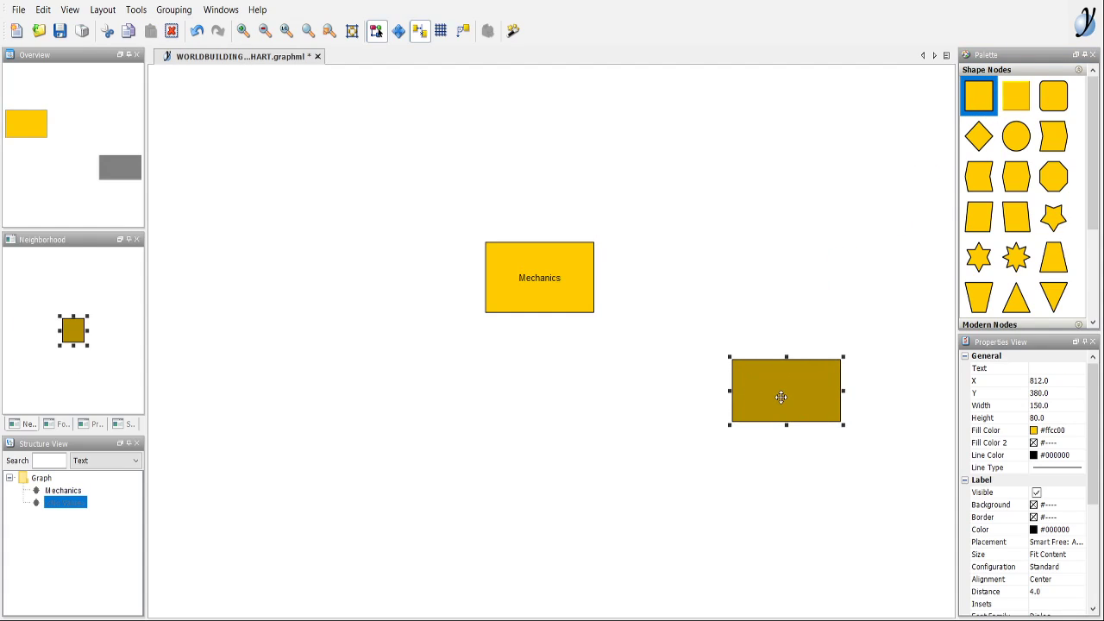
{"action": "double_click", "coordinate": [781, 397]}
{"action": "type", "text": "Narrative"}
{"action": "key", "text": "Return"}
{"action": "left_click", "coordinate": [640, 328]}
Connect Mechanics to Narrative with an arrow and align the Narrative node directly below Mechanics.
{"action": "left_click_drag", "start_coordinate": [582, 278], "coordinate": [748, 281]}
{"action": "key", "text": "Escape"}
{"action": "left_click_drag", "start_coordinate": [793, 394], "coordinate": [769, 299]}
{"action": "left_click", "coordinate": [753, 453]}
{"action": "left_click_drag", "start_coordinate": [567, 312], "coordinate": [609, 259]}
{"action": "left_click_drag", "start_coordinate": [777, 308], "coordinate": [604, 417]}
{"action": "left_click", "coordinate": [702, 402]}
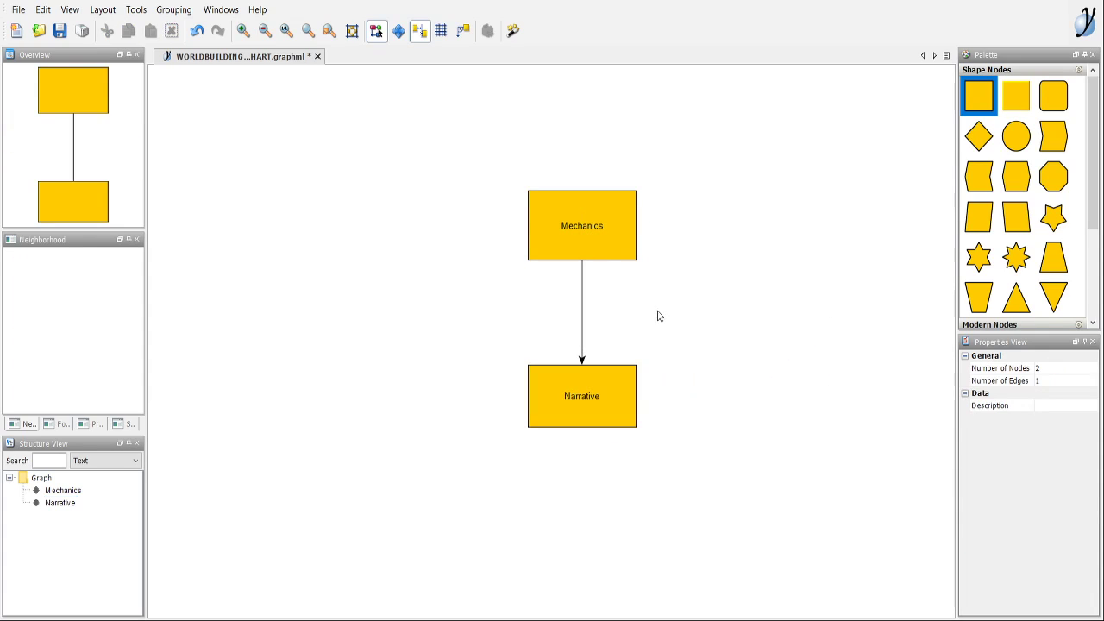
{"action": "left_click", "coordinate": [600, 232]}
{"action": "left_click", "coordinate": [682, 286]}
{"action": "left_click_drag", "start_coordinate": [611, 405], "coordinate": [690, 319]}
{"action": "key", "text": "Escape"}
{"action": "left_click_drag", "start_coordinate": [764, 345], "coordinate": [730, 363]}
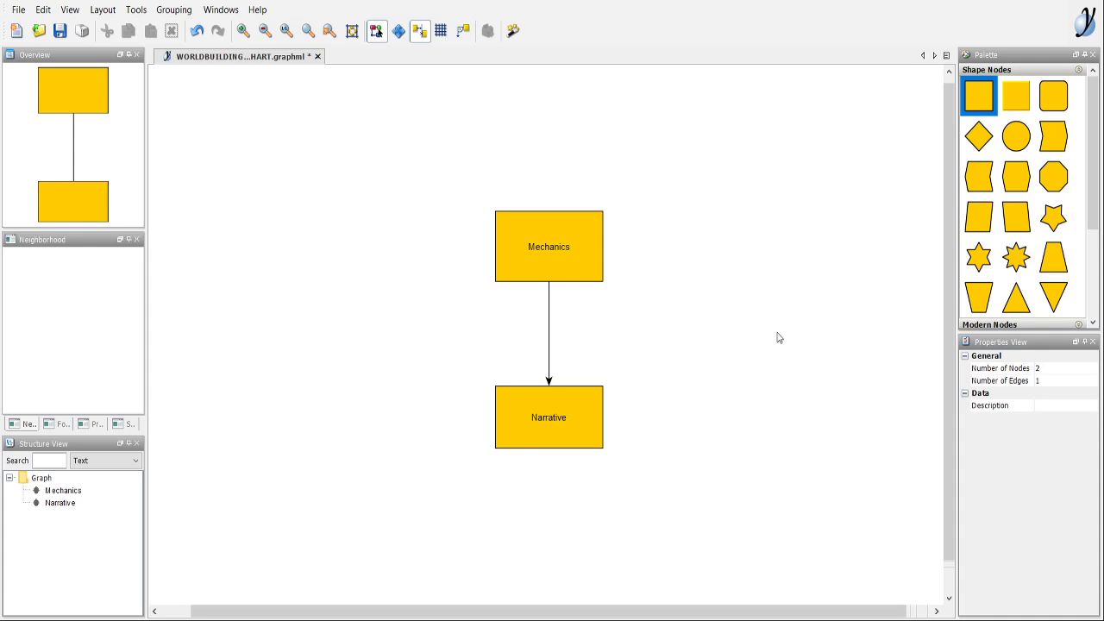
{"action": "left_click_drag", "start_coordinate": [573, 395], "coordinate": [583, 343]}
{"action": "left_click_drag", "start_coordinate": [687, 340], "coordinate": [685, 403]}
{"action": "left_click_drag", "start_coordinate": [693, 456], "coordinate": [681, 434]}
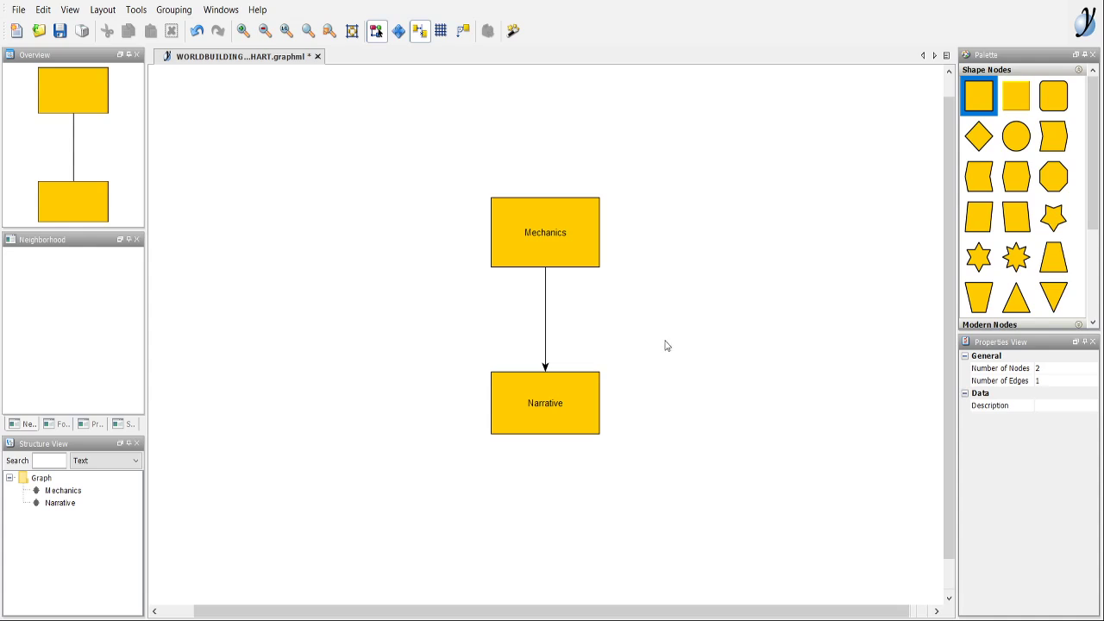
{"action": "left_click", "coordinate": [535, 410]}
{"action": "left_click", "coordinate": [675, 396]}
{"action": "mouse_move", "coordinate": [680, 455]}
{"action": "left_mouse_down"}
{"action": "mouse_move", "coordinate": [687, 449]}
{"action": "mouse_move", "coordinate": [678, 446]}
{"action": "left_mouse_up"}
{"action": "left_click", "coordinate": [571, 242]}
{"action": "left_click", "coordinate": [722, 352]}
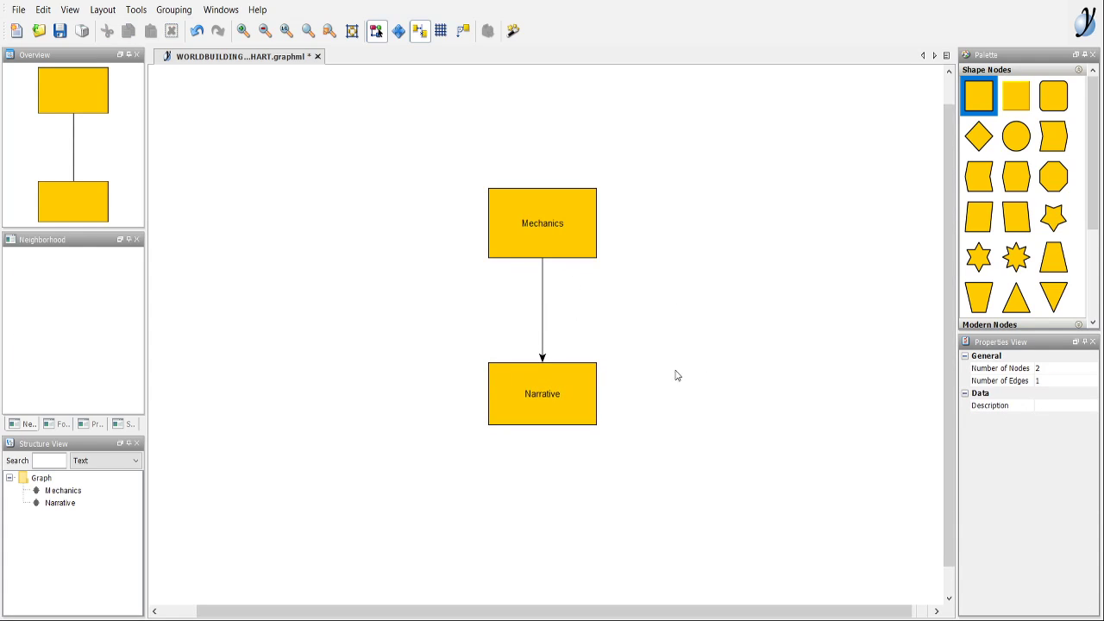
{"action": "left_click_drag", "start_coordinate": [725, 347], "coordinate": [728, 364]}
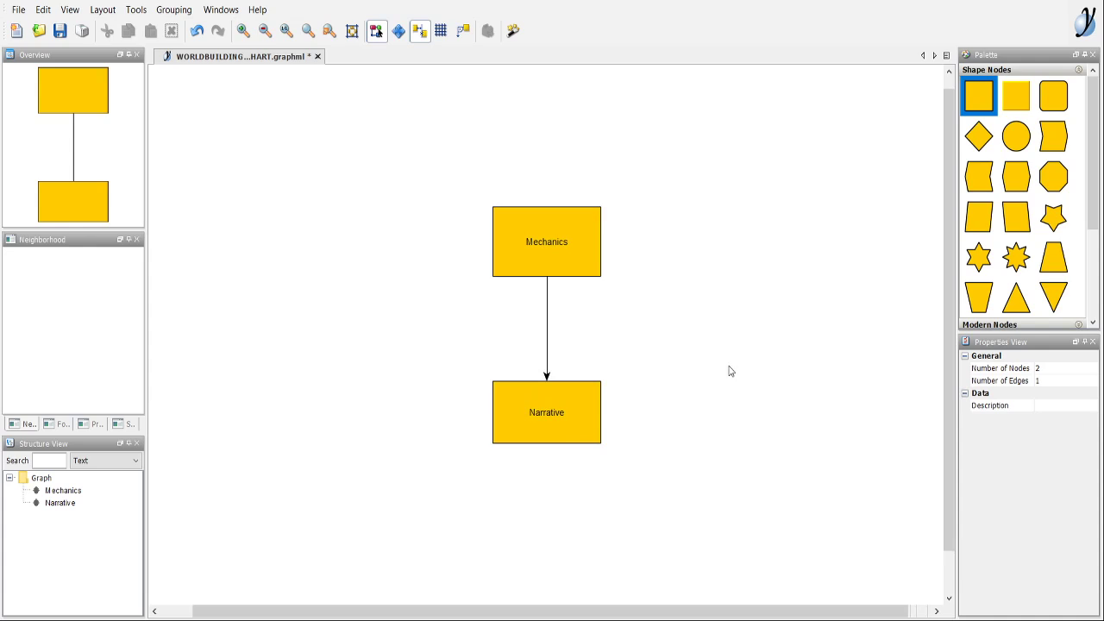
{"action": "left_click_drag", "start_coordinate": [693, 330], "coordinate": [689, 317]}
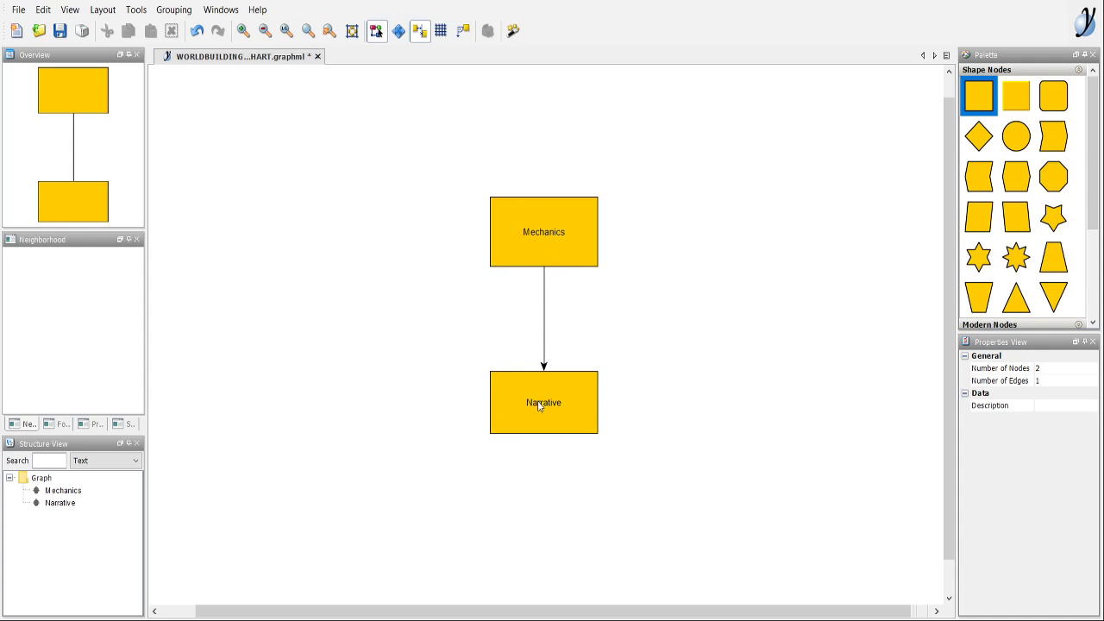
{"action": "left_click_drag", "start_coordinate": [705, 365], "coordinate": [690, 354]}
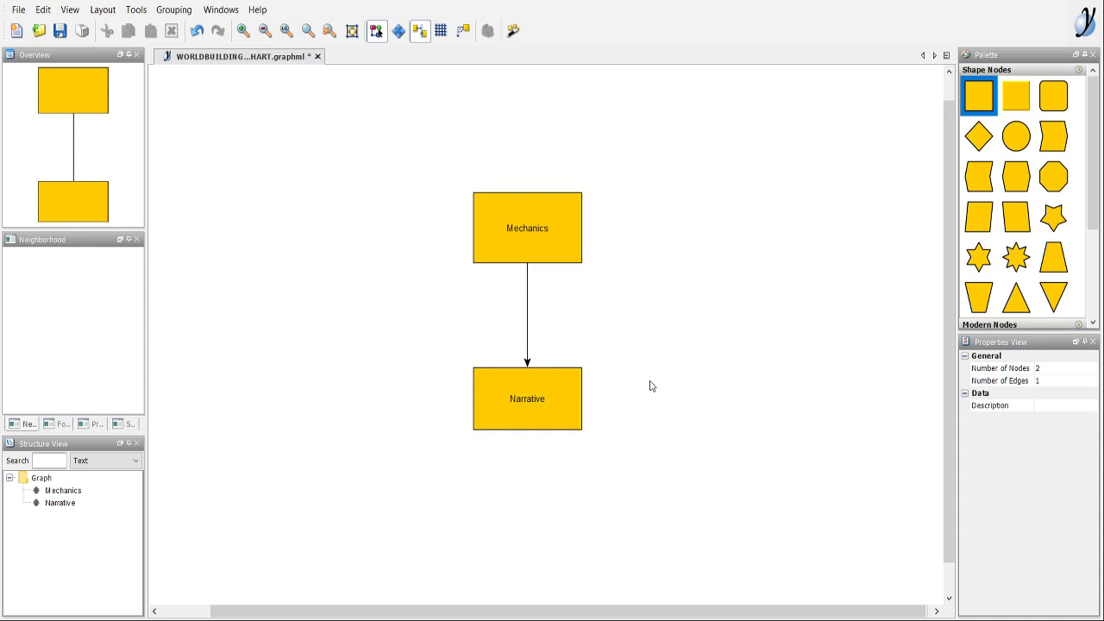
{"action": "left_click_drag", "start_coordinate": [574, 371], "coordinate": [585, 378]}
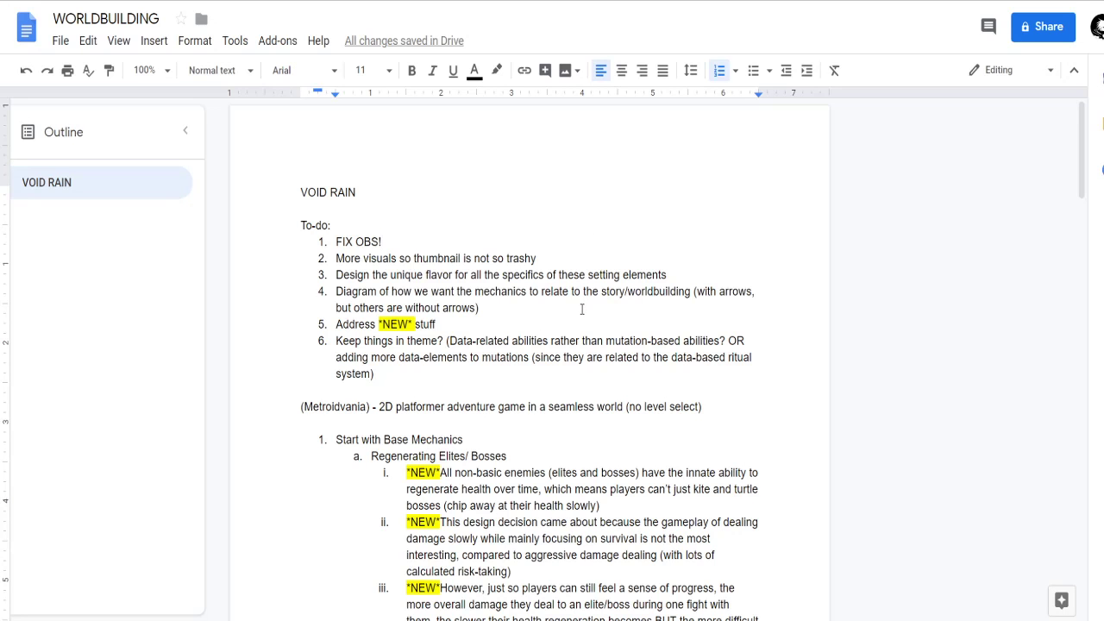
Switch to the WORLDBUILDING document in Google Docs and review the diagram to-do item and the base mechanics outline.
{"action": "scroll", "coordinate": [532, 259], "scroll_direction": "down", "scroll_amount": 1}
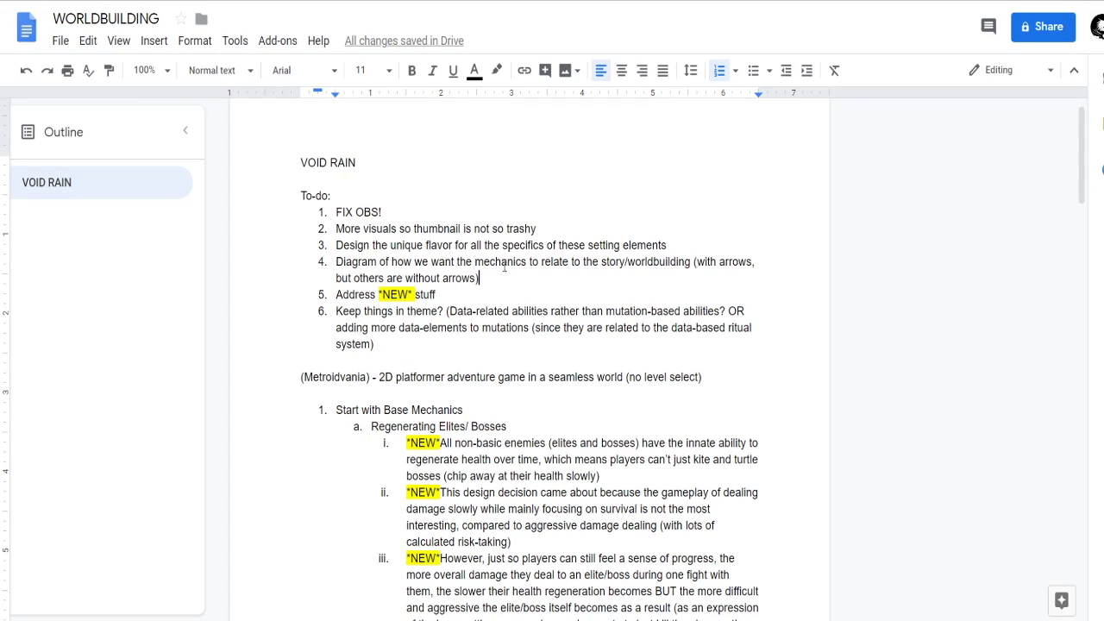
{"action": "left_click", "coordinate": [424, 262]}
{"action": "left_click", "coordinate": [502, 282]}
{"action": "scroll", "coordinate": [538, 234], "scroll_direction": "down", "scroll_amount": 4}
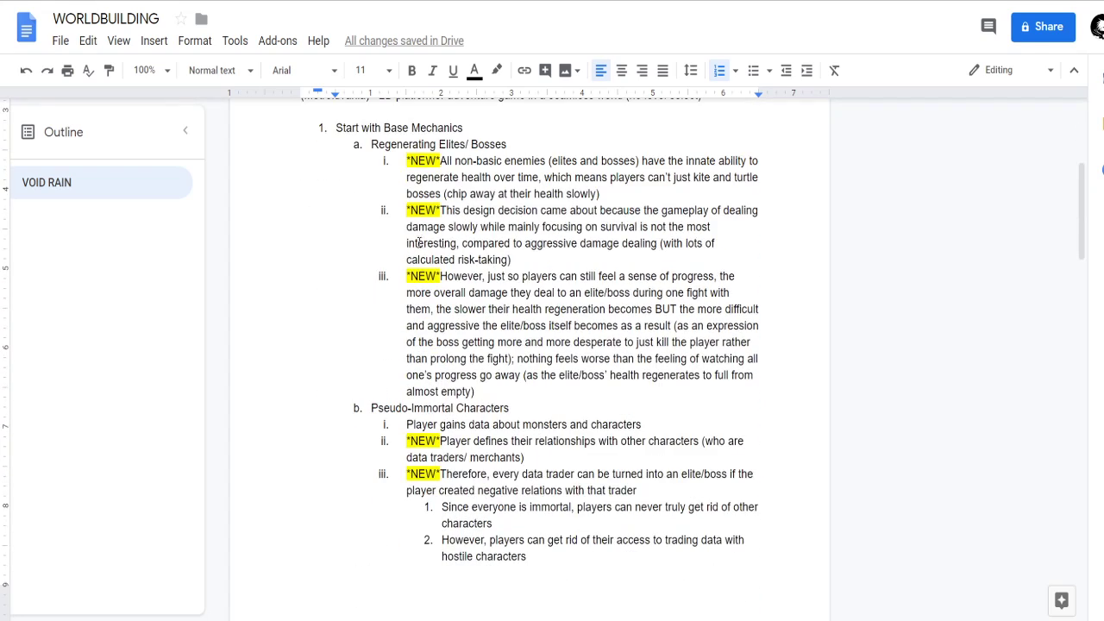
{"action": "scroll", "coordinate": [414, 250], "scroll_direction": "up", "scroll_amount": 1}
{"action": "left_click_drag", "start_coordinate": [373, 231], "coordinate": [509, 309]}
{"action": "left_click", "coordinate": [542, 308]}
Examine the setting elements brainstorm and the data types and data mechanics sections of the document.
{"action": "scroll", "coordinate": [604, 306], "scroll_direction": "down", "scroll_amount": 20}
{"action": "scroll", "coordinate": [605, 306], "scroll_direction": "up", "scroll_amount": 3}
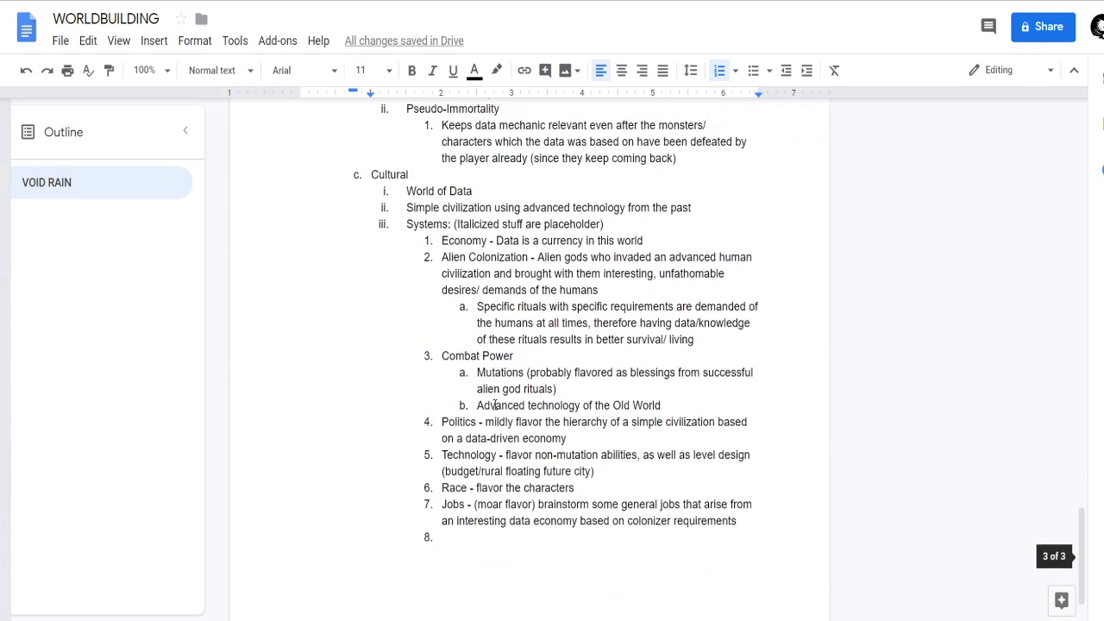
{"action": "scroll", "coordinate": [422, 355], "scroll_direction": "up", "scroll_amount": 7}
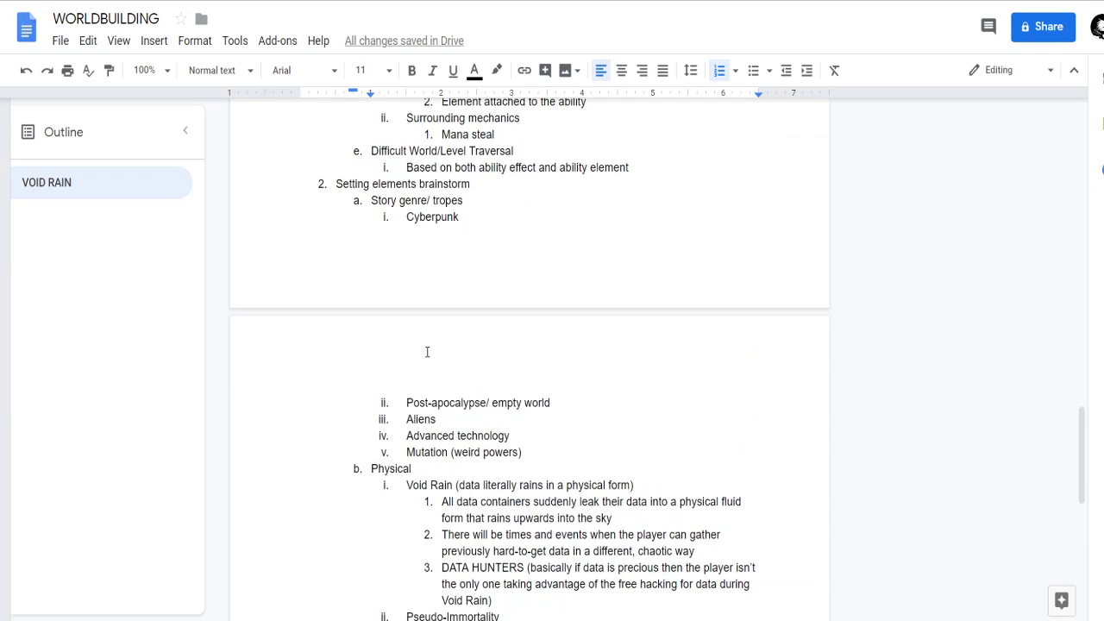
{"action": "left_click_drag", "start_coordinate": [323, 181], "coordinate": [515, 373]}
{"action": "left_click", "coordinate": [587, 320]}
{"action": "scroll", "coordinate": [518, 345], "scroll_direction": "up", "scroll_amount": 20}
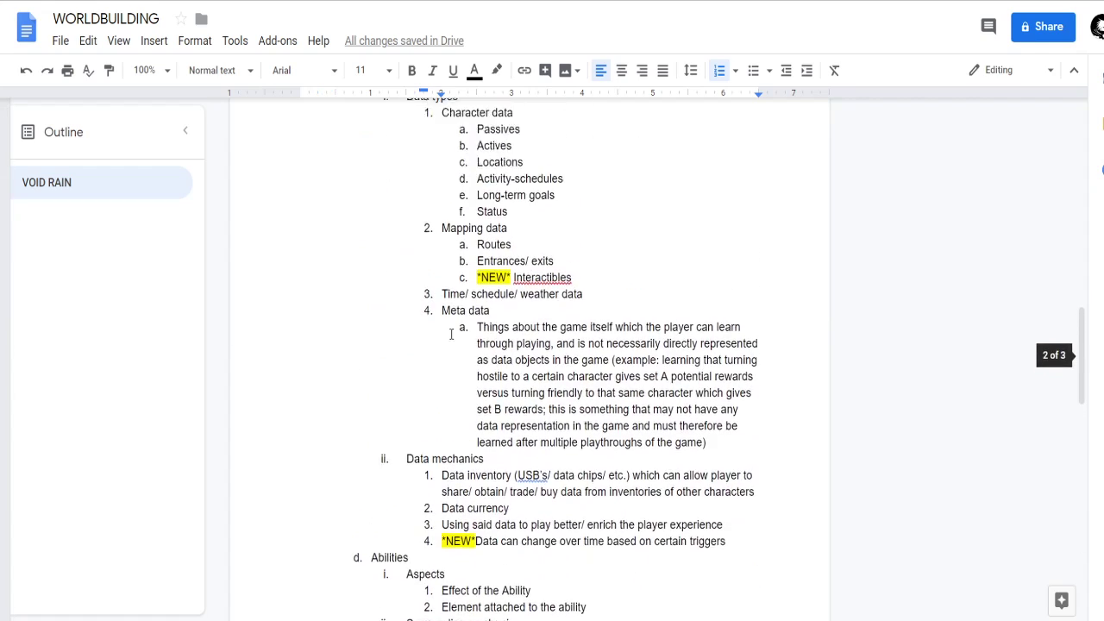
{"action": "scroll", "coordinate": [504, 364], "scroll_direction": "up", "scroll_amount": 2}
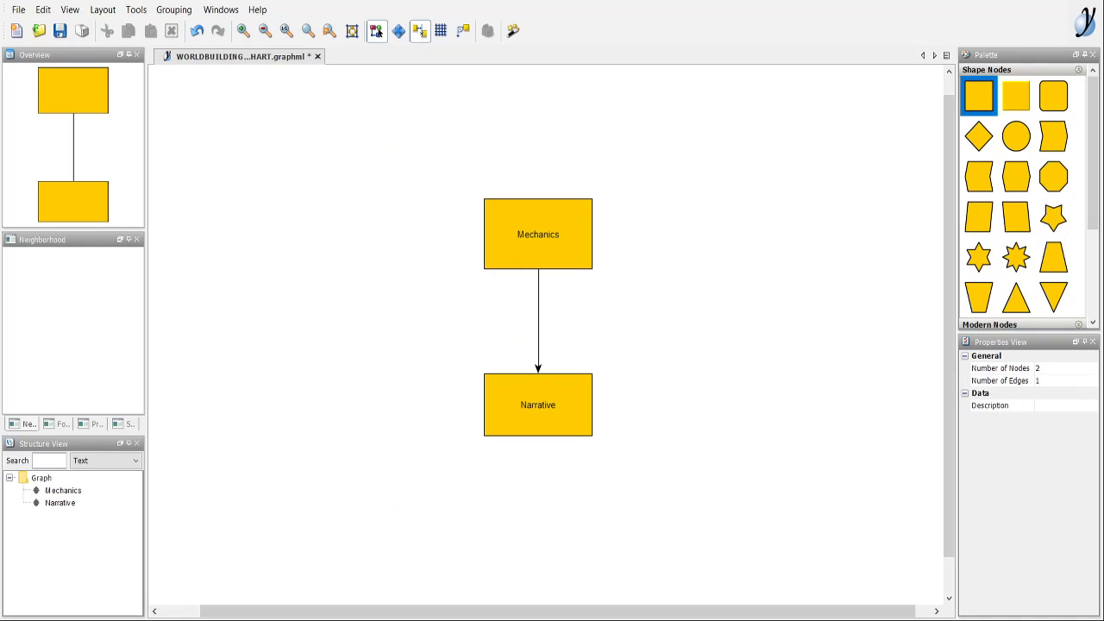
Switch to the yEd flowchart, move Narrative down and to the right, and place a copy of the Mechanics node beside the arrow.
{"action": "left_click_drag", "start_coordinate": [549, 416], "coordinate": [678, 526]}
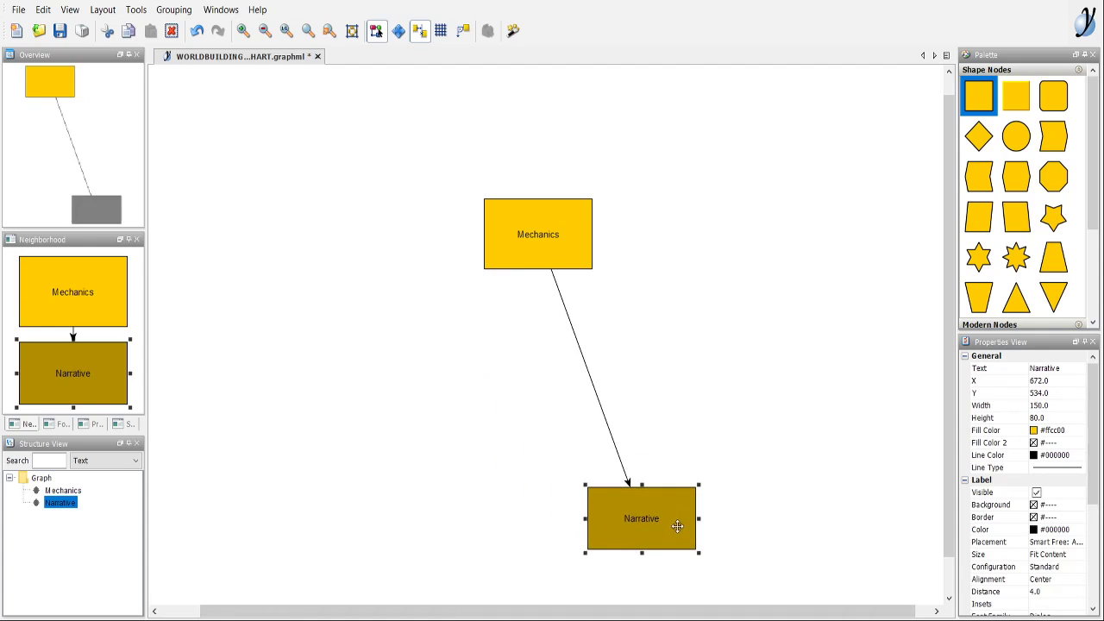
{"action": "left_click", "coordinate": [917, 156]}
{"action": "left_click", "coordinate": [541, 233]}
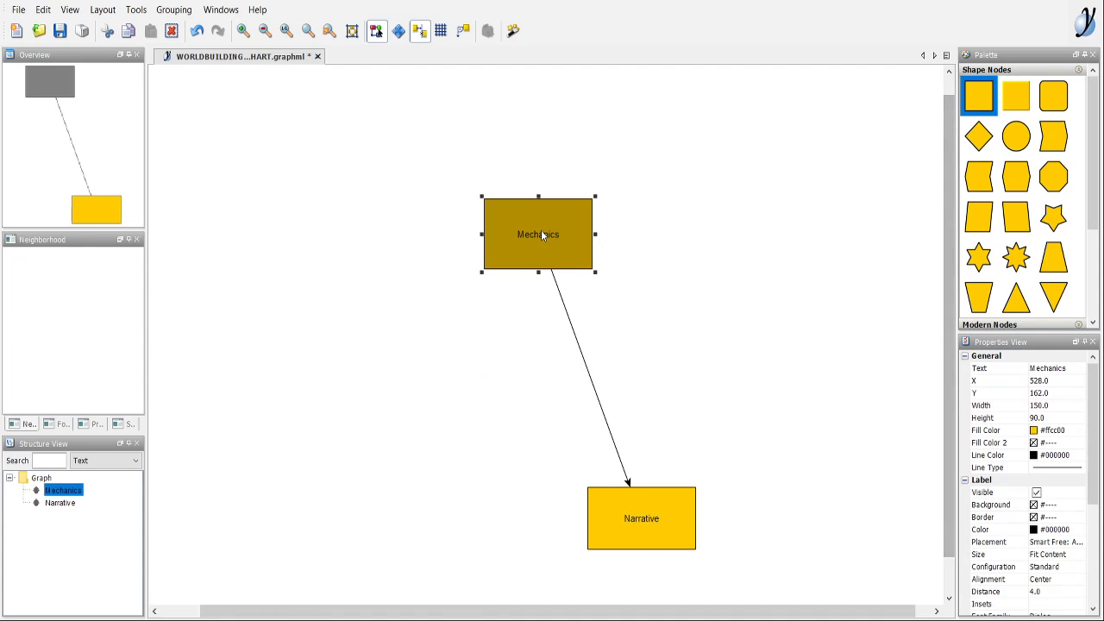
{"action": "key", "text": "ctrl+c"}
{"action": "key", "text": "ctrl+v"}
{"action": "left_click_drag", "start_coordinate": [573, 259], "coordinate": [692, 358]}
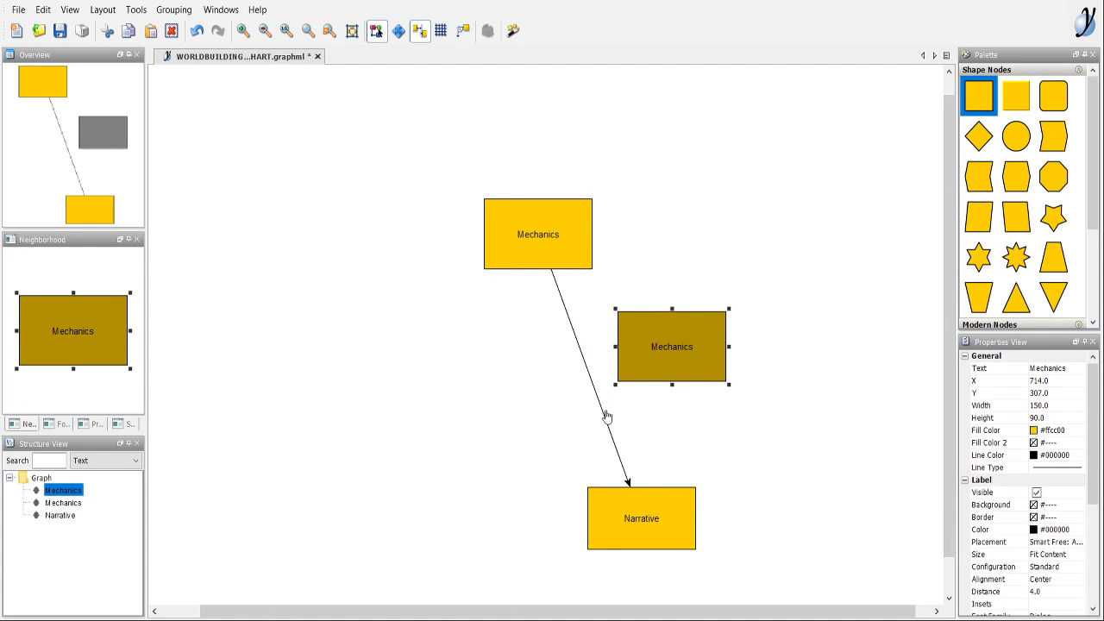
Position the copied Mechanics node midway between the original and Narrative, and delete the arrow edges between the nodes.
{"action": "left_click", "coordinate": [608, 417]}
{"action": "left_click_drag", "start_coordinate": [629, 484], "coordinate": [630, 310]}
{"action": "left_click_drag", "start_coordinate": [677, 358], "coordinate": [655, 509]}
{"action": "left_click", "coordinate": [706, 378]}
{"action": "left_click_drag", "start_coordinate": [705, 350], "coordinate": [621, 377]}
{"action": "left_click", "coordinate": [732, 404]}
{"action": "left_click", "coordinate": [618, 459]}
{"action": "key", "text": "Delete"}
{"action": "left_click", "coordinate": [568, 320]}
{"action": "key", "text": "Delete"}
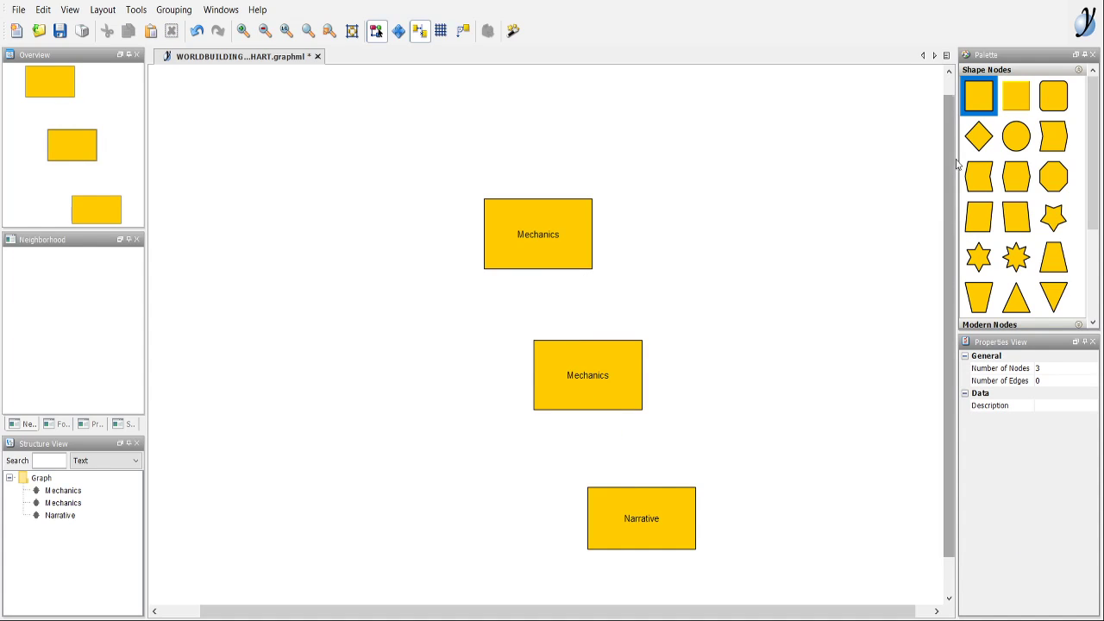
Connect the original Mechanics node to its copy and the copy to Narrative with plain edges that have no arrowheads.
{"action": "scroll", "coordinate": [1018, 250], "scroll_direction": "down", "scroll_amount": 3}
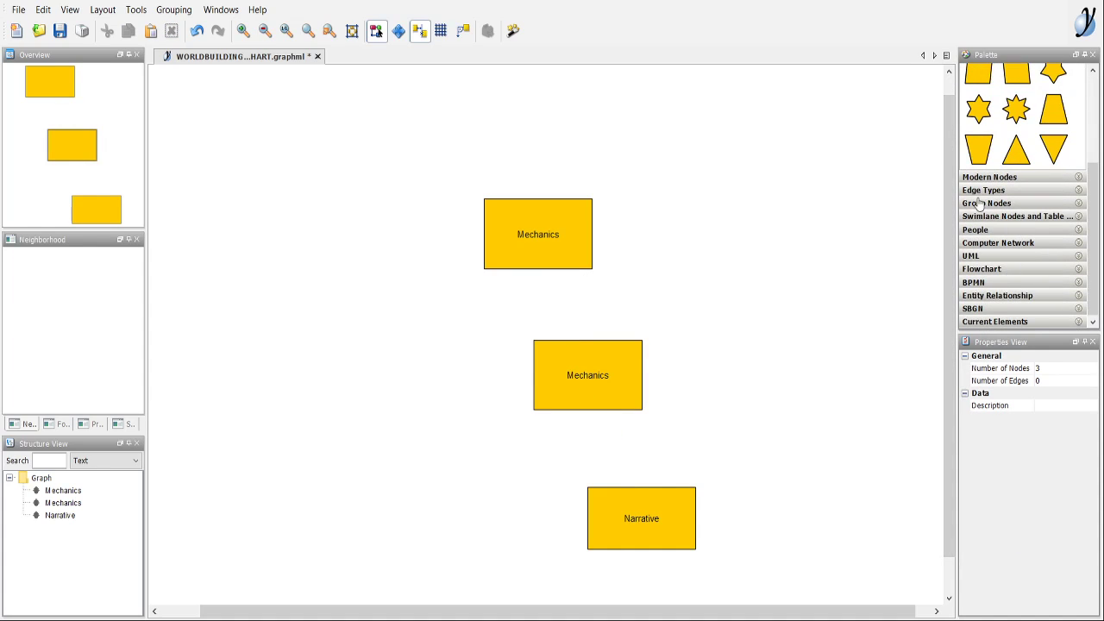
{"action": "left_click", "coordinate": [982, 190]}
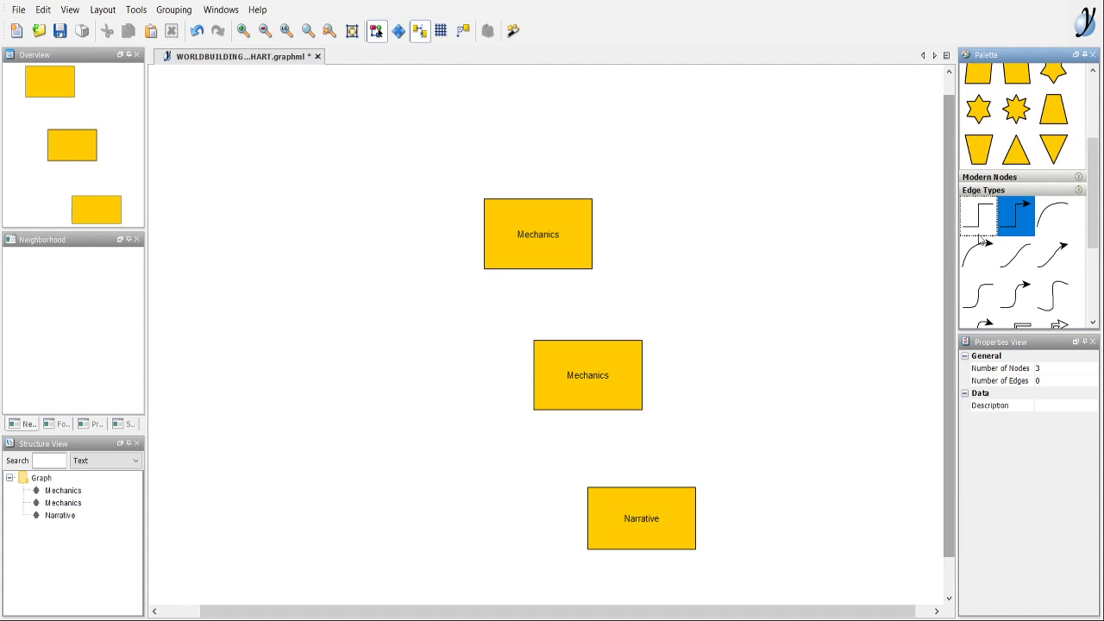
{"action": "left_click", "coordinate": [980, 226]}
{"action": "left_click_drag", "start_coordinate": [561, 250], "coordinate": [594, 355]}
{"action": "left_click_drag", "start_coordinate": [600, 394], "coordinate": [656, 522]}
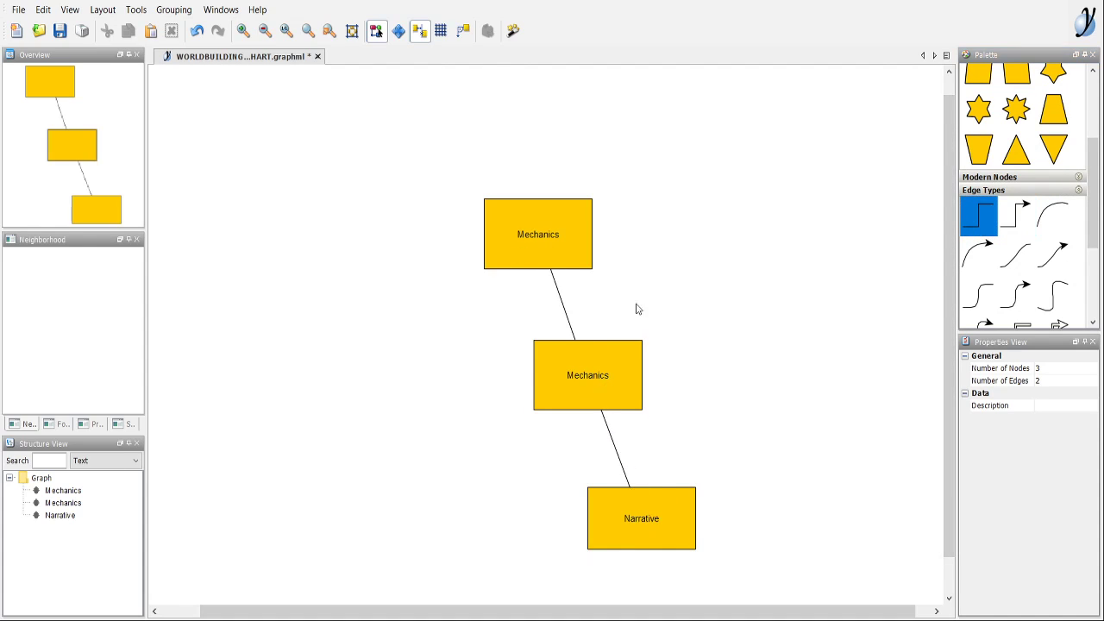
Rename the middle node as "Interction/Connection".
{"action": "left_click", "coordinate": [629, 375]}
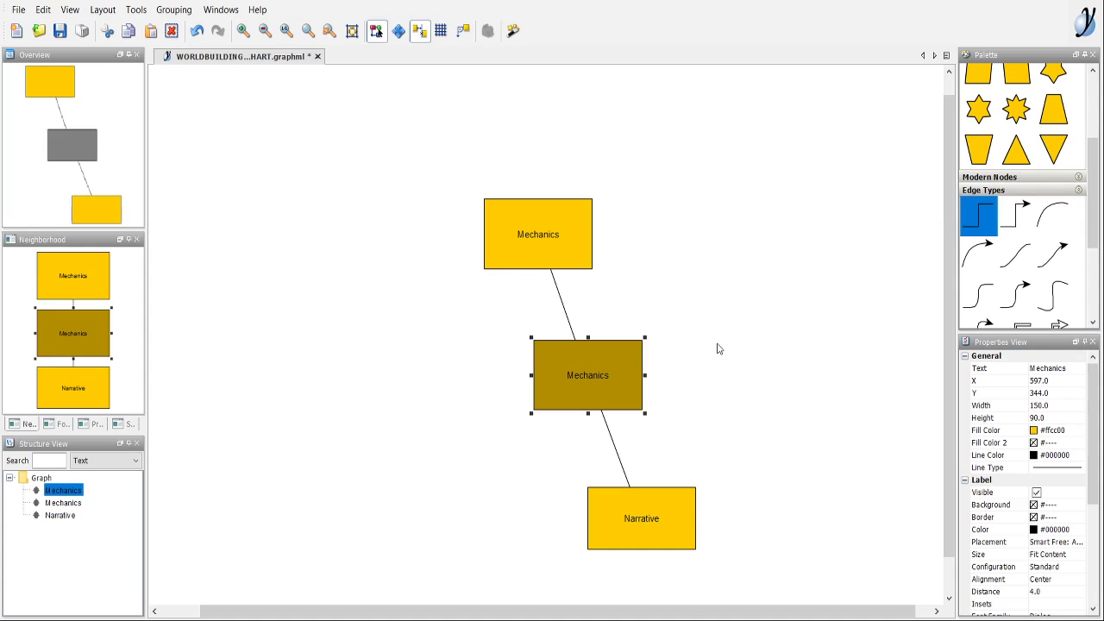
{"action": "key", "text": "F2"}
{"action": "type", "text": "Connection"}
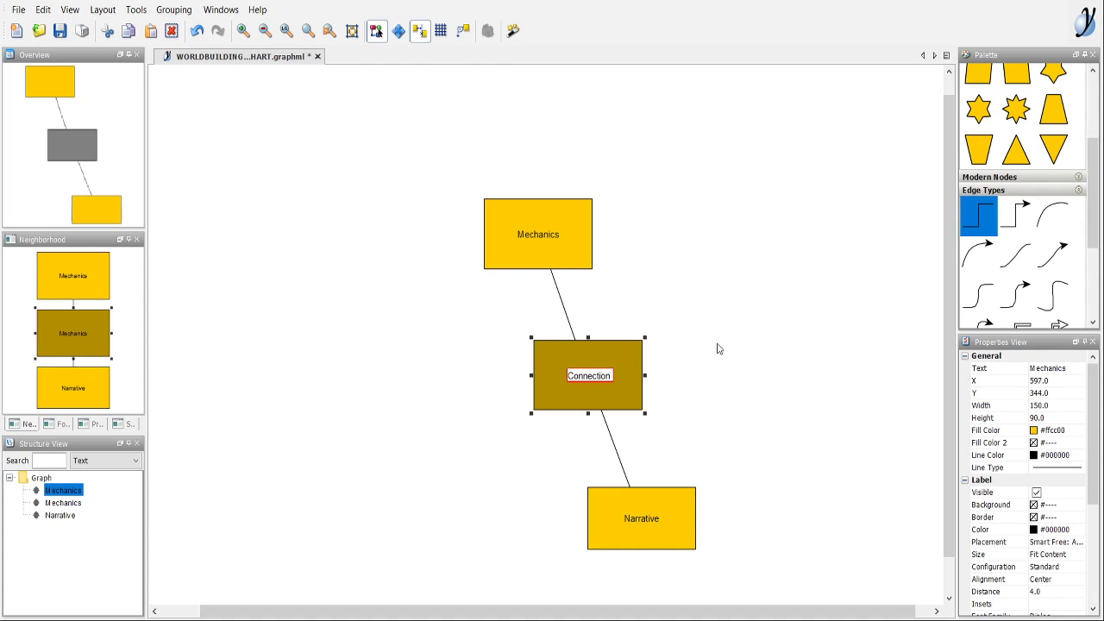
{"action": "key", "text": "Return"}
{"action": "type", "text": "Interction/Connection"}
{"action": "left_click", "coordinate": [718, 344]}
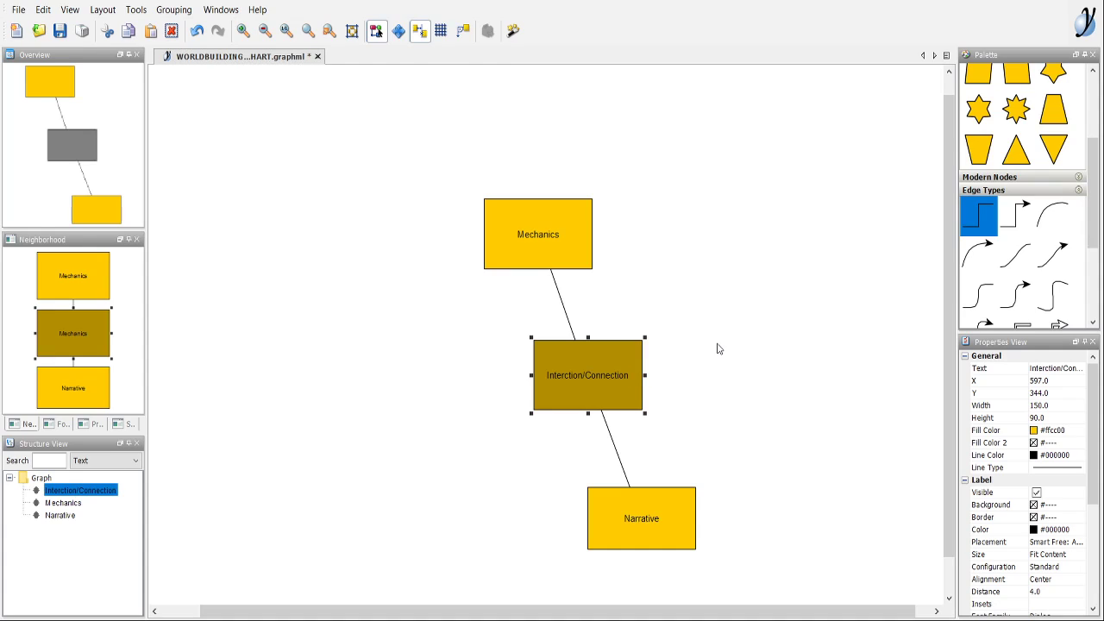
{"action": "left_click", "coordinate": [777, 312]}
Duplicate the chain of three connected nodes several times and undo the surplus copies.
{"action": "scroll", "coordinate": [552, 277], "scroll_direction": "down", "scroll_amount": 3}
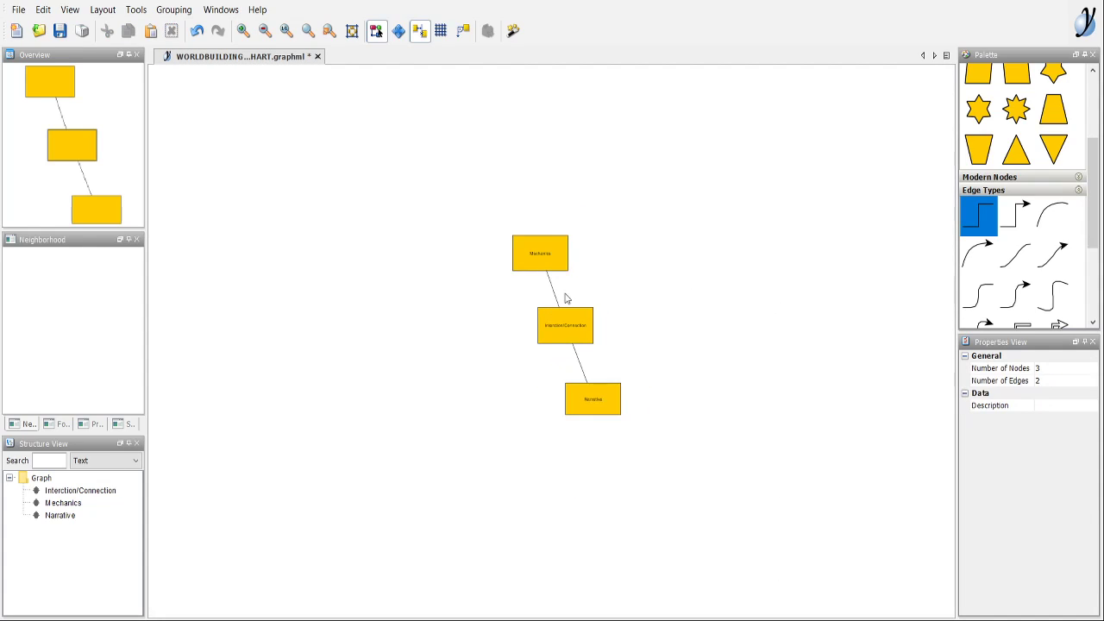
{"action": "scroll", "coordinate": [574, 280], "scroll_direction": "up", "scroll_amount": 3}
{"action": "scroll", "coordinate": [741, 183], "scroll_direction": "down", "scroll_amount": 1}
{"action": "left_click_drag", "start_coordinate": [789, 166], "coordinate": [536, 466]}
{"action": "key", "text": "ctrl+d"}
{"action": "key", "text": "ctrl+d"}
{"action": "key", "text": "ctrl+d"}
{"action": "left_click", "coordinate": [560, 464]}
{"action": "key", "text": "ctrl+z"}
{"action": "key", "text": "ctrl+z"}
{"action": "key", "text": "ctrl+z"}
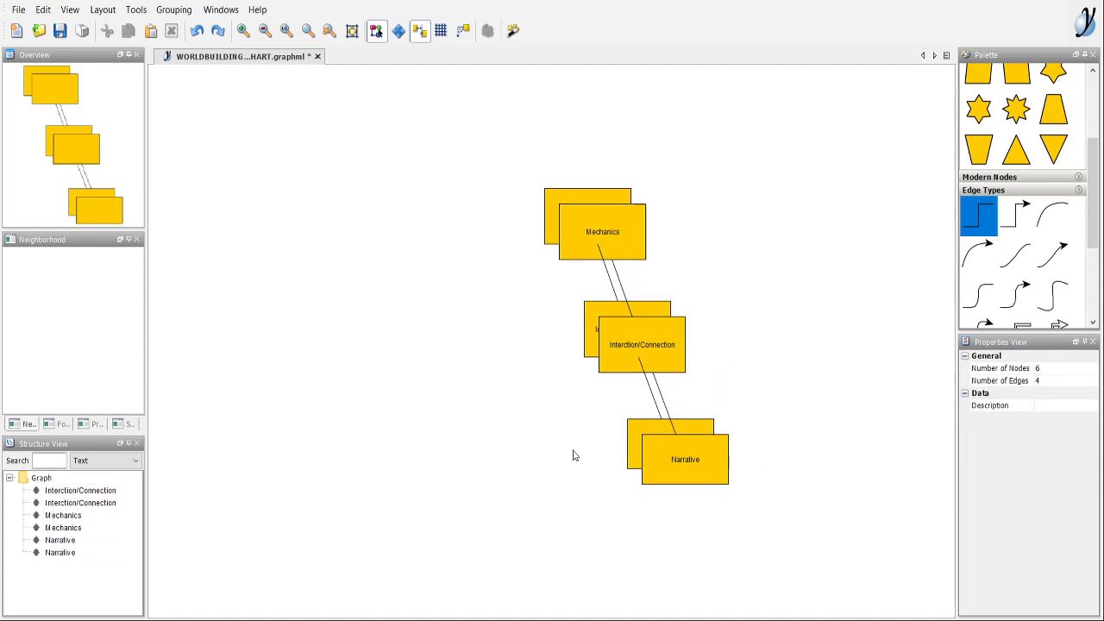
{"action": "left_click_drag", "start_coordinate": [766, 351], "coordinate": [663, 370]}
{"action": "left_click_drag", "start_coordinate": [684, 318], "coordinate": [618, 340]}
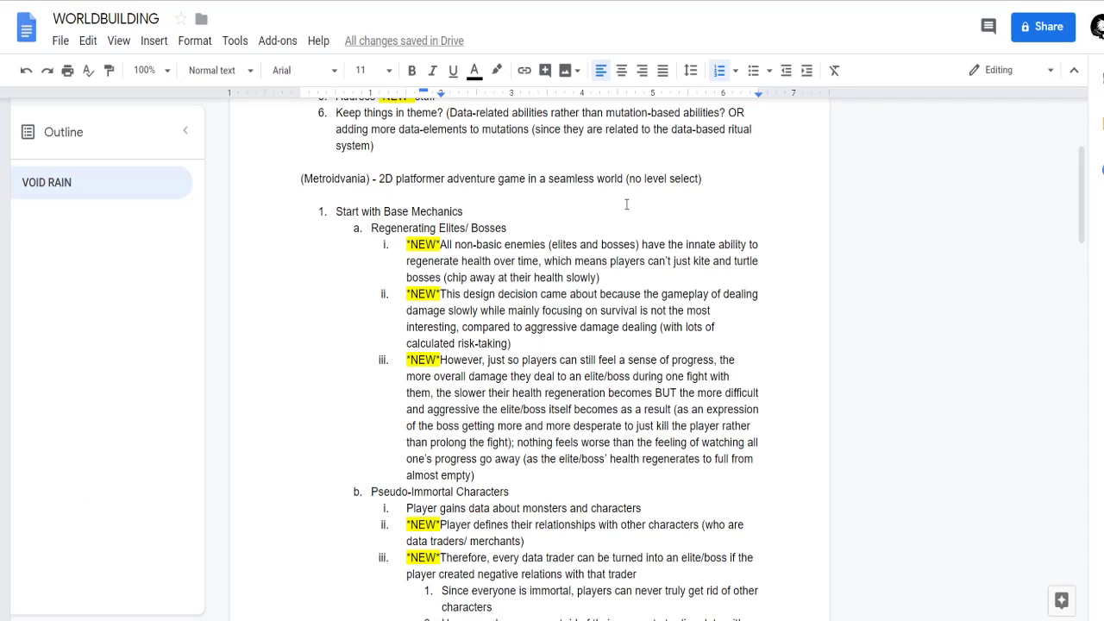
Look over the to-do list and the Base Mechanics outline in the WORLDBUILDING notes.
{"action": "scroll", "coordinate": [625, 205], "scroll_direction": "down", "scroll_amount": 1}
{"action": "scroll", "coordinate": [421, 237], "scroll_direction": "up", "scroll_amount": 4}
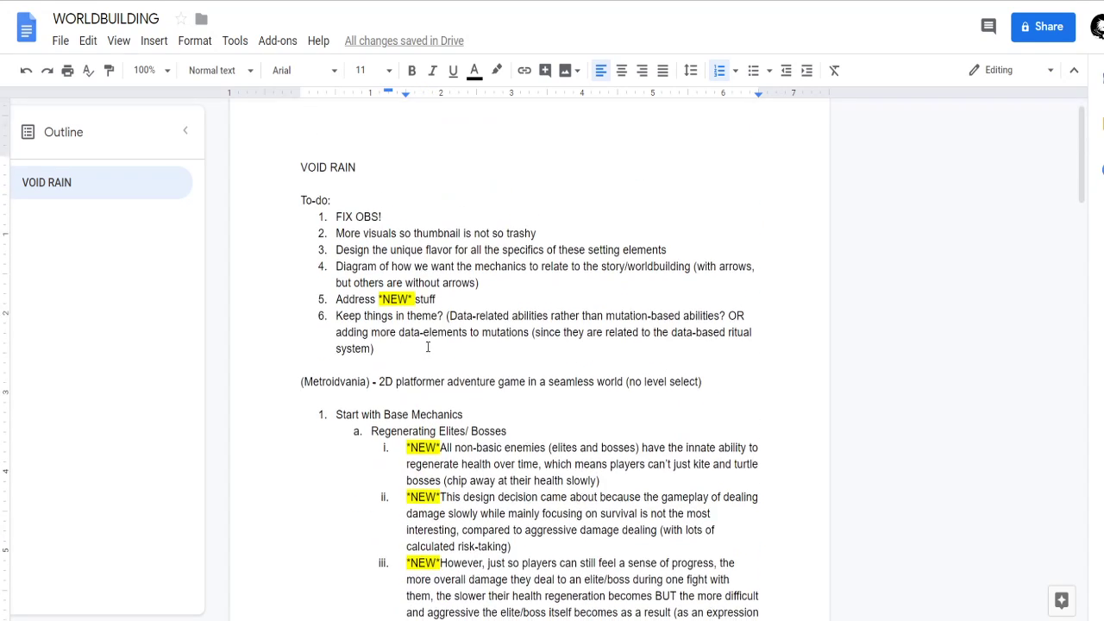
{"action": "scroll", "coordinate": [452, 313], "scroll_direction": "down", "scroll_amount": 3}
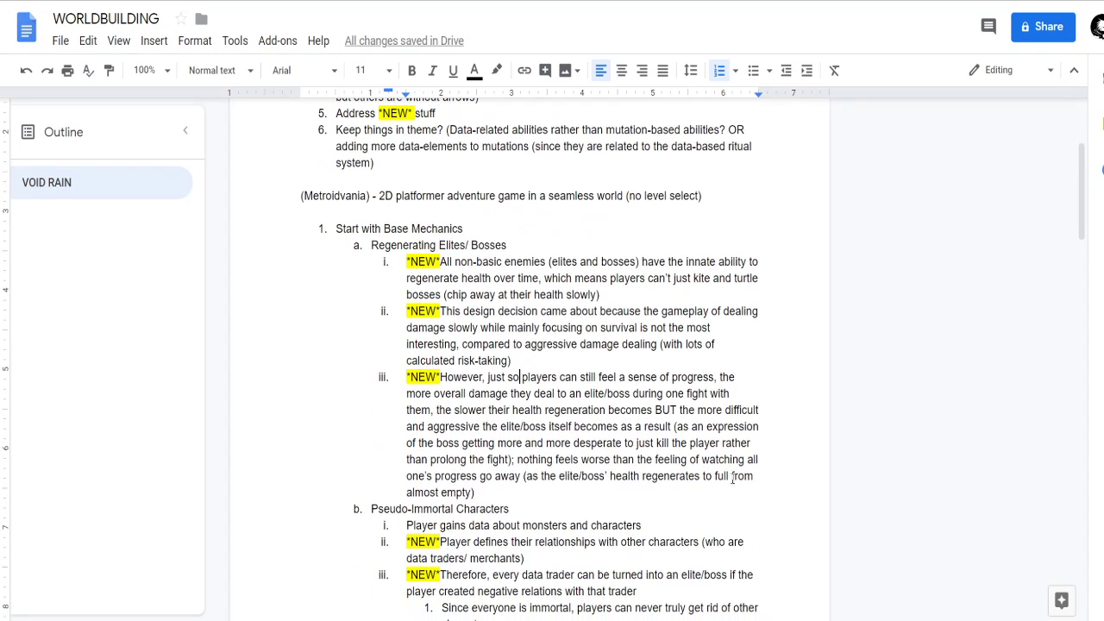
{"action": "scroll", "coordinate": [482, 321], "scroll_direction": "down", "scroll_amount": 10}
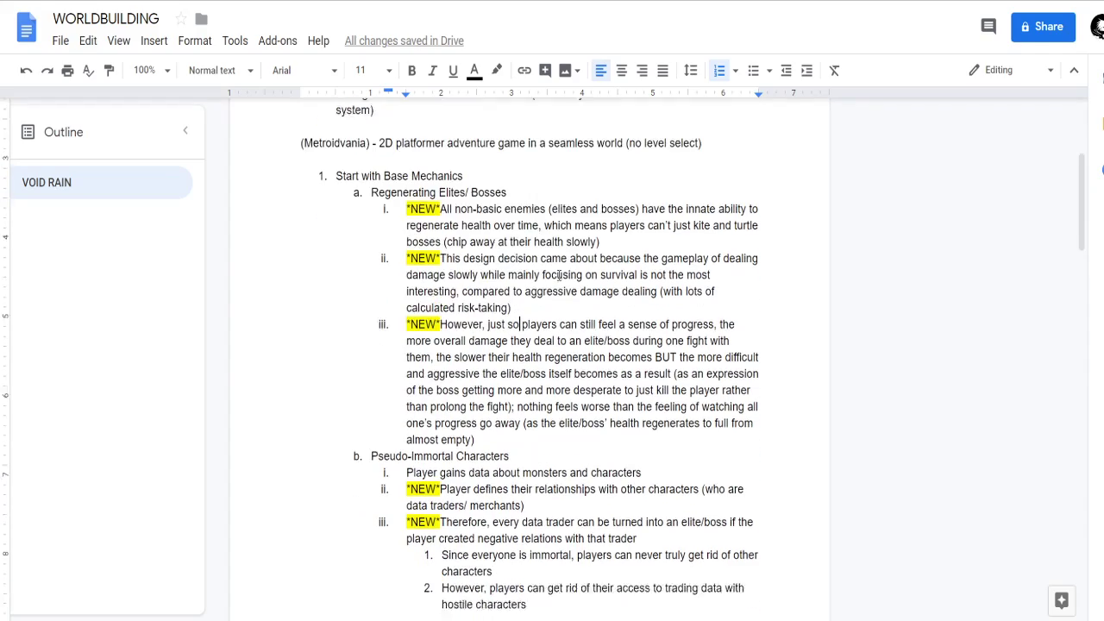
{"action": "scroll", "coordinate": [589, 343], "scroll_direction": "down", "scroll_amount": 8}
{"action": "scroll", "coordinate": [589, 343], "scroll_direction": "up", "scroll_amount": 1}
{"action": "scroll", "coordinate": [604, 345], "scroll_direction": "down", "scroll_amount": 10}
{"action": "scroll", "coordinate": [604, 431], "scroll_direction": "down", "scroll_amount": 1}
{"action": "scroll", "coordinate": [621, 388], "scroll_direction": "up", "scroll_amount": 15}
{"action": "scroll", "coordinate": [612, 422], "scroll_direction": "up", "scroll_amount": 5}
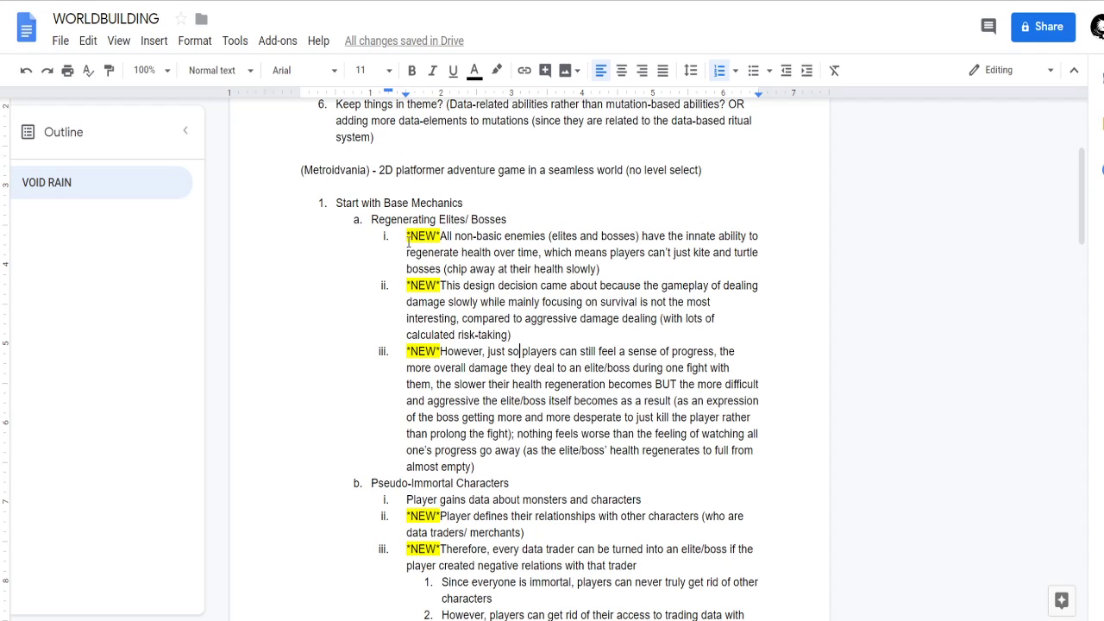
Read the three *NEW* notes under Regenerating Elites/ Bosses, focusing on the reason for the design decision.
{"action": "left_click_drag", "start_coordinate": [407, 234], "coordinate": [543, 472]}
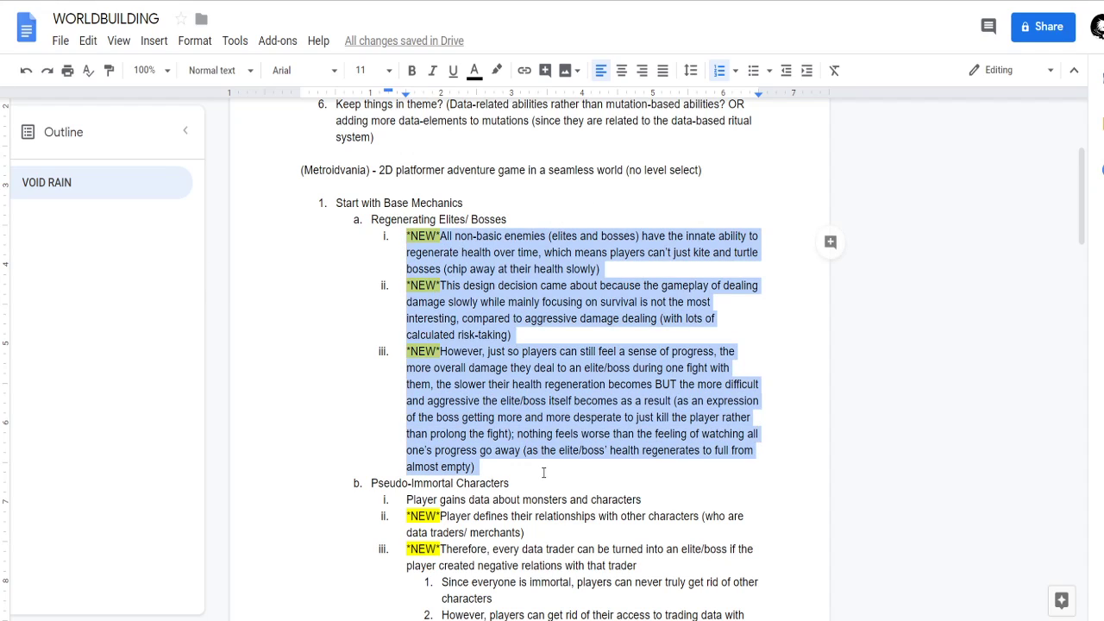
{"action": "left_click", "coordinate": [514, 251]}
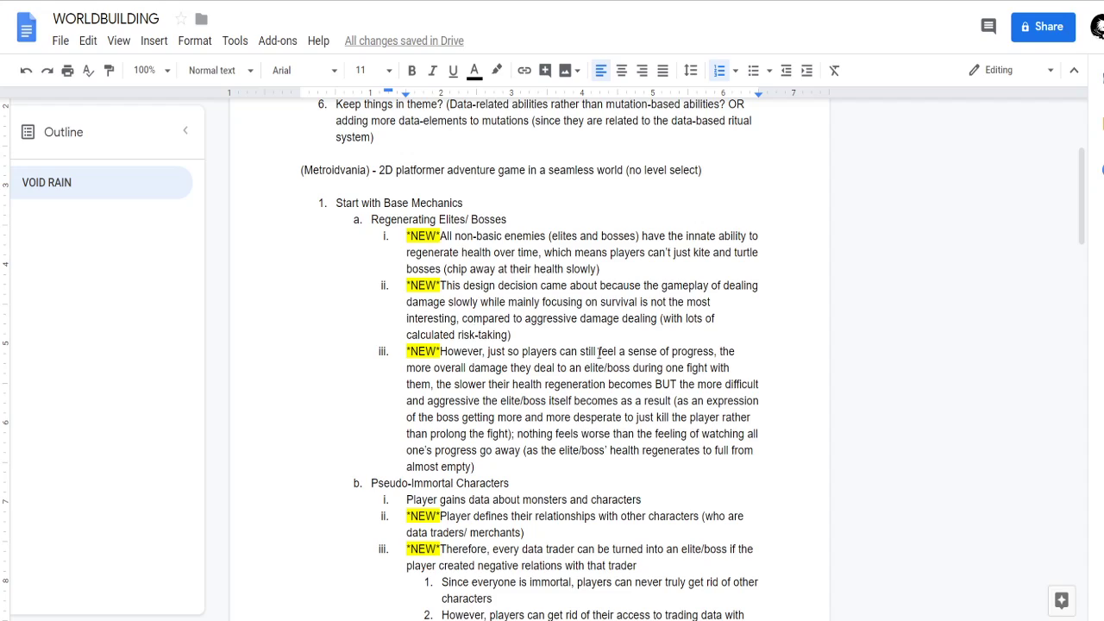
{"action": "left_click_drag", "start_coordinate": [525, 328], "coordinate": [623, 325]}
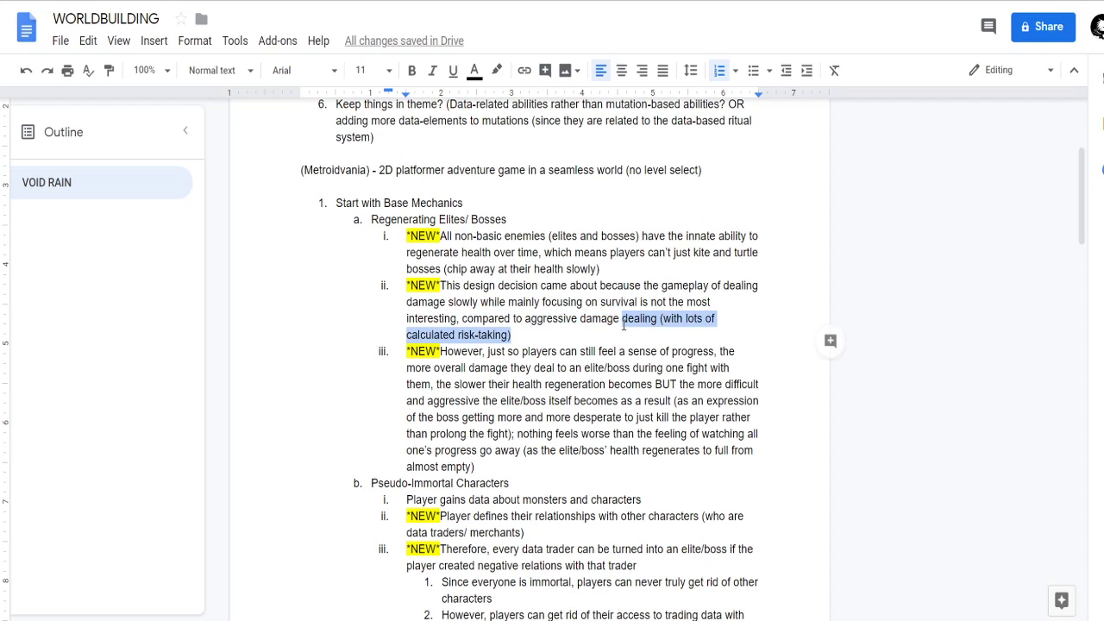
{"action": "left_click", "coordinate": [587, 309]}
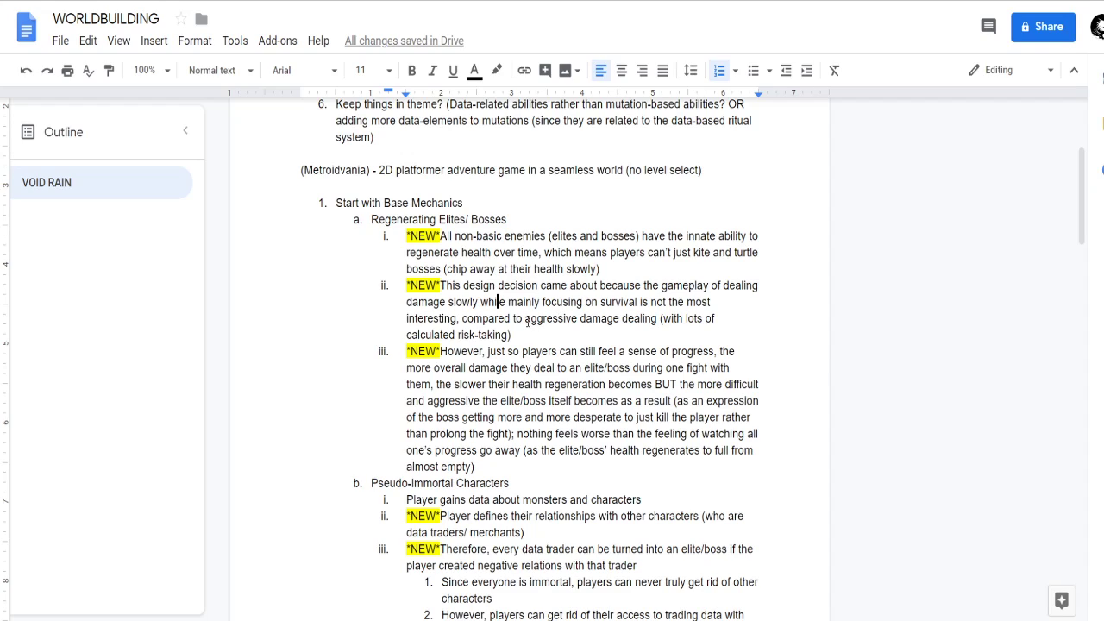
{"action": "left_click_drag", "start_coordinate": [525, 320], "coordinate": [658, 326]}
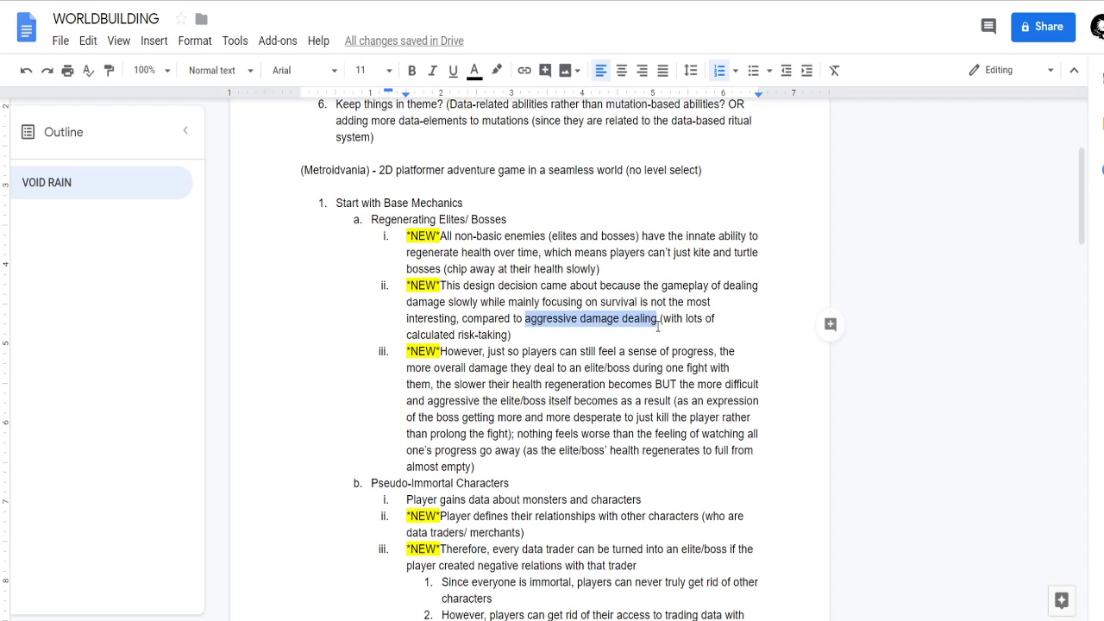
{"action": "left_click", "coordinate": [642, 336]}
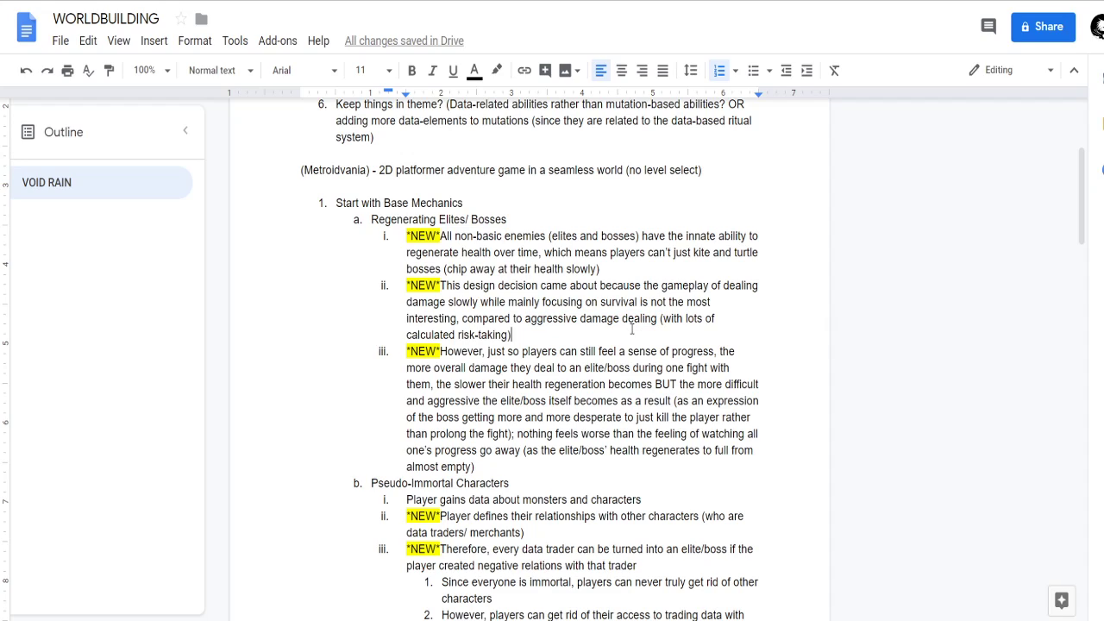
{"action": "left_click", "coordinate": [506, 303]}
{"action": "left_click", "coordinate": [613, 302]}
{"action": "key", "text": "Up"}
{"action": "key", "text": "Up"}
Examine how the second Regenerating Elites/ Bosses note contrasts slow survival play with aggressive damage dealing and calculated risk-taking.
{"action": "left_click", "coordinate": [631, 253]}
{"action": "left_click", "coordinate": [526, 335]}
{"action": "left_click_drag", "start_coordinate": [524, 319], "coordinate": [658, 319]}
{"action": "left_click", "coordinate": [640, 332]}
{"action": "left_click_drag", "start_coordinate": [407, 337], "coordinate": [510, 342]}
{"action": "left_click", "coordinate": [533, 339]}
{"action": "left_click_drag", "start_coordinate": [371, 221], "coordinate": [438, 222]}
{"action": "left_click", "coordinate": [445, 270]}
{"action": "left_click", "coordinate": [537, 335]}
{"action": "left_click", "coordinate": [565, 286]}
{"action": "left_click_drag", "start_coordinate": [370, 223], "coordinate": [438, 224]}
{"action": "left_click", "coordinate": [500, 301]}
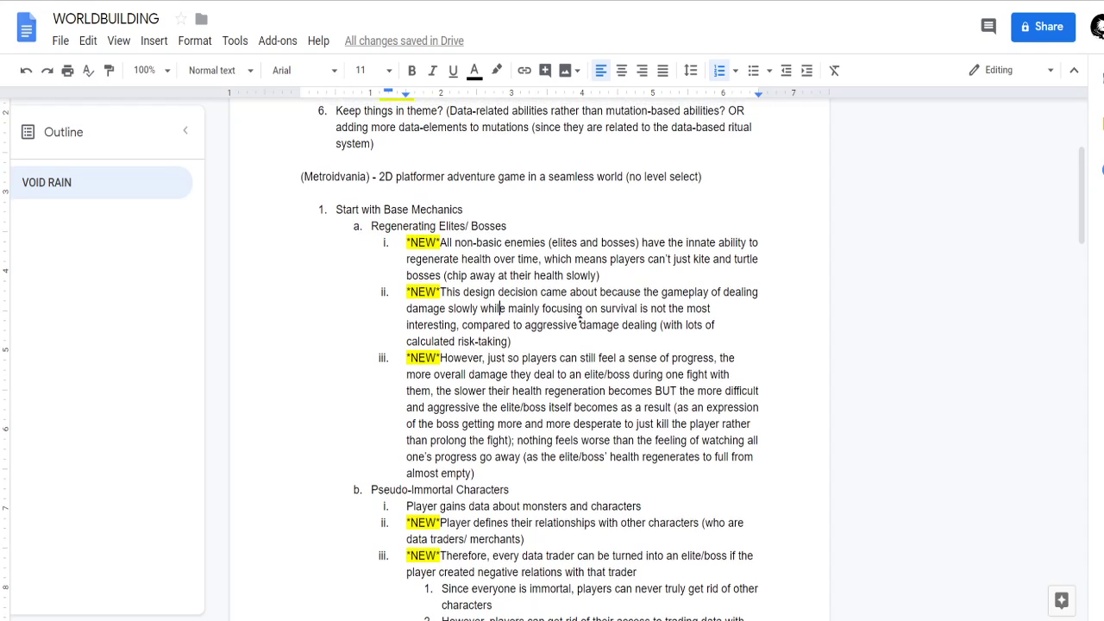
{"action": "left_click", "coordinate": [578, 323]}
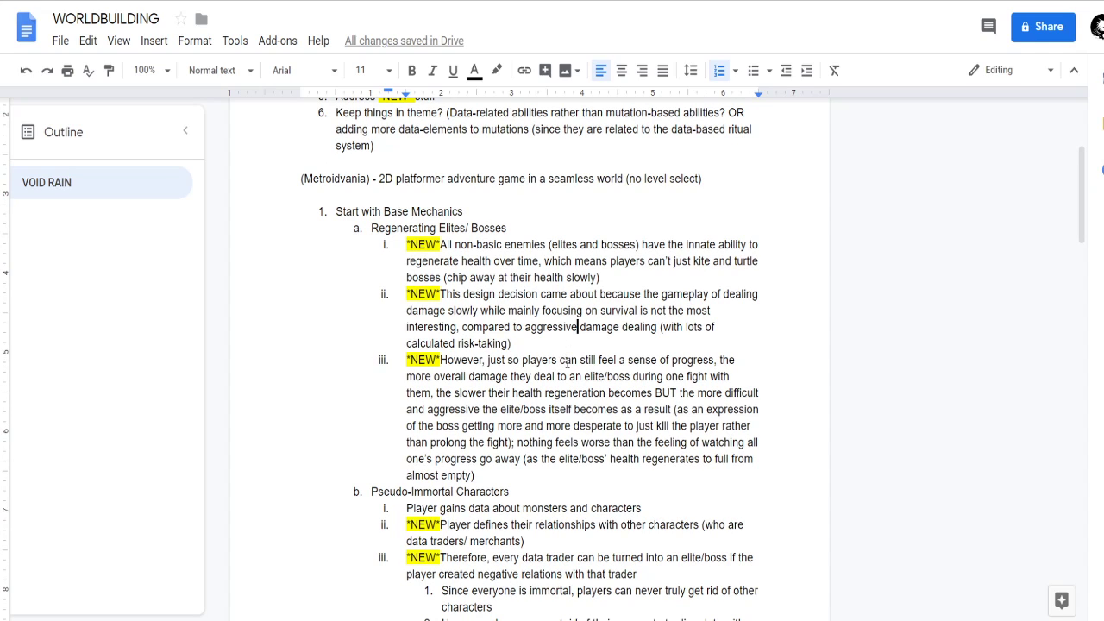
{"action": "middle_click", "coordinate": [587, 340]}
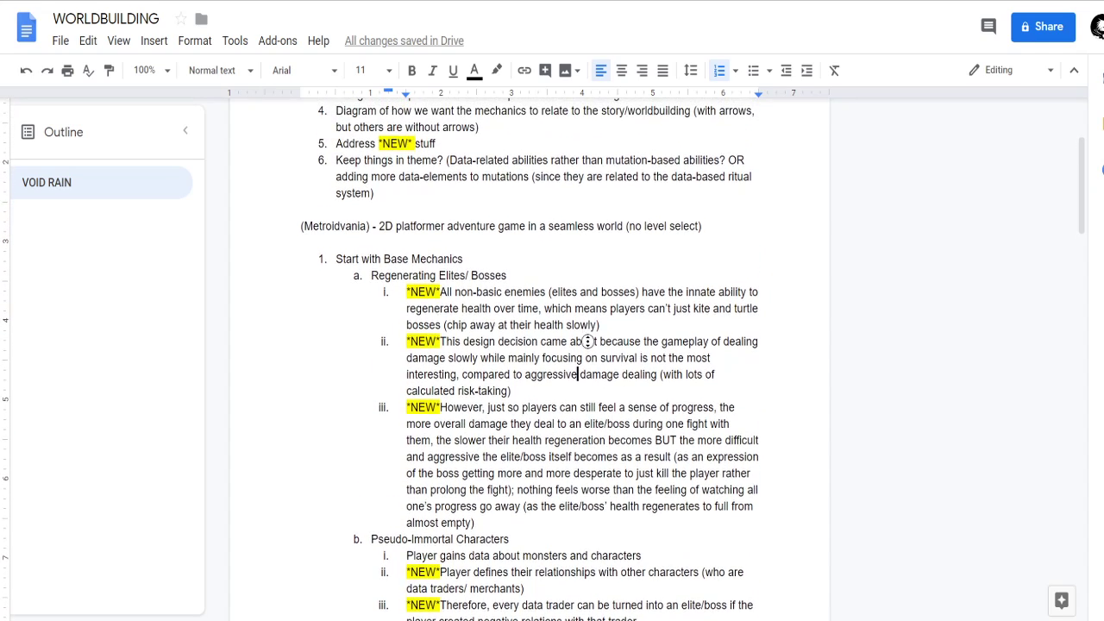
{"action": "middle_click", "coordinate": [602, 361]}
{"action": "mouse_move", "coordinate": [515, 345]}
{"action": "left_mouse_down"}
{"action": "mouse_move", "coordinate": [402, 312]}
{"action": "mouse_move", "coordinate": [405, 295]}
{"action": "mouse_move", "coordinate": [382, 295]}
{"action": "mouse_move", "coordinate": [388, 229]}
{"action": "mouse_move", "coordinate": [345, 233]}
{"action": "mouse_move", "coordinate": [656, 360]}
{"action": "mouse_move", "coordinate": [506, 328]}
{"action": "mouse_move", "coordinate": [518, 327]}
{"action": "left_mouse_up"}
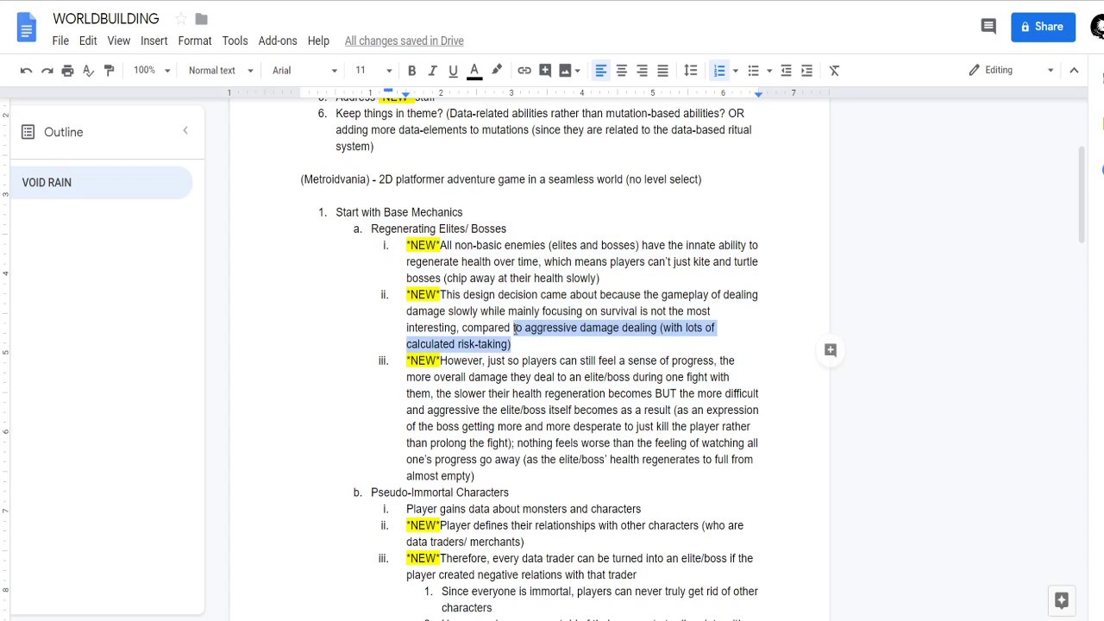
{"action": "left_click", "coordinate": [527, 344]}
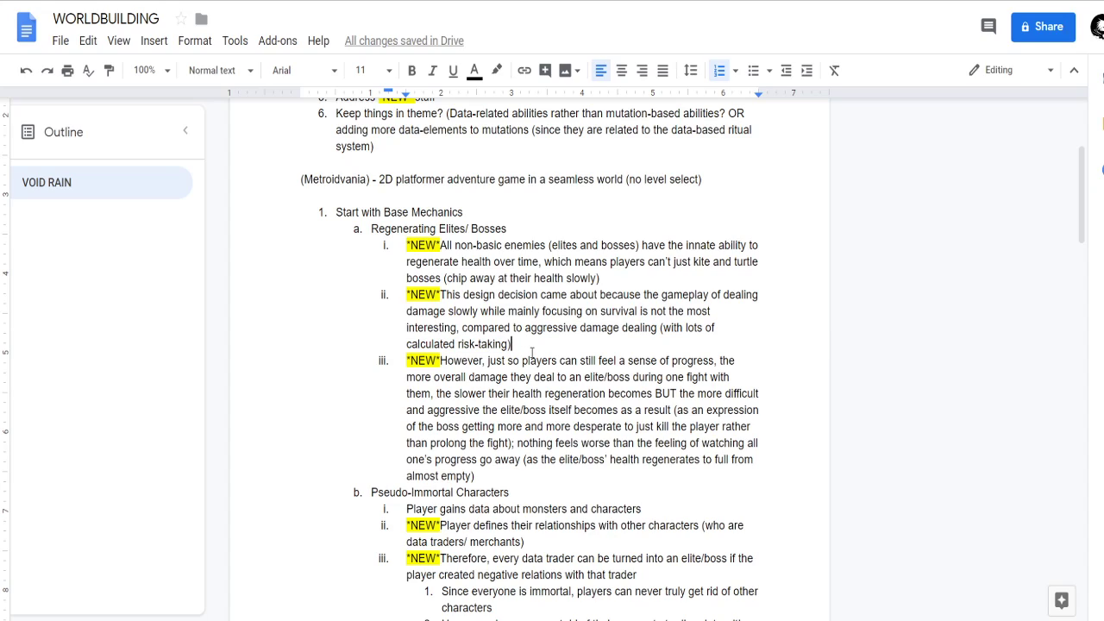
Examine the third Regenerating Elites/ Bosses note on players losing progress when a boss's health regenerates to full.
{"action": "left_click", "coordinate": [472, 362]}
{"action": "left_click", "coordinate": [464, 323]}
{"action": "left_click", "coordinate": [487, 363]}
{"action": "left_click", "coordinate": [557, 459]}
{"action": "left_click_drag", "start_coordinate": [518, 446], "coordinate": [515, 475]}
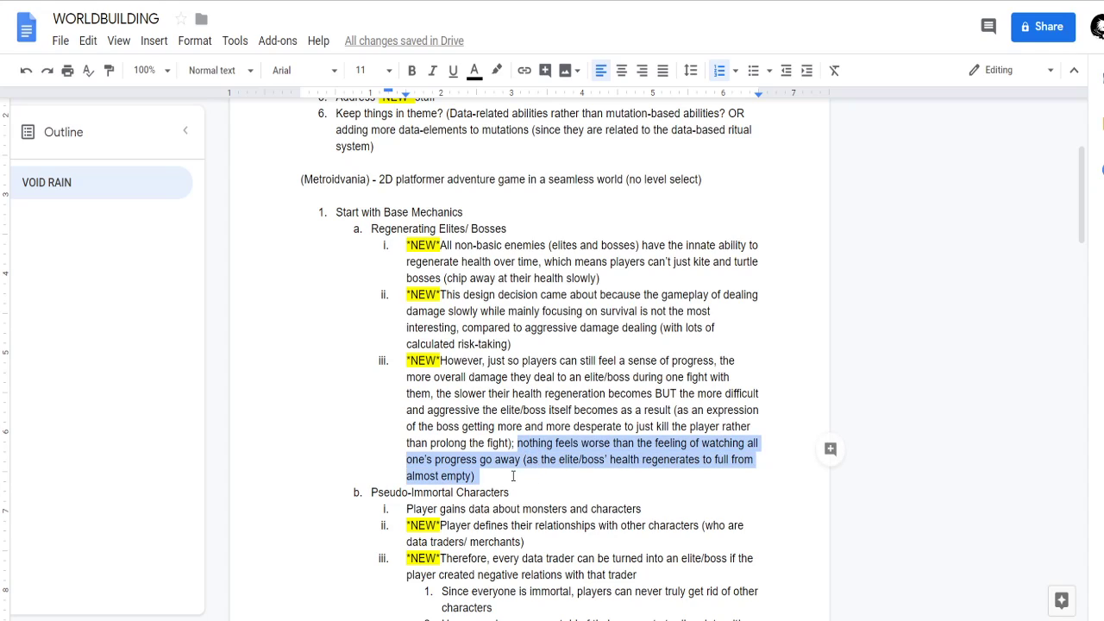
{"action": "left_click", "coordinate": [544, 465]}
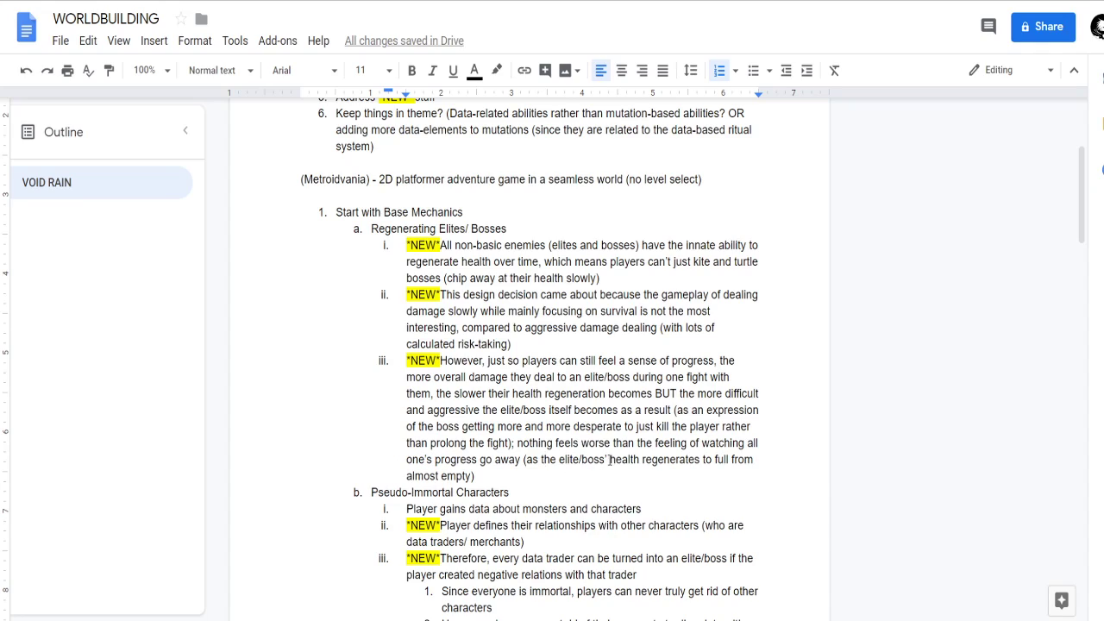
{"action": "left_click", "coordinate": [538, 474]}
{"action": "left_click", "coordinate": [544, 459], "text": "shift"}
{"action": "left_click_drag", "start_coordinate": [545, 460], "coordinate": [625, 473]}
{"action": "scroll", "coordinate": [602, 427], "scroll_direction": "down", "scroll_amount": 1}
{"action": "left_click", "coordinate": [597, 395]}
{"action": "left_click", "coordinate": [538, 428]}
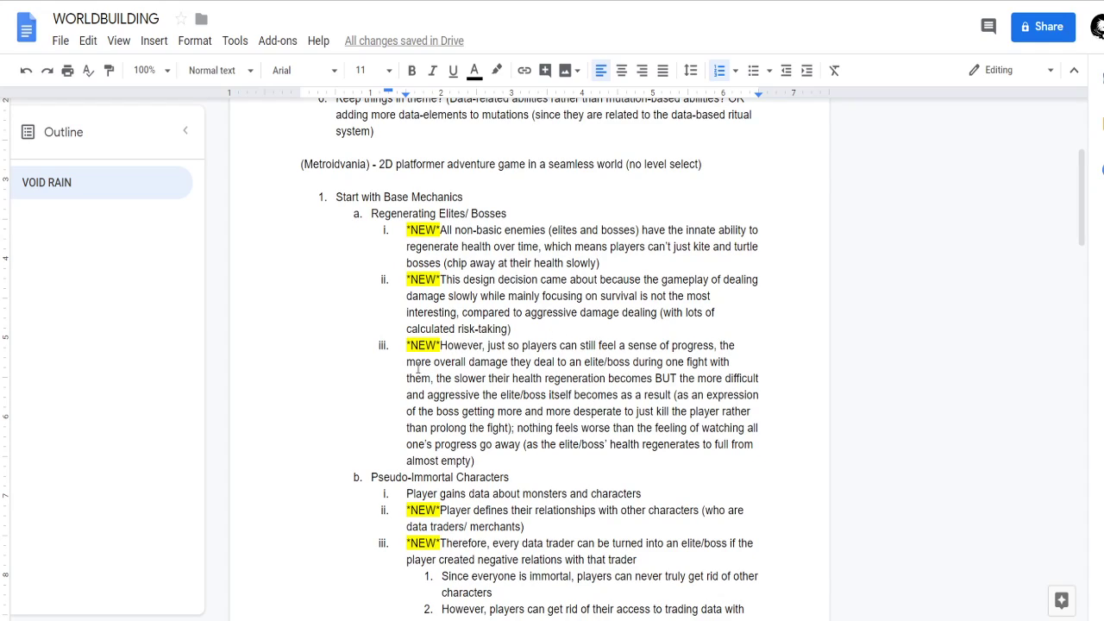
Review how the third note links overall damage dealt to slower health regeneration and a more aggressive elite or boss.
{"action": "left_click_drag", "start_coordinate": [434, 363], "coordinate": [633, 363]}
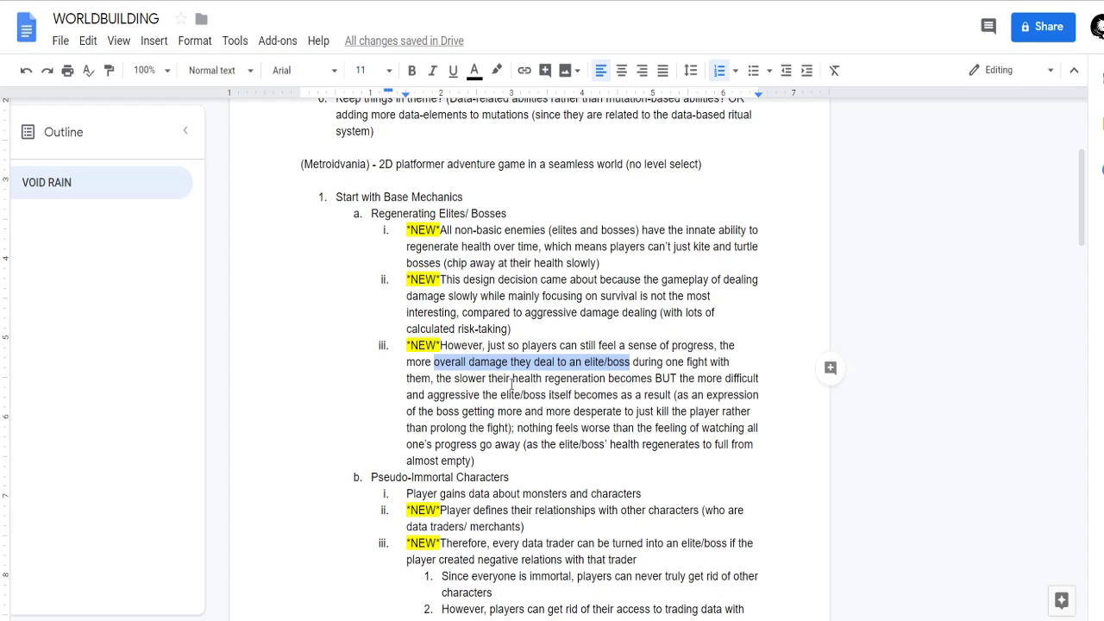
{"action": "left_click_drag", "start_coordinate": [456, 379], "coordinate": [481, 394]}
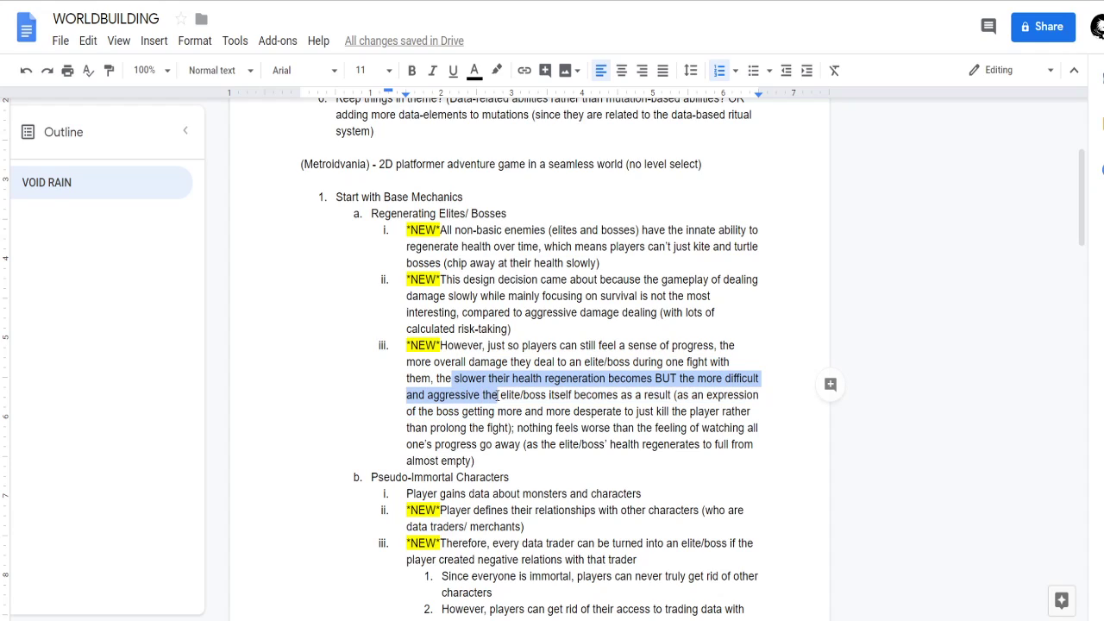
{"action": "left_click", "coordinate": [523, 394]}
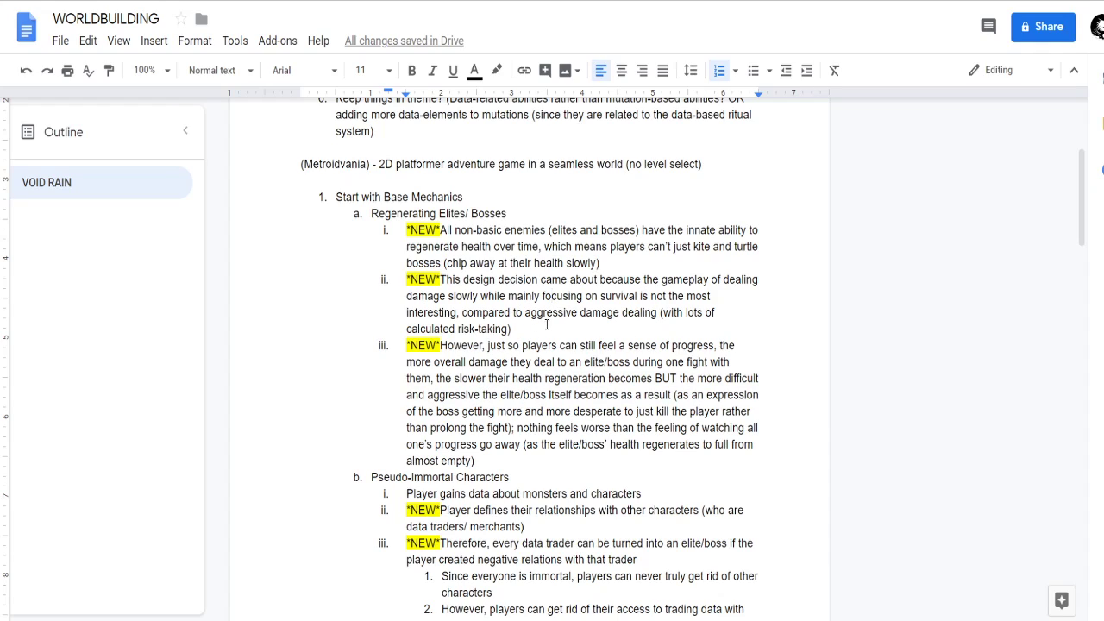
{"action": "left_click_drag", "start_coordinate": [523, 313], "coordinate": [662, 317]}
{"action": "left_click", "coordinate": [660, 317]}
{"action": "left_click", "coordinate": [524, 396]}
{"action": "left_click_drag", "start_coordinate": [512, 378], "coordinate": [607, 380]}
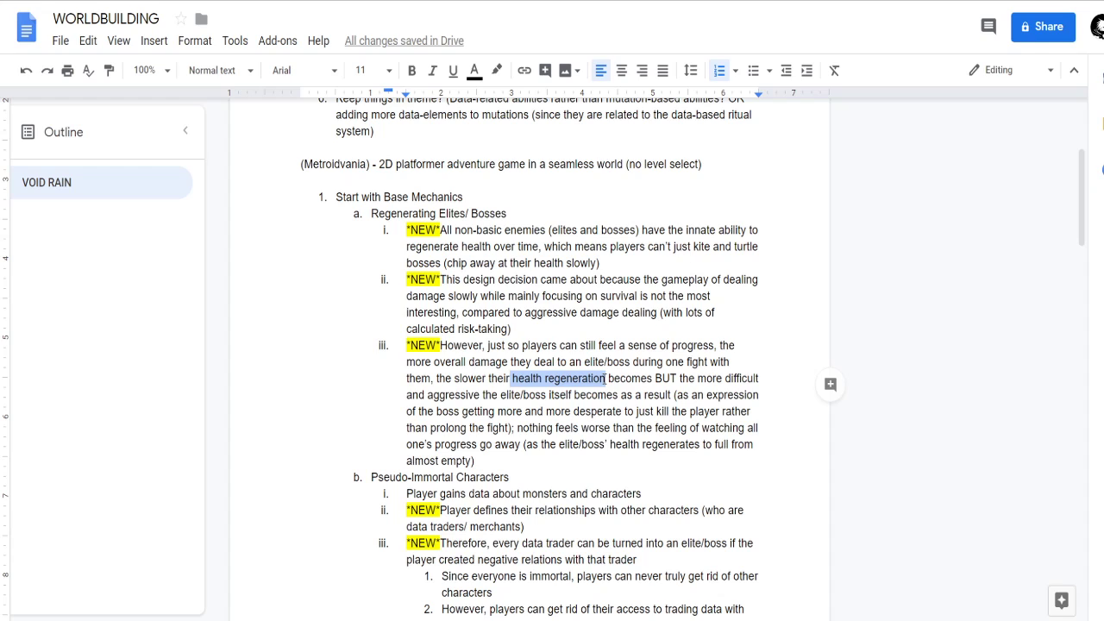
{"action": "left_click", "coordinate": [592, 379]}
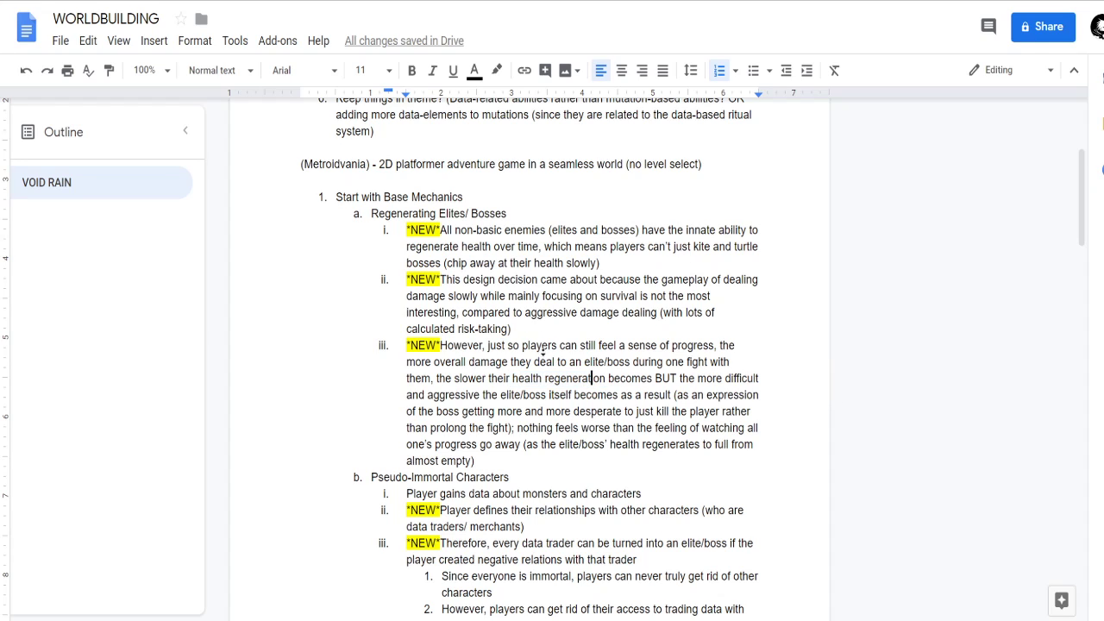
{"action": "scroll", "coordinate": [314, 321], "scroll_direction": "down", "scroll_amount": 1}
{"action": "mouse_move", "coordinate": [516, 435]}
{"action": "left_mouse_down"}
{"action": "mouse_move", "coordinate": [479, 415]}
{"action": "mouse_move", "coordinate": [406, 217]}
{"action": "left_mouse_up"}
{"action": "left_click", "coordinate": [433, 335]}
Read the Pseudo-Immortal Characters notes on gaining data and defining relationships with data traders.
{"action": "scroll", "coordinate": [434, 341], "scroll_direction": "down", "scroll_amount": 3}
{"action": "left_click", "coordinate": [481, 332]}
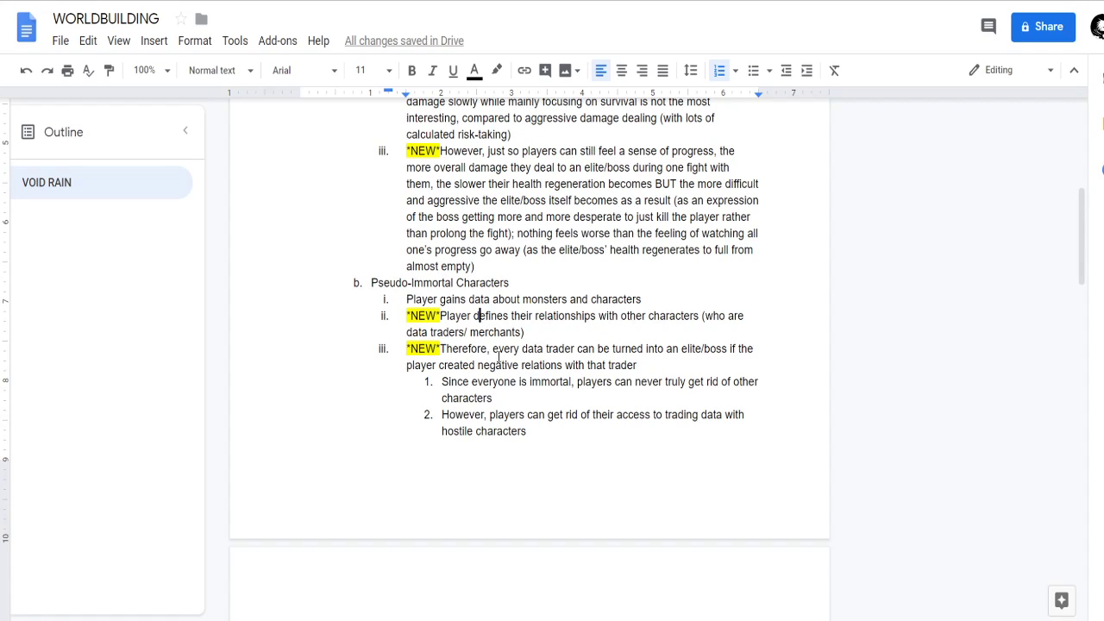
{"action": "left_click_drag", "start_coordinate": [364, 283], "coordinate": [525, 285]}
{"action": "double_click", "coordinate": [526, 285]}
{"action": "left_click", "coordinate": [526, 327]}
{"action": "left_click_drag", "start_coordinate": [471, 315], "coordinate": [597, 321]}
{"action": "left_click", "coordinate": [587, 326]}
{"action": "scroll", "coordinate": [699, 289], "scroll_direction": "down", "scroll_amount": 1}
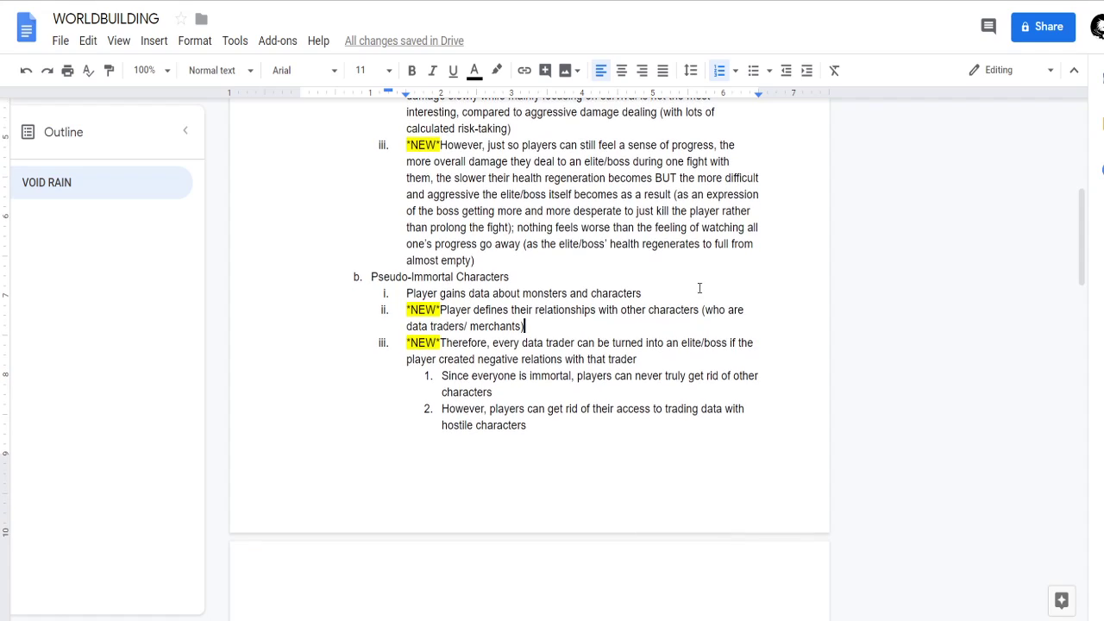
{"action": "key", "text": "Down"}
{"action": "key", "text": "Down"}
{"action": "key", "text": "Down"}
{"action": "scroll", "coordinate": [480, 377], "scroll_direction": "down", "scroll_amount": 1}
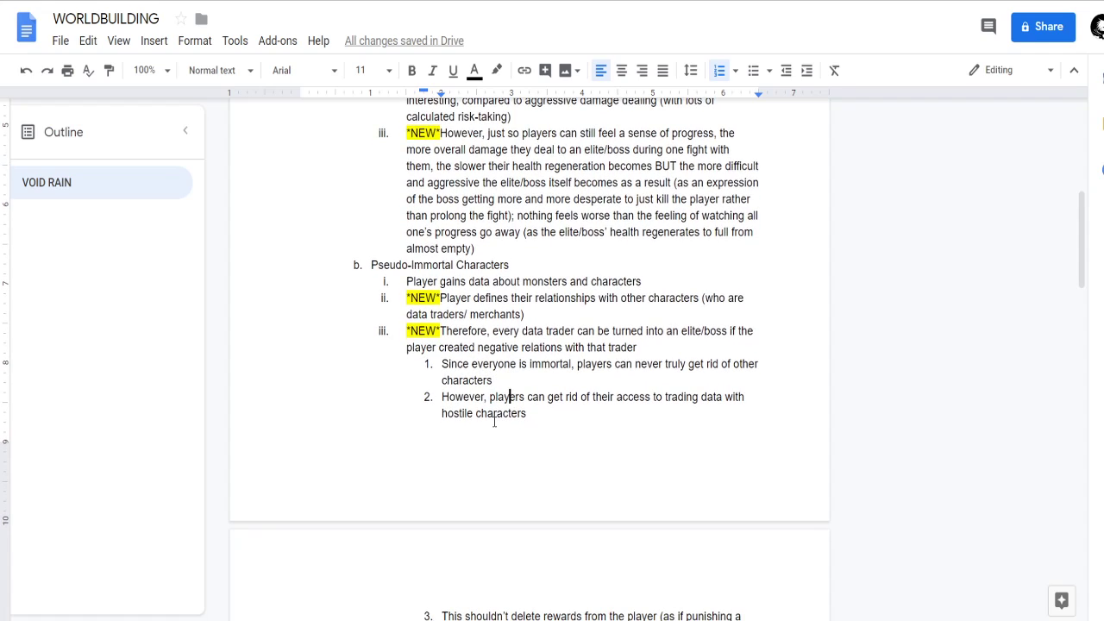
Examine the three sub-points about immortal characters, lost data-trading access and changed rewards under Pseudo-Immortal Characters.
{"action": "scroll", "coordinate": [546, 414], "scroll_direction": "up", "scroll_amount": 1}
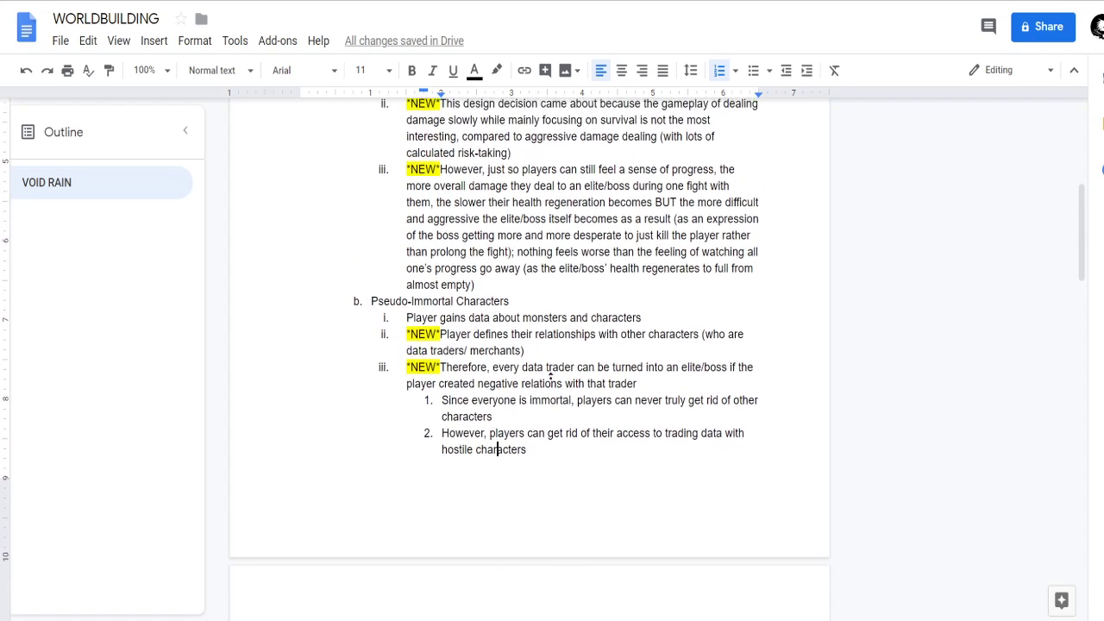
{"action": "scroll", "coordinate": [541, 476], "scroll_direction": "down", "scroll_amount": 2}
{"action": "scroll", "coordinate": [544, 424], "scroll_direction": "up", "scroll_amount": 1}
{"action": "scroll", "coordinate": [553, 481], "scroll_direction": "down", "scroll_amount": 2}
{"action": "left_click", "coordinate": [543, 507]}
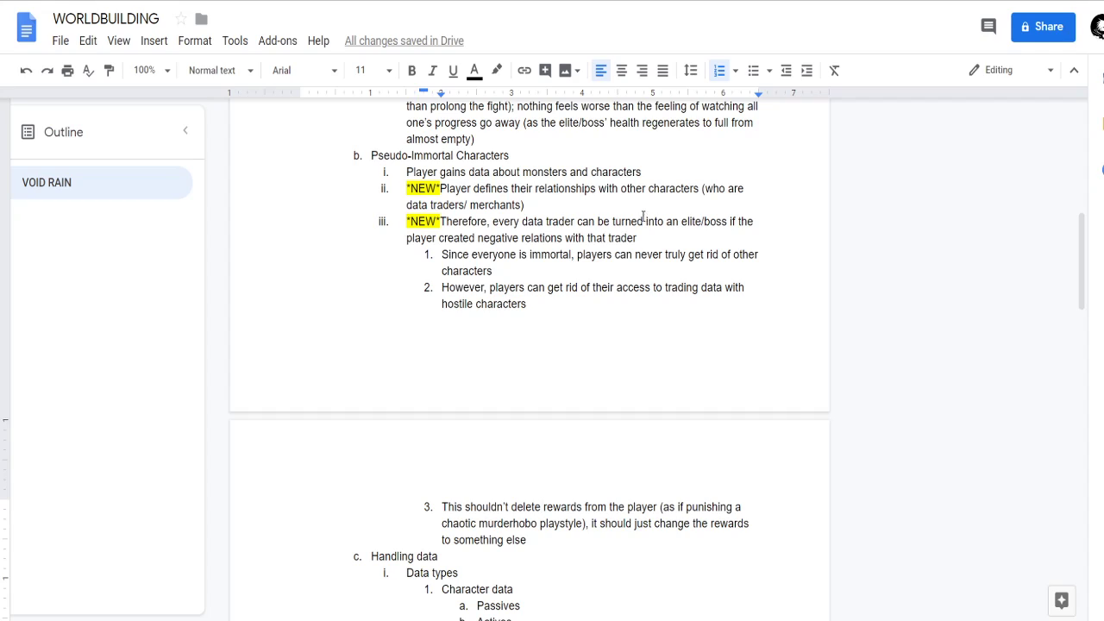
{"action": "left_click", "coordinate": [521, 254]}
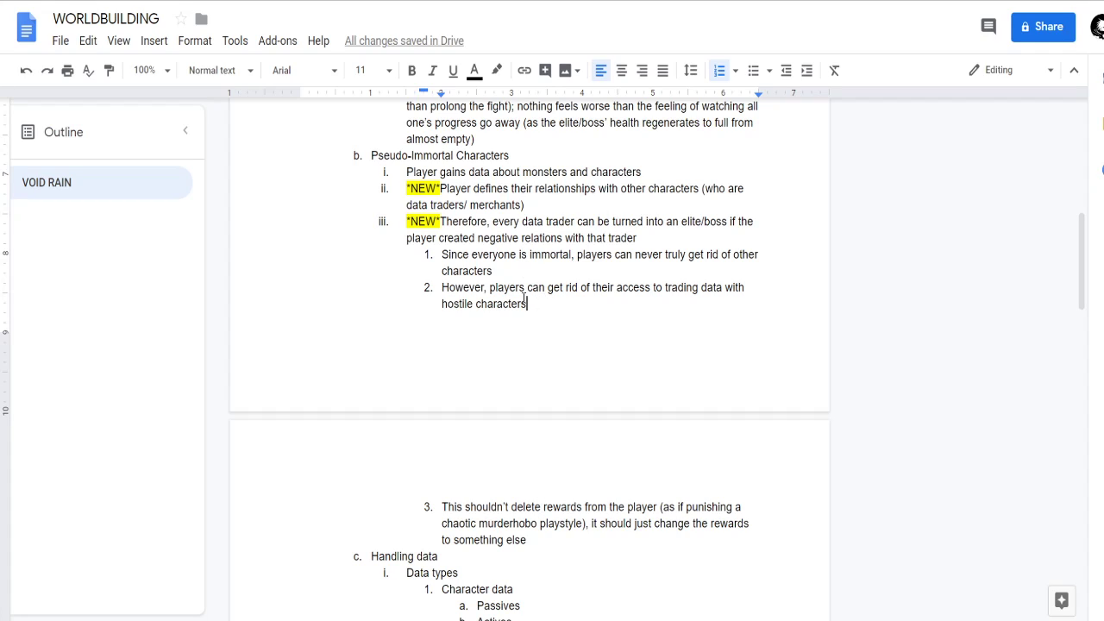
{"action": "left_click_drag", "start_coordinate": [439, 254], "coordinate": [557, 548]}
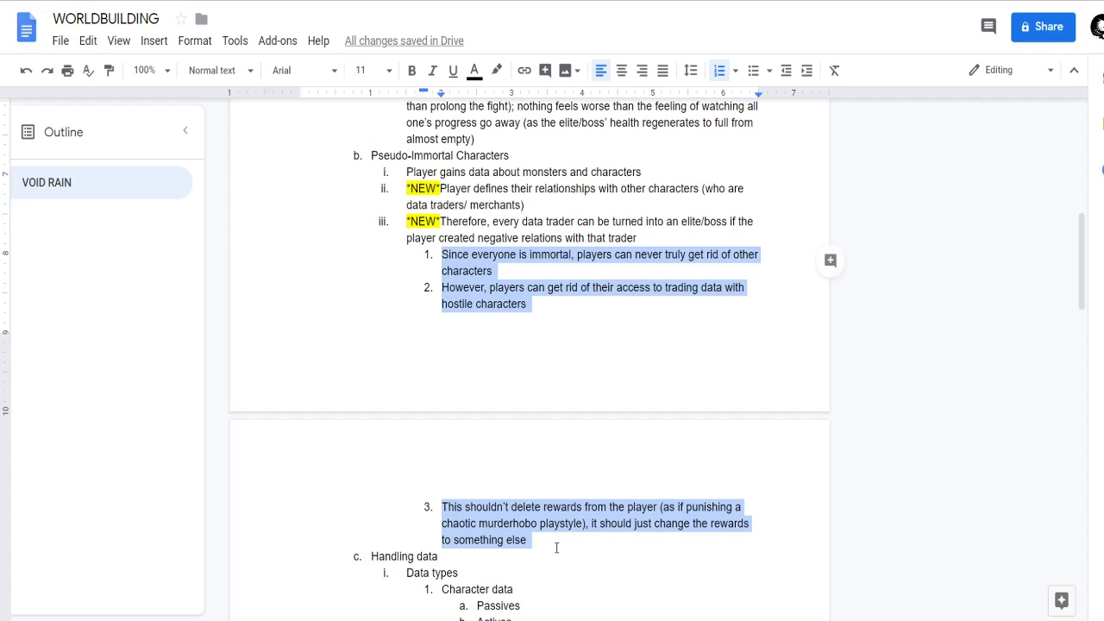
{"action": "left_click_drag", "start_coordinate": [559, 547], "coordinate": [548, 545]}
{"action": "mouse_move", "coordinate": [549, 544]}
{"action": "left_mouse_down"}
{"action": "mouse_move", "coordinate": [421, 330]}
{"action": "mouse_move", "coordinate": [458, 328]}
{"action": "mouse_move", "coordinate": [497, 237]}
{"action": "mouse_move", "coordinate": [526, 306]}
{"action": "mouse_move", "coordinate": [446, 254]}
{"action": "mouse_move", "coordinate": [522, 281]}
{"action": "mouse_move", "coordinate": [506, 288]}
{"action": "mouse_move", "coordinate": [446, 254]}
{"action": "mouse_move", "coordinate": [578, 551]}
{"action": "mouse_move", "coordinate": [531, 277]}
{"action": "mouse_move", "coordinate": [558, 539]}
{"action": "mouse_move", "coordinate": [525, 239]}
{"action": "mouse_move", "coordinate": [539, 297]}
{"action": "mouse_move", "coordinate": [517, 523]}
{"action": "mouse_move", "coordinate": [555, 546]}
{"action": "left_mouse_up"}
{"action": "left_click", "coordinate": [555, 546]}
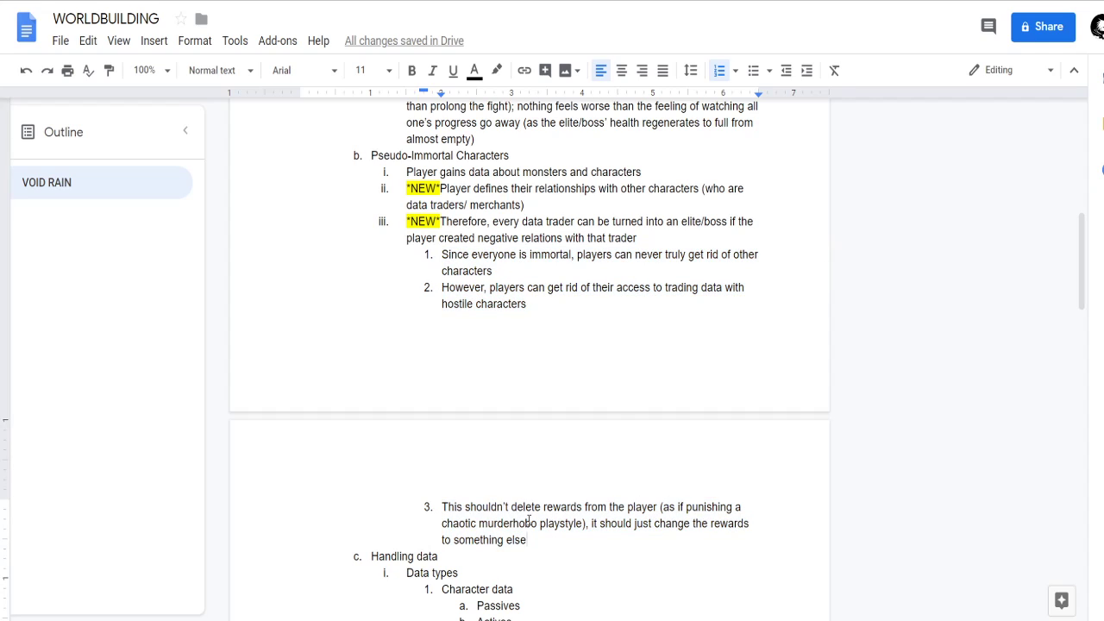
Compare the Regenerating Elites/ Bosses notes with the Pseudo-Immortal Characters notes on traders turning into elites or bosses.
{"action": "scroll", "coordinate": [534, 535], "scroll_direction": "up", "scroll_amount": 4}
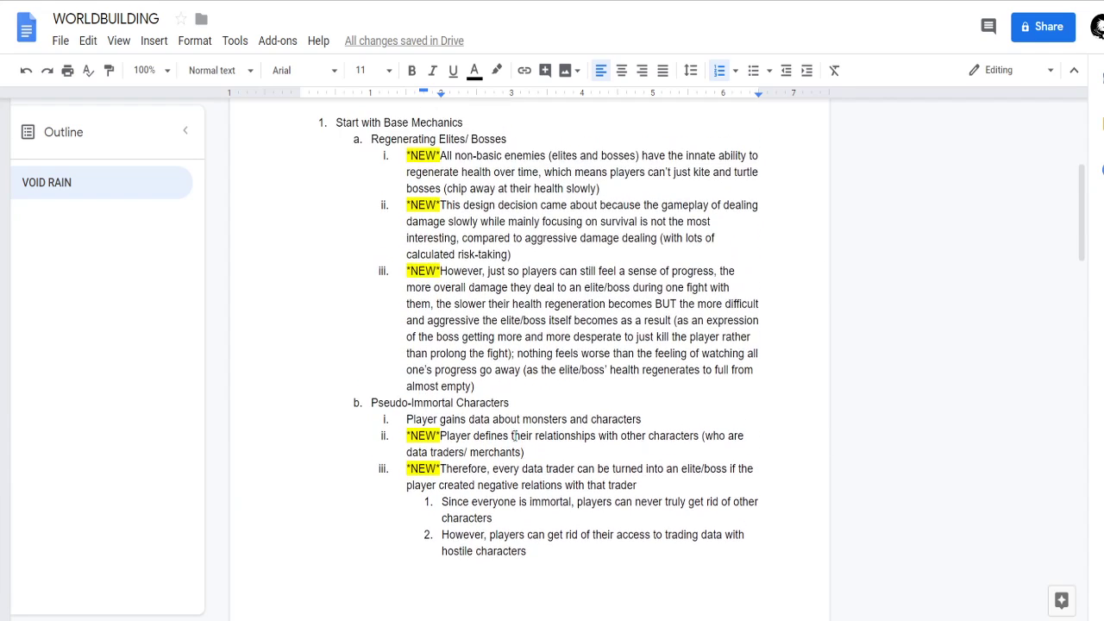
{"action": "scroll", "coordinate": [522, 518], "scroll_direction": "down", "scroll_amount": 4}
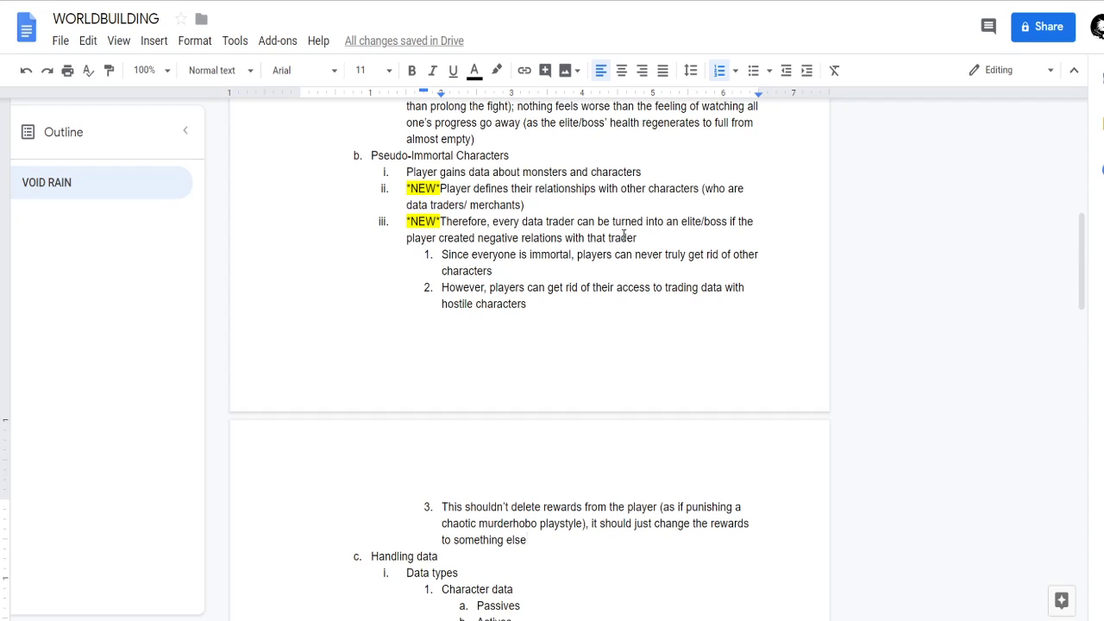
{"action": "scroll", "coordinate": [650, 335], "scroll_direction": "down", "scroll_amount": 1}
{"action": "scroll", "coordinate": [649, 343], "scroll_direction": "up", "scroll_amount": 1}
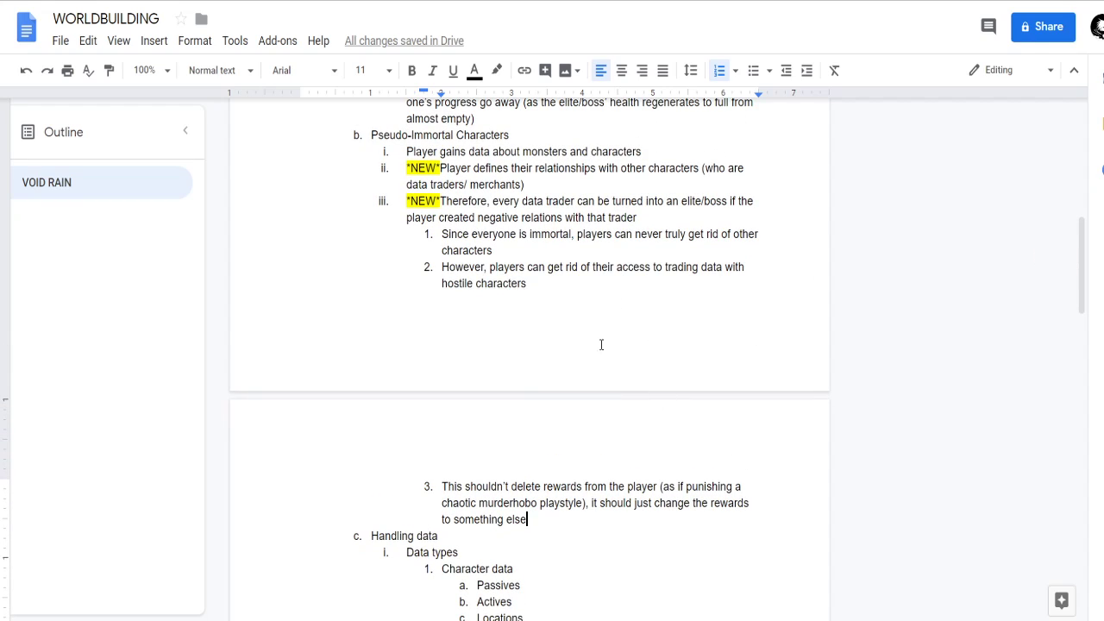
{"action": "left_click", "coordinate": [565, 235]}
{"action": "left_click", "coordinate": [530, 471]}
{"action": "scroll", "coordinate": [613, 431], "scroll_direction": "up", "scroll_amount": 1}
{"action": "scroll", "coordinate": [624, 438], "scroll_direction": "down", "scroll_amount": 1}
{"action": "scroll", "coordinate": [613, 460], "scroll_direction": "up", "scroll_amount": 1}
{"action": "scroll", "coordinate": [608, 459], "scroll_direction": "down", "scroll_amount": 1}
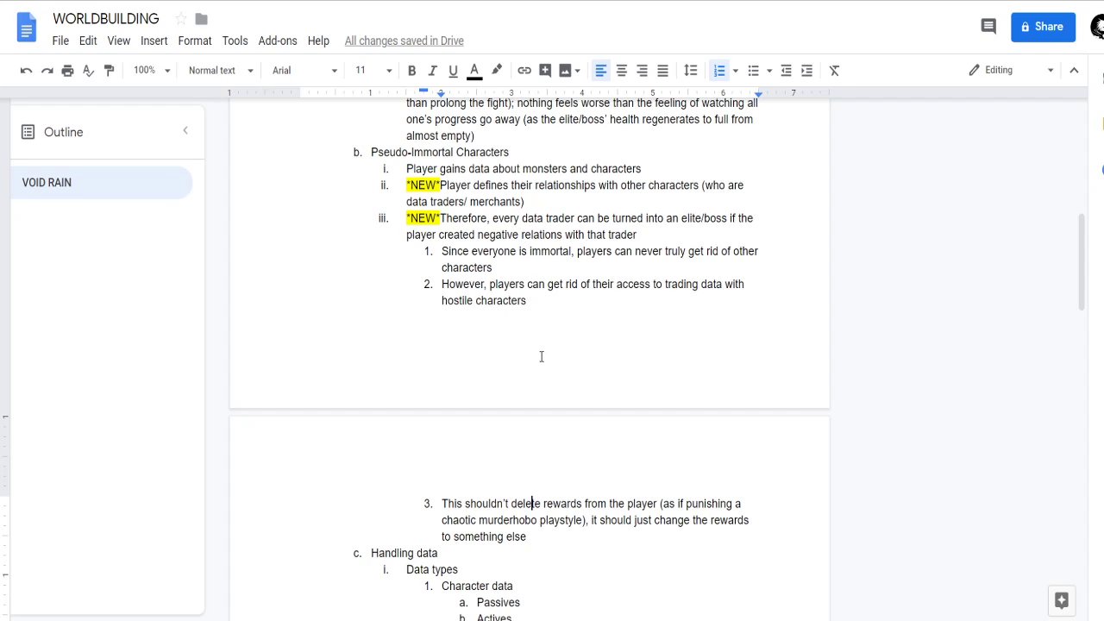
Reread the Pseudo-Immortal Characters sub-points on immortality, hostile traders and lost access to trading data.
{"action": "scroll", "coordinate": [544, 412], "scroll_direction": "down", "scroll_amount": 1}
{"action": "scroll", "coordinate": [543, 375], "scroll_direction": "up", "scroll_amount": 1}
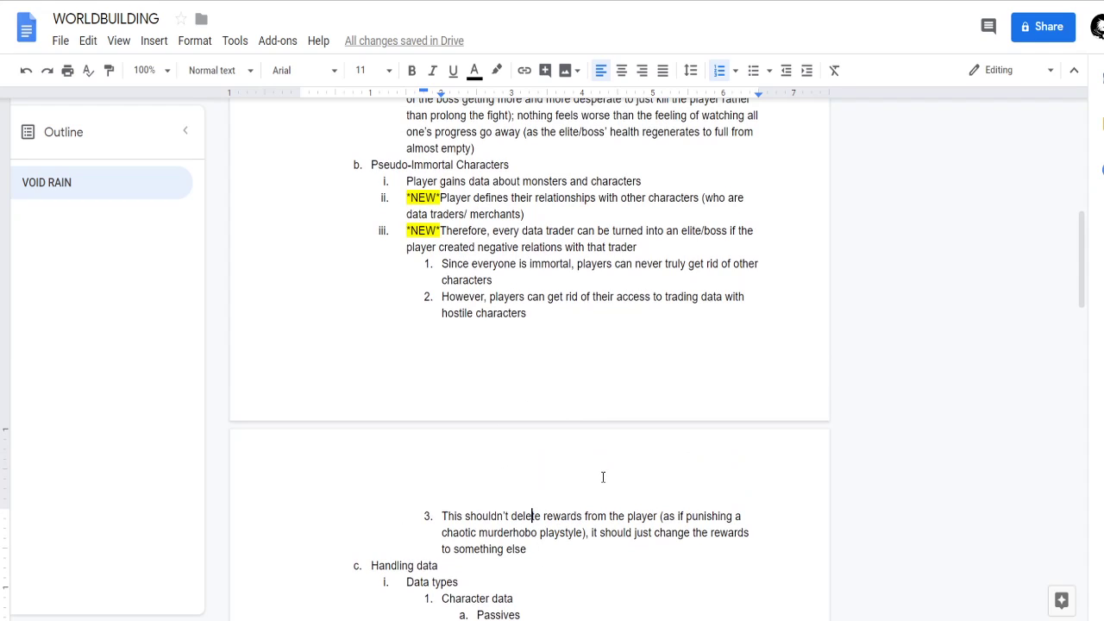
{"action": "scroll", "coordinate": [582, 411], "scroll_direction": "down", "scroll_amount": 1}
{"action": "scroll", "coordinate": [582, 418], "scroll_direction": "up", "scroll_amount": 1}
{"action": "scroll", "coordinate": [584, 399], "scroll_direction": "up", "scroll_amount": 1}
{"action": "scroll", "coordinate": [581, 420], "scroll_direction": "down", "scroll_amount": 1}
{"action": "scroll", "coordinate": [587, 426], "scroll_direction": "down", "scroll_amount": 1}
{"action": "scroll", "coordinate": [592, 387], "scroll_direction": "up", "scroll_amount": 1}
{"action": "scroll", "coordinate": [593, 436], "scroll_direction": "down", "scroll_amount": 1}
{"action": "scroll", "coordinate": [593, 435], "scroll_direction": "down", "scroll_amount": 1}
{"action": "scroll", "coordinate": [592, 434], "scroll_direction": "up", "scroll_amount": 1}
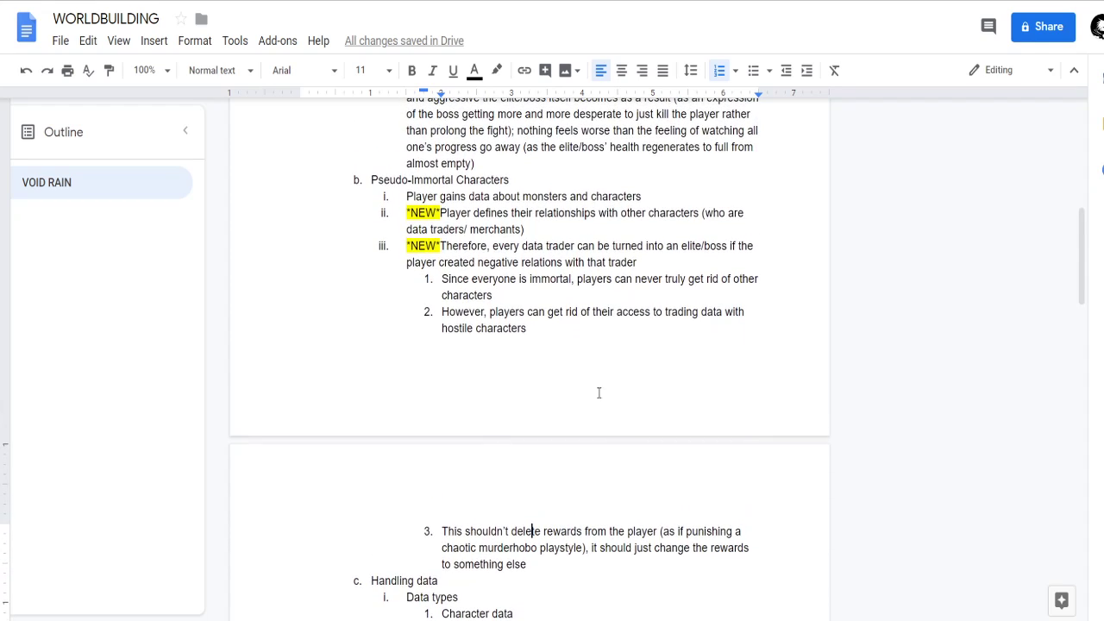
{"action": "scroll", "coordinate": [604, 396], "scroll_direction": "down", "scroll_amount": 1}
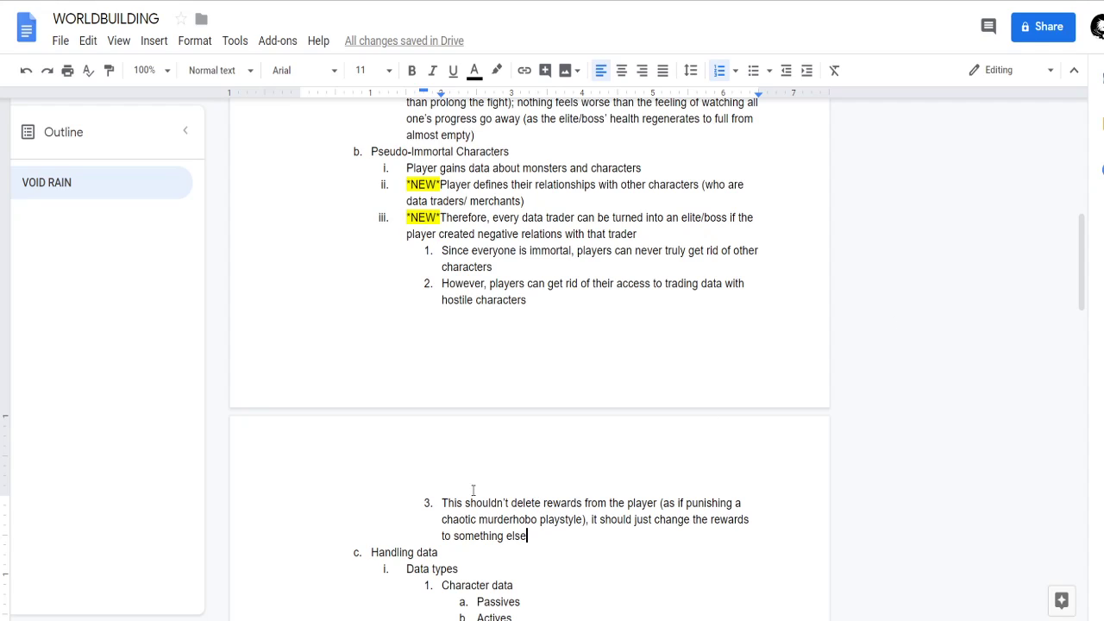
Review the third sub-point on changing the rewards of a chaotic playstyle instead of deleting them.
{"action": "left_click_drag", "start_coordinate": [439, 502], "coordinate": [574, 540]}
{"action": "key", "text": "Right"}
{"action": "scroll", "coordinate": [566, 520], "scroll_direction": "down", "scroll_amount": 2}
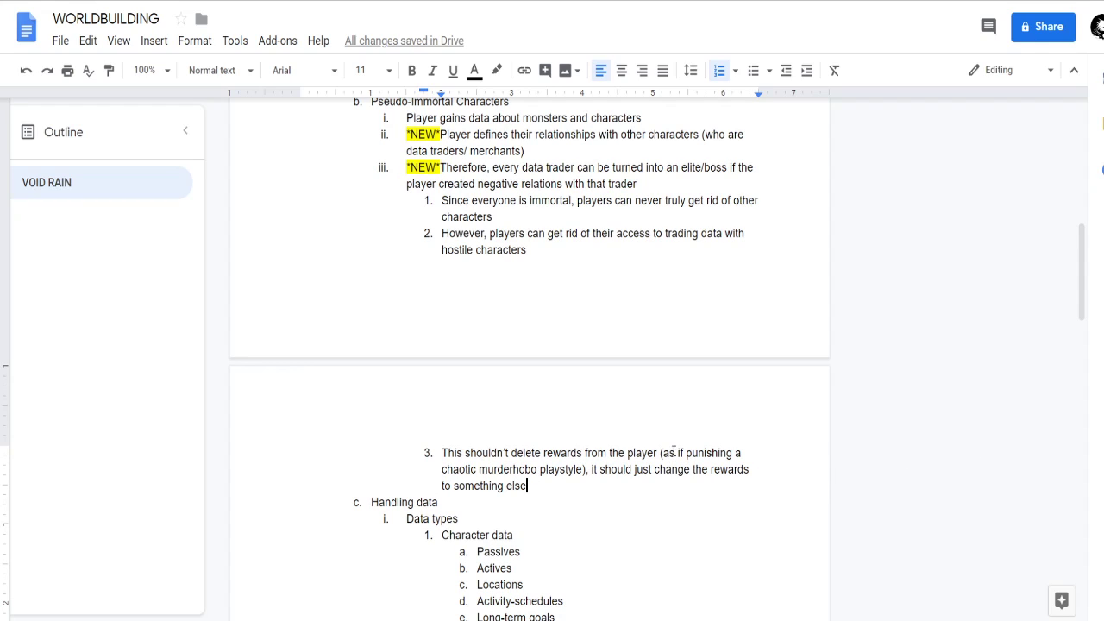
{"action": "scroll", "coordinate": [670, 450], "scroll_direction": "down", "scroll_amount": 1}
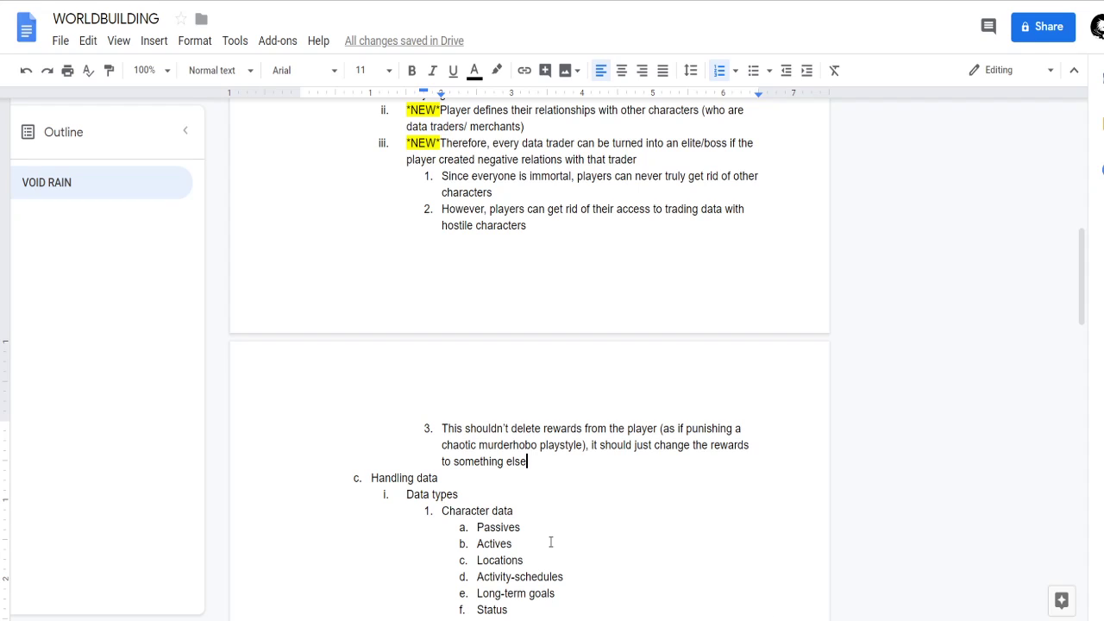
Read the Data types list under Handling data, covering the character data and mapping data entries.
{"action": "scroll", "coordinate": [506, 572], "scroll_direction": "down", "scroll_amount": 1}
{"action": "scroll", "coordinate": [507, 572], "scroll_direction": "down", "scroll_amount": 3}
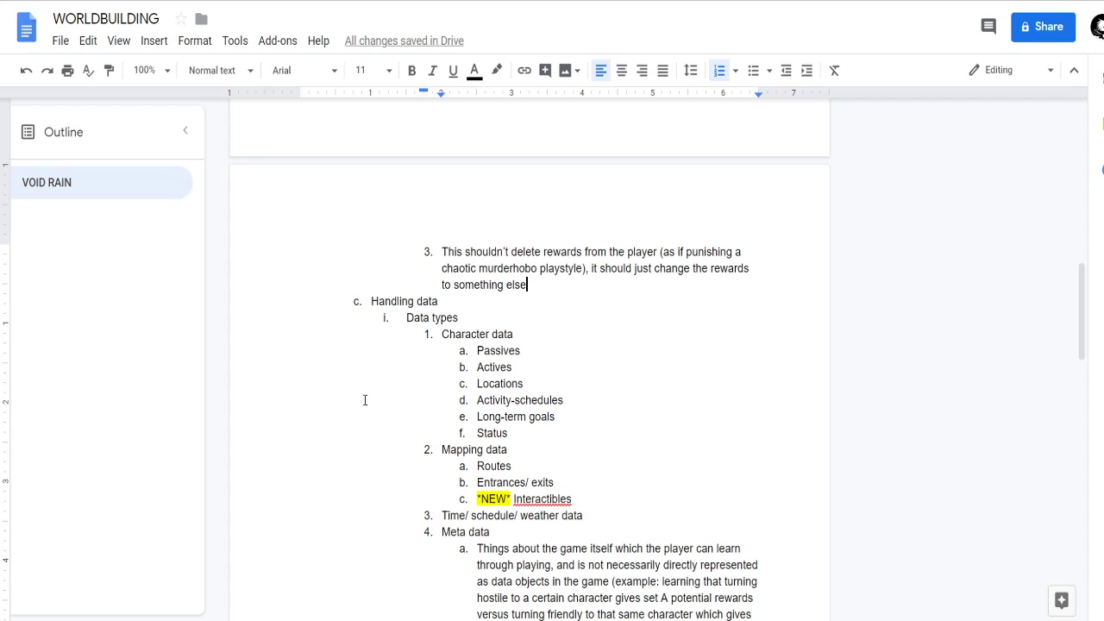
{"action": "scroll", "coordinate": [580, 291], "scroll_direction": "down", "scroll_amount": 2}
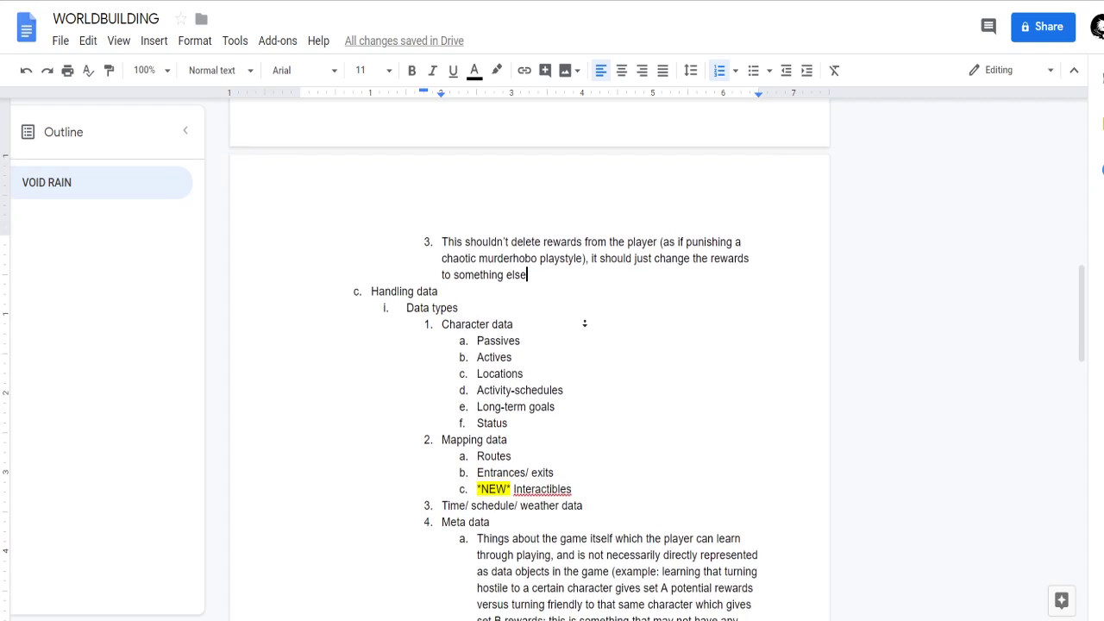
{"action": "left_click", "coordinate": [584, 431]}
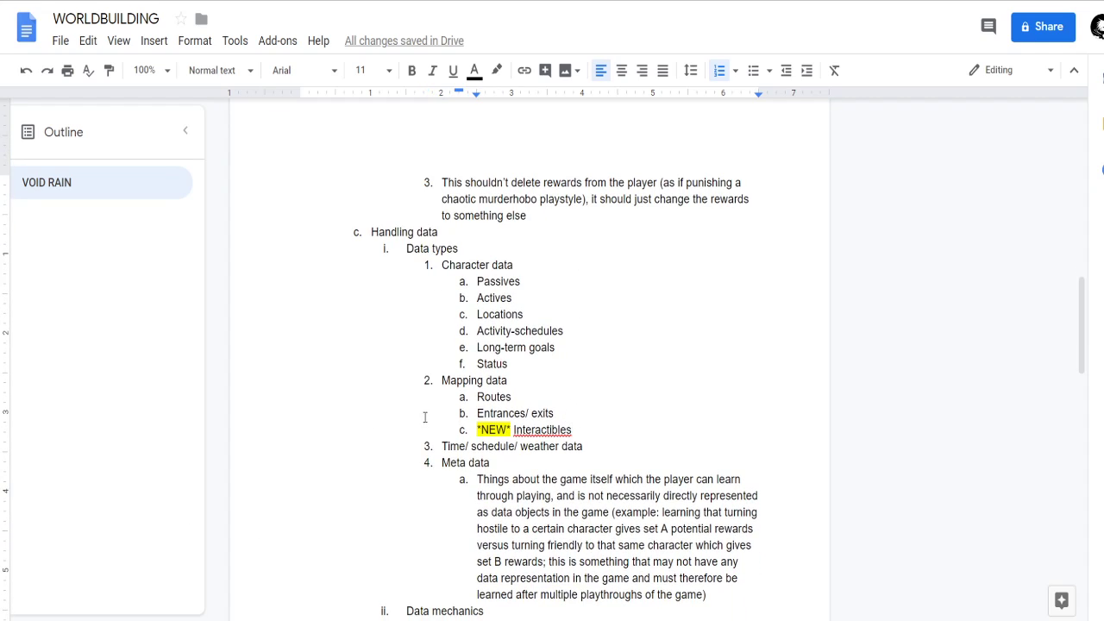
{"action": "left_click_drag", "start_coordinate": [442, 380], "coordinate": [538, 381]}
Extend the *NEW* Interactibles entry under Mapping data with the words "spawn/ stay in".
{"action": "left_click", "coordinate": [567, 431]}
{"action": "scroll", "coordinate": [609, 432], "scroll_direction": "down", "scroll_amount": 4}
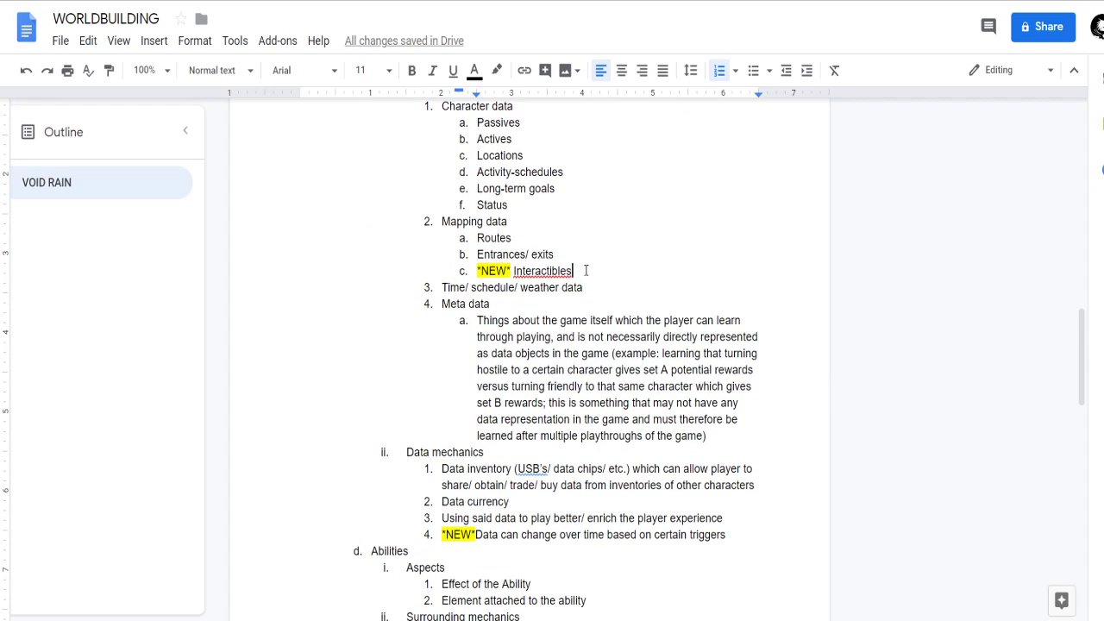
{"action": "type", "text": "spawn/ "}
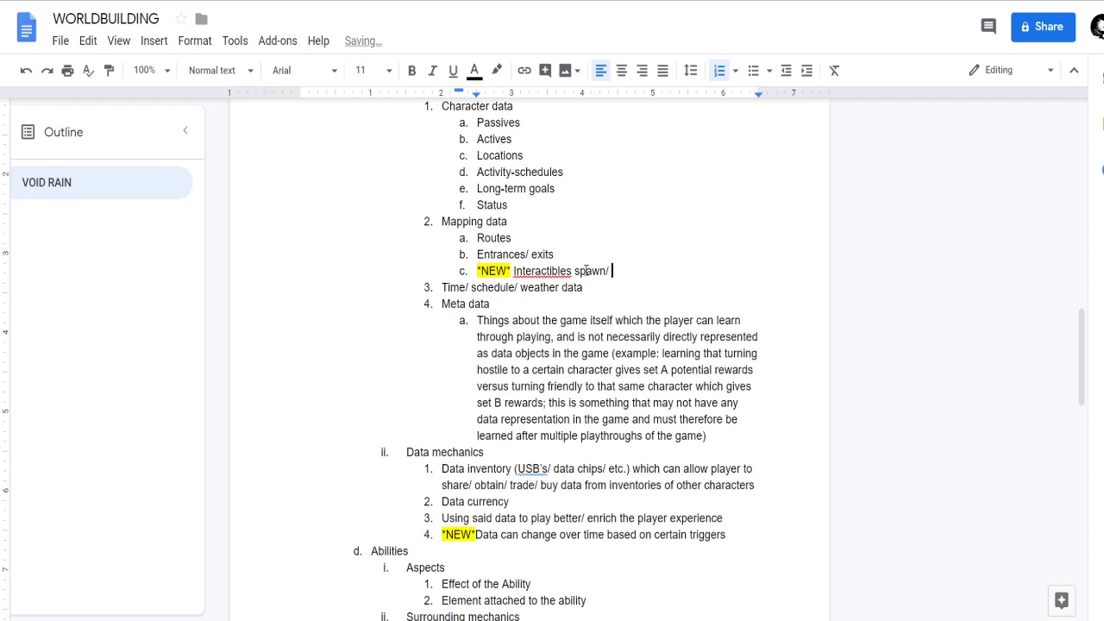
{"action": "type", "text": "stay in"}
Read the Data mechanics notes, focusing on the new point about data changing over time based on triggers.
{"action": "scroll", "coordinate": [579, 422], "scroll_direction": "down", "scroll_amount": 3}
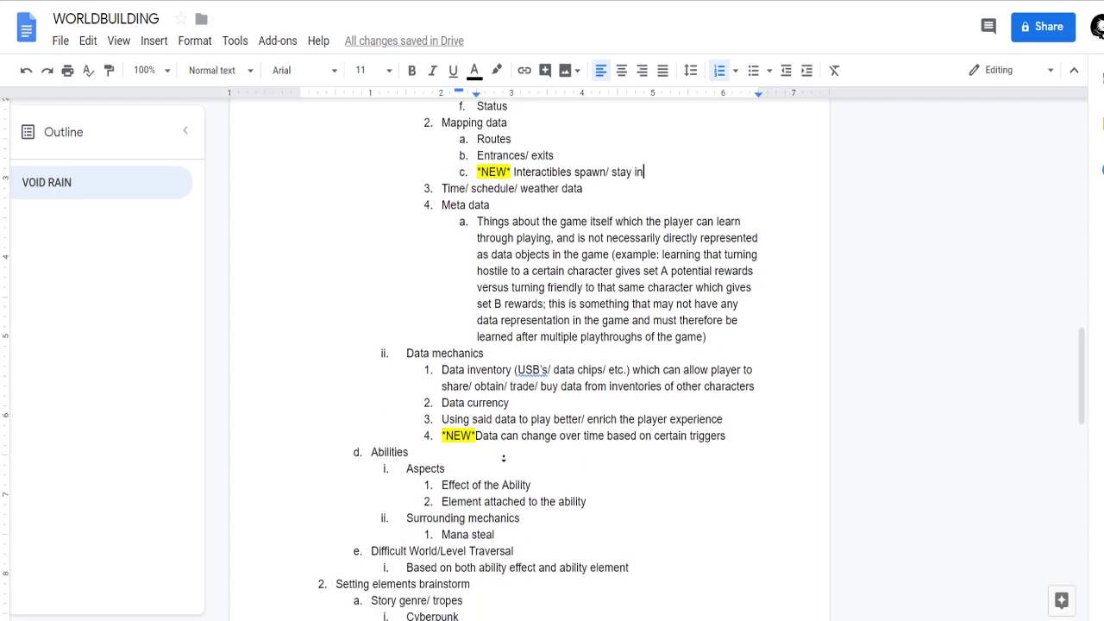
{"action": "left_click", "coordinate": [572, 397]}
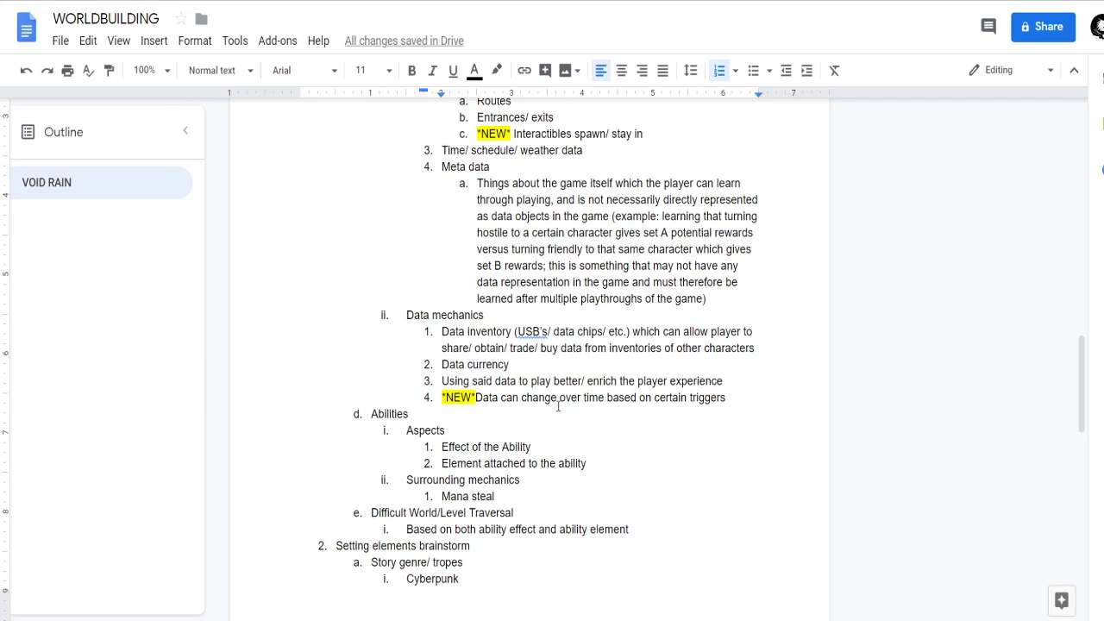
{"action": "left_click_drag", "start_coordinate": [729, 399], "coordinate": [488, 399]}
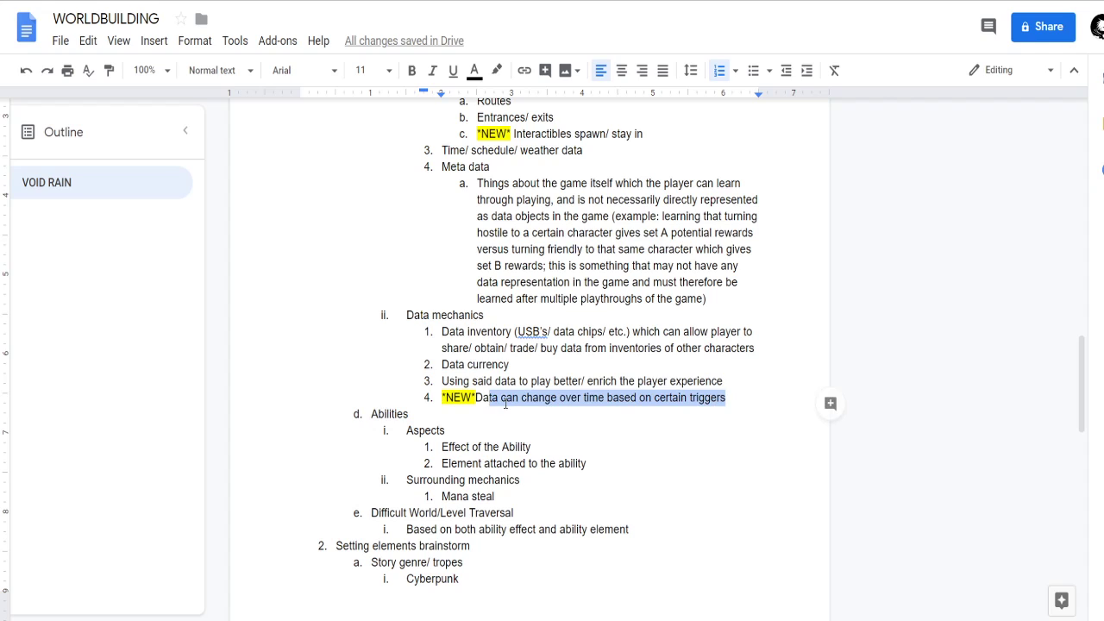
{"action": "left_click", "coordinate": [507, 398]}
{"action": "scroll", "coordinate": [557, 362], "scroll_direction": "up", "scroll_amount": 1}
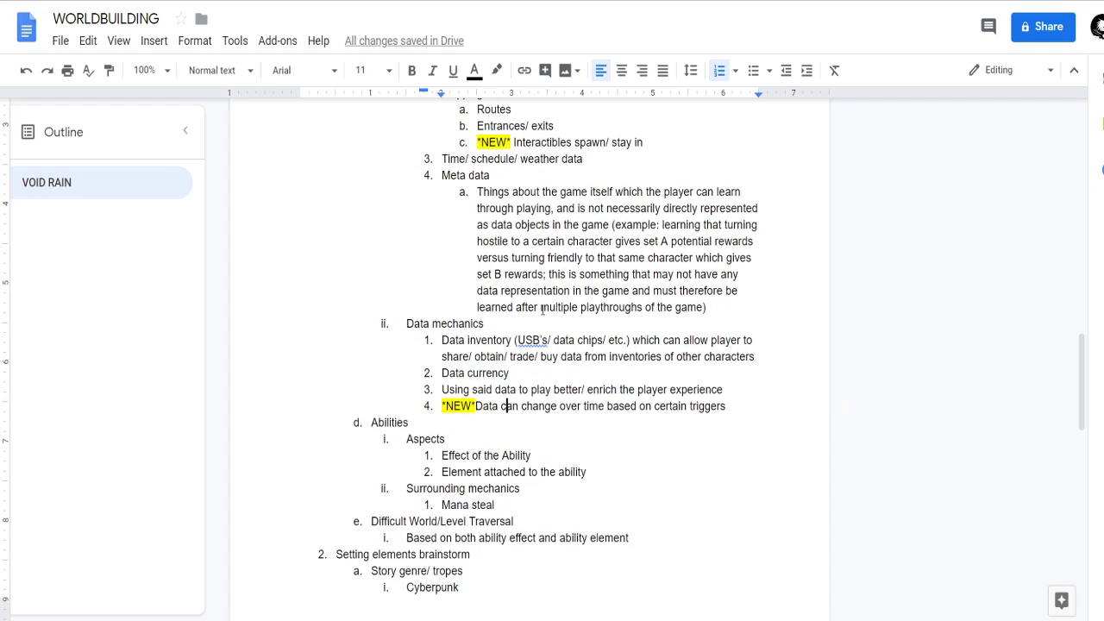
Examine the Character data entries, including Actives and Long-term goals, as examples of data that can change.
{"action": "scroll", "coordinate": [488, 344], "scroll_direction": "up", "scroll_amount": 3}
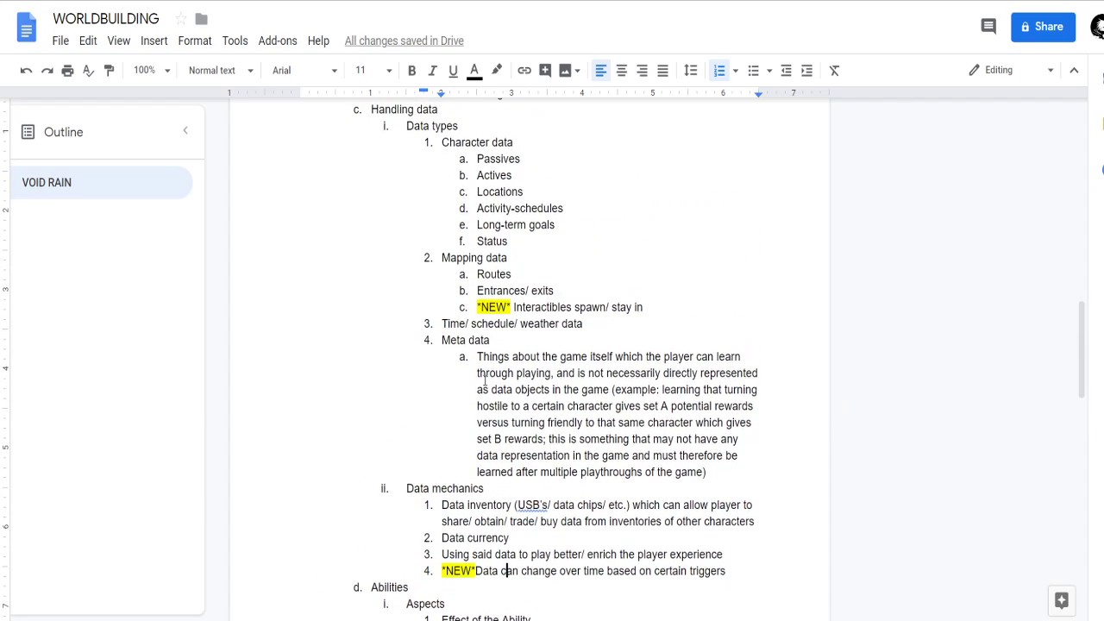
{"action": "left_click_drag", "start_coordinate": [478, 257], "coordinate": [522, 257]}
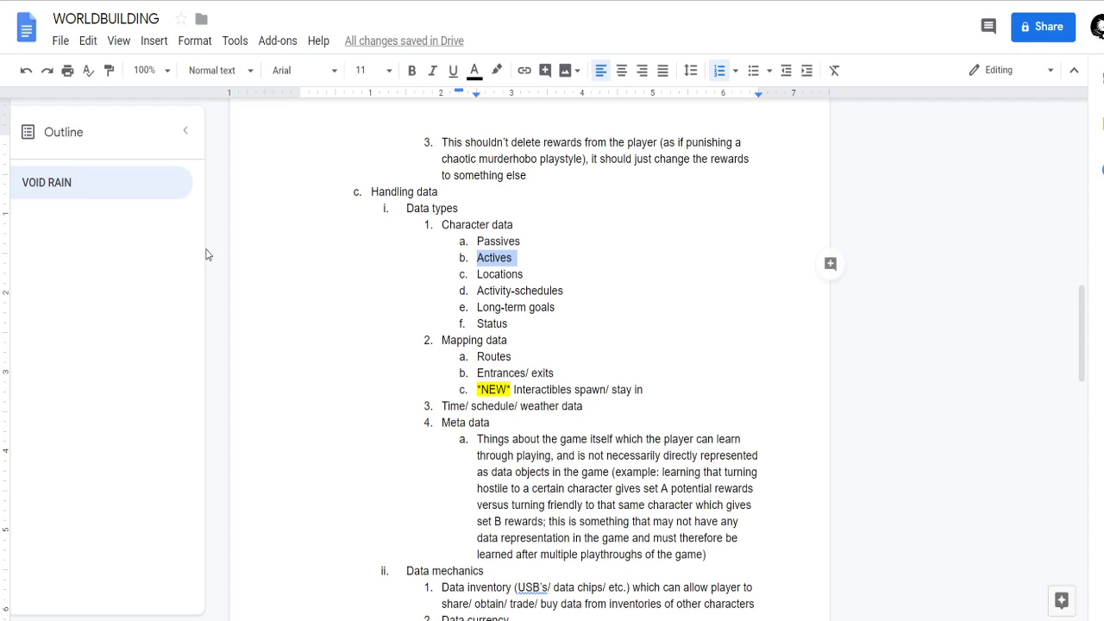
{"action": "left_click", "coordinate": [582, 256]}
{"action": "left_click_drag", "start_coordinate": [477, 307], "coordinate": [585, 306]}
{"action": "left_click", "coordinate": [585, 306]}
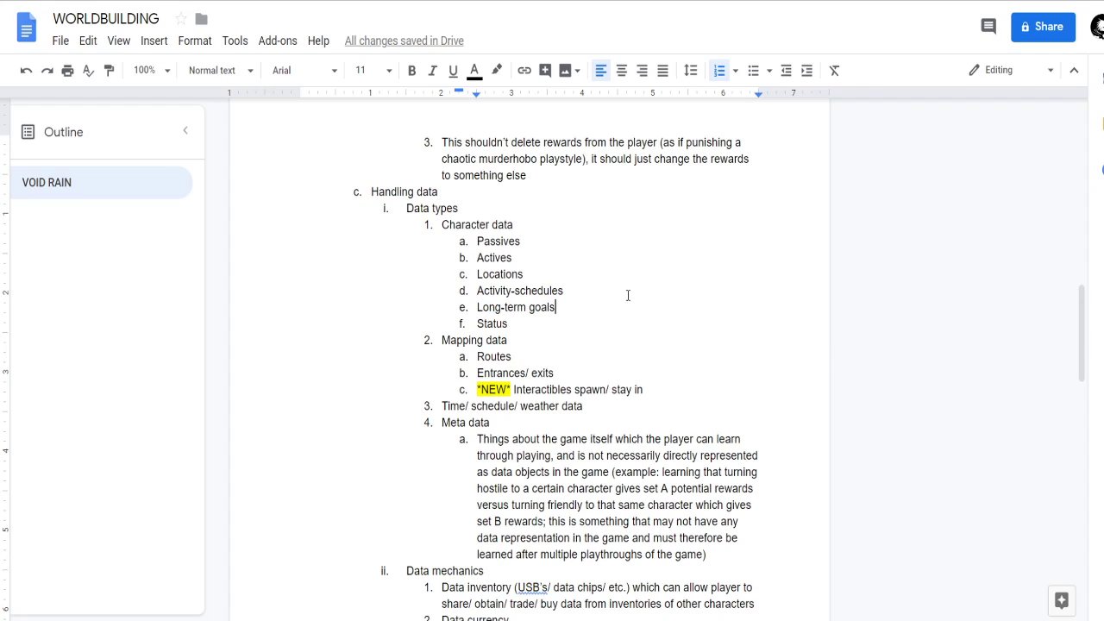
{"action": "scroll", "coordinate": [586, 302], "scroll_direction": "down", "scroll_amount": 1}
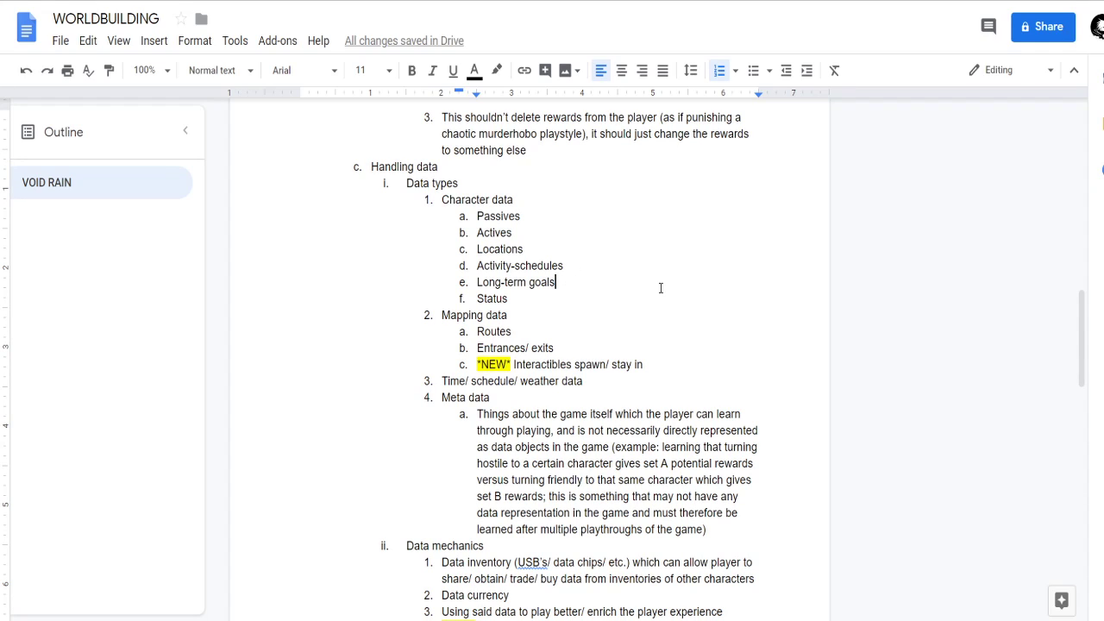
{"action": "scroll", "coordinate": [559, 260], "scroll_direction": "down", "scroll_amount": 1}
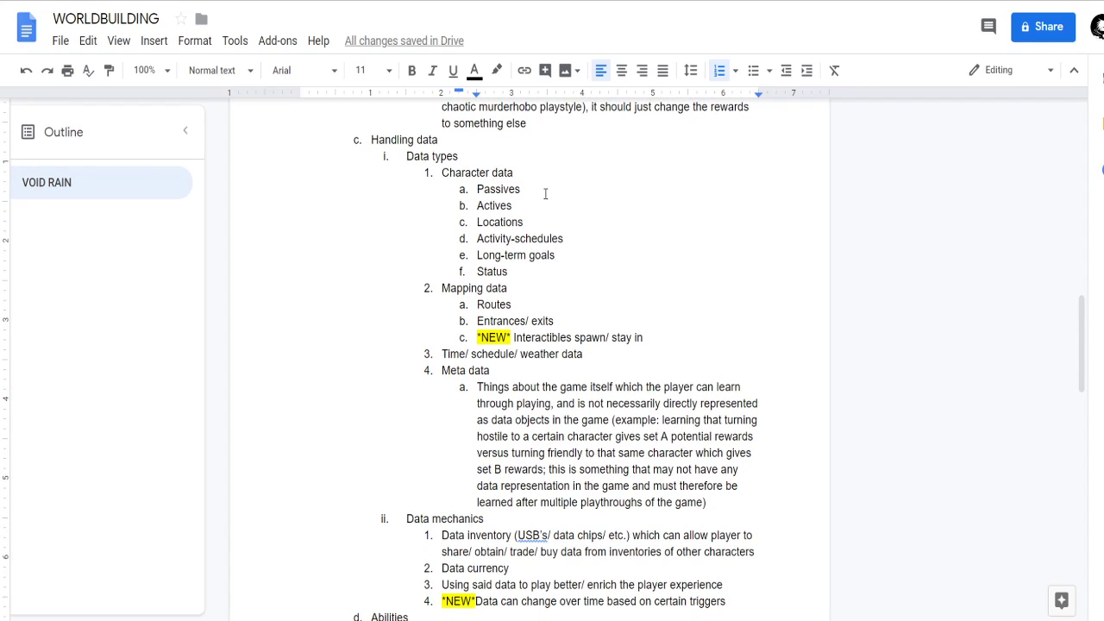
Recheck the new Data mechanics point on data changing over time against the data types above it.
{"action": "scroll", "coordinate": [544, 192], "scroll_direction": "down", "scroll_amount": 3}
{"action": "left_click_drag", "start_coordinate": [500, 370], "coordinate": [581, 369]}
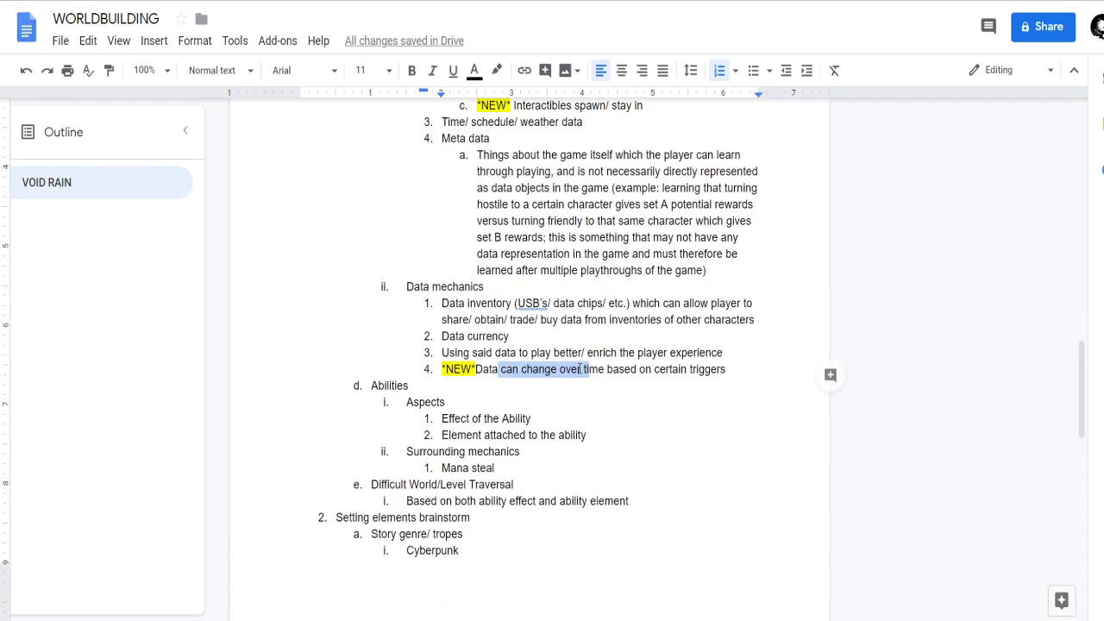
{"action": "left_click", "coordinate": [578, 369]}
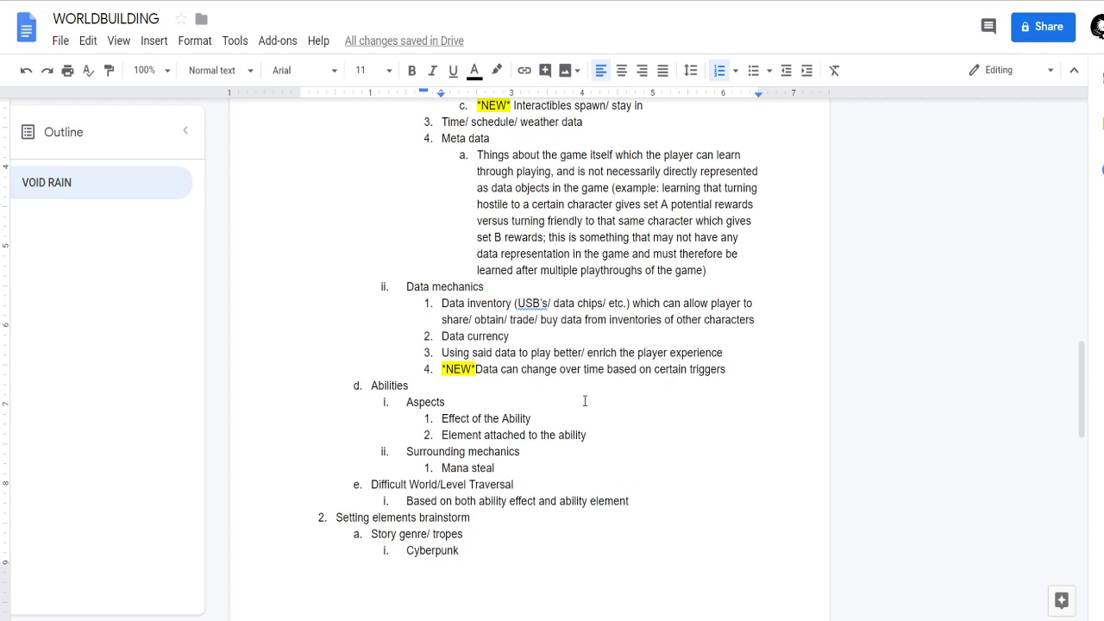
{"action": "scroll", "coordinate": [604, 388], "scroll_direction": "up", "scroll_amount": 1}
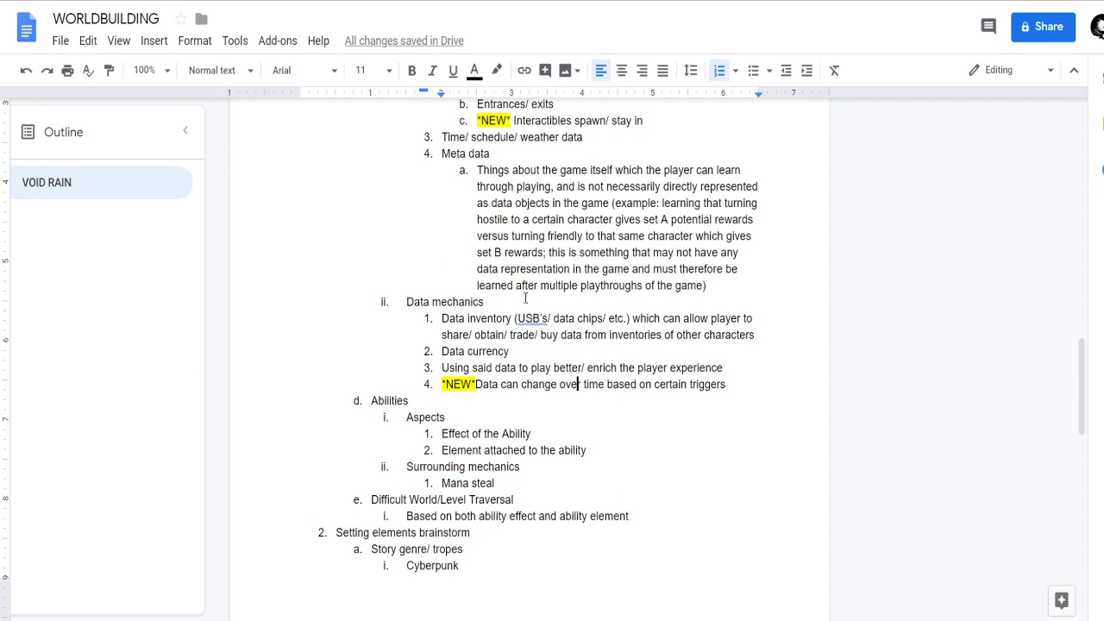
Read the Abilities notes on aspects and surrounding mechanics, plus the Difficult World/Level Traversal entry.
{"action": "scroll", "coordinate": [526, 485], "scroll_direction": "down", "scroll_amount": 2}
{"action": "scroll", "coordinate": [525, 486], "scroll_direction": "down", "scroll_amount": 1}
{"action": "left_click", "coordinate": [468, 355]}
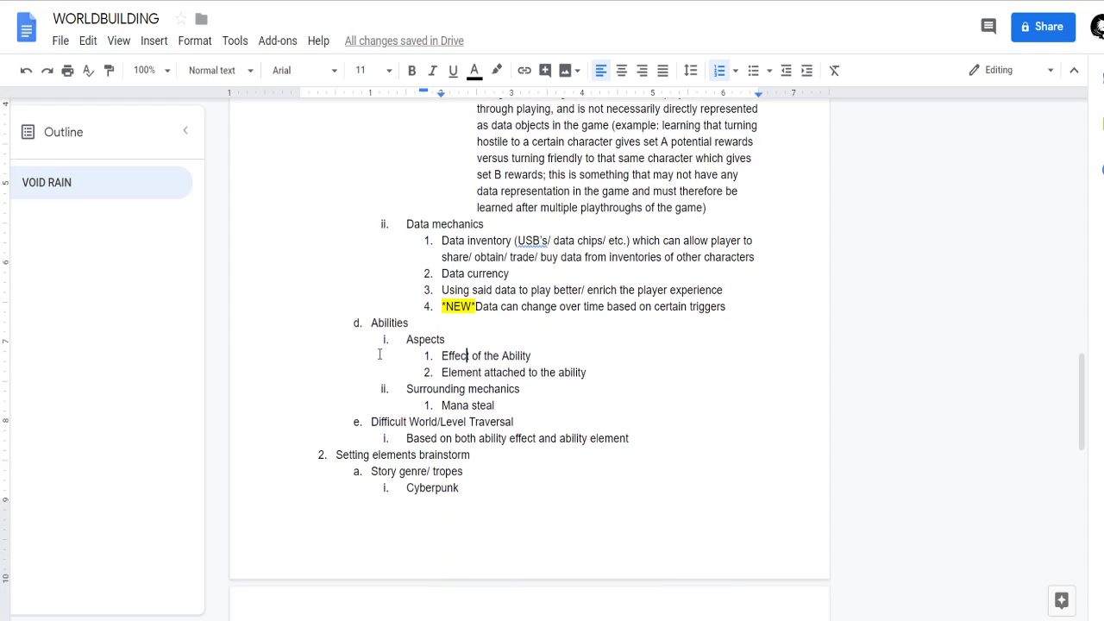
{"action": "scroll", "coordinate": [415, 450], "scroll_direction": "down", "scroll_amount": 10}
Return to the start of the notes and review the VOID RAIN to-do list and Base Mechanics section.
{"action": "scroll", "coordinate": [507, 418], "scroll_direction": "up", "scroll_amount": 10}
{"action": "scroll", "coordinate": [507, 418], "scroll_direction": "up", "scroll_amount": 15}
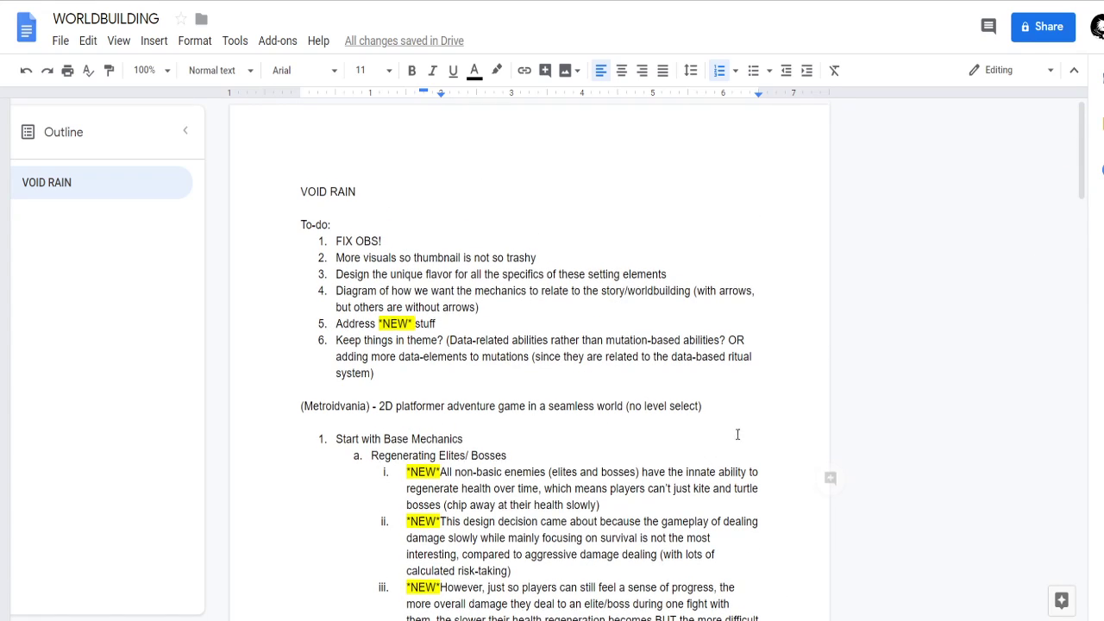
{"action": "scroll", "coordinate": [734, 426], "scroll_direction": "down", "scroll_amount": 2}
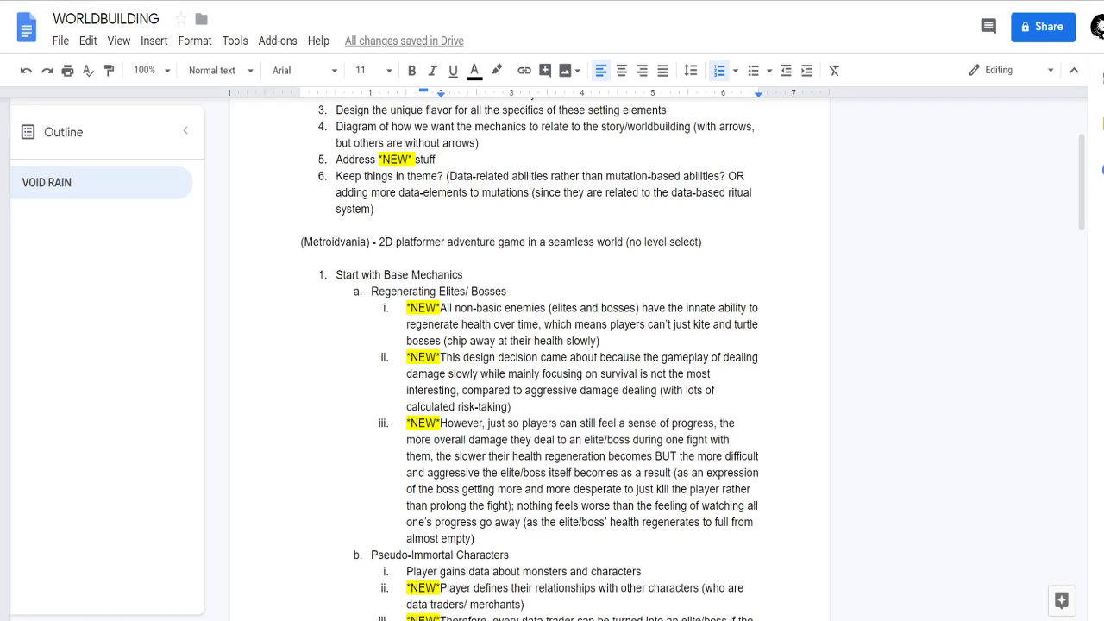
{"action": "key", "text": "alt+Tab"}
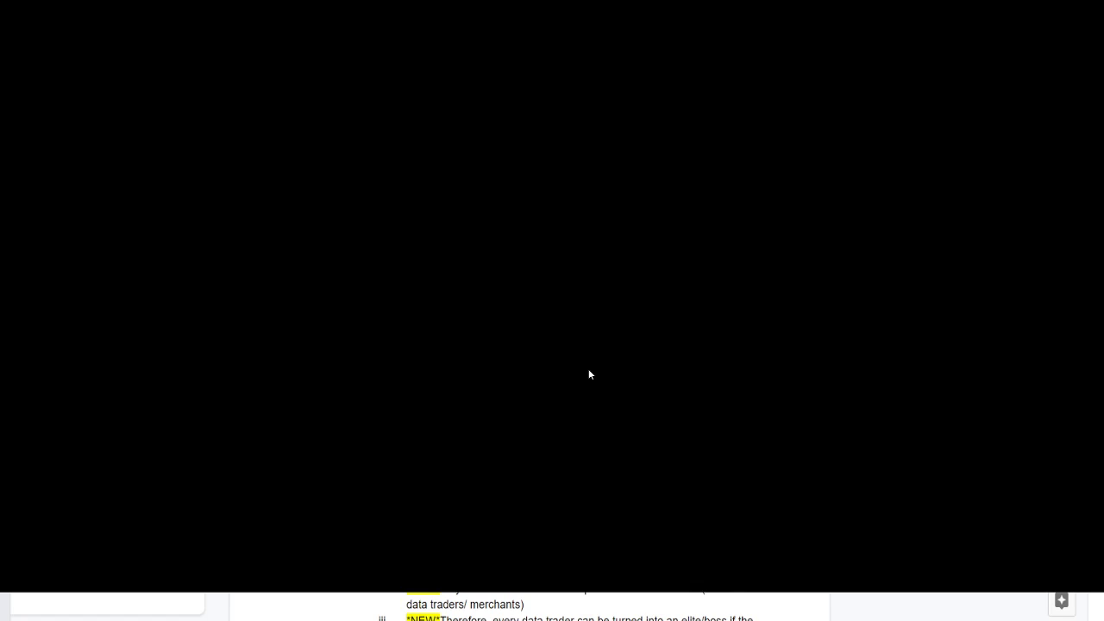
{"action": "key", "text": "alt+Tab"}
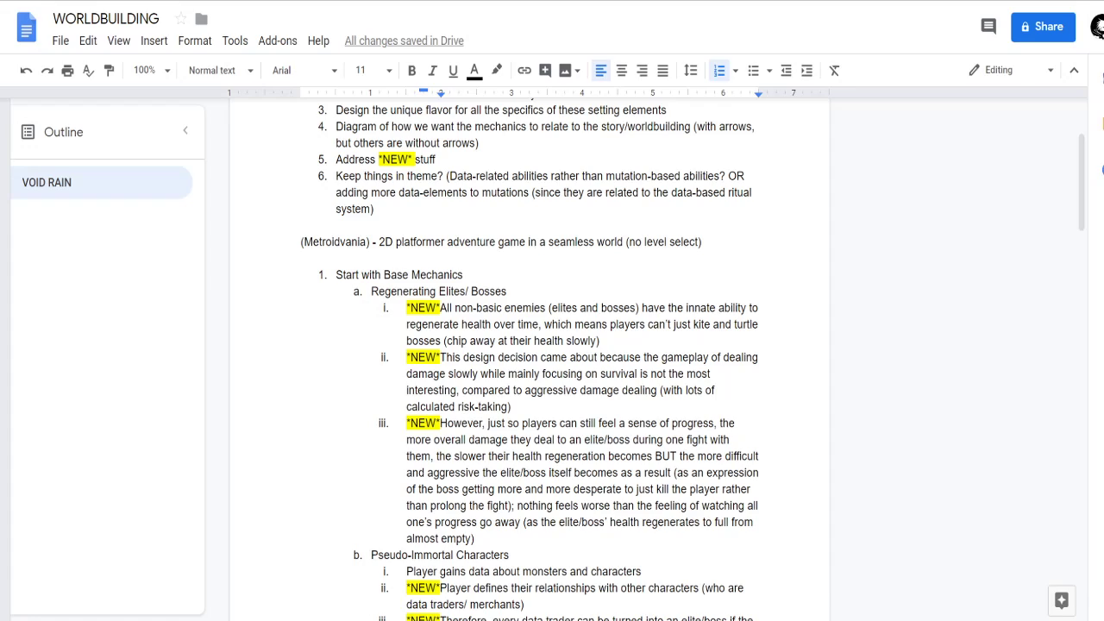
{"action": "key", "text": "alt+Tab"}
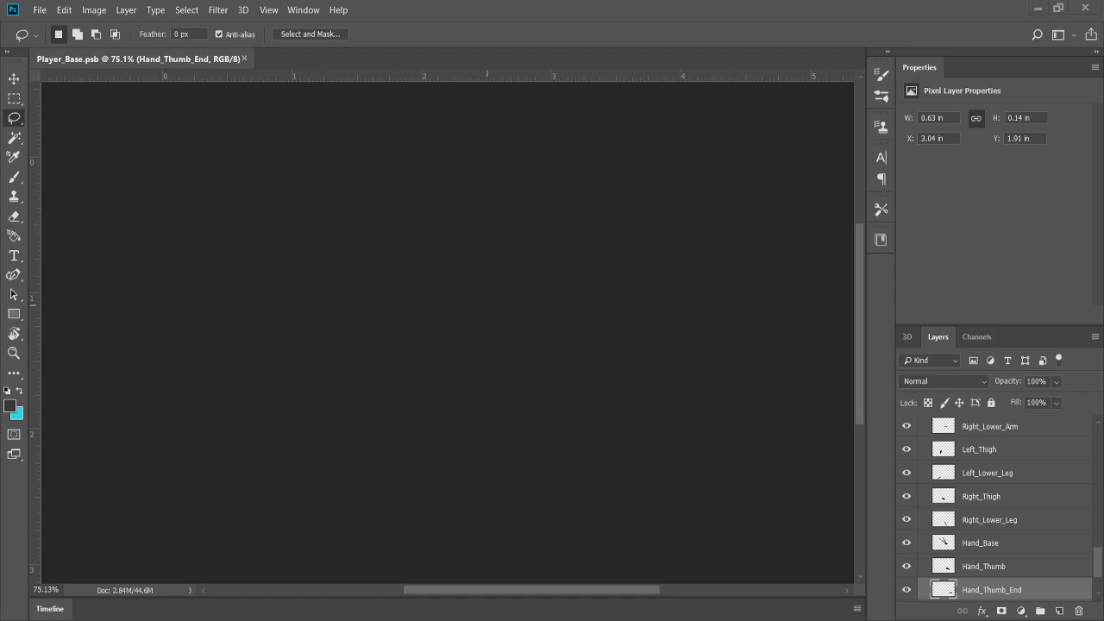
{"action": "key", "text": "super+Left"}
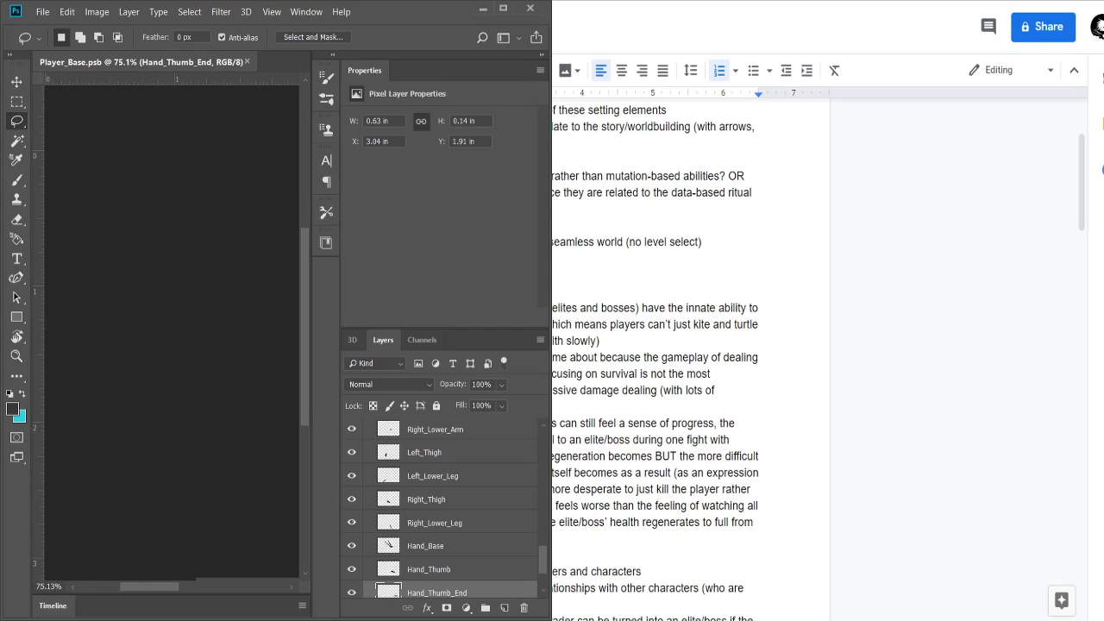
{"action": "left_click", "coordinate": [503, 9]}
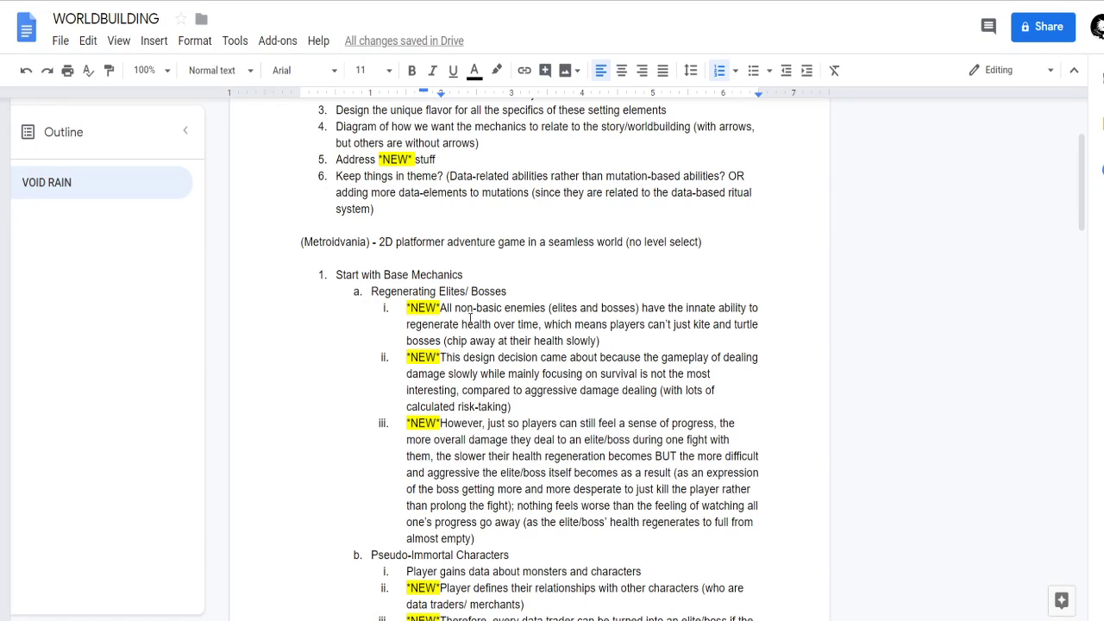
Skim the notes from the to-do list through Base Mechanics to the Handling data section.
{"action": "scroll", "coordinate": [471, 320], "scroll_direction": "down", "scroll_amount": 20}
{"action": "scroll", "coordinate": [498, 285], "scroll_direction": "up", "scroll_amount": 20}
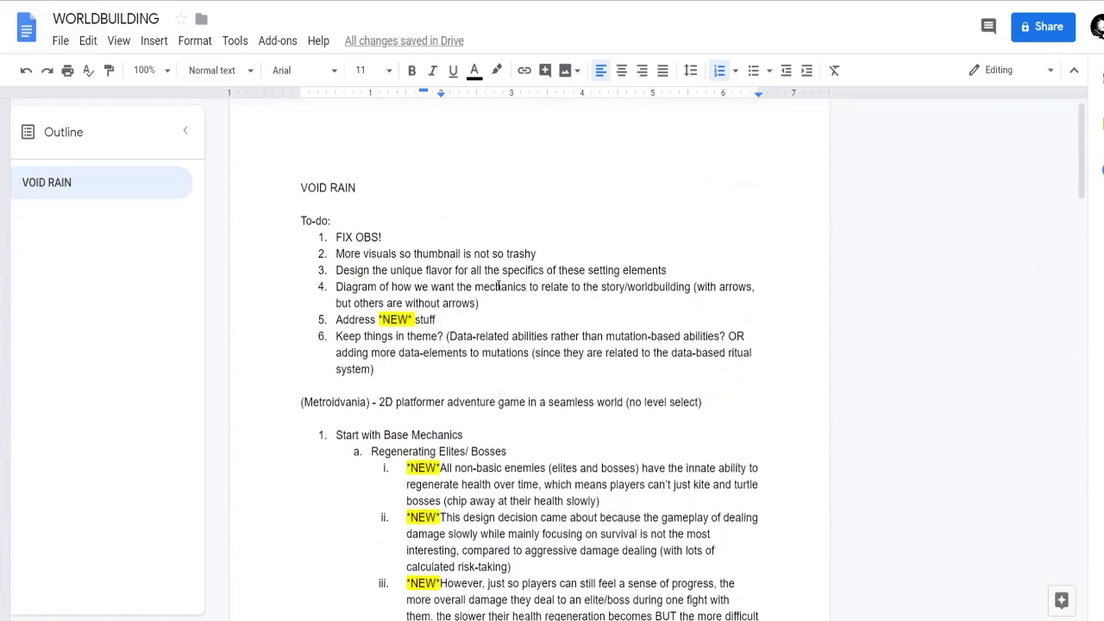
{"action": "scroll", "coordinate": [517, 281], "scroll_direction": "down", "scroll_amount": 15}
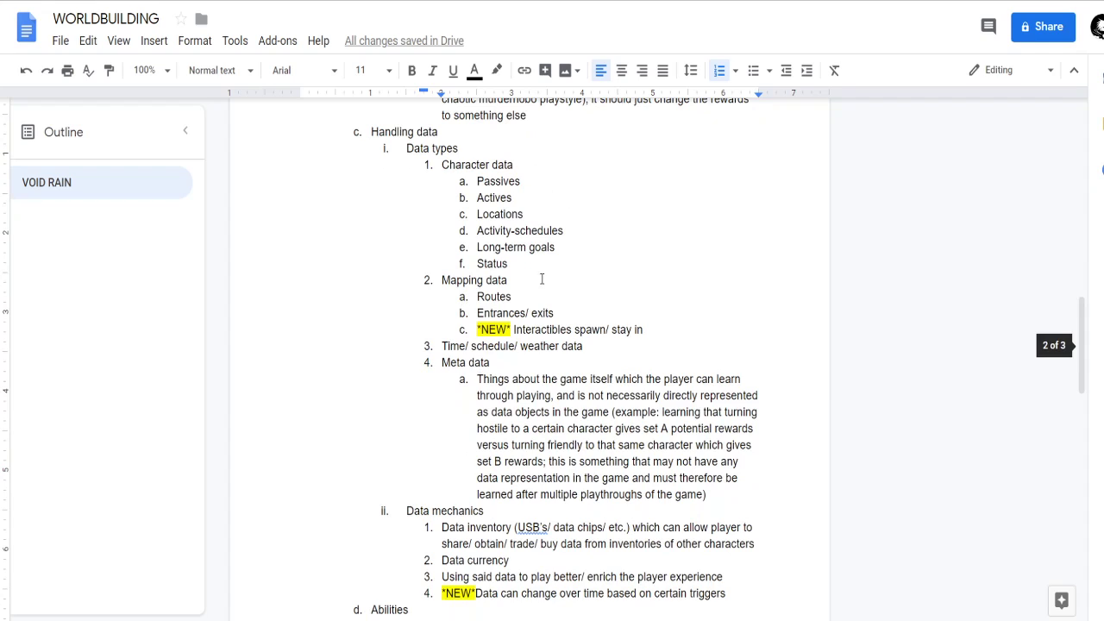
{"action": "scroll", "coordinate": [543, 275], "scroll_direction": "up", "scroll_amount": 7}
{"action": "scroll", "coordinate": [381, 349], "scroll_direction": "up", "scroll_amount": 4}
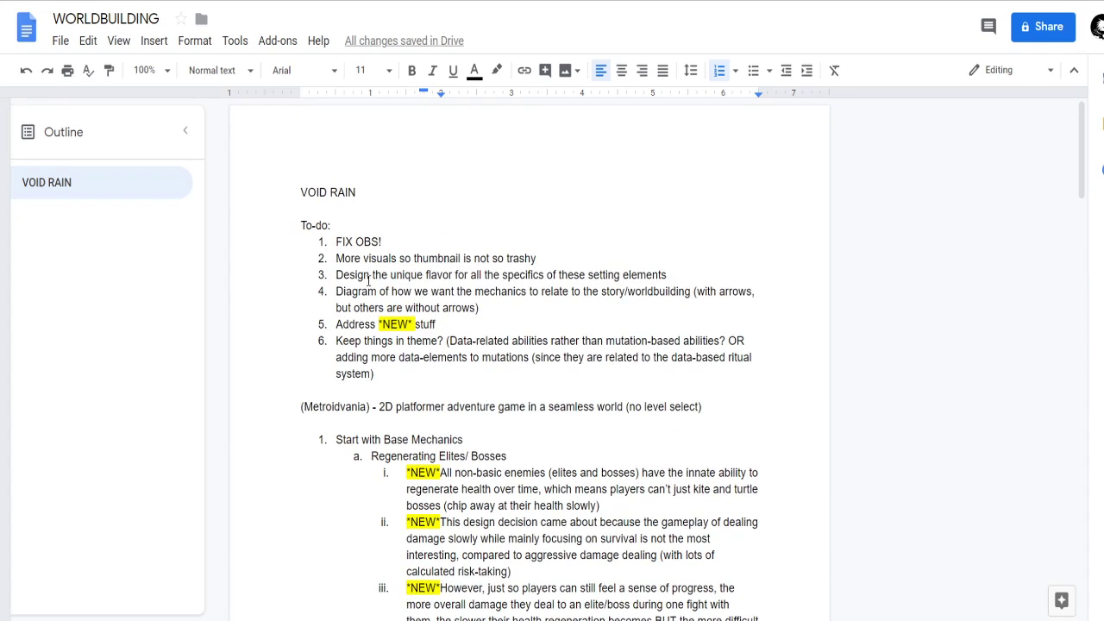
{"action": "scroll", "coordinate": [365, 291], "scroll_direction": "down", "scroll_amount": 2}
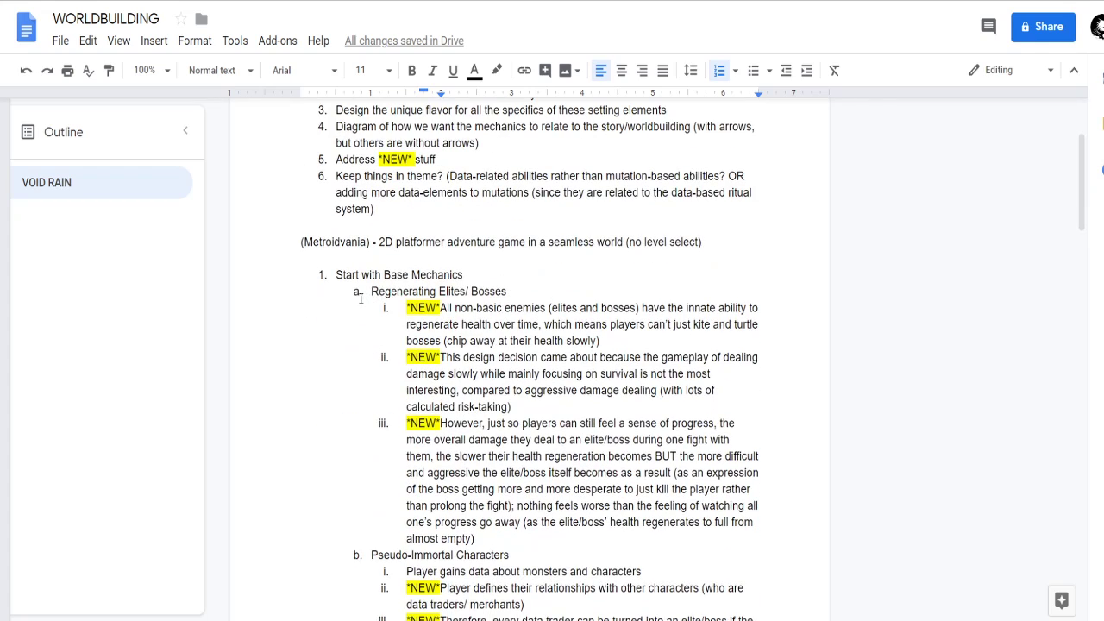
{"action": "scroll", "coordinate": [364, 294], "scroll_direction": "down", "scroll_amount": 3}
{"action": "scroll", "coordinate": [387, 308], "scroll_direction": "down", "scroll_amount": 5}
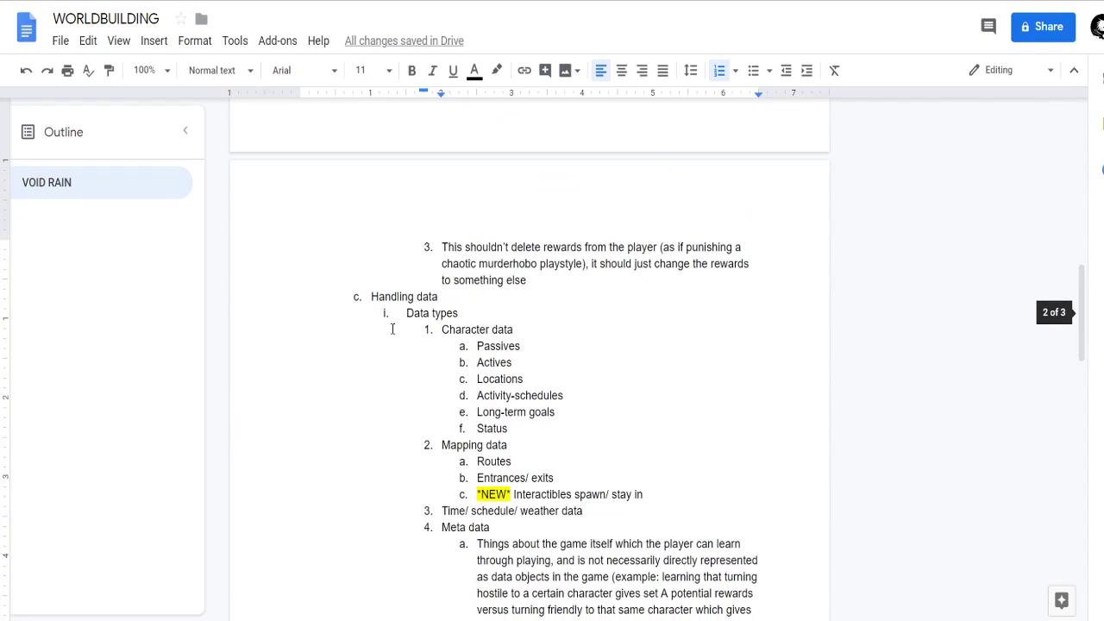
Insert a new item under Abilities below Mana steal, outdented to the same level as Surrounding mechanics.
{"action": "scroll", "coordinate": [384, 310], "scroll_direction": "down", "scroll_amount": 7}
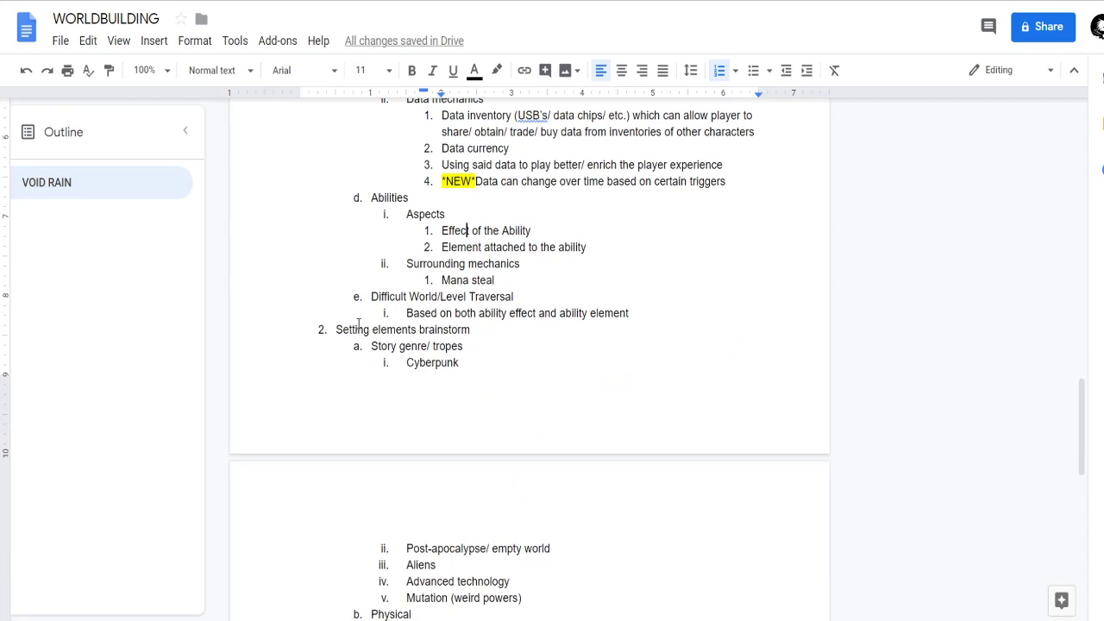
{"action": "left_click", "coordinate": [576, 236]}
{"action": "left_click", "coordinate": [634, 251]}
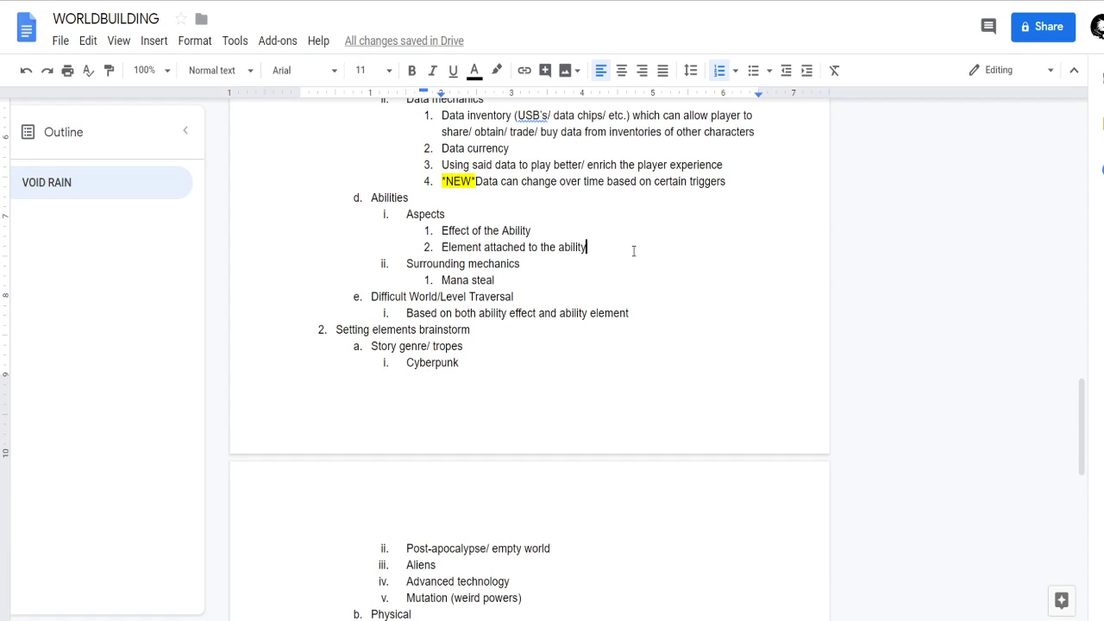
{"action": "left_click", "coordinate": [558, 270]}
{"action": "left_click", "coordinate": [558, 281]}
{"action": "key", "text": "BackSpace"}
{"action": "key", "text": "Return"}
{"action": "key", "text": "Return"}
{"action": "key", "text": "Return"}
{"action": "key", "text": "BackSpace"}
{"action": "key", "text": "shift+Tab"}
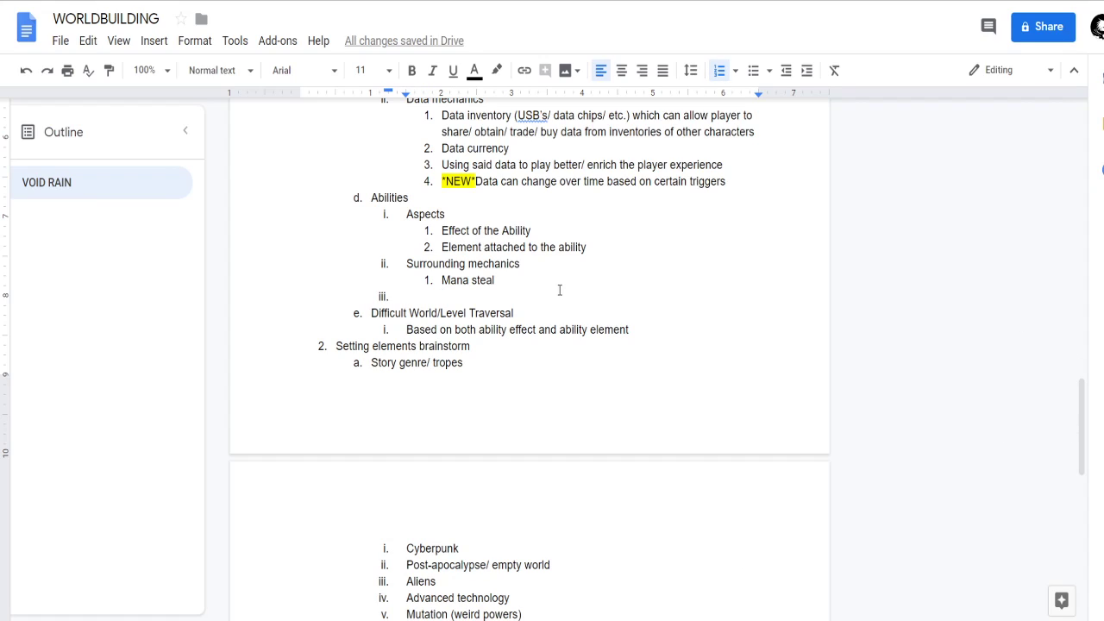
Title the new Abilities item "Character Abilities".
{"action": "type", "text": "Player"}
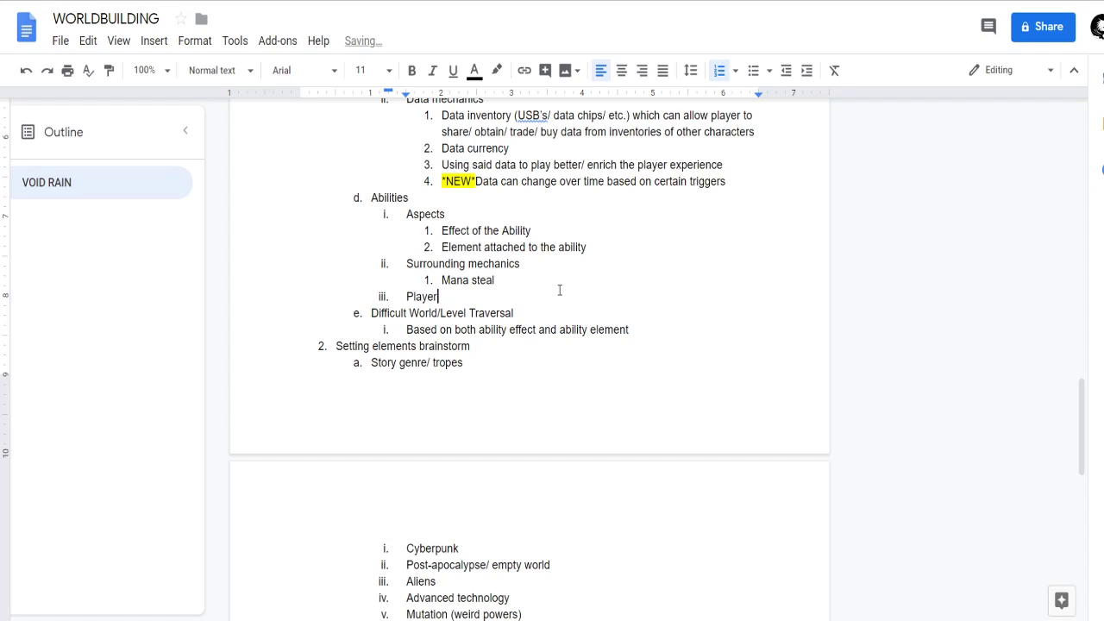
{"action": "type", "text": " Abilities"}
{"action": "key", "text": "ctrl+Left"}
{"action": "key", "text": "ctrl+BackSpace"}
{"action": "type", "text": "Character"}
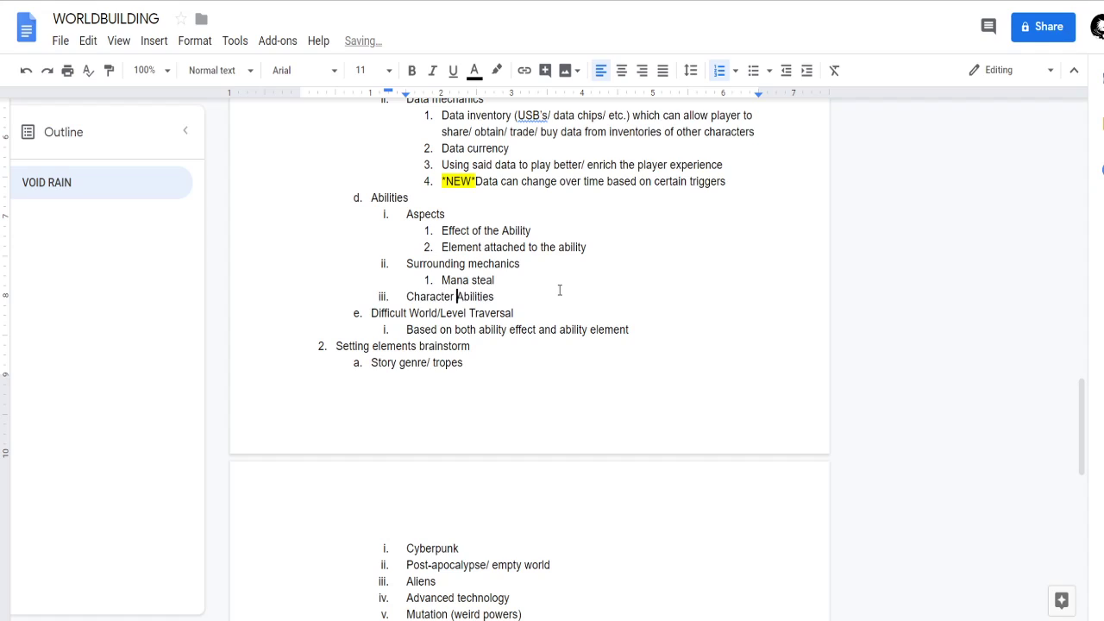
Add "Phase Shift" as the first sub-item of Character Abilities and start an empty second sub-item.
{"action": "key", "text": "End"}
{"action": "key", "text": "Return"}
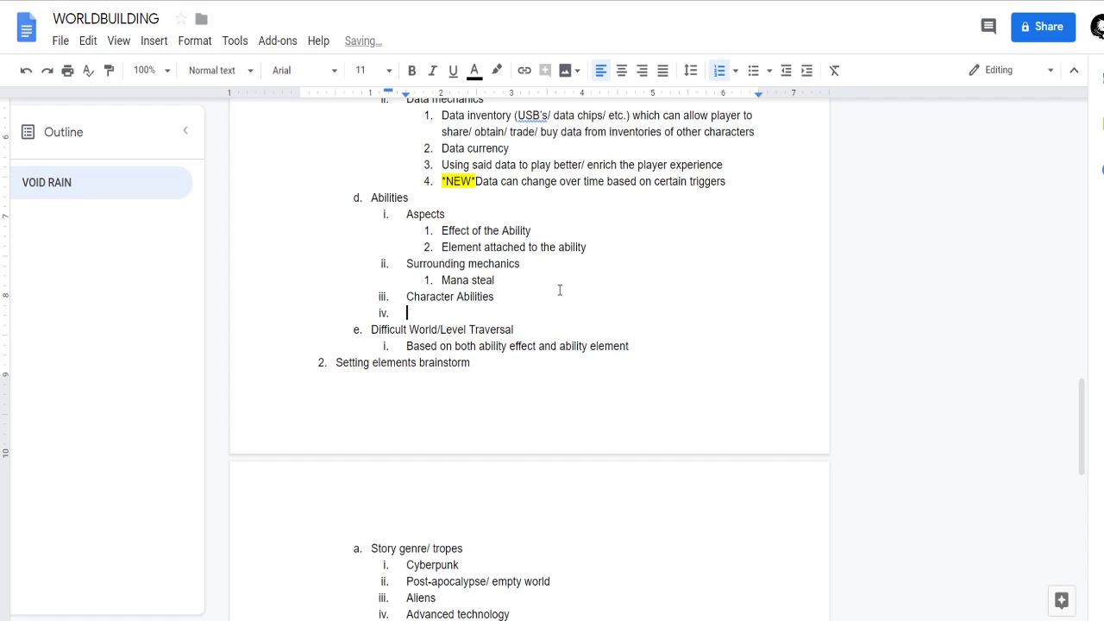
{"action": "key", "text": "Tab"}
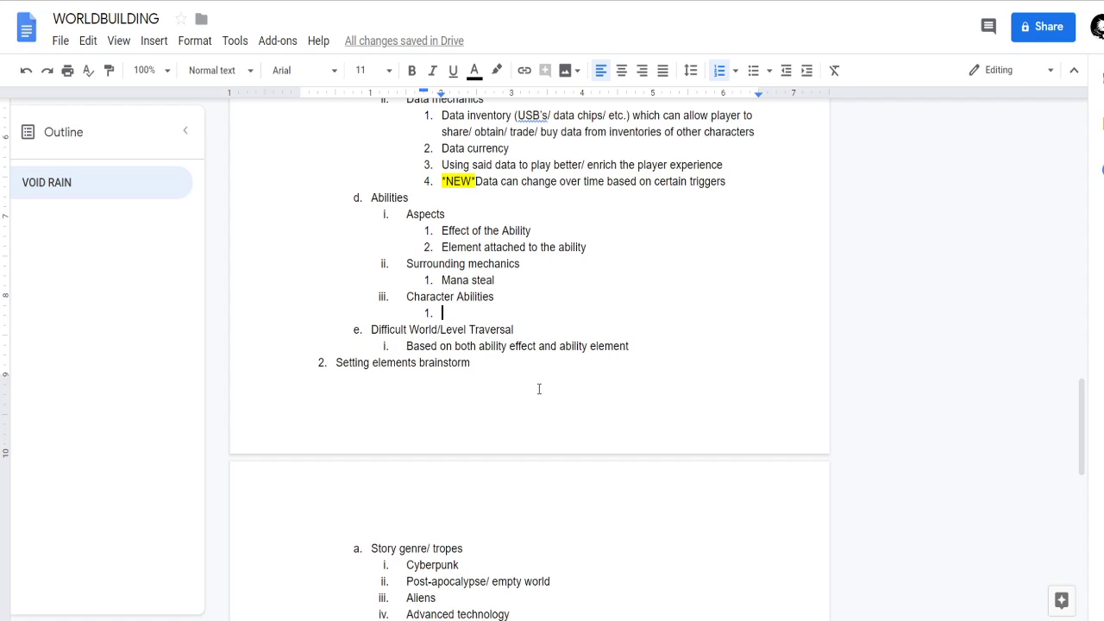
{"action": "scroll", "coordinate": [537, 406], "scroll_direction": "down", "scroll_amount": 1}
{"action": "scroll", "coordinate": [536, 436], "scroll_direction": "up", "scroll_amount": 1}
{"action": "scroll", "coordinate": [534, 419], "scroll_direction": "up", "scroll_amount": 1}
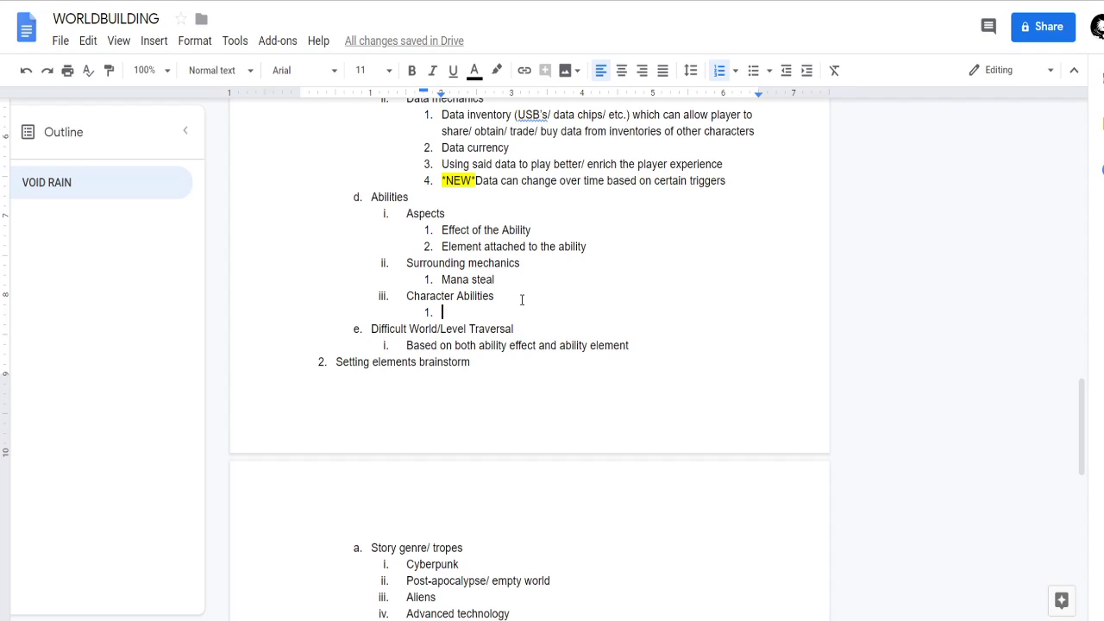
{"action": "type", "text": "Phase Shift"}
{"action": "scroll", "coordinate": [645, 341], "scroll_direction": "down", "scroll_amount": 2}
{"action": "scroll", "coordinate": [636, 362], "scroll_direction": "up", "scroll_amount": 1}
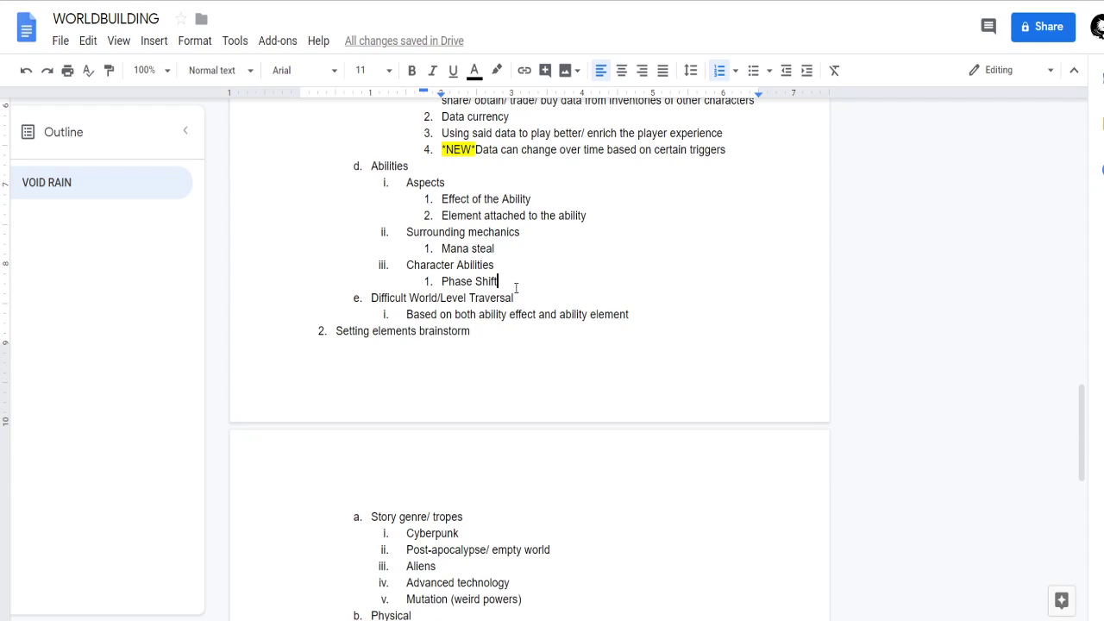
{"action": "key", "text": "Return"}
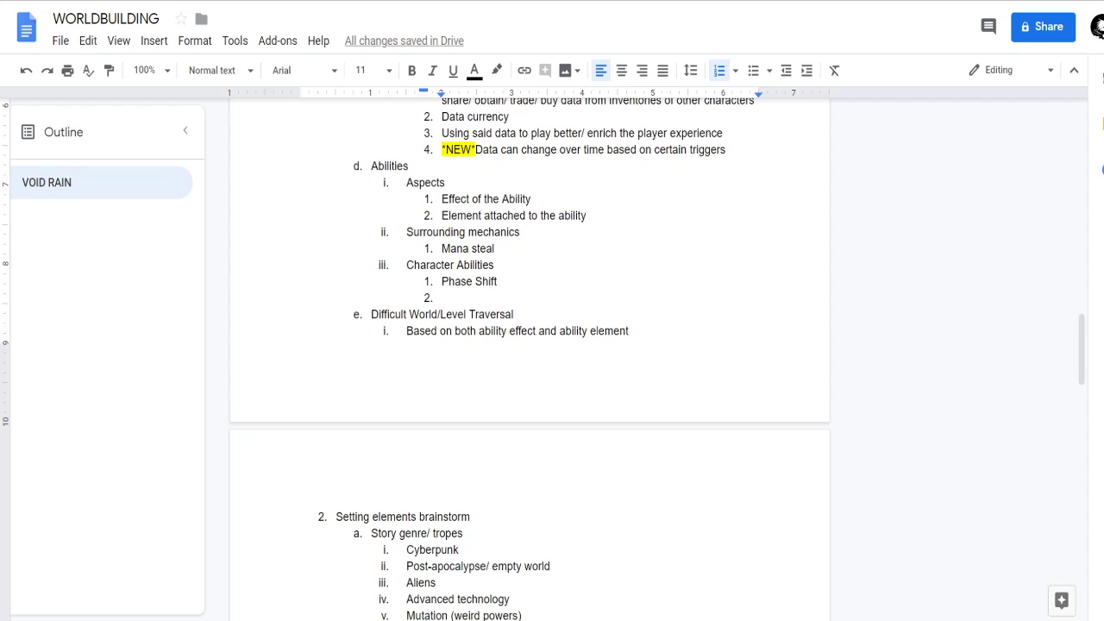
Switch to Photoshop and look over the whole player character in Player_Base.psb.
{"action": "key", "text": "alt+Tab"}
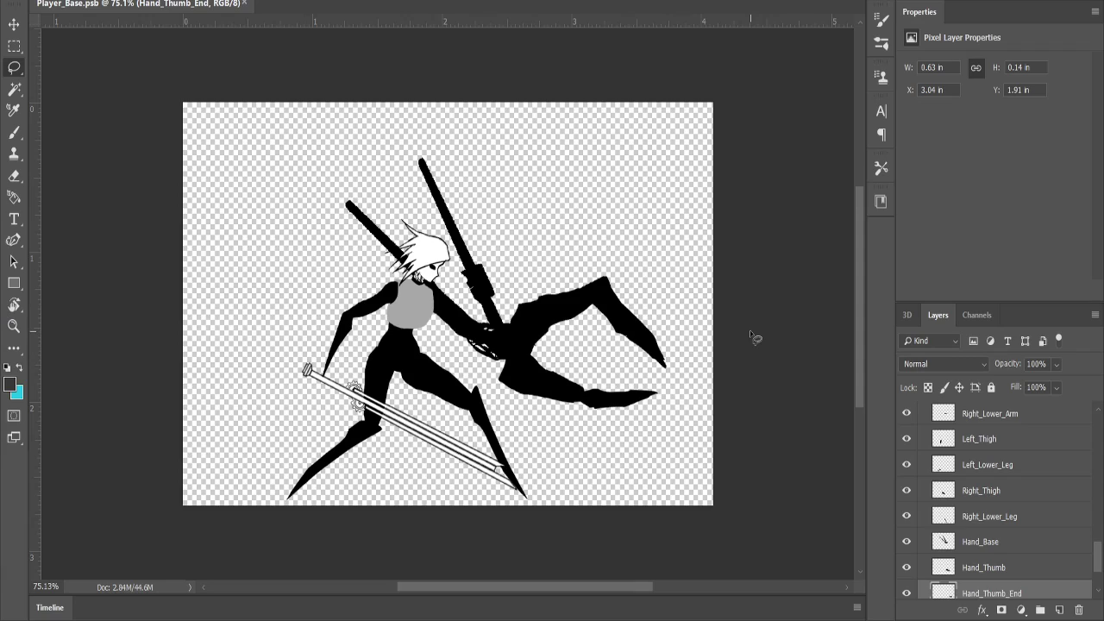
{"action": "mouse_move", "coordinate": [399, 366]}
{"action": "left_mouse_down"}
{"action": "mouse_move", "coordinate": [350, 447]}
{"action": "mouse_move", "coordinate": [462, 458]}
{"action": "mouse_move", "coordinate": [442, 402]}
{"action": "mouse_move", "coordinate": [396, 364]}
{"action": "left_mouse_up"}
{"action": "mouse_move", "coordinate": [530, 241]}
{"action": "left_mouse_down"}
{"action": "mouse_move", "coordinate": [516, 408]}
{"action": "mouse_move", "coordinate": [667, 429]}
{"action": "mouse_move", "coordinate": [564, 256]}
{"action": "left_mouse_up"}
{"action": "mouse_move", "coordinate": [402, 133]}
{"action": "left_mouse_down"}
{"action": "mouse_move", "coordinate": [455, 378]}
{"action": "mouse_move", "coordinate": [507, 392]}
{"action": "mouse_move", "coordinate": [509, 327]}
{"action": "mouse_move", "coordinate": [488, 317]}
{"action": "mouse_move", "coordinate": [487, 244]}
{"action": "mouse_move", "coordinate": [421, 129]}
{"action": "mouse_move", "coordinate": [302, 170]}
{"action": "mouse_move", "coordinate": [300, 312]}
{"action": "left_mouse_up"}
{"action": "left_click", "coordinate": [607, 394]}
{"action": "scroll", "coordinate": [547, 388], "scroll_direction": "down", "scroll_amount": 1}
{"action": "scroll", "coordinate": [471, 390], "scroll_direction": "up", "scroll_amount": 2}
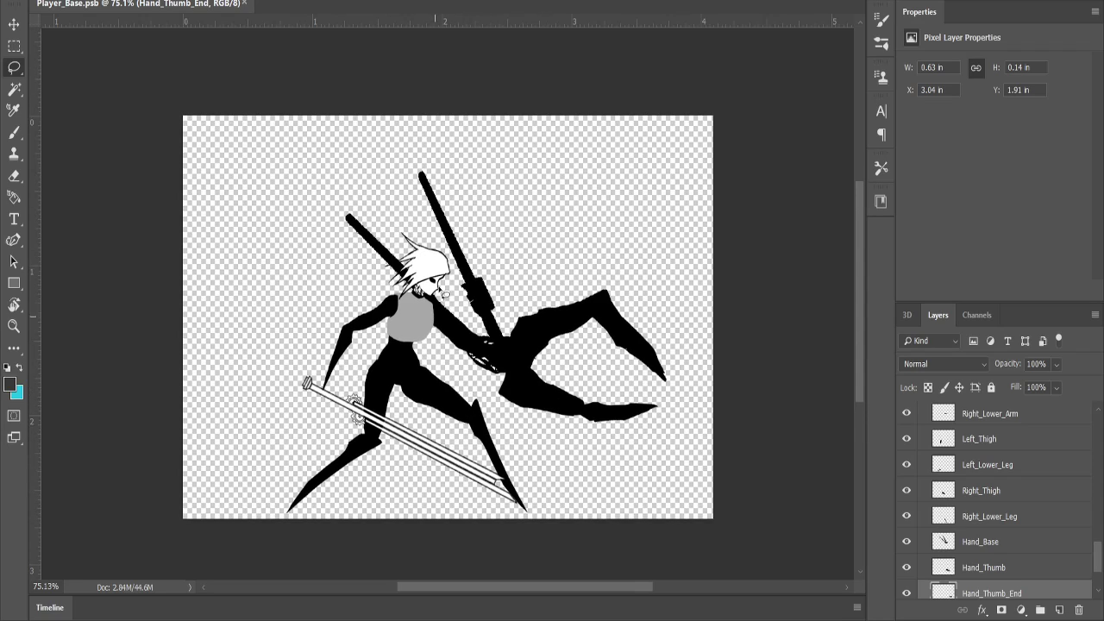
{"action": "scroll", "coordinate": [528, 270], "scroll_direction": "down", "scroll_amount": 1}
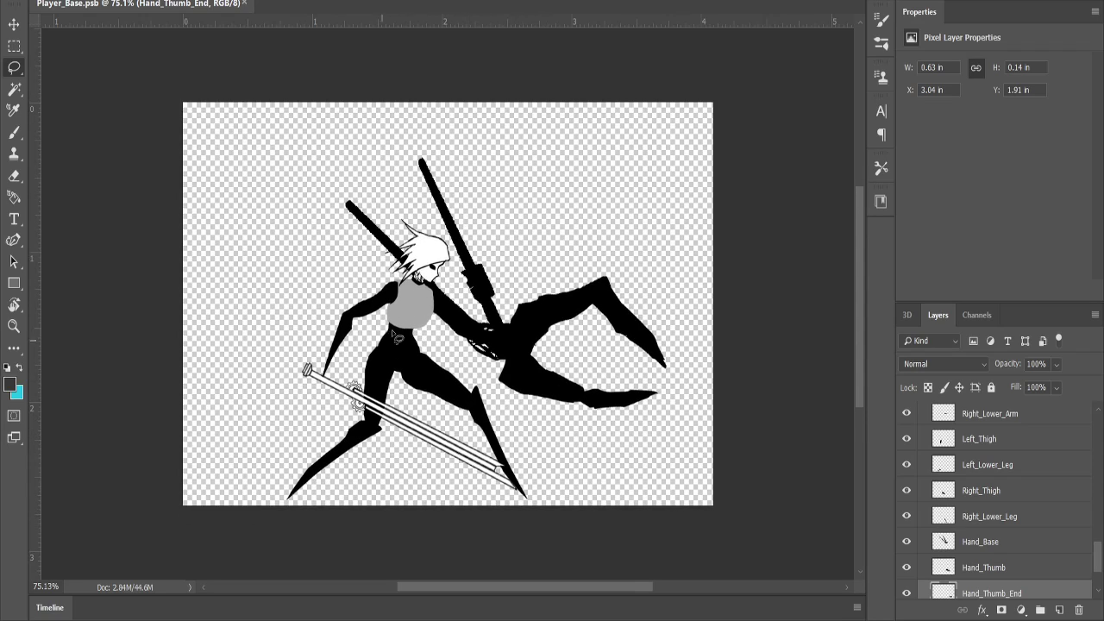
Lasso around the character's torso, head and shoulder areas to examine them, clearing each selection.
{"action": "mouse_move", "coordinate": [402, 283]}
{"action": "left_mouse_down"}
{"action": "mouse_move", "coordinate": [379, 327]}
{"action": "mouse_move", "coordinate": [458, 328]}
{"action": "mouse_move", "coordinate": [434, 286]}
{"action": "left_mouse_up"}
{"action": "key", "text": "ctrl+d"}
{"action": "mouse_move", "coordinate": [443, 298]}
{"action": "left_mouse_down"}
{"action": "mouse_move", "coordinate": [356, 285]}
{"action": "mouse_move", "coordinate": [377, 228]}
{"action": "mouse_move", "coordinate": [450, 231]}
{"action": "mouse_move", "coordinate": [475, 276]}
{"action": "left_mouse_up"}
{"action": "left_click", "coordinate": [482, 290]}
{"action": "mouse_move", "coordinate": [343, 316]}
{"action": "left_mouse_down"}
{"action": "mouse_move", "coordinate": [563, 279]}
{"action": "mouse_move", "coordinate": [484, 199]}
{"action": "mouse_move", "coordinate": [336, 250]}
{"action": "mouse_move", "coordinate": [450, 274]}
{"action": "mouse_move", "coordinate": [435, 220]}
{"action": "left_mouse_up"}
{"action": "key", "text": "ctrl+d"}
{"action": "mouse_move", "coordinate": [349, 325]}
{"action": "left_mouse_down"}
{"action": "mouse_move", "coordinate": [366, 441]}
{"action": "mouse_move", "coordinate": [455, 389]}
{"action": "mouse_move", "coordinate": [529, 319]}
{"action": "mouse_move", "coordinate": [448, 302]}
{"action": "left_mouse_up"}
{"action": "key", "text": "ctrl+d"}
{"action": "scroll", "coordinate": [438, 272], "scroll_direction": "down", "scroll_amount": 2}
{"action": "scroll", "coordinate": [455, 311], "scroll_direction": "up", "scroll_amount": 3}
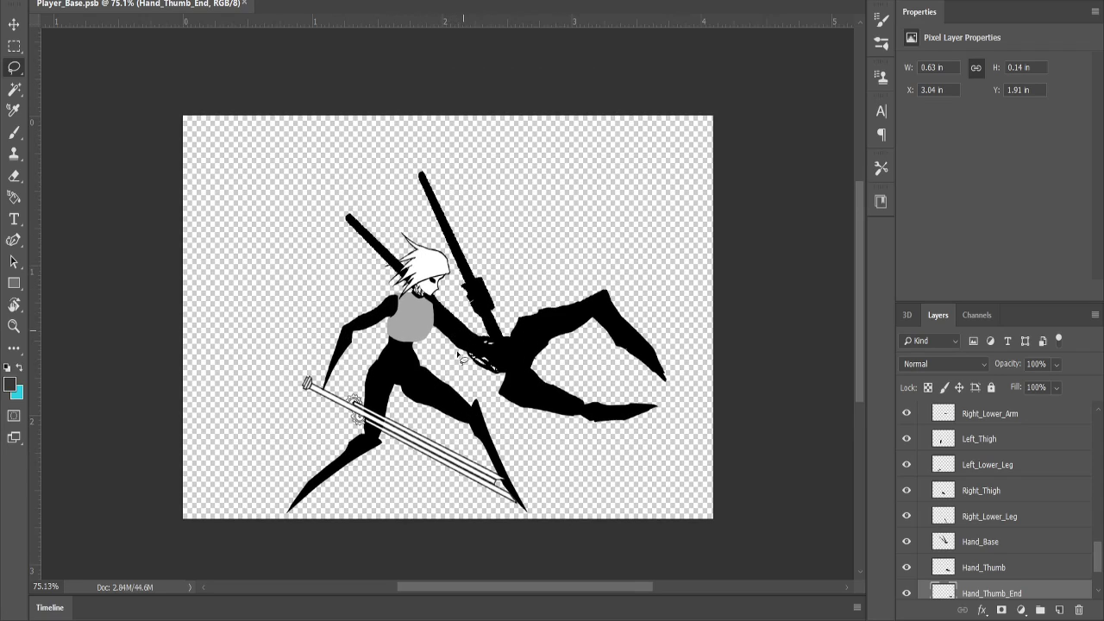
{"action": "scroll", "coordinate": [466, 345], "scroll_direction": "down", "scroll_amount": 1}
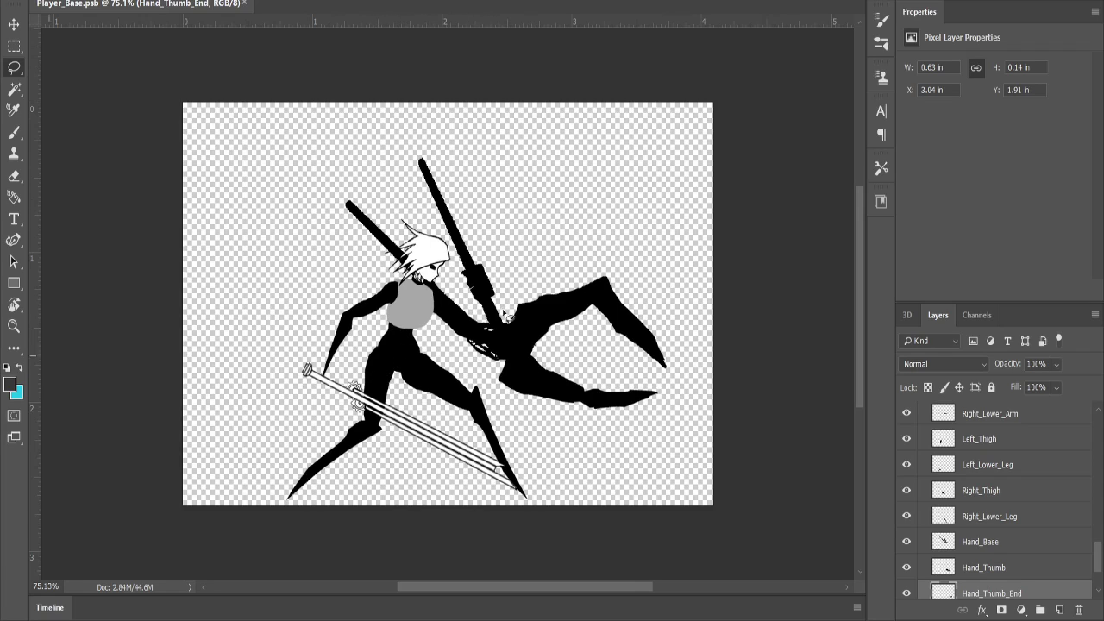
Examine the character's oversized clawed hand, outlining the area around it without keeping a selection.
{"action": "scroll", "coordinate": [439, 331], "scroll_direction": "down", "scroll_amount": 3}
{"action": "scroll", "coordinate": [473, 364], "scroll_direction": "up", "scroll_amount": 3}
{"action": "scroll", "coordinate": [670, 431], "scroll_direction": "down", "scroll_amount": 2}
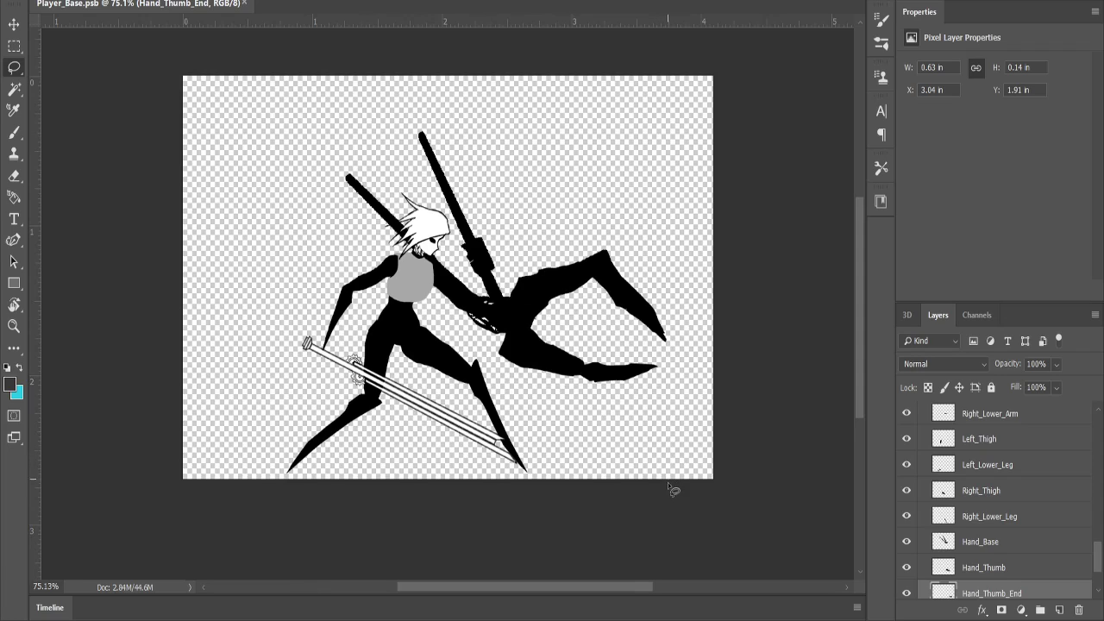
{"action": "mouse_move", "coordinate": [661, 506]}
{"action": "left_mouse_down"}
{"action": "mouse_move", "coordinate": [684, 378]}
{"action": "mouse_move", "coordinate": [782, 366]}
{"action": "left_mouse_up"}
{"action": "scroll", "coordinate": [610, 474], "scroll_direction": "up", "scroll_amount": 2}
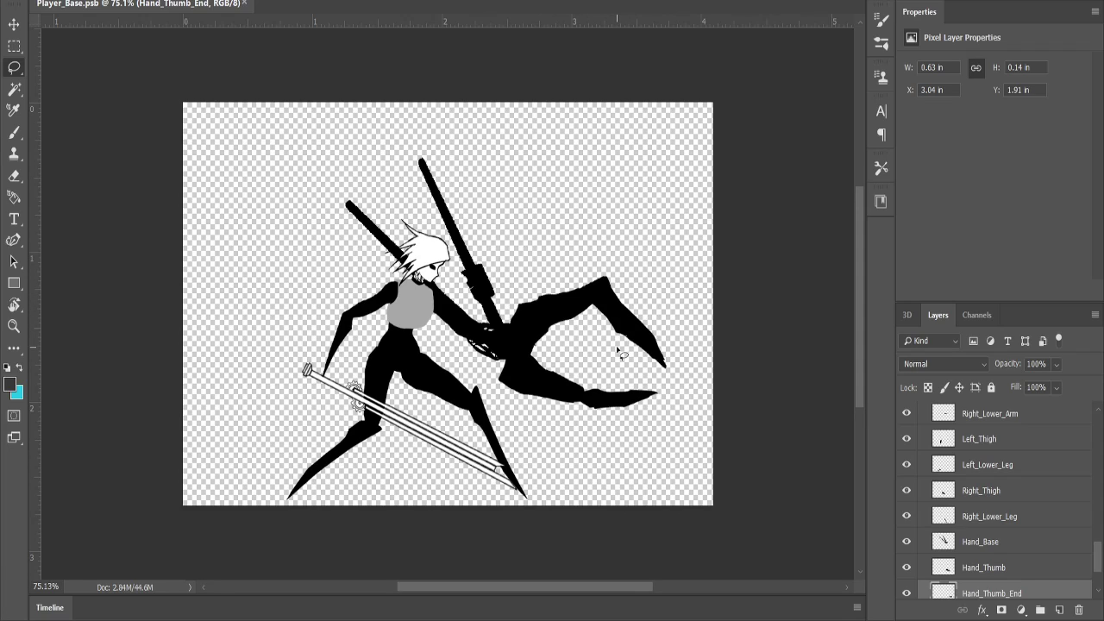
{"action": "scroll", "coordinate": [545, 306], "scroll_direction": "up", "scroll_amount": 1}
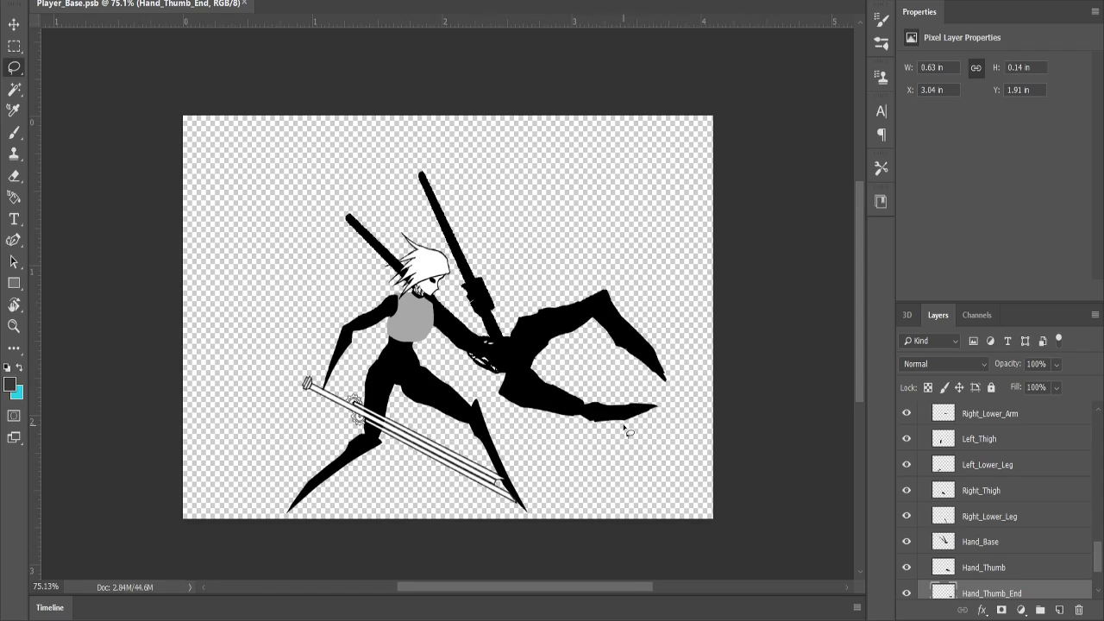
{"action": "mouse_move", "coordinate": [628, 471]}
{"action": "left_mouse_down"}
{"action": "mouse_move", "coordinate": [673, 428]}
{"action": "mouse_move", "coordinate": [673, 406]}
{"action": "mouse_move", "coordinate": [657, 394]}
{"action": "mouse_move", "coordinate": [683, 390]}
{"action": "mouse_move", "coordinate": [695, 354]}
{"action": "mouse_move", "coordinate": [674, 314]}
{"action": "left_mouse_up"}
{"action": "key", "text": "Escape"}
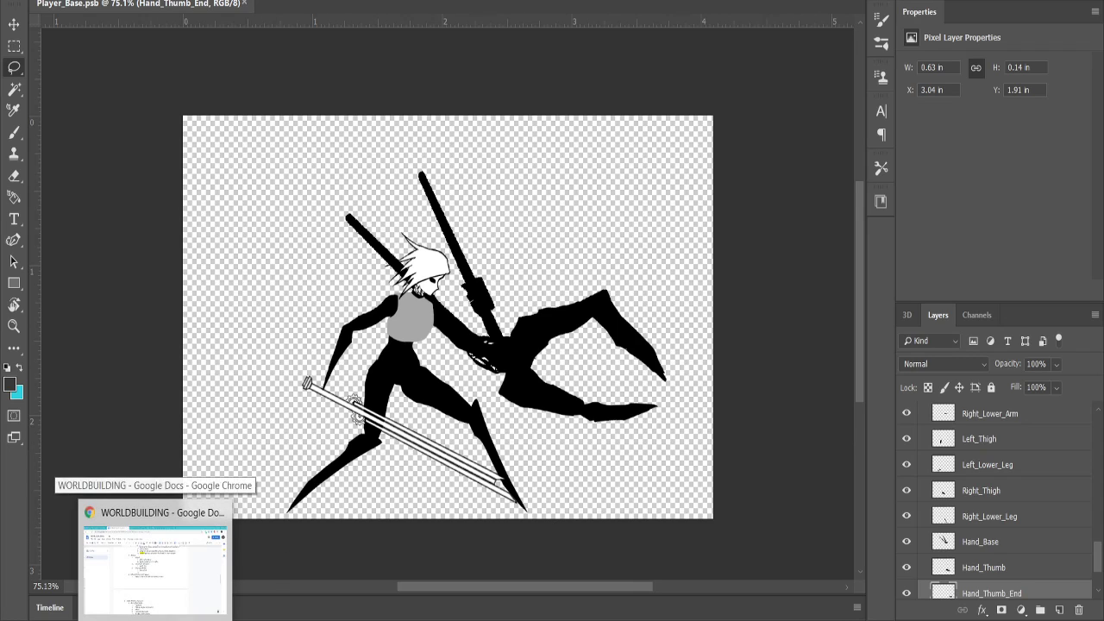
Switch back to the WORLDBUILDING document in Google Docs and enter "Orb" as the second Character Abilities sub-item.
{"action": "left_click", "coordinate": [159, 614]}
{"action": "left_click", "coordinate": [695, 618]}
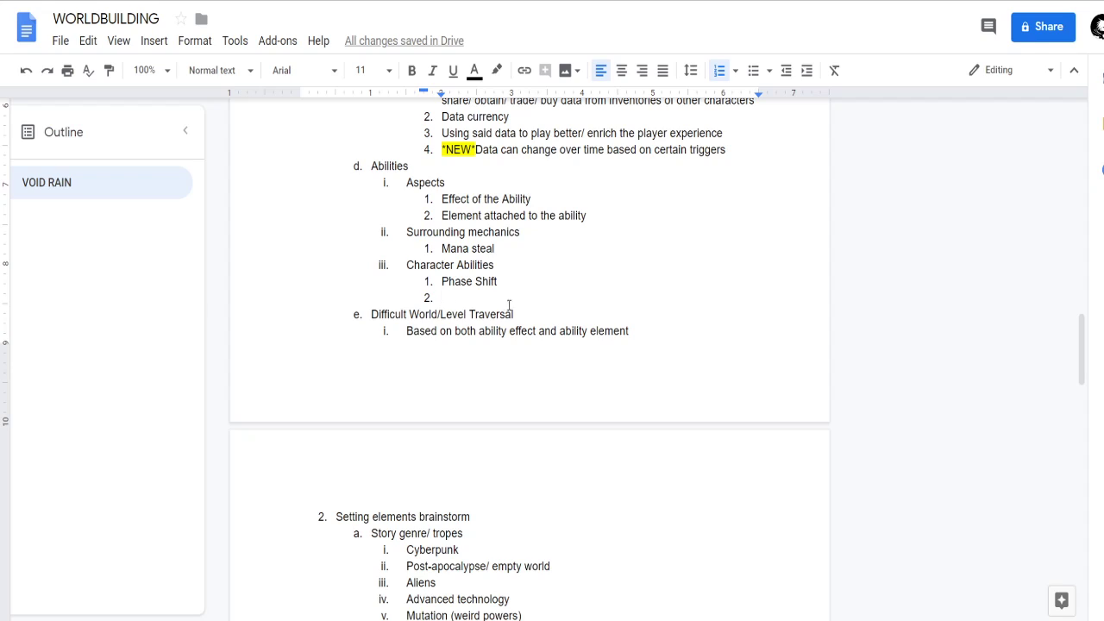
{"action": "scroll", "coordinate": [491, 345], "scroll_direction": "up", "scroll_amount": 1}
{"action": "double_click", "coordinate": [476, 315]}
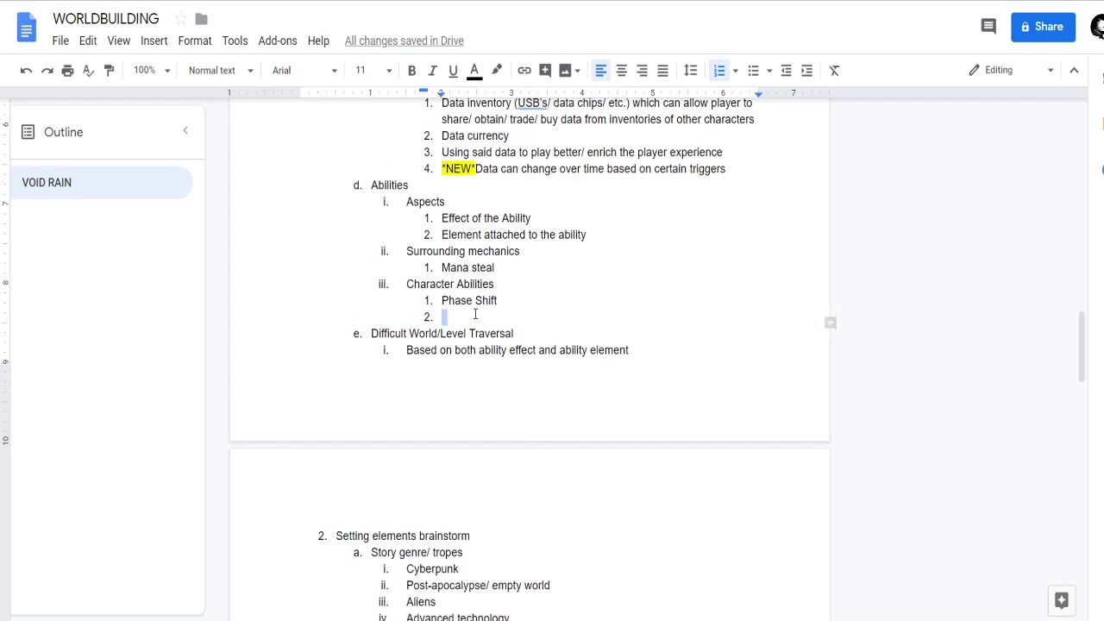
{"action": "left_click", "coordinate": [521, 315]}
{"action": "type", "text": "Orb"}
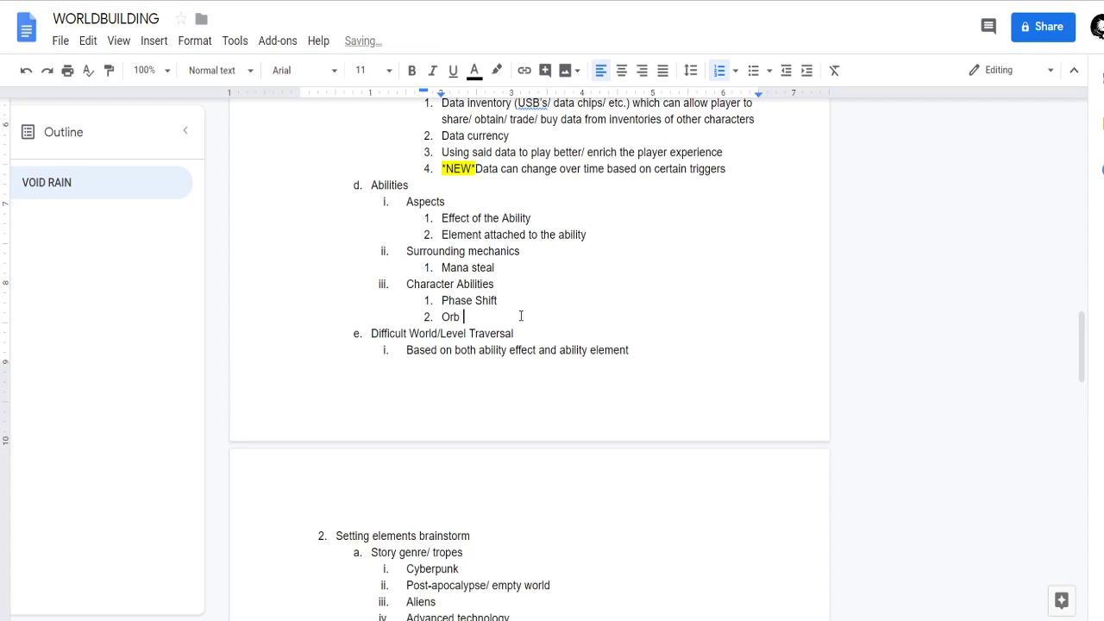
{"action": "key", "text": "Up"}
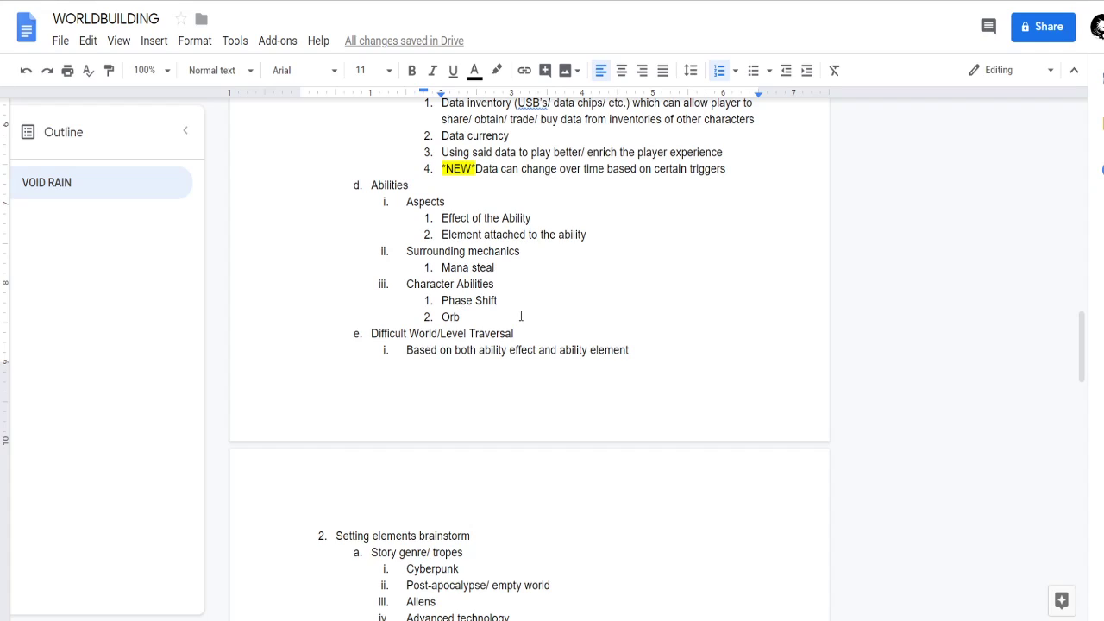
{"action": "left_click", "coordinate": [467, 314]}
{"action": "left_click_drag", "start_coordinate": [473, 321], "coordinate": [440, 317]}
{"action": "left_click", "coordinate": [482, 314]}
{"action": "left_click_drag", "start_coordinate": [445, 320], "coordinate": [493, 314]}
{"action": "left_click", "coordinate": [497, 314]}
{"action": "scroll", "coordinate": [566, 392], "scroll_direction": "down", "scroll_amount": 1}
{"action": "scroll", "coordinate": [565, 392], "scroll_direction": "down", "scroll_amount": 1}
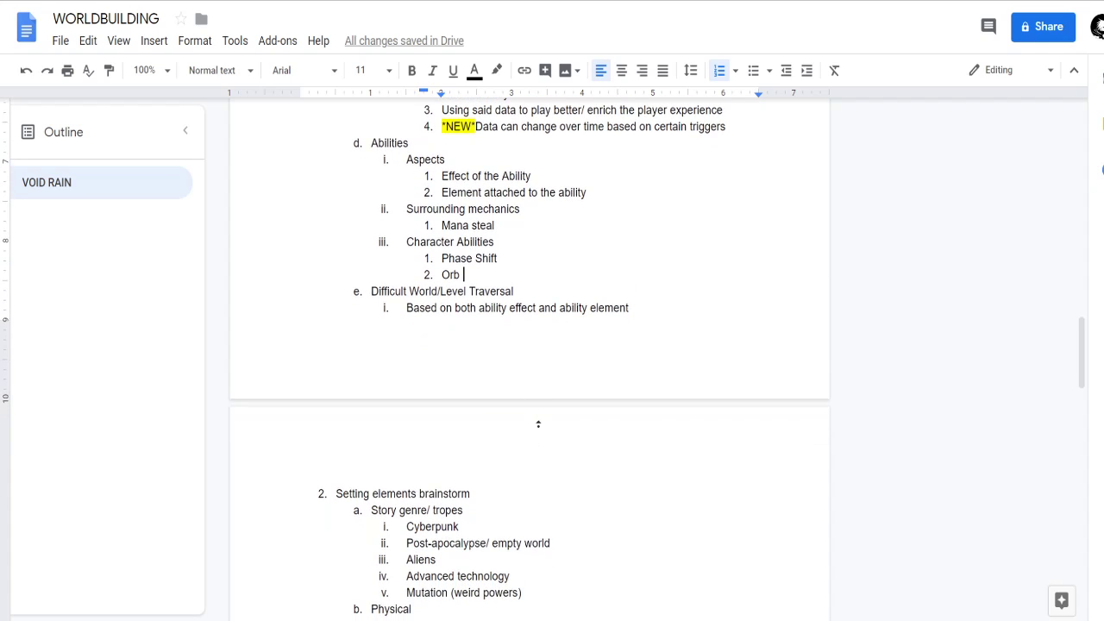
{"action": "scroll", "coordinate": [537, 423], "scroll_direction": "up", "scroll_amount": 3}
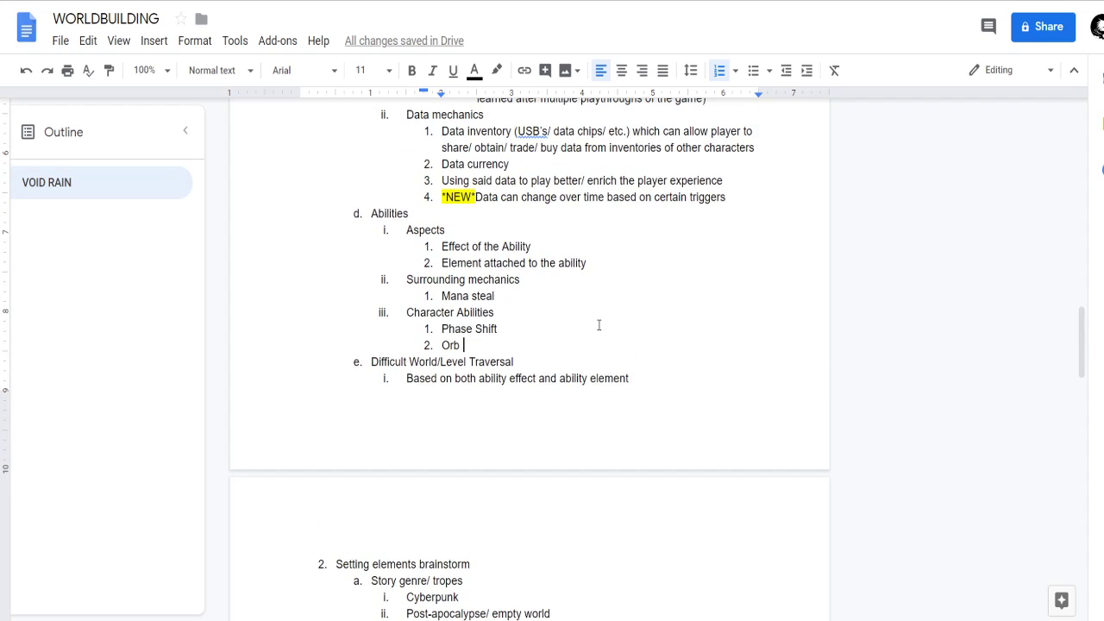
Add "Warstomp" as the third Character Abilities sub-item.
{"action": "key", "text": "Return"}
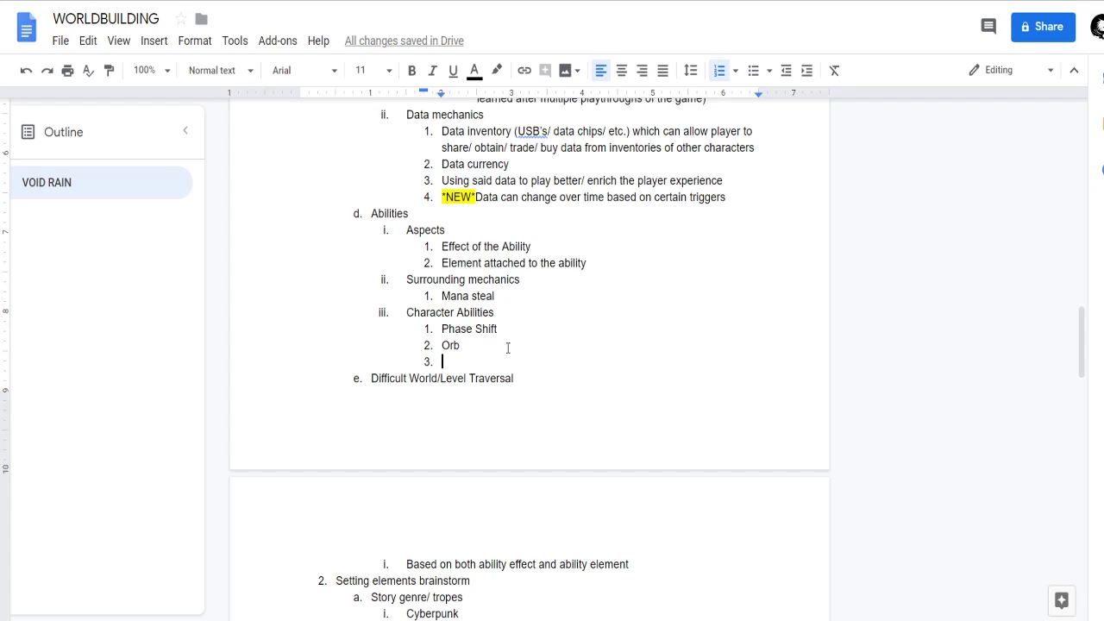
{"action": "type", "text": "Thunder"}
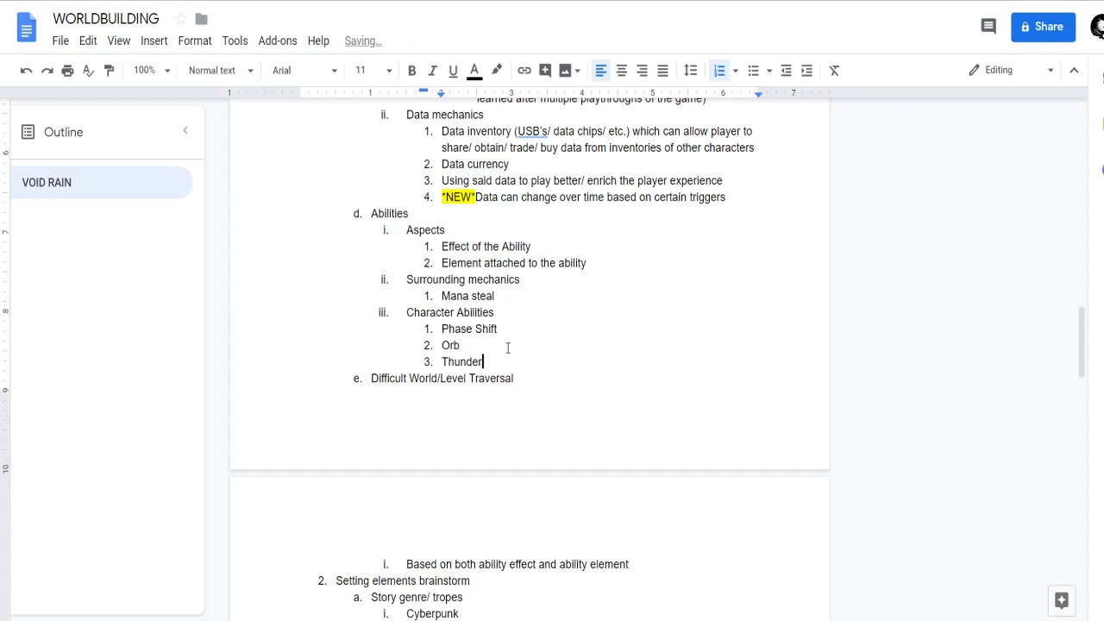
{"action": "key", "text": "BackSpace"}
{"action": "key", "text": "BackSpace"}
{"action": "key", "text": "BackSpace"}
{"action": "key", "text": "BackSpace"}
{"action": "key", "text": "BackSpace"}
{"action": "key", "text": "BackSpace"}
{"action": "key", "text": "BackSpace"}
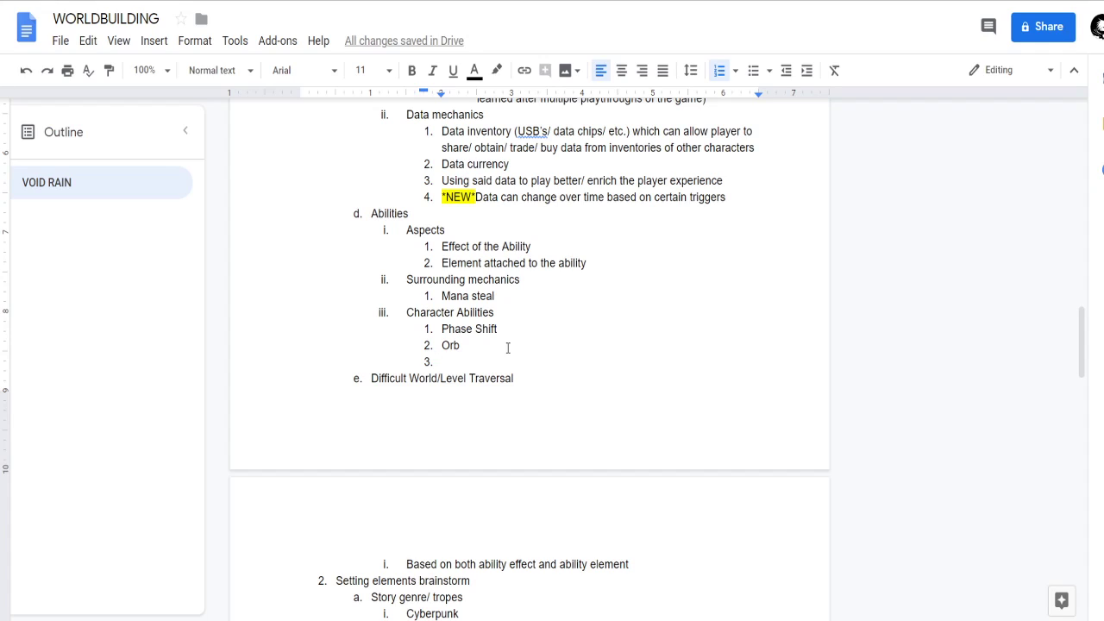
{"action": "type", "text": "Warstomp"}
{"action": "left_click_drag", "start_coordinate": [436, 346], "coordinate": [471, 346]}
{"action": "left_click", "coordinate": [501, 360]}
{"action": "double_click", "coordinate": [502, 360]}
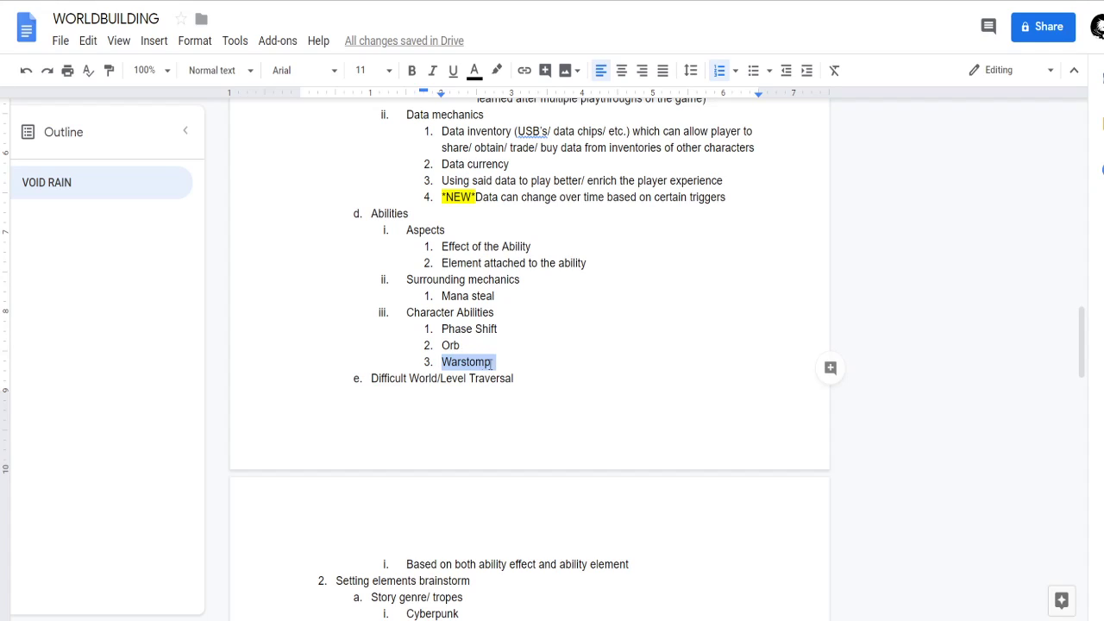
{"action": "left_click", "coordinate": [484, 361]}
{"action": "left_click", "coordinate": [513, 360]}
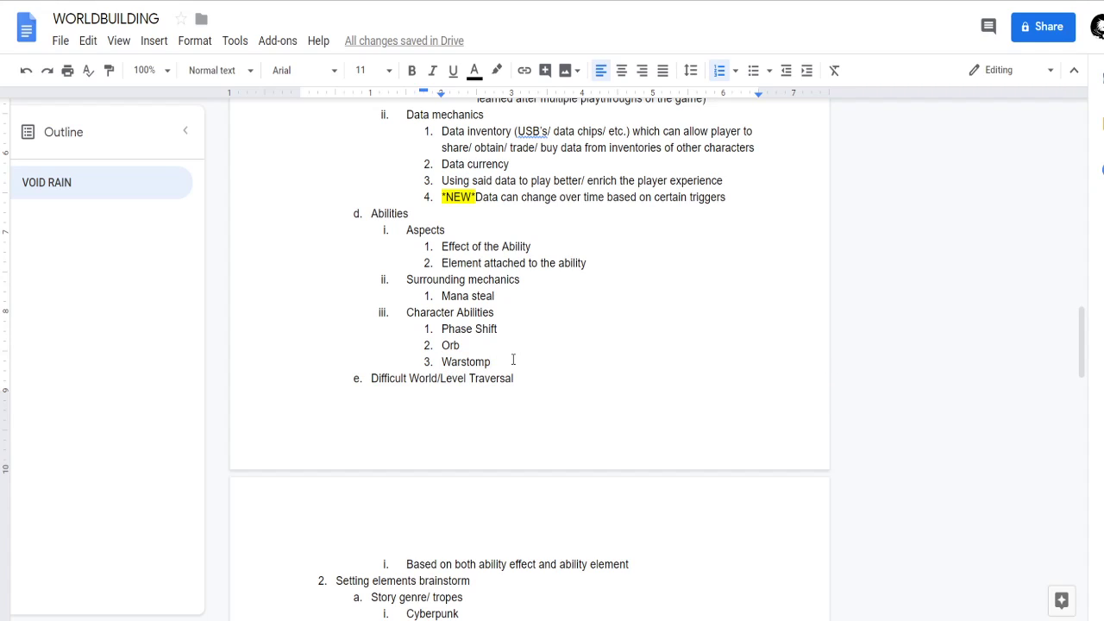
{"action": "left_click", "coordinate": [506, 344]}
{"action": "left_click", "coordinate": [504, 362]}
Add "Phase Dash" as the fourth Character Abilities sub-item.
{"action": "key", "text": "Return"}
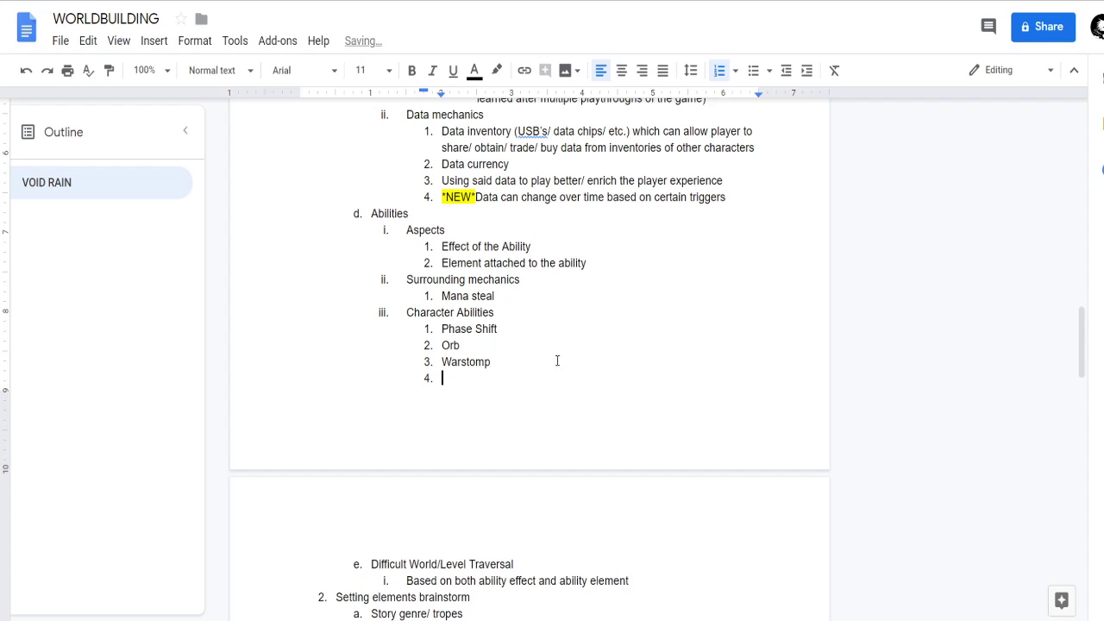
{"action": "scroll", "coordinate": [529, 345], "scroll_direction": "down", "scroll_amount": 1}
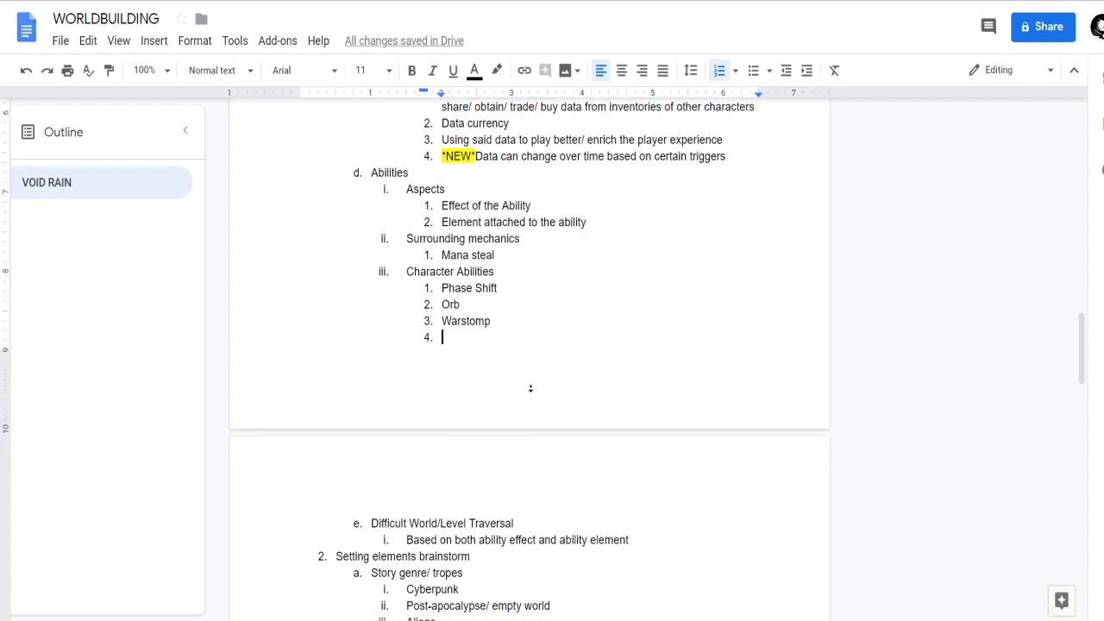
{"action": "scroll", "coordinate": [520, 415], "scroll_direction": "up", "scroll_amount": 1}
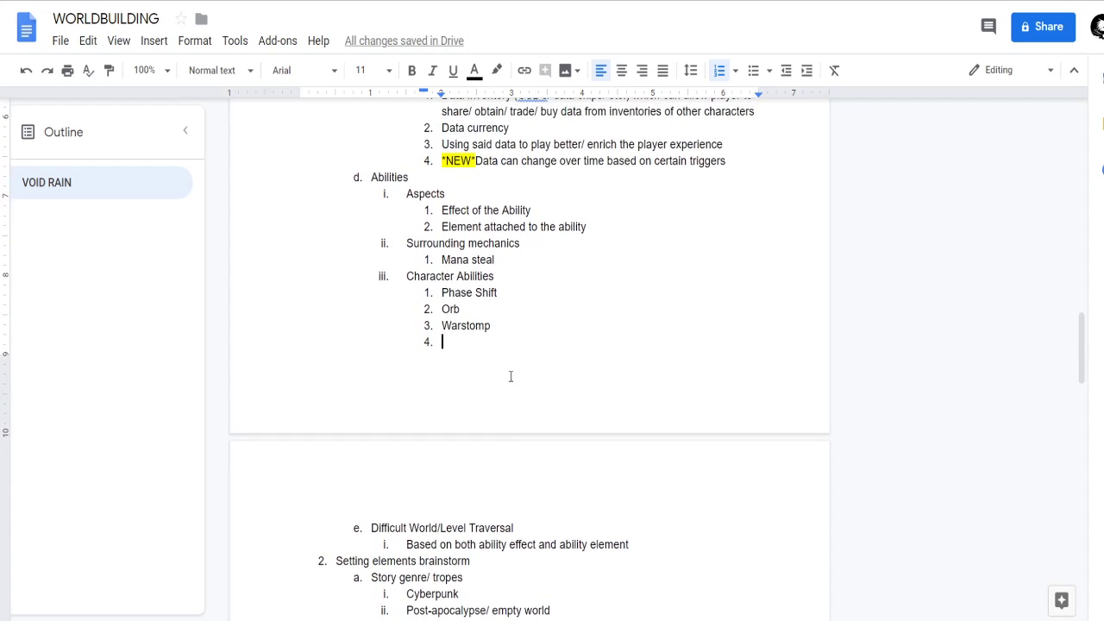
{"action": "scroll", "coordinate": [518, 422], "scroll_direction": "down", "scroll_amount": 1}
{"action": "scroll", "coordinate": [517, 430], "scroll_direction": "up", "scroll_amount": 1}
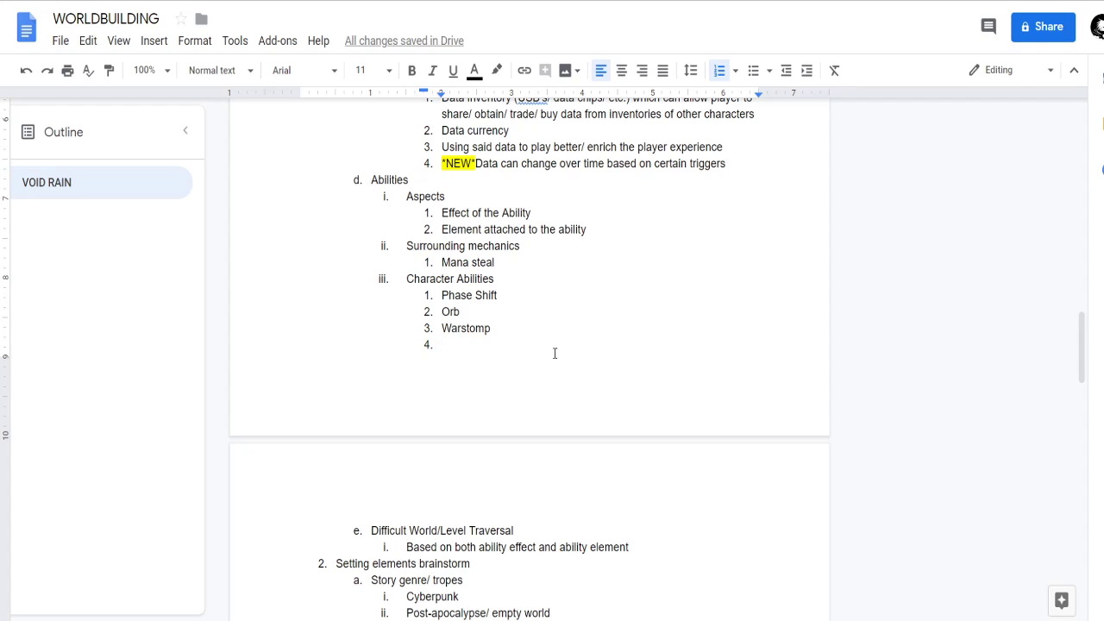
{"action": "type", "text": "Phase Dash"}
Shorten the first Character Abilities sub-item to "Phase" and start a nested sub-list beneath it.
{"action": "left_click", "coordinate": [507, 295]}
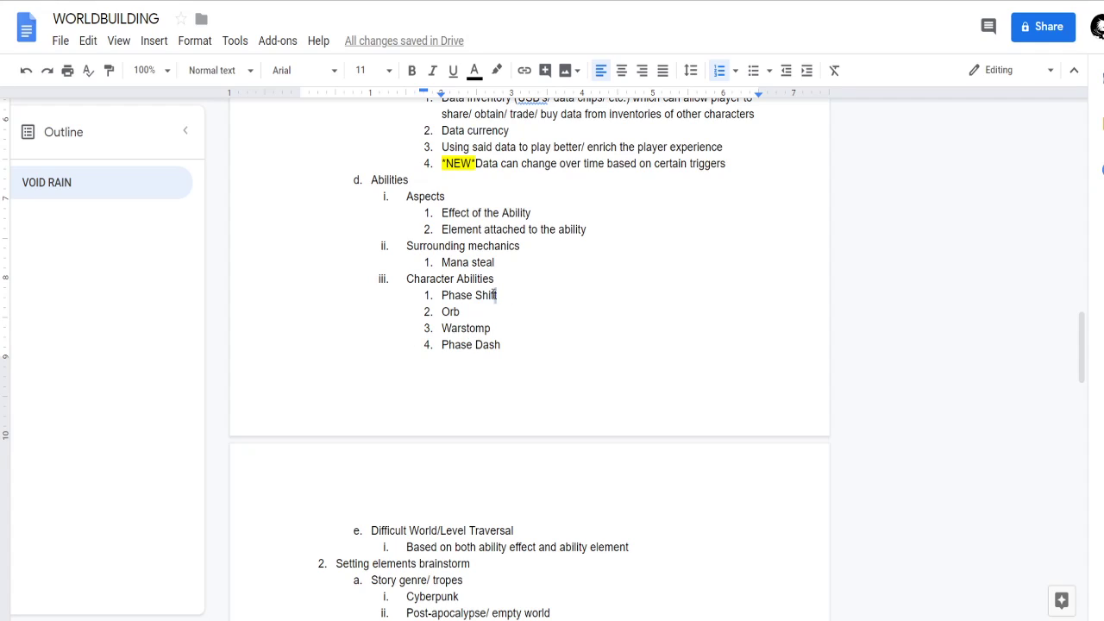
{"action": "left_click_drag", "start_coordinate": [498, 295], "coordinate": [473, 300]}
{"action": "key", "text": "BackSpace"}
{"action": "key", "text": "Return"}
{"action": "key", "text": "Tab"}
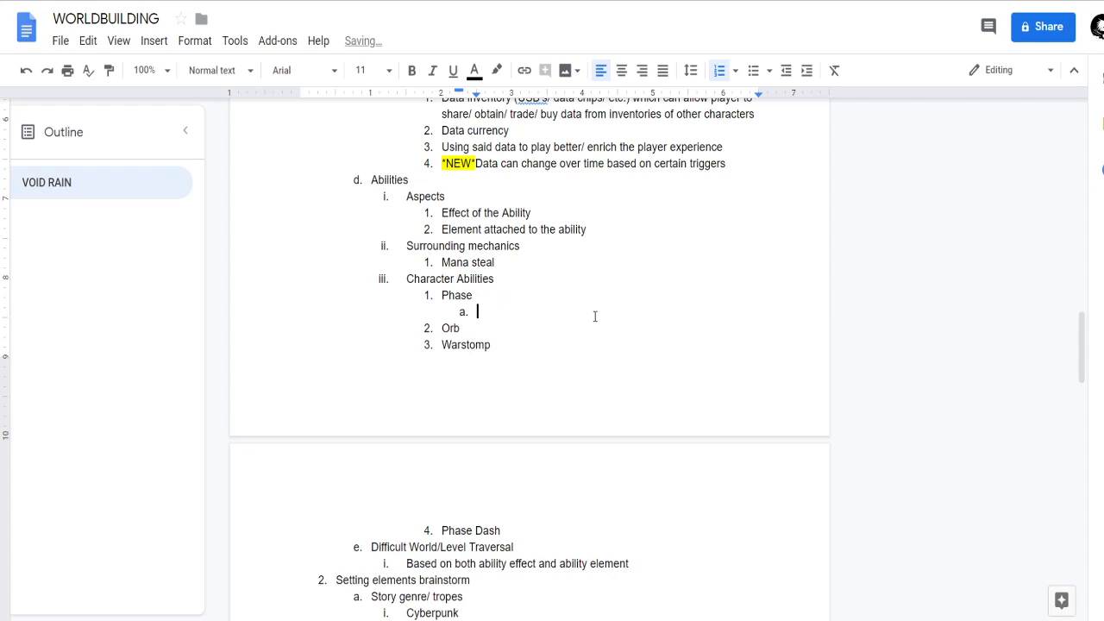
Move the "Phase Dash" entry from the end of the abilities list into the nested list under Phase.
{"action": "left_click_drag", "start_coordinate": [532, 532], "coordinate": [437, 537]}
{"action": "key", "text": "ctrl+c"}
{"action": "key", "text": "BackSpace"}
{"action": "key", "text": "Up"}
{"action": "key", "text": "Up"}
{"action": "key", "text": "Up"}
{"action": "key", "text": "ctrl+v"}
Add "Phase Strike" as the second nested item under Phase.
{"action": "key", "text": "Return"}
{"action": "type", "text": "Phas"}
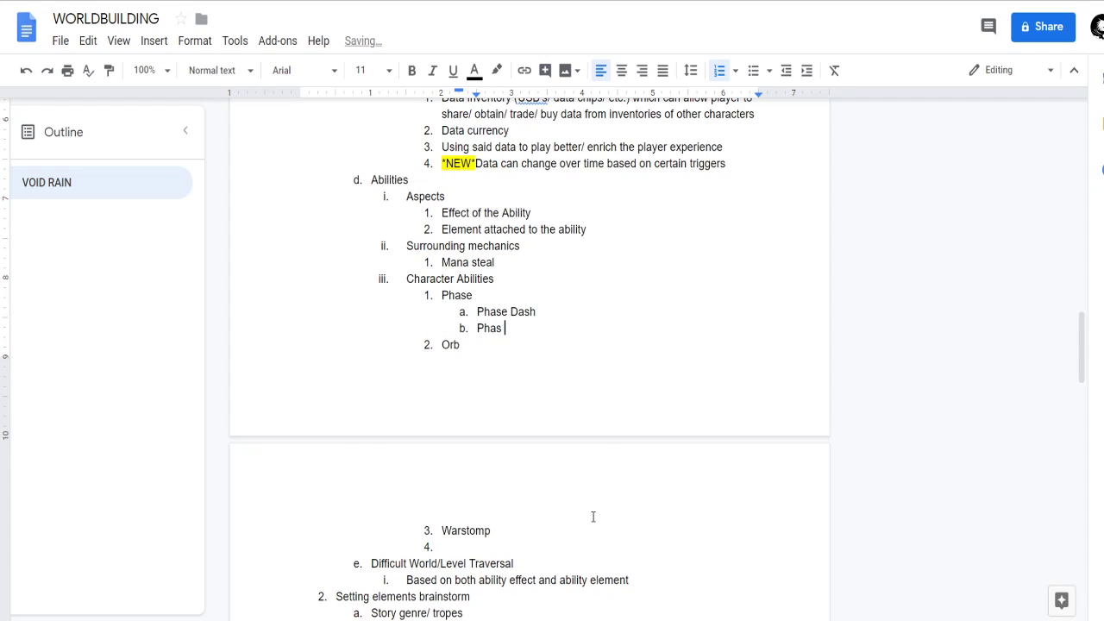
{"action": "type", "text": "e Strike"}
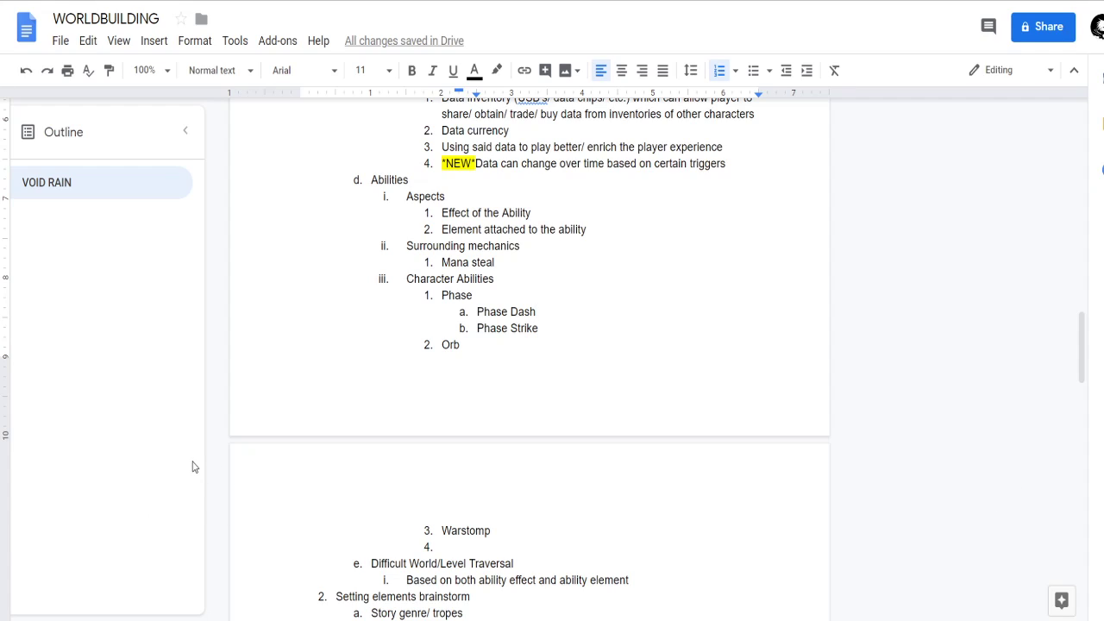
Start a nested list under Orb with "Linear Orb" as its first item.
{"action": "left_click_drag", "start_coordinate": [537, 312], "coordinate": [473, 312]}
{"action": "left_click", "coordinate": [558, 328]}
{"action": "left_click", "coordinate": [491, 342]}
{"action": "scroll", "coordinate": [489, 377], "scroll_direction": "down", "scroll_amount": 1}
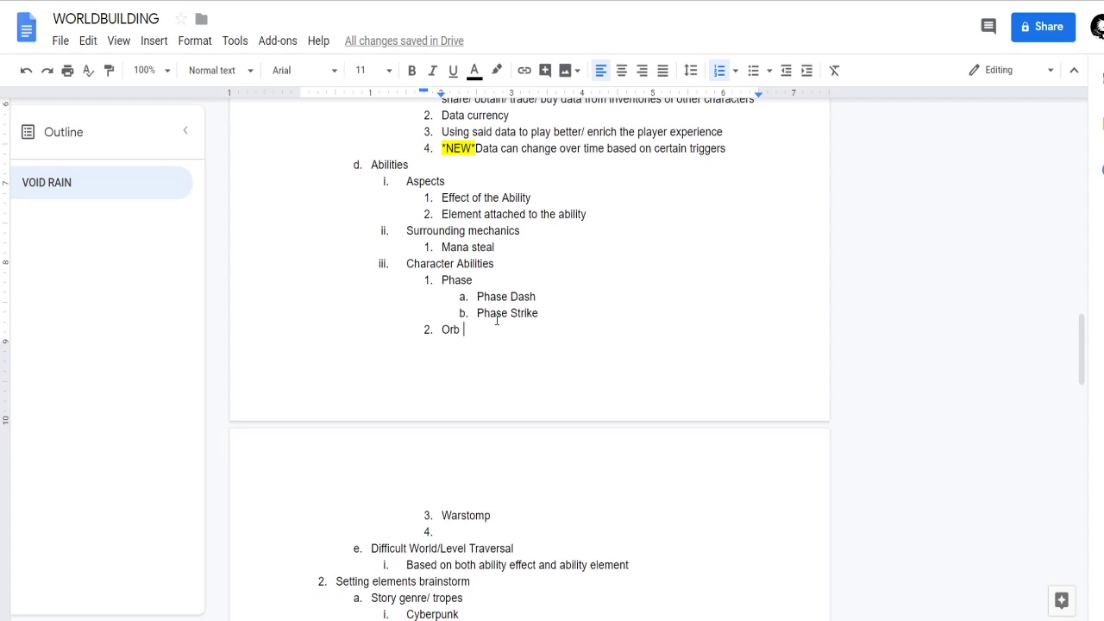
{"action": "key", "text": "BackSpace"}
{"action": "key", "text": "Return"}
{"action": "key", "text": "Tab"}
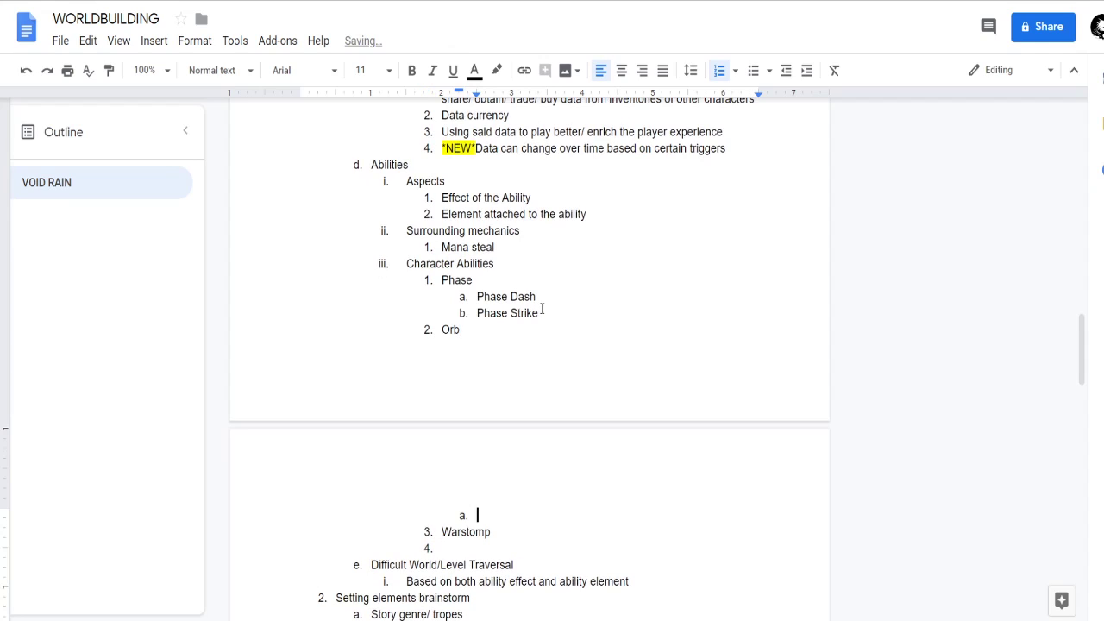
{"action": "scroll", "coordinate": [544, 379], "scroll_direction": "down", "scroll_amount": 1}
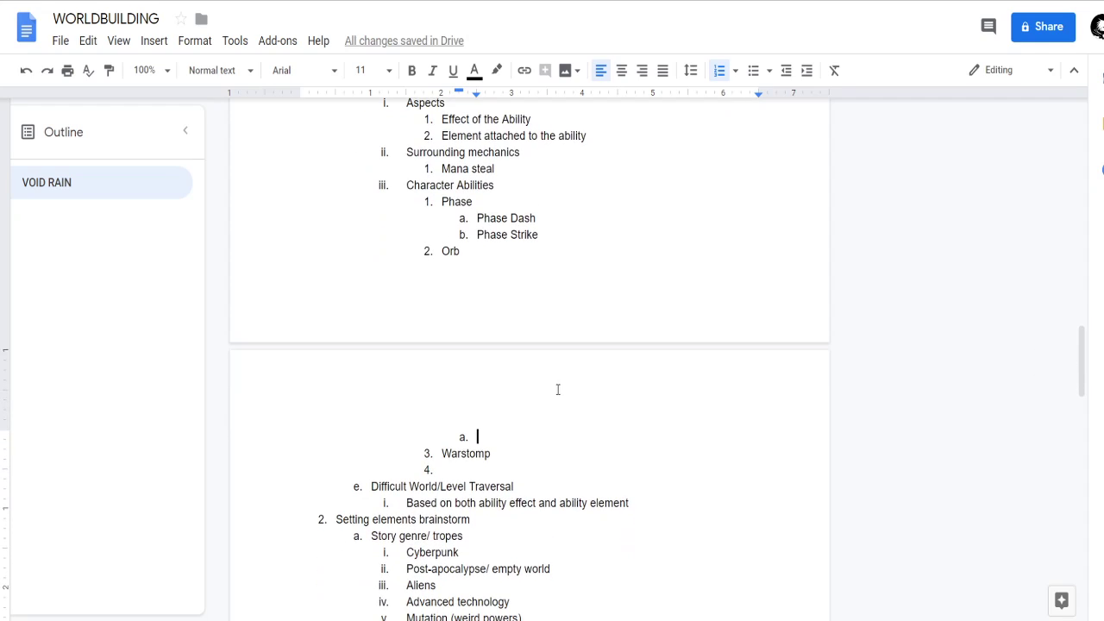
{"action": "left_click", "coordinate": [497, 437]}
{"action": "type", "text": "Linear "}
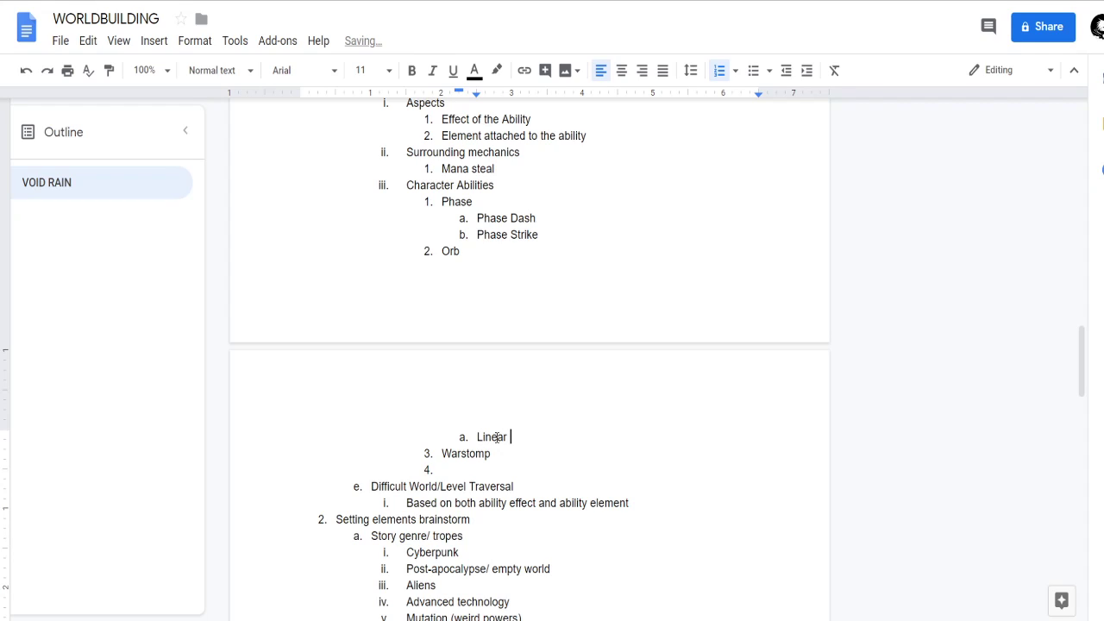
{"action": "type", "text": "Orb"}
Add "Lobbed Orb" as the second nested item under Orb.
{"action": "key", "text": "Return"}
{"action": "type", "text": "Lobbed Orb"}
{"action": "key", "text": "BackSpace"}
{"action": "type", "text": "b"}
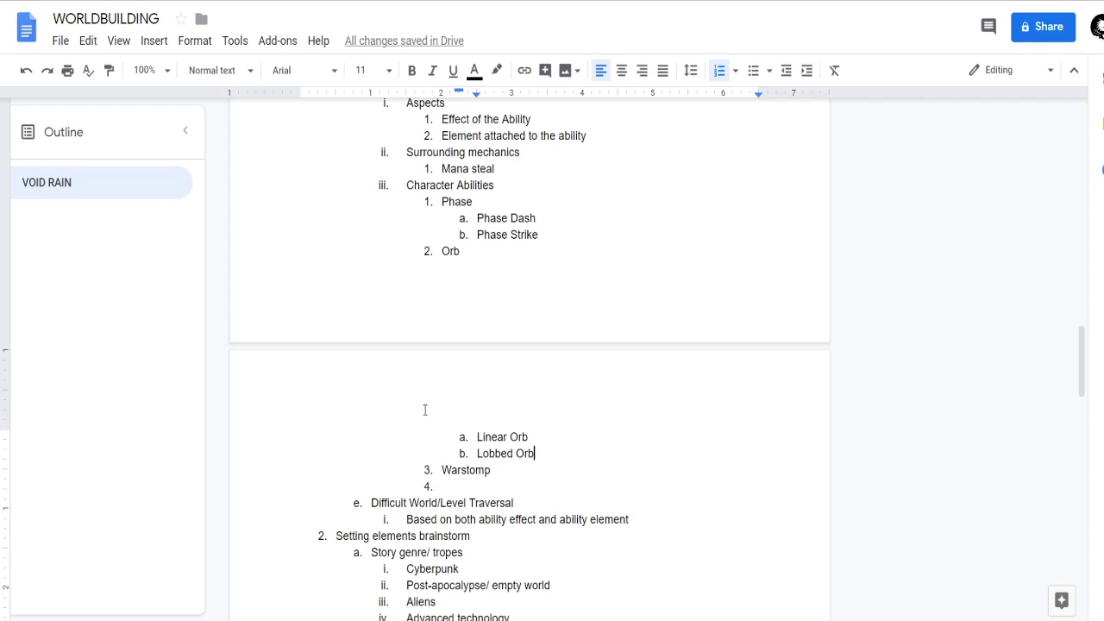
Open a parenthetical note at the end of the Character Abilities heading.
{"action": "left_click", "coordinate": [514, 188]}
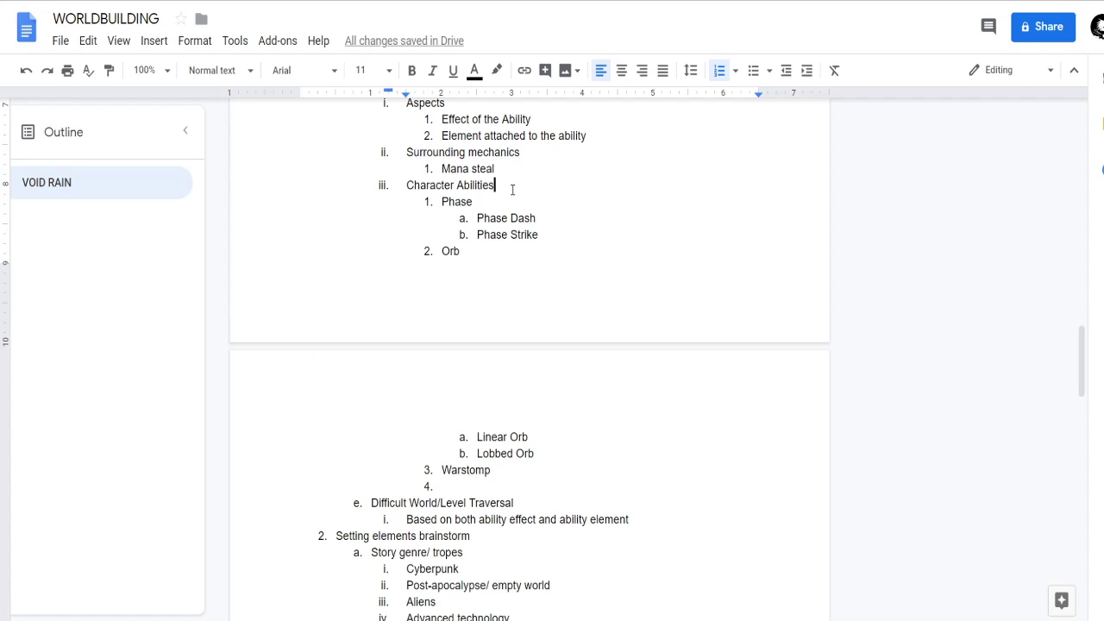
{"action": "scroll", "coordinate": [583, 241], "scroll_direction": "up", "scroll_amount": 1}
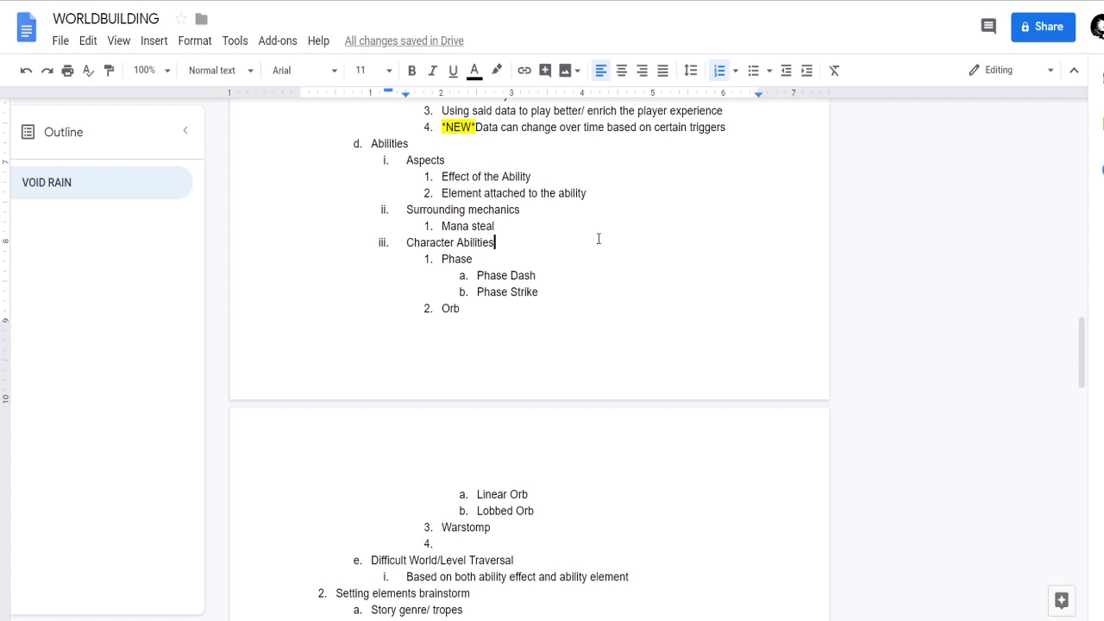
{"action": "scroll", "coordinate": [598, 239], "scroll_direction": "down", "scroll_amount": 5}
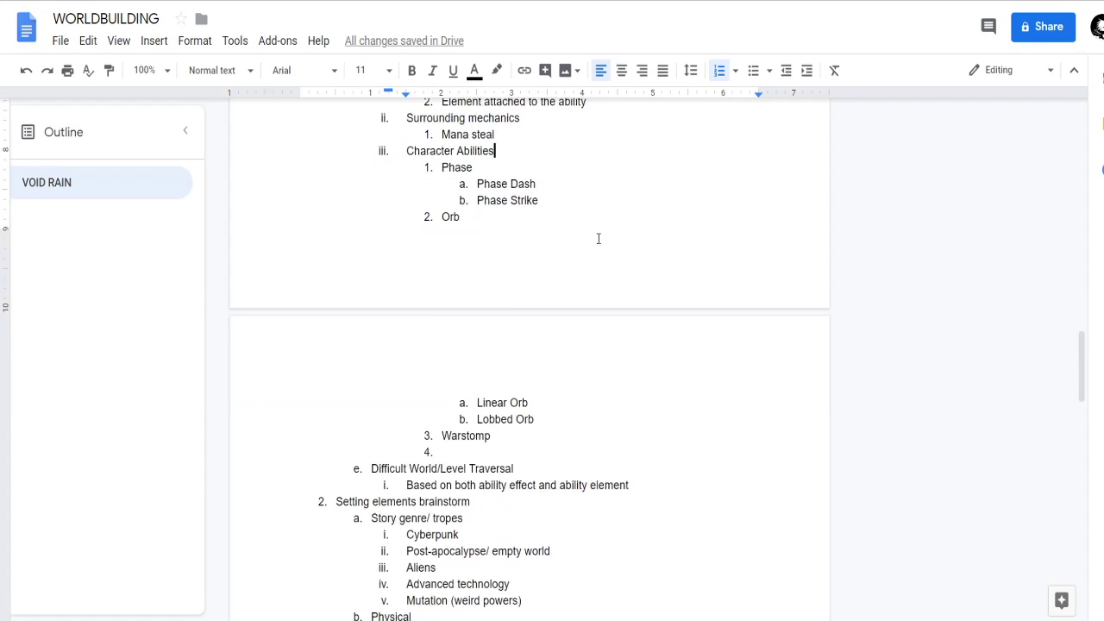
{"action": "scroll", "coordinate": [581, 258], "scroll_direction": "up", "scroll_amount": 5}
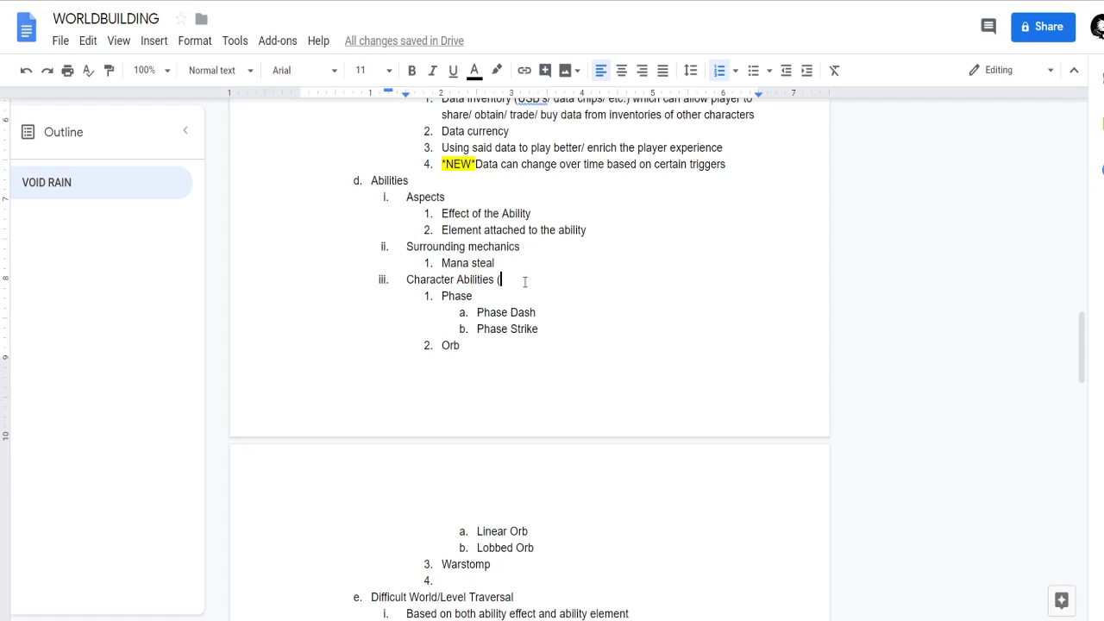
{"action": "type", "text": "Up abilit"}
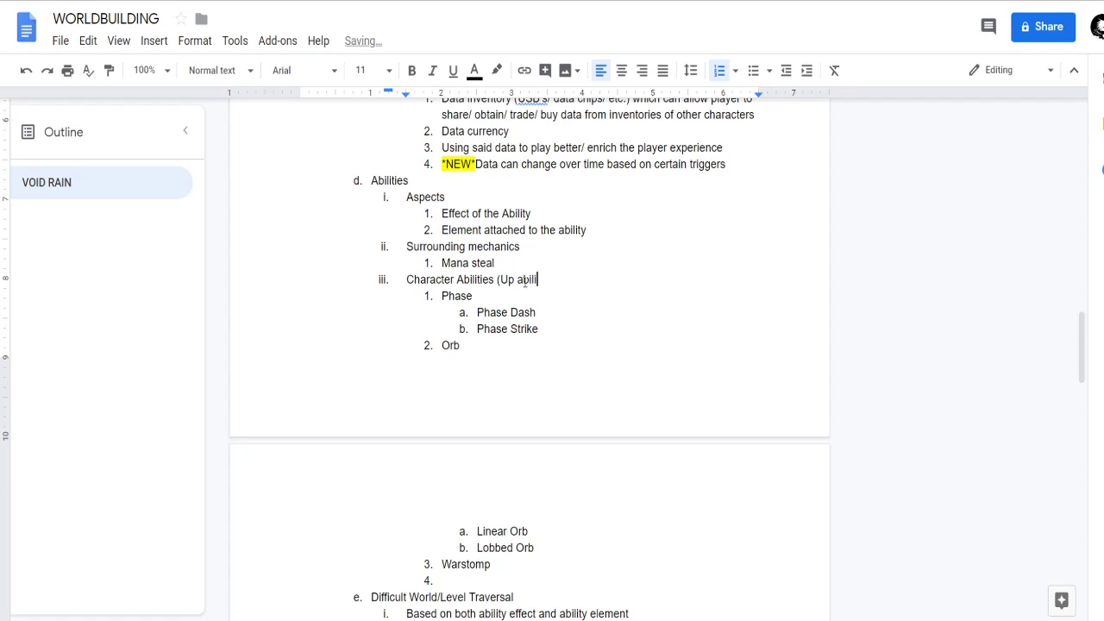
{"action": "key", "text": "BackSpace"}
{"action": "key", "text": "BackSpace"}
{"action": "key", "text": "BackSpace"}
{"action": "key", "text": "BackSpace"}
{"action": "key", "text": "BackSpace"}
{"action": "key", "text": "BackSpace"}
{"action": "key", "text": "BackSpace"}
{"action": "key", "text": "BackSpace"}
{"action": "key", "text": "BackSpace"}
{"action": "type", "text": "Ability is cast i"}
{"action": "key", "text": "BackSpace"}
{"action": "key", "text": "BackSpace"}
{"action": "key", "text": "BackSpace"}
{"action": "key", "text": "BackSpace"}
{"action": "key", "text": "BackSpace"}
{"action": "key", "text": "BackSpace"}
{"action": "key", "text": "BackSpace"}
{"action": "key", "text": "BackSpace"}
{"action": "key", "text": "BackSpace"}
{"action": "type", "text": "cast is mo"}
{"action": "key", "text": "BackSpace"}
{"action": "key", "text": "BackSpace"}
{"action": "key", "text": "BackSpace"}
{"action": "key", "text": "BackSpace"}
{"action": "key", "text": "BackSpace"}
{"action": "key", "text": "BackSpace"}
{"action": "key", "text": "BackSpace"}
{"action": "key", "text": "BackSpace"}
{"action": "key", "text": "BackSpace"}
{"action": "key", "text": "BackSpace"}
{"action": "key", "text": "BackSpace"}
{"action": "key", "text": "BackSpace"}
{"action": "key", "text": "BackSpace"}
{"action": "key", "text": "BackSpace"}
{"action": "key", "text": "BackSpace"}
{"action": "key", "text": "BackSpace"}
{"action": "key", "text": "BackSpace"}
{"action": "key", "text": "BackSpace"}
Write the Character Abilities note as "Which ability is cast depends on the player's movement input" and close the parenthesis.
{"action": "type", "text": "Which ability is cast depends on "}
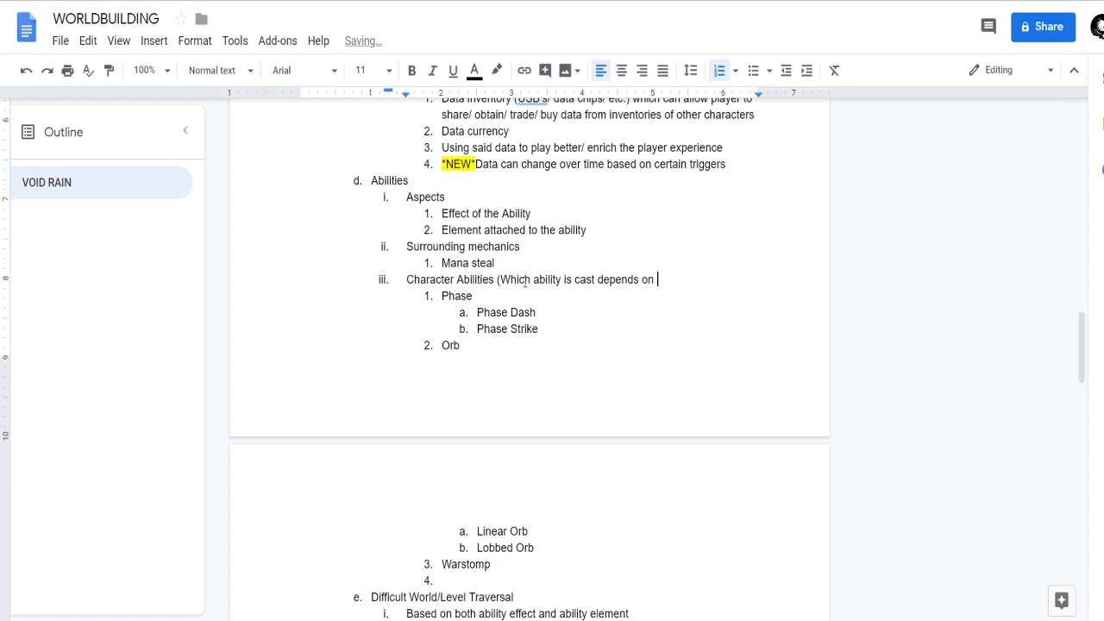
{"action": "type", "text": "the player's movement input)"}
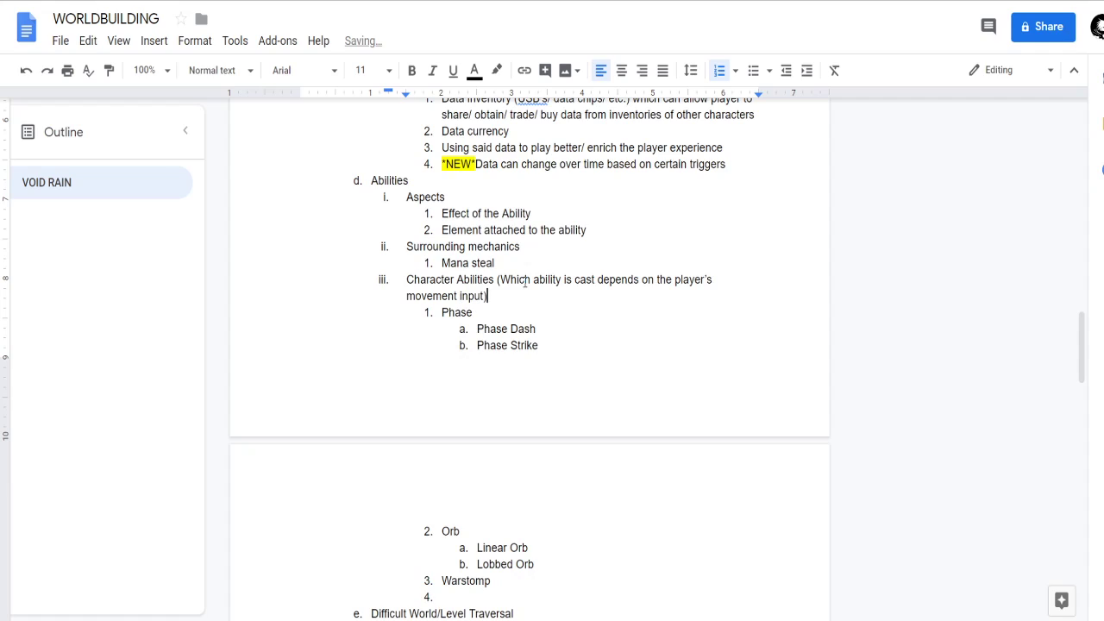
Insert a new list item "Movement input ability modifiers" directly above Character Abilities.
{"action": "key", "text": "Up"}
{"action": "key", "text": "Home"}
{"action": "key", "text": "Return"}
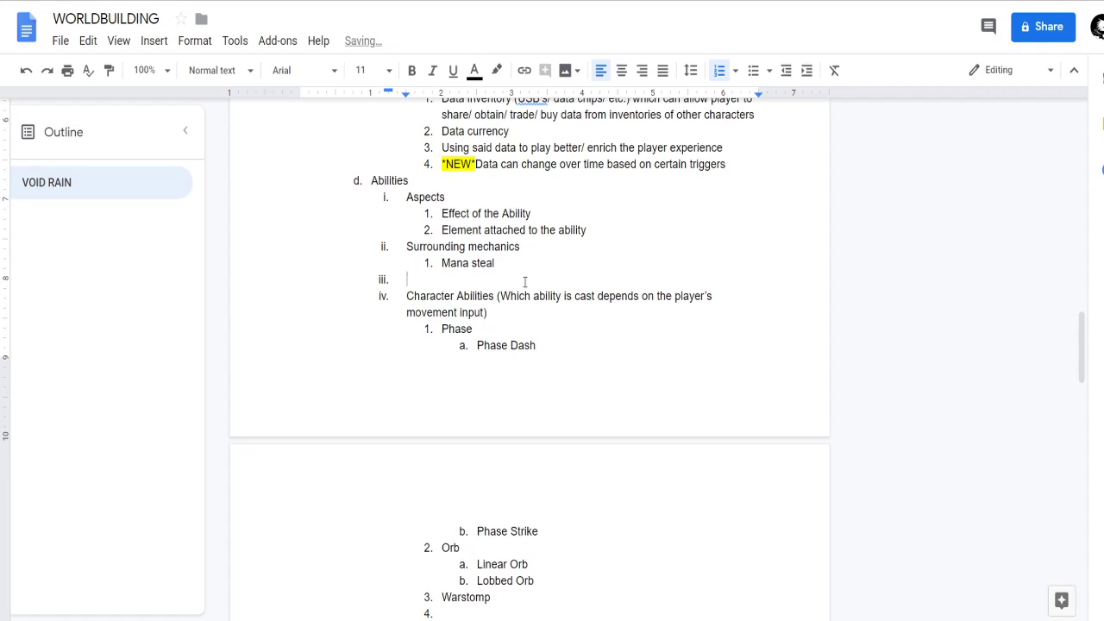
{"action": "type", "text": "Movement inputs"}
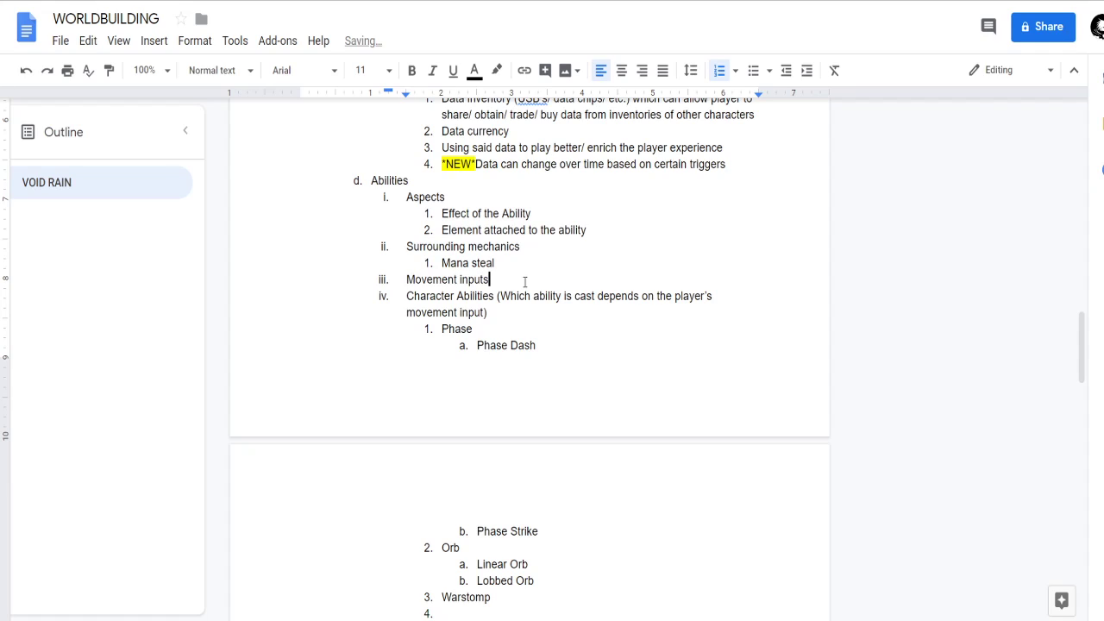
{"action": "type", "text": " mech"}
{"action": "key", "text": "BackSpace"}
{"action": "key", "text": "BackSpace"}
{"action": "key", "text": "BackSpace"}
{"action": "key", "text": "BackSpace"}
{"action": "type", "text": "ability modifiers"}
Add "Up ability" as the first sub-item of the movement input ability modifiers.
{"action": "key", "text": "Return"}
{"action": "key", "text": "Tab"}
{"action": "type", "text": "Up"}
{"action": "key", "text": "Return"}
{"action": "key", "text": "Left"}
{"action": "type", "text": "ability"}
{"action": "key", "text": "Right"}
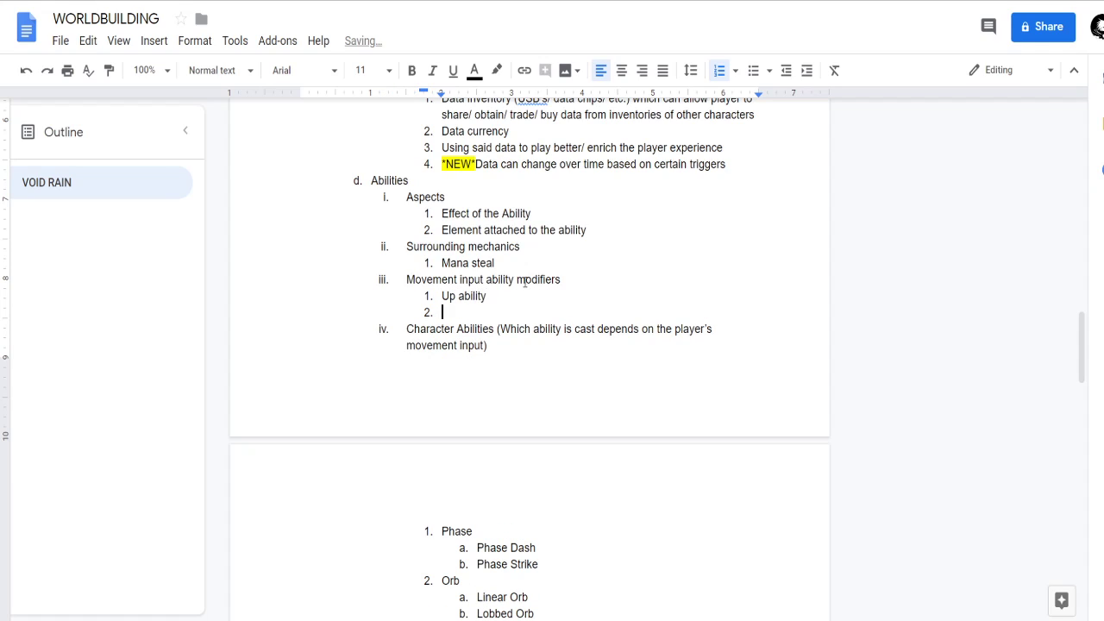
Add "Down ability" and "Forward ability" as the second and third movement input modifiers.
{"action": "type", "text": "Down ability"}
{"action": "key", "text": "Return"}
{"action": "type", "text": "Forwa"}
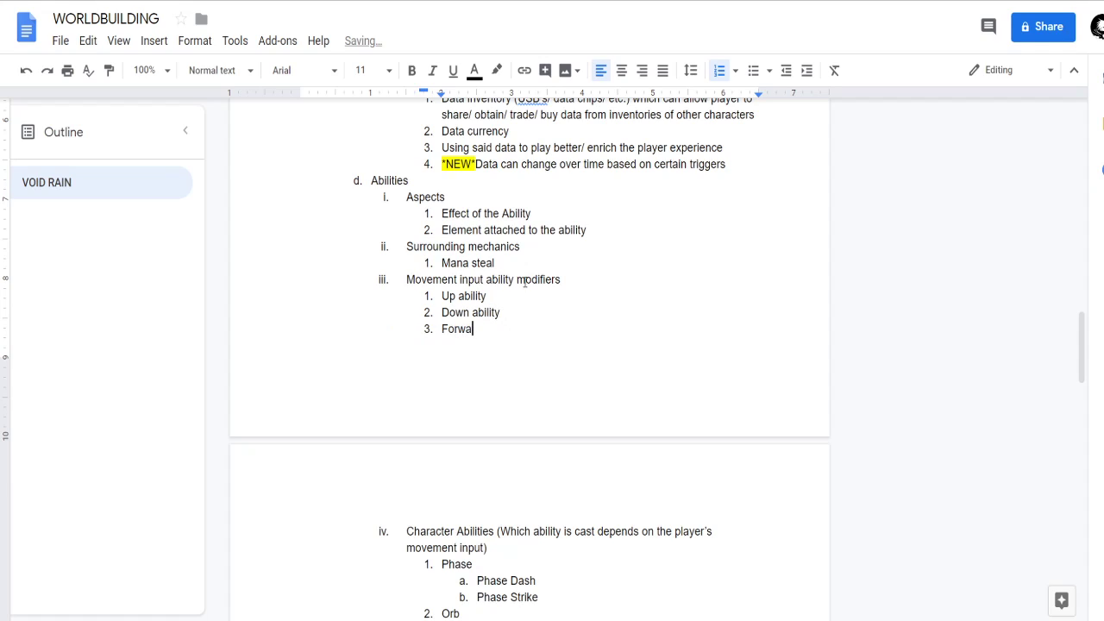
{"action": "type", "text": "rd ability"}
{"action": "key", "text": "Return"}
Add "Neutral ability" as the fourth movement input modifier.
{"action": "type", "text": "S"}
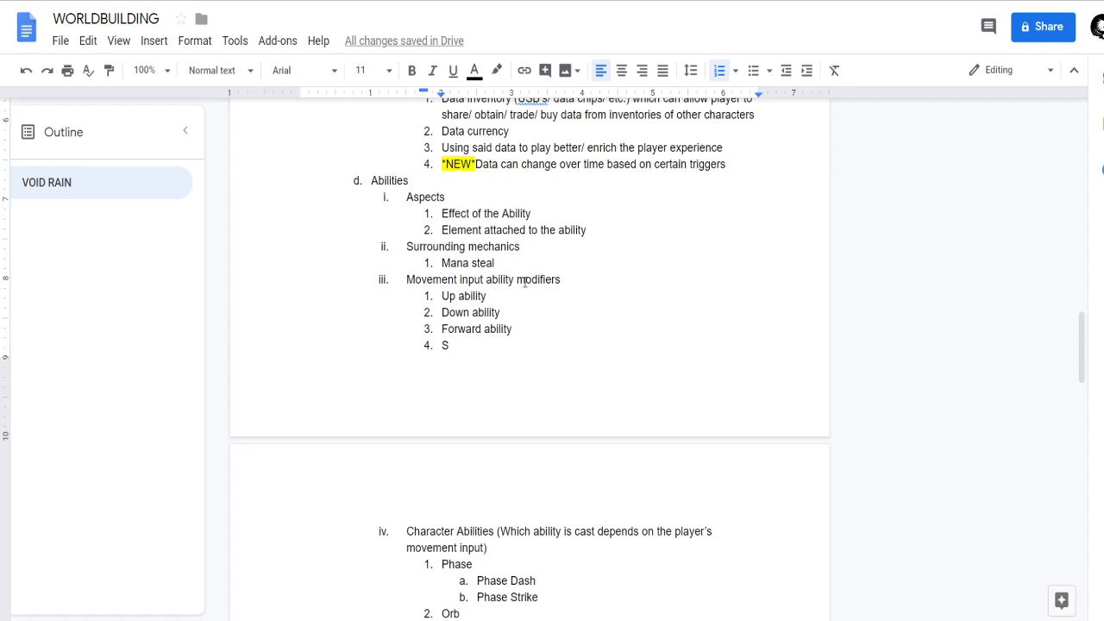
{"action": "key", "text": "BackSpace"}
{"action": "type", "text": "Neutral ability"}
Review the four movement input modifiers against the Phase, Orb and Warstomp entries in Character Abilities.
{"action": "left_click", "coordinate": [550, 328]}
{"action": "left_click", "coordinate": [552, 314]}
{"action": "left_click", "coordinate": [551, 300]}
{"action": "left_click", "coordinate": [538, 331]}
{"action": "left_click", "coordinate": [514, 345]}
{"action": "left_click", "coordinate": [525, 332]}
{"action": "scroll", "coordinate": [502, 374], "scroll_direction": "down", "scroll_amount": 2}
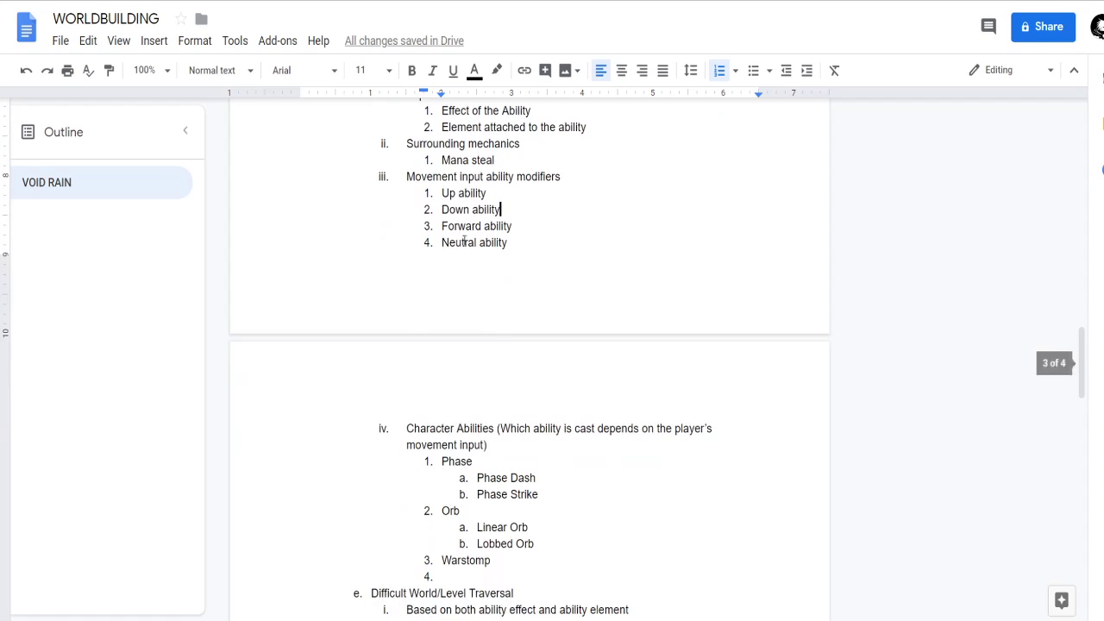
{"action": "left_click_drag", "start_coordinate": [441, 198], "coordinate": [530, 261]}
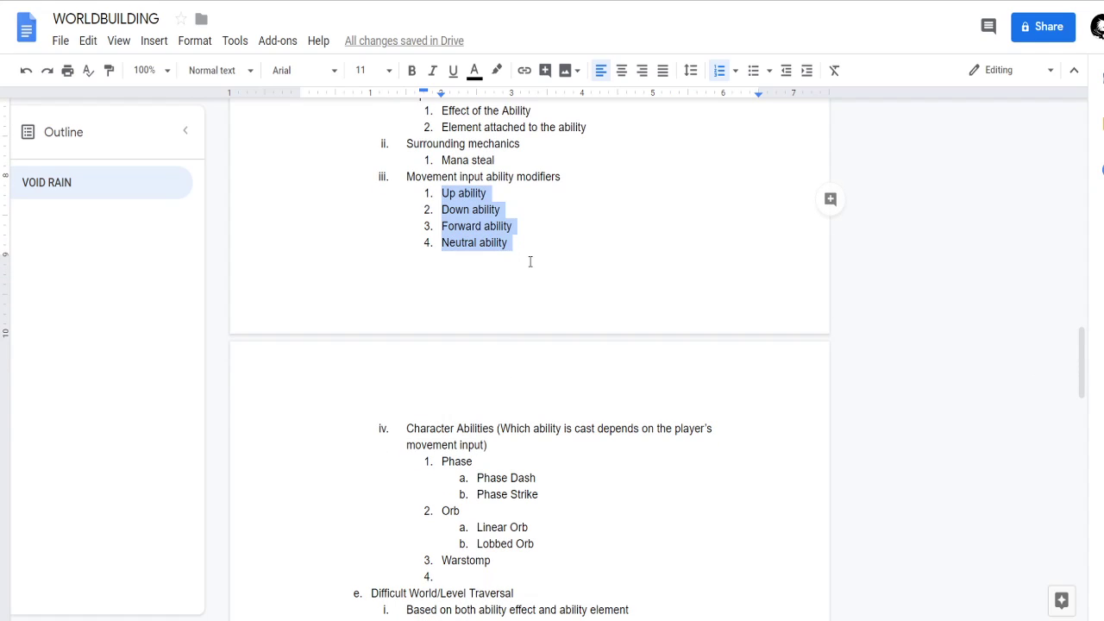
{"action": "scroll", "coordinate": [552, 340], "scroll_direction": "down", "scroll_amount": 2}
{"action": "left_click", "coordinate": [550, 384]}
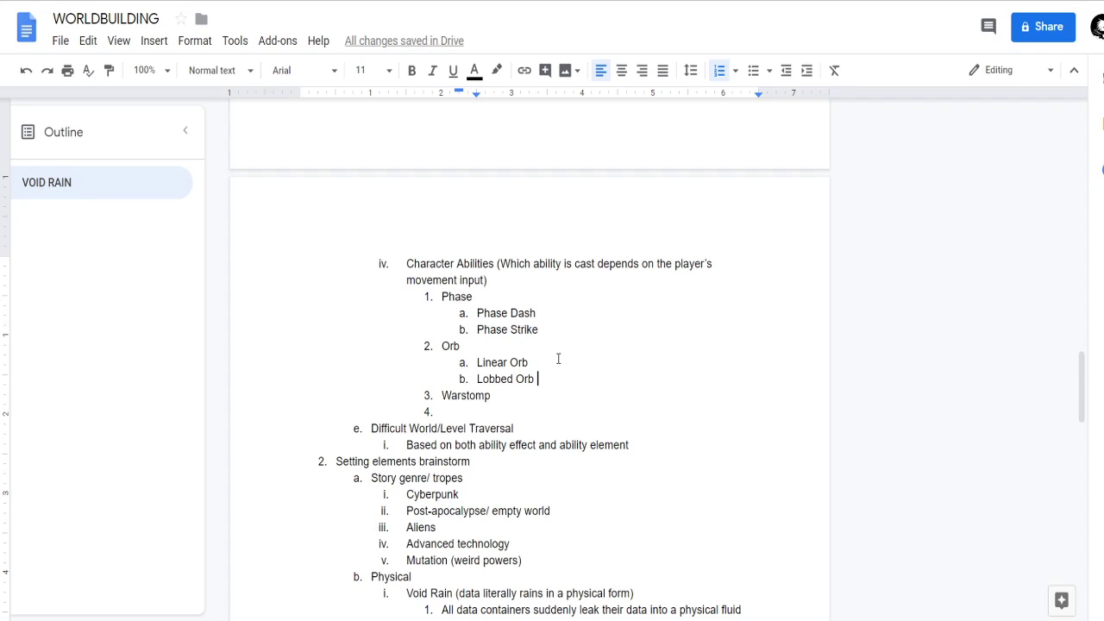
{"action": "scroll", "coordinate": [549, 378], "scroll_direction": "up", "scroll_amount": 1}
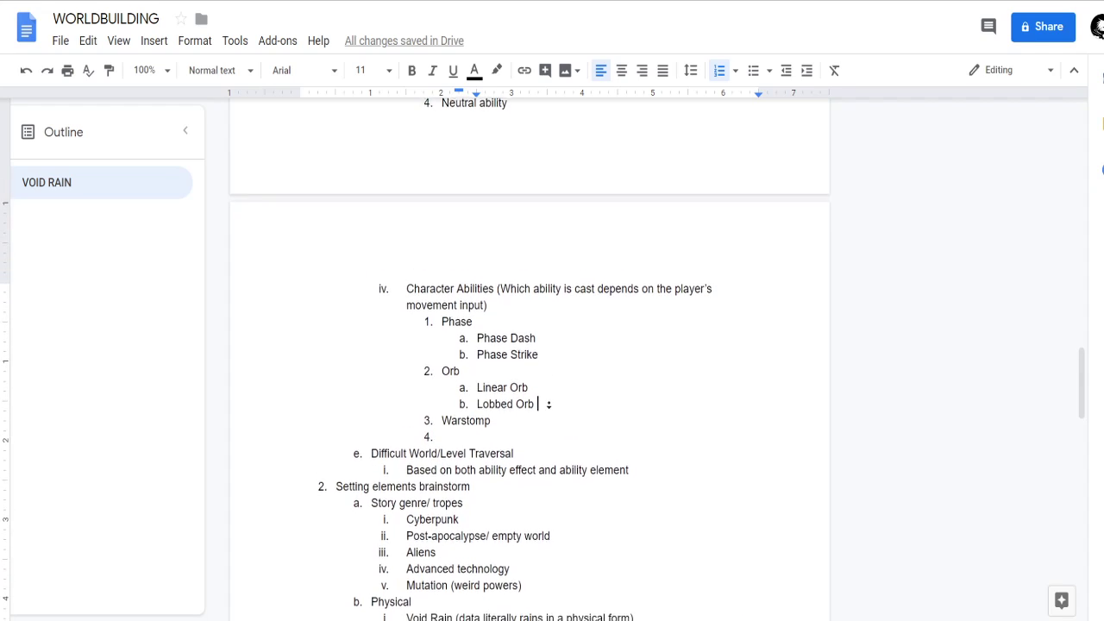
{"action": "scroll", "coordinate": [549, 397], "scroll_direction": "down", "scroll_amount": 1}
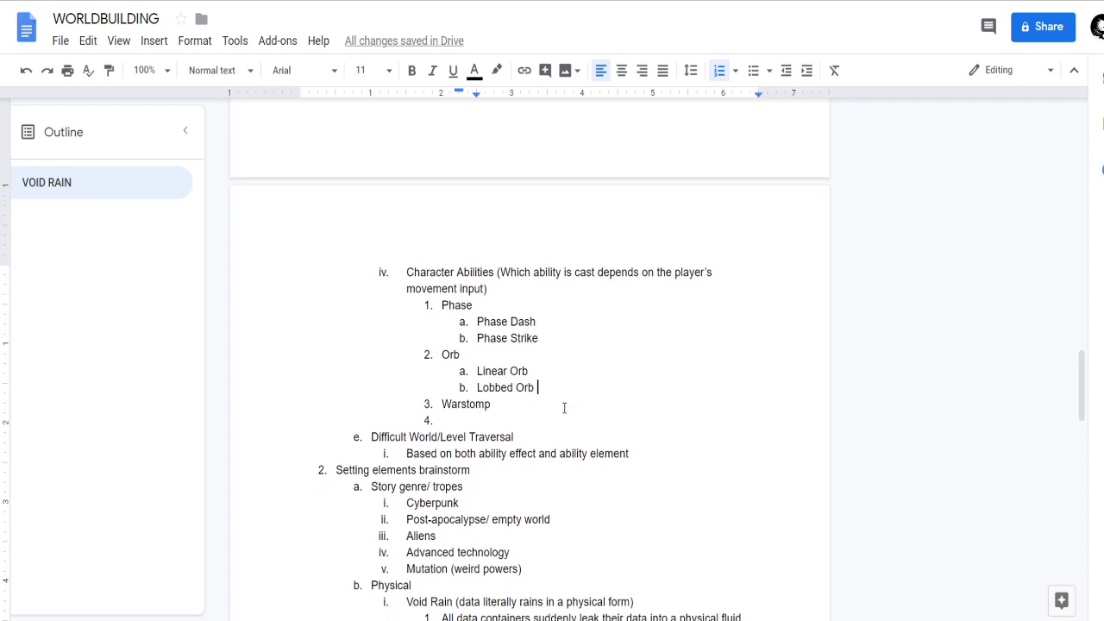
{"action": "left_click_drag", "start_coordinate": [501, 409], "coordinate": [434, 405]}
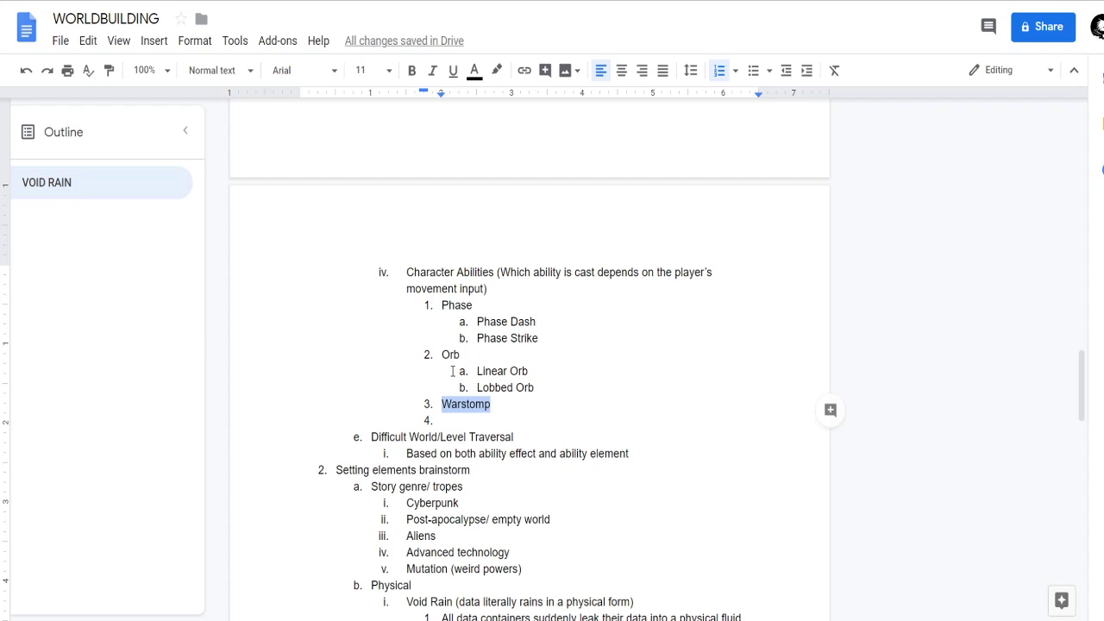
Append the note "(can theoretically be used as an extra jump)" to the Lobbed Orb item.
{"action": "left_click", "coordinate": [535, 389]}
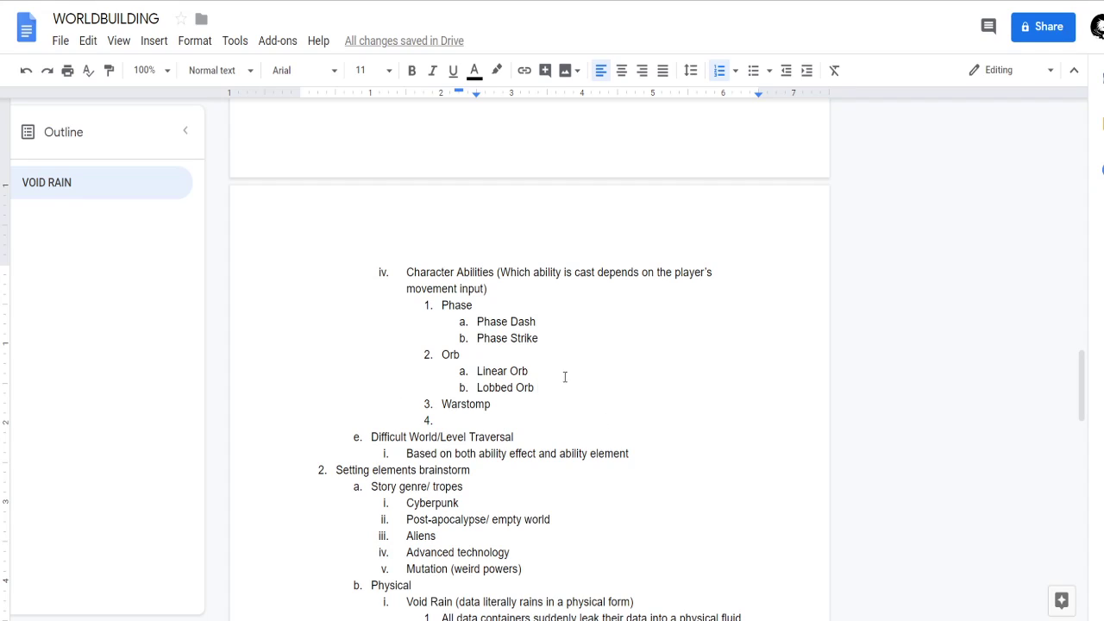
{"action": "type", "text": "("}
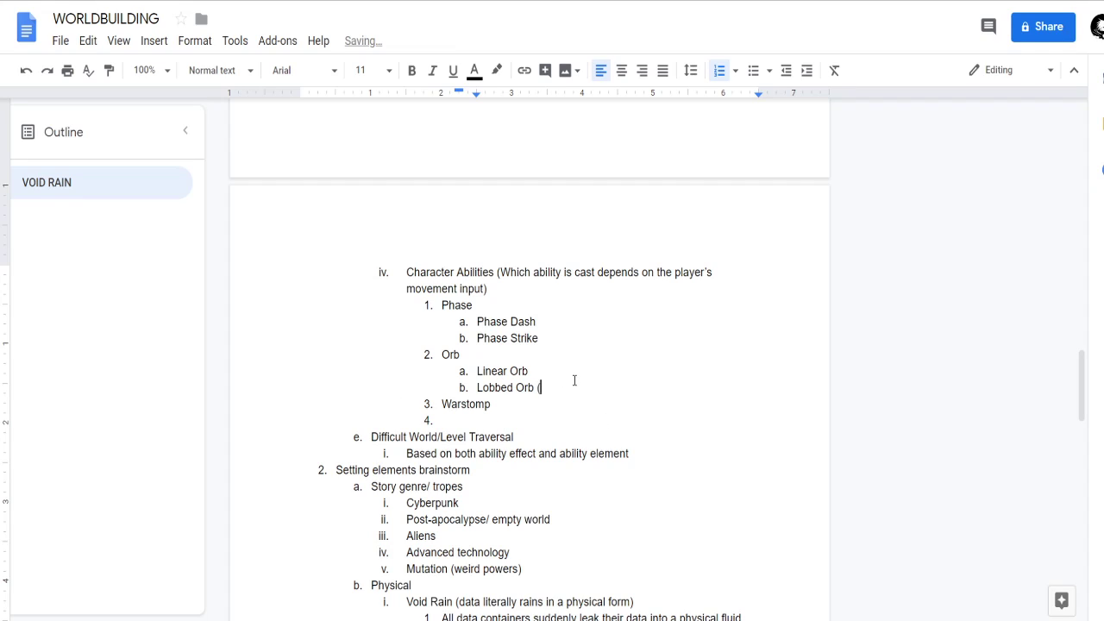
{"action": "type", "text": "can theoretically be used as an extra jump)"}
{"action": "key", "text": "Down"}
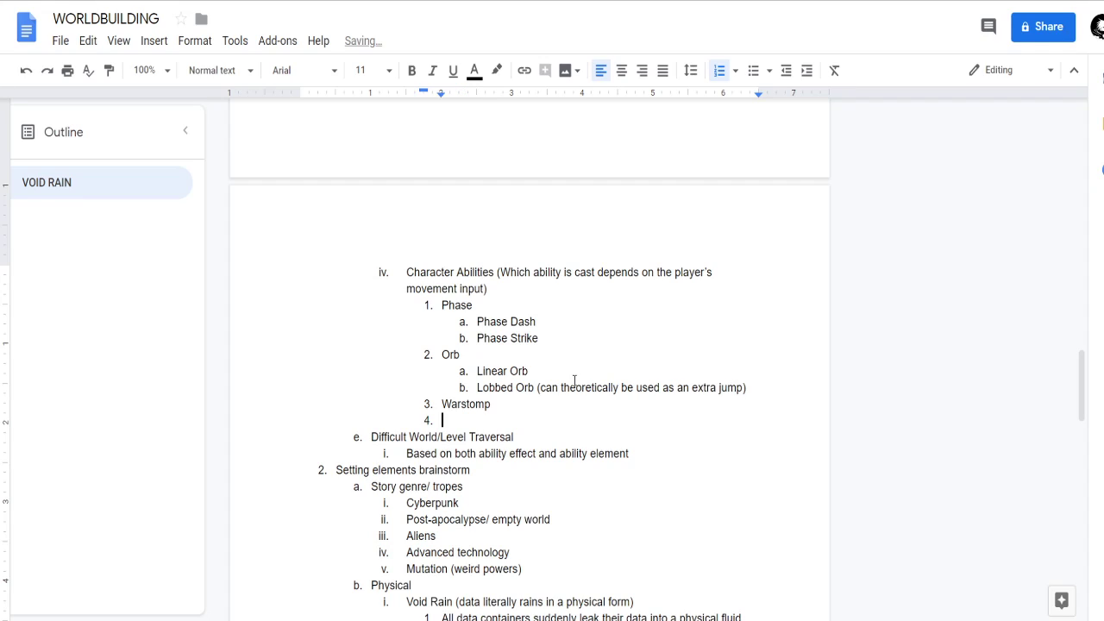
Replace "Warstomp" with "Self-AOE" as the third Character Abilities sub-item.
{"action": "left_click", "coordinate": [514, 399]}
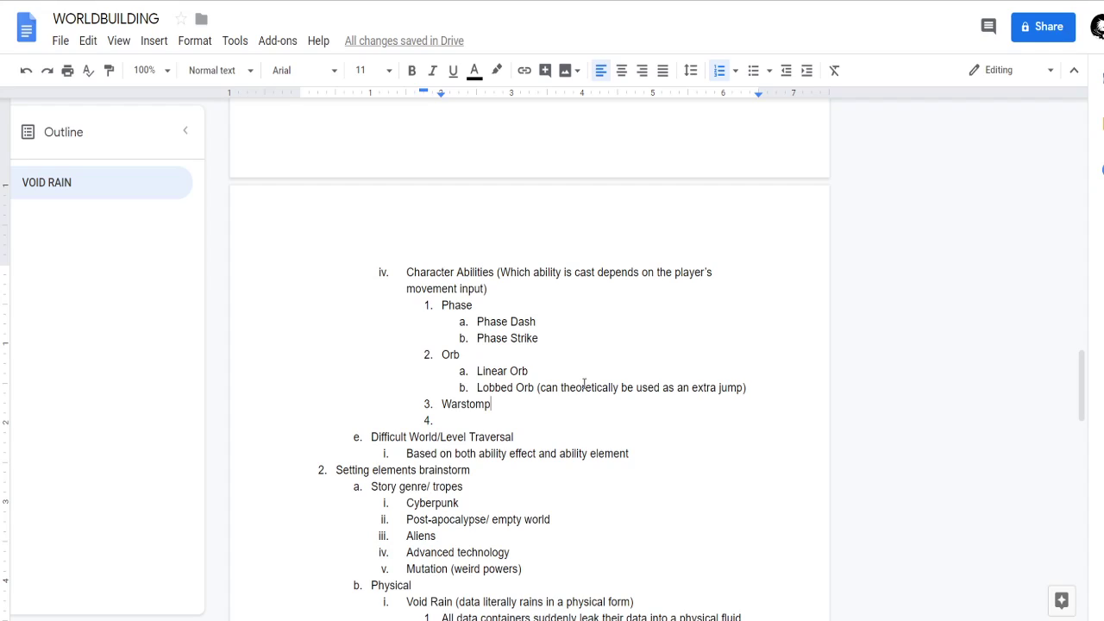
{"action": "key", "text": "ctrl+BackSpace"}
{"action": "type", "text": "Self-AO"}
{"action": "left_click", "coordinate": [520, 424]}
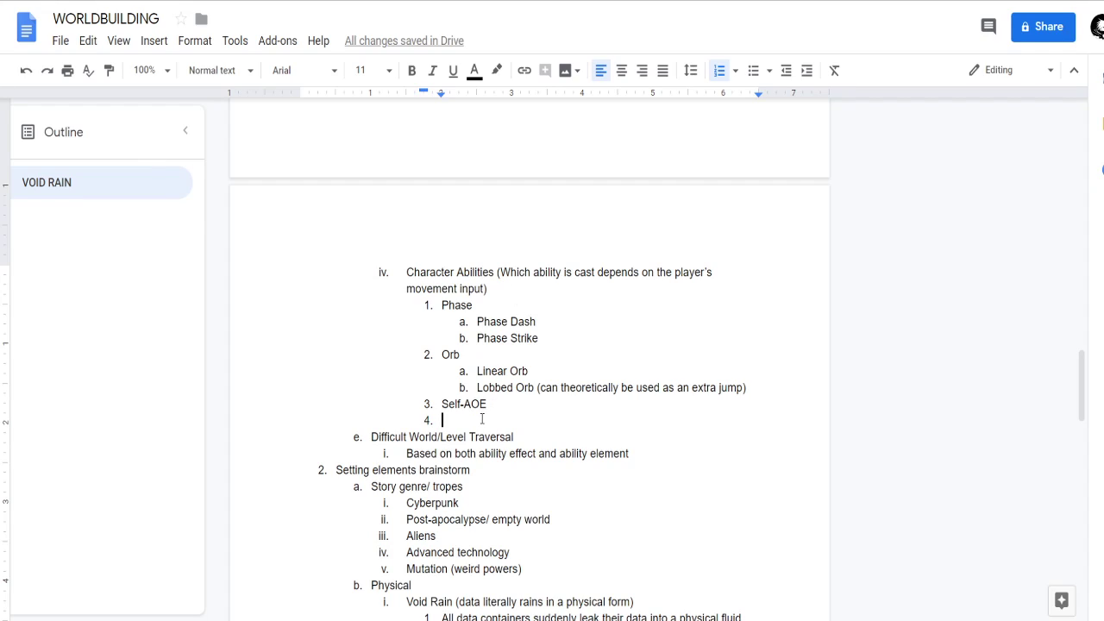
Add "Buffs" as the fourth Character Abilities sub-item, with "Next action" as its first nested item.
{"action": "type", "text": "Buffs"}
{"action": "key", "text": "Return"}
{"action": "key", "text": "Tab"}
{"action": "type", "text": "Next attack"}
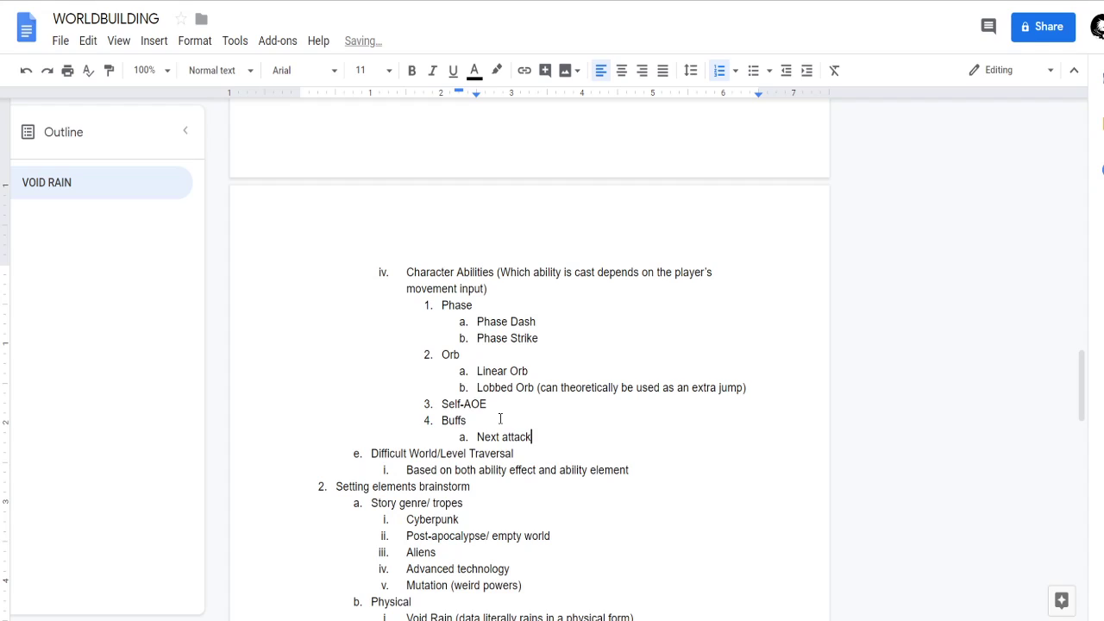
{"action": "key", "text": "Return"}
{"action": "key", "text": "Left"}
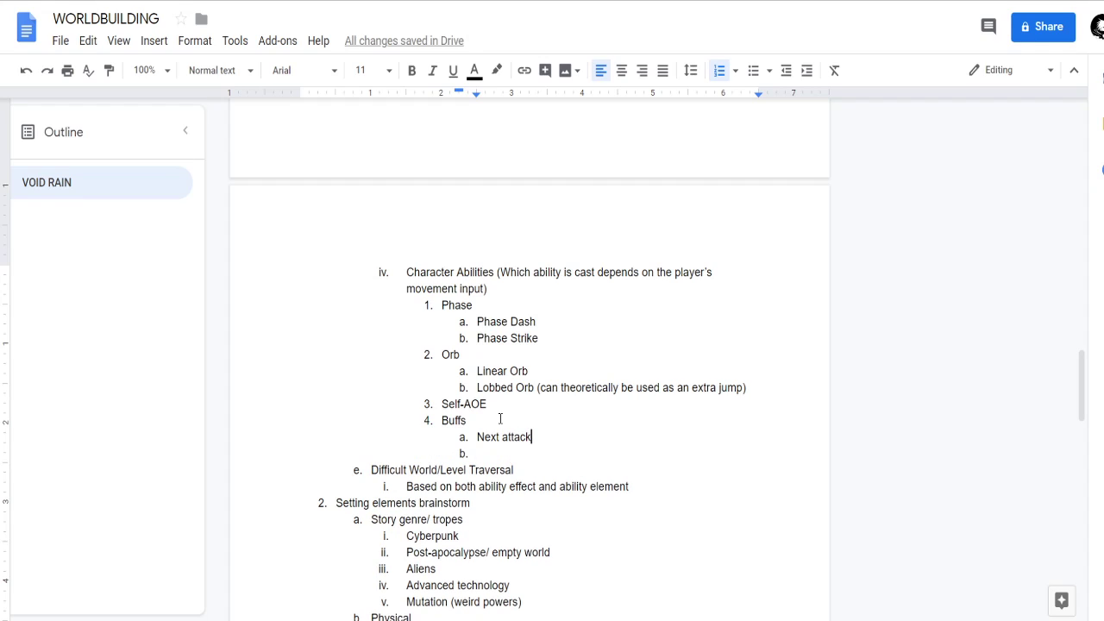
{"action": "key", "text": "BackSpace"}
{"action": "key", "text": "BackSpace"}
{"action": "key", "text": "BackSpace"}
{"action": "key", "text": "BackSpace"}
{"action": "key", "text": "BackSpace"}
{"action": "key", "text": "BackSpace"}
{"action": "type", "text": "action"}
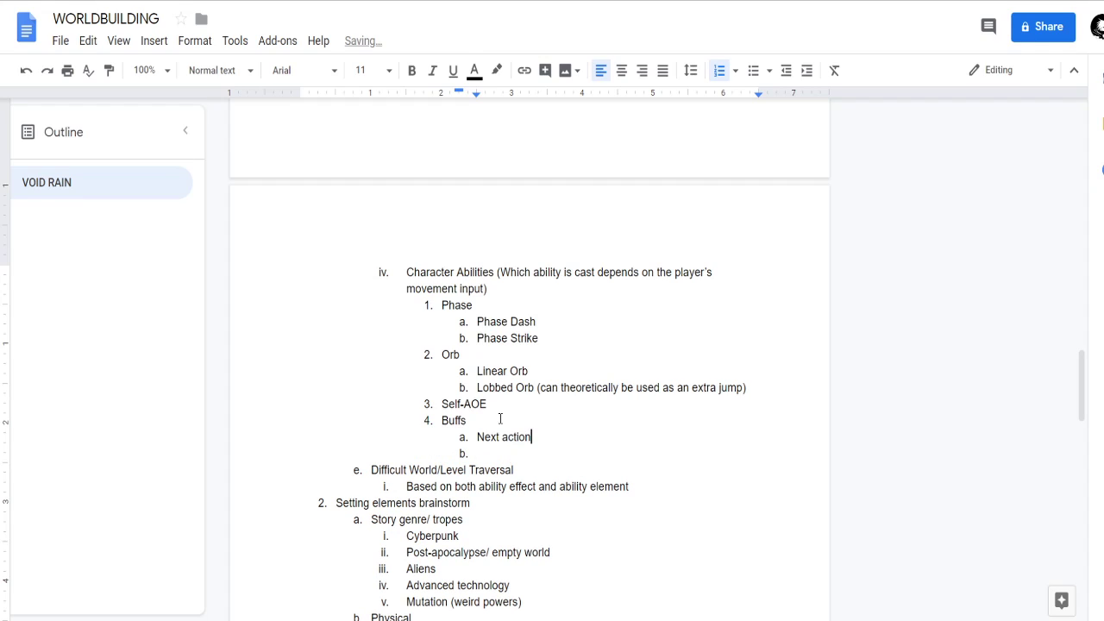
Add "Durational" as the second item under Buffs and start a third item.
{"action": "key", "text": "Down"}
{"action": "type", "text": "Durational"}
{"action": "key", "text": "Return"}
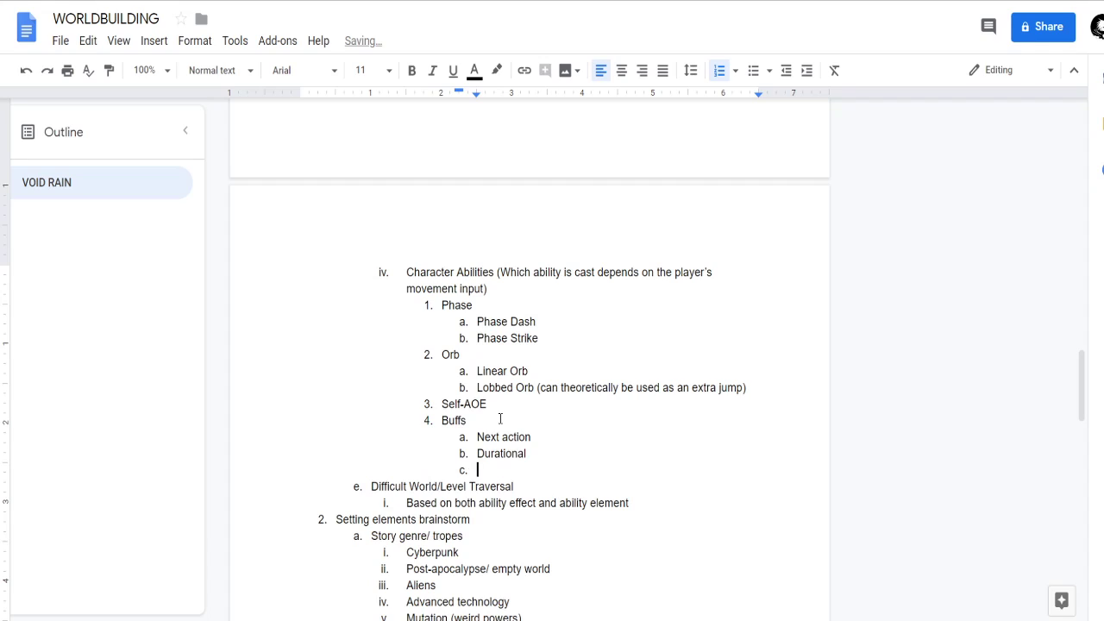
{"action": "type", "text": "Shield"}
{"action": "key", "text": "ctrl+BackSpace"}
{"action": "type", "text": "Temporary hp bu"}
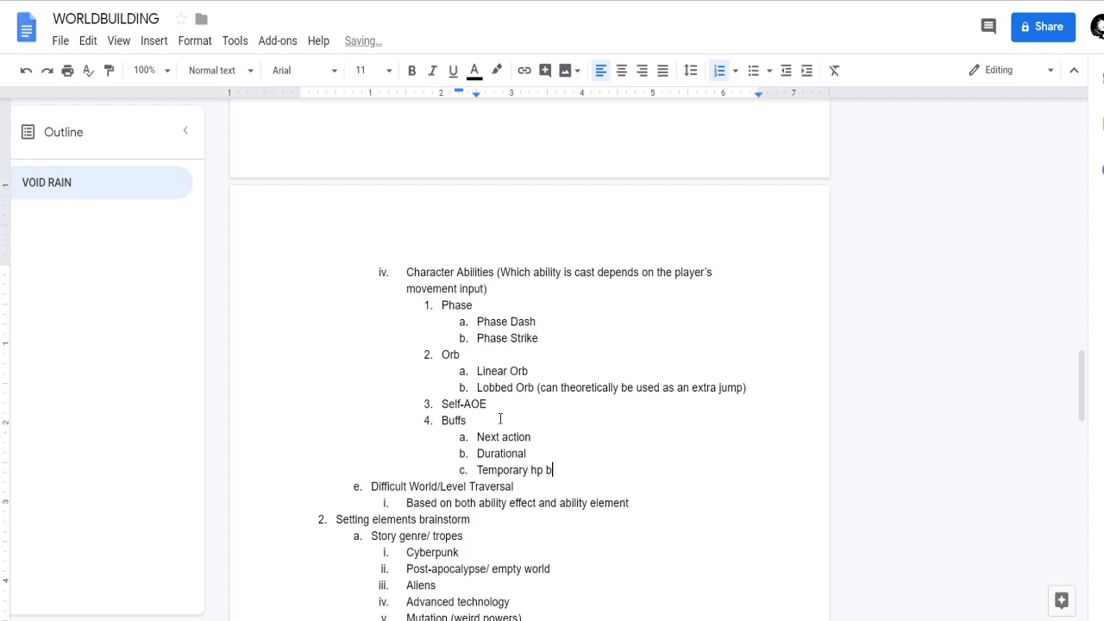
{"action": "key", "text": "ctrl+BackSpace"}
{"action": "key", "text": "ctrl+BackSpace"}
{"action": "key", "text": "ctrl+BackSpace"}
Write "Shield - buff effects are active as long as the shield is still active;" as the third item under Buffs.
{"action": "type", "text": "Shield"}
{"action": "key", "text": "ctrl+BackSpace"}
{"action": "type", "text": "-"}
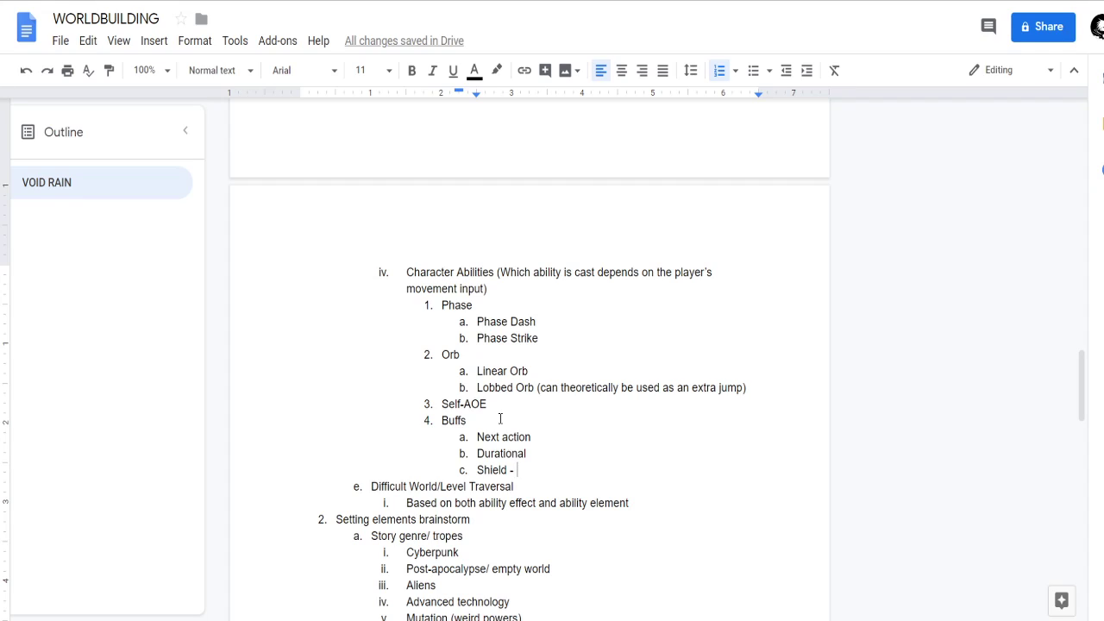
{"action": "type", "text": "buff e"}
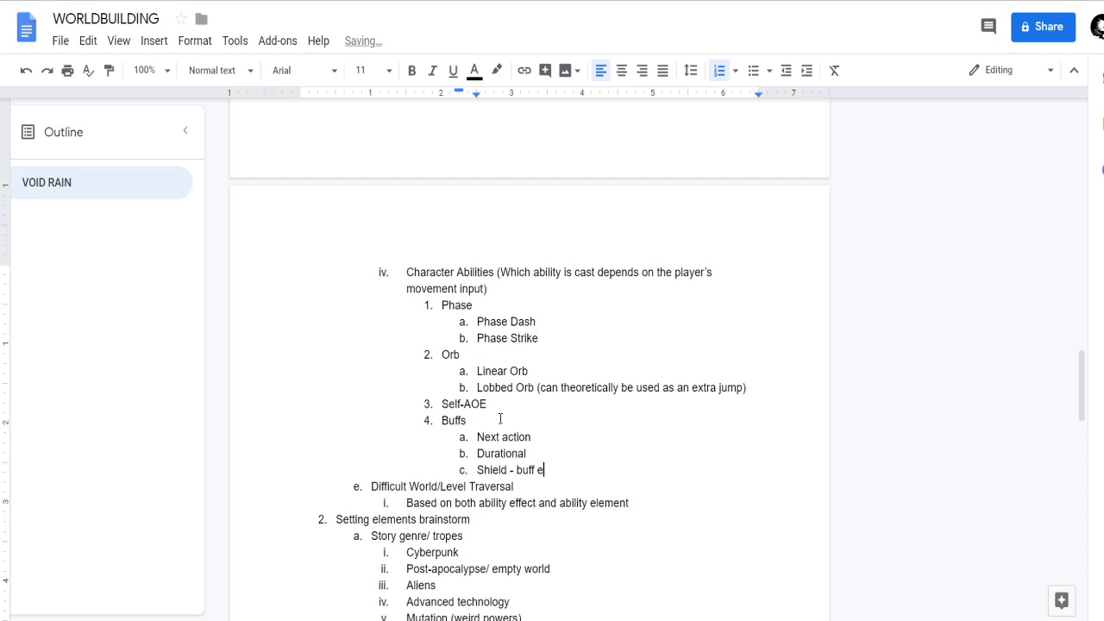
{"action": "type", "text": "ffects are active as long as the"}
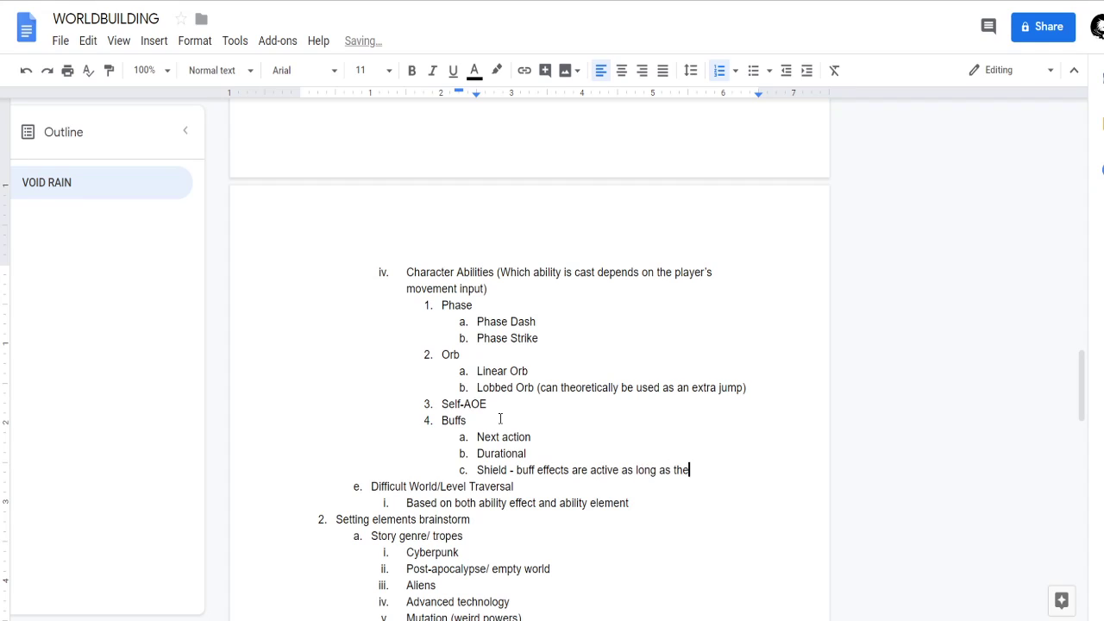
{"action": "type", "text": " shield is still active; "}
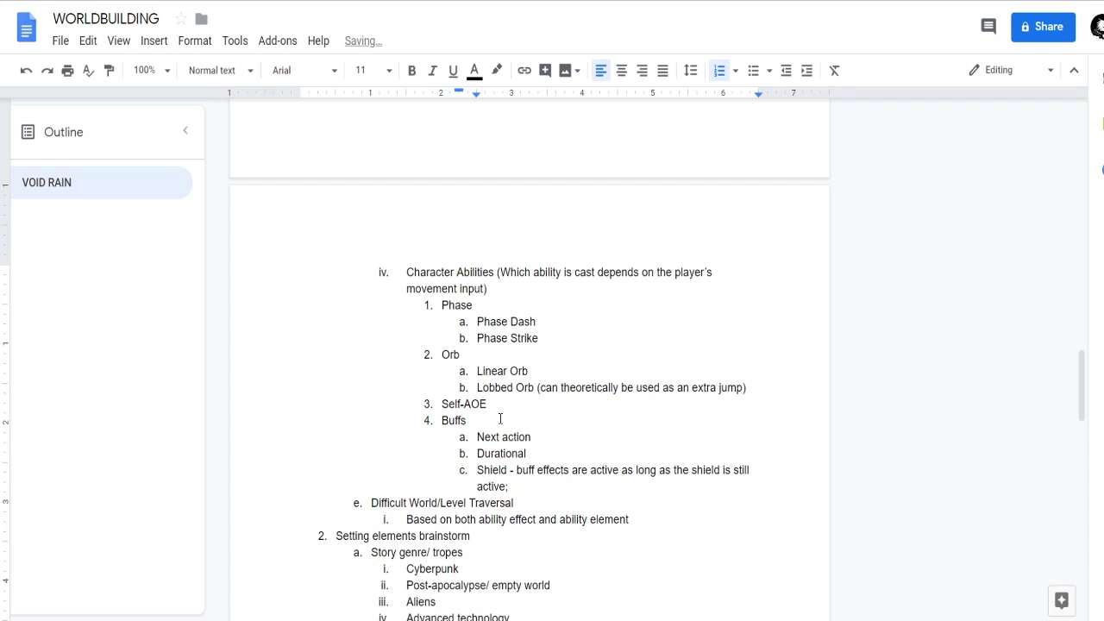
{"action": "type", "text": "shield breaks after "}
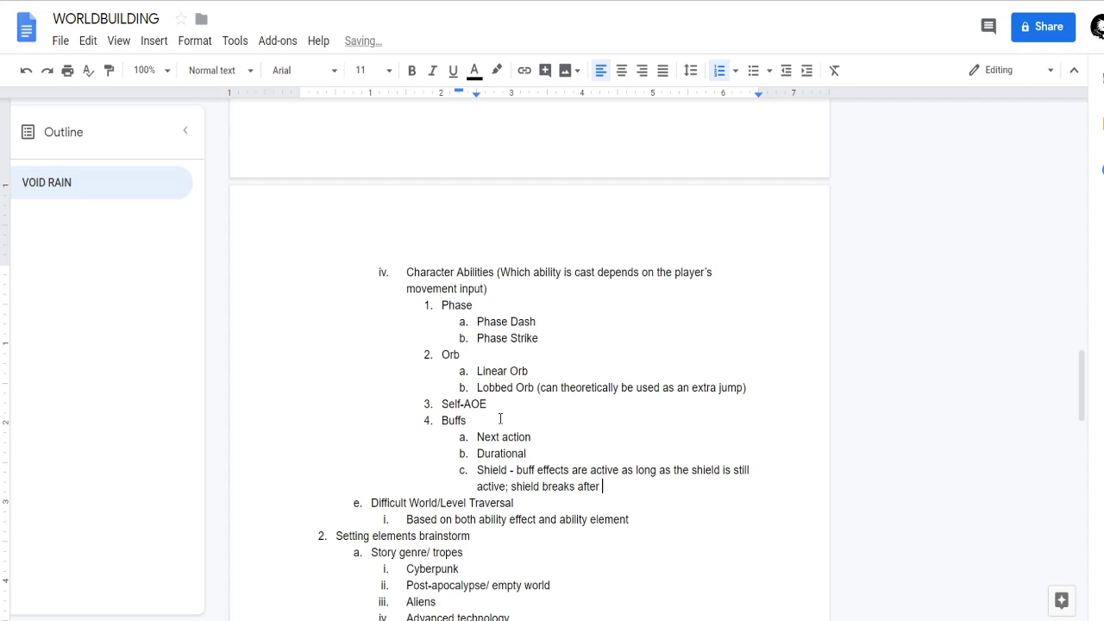
{"action": "type", "text": "a certa"}
Complete the Shield item with "shield breaks after a specified amount of damage is taken".
{"action": "key", "text": "ctrl+BackSpace"}
{"action": "type", "text": "specified amount"}
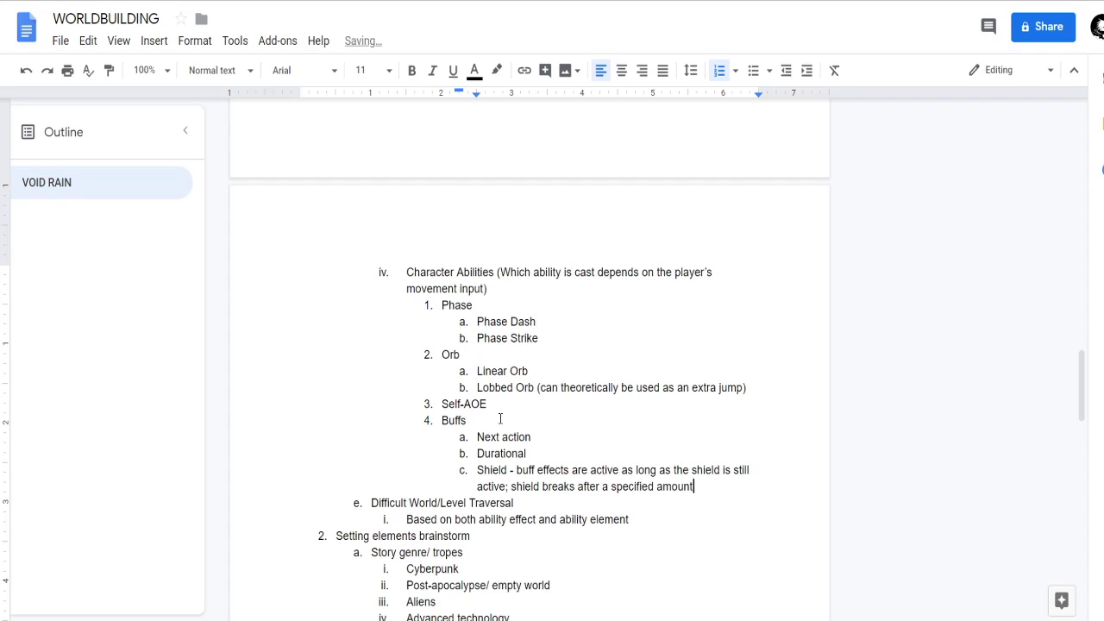
{"action": "type", "text": " of damage is taken"}
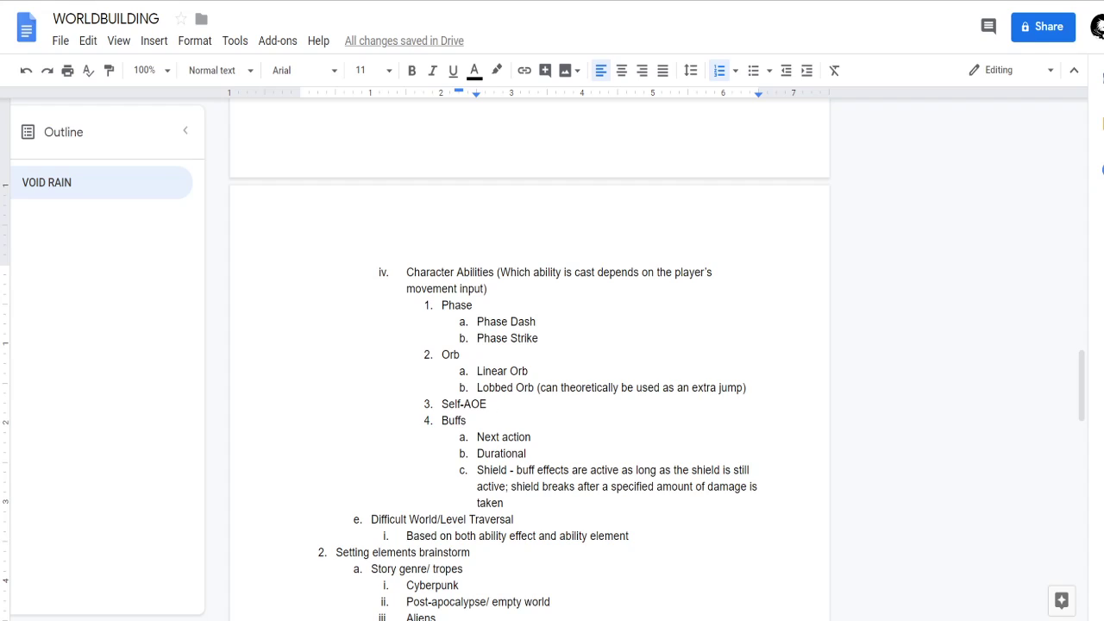
Review the Character Abilities list, including the Orb and Buffs entries, and the notes that follow it.
{"action": "scroll", "coordinate": [591, 431], "scroll_direction": "down", "scroll_amount": 1}
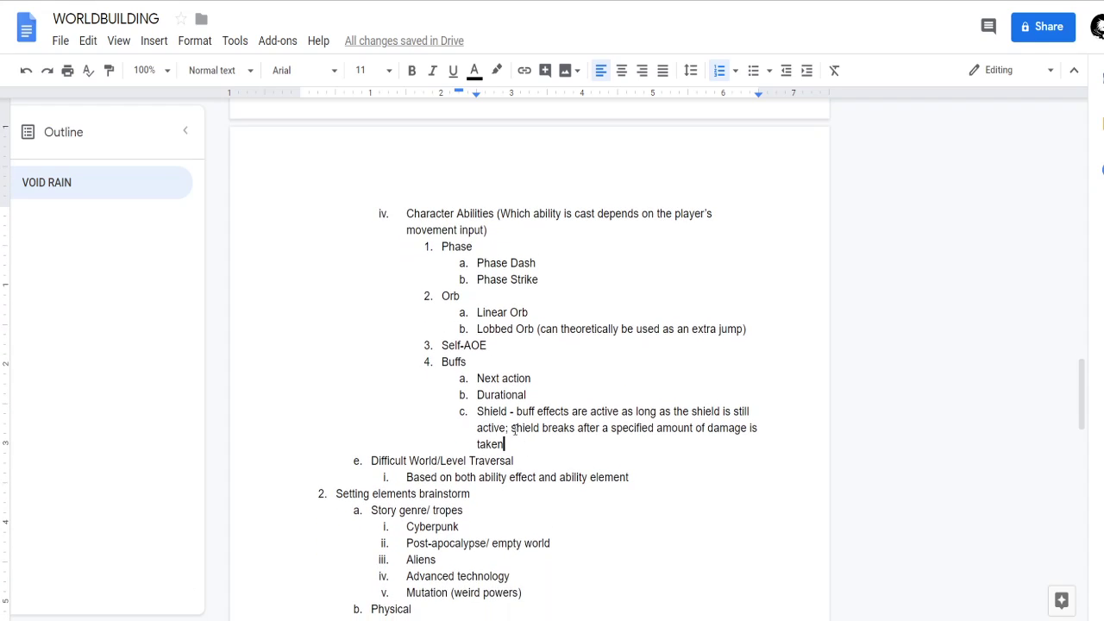
{"action": "left_click", "coordinate": [549, 382]}
{"action": "scroll", "coordinate": [544, 406], "scroll_direction": "down", "scroll_amount": 1}
{"action": "left_click", "coordinate": [536, 432]}
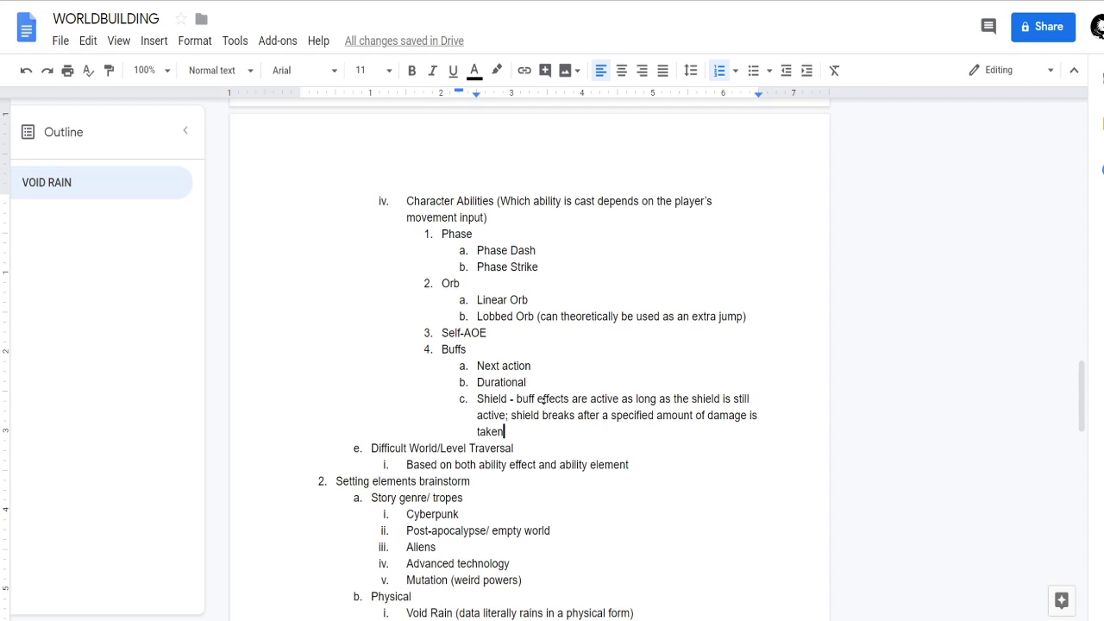
{"action": "scroll", "coordinate": [541, 405], "scroll_direction": "down", "scroll_amount": 1}
{"action": "scroll", "coordinate": [530, 336], "scroll_direction": "up", "scroll_amount": 2}
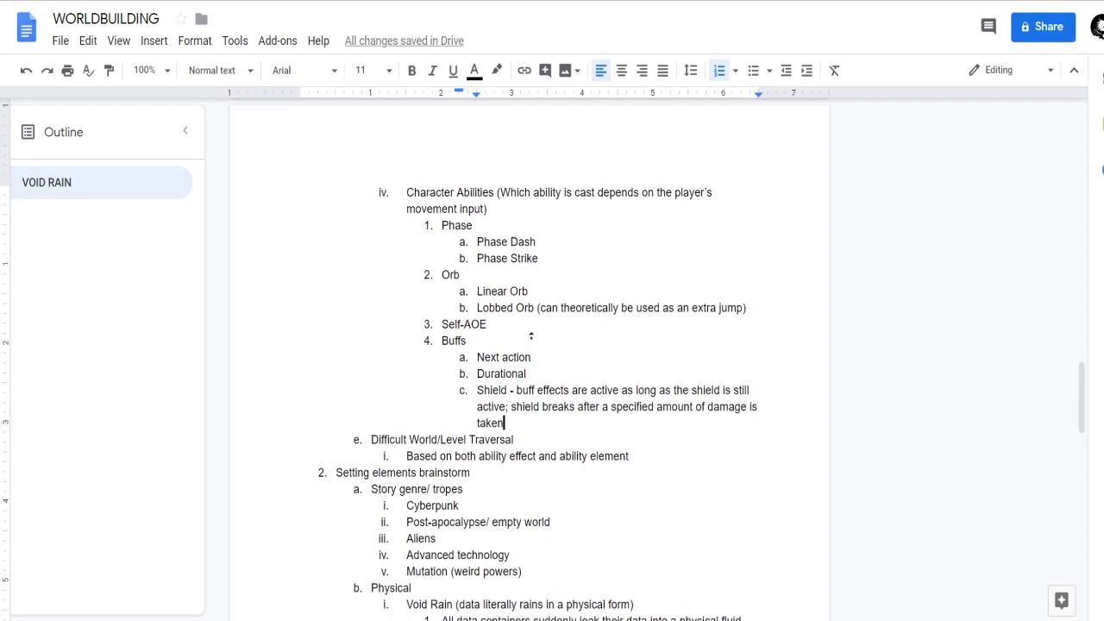
{"action": "scroll", "coordinate": [535, 345], "scroll_direction": "down", "scroll_amount": 3}
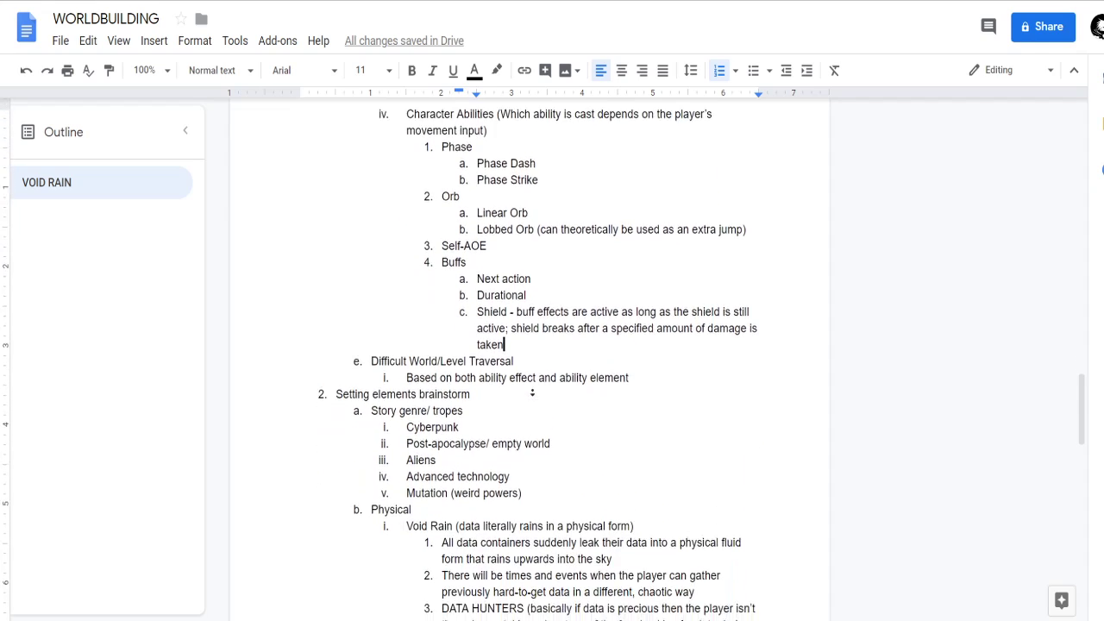
{"action": "scroll", "coordinate": [540, 360], "scroll_direction": "up", "scroll_amount": 2}
{"action": "left_click", "coordinate": [482, 266]}
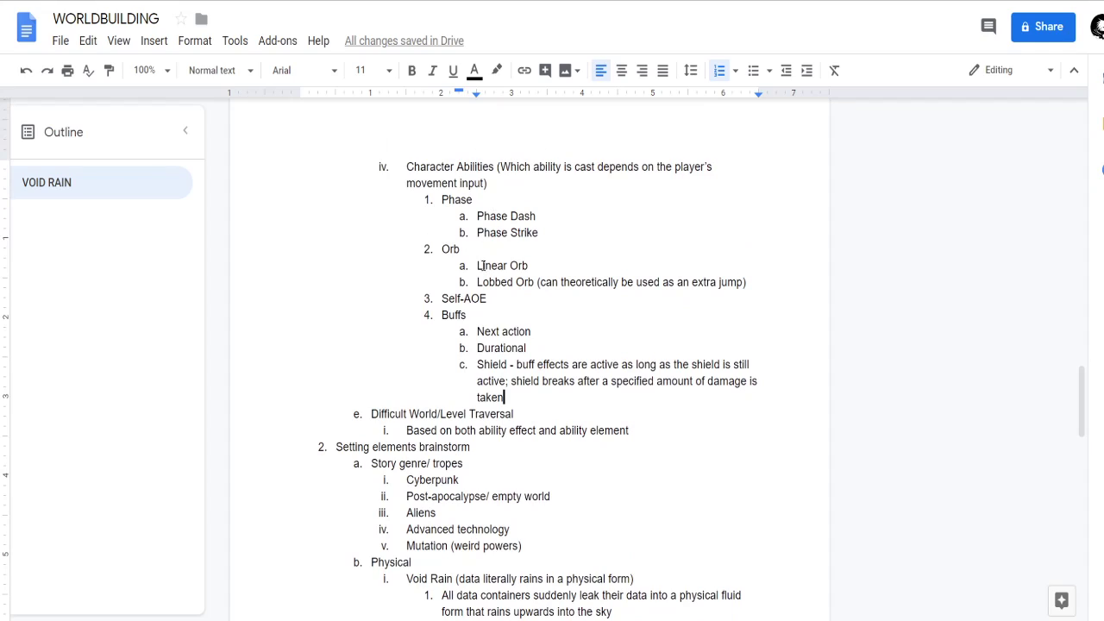
{"action": "left_click", "coordinate": [503, 308]}
{"action": "left_click", "coordinate": [520, 397]}
Insert "Effects" as the first sub-item under Buffs, above Next action.
{"action": "left_click", "coordinate": [506, 319]}
{"action": "key", "text": "Return"}
{"action": "key", "text": "Tab"}
{"action": "type", "text": "Buff effects"}
{"action": "key", "text": "Down"}
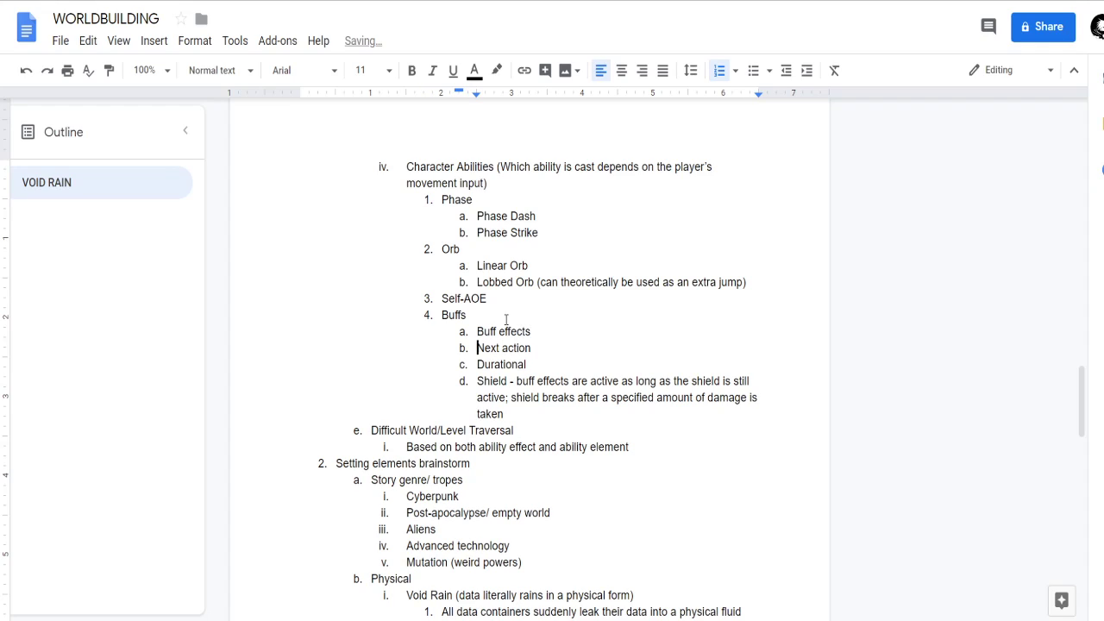
{"action": "key", "text": "BackSpace"}
{"action": "key", "text": "BackSpace"}
{"action": "key", "text": "BackSpace"}
{"action": "key", "text": "BackSpace"}
{"action": "key", "text": "BackSpace"}
{"action": "key", "text": "Delete"}
{"action": "type", "text": "E"}
Insert a "Type" sub-item below Effects and nest the Next action, Durational and Shield items under it.
{"action": "key", "text": "Down"}
{"action": "key", "text": "Home"}
{"action": "key", "text": "Return"}
{"action": "type", "text": "Typre"}
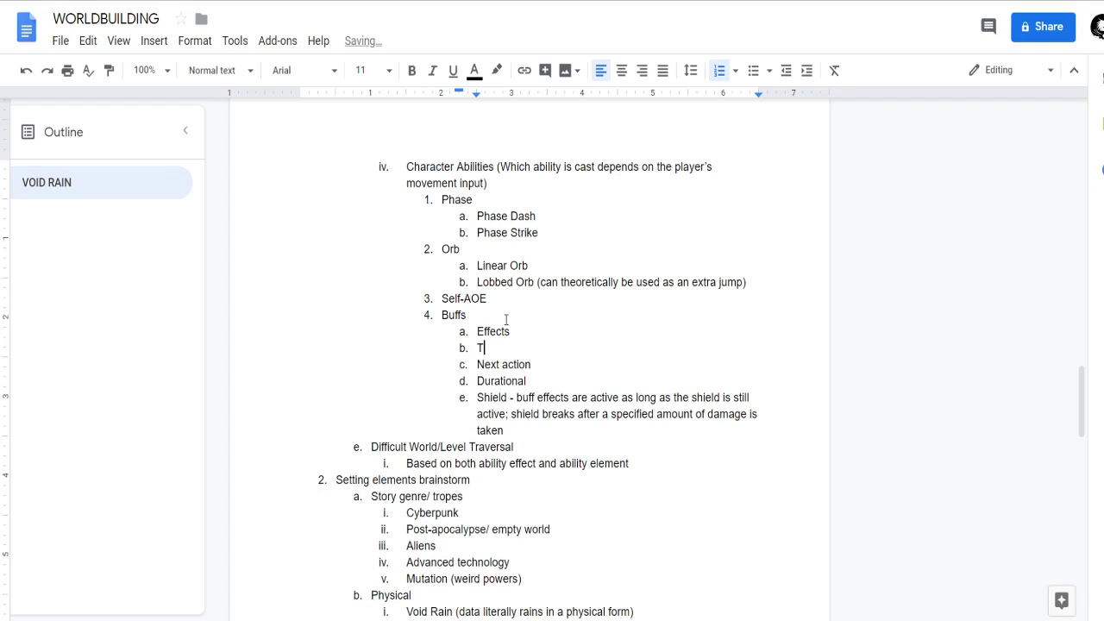
{"action": "key", "text": "BackSpace"}
{"action": "key", "text": "BackSpace"}
{"action": "type", "text": "e"}
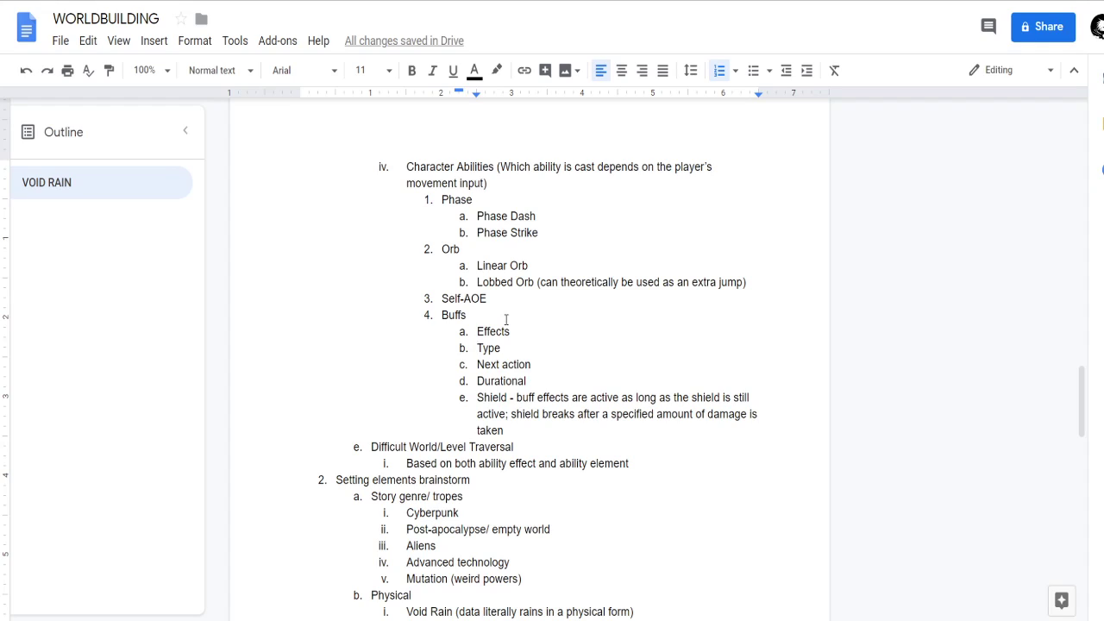
{"action": "left_click_drag", "start_coordinate": [513, 429], "coordinate": [479, 364]}
{"action": "key", "text": "Tab"}
Start a nested list under the Effects item.
{"action": "left_click", "coordinate": [548, 331]}
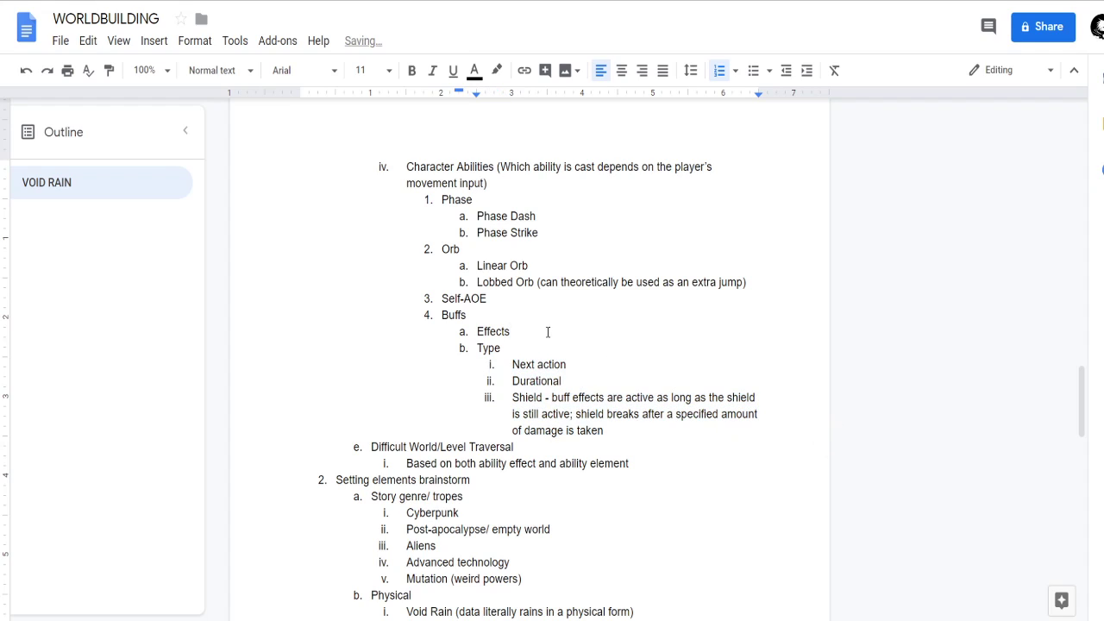
{"action": "key", "text": "Return"}
{"action": "key", "text": "Tab"}
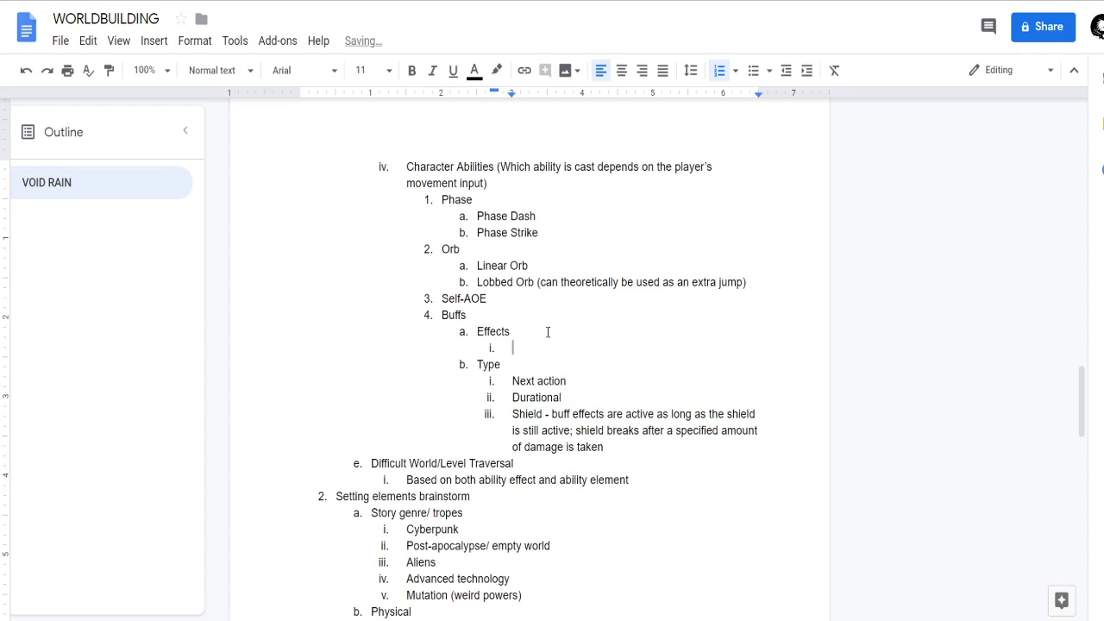
{"action": "type", "text": "More stats ("}
{"action": "key", "text": "ctrl+BackSpace"}
{"action": "key", "text": "ctrl+BackSpace"}
Enter "Damage" and "Movespeed" as the first two items under Effects and start a third.
{"action": "type", "text": "Damage"}
{"action": "key", "text": "Return"}
{"action": "type", "text": "Movespeed"}
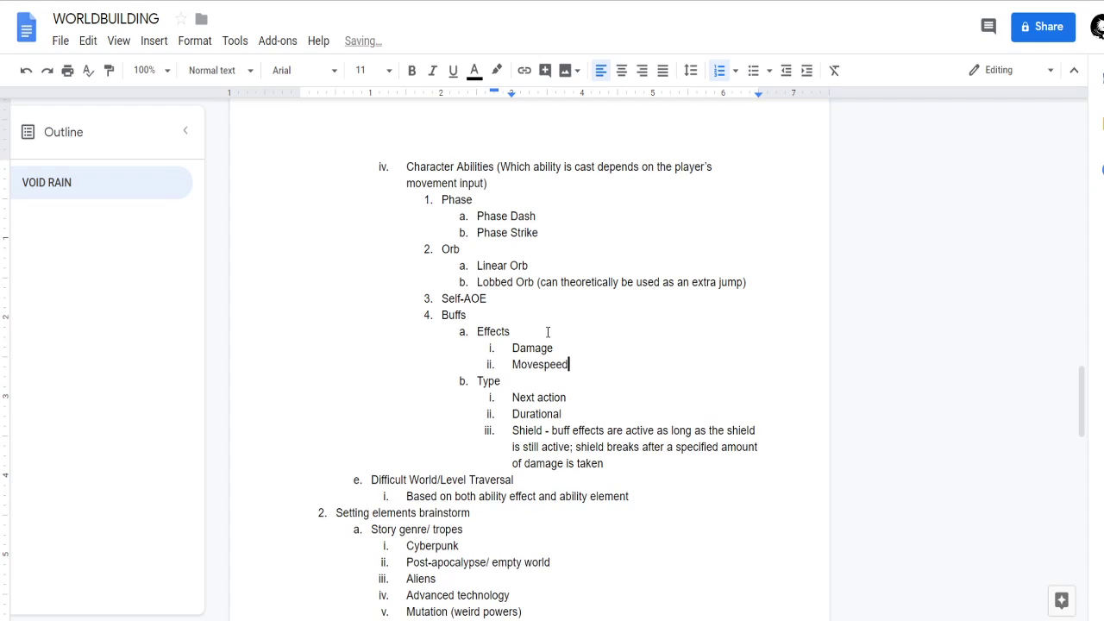
{"action": "key", "text": "Return"}
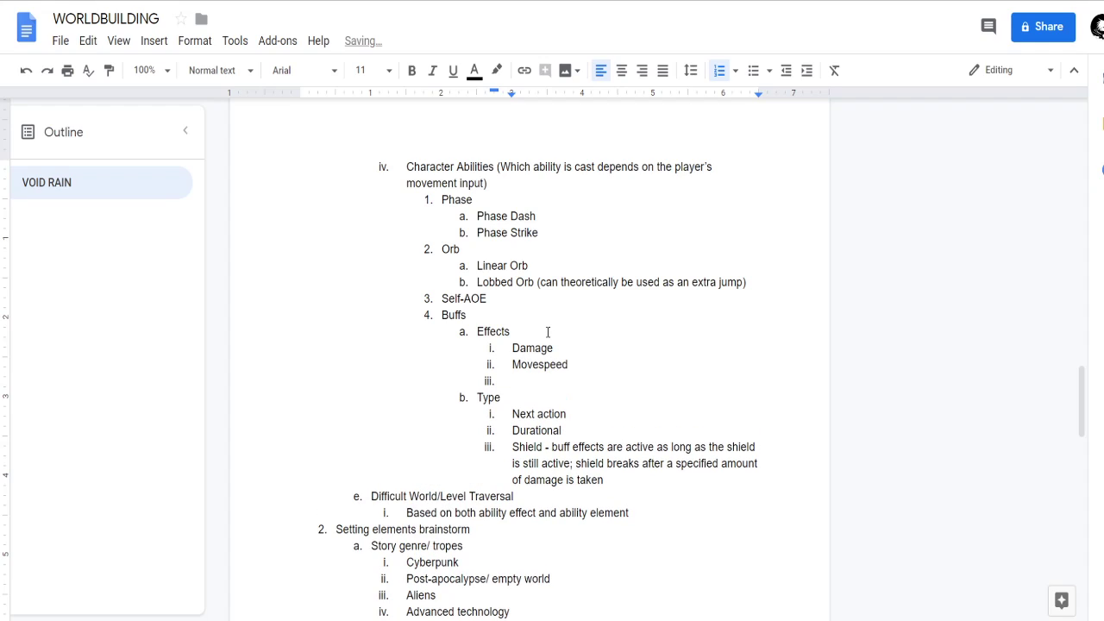
Insert "Attack speed" between Damage and Movespeed in the Effects list.
{"action": "key", "text": "Up"}
{"action": "key", "text": "Left"}
{"action": "key", "text": "Return"}
{"action": "type", "text": "Attack speed"}
Fill in the empty fourth item under Effects with "Invisibility".
{"action": "key", "text": "Down"}
{"action": "key", "text": "Down"}
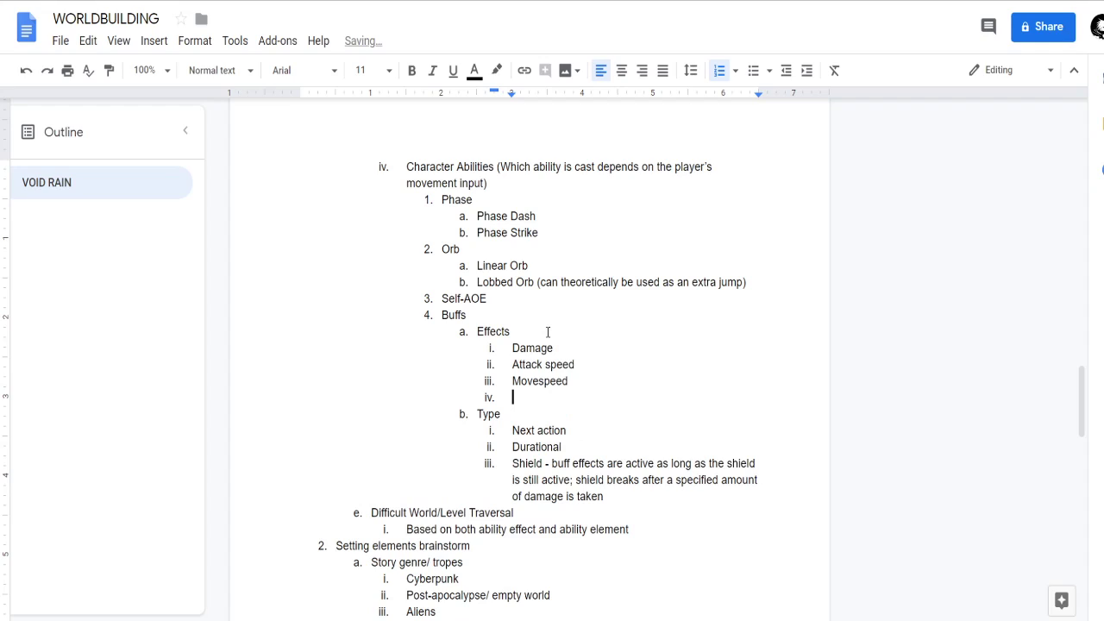
{"action": "type", "text": "invisibility"}
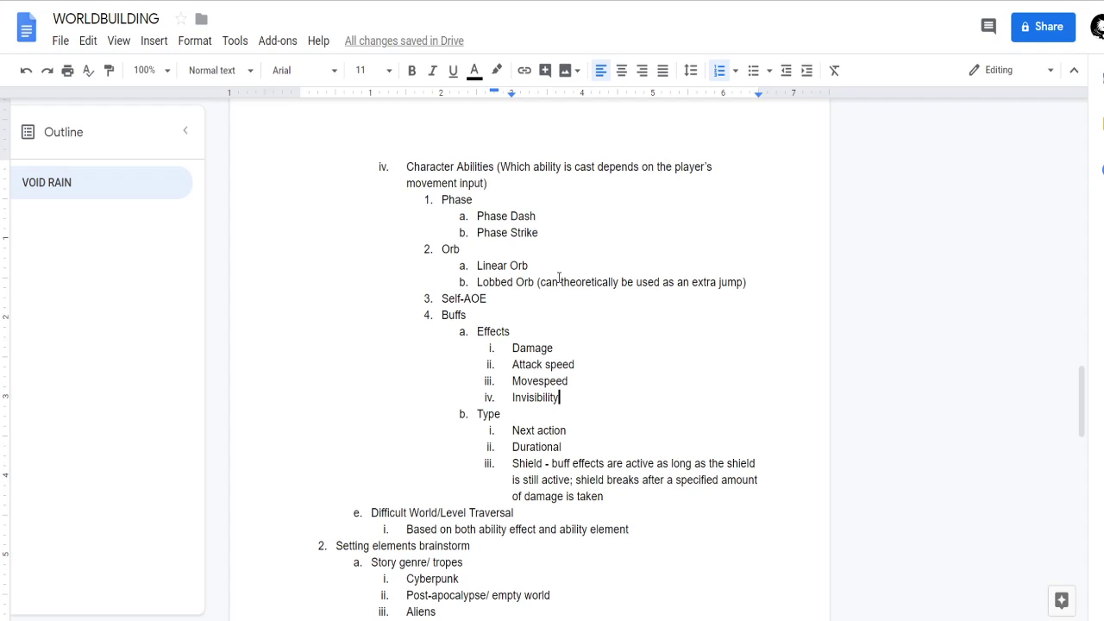
Review the Buffs effects and types against the Self-AOE and Phase entries in Character Abilities.
{"action": "scroll", "coordinate": [593, 378], "scroll_direction": "down", "scroll_amount": 2}
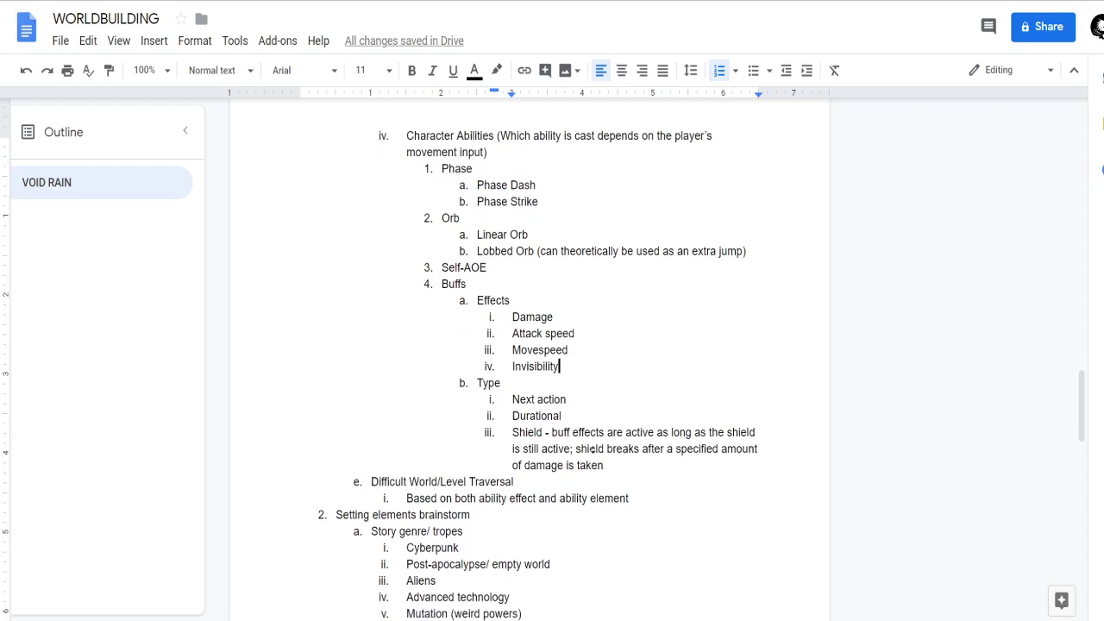
{"action": "scroll", "coordinate": [587, 372], "scroll_direction": "up", "scroll_amount": 1}
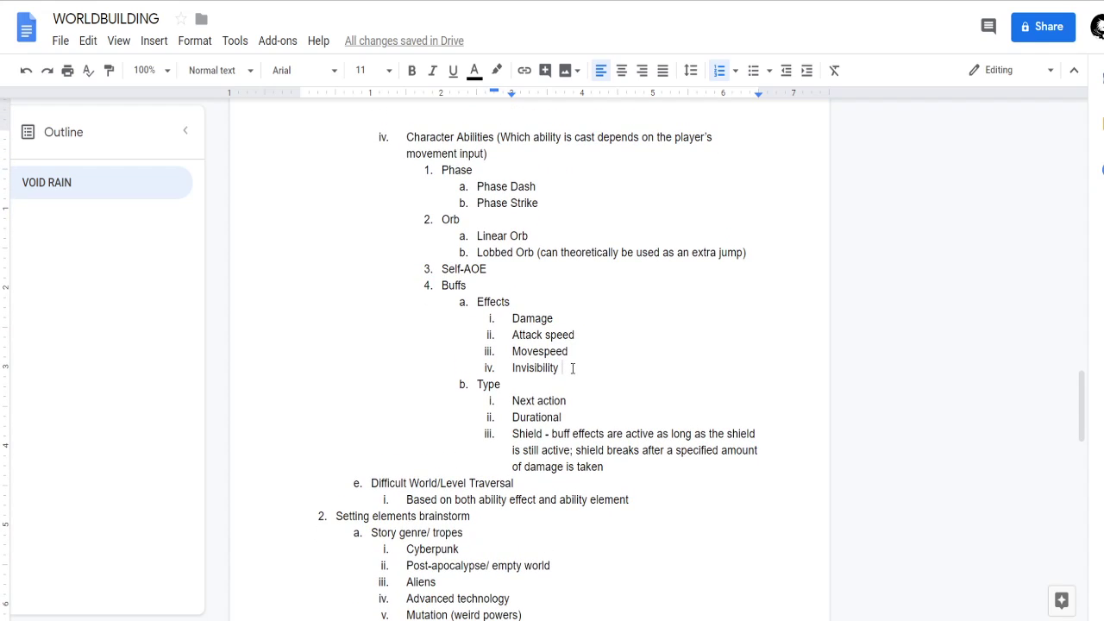
{"action": "scroll", "coordinate": [592, 383], "scroll_direction": "up", "scroll_amount": 1}
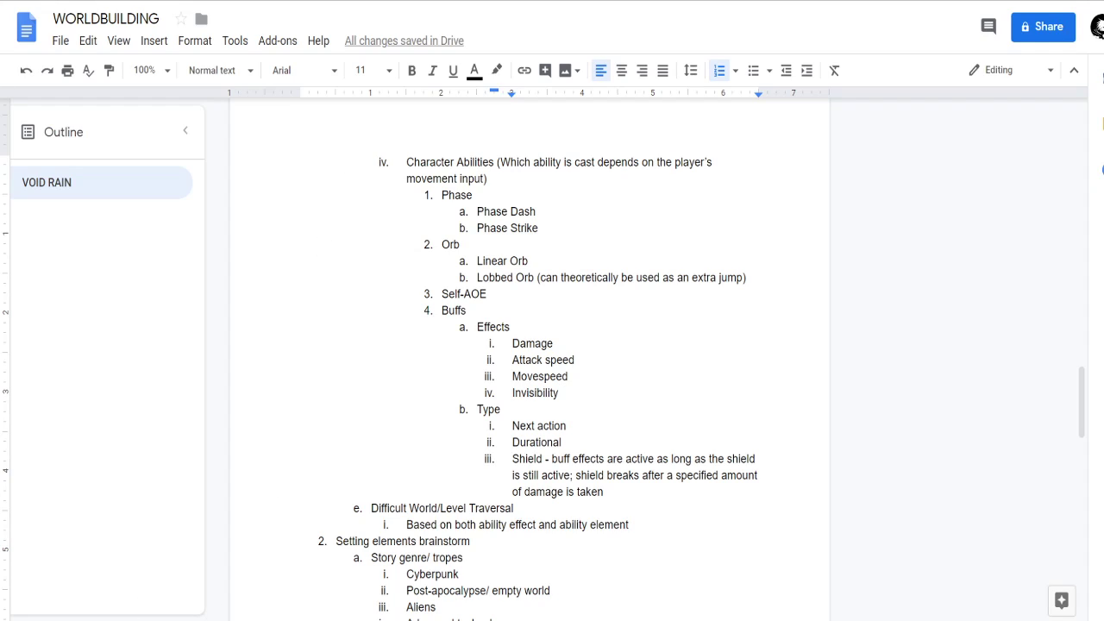
{"action": "left_click", "coordinate": [518, 298]}
{"action": "key", "text": "Down"}
{"action": "left_click", "coordinate": [556, 230]}
{"action": "left_click", "coordinate": [545, 213]}
Move the Phase item with its Phase Dash and Phase Strike sub-items to below Invisibility in the Buffs Effects list.
{"action": "left_click_drag", "start_coordinate": [549, 229], "coordinate": [416, 193]}
{"action": "key", "text": "ctrl+c"}
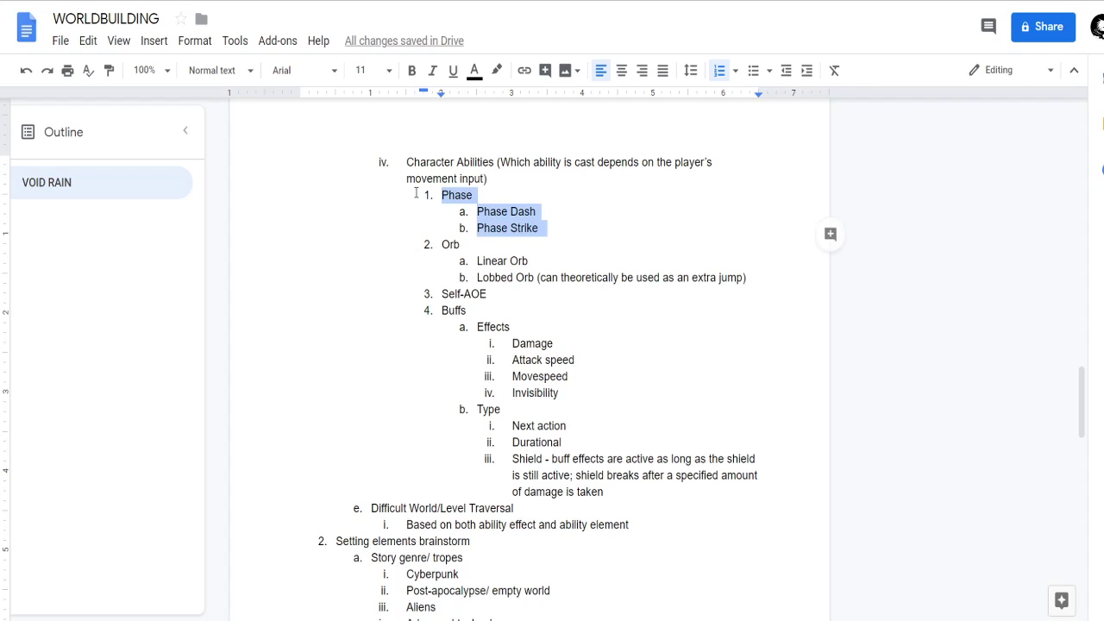
{"action": "key", "text": "BackSpace"}
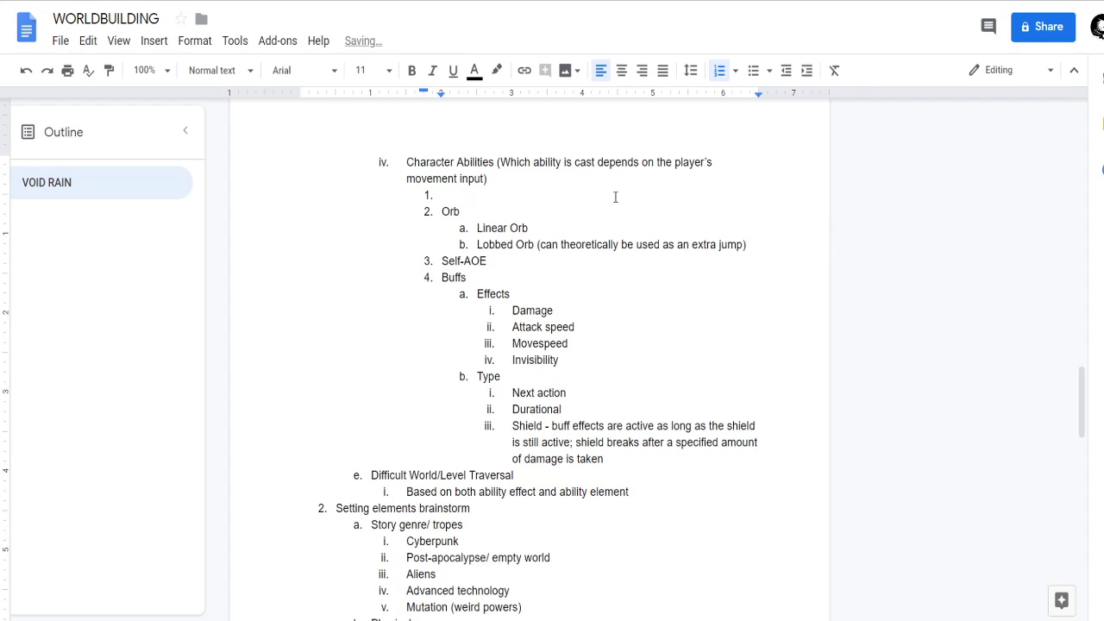
{"action": "key", "text": "Delete"}
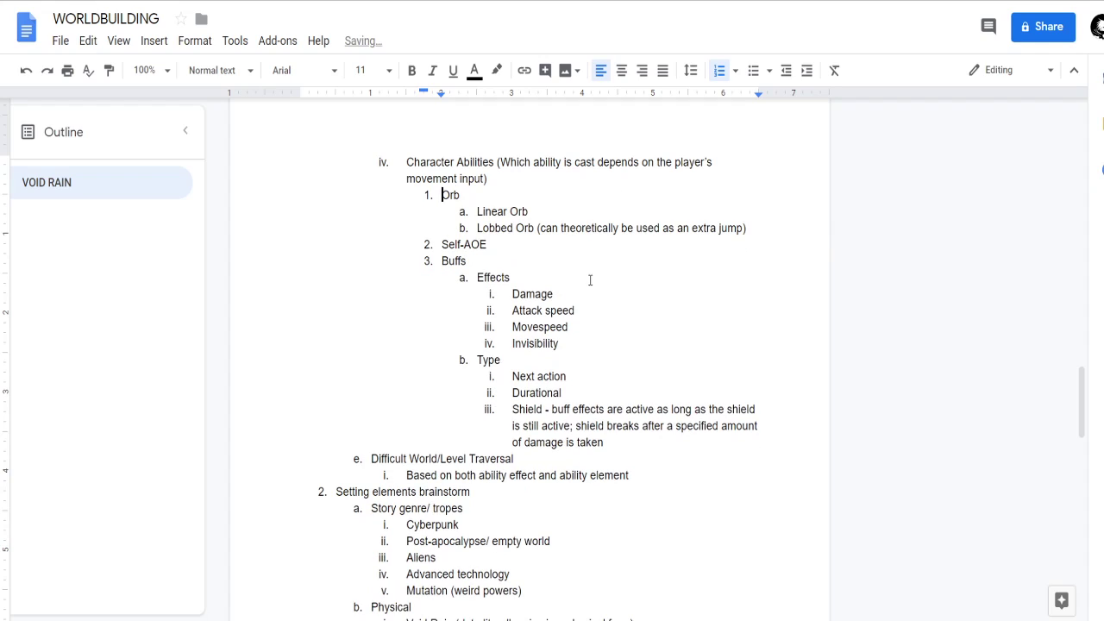
{"action": "left_click", "coordinate": [576, 340]}
{"action": "key", "text": "Return"}
{"action": "key", "text": "ctrl+v"}
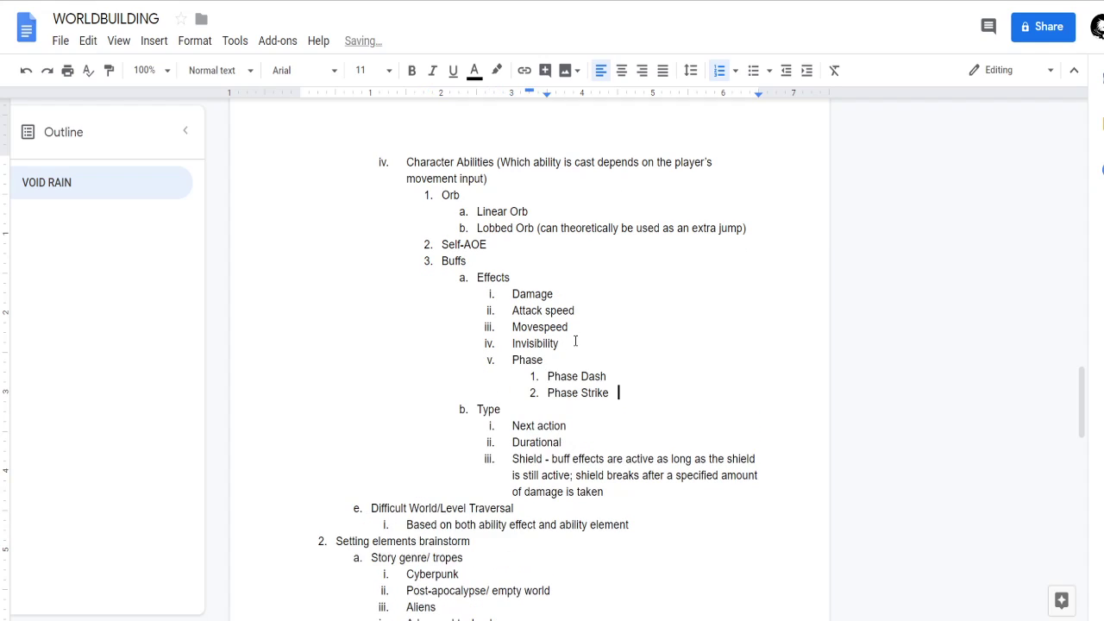
Delete the Phase Dash and Phase Strike sub-items from under Phase in the Buffs Effects list.
{"action": "left_click", "coordinate": [612, 376]}
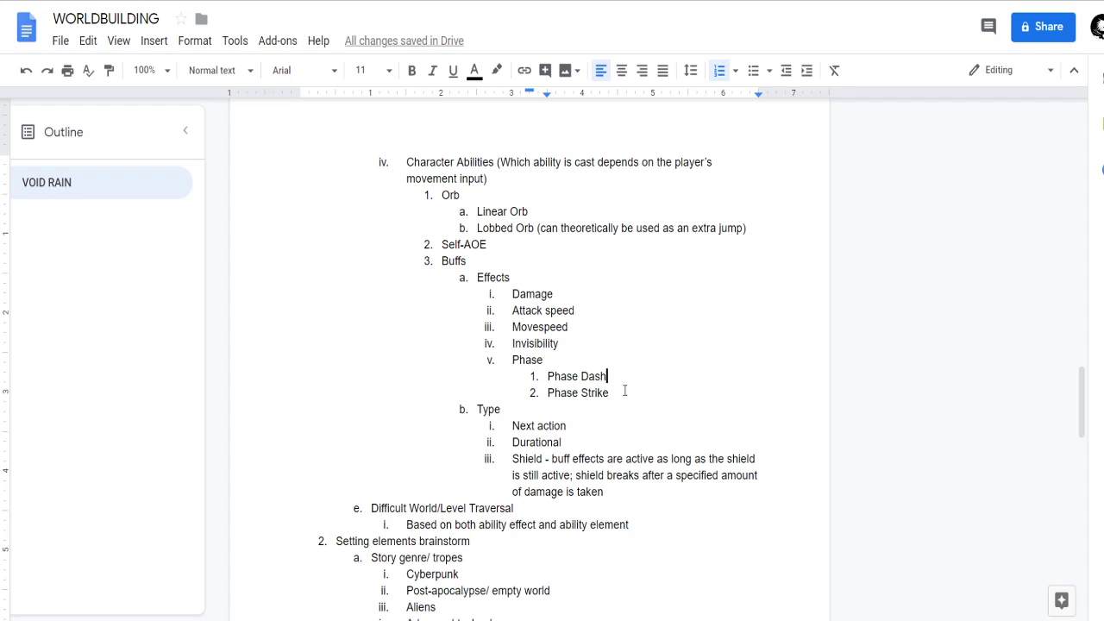
{"action": "left_click_drag", "start_coordinate": [623, 392], "coordinate": [529, 386]}
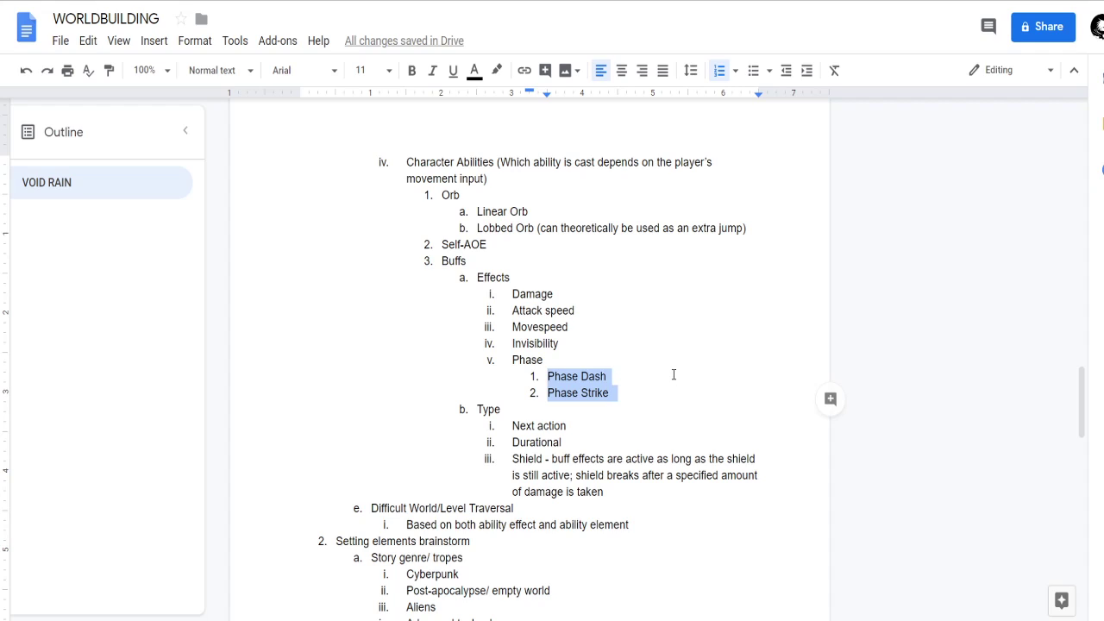
{"action": "key", "text": "BackSpace"}
{"action": "key", "text": "BackSpace"}
{"action": "key", "text": "BackSpace"}
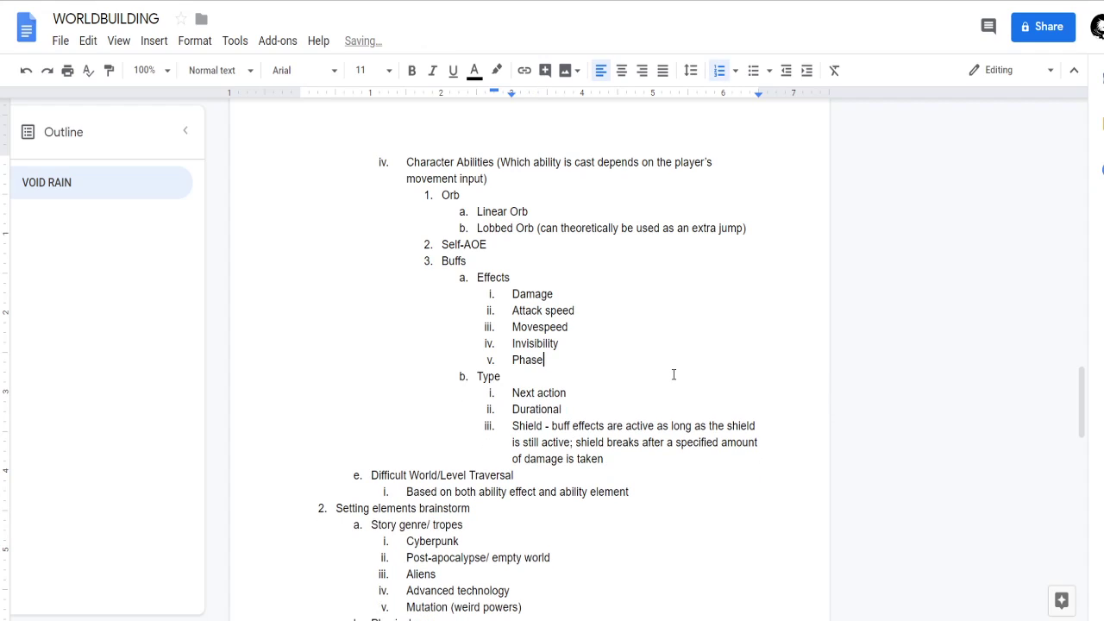
{"action": "scroll", "coordinate": [614, 402], "scroll_direction": "up", "scroll_amount": 1}
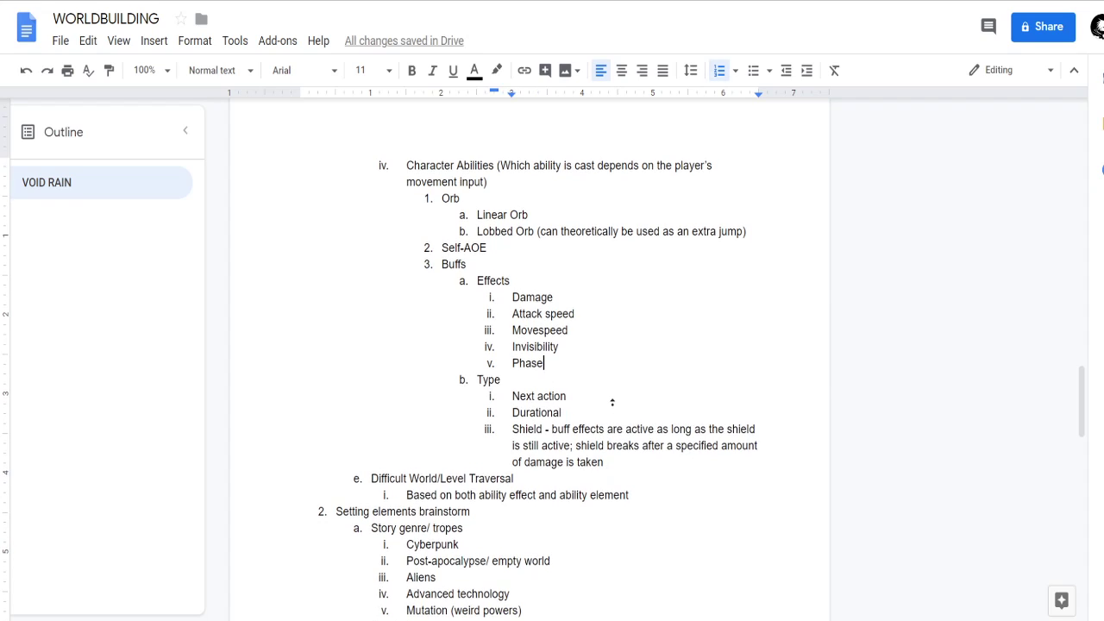
{"action": "left_click", "coordinate": [505, 255]}
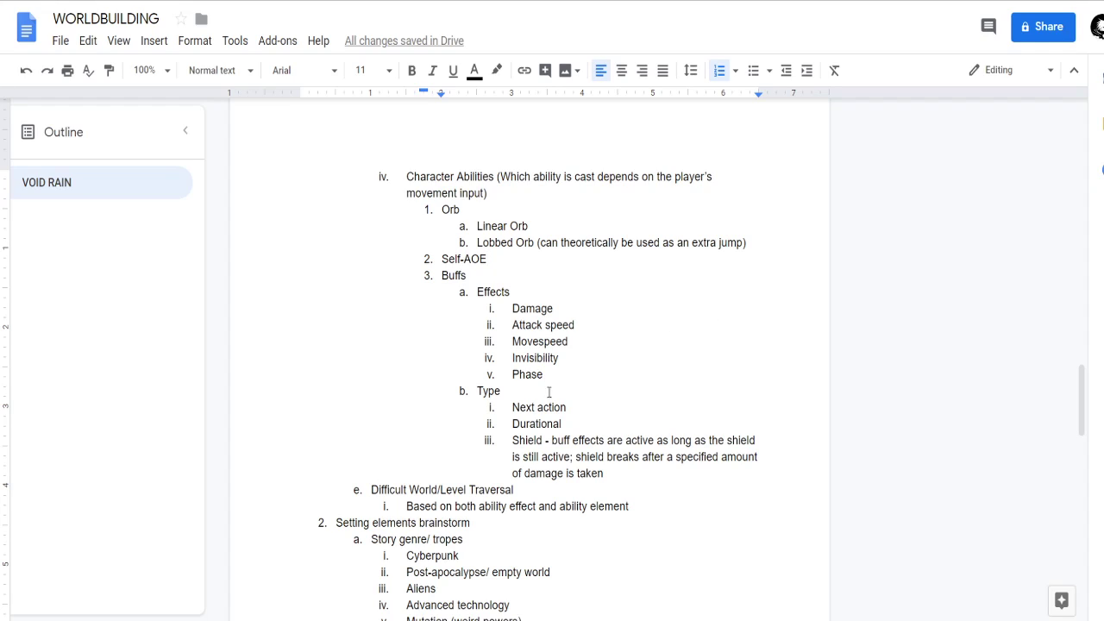
{"action": "left_click_drag", "start_coordinate": [544, 376], "coordinate": [495, 374]}
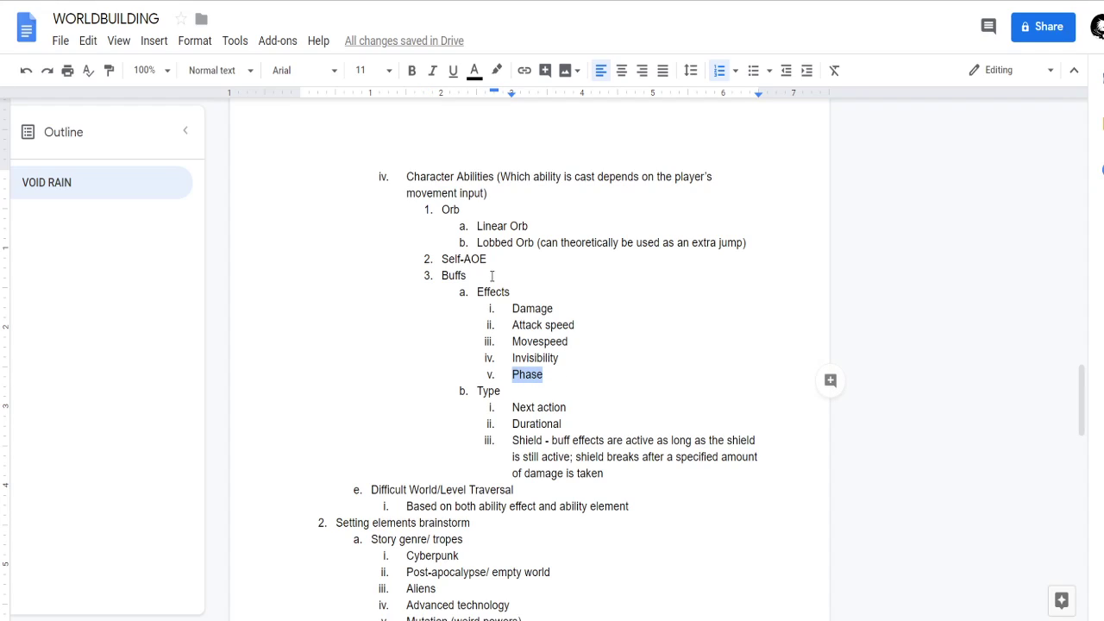
{"action": "left_click", "coordinate": [577, 373]}
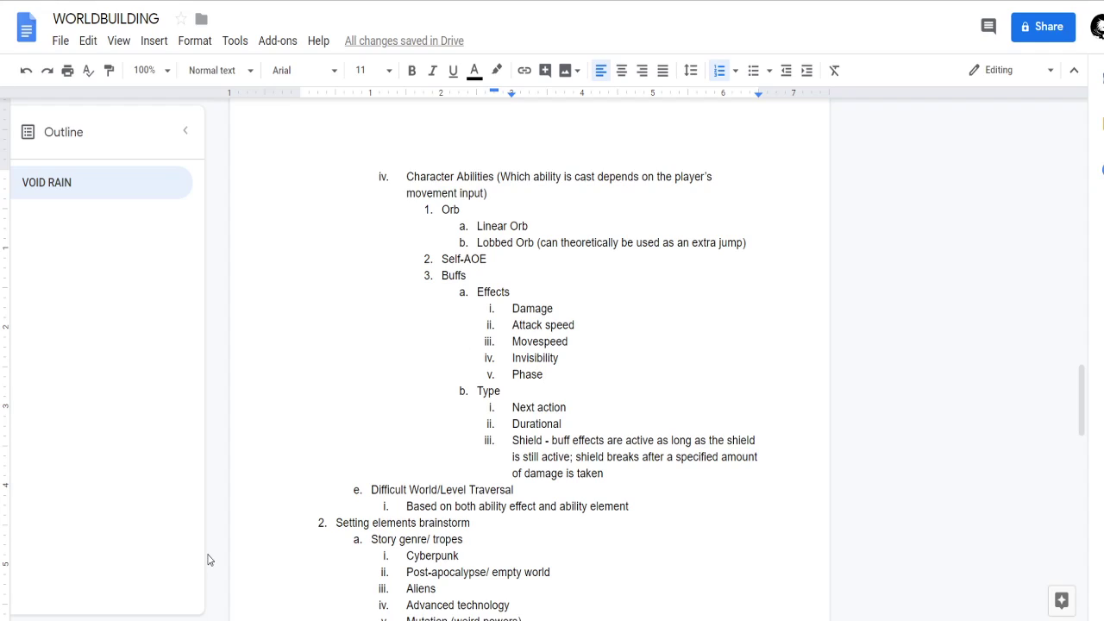
Rename the Effects heading under Buffs to "Buff Effects".
{"action": "left_click", "coordinate": [504, 277]}
{"action": "left_click", "coordinate": [521, 265]}
{"action": "left_click", "coordinate": [478, 292]}
{"action": "type", "text": "Buff"}
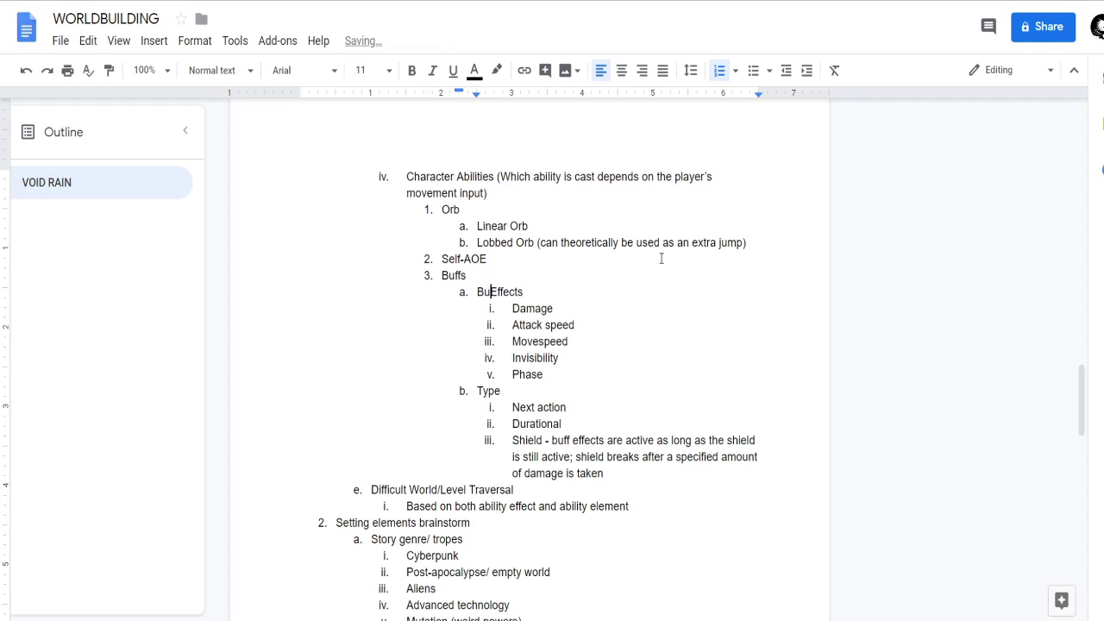
Insert a "Damage" item above Orb in Character Abilities and nest Orb and Self-AOE beneath it.
{"action": "left_click", "coordinate": [442, 210]}
{"action": "key", "text": "Return"}
{"action": "type", "text": "Damage"}
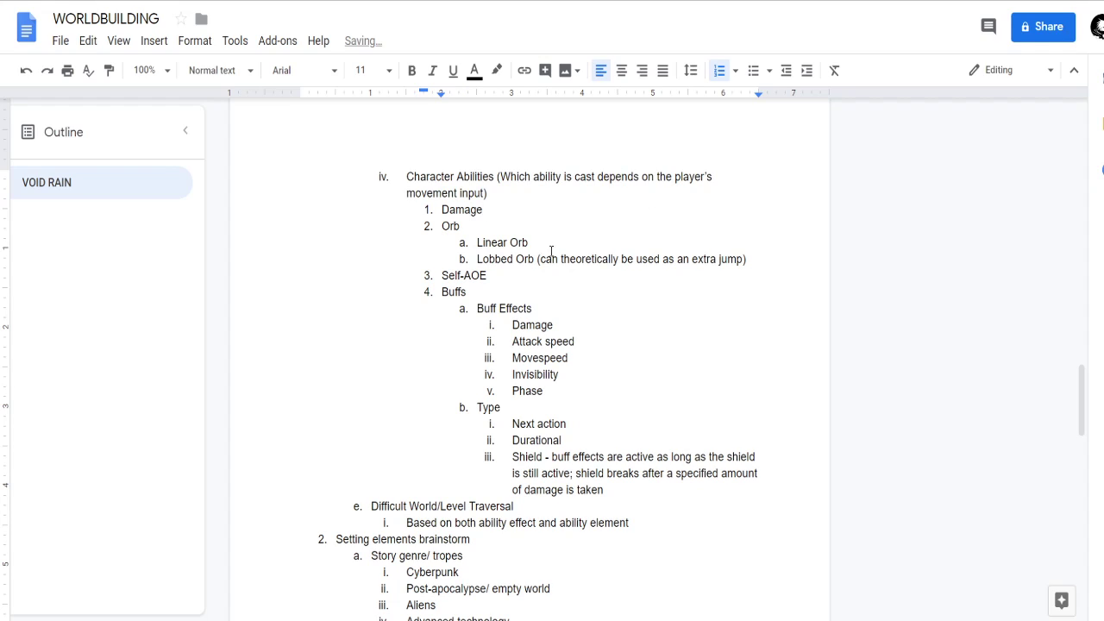
{"action": "left_click_drag", "start_coordinate": [489, 276], "coordinate": [438, 233]}
{"action": "key", "text": "Tab"}
{"action": "left_click", "coordinate": [541, 295]}
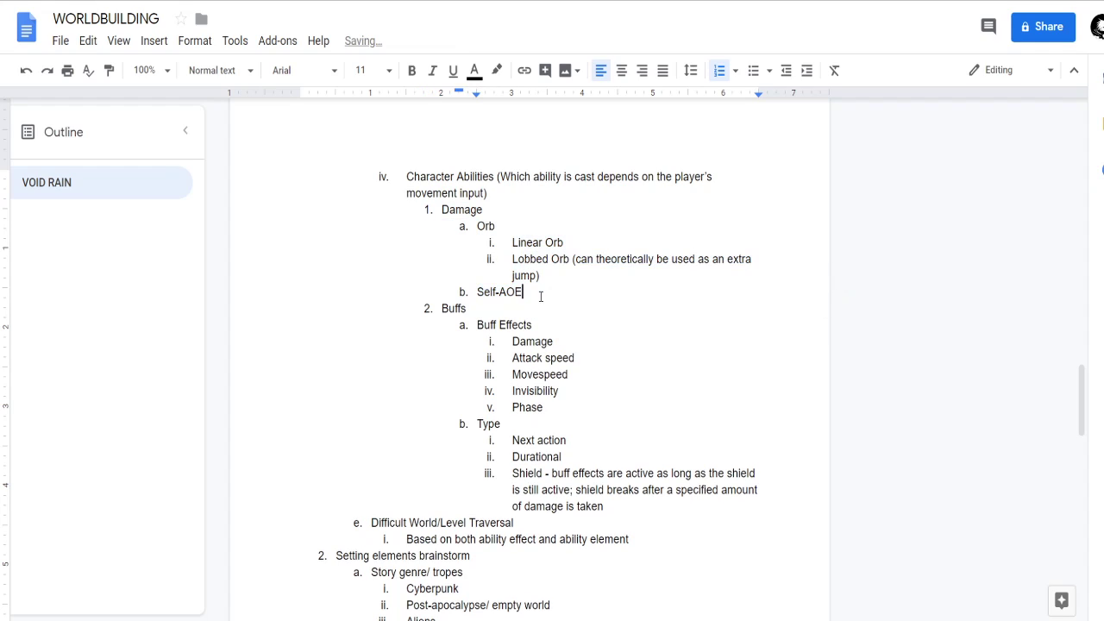
Shorten the Self-AOE item under Damage to "AOE".
{"action": "left_click", "coordinate": [502, 292]}
{"action": "key", "text": "BackSpace"}
{"action": "key", "text": "ctrl+BackSpace"}
Insert a "Delivery types" item above Orb in the Damage list.
{"action": "key", "text": "Right"}
{"action": "key", "text": "Up"}
{"action": "key", "text": "Up"}
{"action": "key", "text": "Up"}
{"action": "key", "text": "Up"}
{"action": "key", "text": "Return"}
{"action": "key", "text": "Up"}
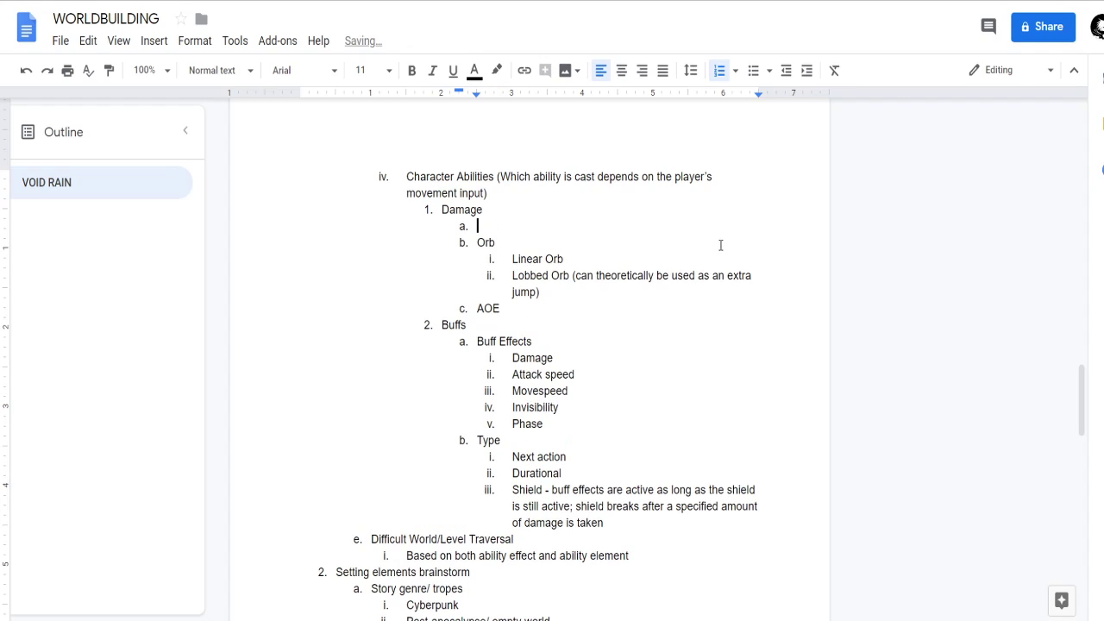
{"action": "type", "text": "Delivery types"}
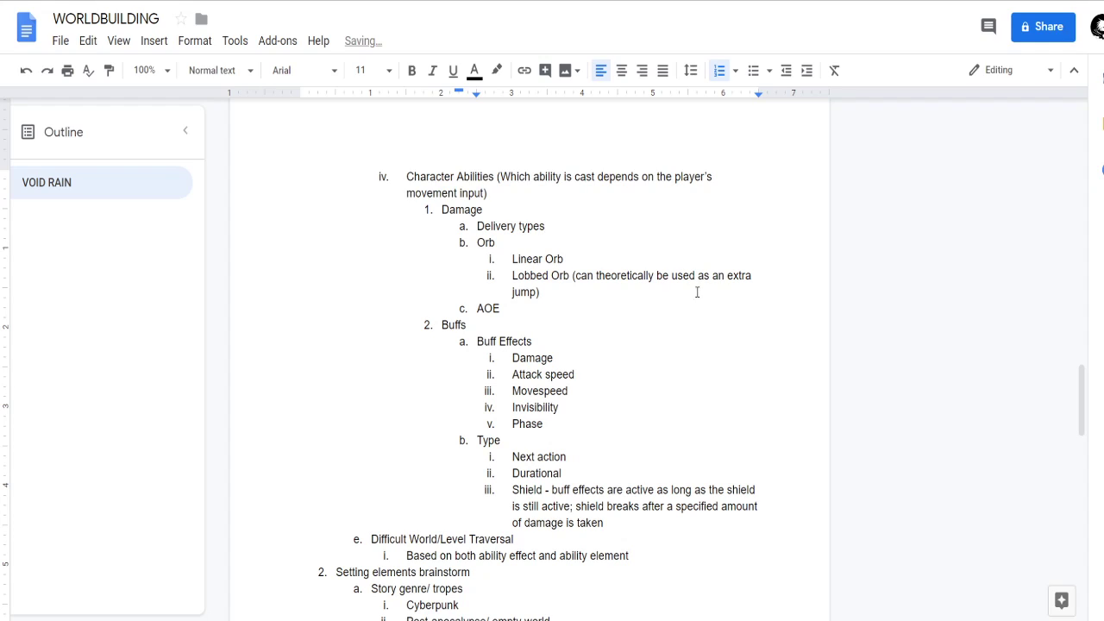
Rename the Type heading under Buffs to "Buff types" and make the other heading read "Buff effects" in lowercase.
{"action": "left_click", "coordinate": [477, 440]}
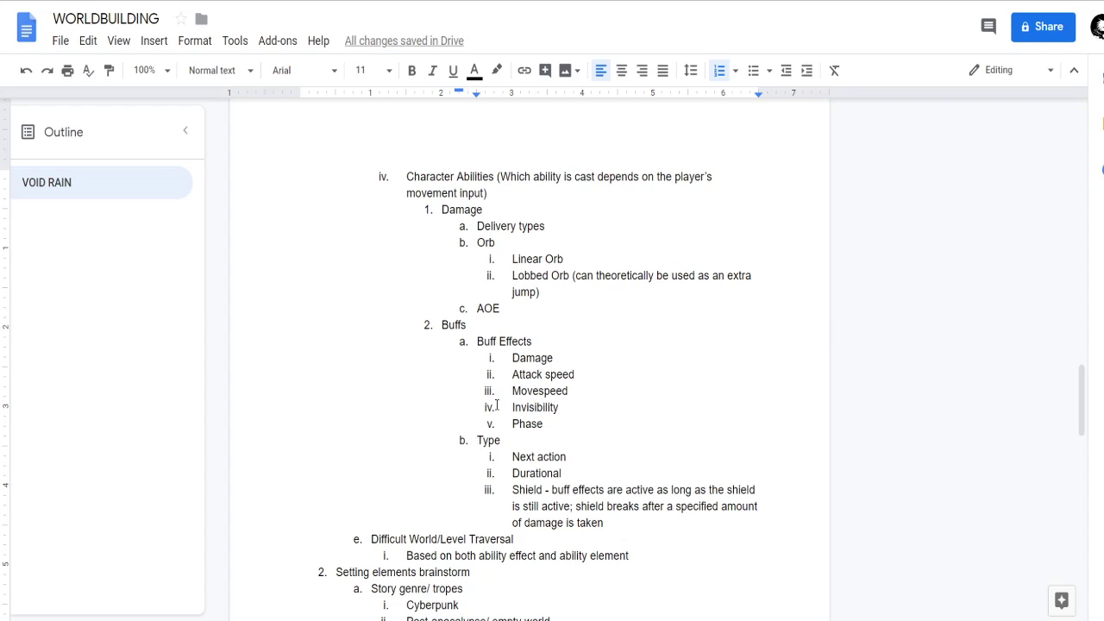
{"action": "type", "text": "Buff"}
{"action": "key", "text": "BackSpace"}
{"action": "key", "text": "BackSpace"}
{"action": "key", "text": "BackSpace"}
{"action": "key", "text": "BackSpace"}
{"action": "type", "text": "type"}
{"action": "key", "text": "BackSpace"}
{"action": "key", "text": "BackSpace"}
{"action": "key", "text": "BackSpace"}
{"action": "key", "text": "BackSpace"}
{"action": "type", "text": "types"}
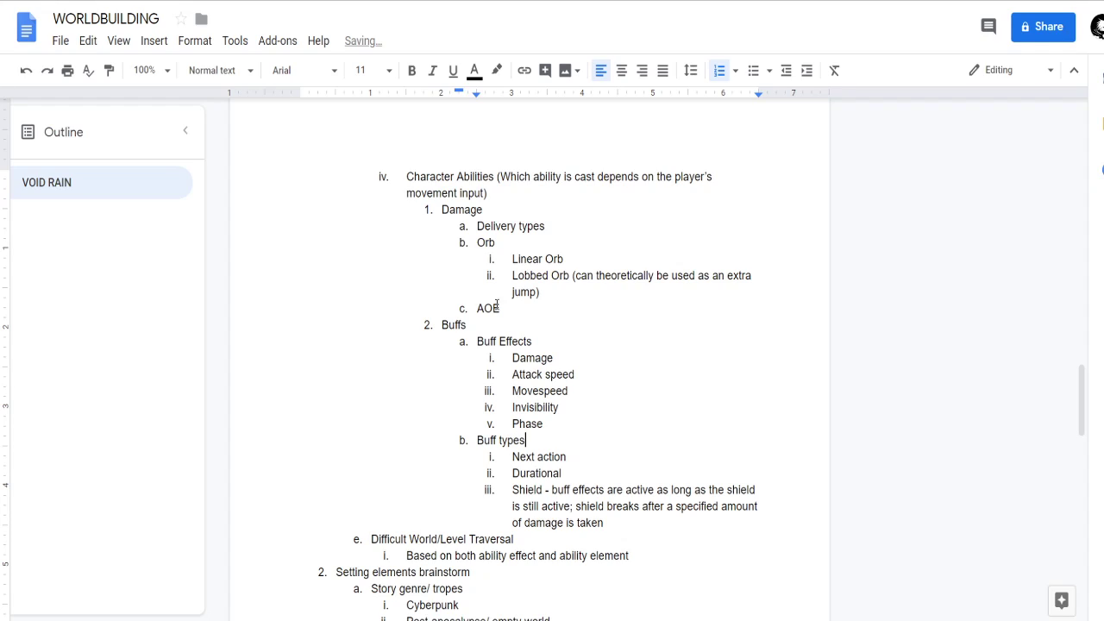
{"action": "left_click", "coordinate": [507, 342]}
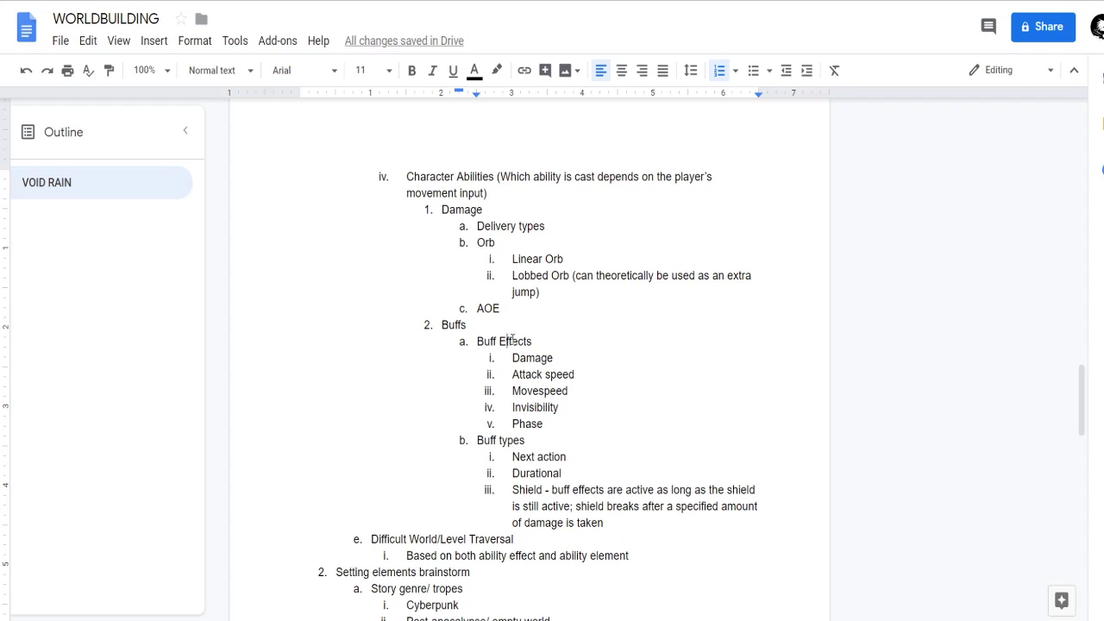
{"action": "key", "text": "BackSpace"}
{"action": "type", "text": "e"}
Nest Orb, its sub-items and AOE one level deeper under Delivery types.
{"action": "left_click", "coordinate": [547, 226]}
{"action": "left_click", "coordinate": [524, 244]}
{"action": "left_click_drag", "start_coordinate": [500, 307], "coordinate": [466, 241]}
{"action": "key", "text": "Tab"}
{"action": "left_click", "coordinate": [581, 242]}
{"action": "left_click", "coordinate": [613, 258]}
Add the sub-items "Centered on self" and "Centered on orb" under AOE.
{"action": "left_click", "coordinate": [556, 311]}
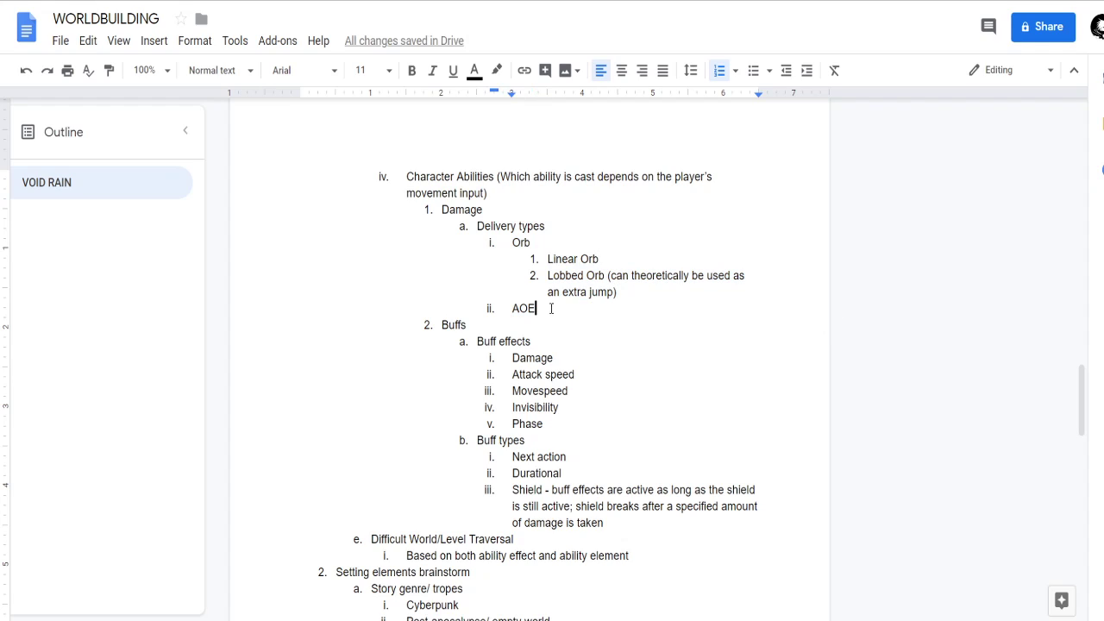
{"action": "key", "text": "Return"}
{"action": "key", "text": "Tab"}
{"action": "type", "text": "centered on self"}
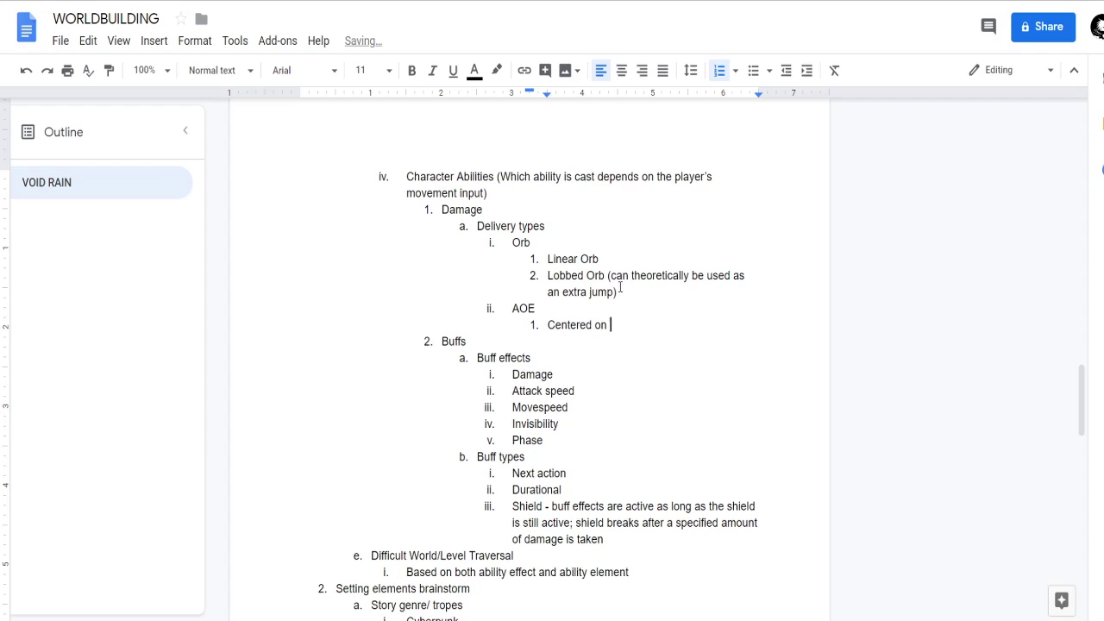
{"action": "key", "text": "Return"}
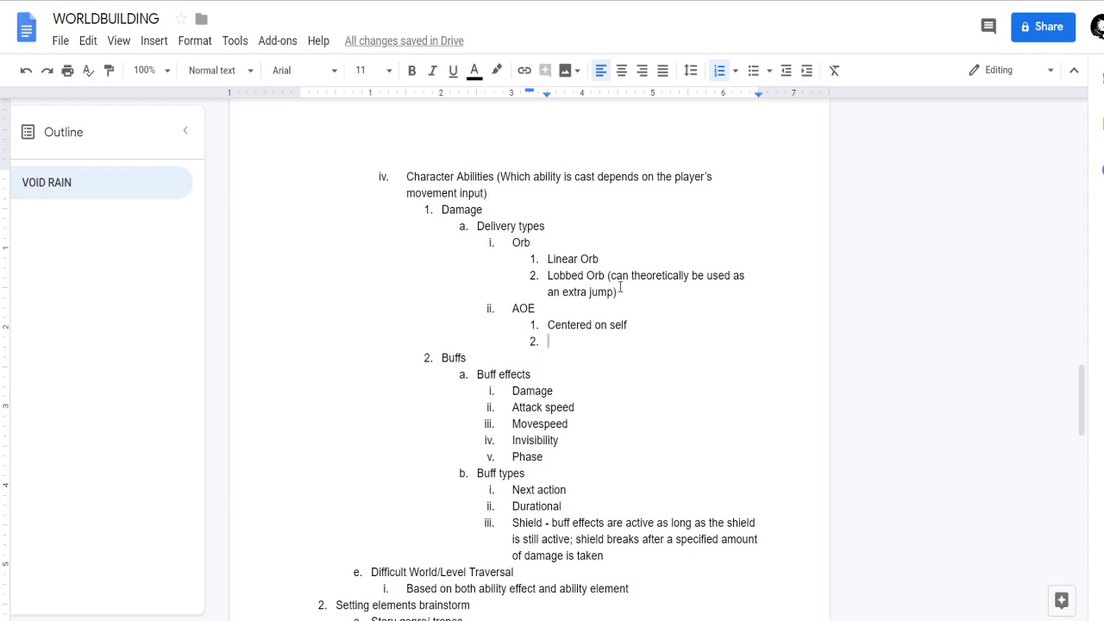
{"action": "type", "text": "centered o"}
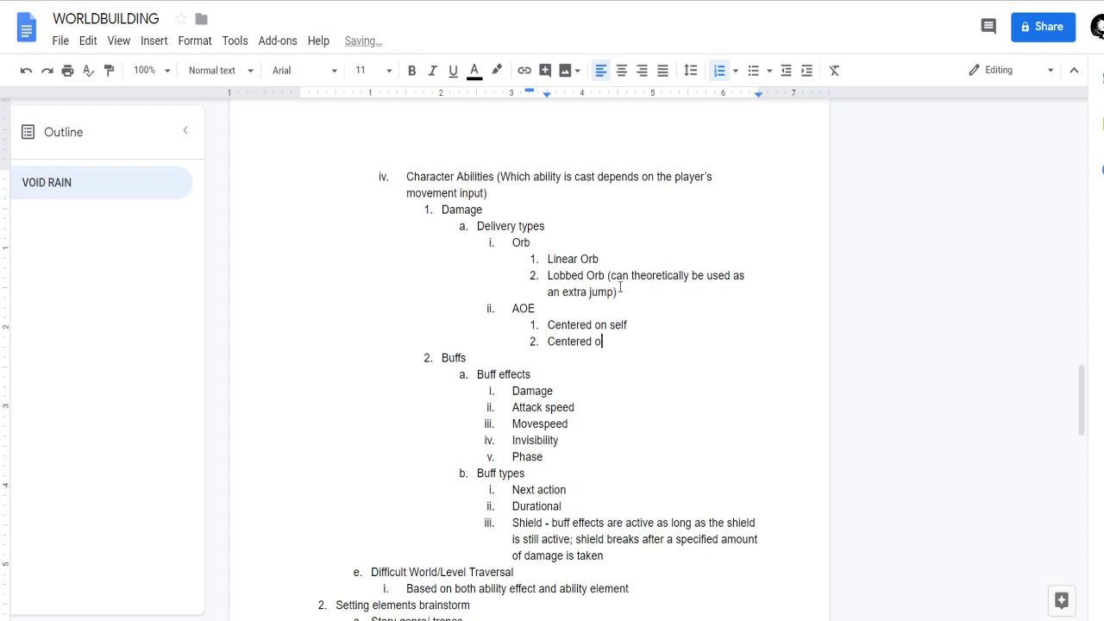
{"action": "type", "text": "n cast"}
{"action": "key", "text": "ctrl+BackSpace"}
{"action": "type", "text": "orb"}
Add a "Damage effects" item after Delivery types at the same list level.
{"action": "key", "text": "Return"}
{"action": "key", "text": "shift+Tab"}
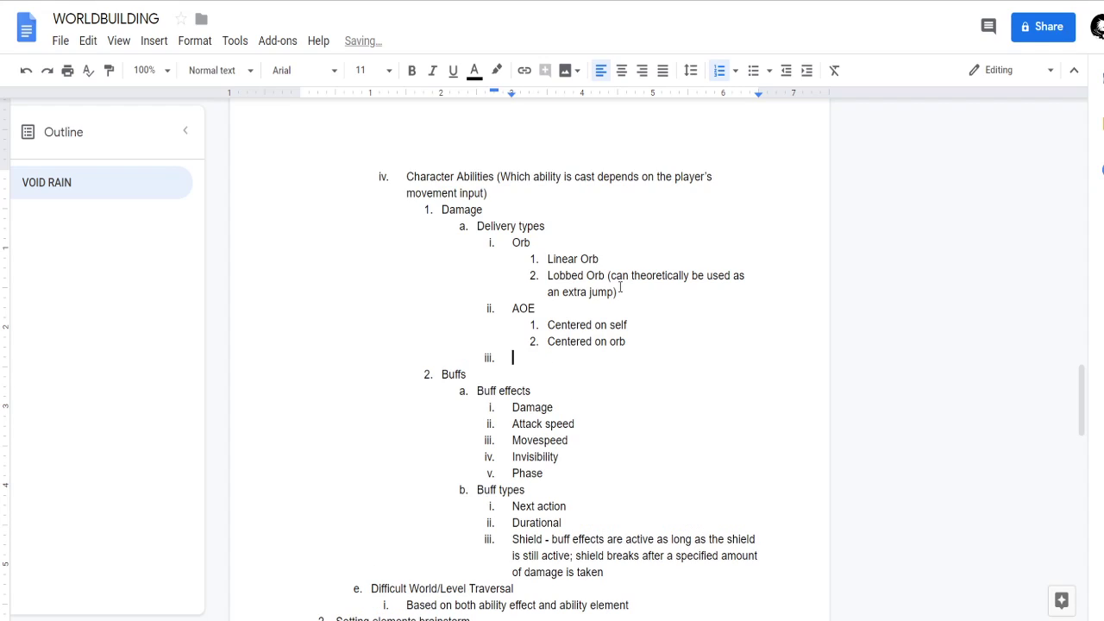
{"action": "key", "text": "shift+Tab"}
{"action": "type", "text": "Effect"}
{"action": "key", "text": "ctrl+BackSpace"}
{"action": "type", "text": "Damage effects"}
Add "Disables" under Damage effects with the sub-items "Stun" and "Slow".
{"action": "key", "text": "Return"}
{"action": "key", "text": "Tab"}
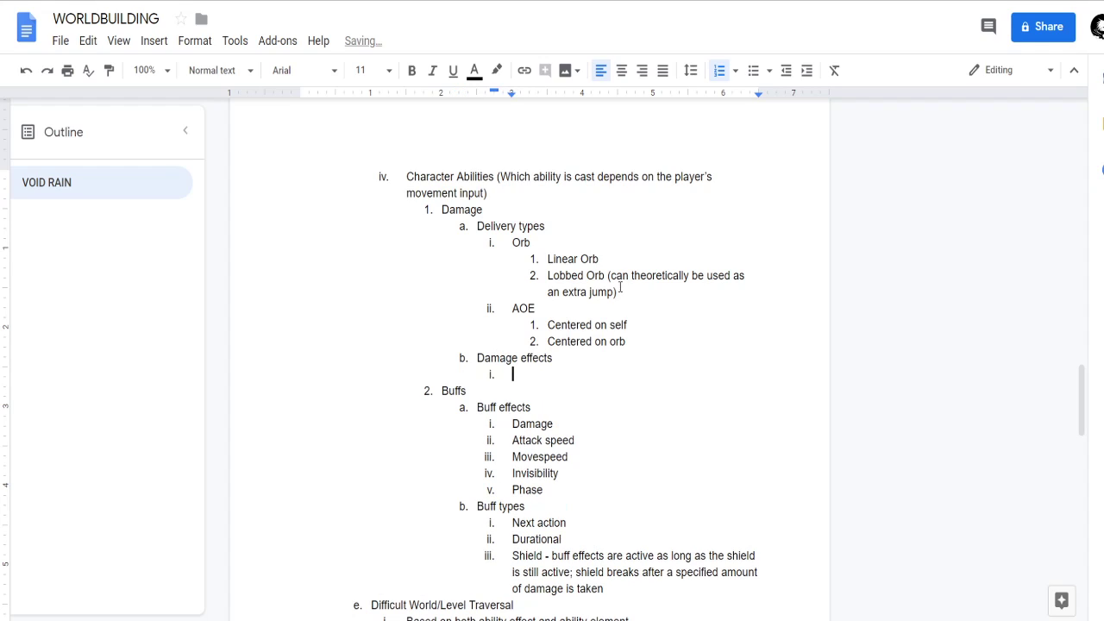
{"action": "type", "text": "Disables"}
{"action": "key", "text": "Return"}
{"action": "key", "text": "Tab"}
{"action": "type", "text": "Stun"}
{"action": "key", "text": "Return"}
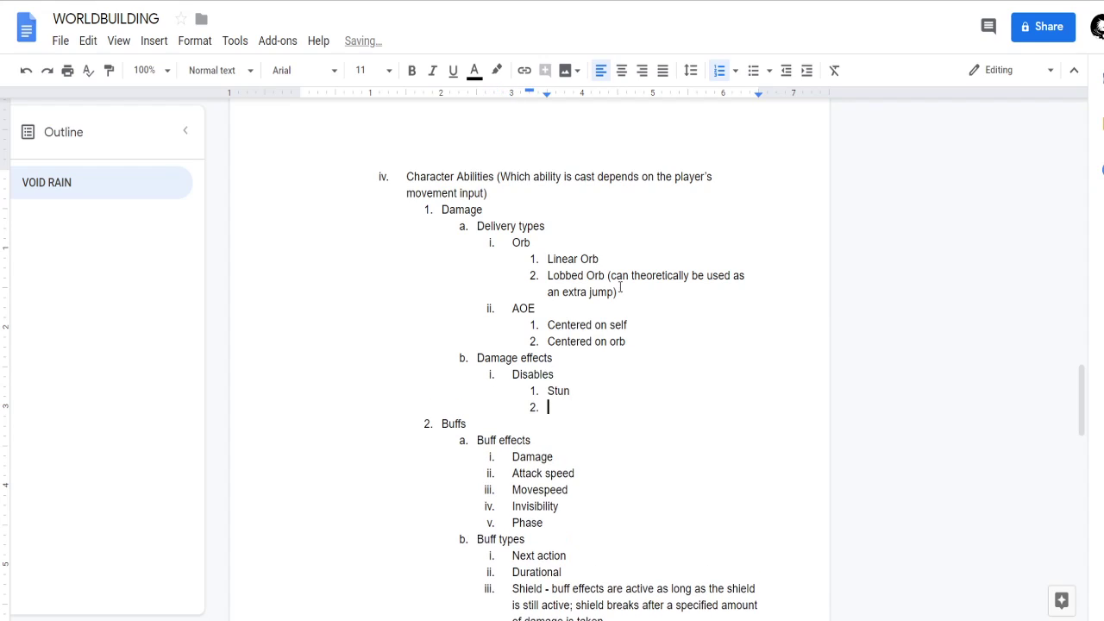
{"action": "type", "text": "Slow"}
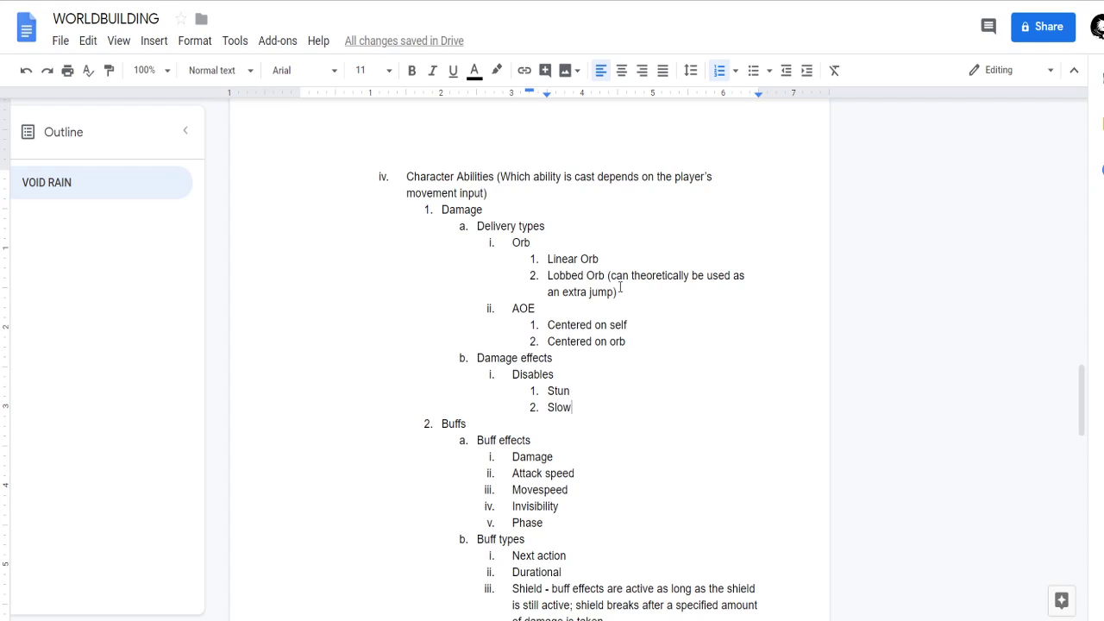
Add an empty second item after Disables in the Damage effects list.
{"action": "key", "text": "Return"}
{"action": "key", "text": "shift+Tab"}
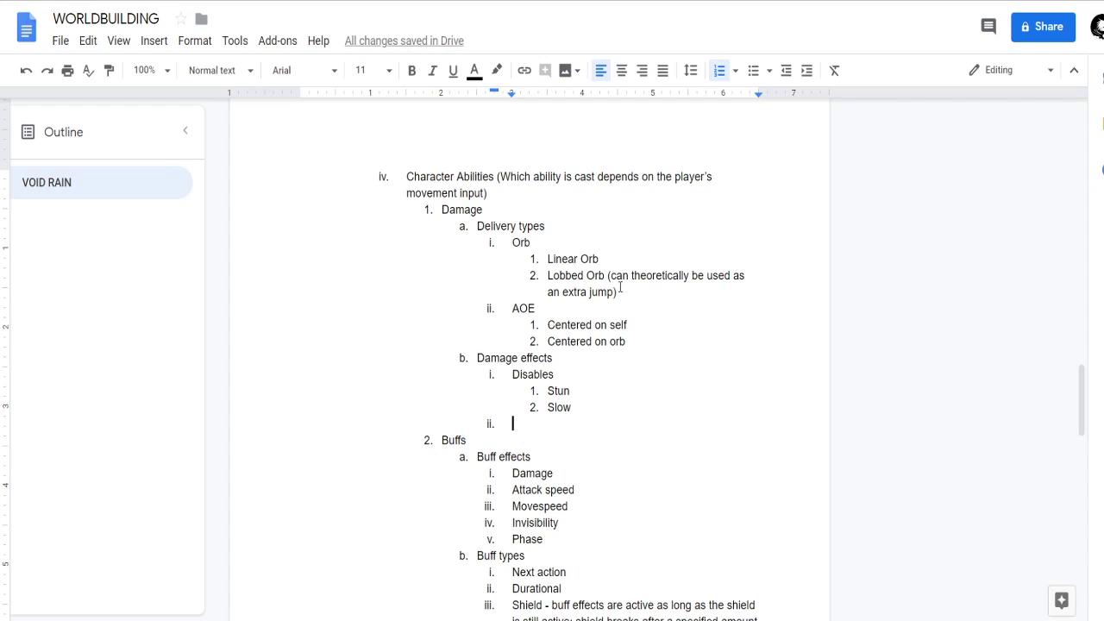
{"action": "key", "text": "Up"}
{"action": "key", "text": "Up"}
{"action": "key", "text": "Up"}
Review the Data mechanics and Abilities sections above Character Abilities.
{"action": "scroll", "coordinate": [500, 457], "scroll_direction": "up", "scroll_amount": 5}
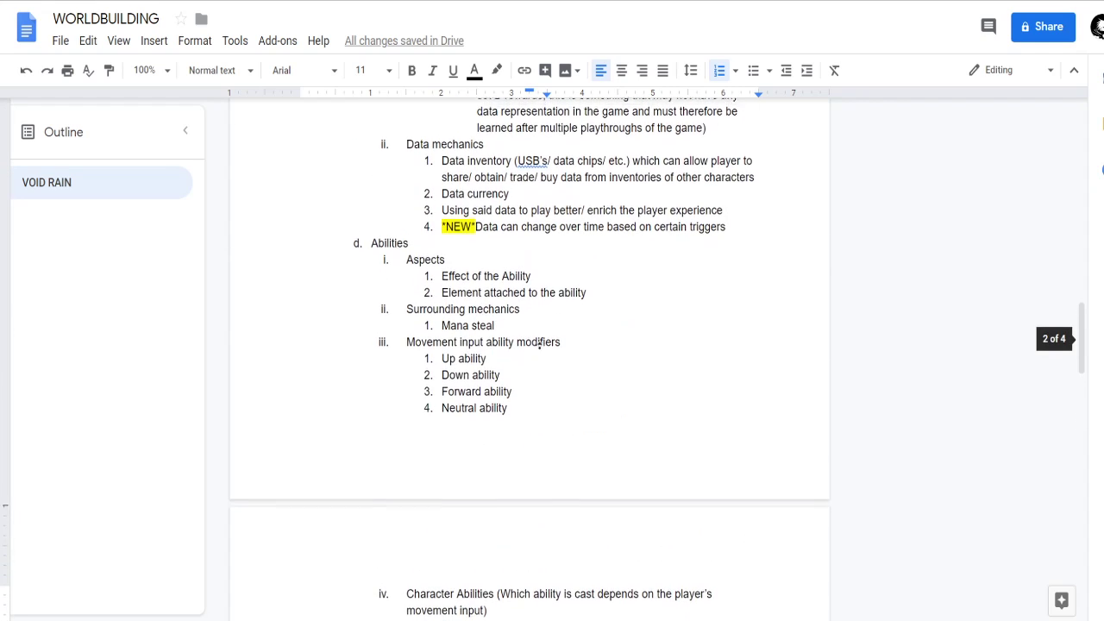
{"action": "scroll", "coordinate": [540, 328], "scroll_direction": "up", "scroll_amount": 5}
{"action": "scroll", "coordinate": [552, 337], "scroll_direction": "down", "scroll_amount": 4}
{"action": "left_click", "coordinate": [570, 353]}
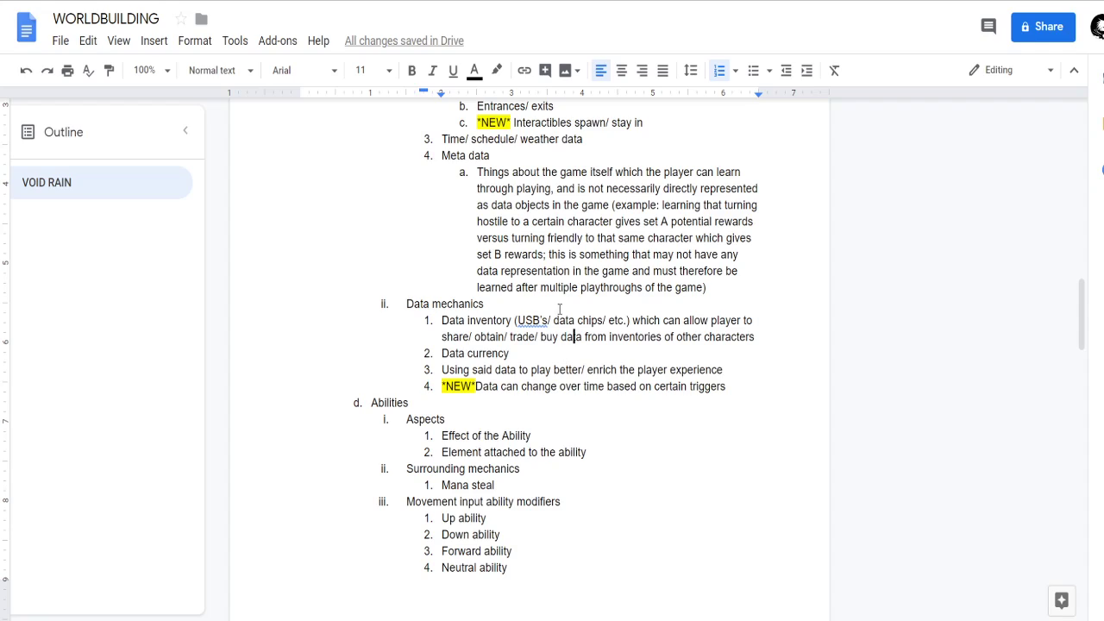
{"action": "left_click", "coordinate": [589, 320]}
{"action": "left_click", "coordinate": [568, 369]}
{"action": "left_click", "coordinate": [570, 386]}
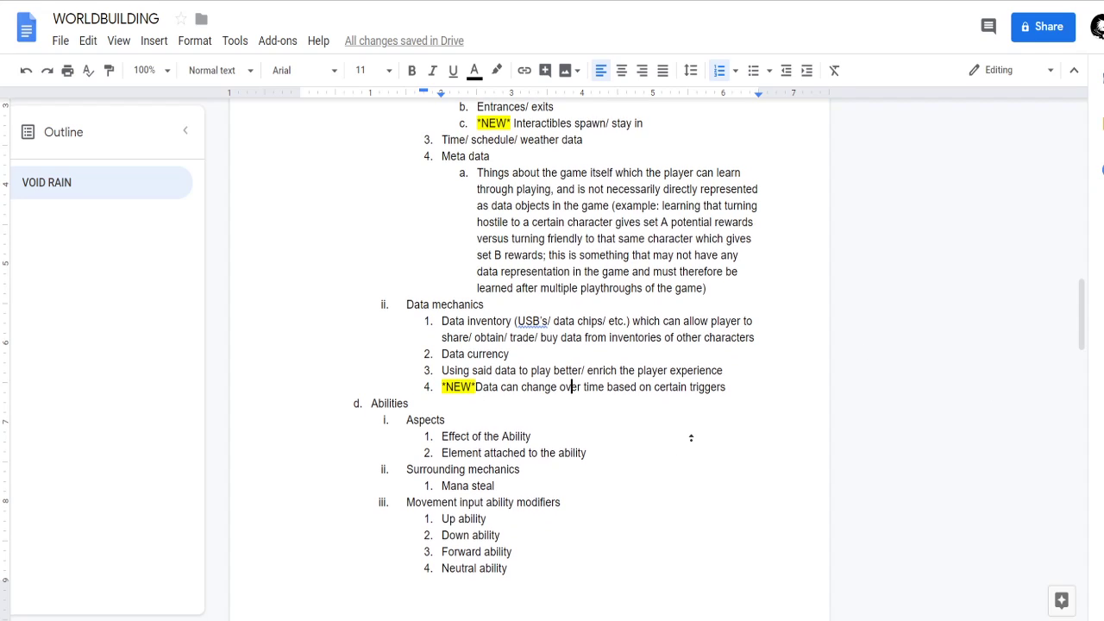
Read through the To-do list and the *NEW* notes on Regenerating Elites/ Bosses, Pseudo-Immortal Characters and Handling data.
{"action": "scroll", "coordinate": [690, 436], "scroll_direction": "up", "scroll_amount": 2}
{"action": "scroll", "coordinate": [691, 415], "scroll_direction": "up", "scroll_amount": 5}
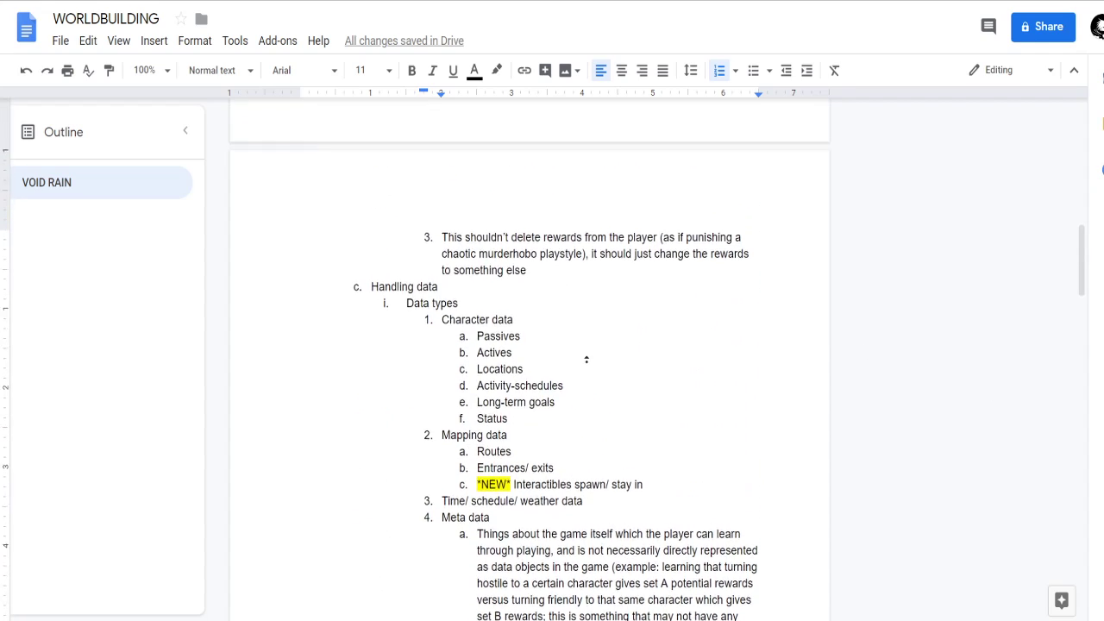
{"action": "scroll", "coordinate": [592, 422], "scroll_direction": "down", "scroll_amount": 1}
{"action": "scroll", "coordinate": [599, 351], "scroll_direction": "up", "scroll_amount": 5}
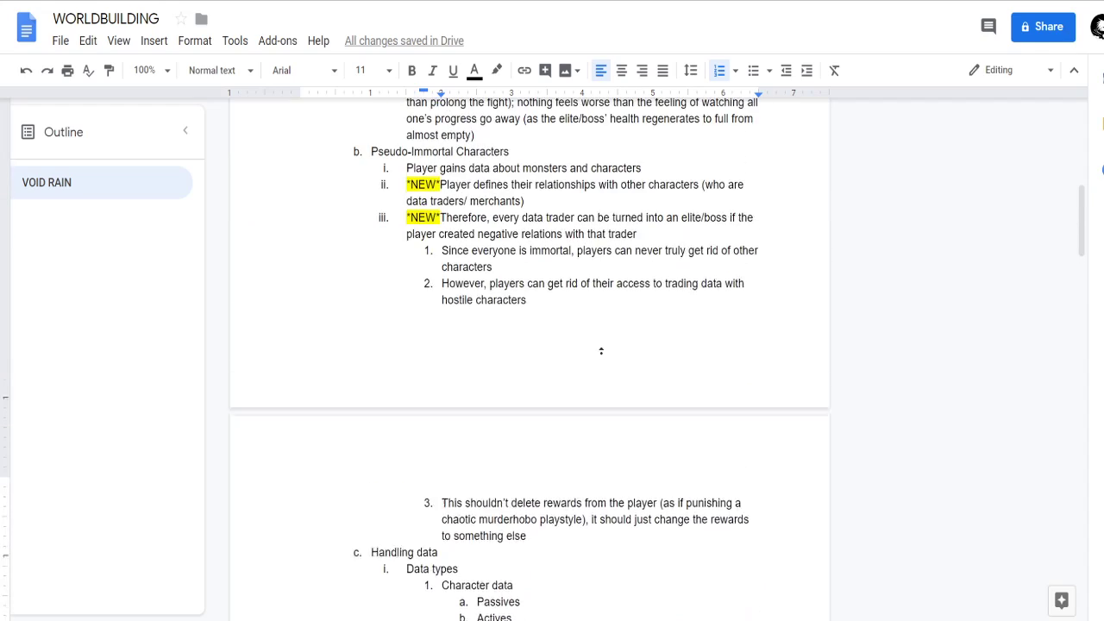
{"action": "scroll", "coordinate": [602, 353], "scroll_direction": "up", "scroll_amount": 4}
{"action": "scroll", "coordinate": [597, 414], "scroll_direction": "down", "scroll_amount": 3}
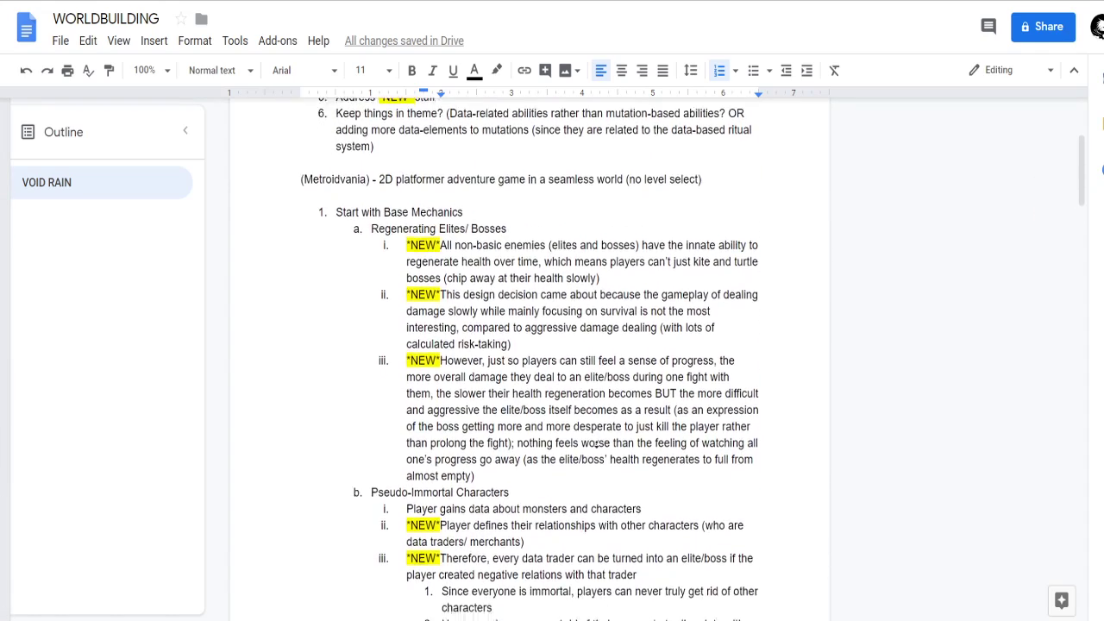
{"action": "scroll", "coordinate": [597, 431], "scroll_direction": "down", "scroll_amount": 3}
{"action": "scroll", "coordinate": [598, 385], "scroll_direction": "up", "scroll_amount": 2}
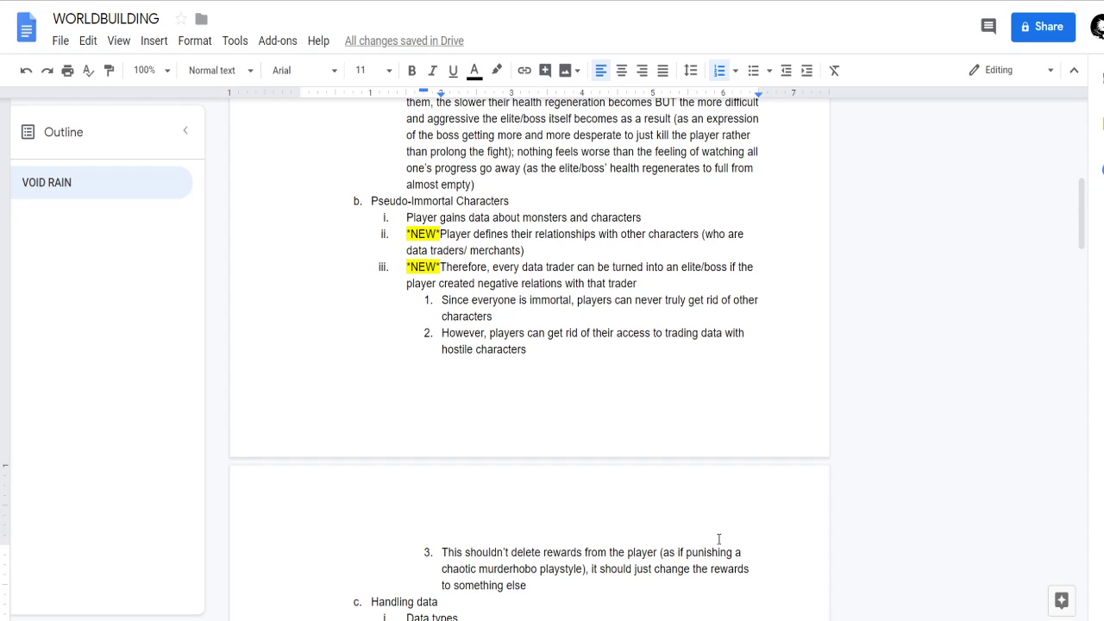
{"action": "scroll", "coordinate": [483, 276], "scroll_direction": "up", "scroll_amount": 5}
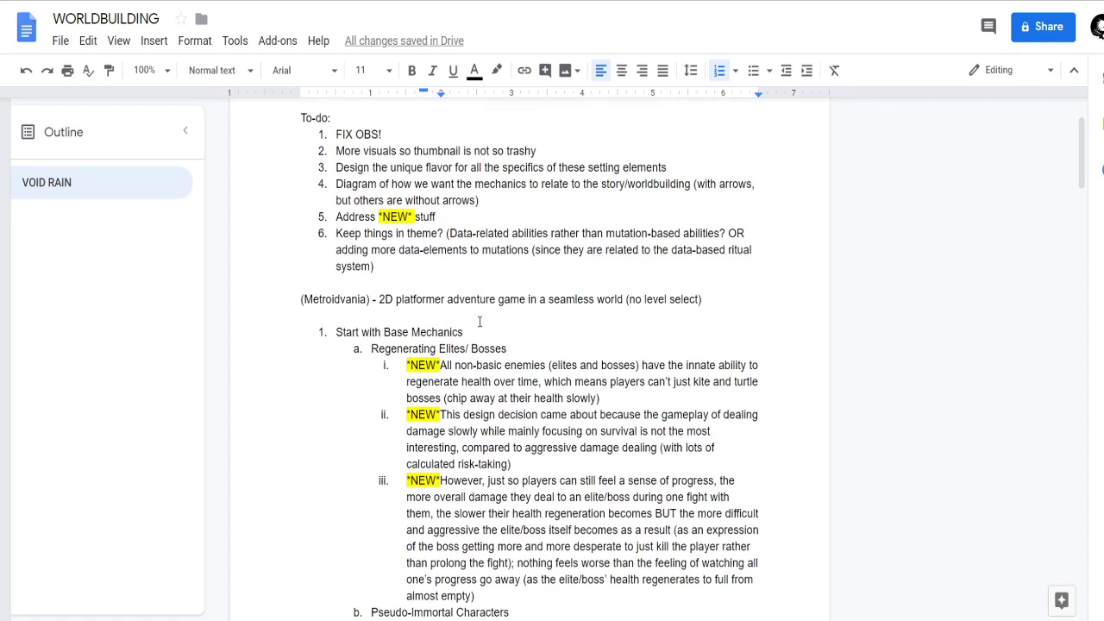
{"action": "scroll", "coordinate": [507, 265], "scroll_direction": "down", "scroll_amount": 3}
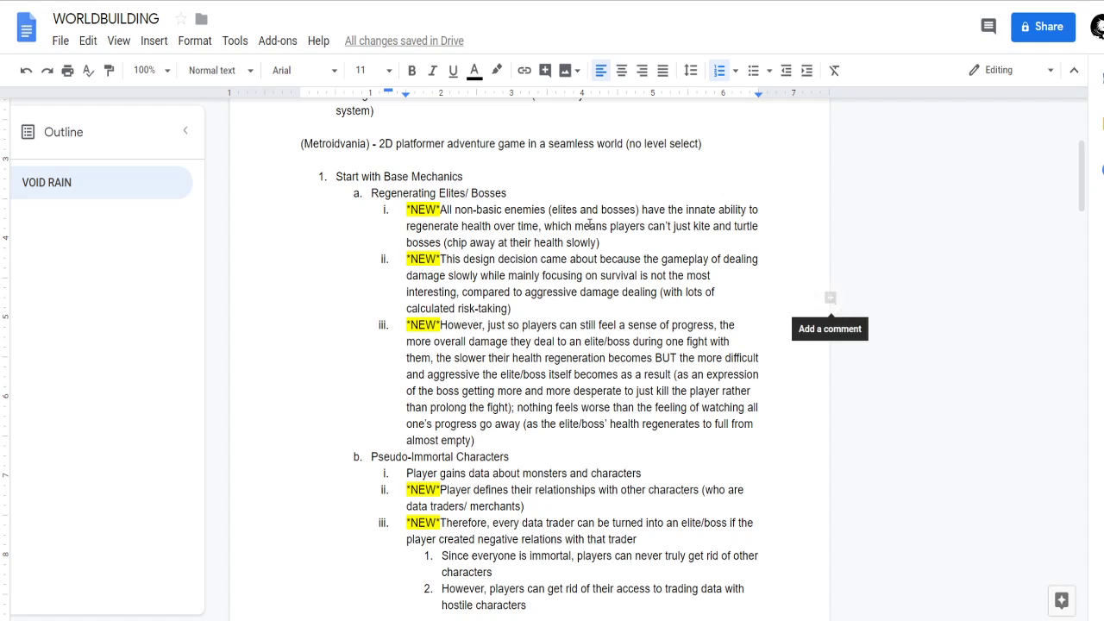
{"action": "left_click", "coordinate": [488, 406]}
{"action": "scroll", "coordinate": [681, 373], "scroll_direction": "down", "scroll_amount": 1}
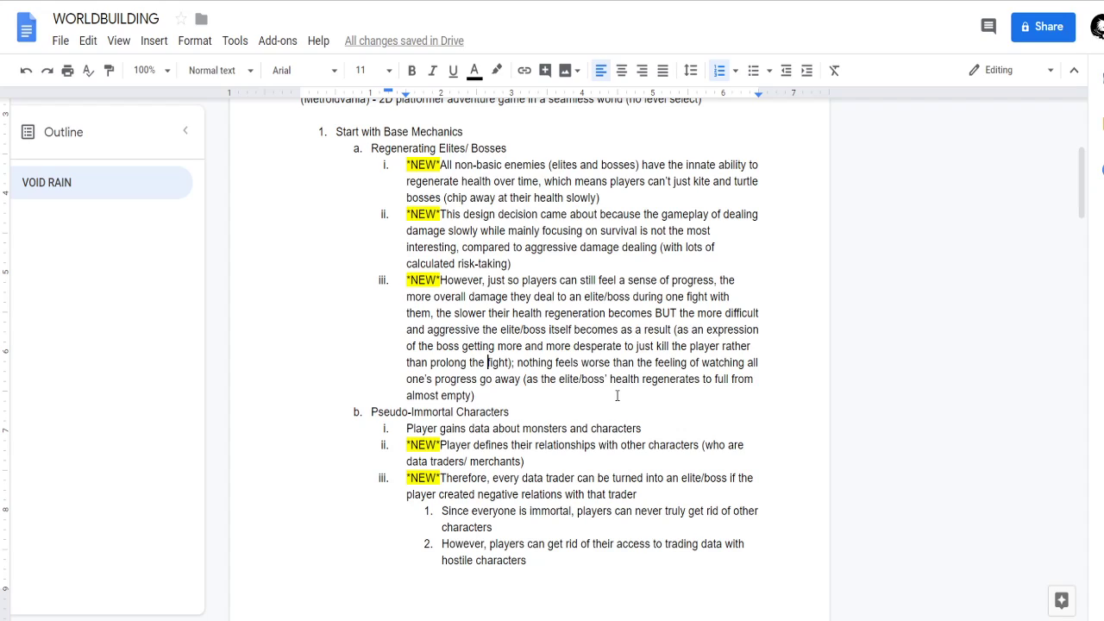
{"action": "scroll", "coordinate": [648, 357], "scroll_direction": "down", "scroll_amount": 3}
{"action": "scroll", "coordinate": [483, 414], "scroll_direction": "down", "scroll_amount": 2}
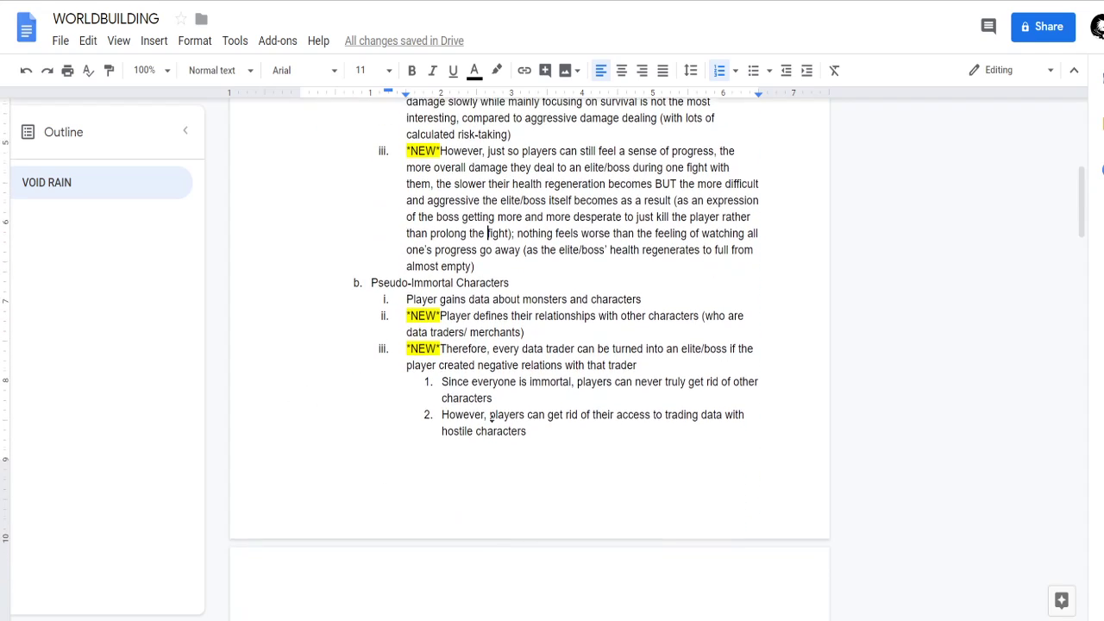
Read through the Pseudo-Immortal Characters, Handling data and Abilities sections down to the Damage effects list.
{"action": "left_click", "coordinate": [554, 343]}
{"action": "middle_click", "coordinate": [590, 363]}
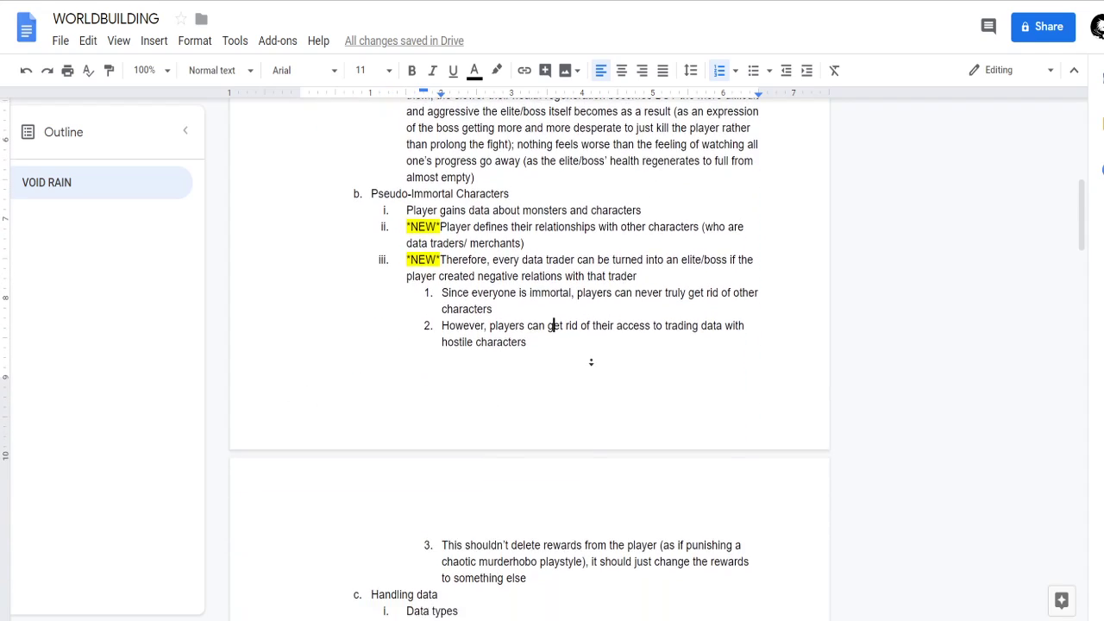
{"action": "scroll", "coordinate": [590, 363], "scroll_direction": "down", "scroll_amount": 6}
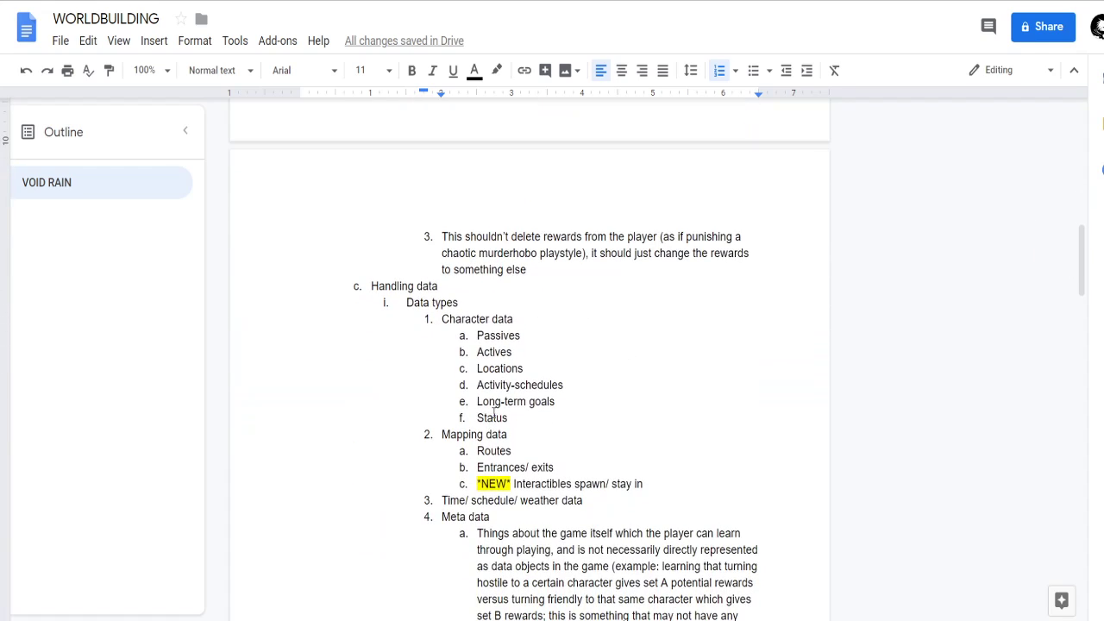
{"action": "left_click", "coordinate": [535, 338]}
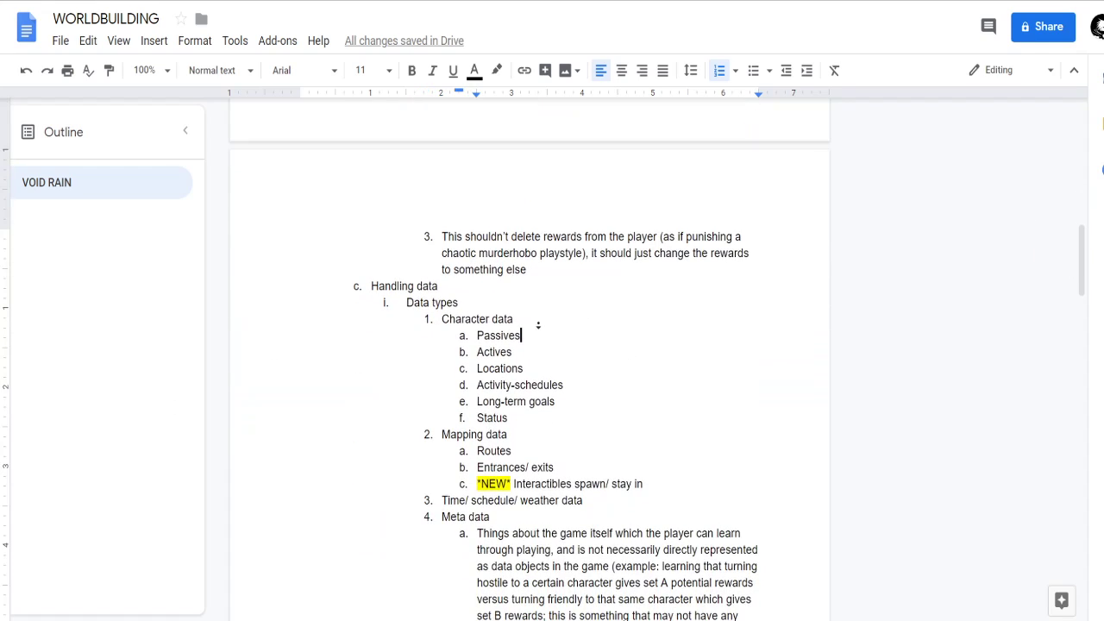
{"action": "scroll", "coordinate": [537, 345], "scroll_direction": "down", "scroll_amount": 1}
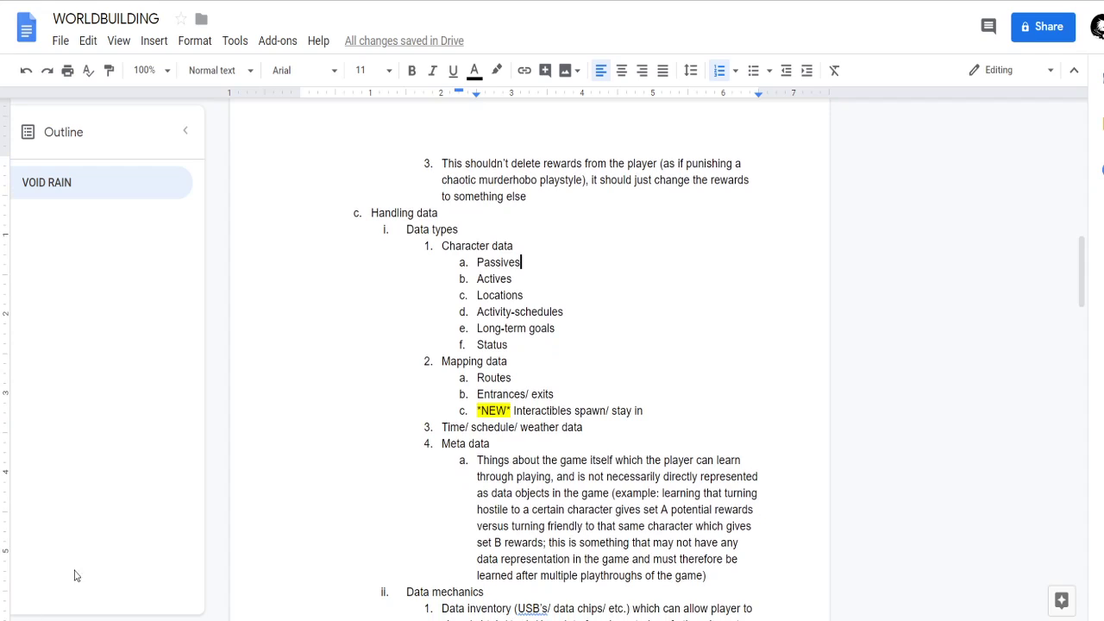
{"action": "scroll", "coordinate": [635, 430], "scroll_direction": "down", "scroll_amount": 2}
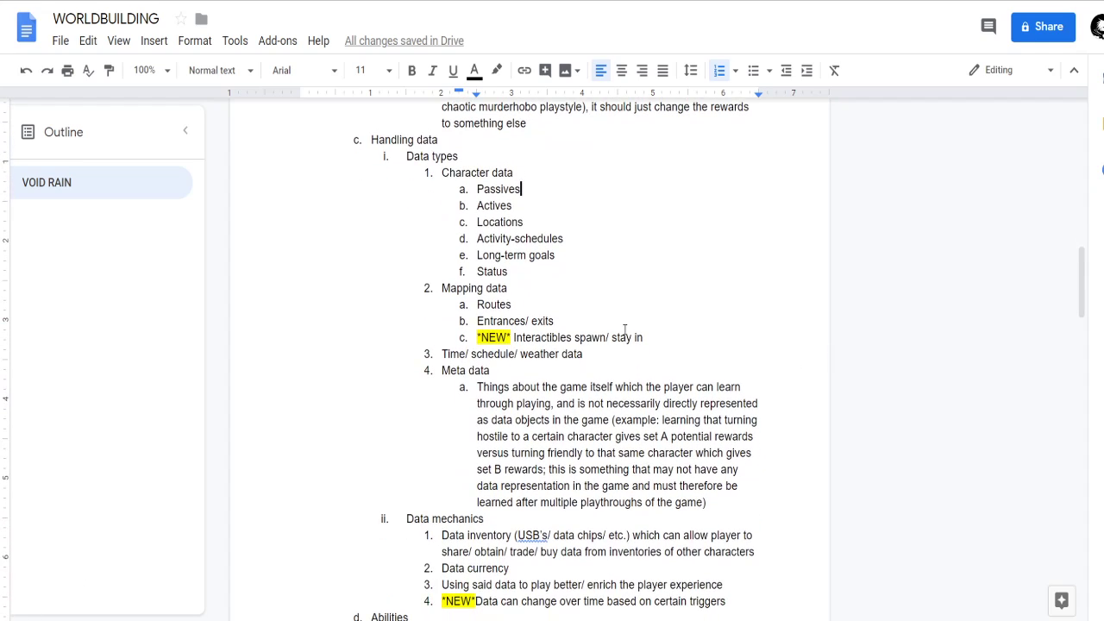
{"action": "scroll", "coordinate": [650, 312], "scroll_direction": "down", "scroll_amount": 10}
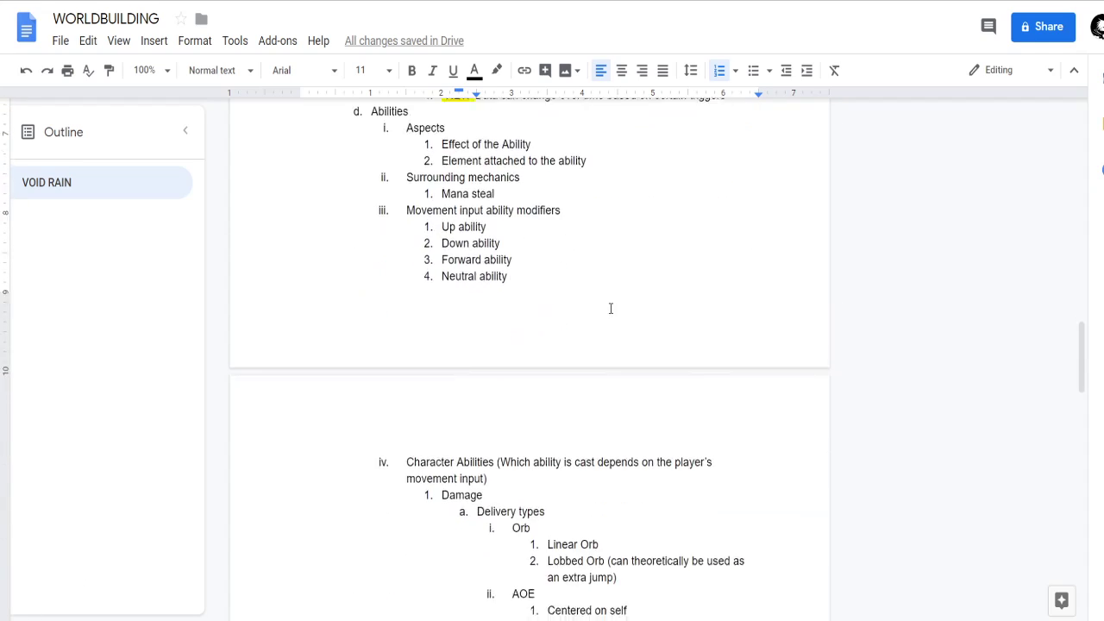
{"action": "left_click", "coordinate": [492, 374]}
{"action": "left_click", "coordinate": [501, 326]}
{"action": "left_click", "coordinate": [579, 346]}
{"action": "left_click", "coordinate": [585, 372]}
{"action": "left_click", "coordinate": [578, 391]}
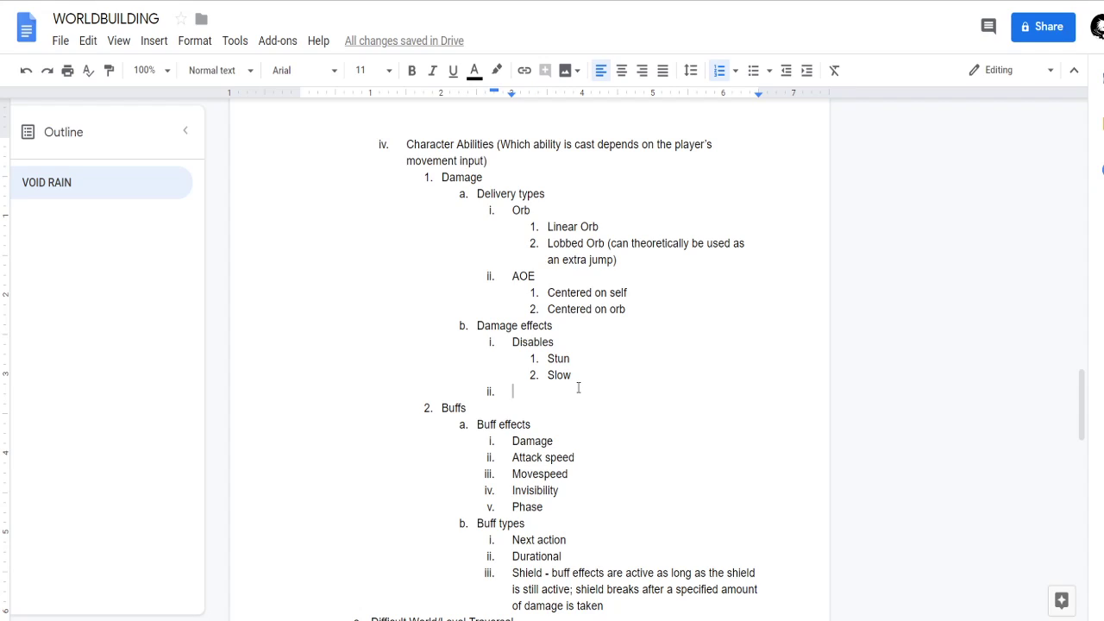
Extend the two sub-items under Disables to read "Stun damage" and "Slow damage".
{"action": "left_click", "coordinate": [602, 380]}
{"action": "left_click", "coordinate": [572, 349]}
{"action": "key", "text": "Down"}
{"action": "key", "text": "End"}
{"action": "type", "text": "damage"}
{"action": "key", "text": "Down"}
{"action": "type", "text": "damage"}
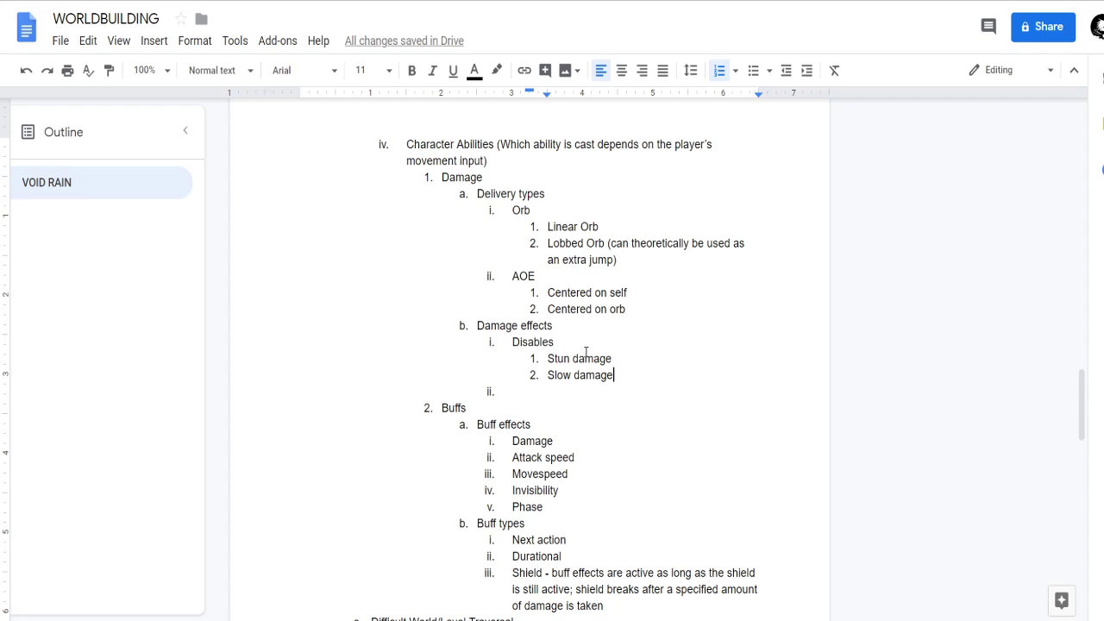
Start a parenthetical note after Disables with the quoted term "disable damage".
{"action": "left_click", "coordinate": [633, 365]}
{"action": "key", "text": "Up"}
{"action": "type", "text": "(d"}
{"action": "type", "text": "isabl"}
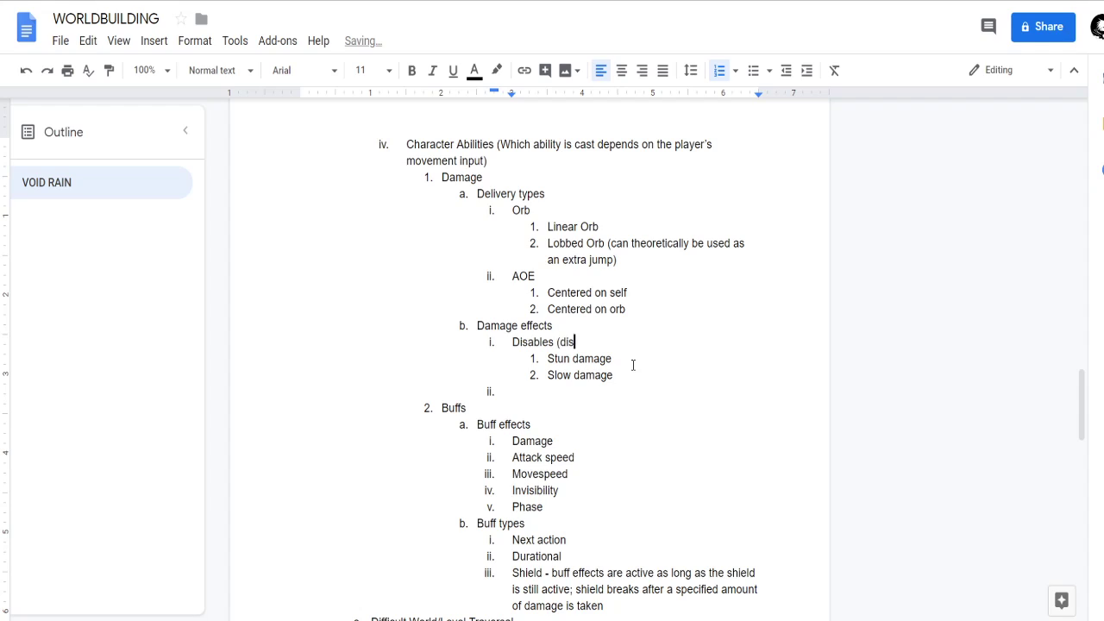
{"action": "key", "text": "BackSpace"}
{"action": "key", "text": "BackSpace"}
{"action": "key", "text": "BackSpace"}
{"action": "key", "text": "BackSpace"}
{"action": "key", "text": "BackSpace"}
{"action": "key", "text": "BackSpace"}
{"action": "type", "text": "\"disable dama"}
{"action": "type", "text": "ge\""}
{"action": "type", "text": " for"}
{"action": "key", "text": "BackSpace"}
{"action": "key", "text": "BackSpace"}
{"action": "key", "text": "BackSpace"}
{"action": "type", "text": "is built up by dealing"}
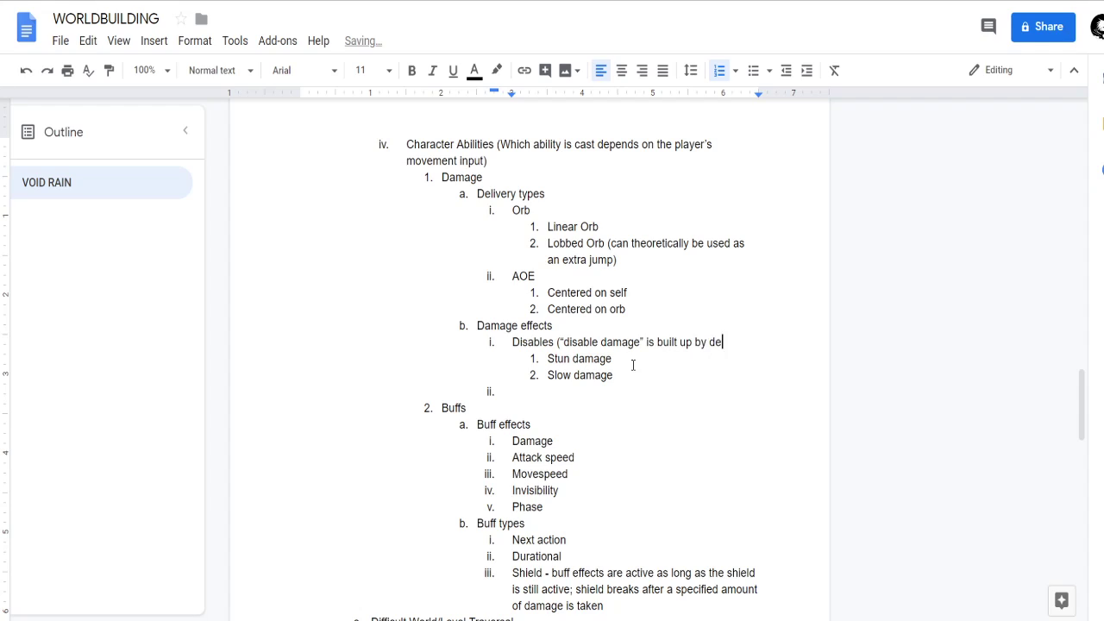
{"action": "key", "text": "BackSpace"}
{"action": "key", "text": "BackSpace"}
{"action": "key", "text": "BackSpace"}
{"action": "key", "text": "BackSpace"}
{"action": "key", "text": "BackSpace"}
{"action": "key", "text": "BackSpace"}
{"action": "key", "text": "BackSpace"}
{"action": "key", "text": "BackSpace"}
{"action": "key", "text": "BackSpace"}
{"action": "key", "text": "BackSpace"}
{"action": "key", "text": "BackSpace"}
{"action": "key", "text": "BackSpace"}
{"action": "key", "text": "BackSpace"}
{"action": "key", "text": "BackSpace"}
{"action": "key", "text": "BackSpace"}
{"action": "key", "text": "BackSpace"}
{"action": "key", "text": "BackSpace"}
{"action": "key", "text": "BackSpace"}
{"action": "key", "text": "BackSpace"}
{"action": "key", "text": "BackSpace"}
{"action": "key", "text": "BackSpace"}
{"action": "key", "text": "BackSpace"}
{"action": "type", "text": "re"}
{"action": "key", "text": "BackSpace"}
{"action": "key", "text": "BackSpace"}
{"action": "key", "text": "BackSpace"}
Insert "only when the player deals enough" before "disable damage" in the parenthetical note after Disables.
{"action": "key", "text": "ctrl+Left"}
{"action": "key", "text": "ctrl+Left"}
{"action": "key", "text": "ctrl+Left"}
{"action": "key", "text": "Left"}
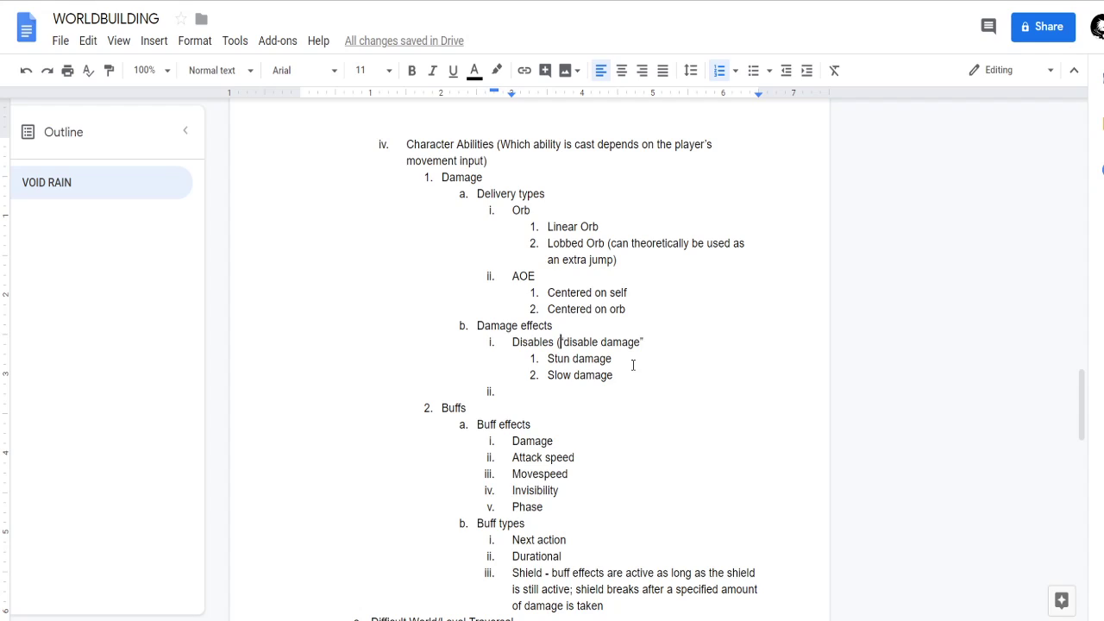
{"action": "key", "text": "Delete"}
{"action": "type", "text": "only when the player deals enough \""}
Finish the Disables note with "does the boss become vulnerable to disables" and a closing parenthesis.
{"action": "key", "text": "Down"}
{"action": "key", "text": "Left"}
{"action": "type", "text": "does the "}
{"action": "type", "text": "boss get"}
{"action": "key", "text": "BackSpace"}
{"action": "key", "text": "BackSpace"}
{"action": "key", "text": "BackSpace"}
{"action": "key", "text": "BackSpace"}
{"action": "type", "text": "become vulnerable to disables)"}
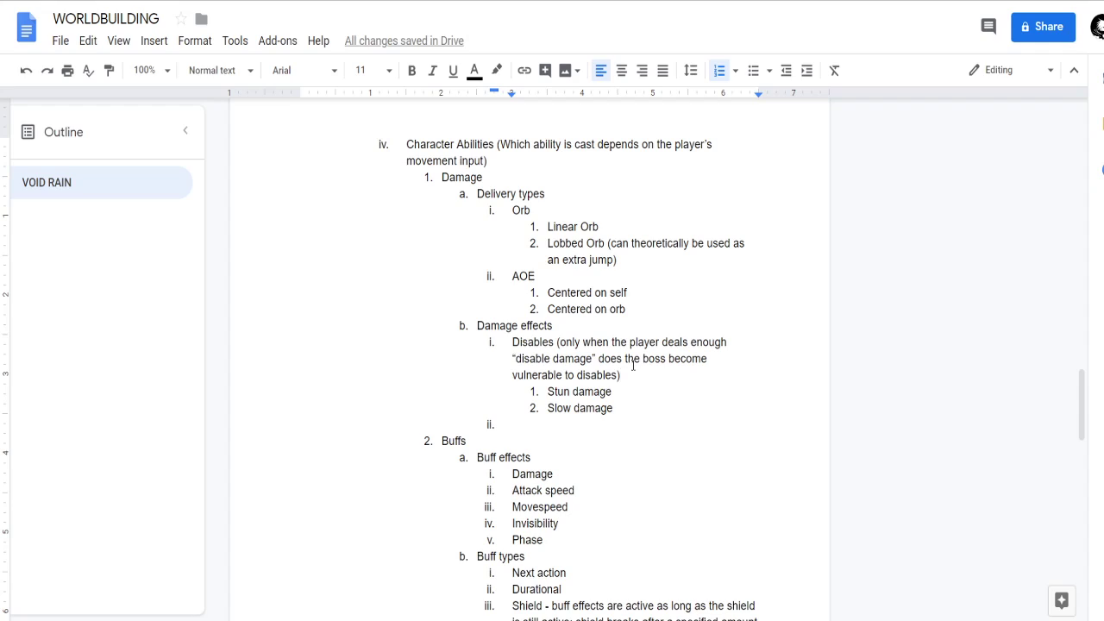
{"action": "key", "text": "Left"}
{"action": "type", "text": ";"}
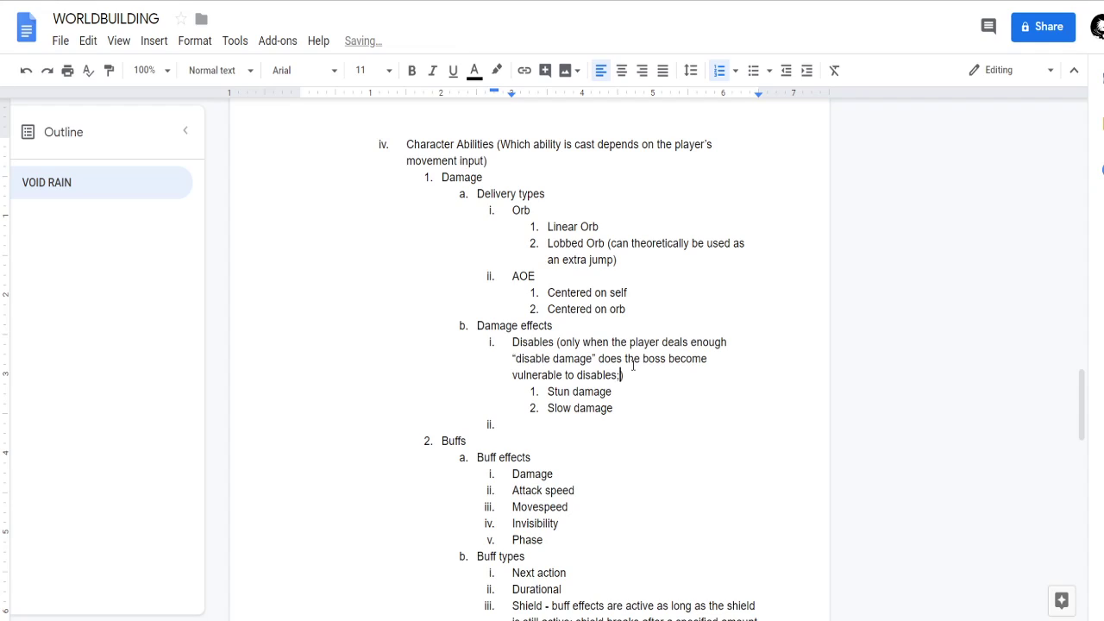
{"action": "key", "text": "BackSpace"}
{"action": "key", "text": "BackSpace"}
{"action": "key", "text": "Right"}
Split the parenthetical note into the first sub-item under Disables and put "Mechanic explanation" in front of it.
{"action": "left_click", "coordinate": [560, 342]}
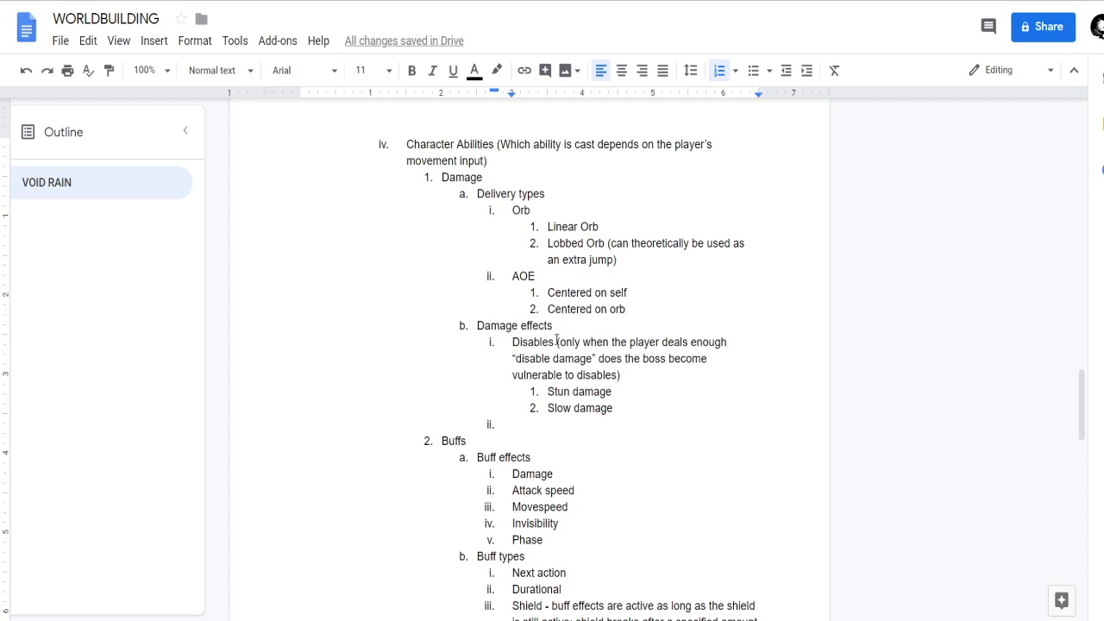
{"action": "key", "text": "BackSpace"}
{"action": "key", "text": "BackSpace"}
{"action": "key", "text": "Return"}
{"action": "key", "text": "Tab"}
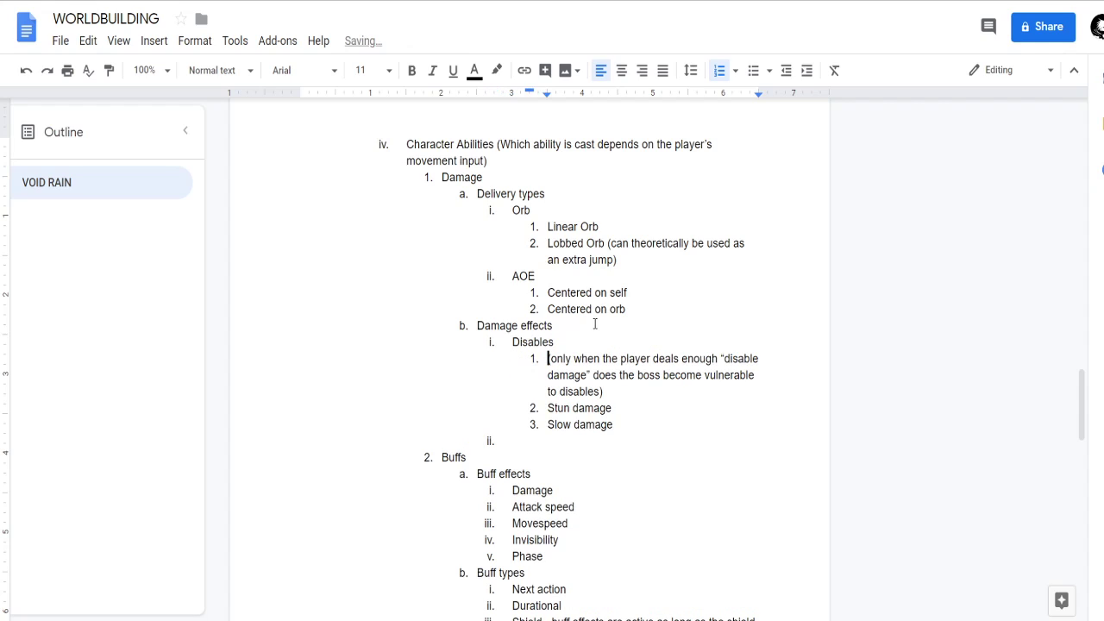
{"action": "type", "text": "Mechanic"}
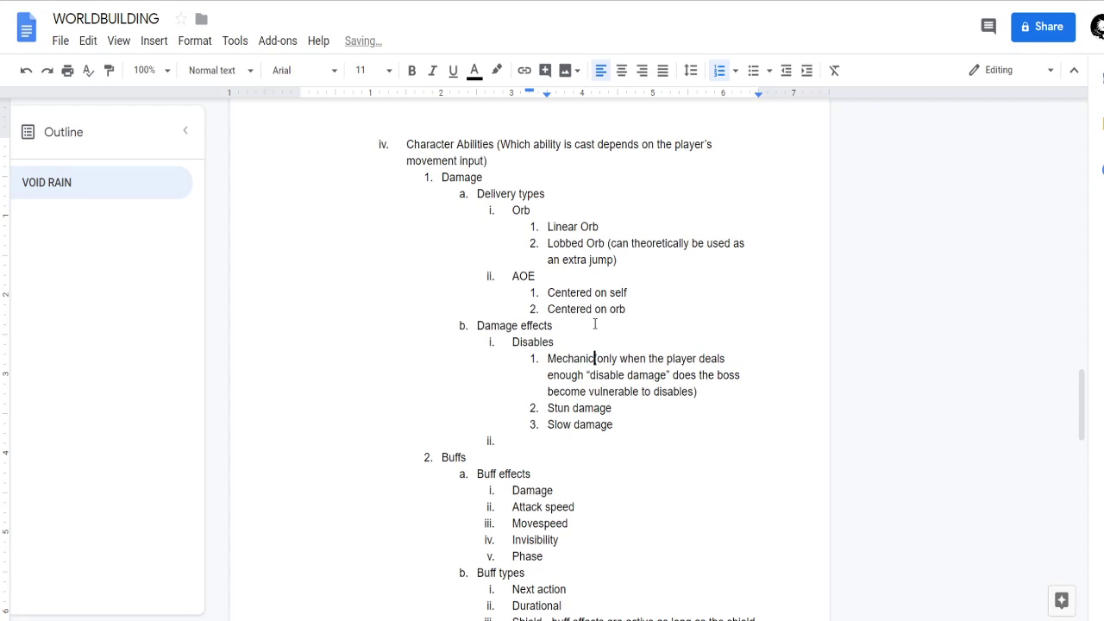
{"action": "type", "text": " explanation"}
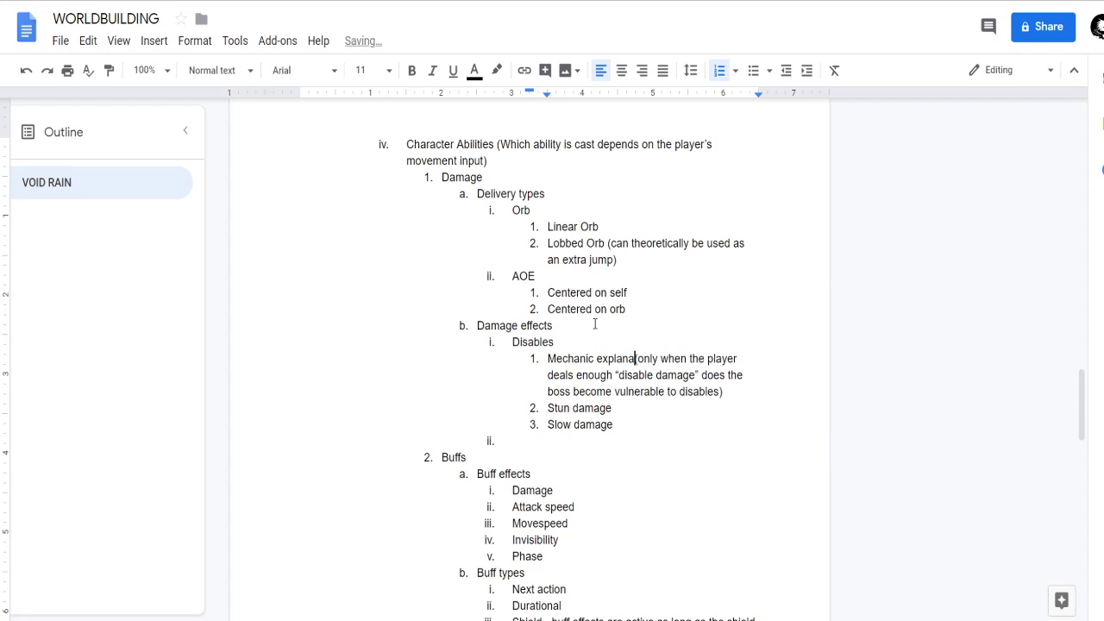
{"action": "type", "text": "("}
Rename the Disables item under Damage effects to "Disable damage".
{"action": "key", "text": "Up"}
{"action": "key", "text": "BackSpace"}
{"action": "type", "text": "damage"}
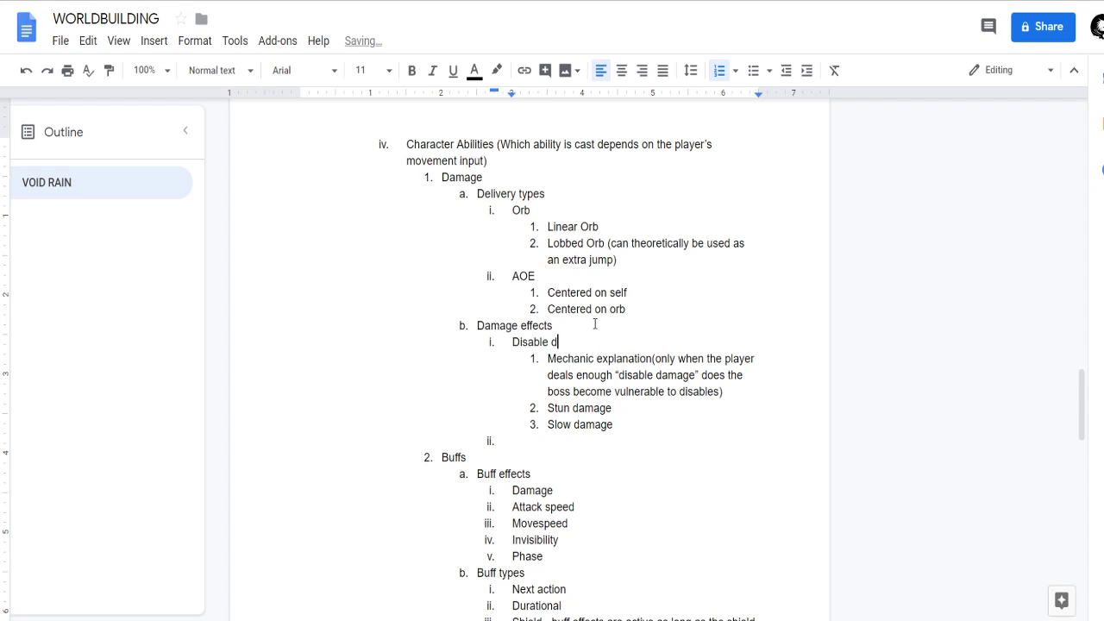
Nest the note under Mechanic explanation without parentheses, capitalize its "Only", and add an empty second item below it.
{"action": "key", "text": "Down"}
{"action": "key", "text": "ctrl+Right"}
{"action": "key", "text": "ctrl+Right"}
{"action": "key", "text": "Delete"}
{"action": "key", "text": "Return"}
{"action": "key", "text": "Tab"}
{"action": "key", "text": "Down"}
{"action": "key", "text": "Down"}
{"action": "key", "text": "Down"}
{"action": "key", "text": "Left"}
{"action": "key", "text": "Left"}
{"action": "key", "text": "Up"}
{"action": "key", "text": "End"}
{"action": "key", "text": "BackSpace"}
{"action": "key", "text": "Return"}
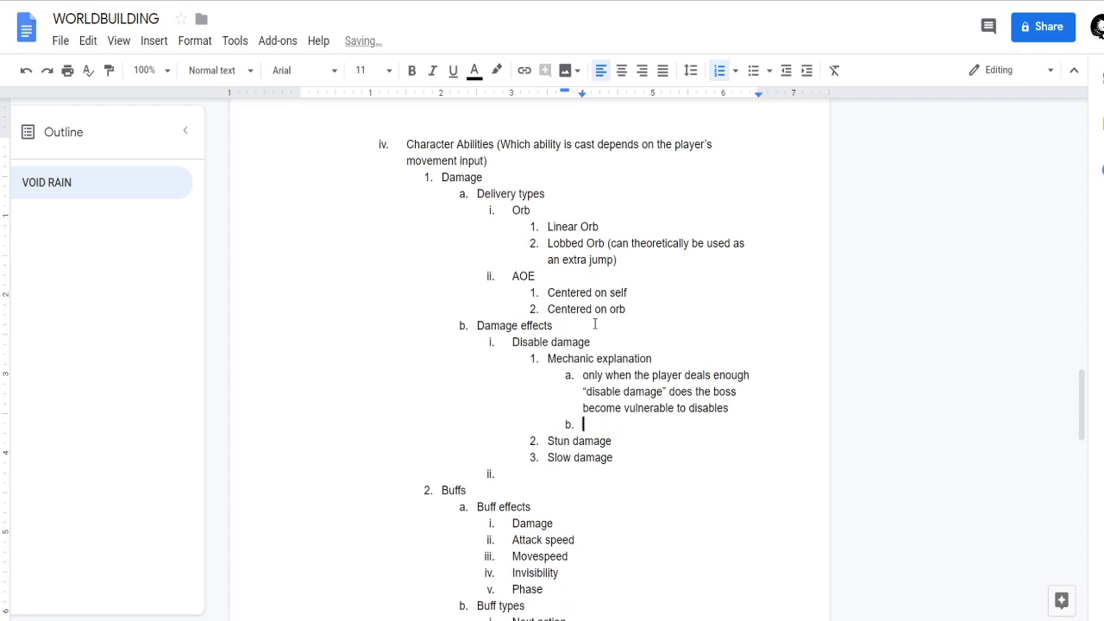
{"action": "key", "text": "Up"}
{"action": "key", "text": "Up"}
{"action": "key", "text": "Up"}
{"action": "key", "text": "Delete"}
{"action": "type", "text": "O"}
{"action": "key", "text": "Down"}
{"action": "key", "text": "Down"}
{"action": "key", "text": "Down"}
{"action": "type", "text": "When th"}
{"action": "type", "text": "e "}
{"action": "type", "text": "enemy"}
{"action": "key", "text": "ctrl+BackSpace"}
{"action": "type", "text": "boss"}
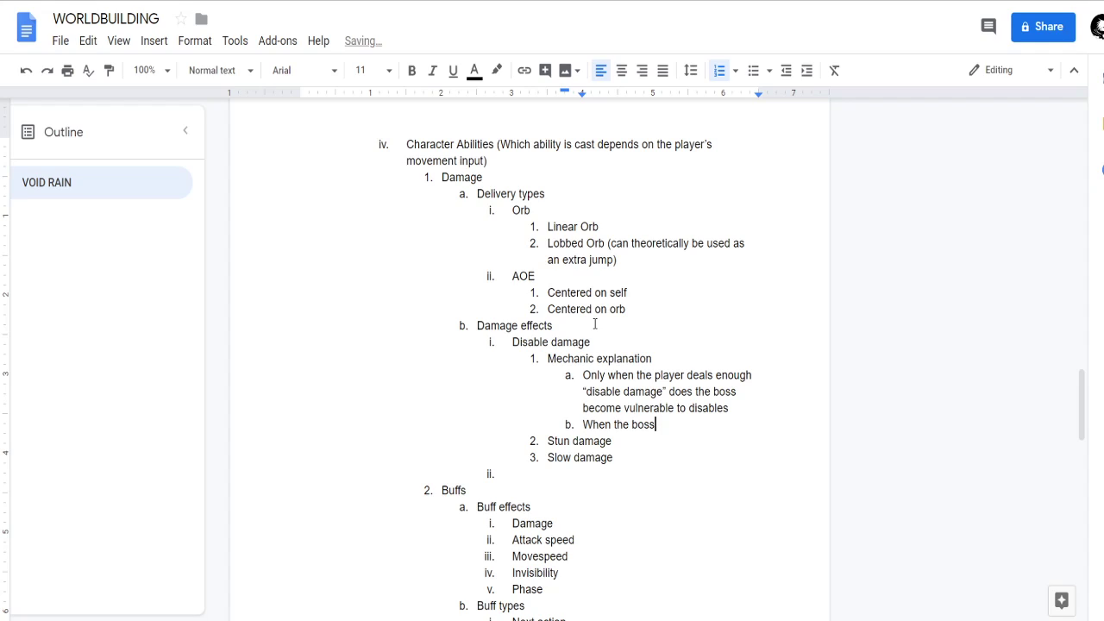
{"action": "key", "text": "ctrl+BackSpace"}
{"action": "key", "text": "ctrl+BackSpace"}
{"action": "key", "text": "ctrl+BackSpace"}
Write "After the boss gets disabled, their disable health bar regenerates back to full" as the second Mechanic explanation item.
{"action": "type", "text": "After the boss get"}
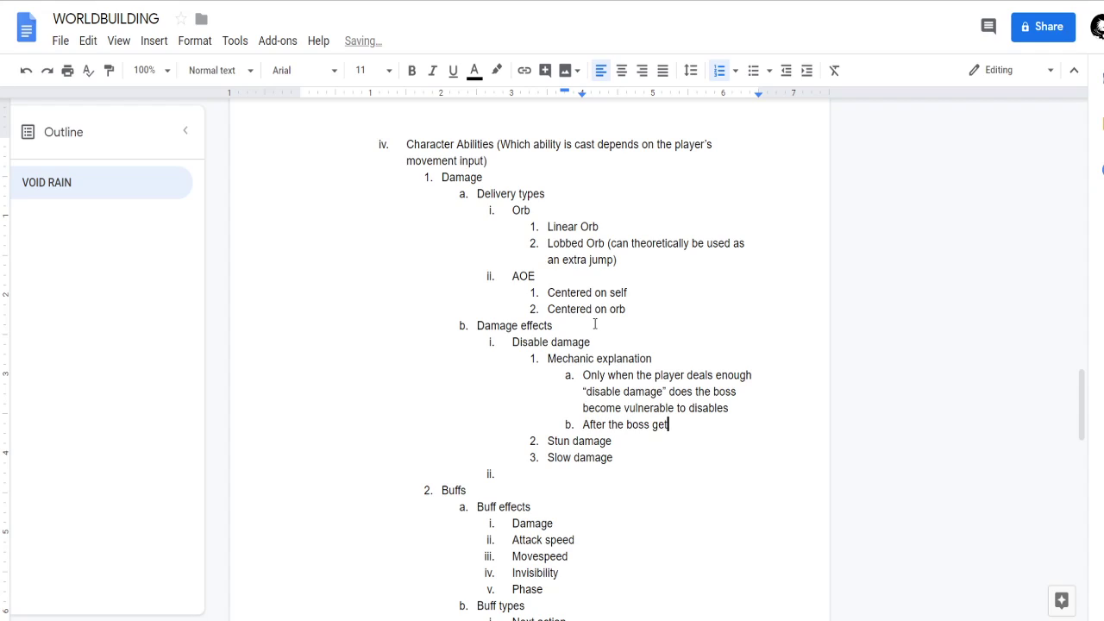
{"action": "type", "text": "s disabled, their dis"}
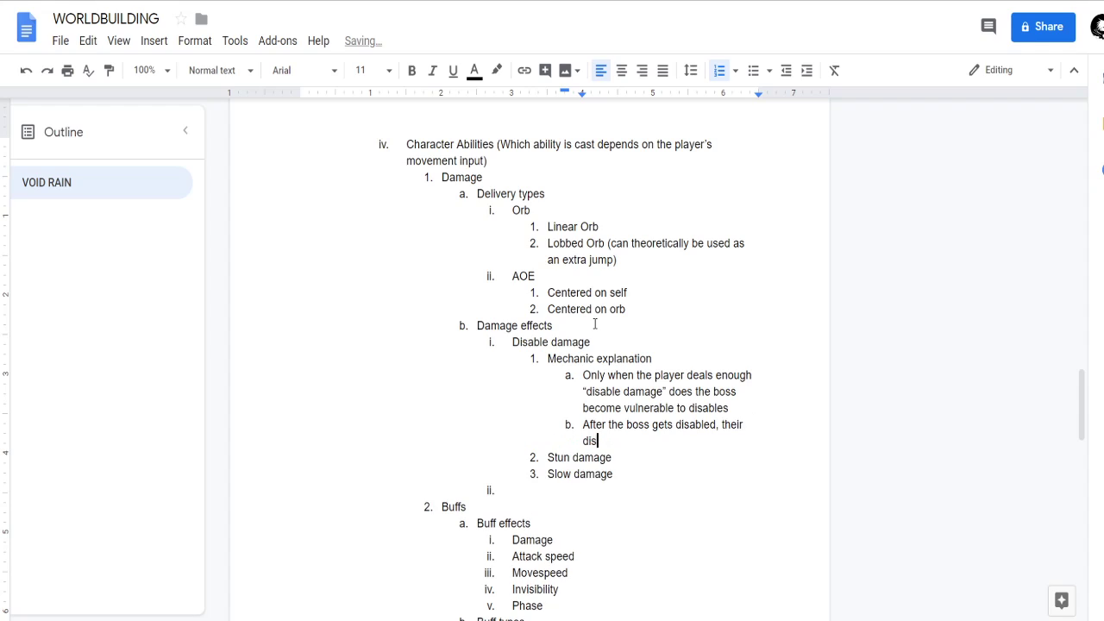
{"action": "type", "text": "able health bar regenerates back to full"}
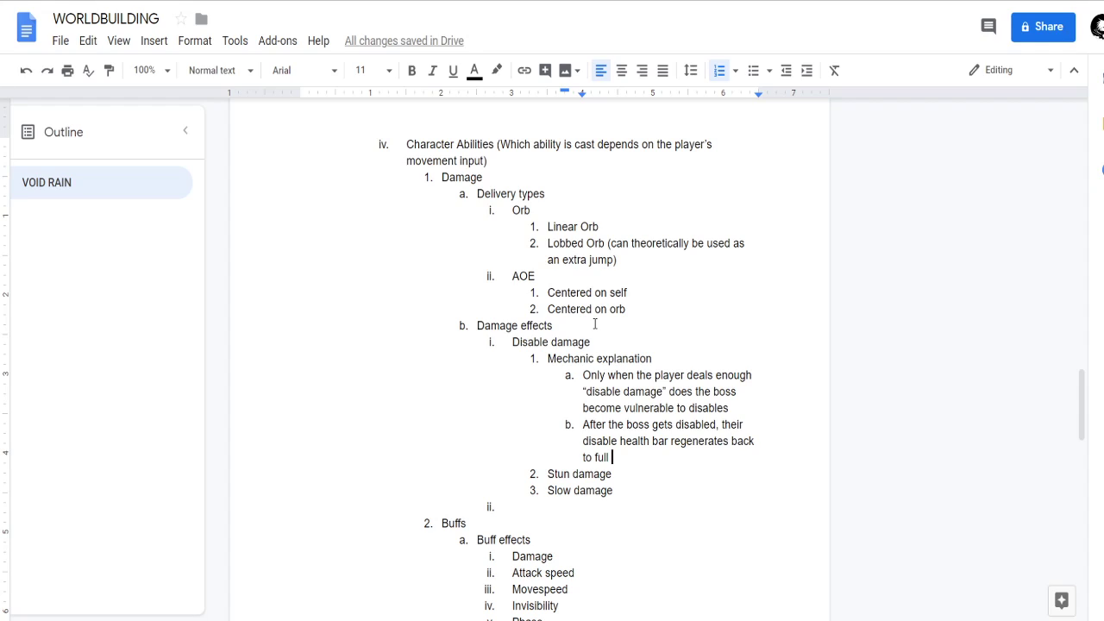
{"action": "type", "text": "(p"}
{"action": "key", "text": "BackSpace"}
{"action": "key", "text": "BackSpace"}
{"action": "key", "text": "BackSpace"}
Add a "Disable types" item between Mechanic explanation and Stun damage.
{"action": "key", "text": "Down"}
{"action": "key", "text": "Home"}
{"action": "key", "text": "Return"}
{"action": "key", "text": "Up"}
{"action": "type", "text": "Disable types"}
{"action": "key", "text": "Down"}
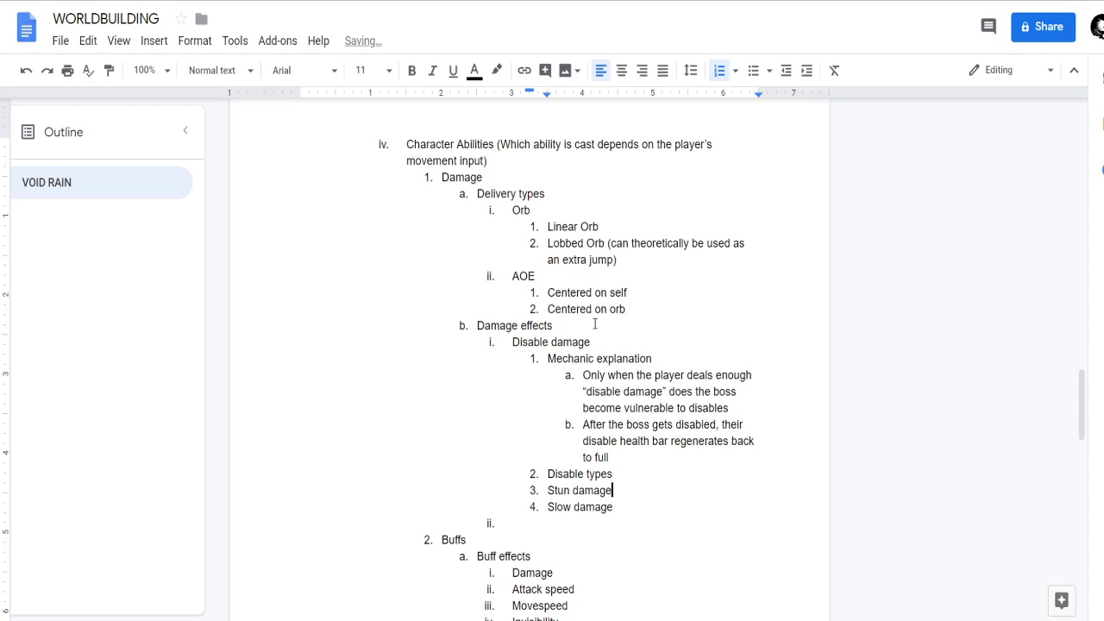
Shorten the two damage entries to "Stun" and "Slow" and nest them under Disable types.
{"action": "key", "text": "BackSpace"}
{"action": "key", "text": "BackSpace"}
{"action": "key", "text": "BackSpace"}
{"action": "key", "text": "BackSpace"}
{"action": "key", "text": "BackSpace"}
{"action": "key", "text": "BackSpace"}
{"action": "key", "text": "BackSpace"}
{"action": "key", "text": "Tab"}
{"action": "key", "text": "Down"}
{"action": "key", "text": "BackSpace"}
{"action": "key", "text": "BackSpace"}
{"action": "key", "text": "BackSpace"}
{"action": "key", "text": "BackSpace"}
{"action": "key", "text": "BackSpace"}
{"action": "key", "text": "BackSpace"}
{"action": "key", "text": "BackSpace"}
{"action": "key", "text": "Tab"}
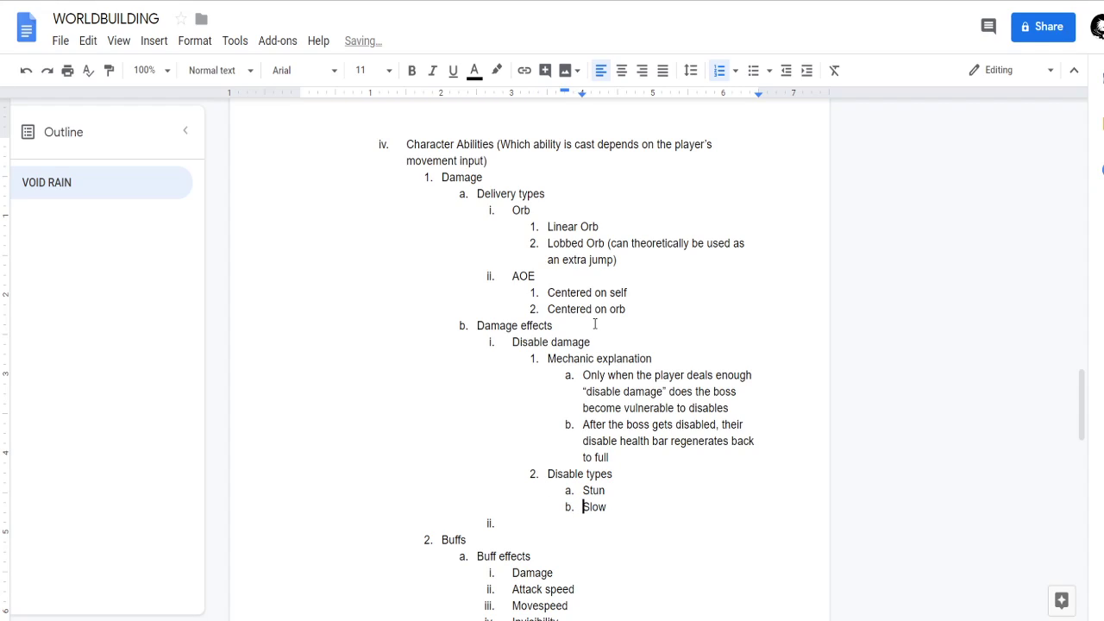
Add "Vulnerability (basically amplifies the damage the vulnerable character takes)" as the third Disable types item.
{"action": "key", "text": "Down"}
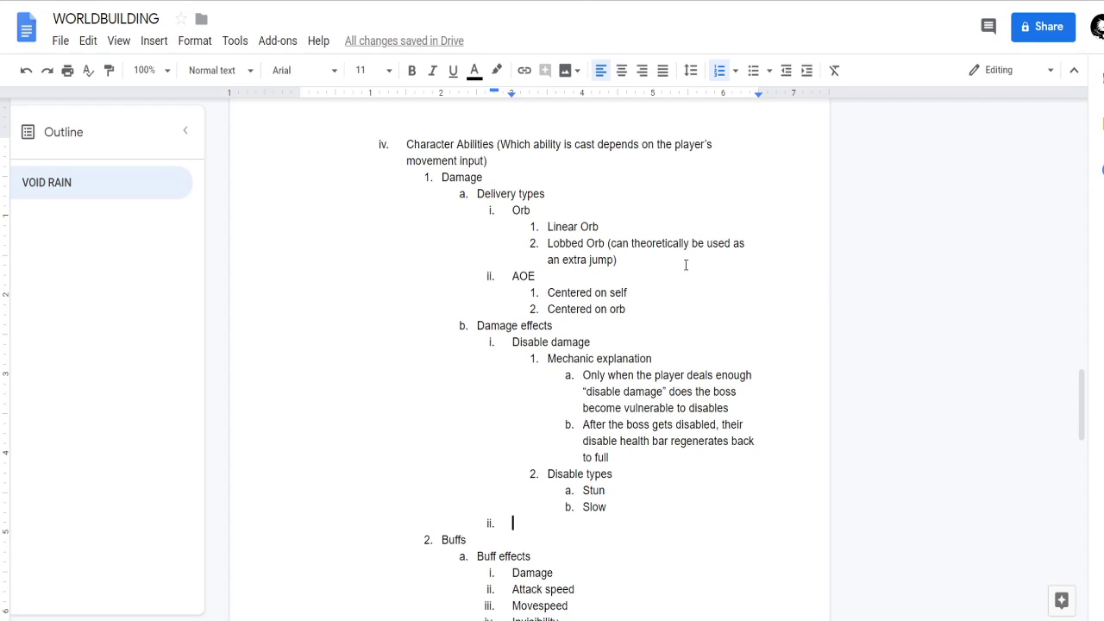
{"action": "scroll", "coordinate": [630, 332], "scroll_direction": "down", "scroll_amount": 1}
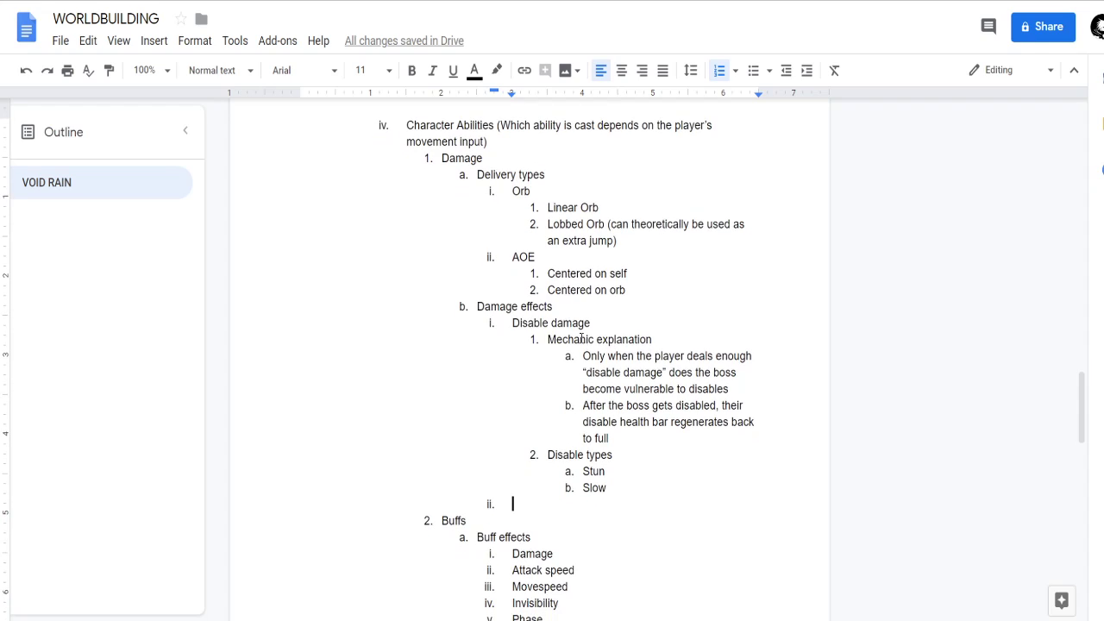
{"action": "scroll", "coordinate": [668, 486], "scroll_direction": "down", "scroll_amount": 2}
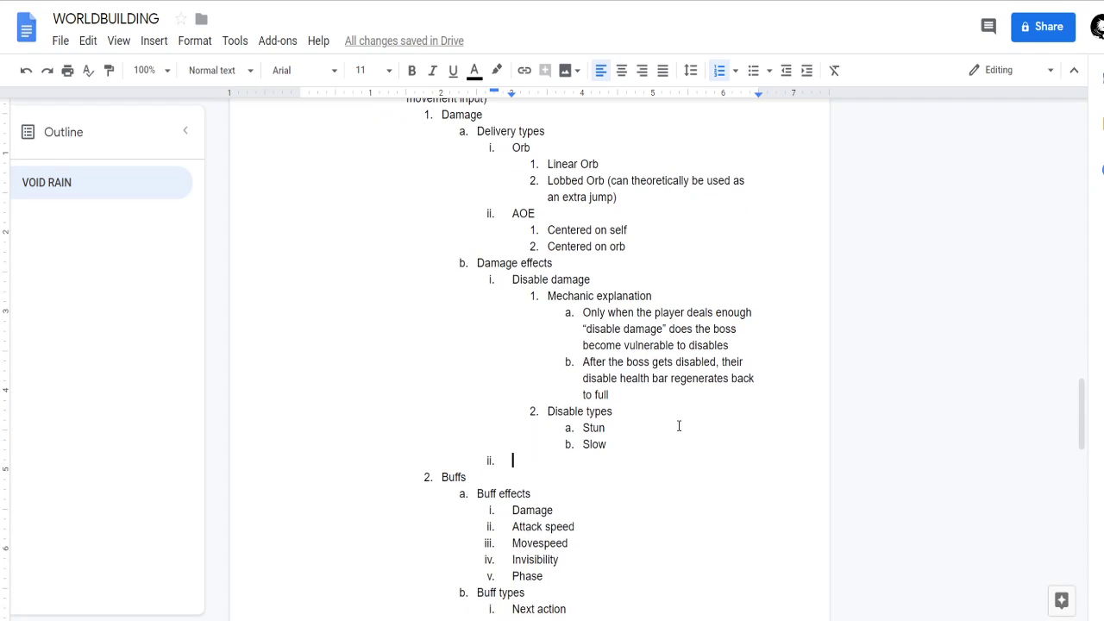
{"action": "left_click", "coordinate": [627, 445]}
{"action": "key", "text": "Return"}
{"action": "type", "text": "Vulnerability ("}
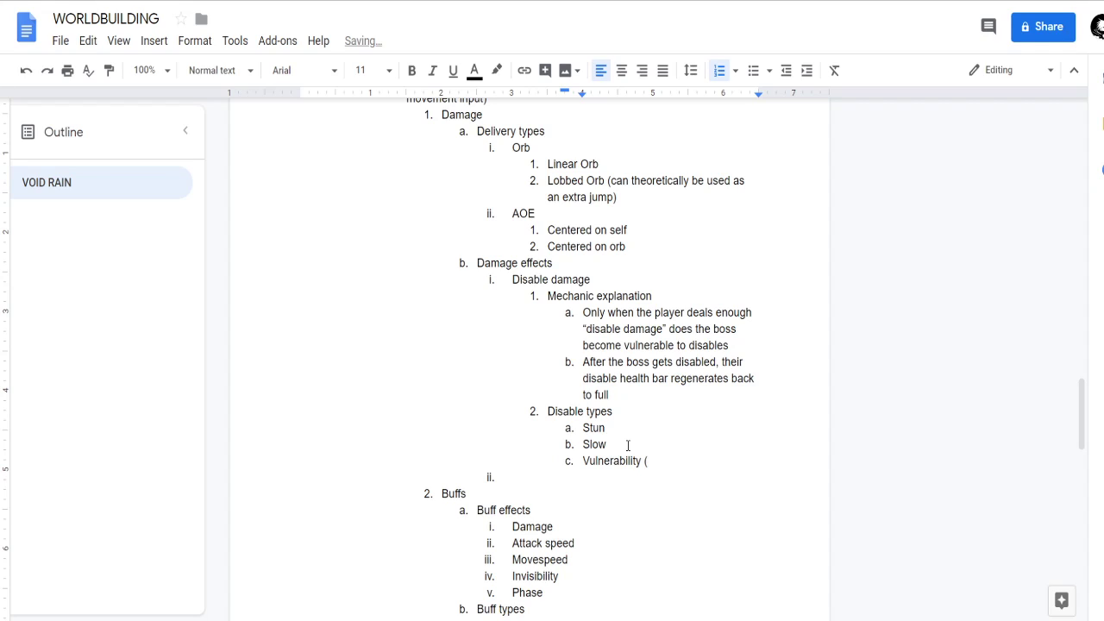
{"action": "type", "text": "basically amplifies the d"}
{"action": "type", "text": "ama"}
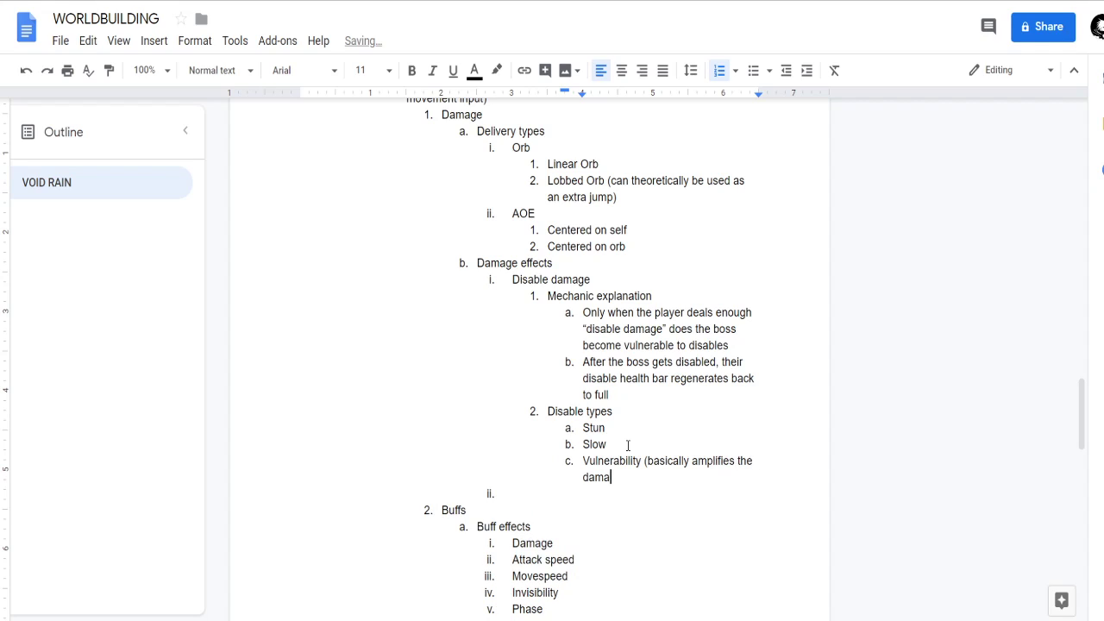
{"action": "type", "text": "ge the vulnerable character takes)"}
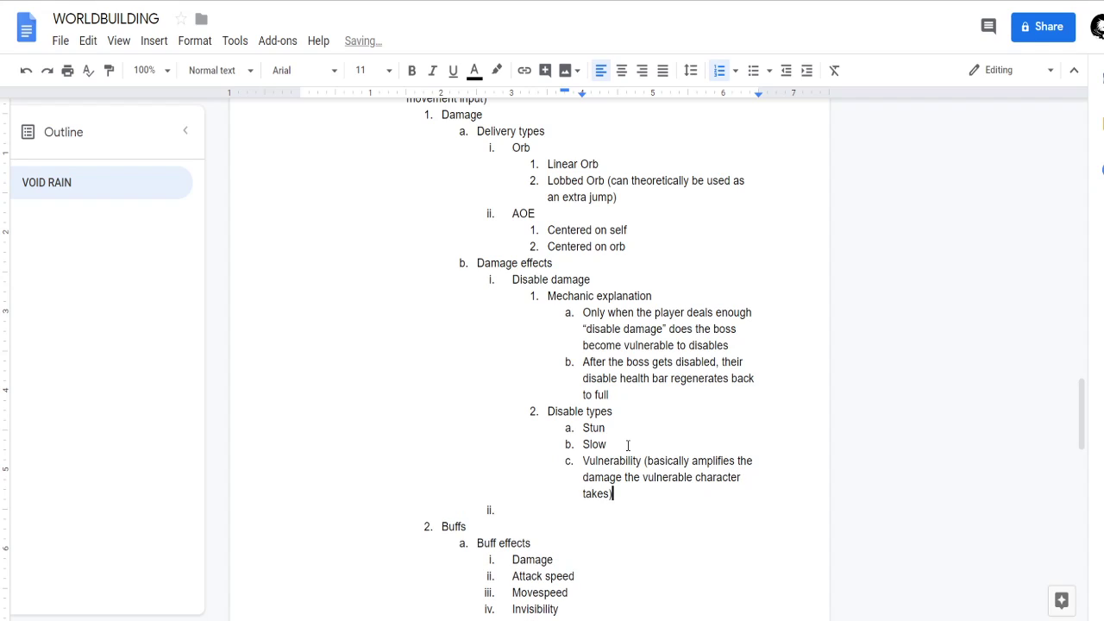
{"action": "left_click_drag", "start_coordinate": [630, 495], "coordinate": [576, 462]}
{"action": "left_click", "coordinate": [624, 493]}
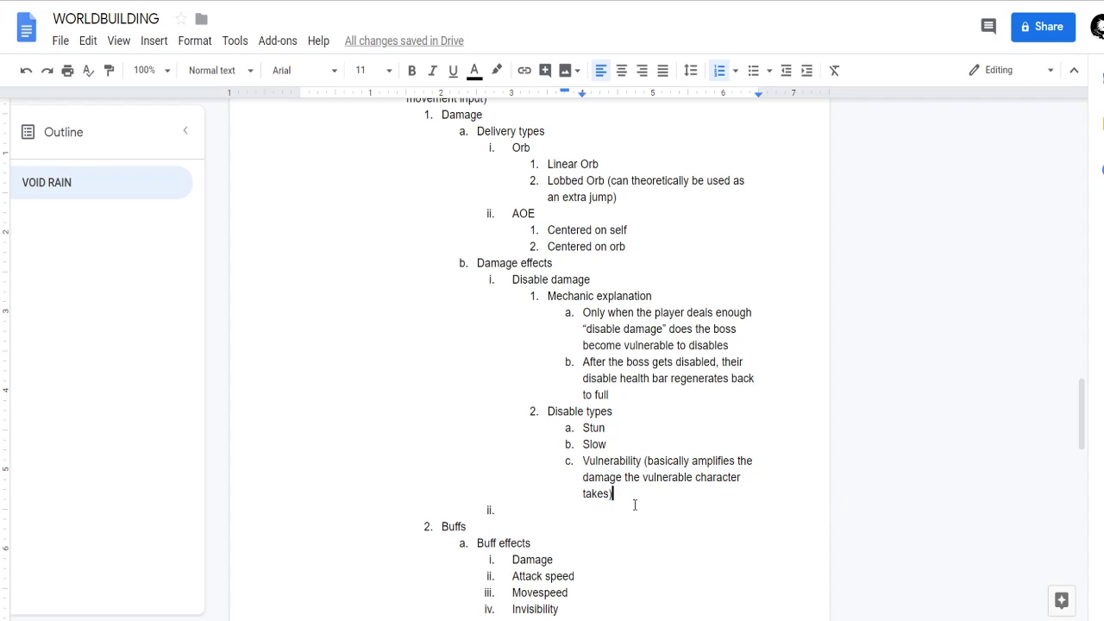
{"action": "left_click_drag", "start_coordinate": [611, 491], "coordinate": [576, 460]}
{"action": "left_click", "coordinate": [559, 411]}
Rename the Disable damage item under Damage effects to "Status damage".
{"action": "left_click", "coordinate": [527, 278]}
{"action": "double_click", "coordinate": [529, 278]}
{"action": "type", "text": "Sta"}
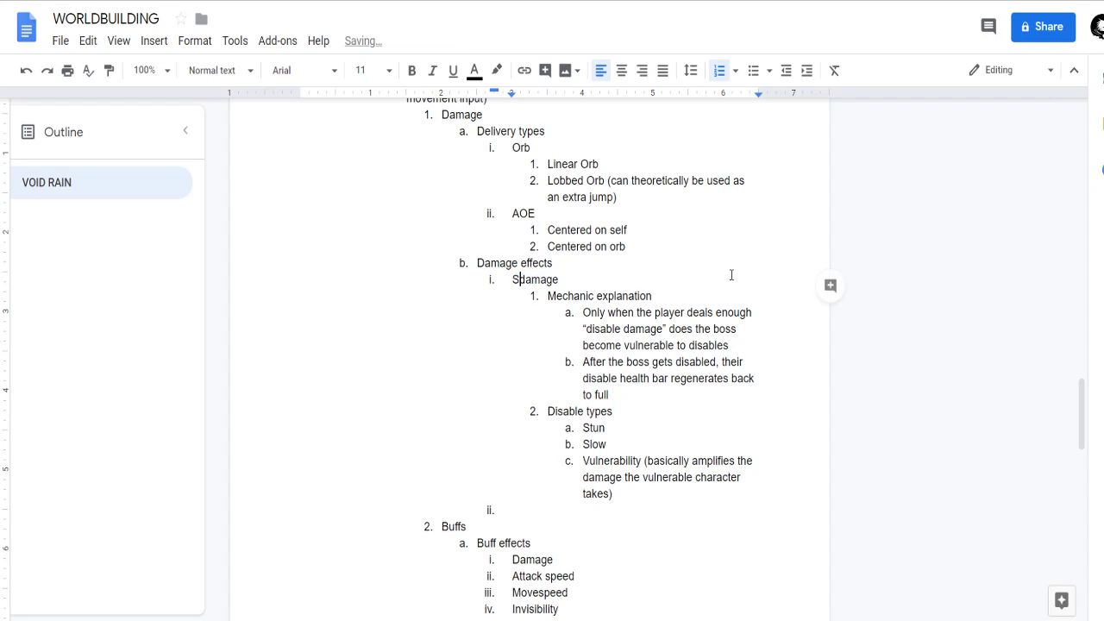
{"action": "type", "text": "tus d"}
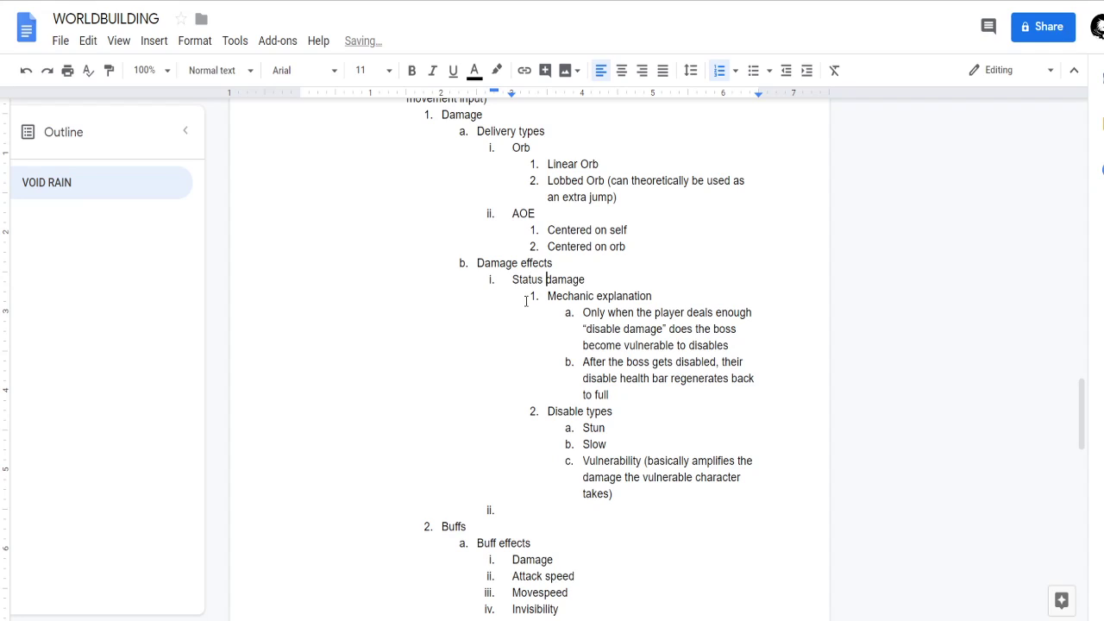
{"action": "double_click", "coordinate": [527, 289]}
{"action": "key", "text": "ctrl+c"}
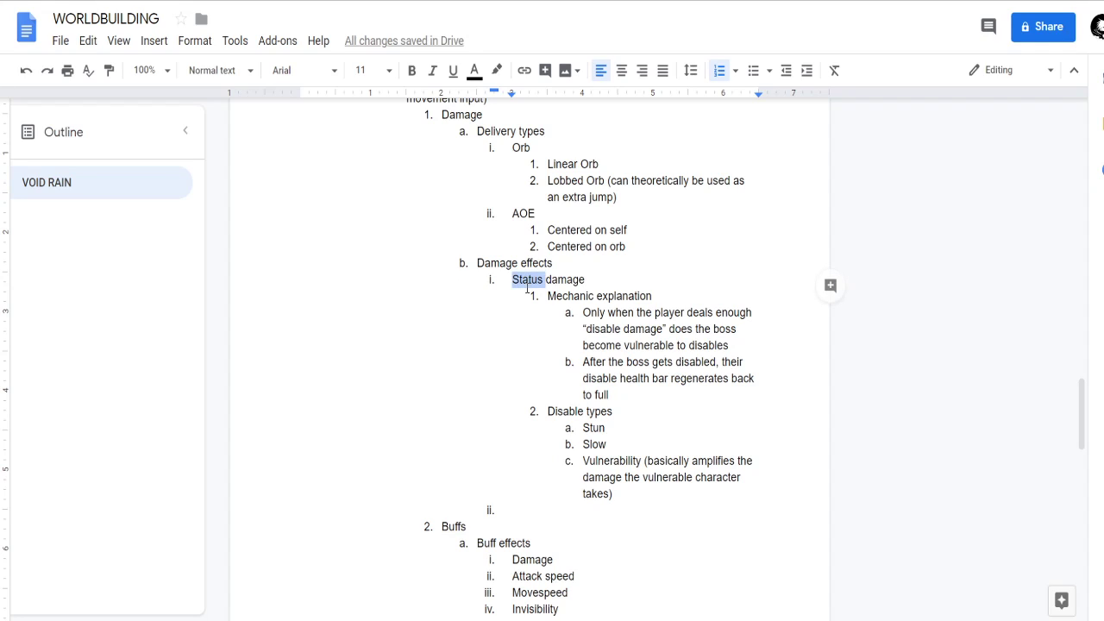
Replace "disable" with "status" and "disables" with "statuses" in the first Mechanic explanation item.
{"action": "left_click", "coordinate": [657, 313]}
{"action": "double_click", "coordinate": [603, 328]}
{"action": "key", "text": "ctrl+v"}
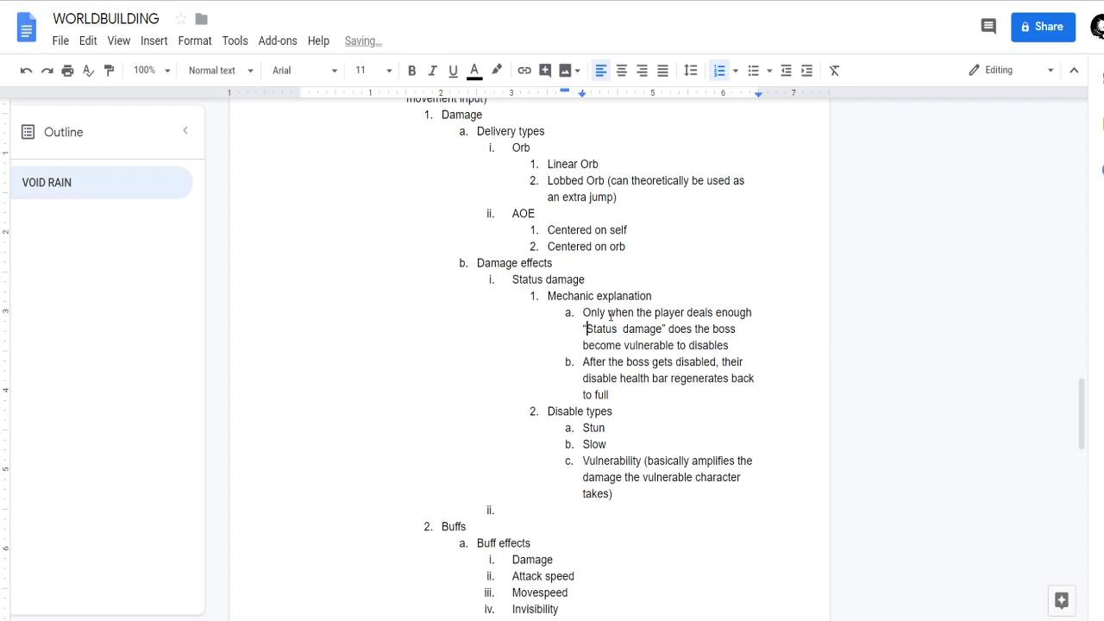
{"action": "key", "text": "Delete"}
{"action": "type", "text": "s"}
{"action": "double_click", "coordinate": [600, 328]}
{"action": "left_click", "coordinate": [670, 345]}
{"action": "double_click", "coordinate": [699, 344]}
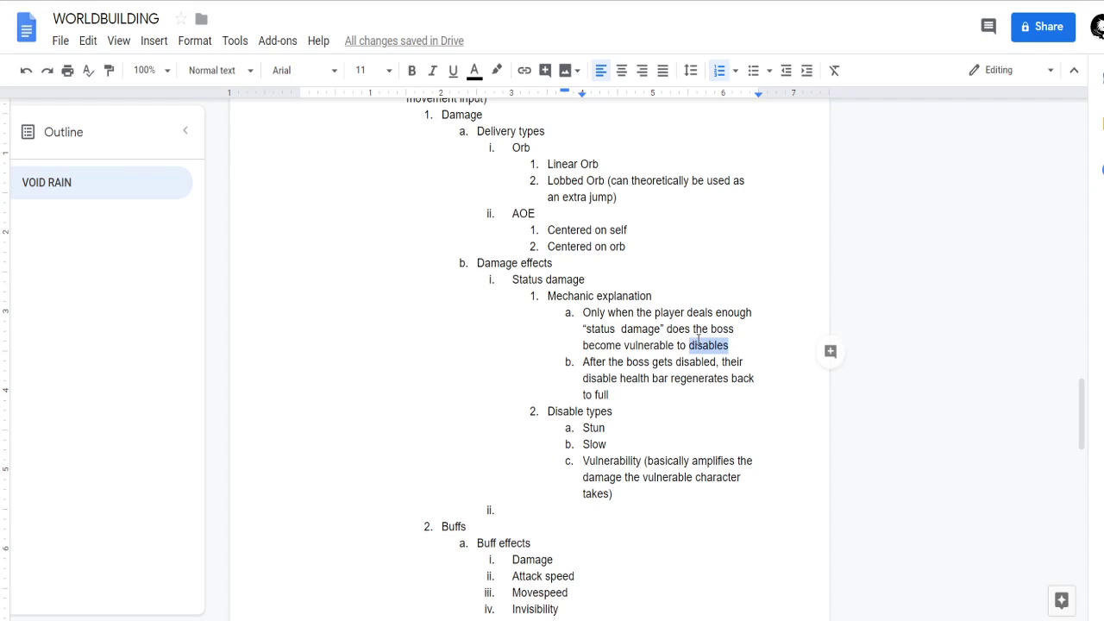
{"action": "type", "text": "statuses"}
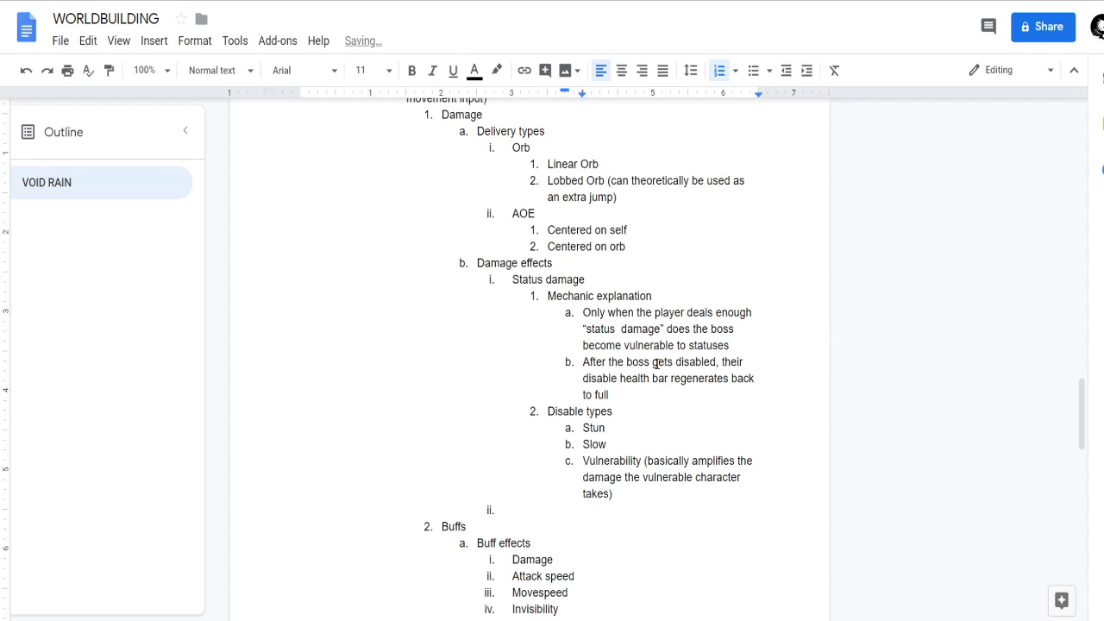
Reword the second Mechanic explanation item to "After the boss gets afflicted with a status, their status health bar regenerates back to full".
{"action": "double_click", "coordinate": [697, 362]}
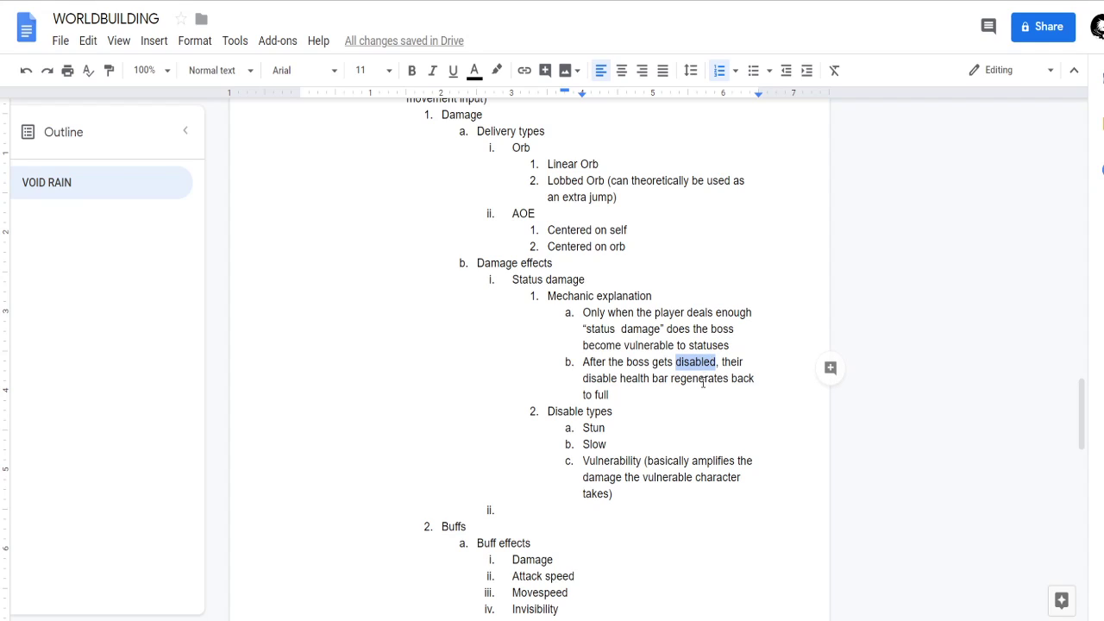
{"action": "key", "text": "Right"}
{"action": "key", "text": "ctrl+BackSpace"}
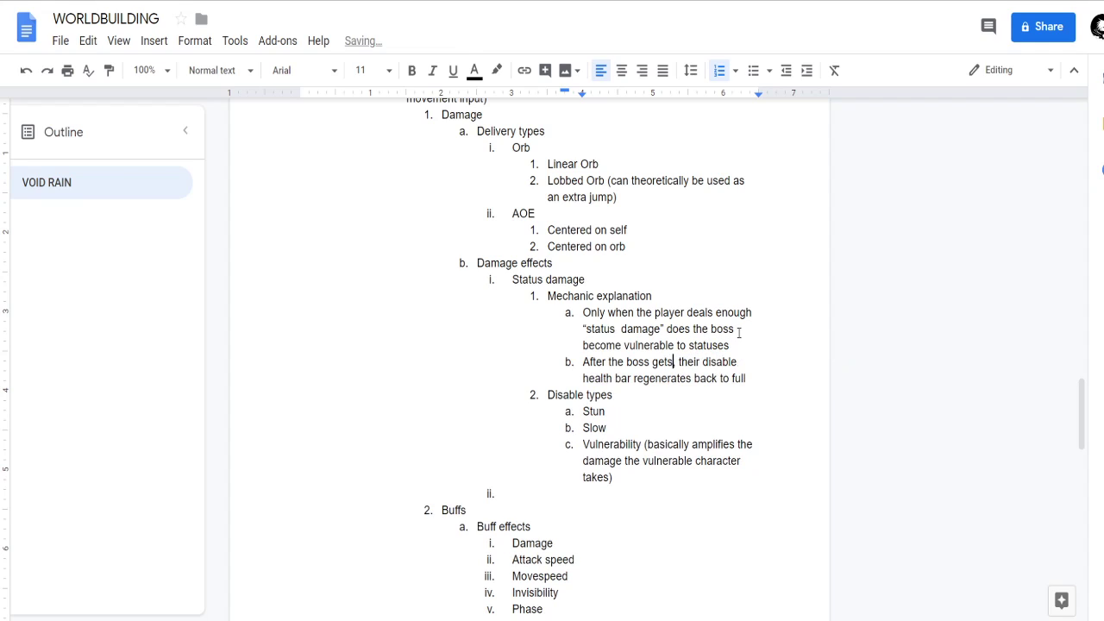
{"action": "type", "text": "affl "}
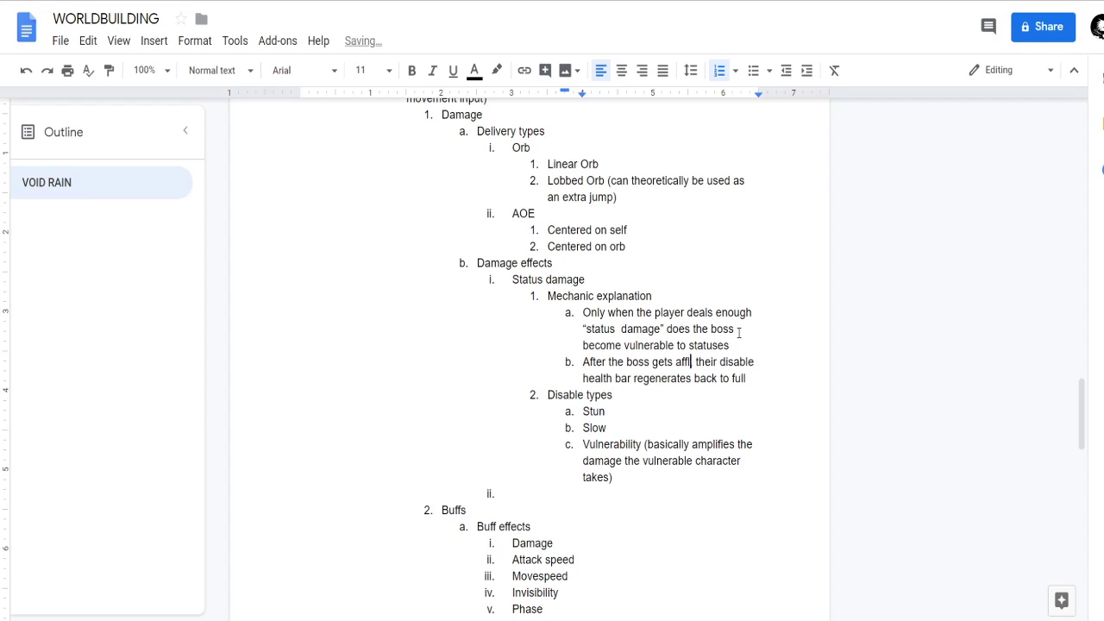
{"action": "type", "text": "icted with a st"}
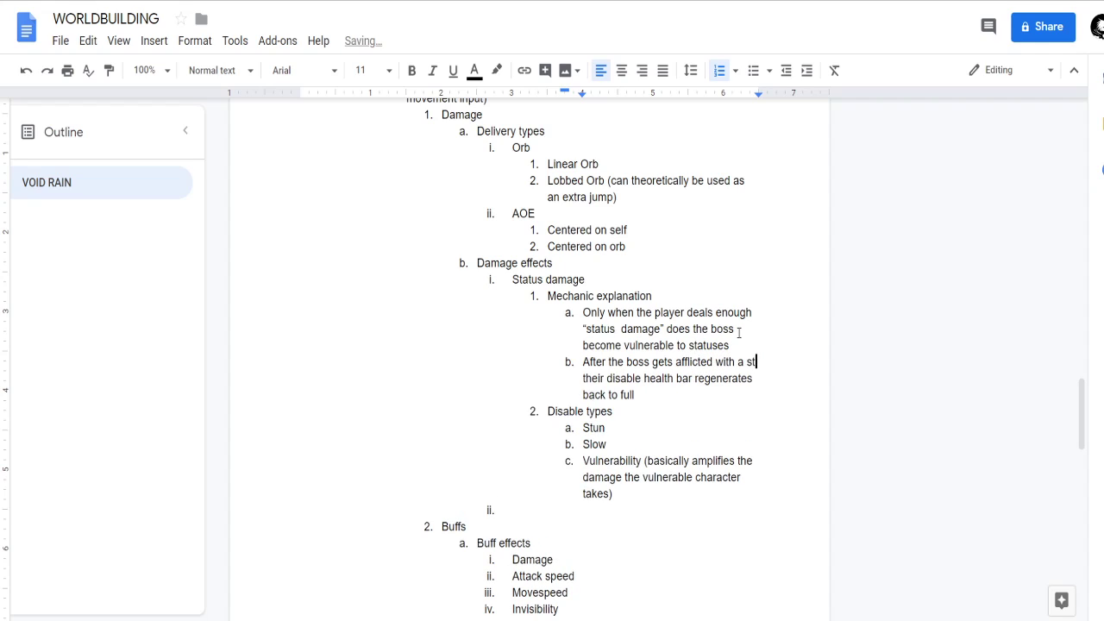
{"action": "type", "text": "atus,"}
{"action": "double_click", "coordinate": [658, 378]}
{"action": "type", "text": "status"}
{"action": "left_click", "coordinate": [724, 395]}
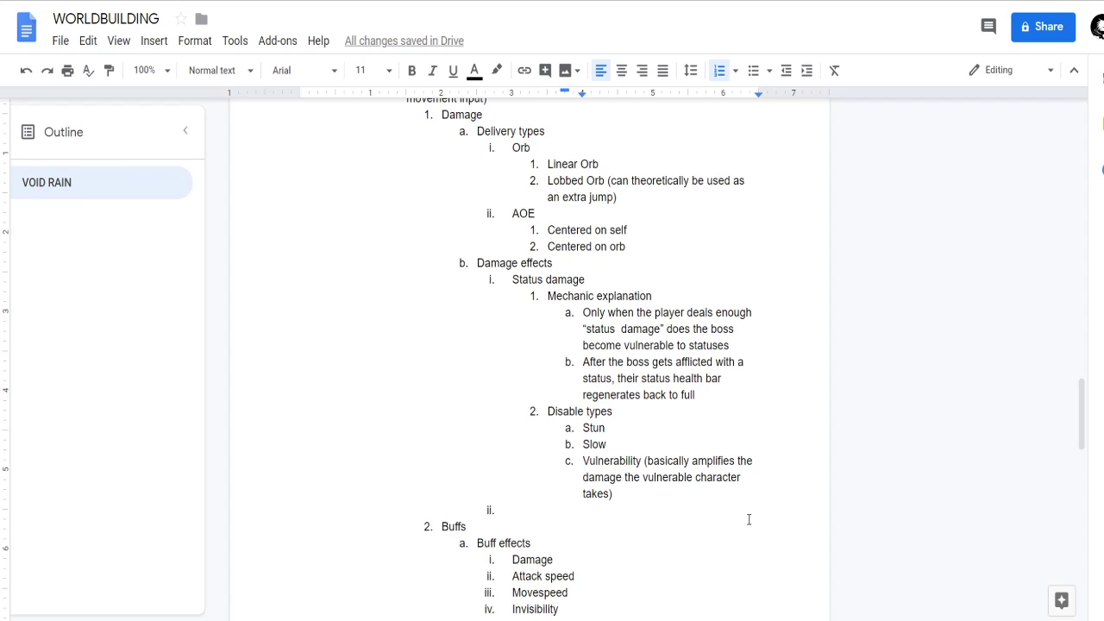
{"action": "left_click", "coordinate": [617, 444]}
{"action": "scroll", "coordinate": [627, 441], "scroll_direction": "down", "scroll_amount": 1}
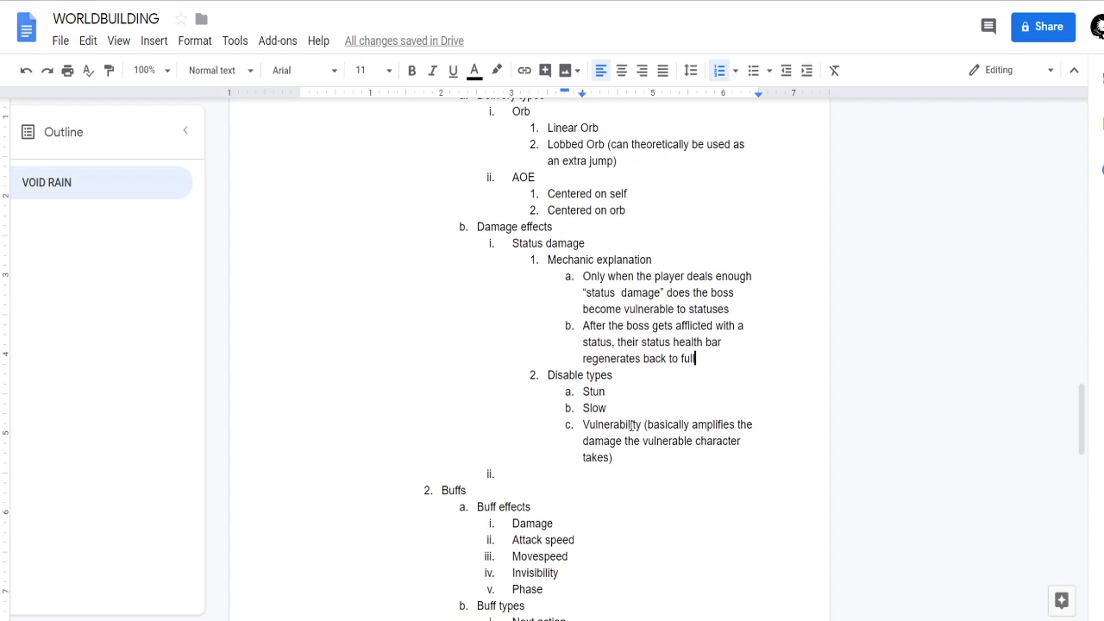
{"action": "left_click", "coordinate": [631, 394]}
{"action": "left_click", "coordinate": [625, 469]}
{"action": "left_click", "coordinate": [631, 457]}
{"action": "key", "text": "Up"}
{"action": "key", "text": "Up"}
{"action": "key", "text": "Up"}
{"action": "key", "text": "Up"}
{"action": "key", "text": "Up"}
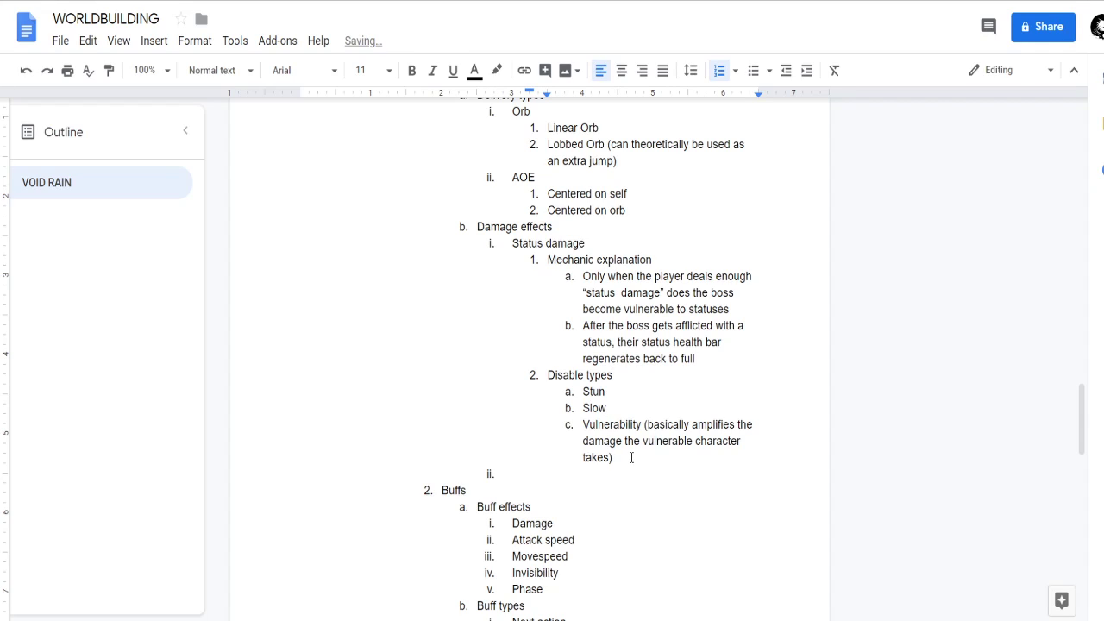
{"action": "key", "text": "Up"}
{"action": "key", "text": "ctrl+Right"}
{"action": "key", "text": "ctrl+Right"}
{"action": "key", "text": "ctrl+Right"}
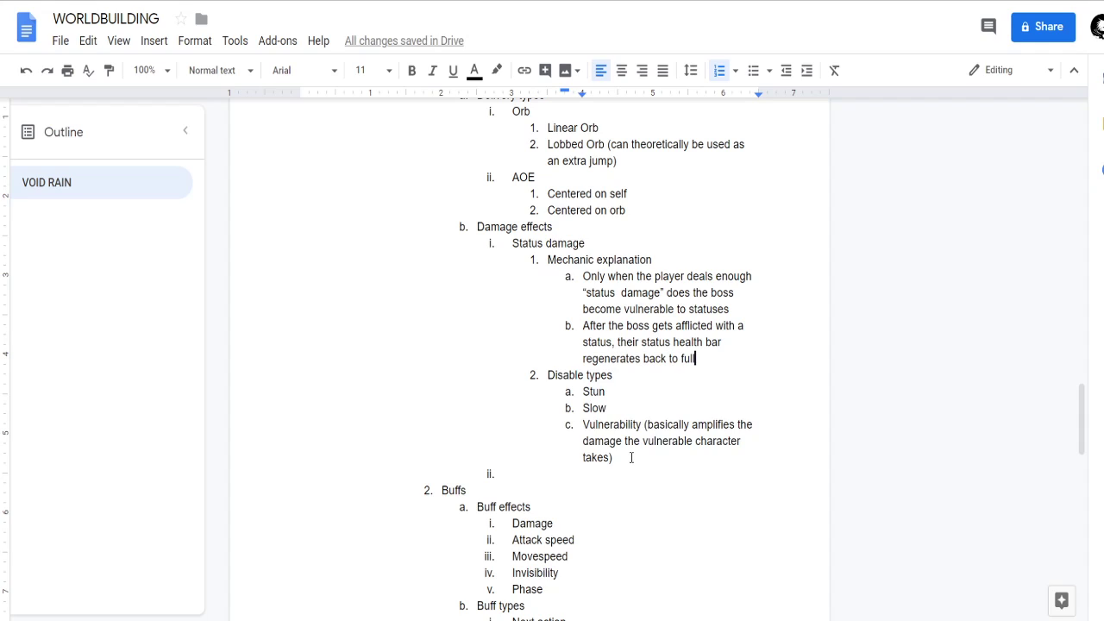
{"action": "key", "text": "Return"}
{"action": "key", "text": "BackSpace"}
{"action": "key", "text": "BackSpace"}
Insert "All statuses are currently duration-based" as a Mechanic explanation item before the one about the boss getting afflicted.
{"action": "key", "text": "Up"}
{"action": "key", "text": "Up"}
{"action": "key", "text": "Up"}
{"action": "key", "text": "Up"}
{"action": "key", "text": "Up"}
{"action": "key", "text": "Down"}
{"action": "key", "text": "Down"}
{"action": "key", "text": "Down"}
{"action": "key", "text": "ctrl+Left"}
{"action": "key", "text": "ctrl+Left"}
{"action": "key", "text": "ctrl+Left"}
{"action": "key", "text": "ctrl+Left"}
{"action": "key", "text": "ctrl+Left"}
{"action": "key", "text": "Return"}
{"action": "key", "text": "Up"}
{"action": "type", "text": "All "}
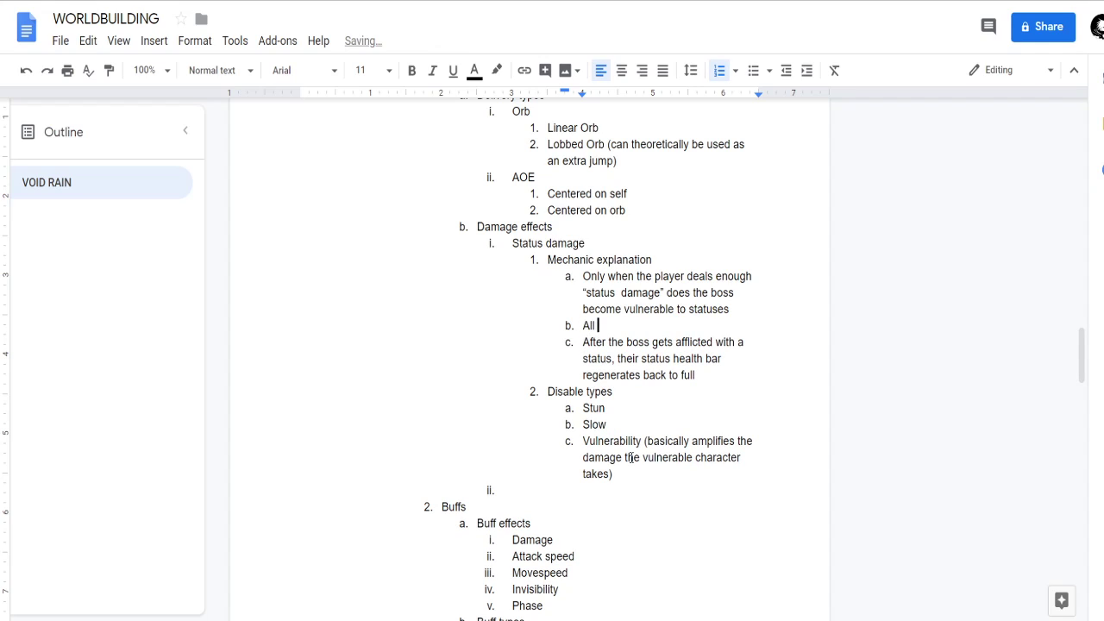
{"action": "type", "text": "statuses are currently duration"}
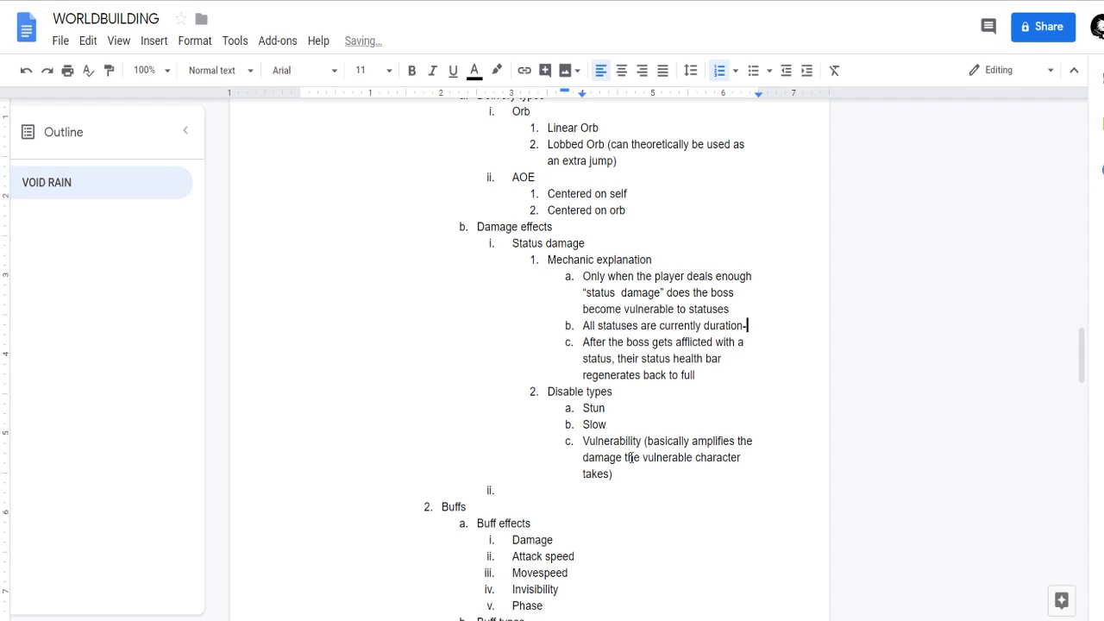
{"action": "type", "text": "-based"}
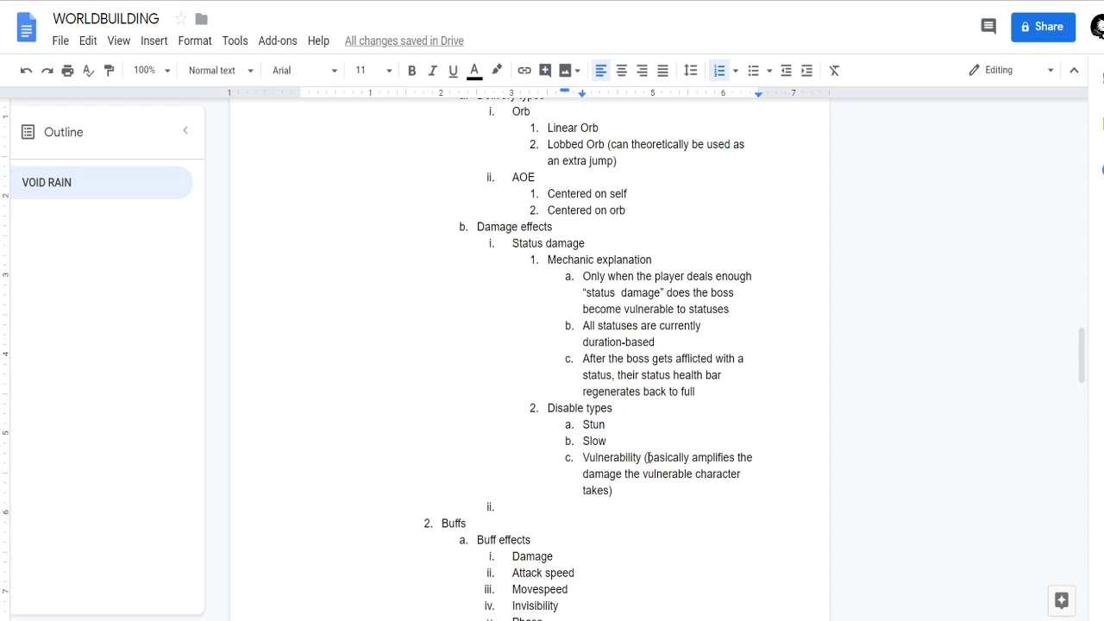
Append the note "(not after the previous status has finished its duration)" to the item about the status health bar regenerating.
{"action": "scroll", "coordinate": [710, 382], "scroll_direction": "down", "scroll_amount": 1}
{"action": "left_click", "coordinate": [710, 382]}
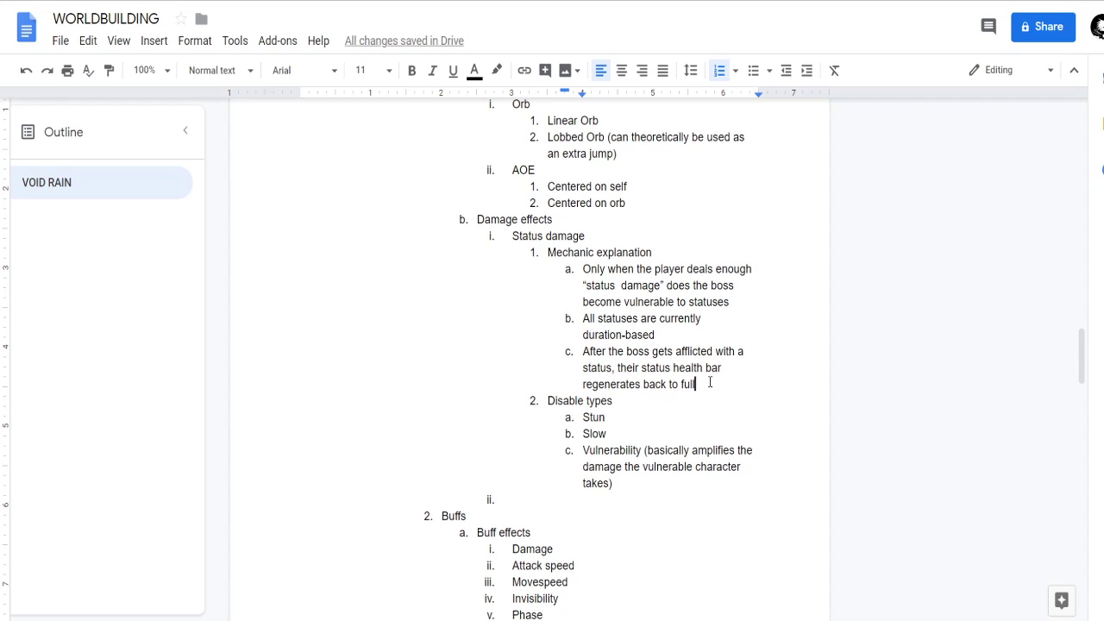
{"action": "type", "text": "(not"}
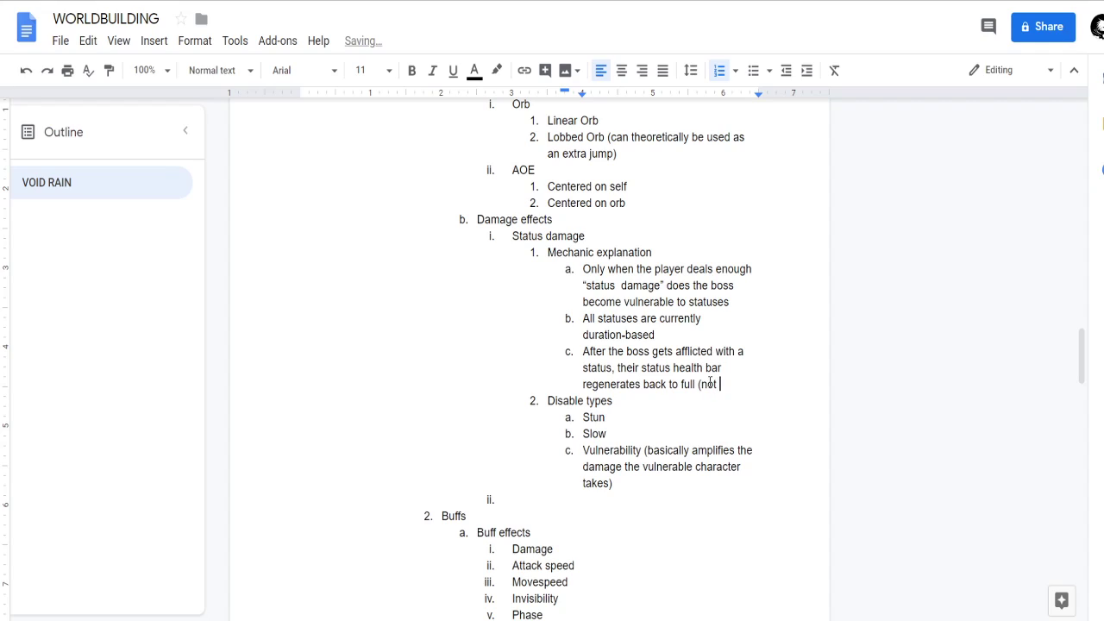
{"action": "type", "text": " after the previous sta"}
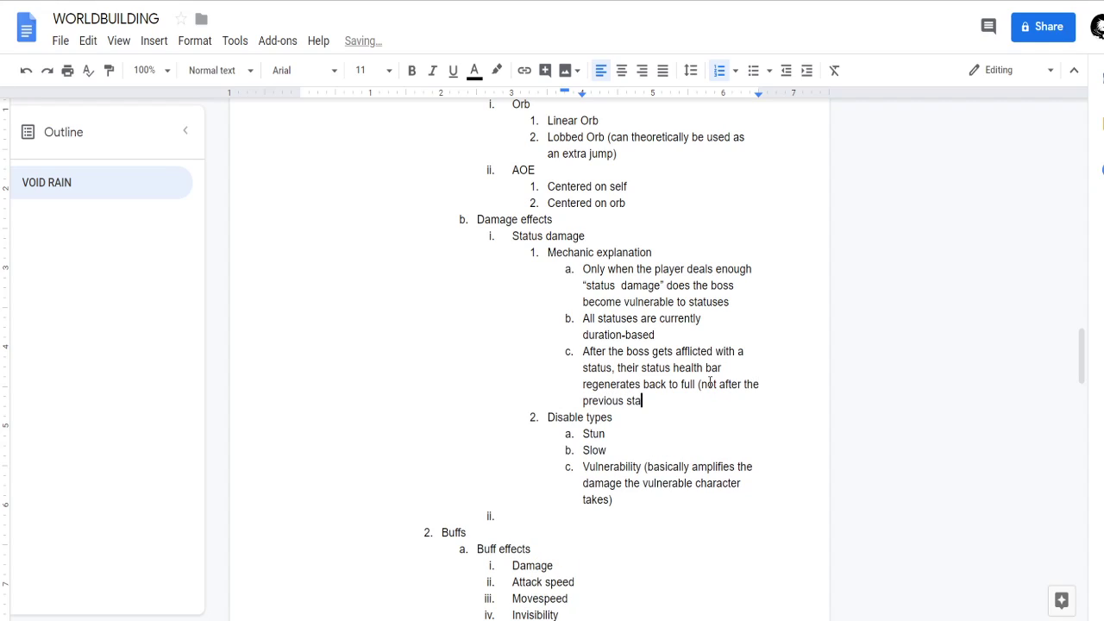
{"action": "type", "text": "tus is finished"}
{"action": "type", "text": ")"}
{"action": "key", "text": "ctrl+Left"}
{"action": "key", "text": "BackSpace"}
{"action": "key", "text": "BackSpace"}
{"action": "key", "text": "BackSpace"}
{"action": "type", "text": "has "}
{"action": "type", "text": " its dura"}
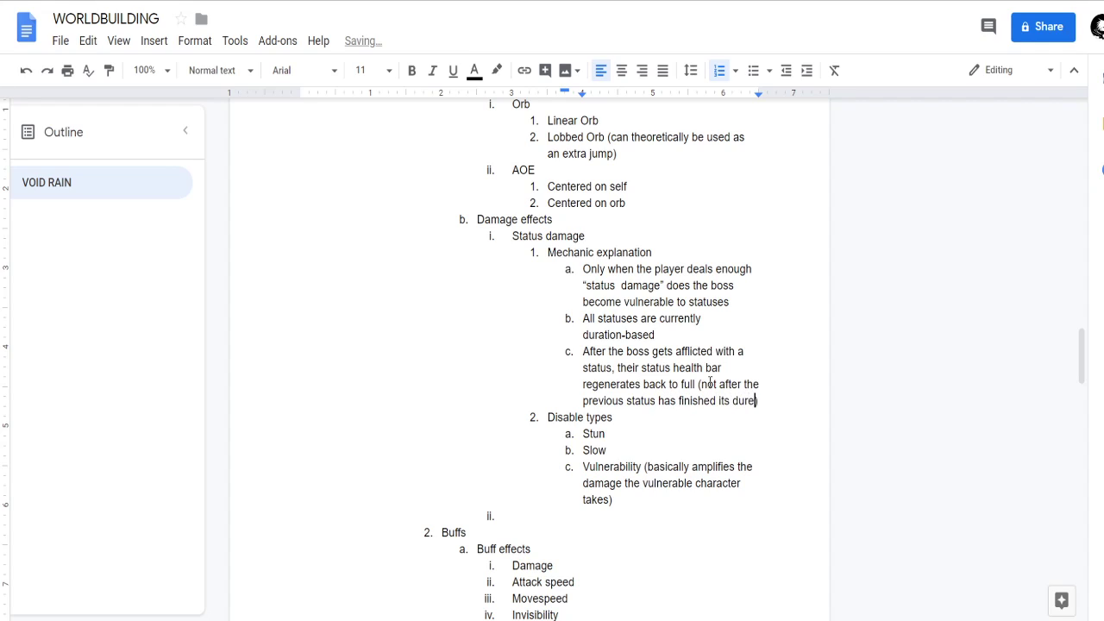
{"action": "type", "text": "tion; which allo"}
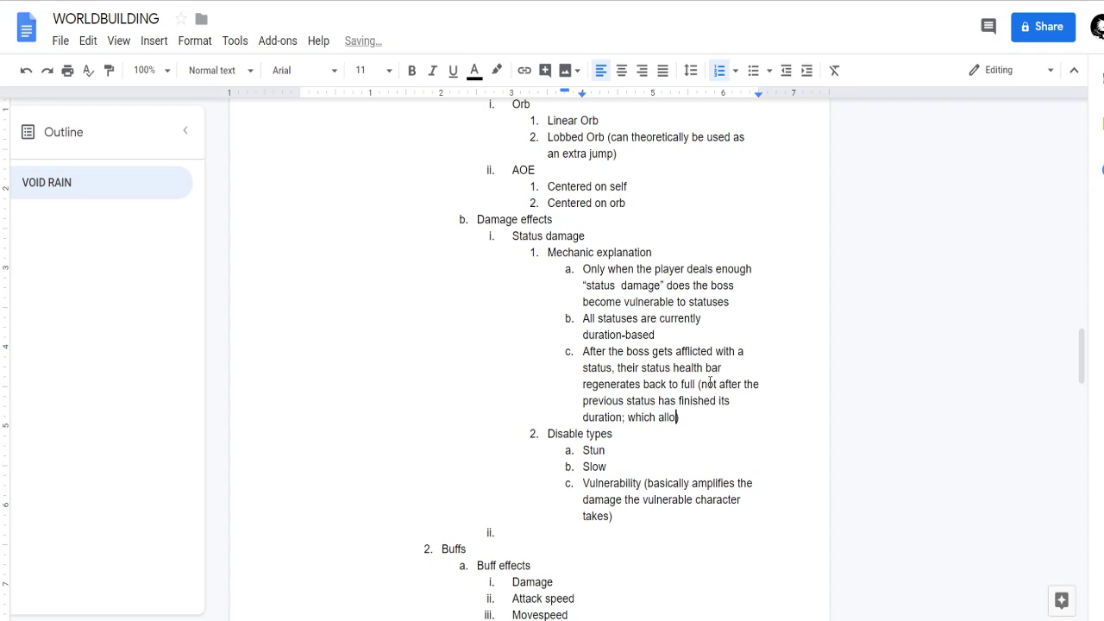
{"action": "type", "text": "ws for stacking"}
Extend the parenthetical note about the status duration with "; which allows for stacking of multiple statuses".
{"action": "key", "text": "BackSpace"}
{"action": "key", "text": "BackSpace"}
{"action": "type", "text": "ng of mu"}
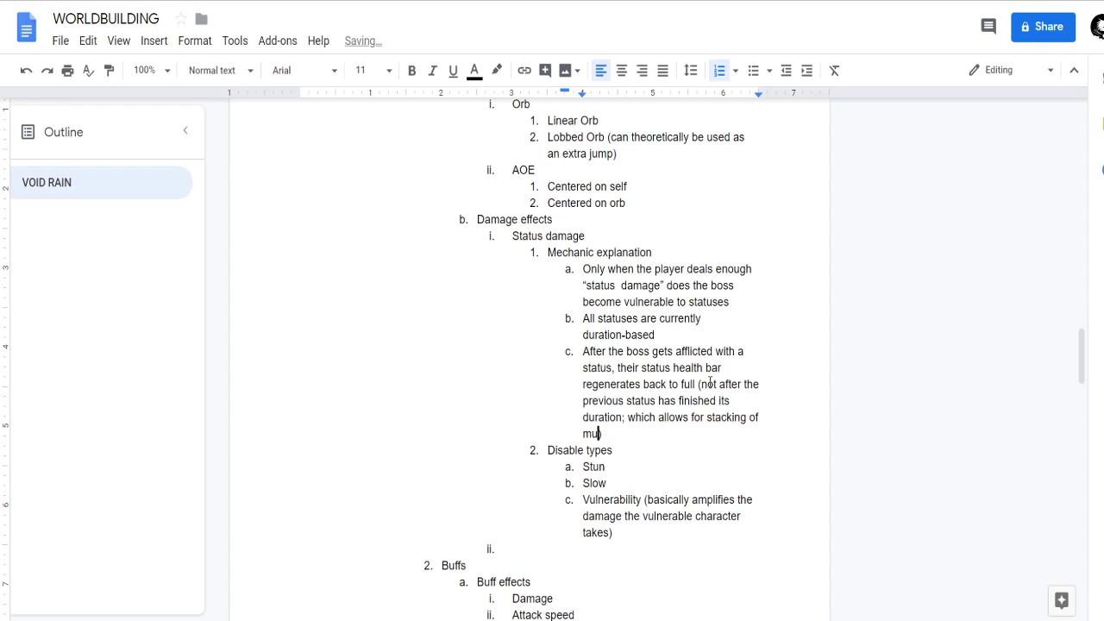
{"action": "type", "text": "ltiple statue"}
{"action": "key", "text": "BackSpace"}
{"action": "type", "text": "ses"}
{"action": "left_click", "coordinate": [636, 456]}
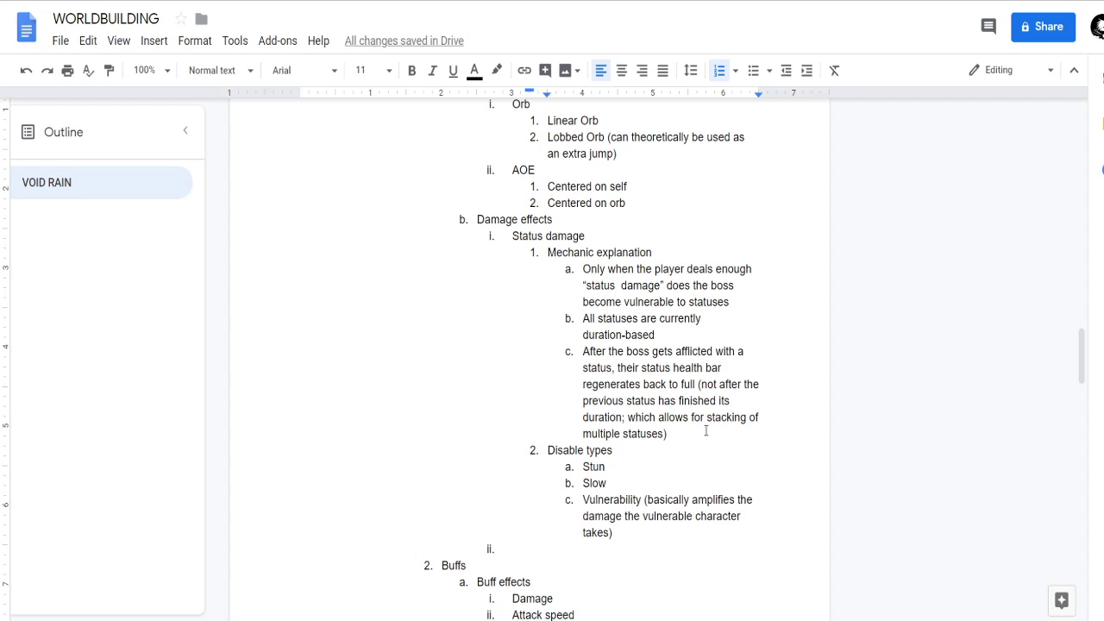
Review the three Mechanic explanation items under Status damage.
{"action": "scroll", "coordinate": [463, 319], "scroll_direction": "up", "scroll_amount": 4}
{"action": "scroll", "coordinate": [609, 259], "scroll_direction": "down", "scroll_amount": 4}
{"action": "left_click_drag", "start_coordinate": [688, 431], "coordinate": [584, 269]}
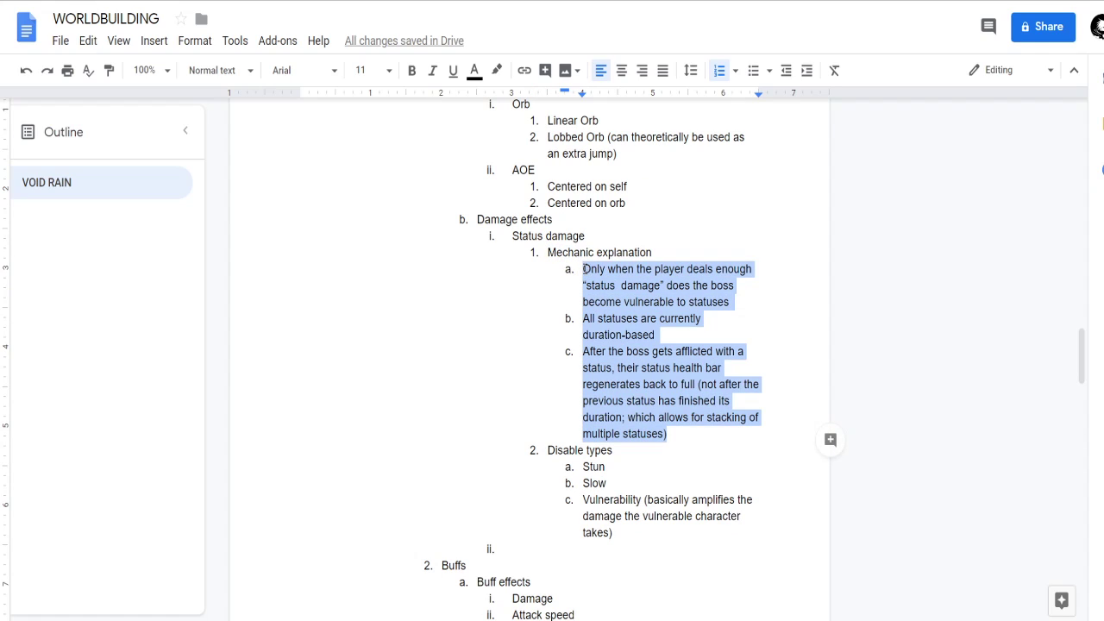
{"action": "left_click", "coordinate": [645, 349]}
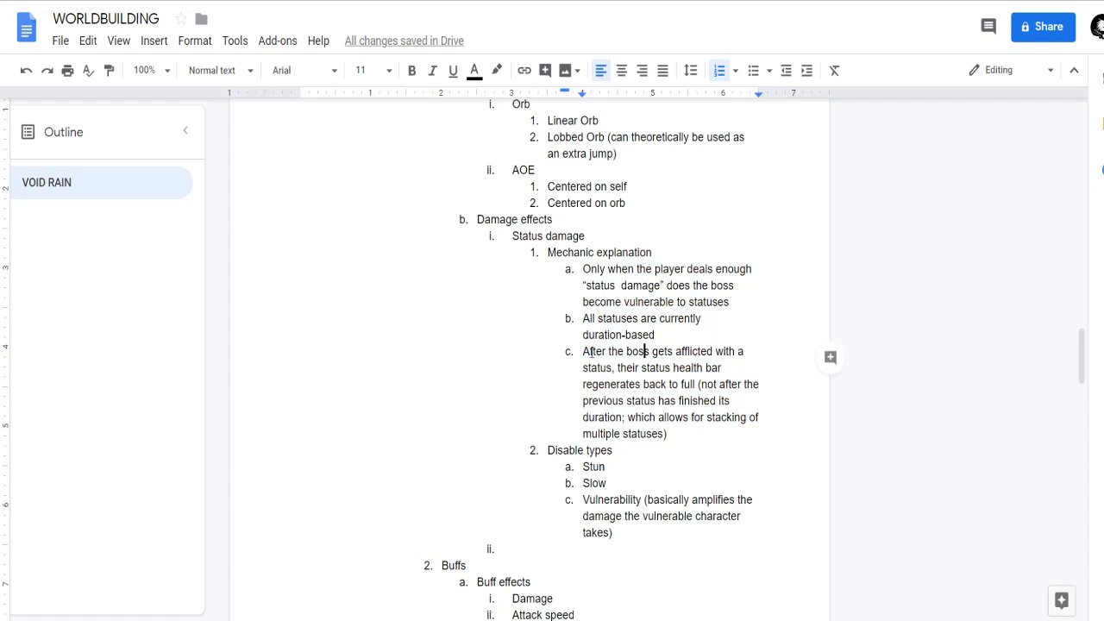
{"action": "scroll", "coordinate": [635, 366], "scroll_direction": "down", "scroll_amount": 1}
{"action": "left_click", "coordinate": [671, 409]}
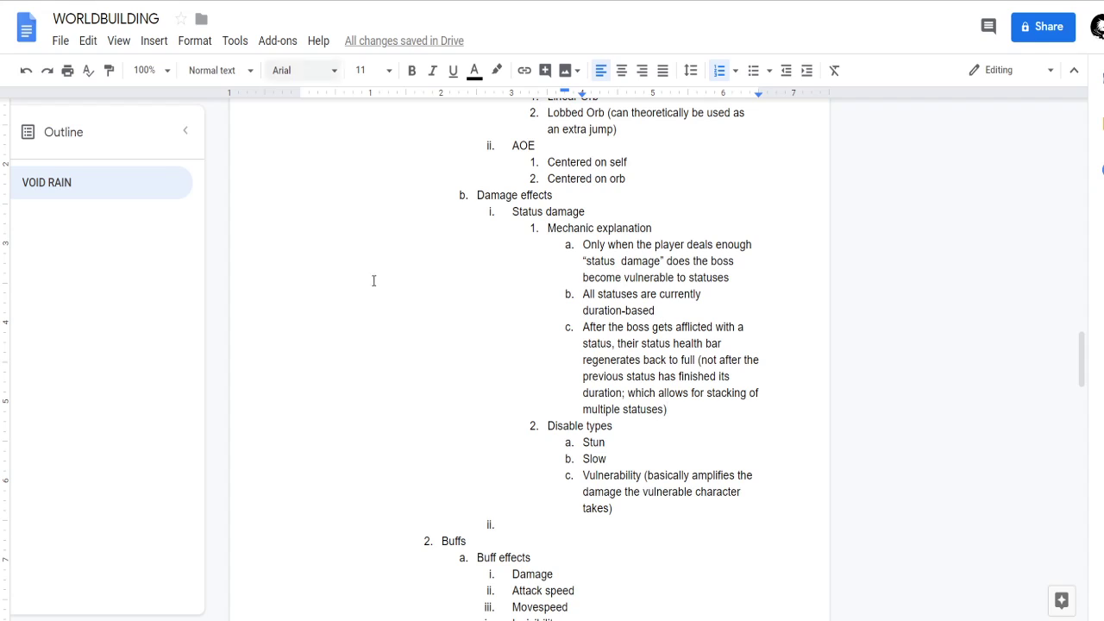
{"action": "scroll", "coordinate": [596, 498], "scroll_direction": "down", "scroll_amount": 1}
Fill the empty second item under Damage effects with "Buffs".
{"action": "left_click", "coordinate": [560, 494]}
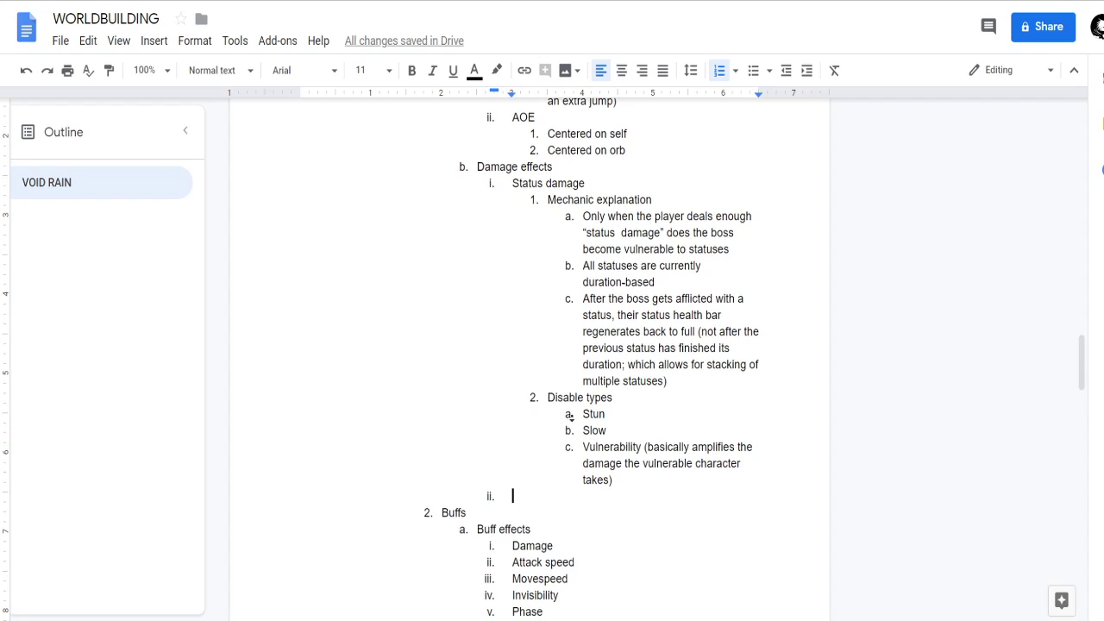
{"action": "scroll", "coordinate": [575, 395], "scroll_direction": "down", "scroll_amount": 1}
{"action": "scroll", "coordinate": [561, 395], "scroll_direction": "down", "scroll_amount": 2}
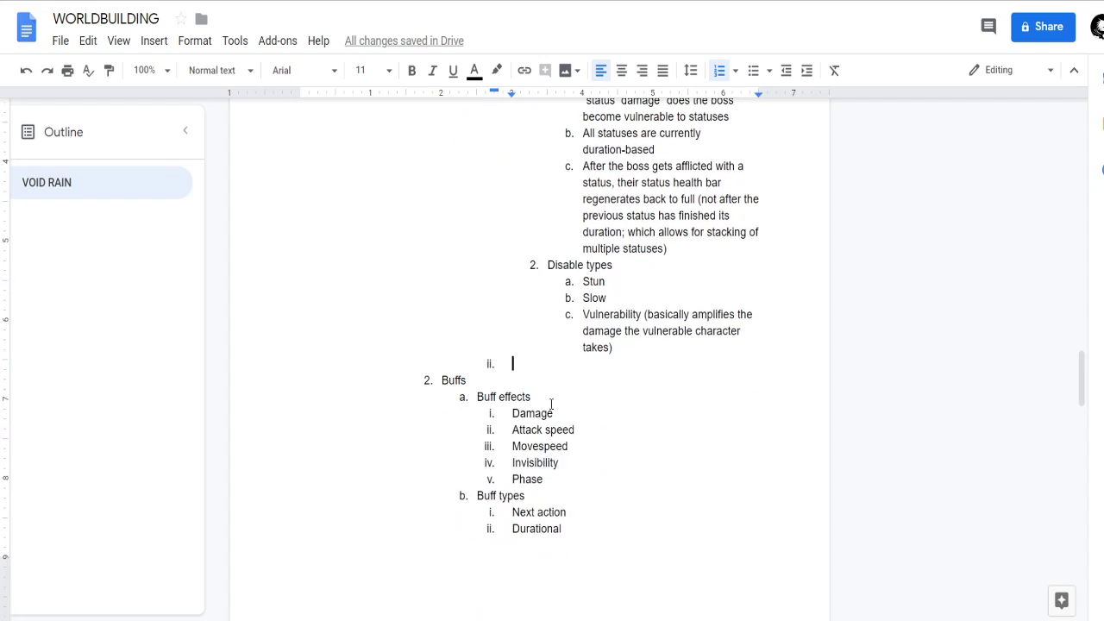
{"action": "scroll", "coordinate": [540, 345], "scroll_direction": "up", "scroll_amount": 2}
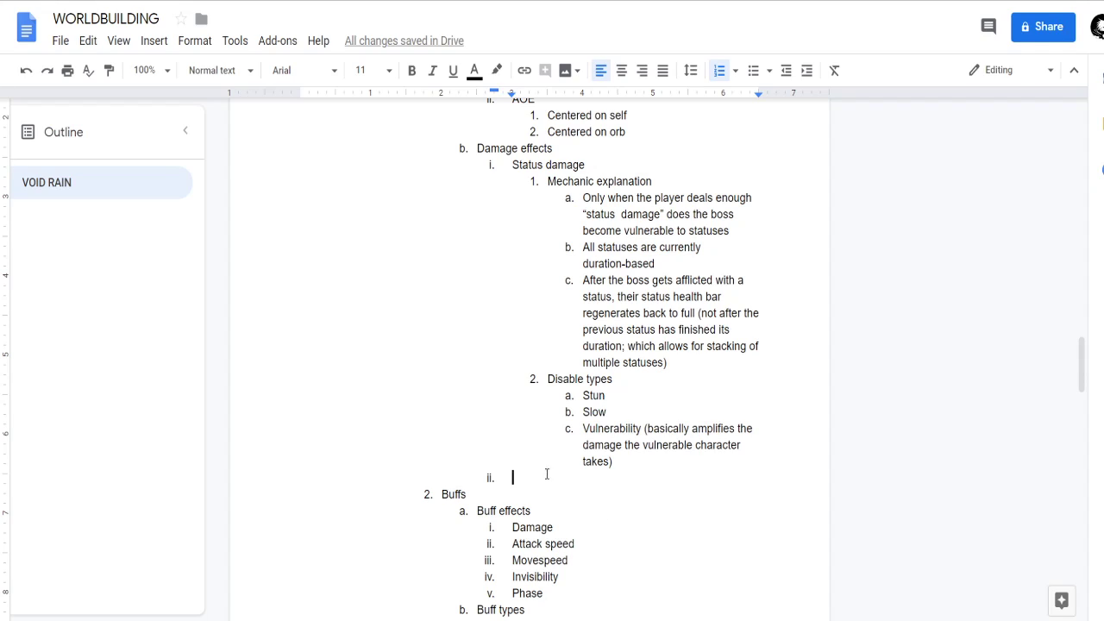
{"action": "type", "text": "Buffs"}
Add an empty item after Mana steal and remove the Surrounding mechanics heading so its items join the list above.
{"action": "scroll", "coordinate": [650, 475], "scroll_direction": "up", "scroll_amount": 7}
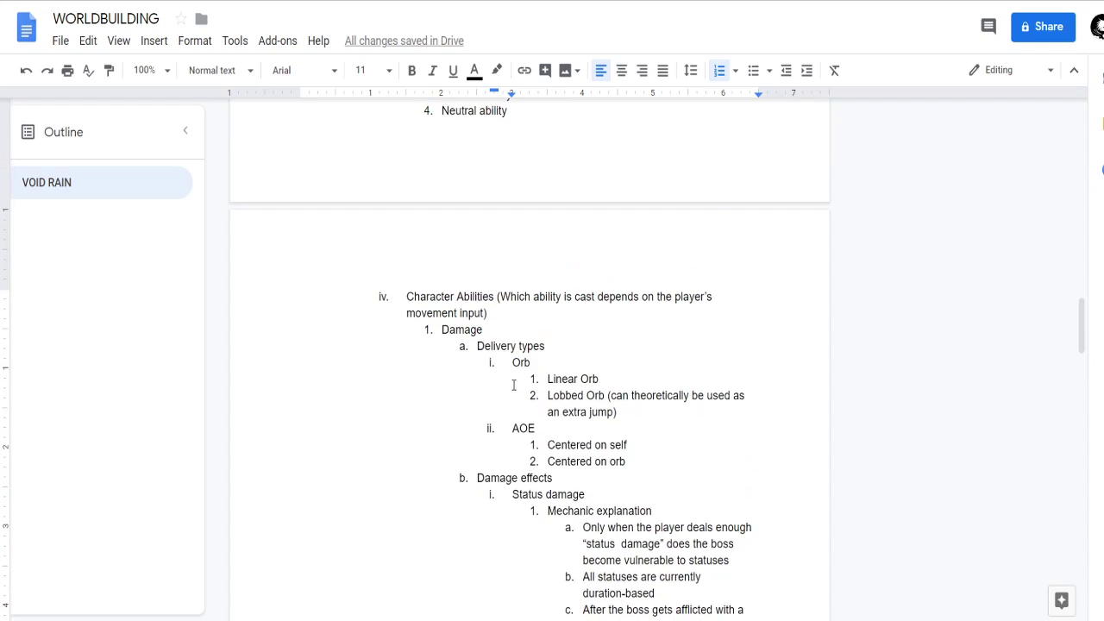
{"action": "left_click", "coordinate": [565, 233]}
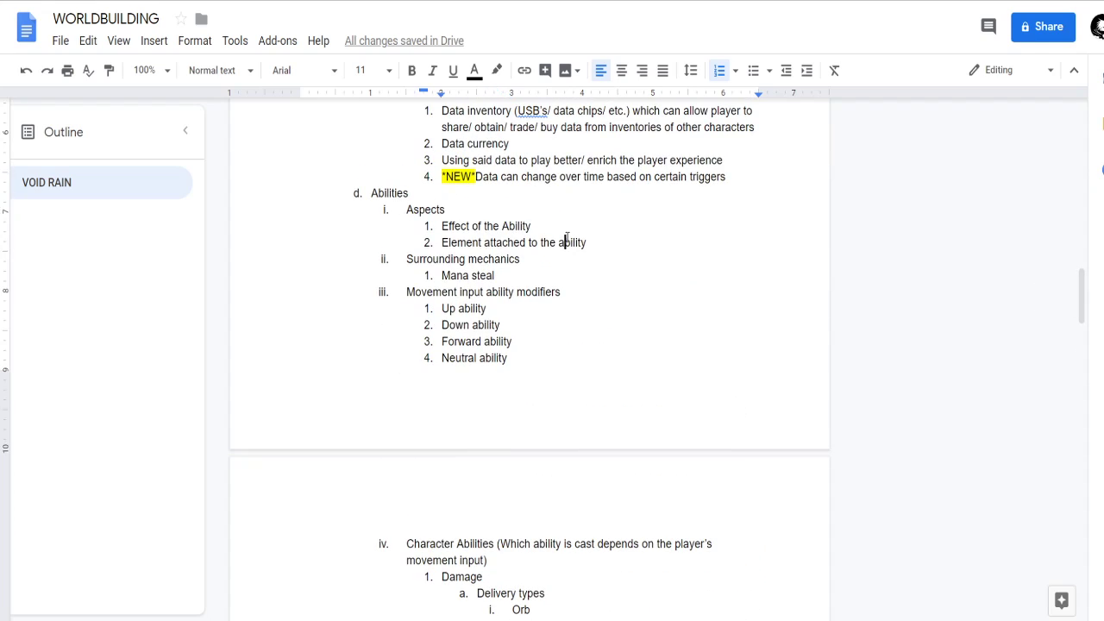
{"action": "left_click", "coordinate": [598, 248]}
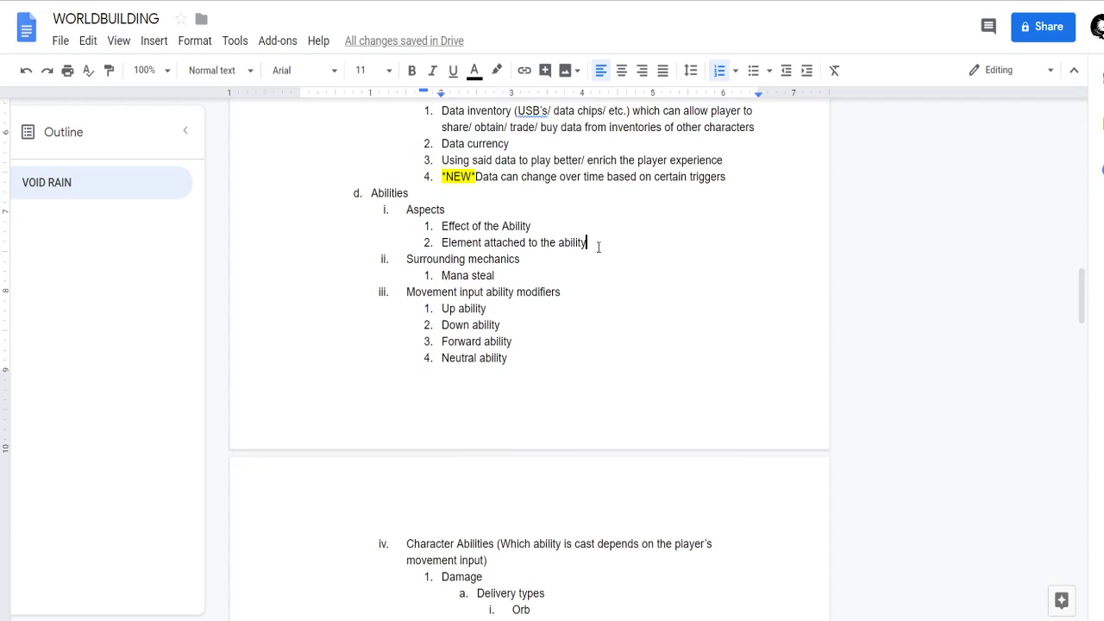
{"action": "left_click", "coordinate": [703, 281]}
{"action": "key", "text": "Return"}
{"action": "key", "text": "Up"}
{"action": "key", "text": "Up"}
{"action": "key", "text": "ctrl+Right"}
{"action": "key", "text": "ctrl+Right"}
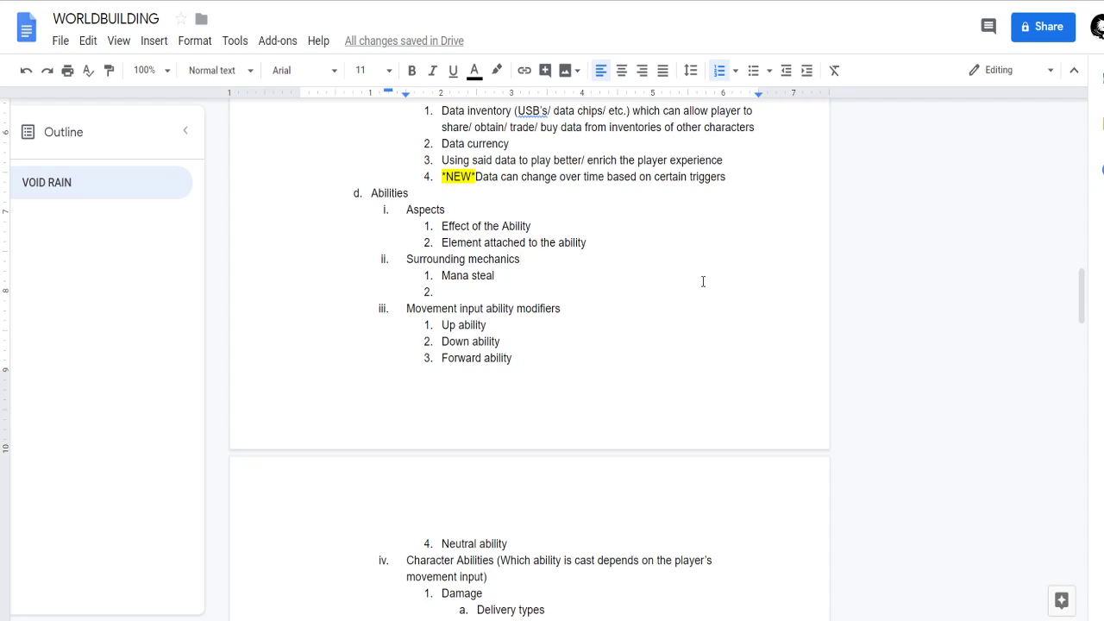
{"action": "key", "text": "ctrl+BackSpace"}
{"action": "key", "text": "ctrl+BackSpace"}
{"action": "key", "text": "BackSpace"}
{"action": "key", "text": "BackSpace"}
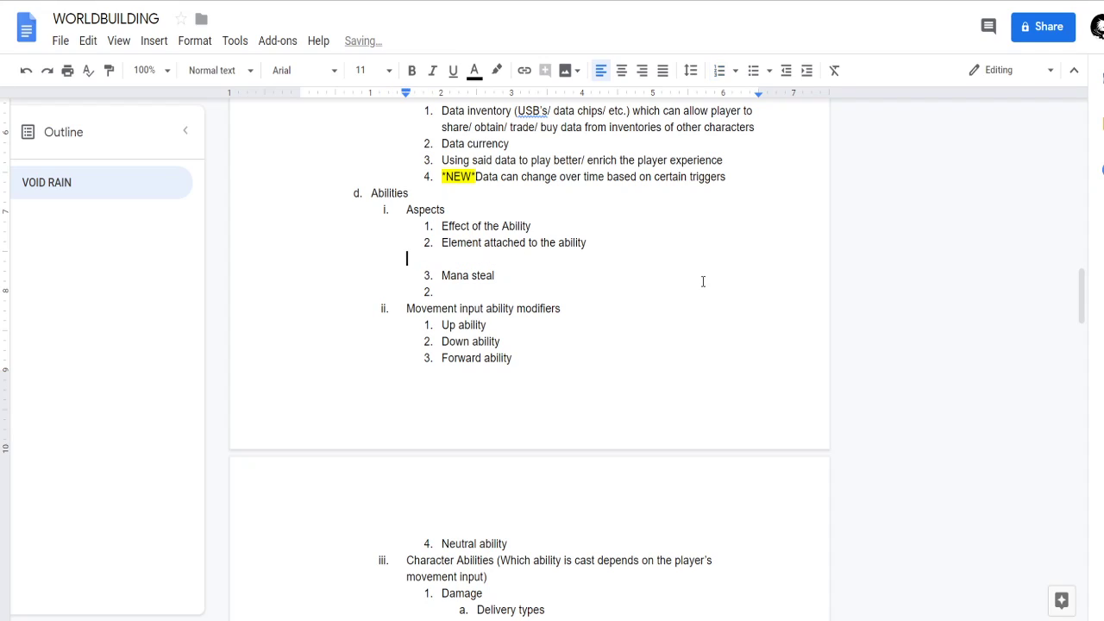
Rename the Aspects heading under Abilities to "Ability mechanics".
{"action": "key", "text": "Up"}
{"action": "key", "text": "Up"}
{"action": "key", "text": "ctrl+BackSpace"}
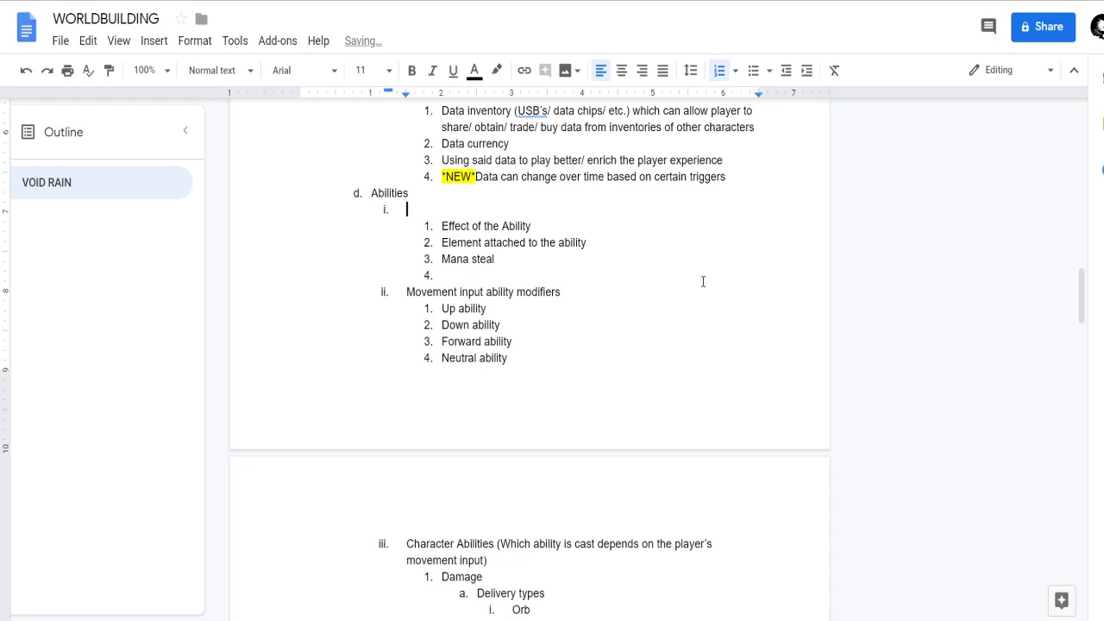
{"action": "type", "text": "Ability mechanics"}
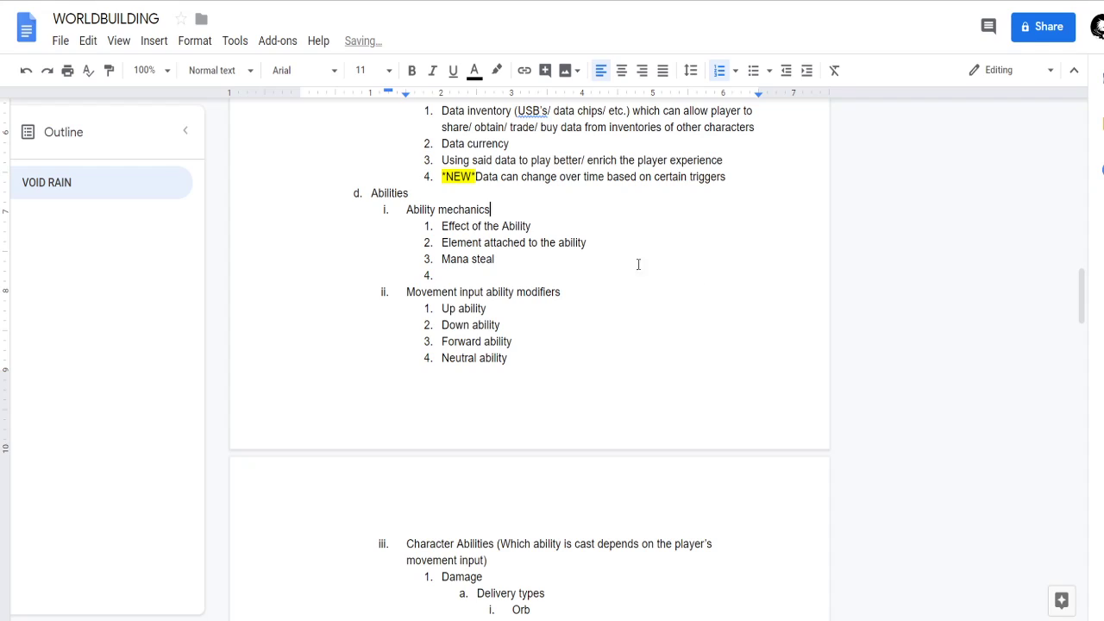
Insert "Cast animation" before Mana steal in the Ability mechanics list, followed by an empty item.
{"action": "left_click", "coordinate": [548, 259]}
{"action": "left_click", "coordinate": [511, 275]}
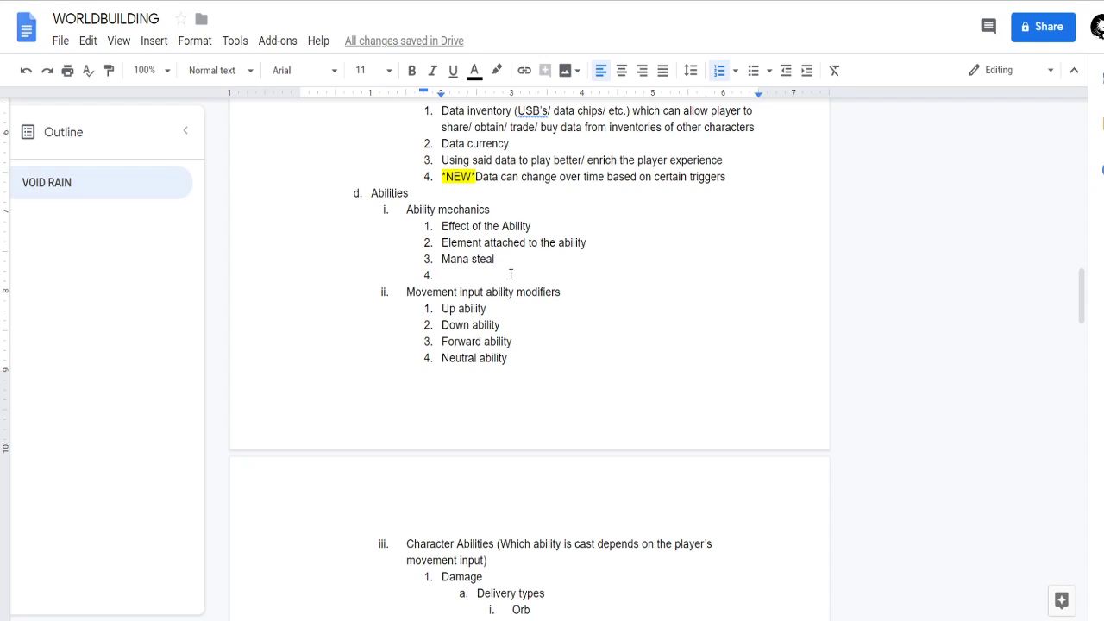
{"action": "left_click", "coordinate": [440, 259]}
{"action": "key", "text": "Return"}
{"action": "key", "text": "Up"}
{"action": "type", "text": "Cast animation"}
{"action": "key", "text": "Return"}
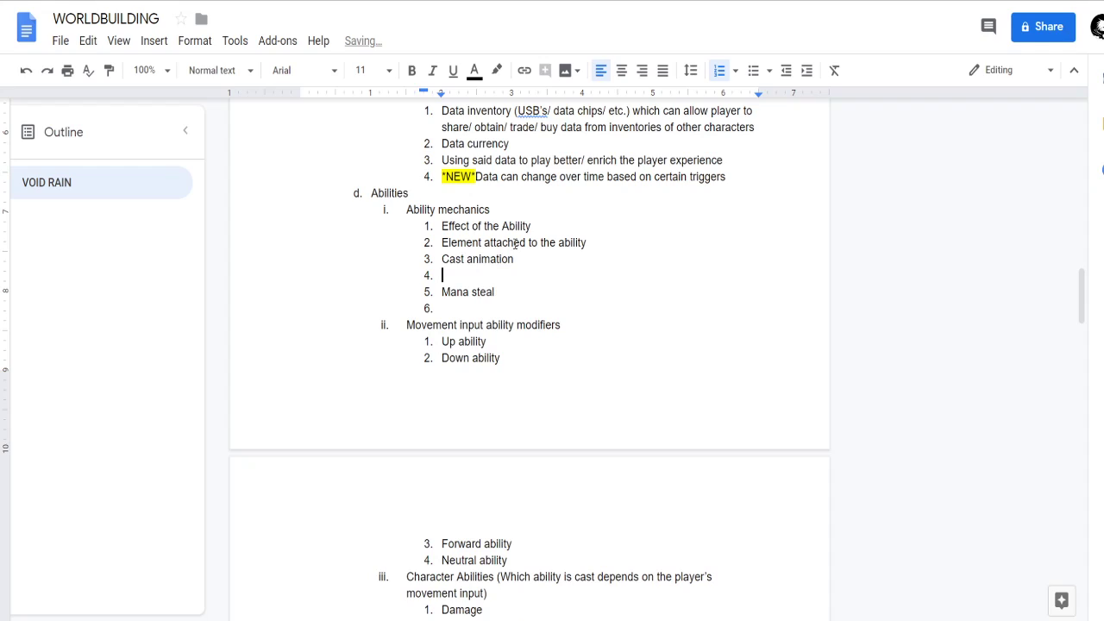
Fill the empty fourth item under Ability mechanics with "Cast backswing".
{"action": "type", "text": "Cast backswing"}
Append "(how long it takes to go from pressing the button to start casting the ability until the actual effect of the ability is executed)" to Cast animation.
{"action": "key", "text": "Up"}
{"action": "type", "text": "("}
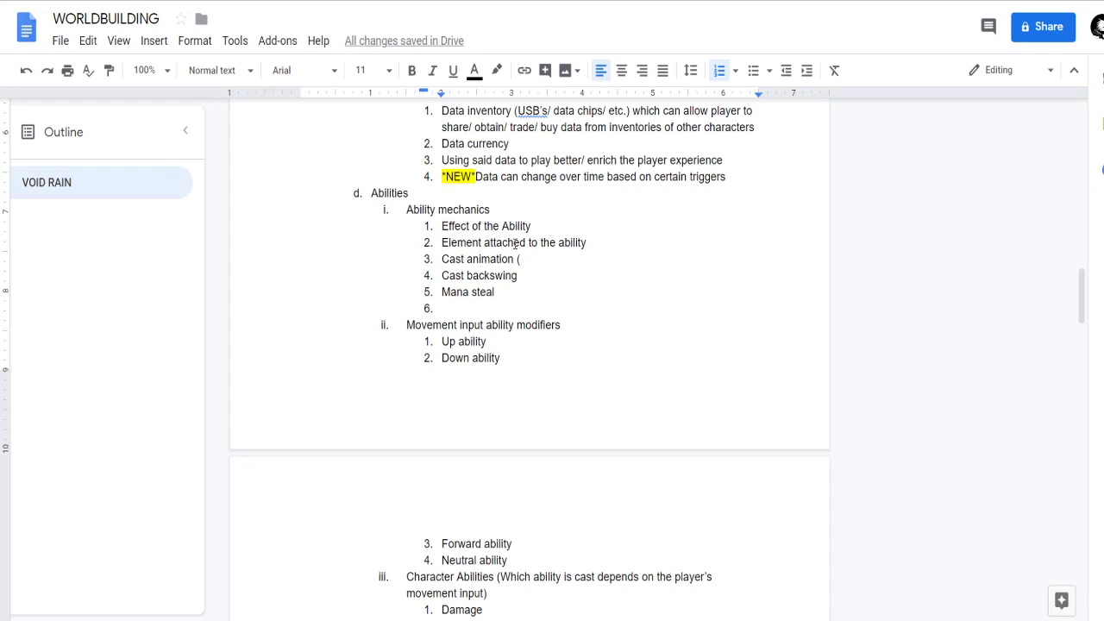
{"action": "type", "text": "how l"}
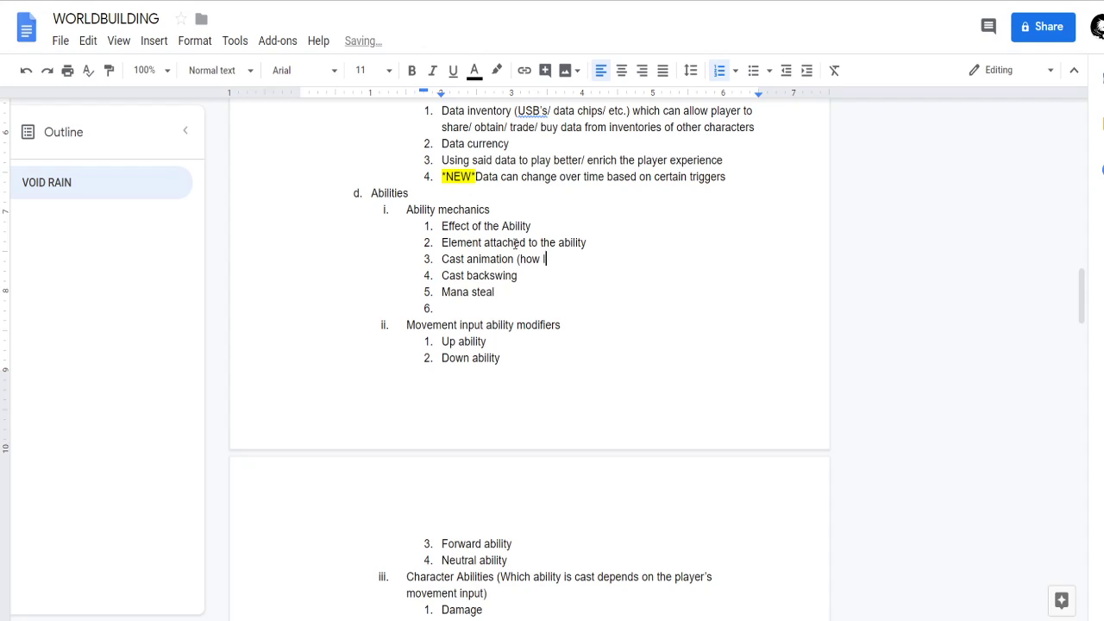
{"action": "type", "text": "ong it takes to go from p"}
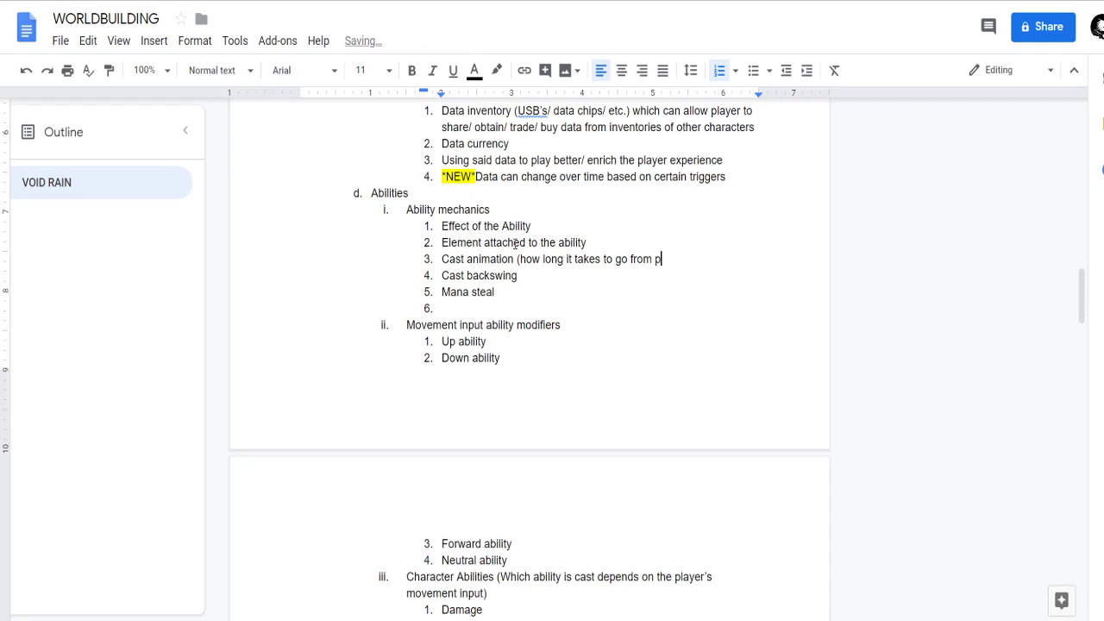
{"action": "type", "text": "ressing the button to "}
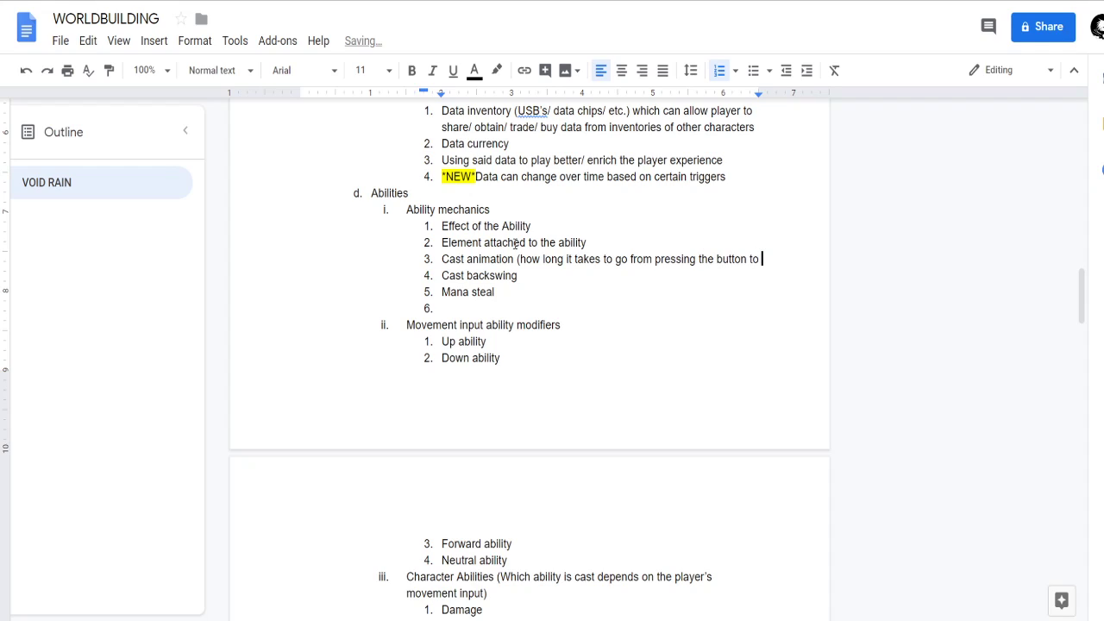
{"action": "type", "text": "start "}
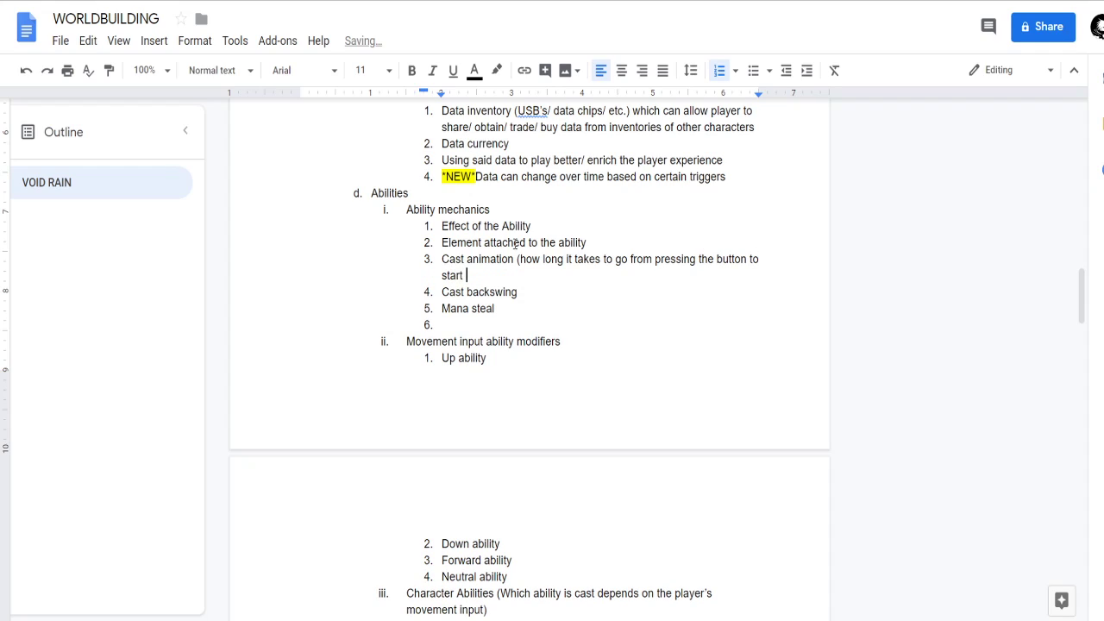
{"action": "type", "text": "casting the ability  unti"}
{"action": "key", "text": "BackSpace"}
{"action": "key", "text": "BackSpace"}
{"action": "key", "text": "BackSpace"}
{"action": "key", "text": "BackSpace"}
{"action": "key", "text": "BackSpace"}
{"action": "type", "text": "until the "}
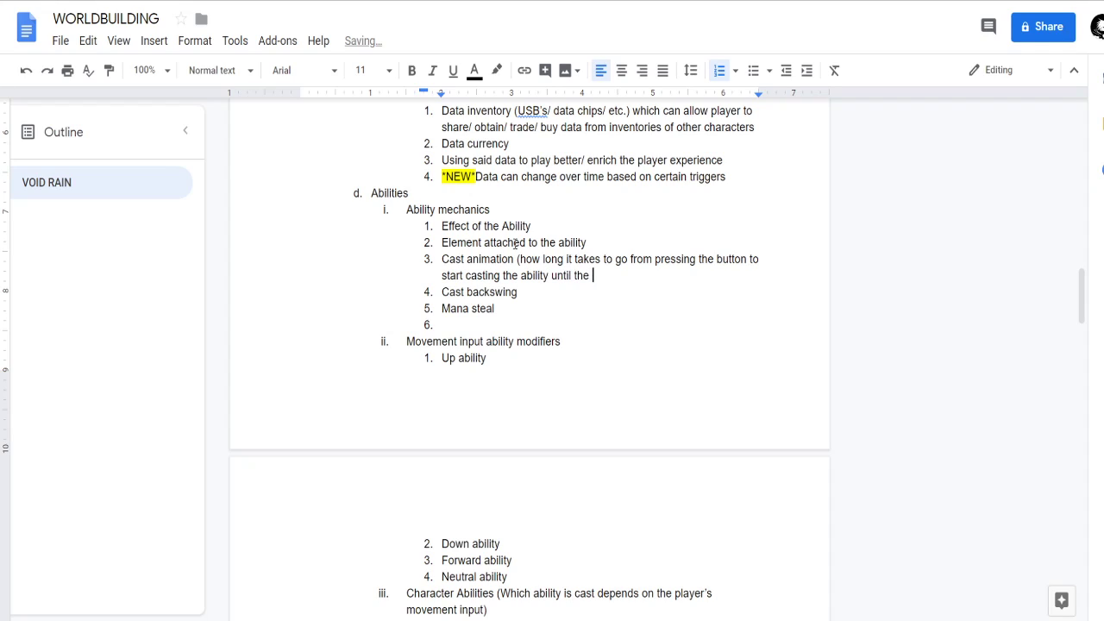
{"action": "type", "text": "actual effect of the abilit"}
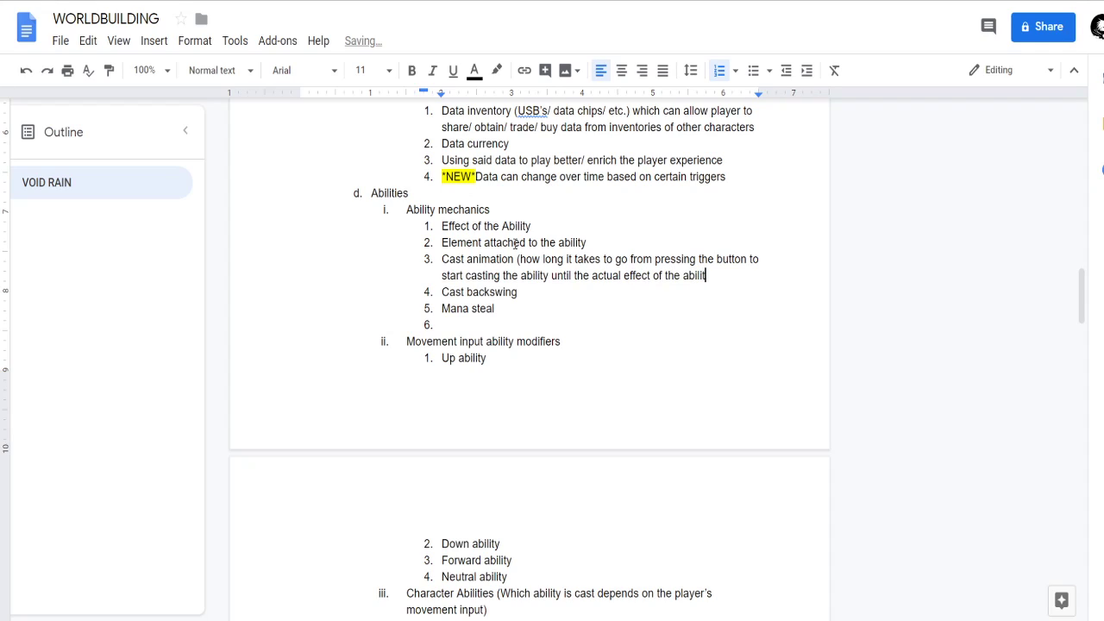
{"action": "type", "text": "y is "}
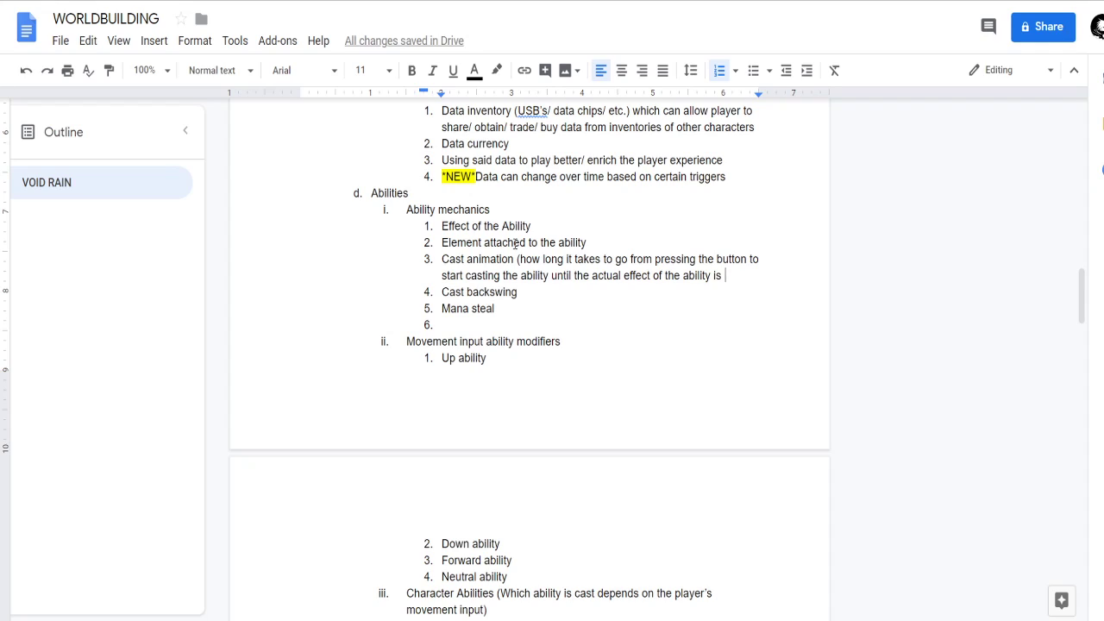
{"action": "type", "text": "exec"}
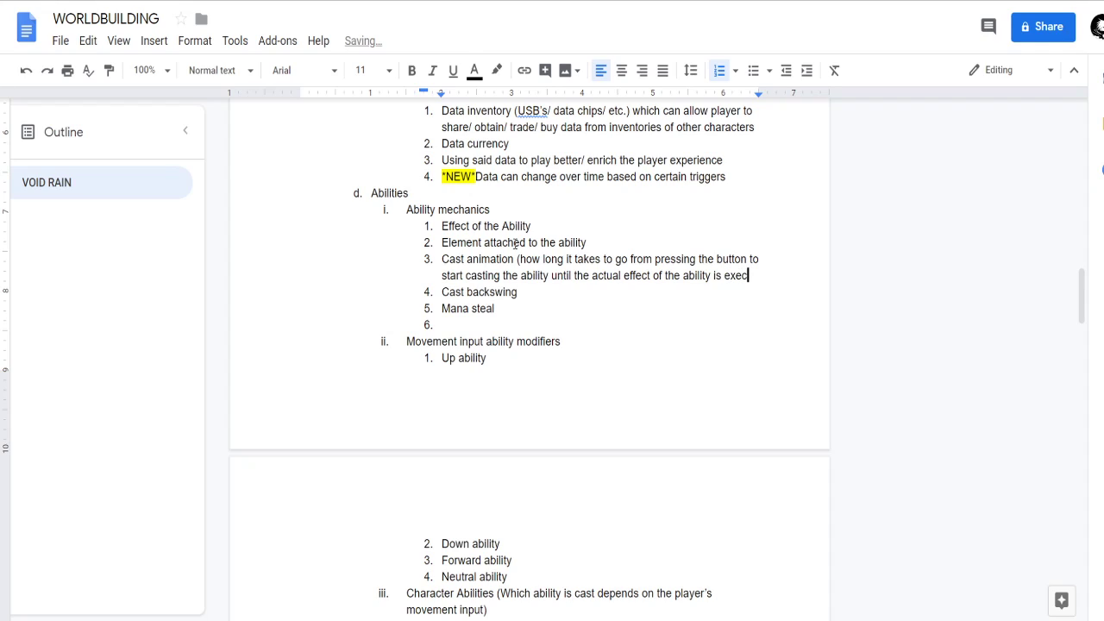
{"action": "type", "text": "uted)"}
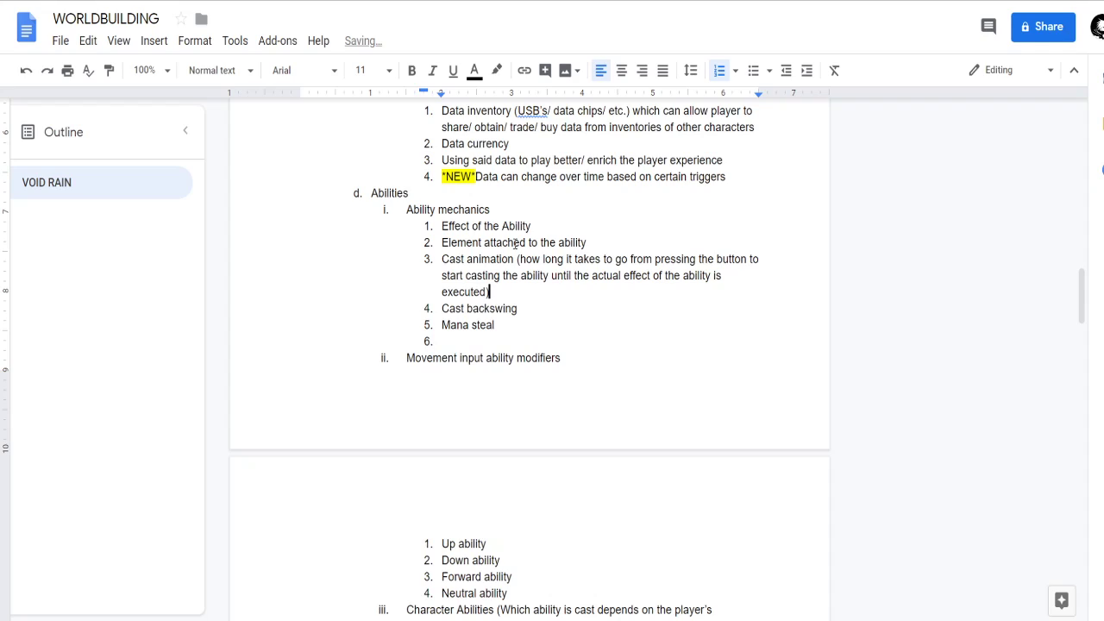
Append the explanation "(how long the player is "stunned" after casting an ability)" to the Cast backswing item.
{"action": "key", "text": "Right"}
{"action": "key", "text": "Down"}
{"action": "key", "text": "Left"}
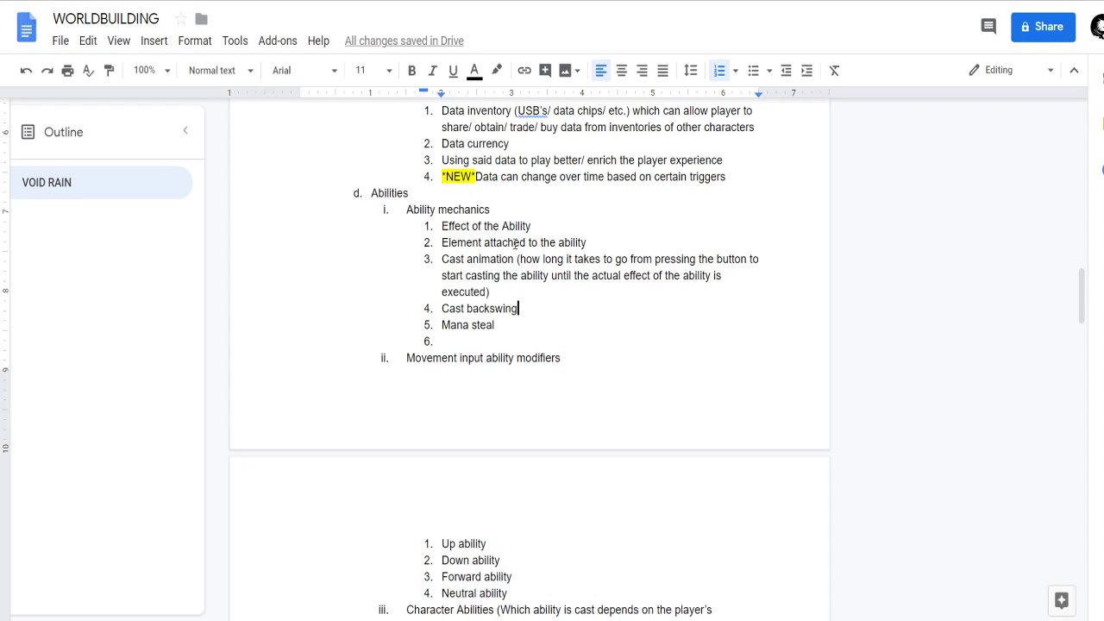
{"action": "type", "text": "(how "}
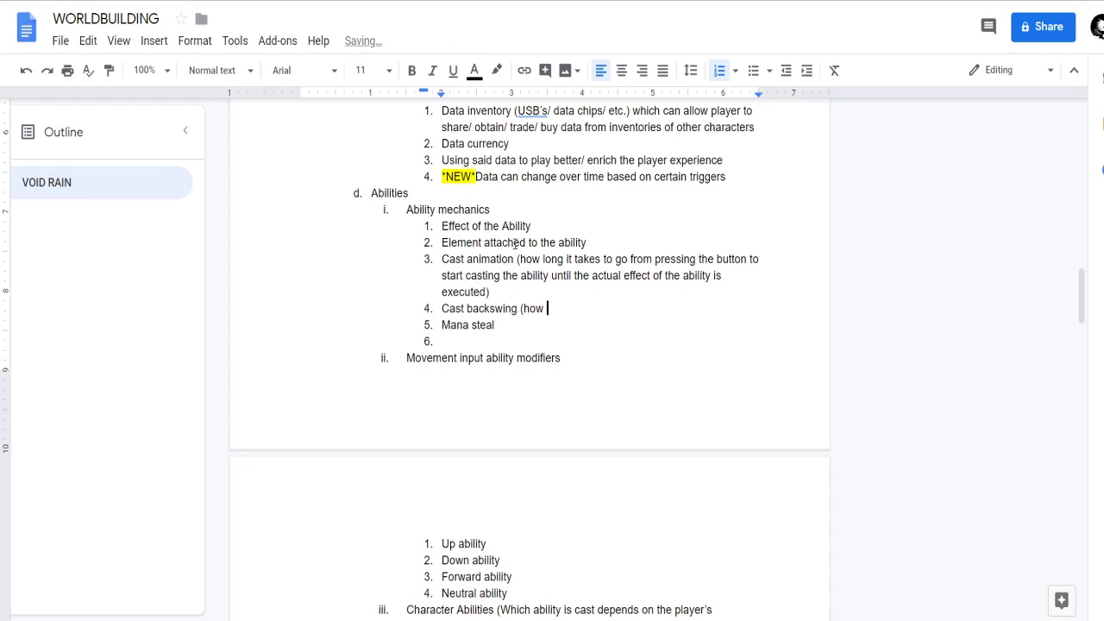
{"action": "type", "text": "long the player is \"stunned\" a"}
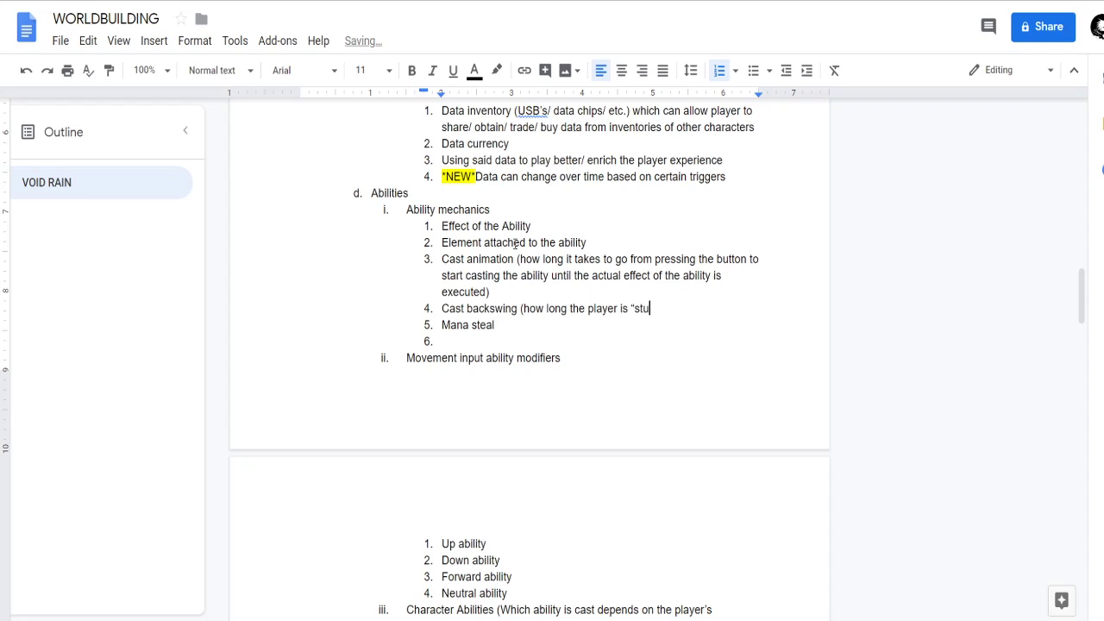
{"action": "type", "text": "fter ca"}
{"action": "key", "text": "BackSpace"}
{"action": "type", "text": "asting an ability"}
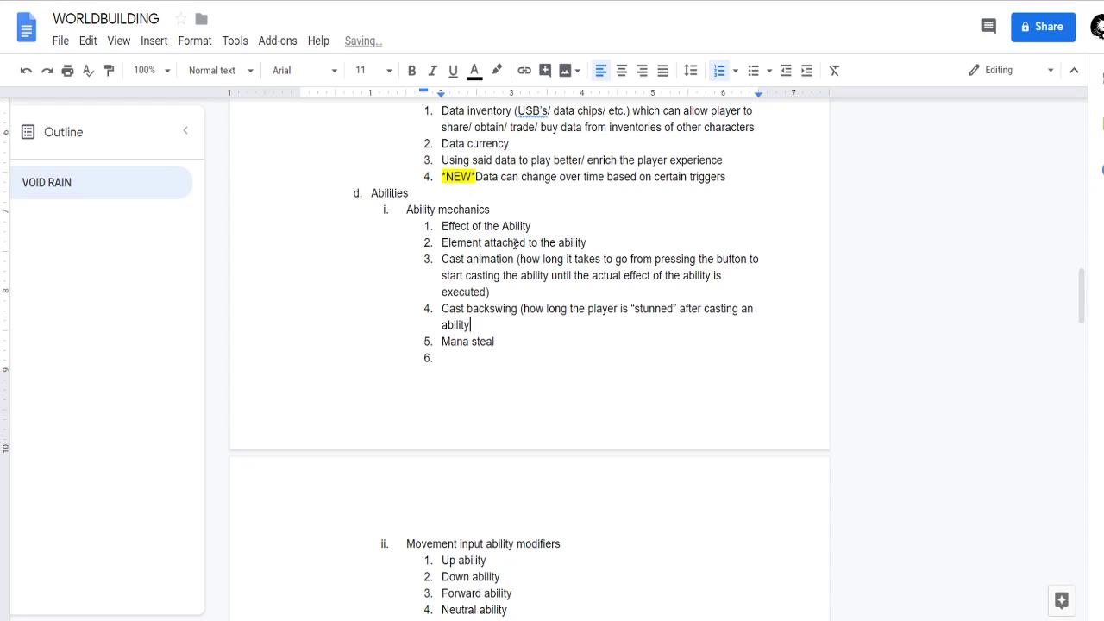
{"action": "type", "text": " )"}
Move the Cast backswing explanation into a sub-item without its parentheses, followed by an empty sub-item.
{"action": "key", "text": "Return"}
{"action": "key", "text": "Tab"}
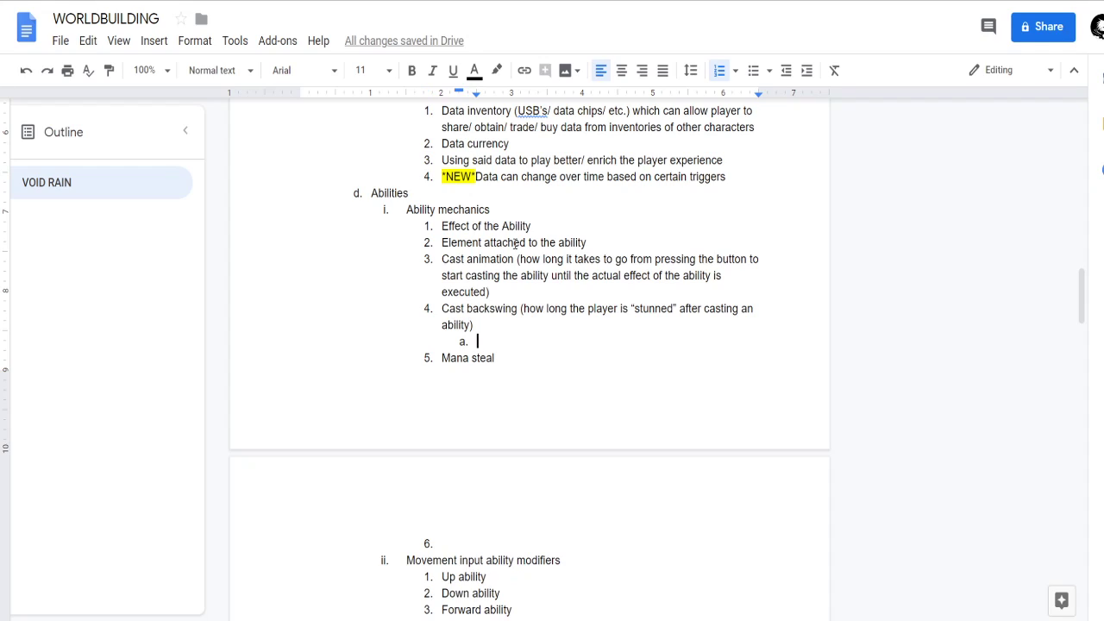
{"action": "left_click", "coordinate": [527, 310]}
{"action": "key", "text": "BackSpace"}
{"action": "key", "text": "Return"}
{"action": "key", "text": "Tab"}
{"action": "key", "text": "End"}
{"action": "key", "text": "BackSpace"}
Move the Cast animation explanation into its own sub-item, dropping the opening parenthesis.
{"action": "key", "text": "Up"}
{"action": "key", "text": "Up"}
{"action": "key", "text": "Up"}
{"action": "key", "text": "ctrl+Left"}
{"action": "key", "text": "ctrl+Left"}
{"action": "key", "text": "ctrl+Left"}
{"action": "key", "text": "ctrl+Left"}
{"action": "key", "text": "ctrl+Left"}
{"action": "key", "text": "ctrl+Left"}
{"action": "key", "text": "ctrl+Left"}
{"action": "key", "text": "ctrl+Left"}
{"action": "key", "text": "ctrl+Left"}
{"action": "key", "text": "ctrl+Left"}
{"action": "key", "text": "ctrl+Left"}
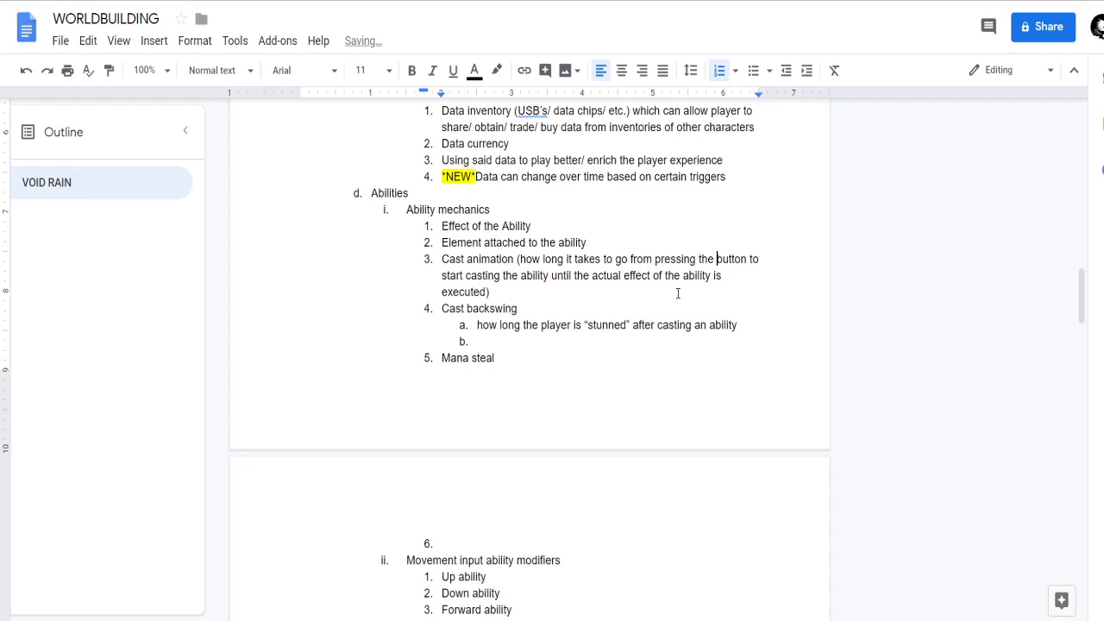
{"action": "key", "text": "Right"}
{"action": "key", "text": "BackSpace"}
{"action": "key", "text": "Return"}
{"action": "key", "text": "Tab"}
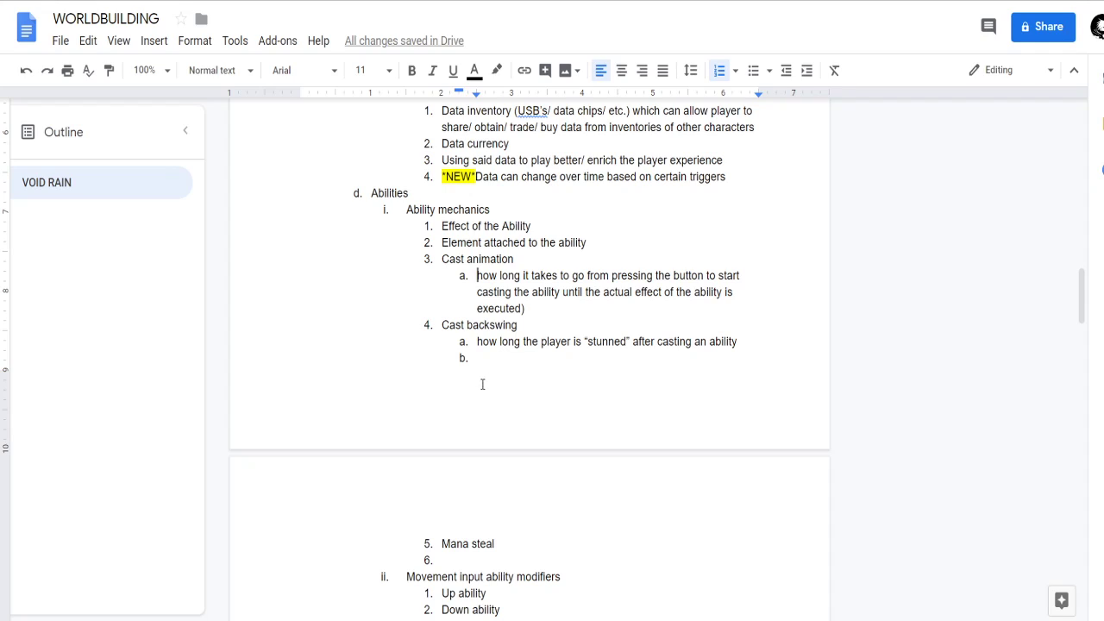
Remove the empty second sub-item under Cast backswing.
{"action": "left_click", "coordinate": [552, 311]}
{"action": "left_click", "coordinate": [532, 361]}
{"action": "key", "text": "BackSpace"}
{"action": "key", "text": "BackSpace"}
{"action": "key", "text": "BackSpace"}
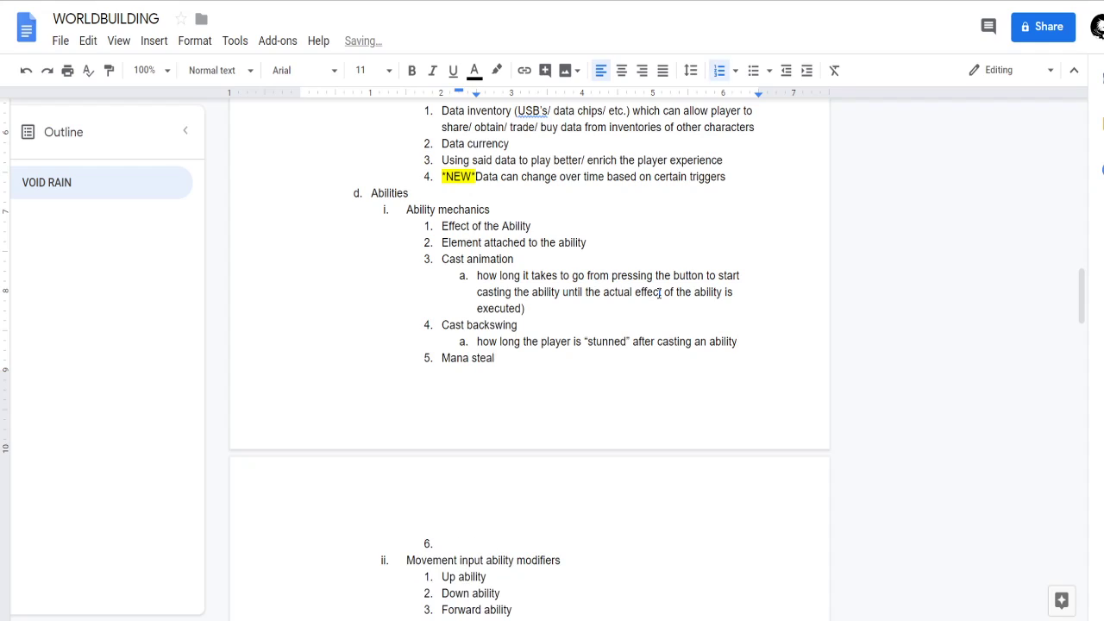
Add "Prevents infinites/ mindless spamming of abilities" as the second sub-item under Cast backswing.
{"action": "key", "text": "Return"}
{"action": "type", "text": "prevents infinites"}
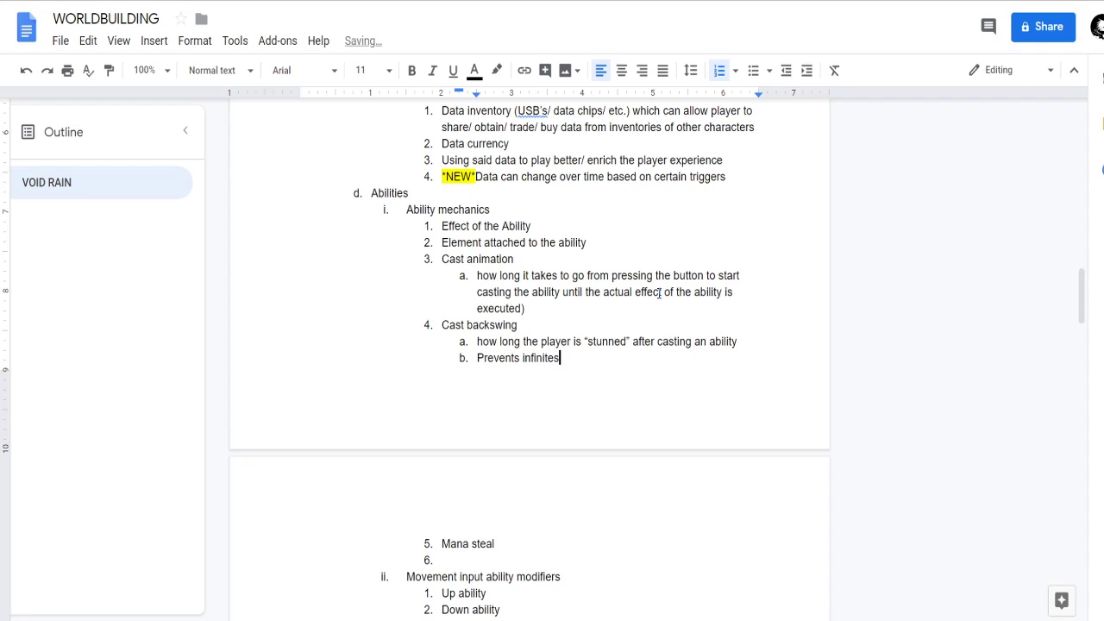
{"action": "type", "text": "/ mindless spamming of"}
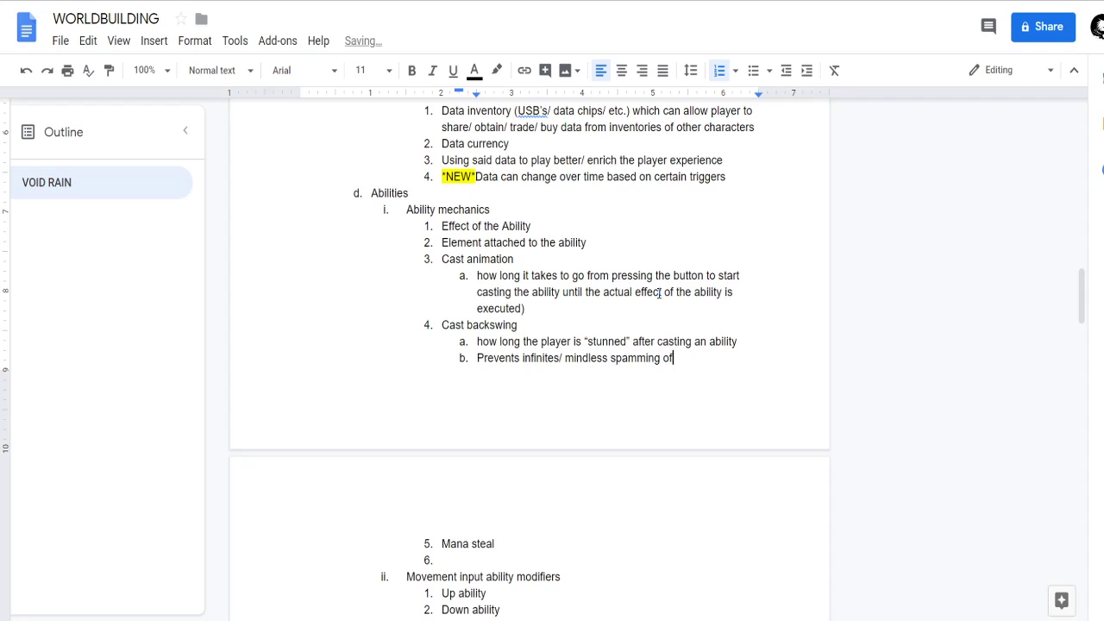
{"action": "type", "text": " abilities"}
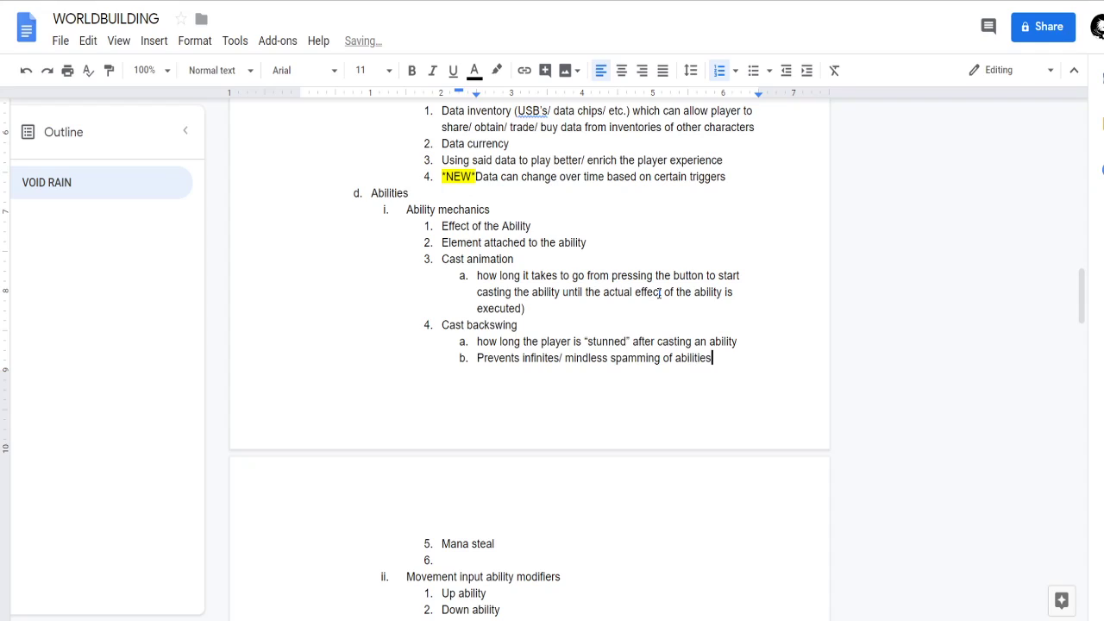
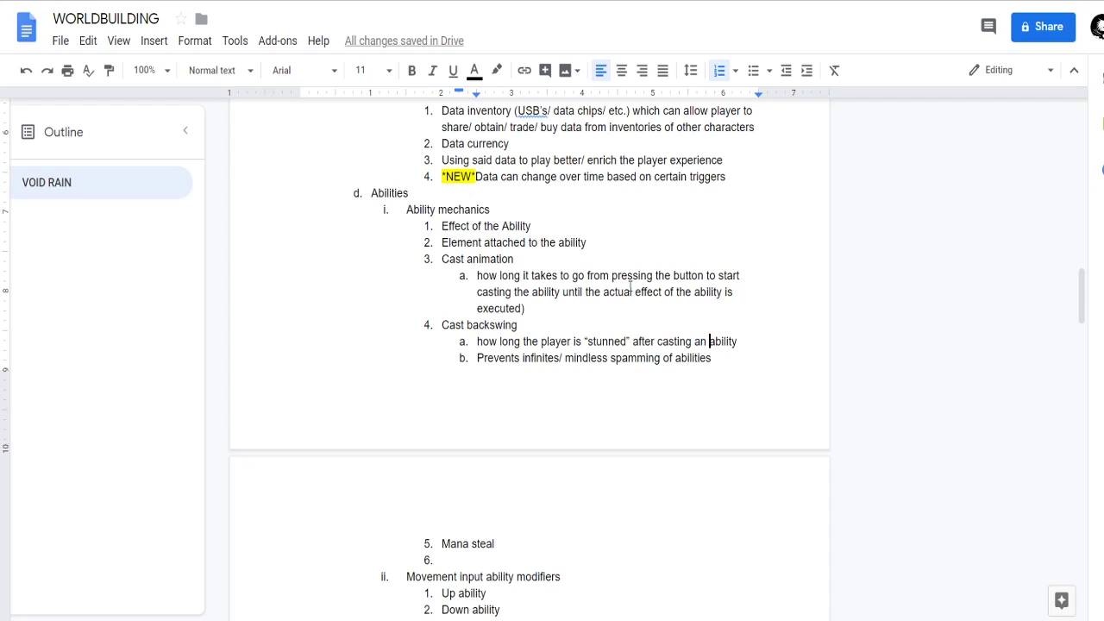
Change the quoted word "stunned" to "minorly stunned" in the first sub-item under Cast backswing.
{"action": "key", "text": "Left"}
{"action": "key", "text": "Left"}
{"action": "key", "text": "Left"}
{"action": "key", "text": "Left"}
{"action": "key", "text": "Left"}
{"action": "key", "text": "Left"}
{"action": "key", "text": "Left"}
{"action": "key", "text": "Left"}
{"action": "key", "text": "BackSpace"}
{"action": "key", "text": "BackSpace"}
{"action": "key", "text": "BackSpace"}
{"action": "key", "text": "BackSpace"}
{"action": "key", "text": "BackSpace"}
{"action": "key", "text": "BackSpace"}
{"action": "key", "text": "BackSpace"}
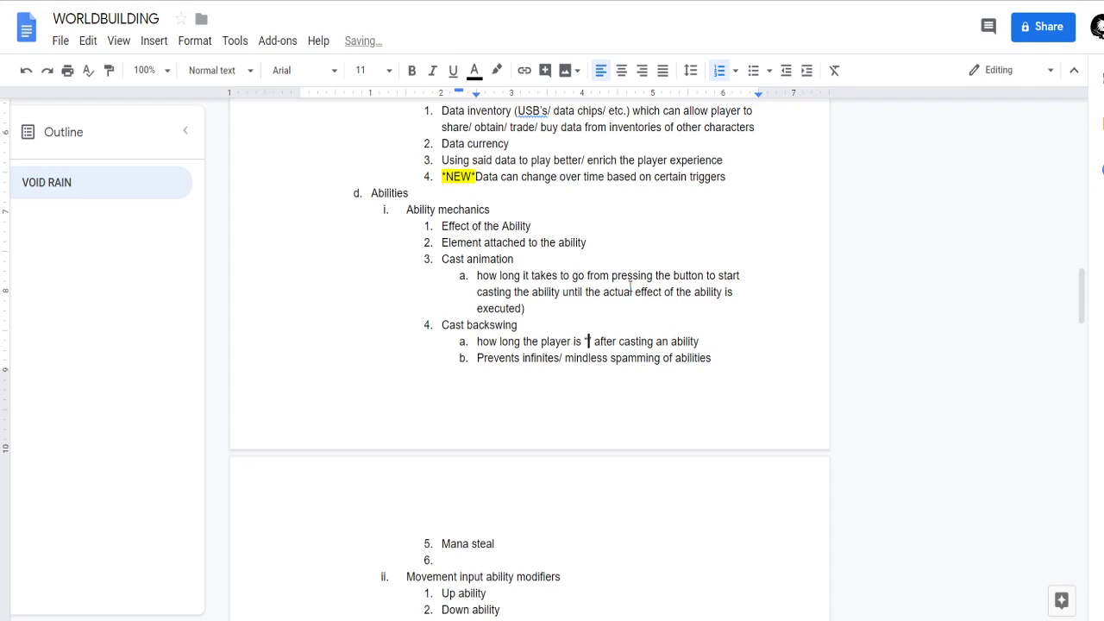
{"action": "type", "text": "minorly stunned"}
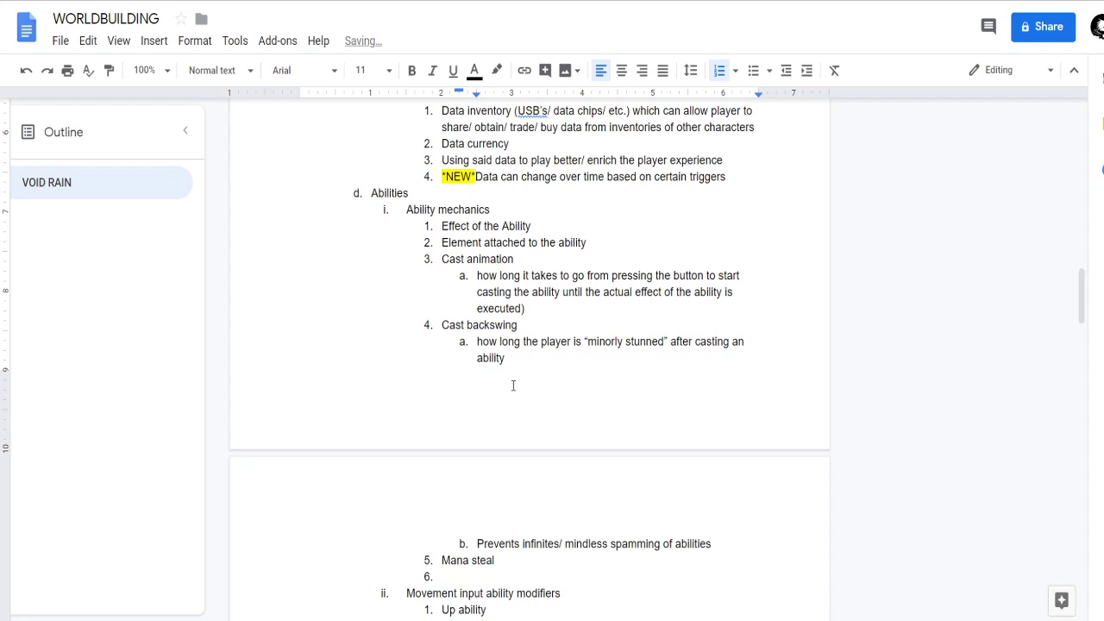
Remove "infinites/" from the second Cast backswing sub-item so it reads "Prevents mindless spamming of abilities".
{"action": "scroll", "coordinate": [545, 432], "scroll_direction": "down", "scroll_amount": 2}
{"action": "left_click", "coordinate": [720, 381]}
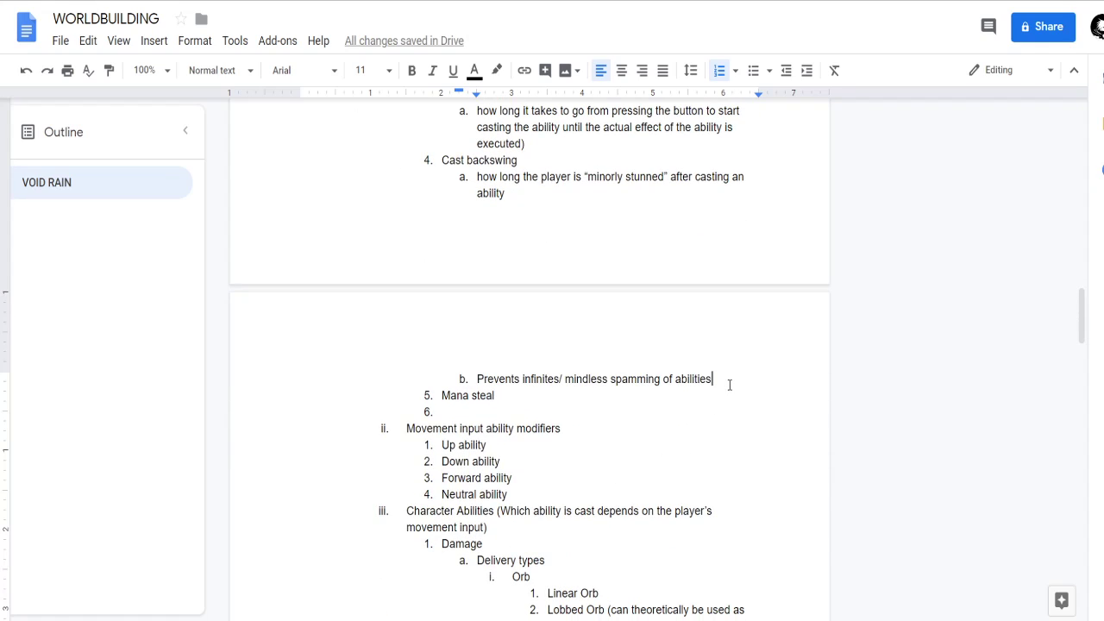
{"action": "key", "text": "ctrl+Left"}
{"action": "key", "text": "ctrl+Left"}
{"action": "key", "text": "ctrl+Left"}
{"action": "key", "text": "ctrl+Left"}
{"action": "key", "text": "ctrl+Right"}
{"action": "key", "text": "ctrl+Left"}
{"action": "key", "text": "ctrl+Left"}
{"action": "key", "text": "ctrl+Left"}
{"action": "key", "text": "ctrl+Delete"}
{"action": "key", "text": "ctrl+BackSpace"}
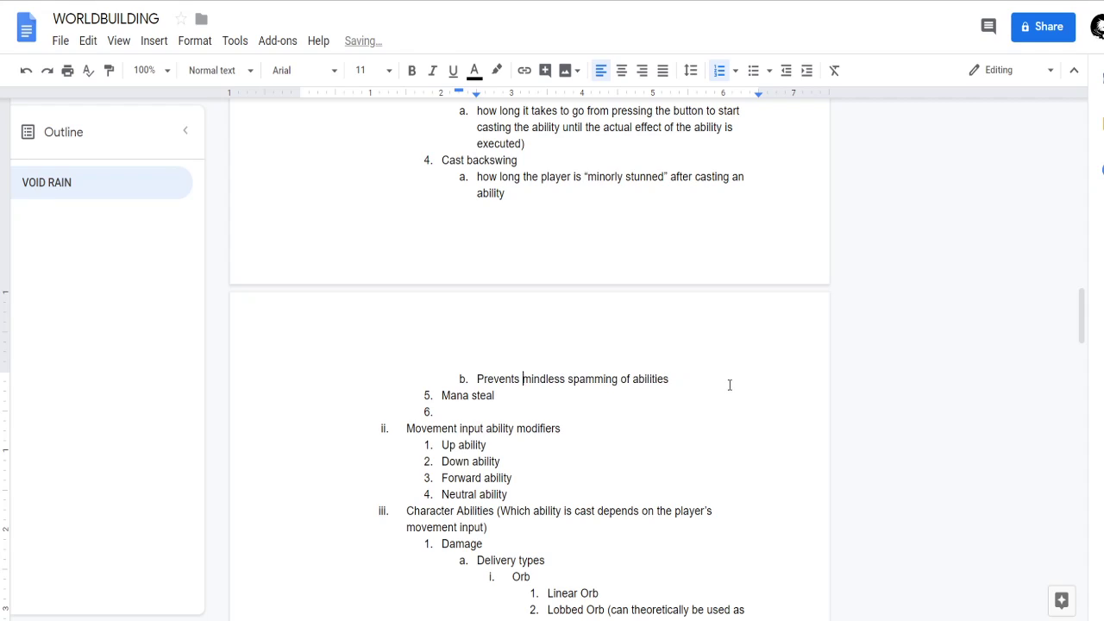
Add a third Cast backswing sub-item reading "Player can cast other abilities to override backswing "stun"".
{"action": "key", "text": "ctrl+Right"}
{"action": "key", "text": "ctrl+Right"}
{"action": "key", "text": "ctrl+Right"}
{"action": "key", "text": "ctrl+Right"}
{"action": "key", "text": "Return"}
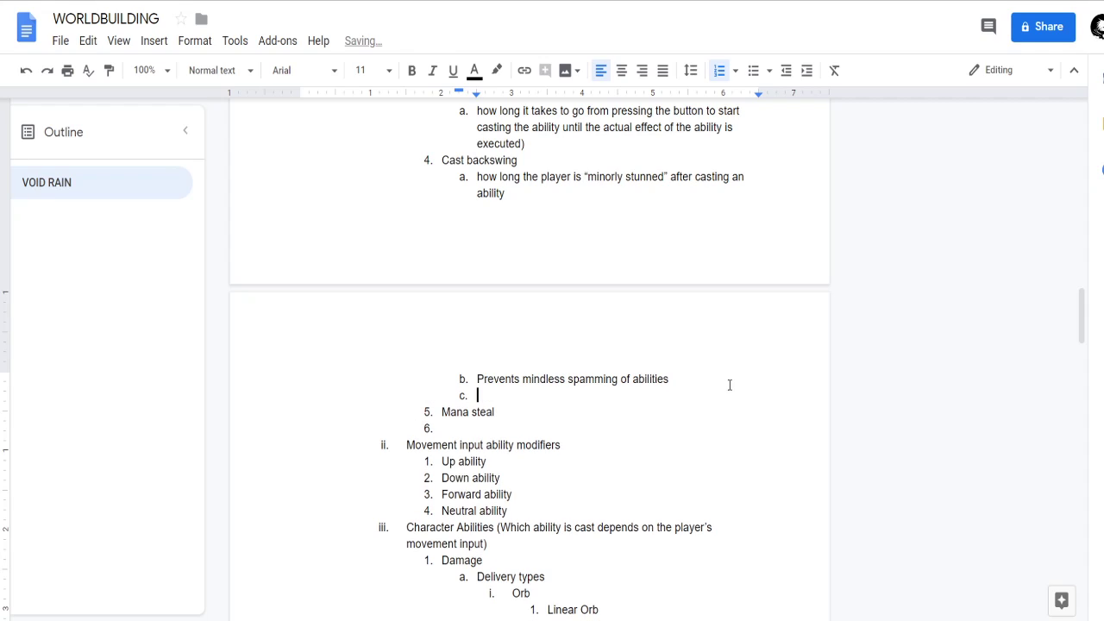
{"action": "type", "text": "Player can cast abilities"}
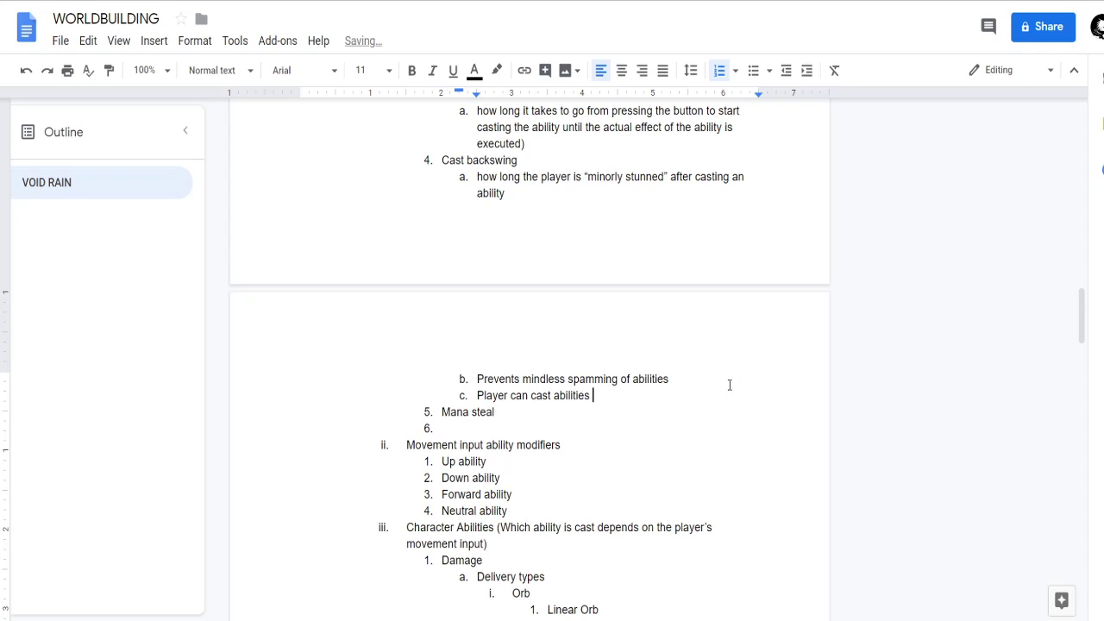
{"action": "key", "text": "ctrl+BackSpace"}
{"action": "type", "text": "other abilities to override "}
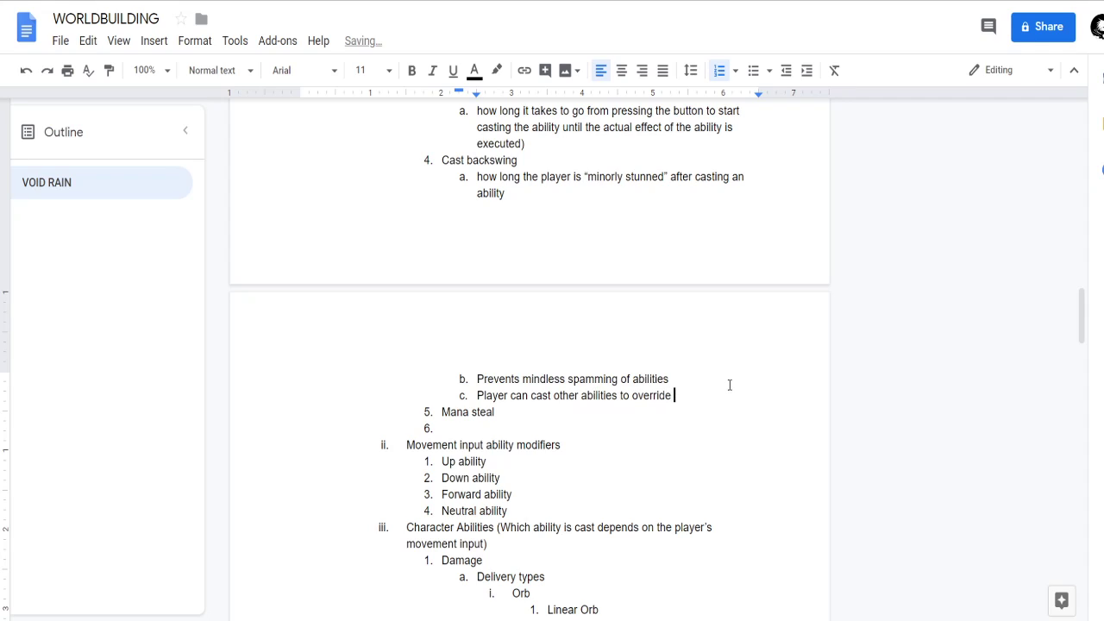
{"action": "type", "text": "backswing \"s"}
{"action": "type", "text": "tun\""}
{"action": "type", "text": " - this "}
{"action": "type", "text": "allows for "}
{"action": "type", "text": "seamless com"}
Extend the third Cast backswing sub-item with "- this allows for seamless combos of abilities".
{"action": "key", "text": "BackSpace"}
{"action": "key", "text": "BackSpace"}
{"action": "key", "text": "BackSpace"}
{"action": "type", "text": "como"}
{"action": "key", "text": "BackSpace"}
{"action": "key", "text": "BackSpace"}
{"action": "type", "text": "m"}
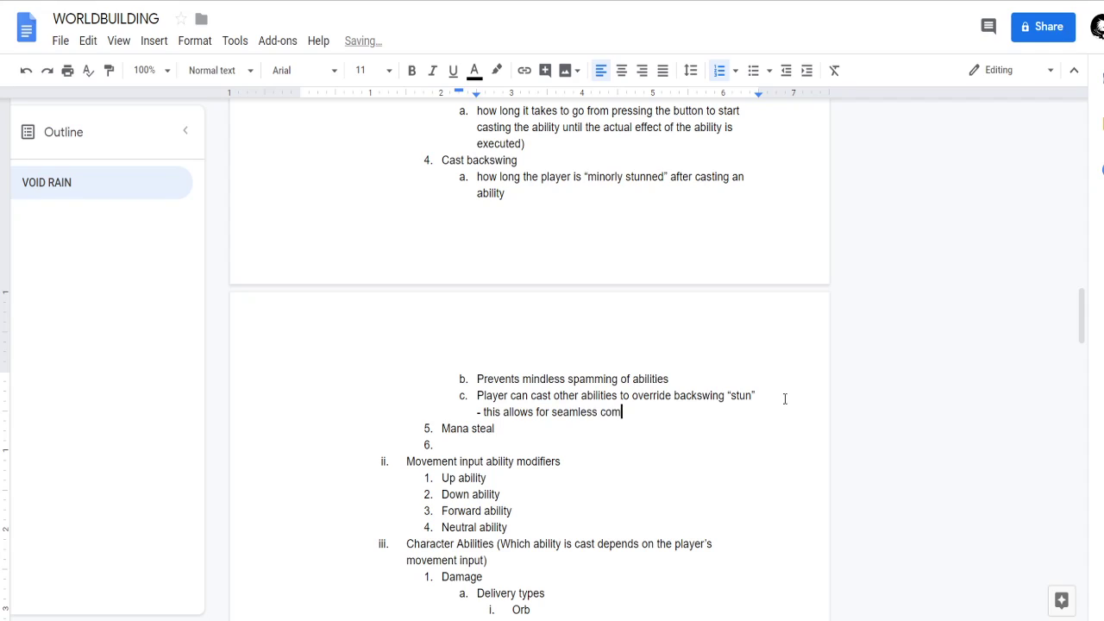
{"action": "type", "text": "bos of abilities wh"}
Complete the third Cast backswing sub-item with "while still not leaving the player entirely invulnerable".
{"action": "key", "text": "BackSpace"}
{"action": "key", "text": "BackSpace"}
{"action": "type", "text": "while still"}
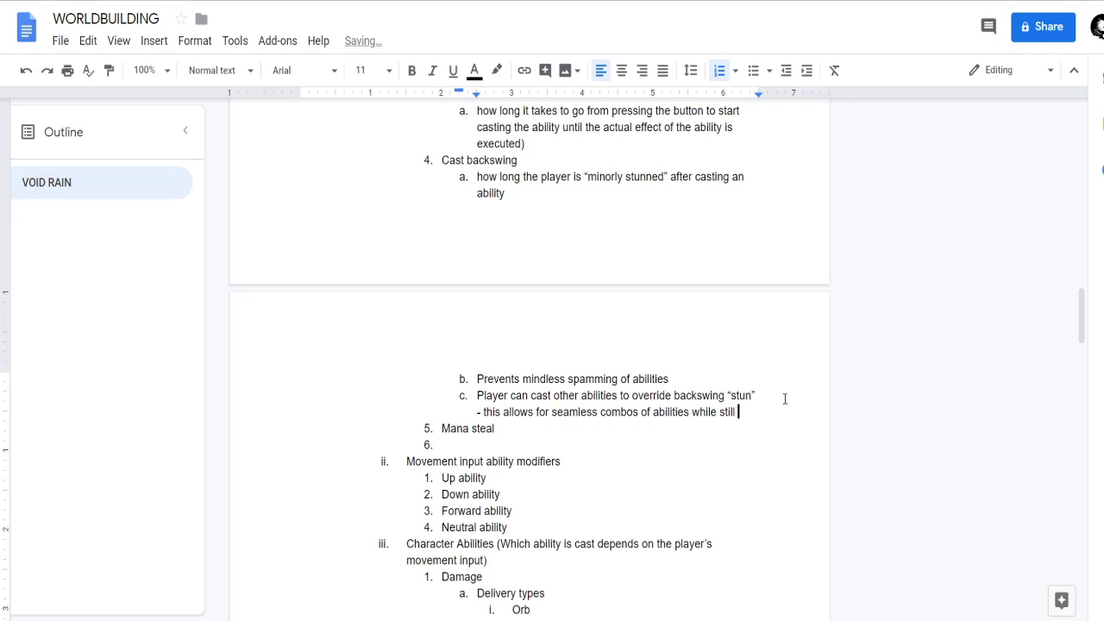
{"action": "type", "text": " not le"}
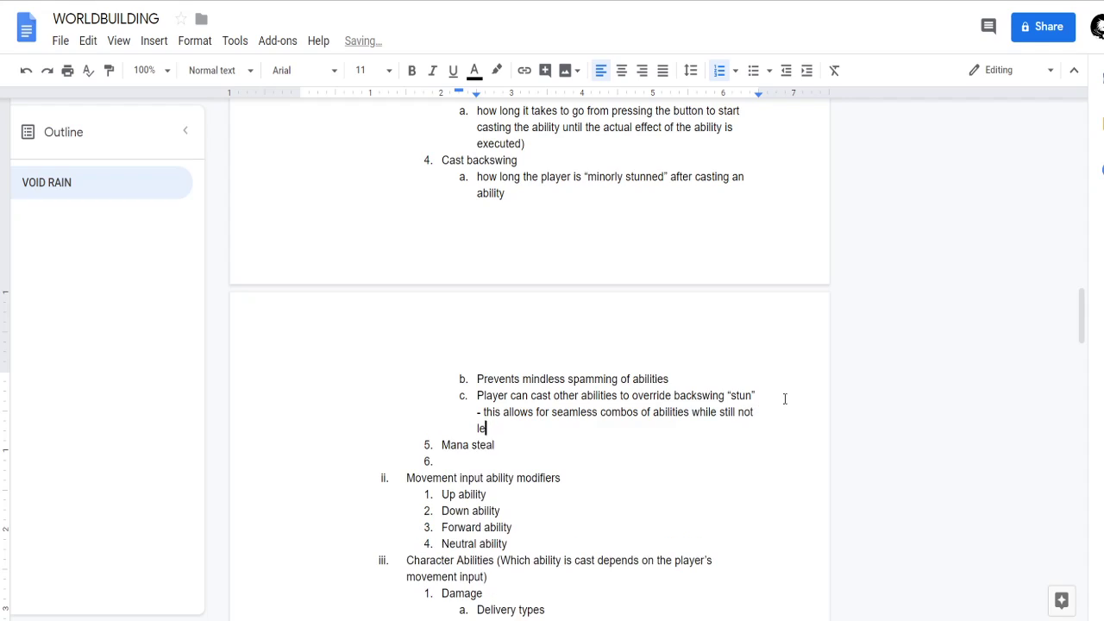
{"action": "type", "text": "aving the player entirely "}
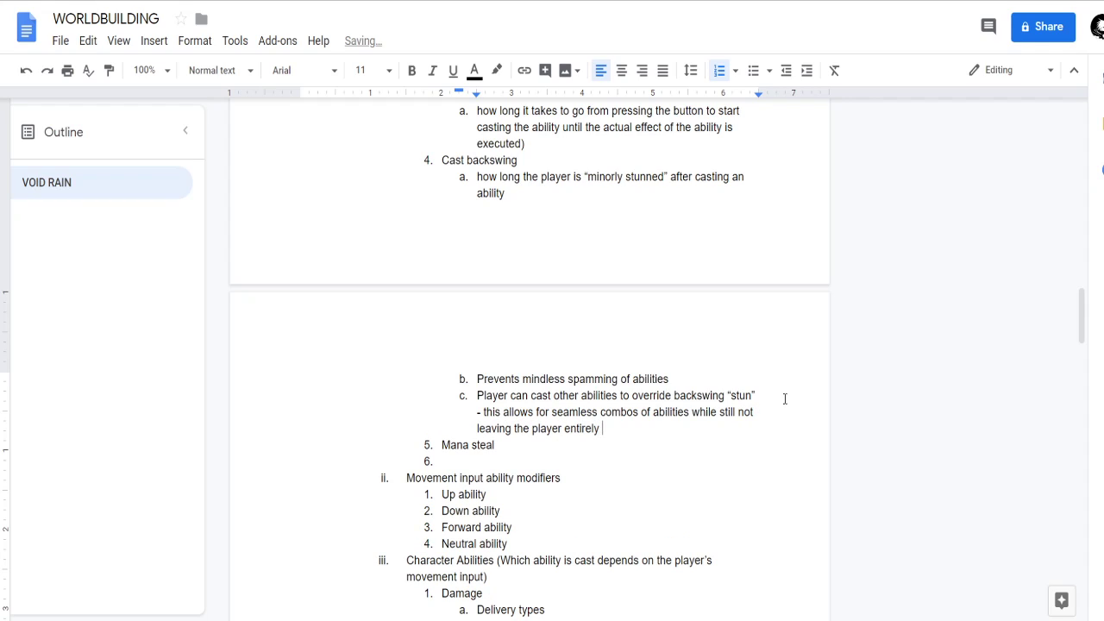
{"action": "type", "text": "invulnerable"}
Reread the Cast animation and Cast backswing entries and their sub-items under Ability mechanics.
{"action": "scroll", "coordinate": [604, 387], "scroll_direction": "up", "scroll_amount": 2}
{"action": "left_click_drag", "start_coordinate": [447, 244], "coordinate": [525, 308]}
{"action": "left_click", "coordinate": [526, 308]}
{"action": "left_click_drag", "start_coordinate": [441, 326], "coordinate": [668, 569]}
{"action": "left_click_drag", "start_coordinate": [464, 259], "coordinate": [564, 310]}
{"action": "left_click", "coordinate": [568, 320]}
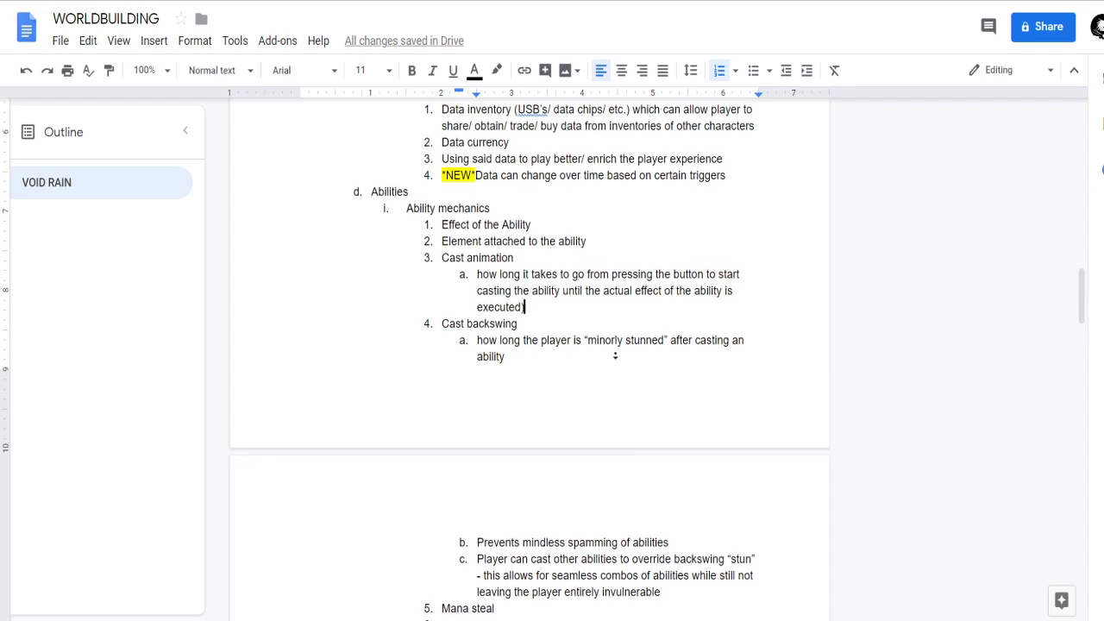
{"action": "scroll", "coordinate": [616, 361], "scroll_direction": "down", "scroll_amount": 1}
{"action": "scroll", "coordinate": [615, 389], "scroll_direction": "up", "scroll_amount": 2}
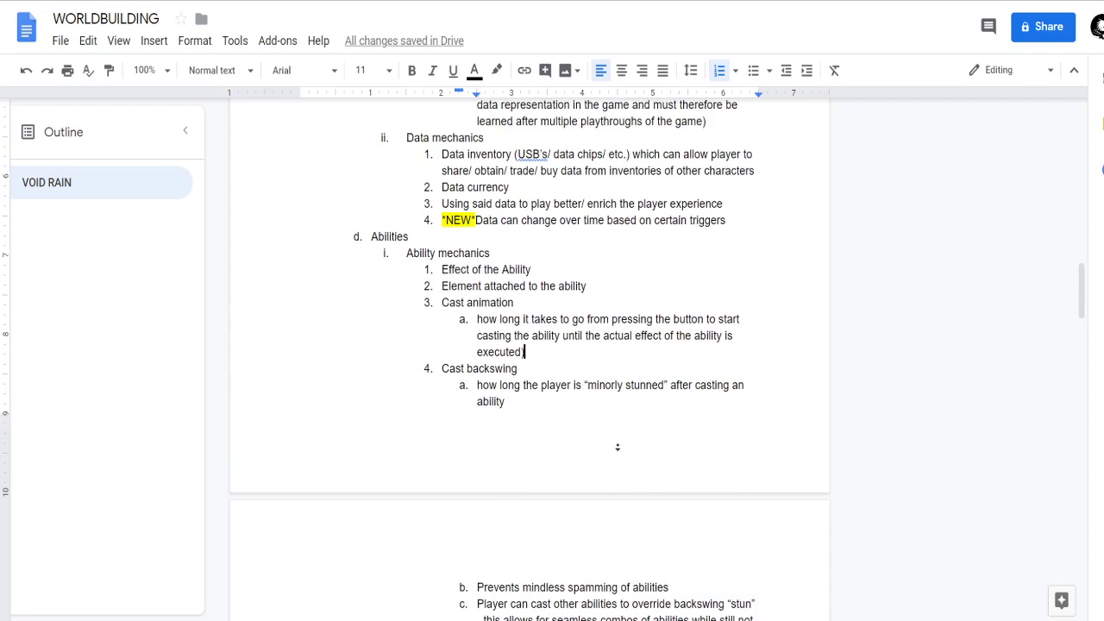
{"action": "scroll", "coordinate": [622, 475], "scroll_direction": "down", "scroll_amount": 1}
{"action": "scroll", "coordinate": [565, 370], "scroll_direction": "down", "scroll_amount": 2}
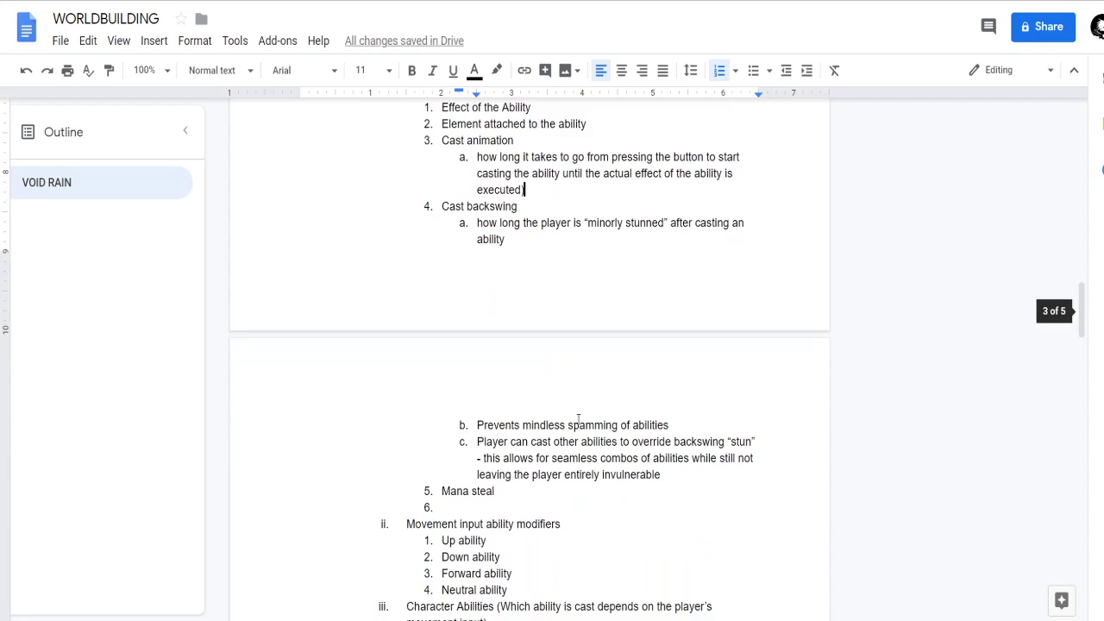
{"action": "scroll", "coordinate": [500, 258], "scroll_direction": "up", "scroll_amount": 1}
{"action": "left_click", "coordinate": [477, 289]}
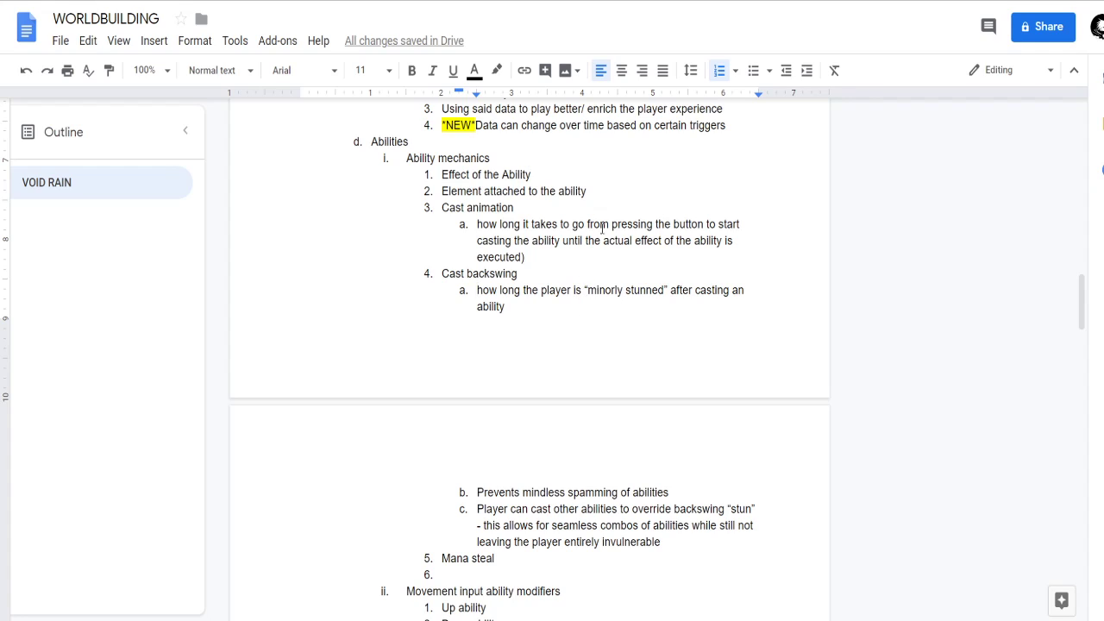
{"action": "scroll", "coordinate": [616, 426], "scroll_direction": "down", "scroll_amount": 1}
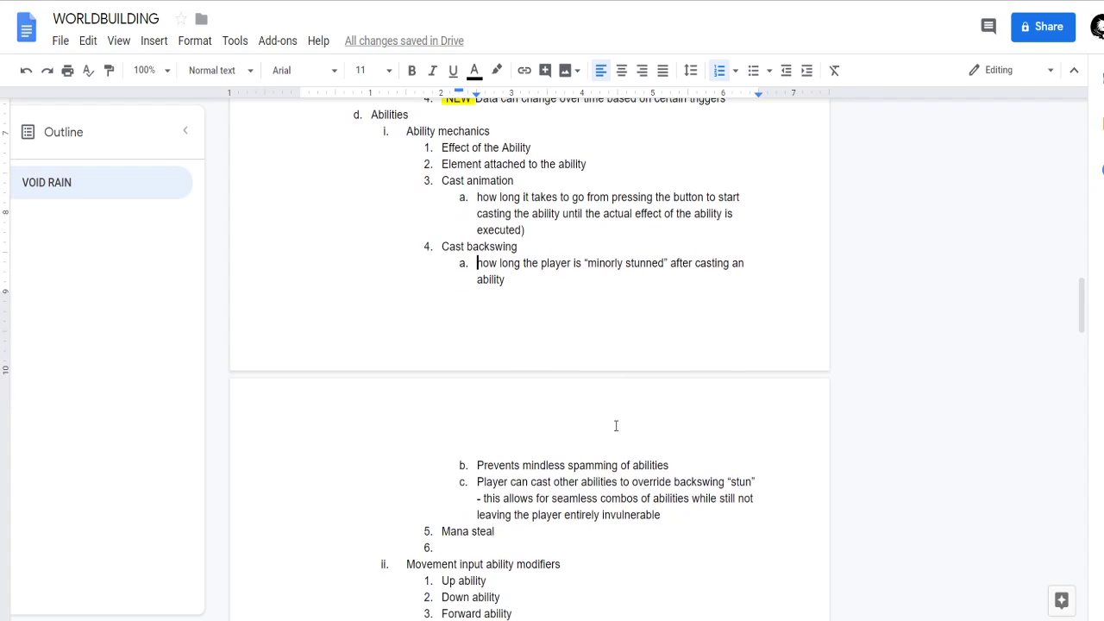
Make the word "override" bold and underlined in the third Cast backswing sub-item.
{"action": "left_click", "coordinate": [666, 515]}
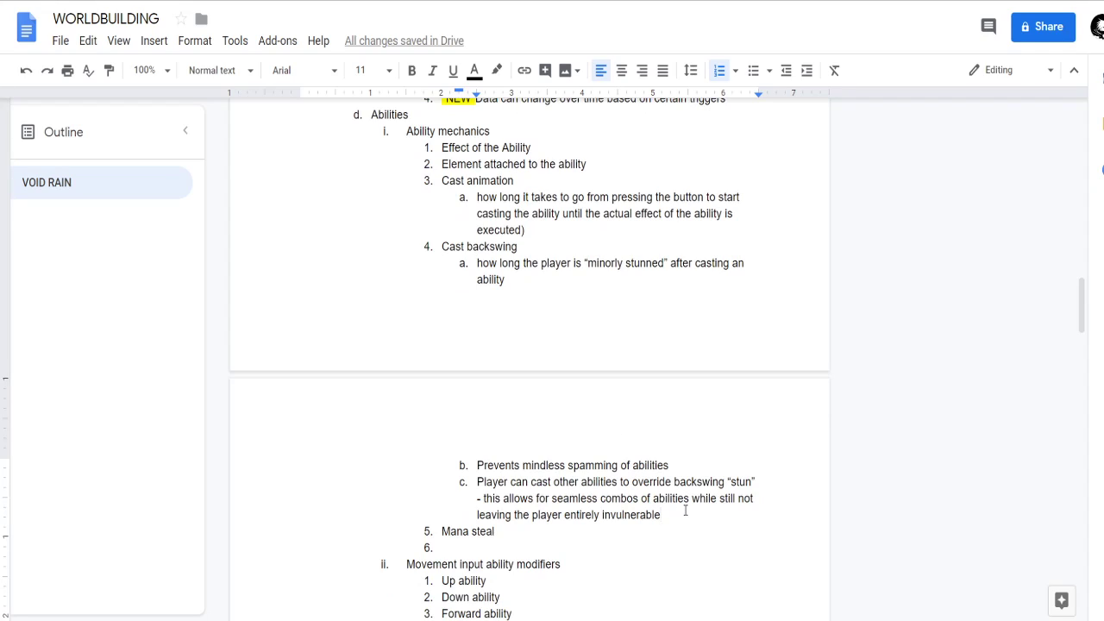
{"action": "key", "text": "Up"}
{"action": "key", "text": "Up"}
{"action": "key", "text": "ctrl+Right"}
{"action": "key", "text": "ctrl+shift+Left"}
{"action": "key", "text": "ctrl+b"}
{"action": "left_click", "coordinate": [686, 511]}
{"action": "key", "text": "Up"}
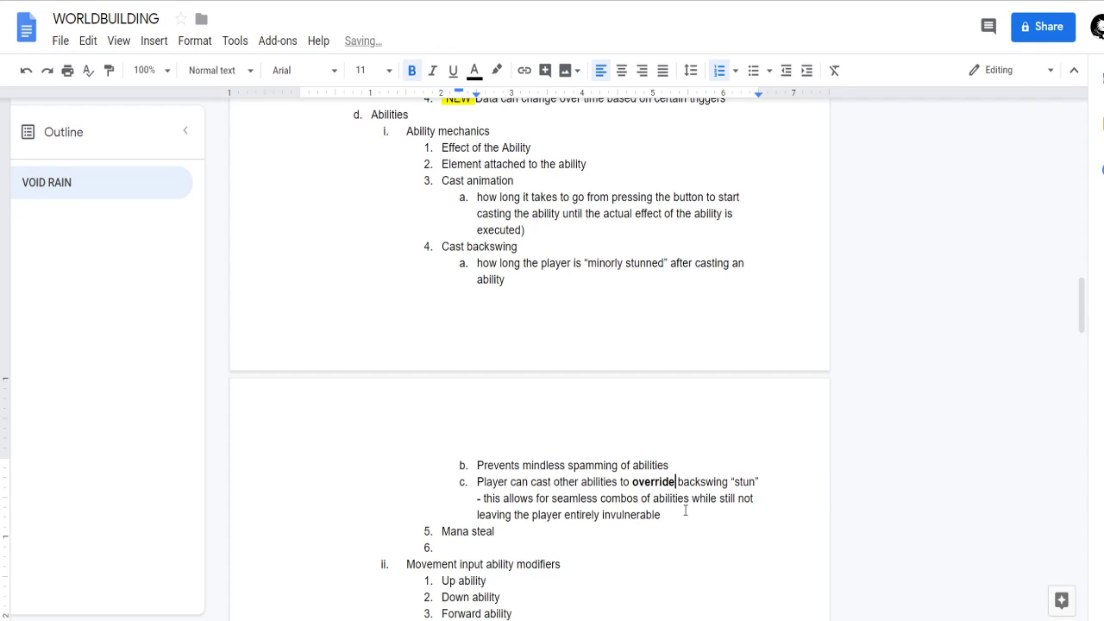
{"action": "key", "text": "ctrl+shift+Left"}
{"action": "key", "text": "ctrl+u"}
Add a fourth Cast backswing sub-item reading "Player cannot override backswing stun with regular moves/ attacks".
{"action": "left_click", "coordinate": [685, 510]}
{"action": "key", "text": "Return"}
{"action": "type", "text": "Player c"}
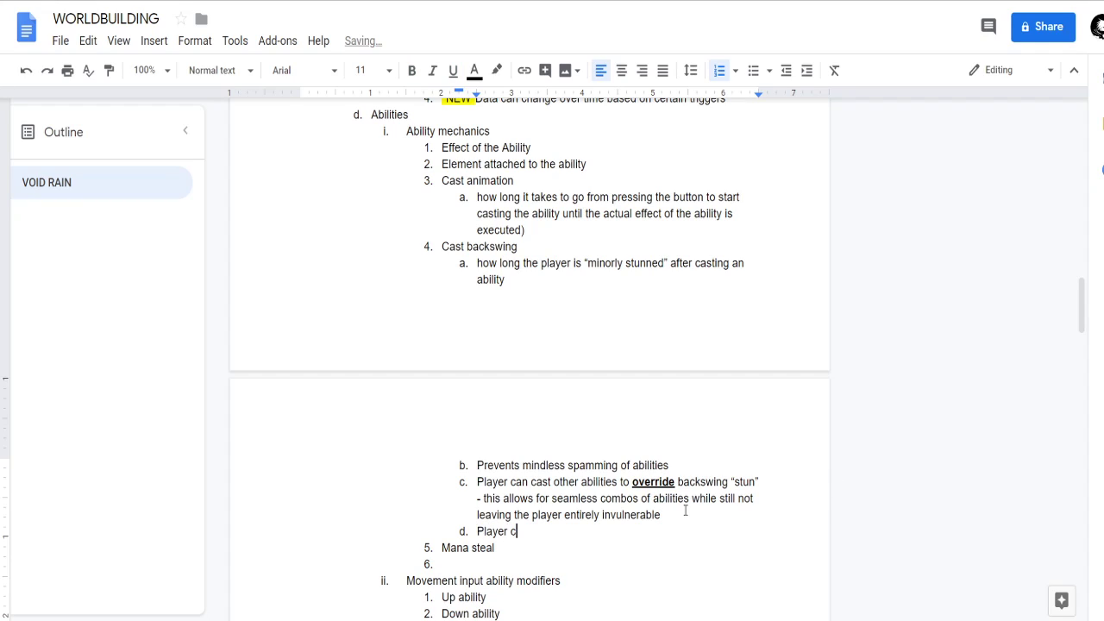
{"action": "type", "text": "annot override bac"}
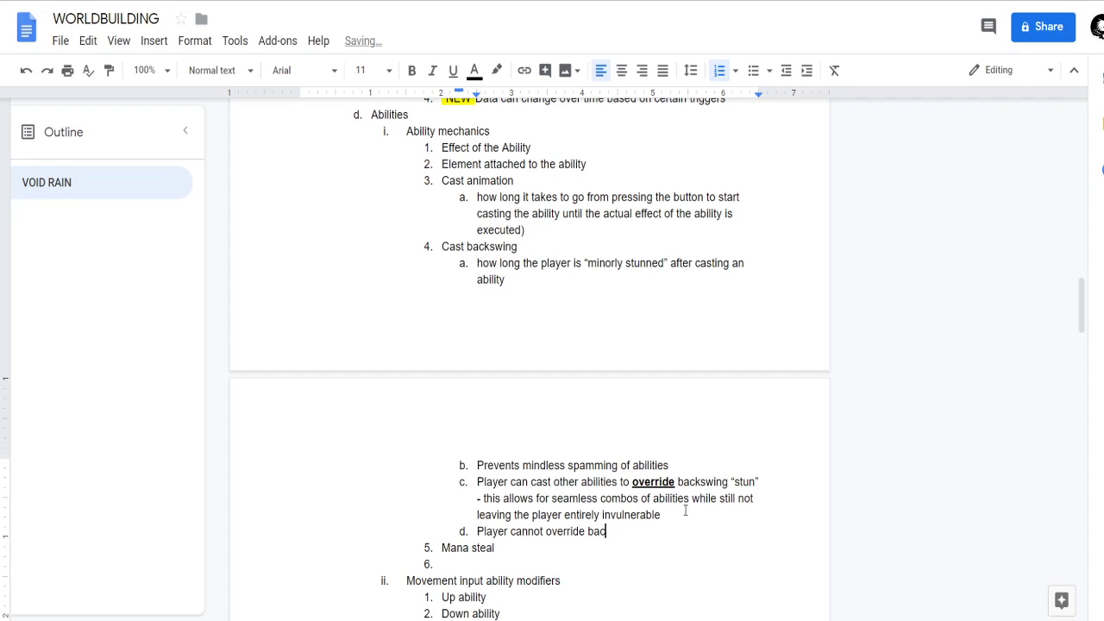
{"action": "type", "text": "kswing stun with regular mov"}
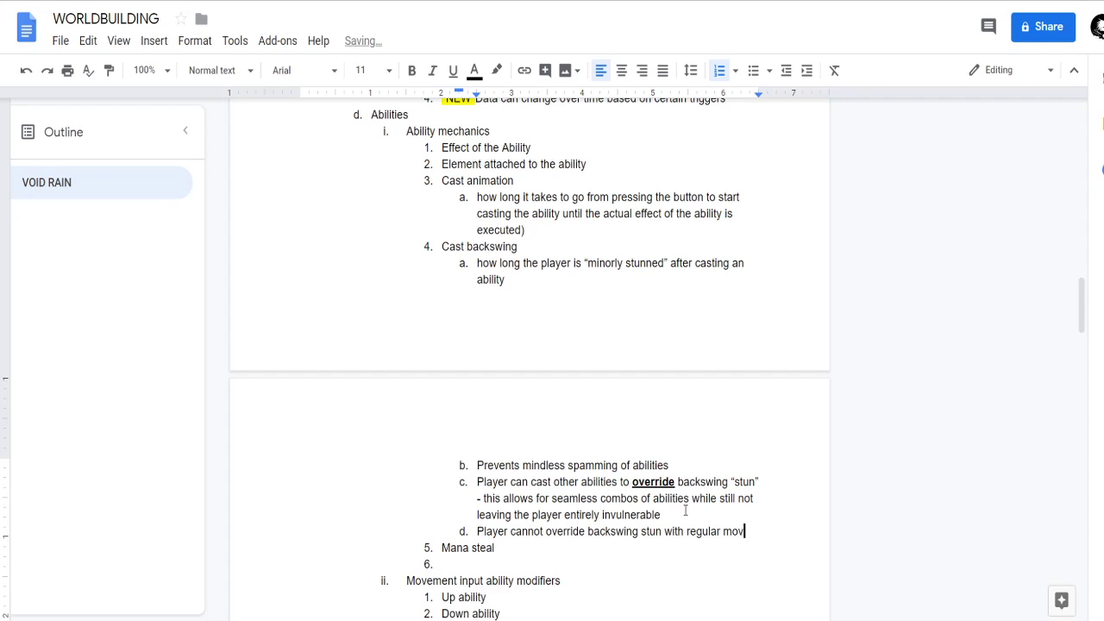
{"action": "type", "text": "es/attacks"}
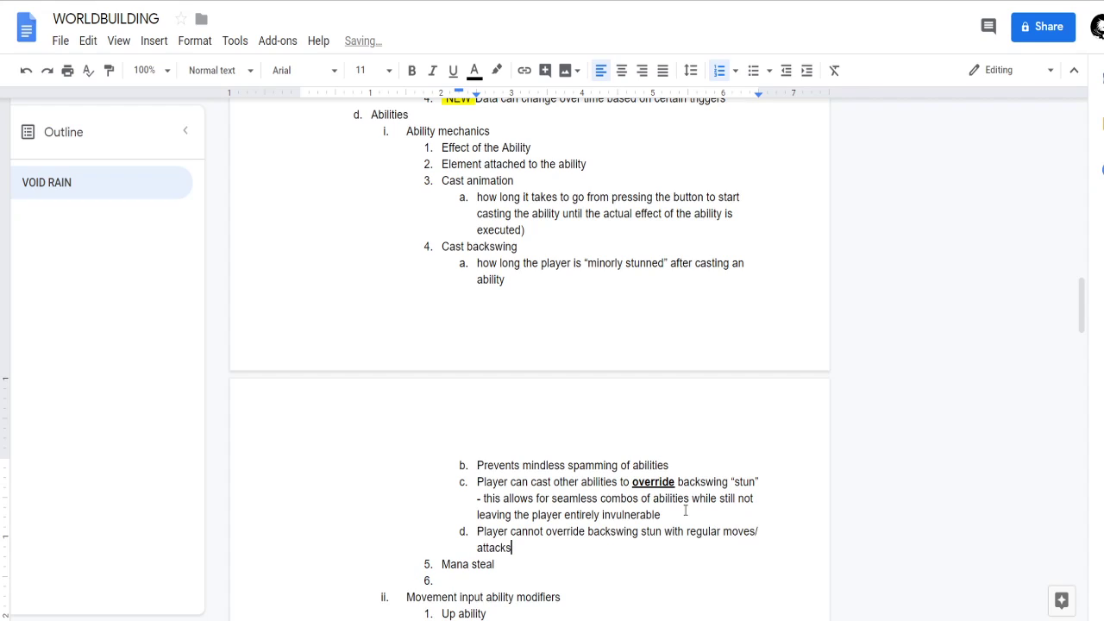
Remove the empty numbered item after Mana steal in the Ability mechanics list.
{"action": "left_click", "coordinate": [562, 499]}
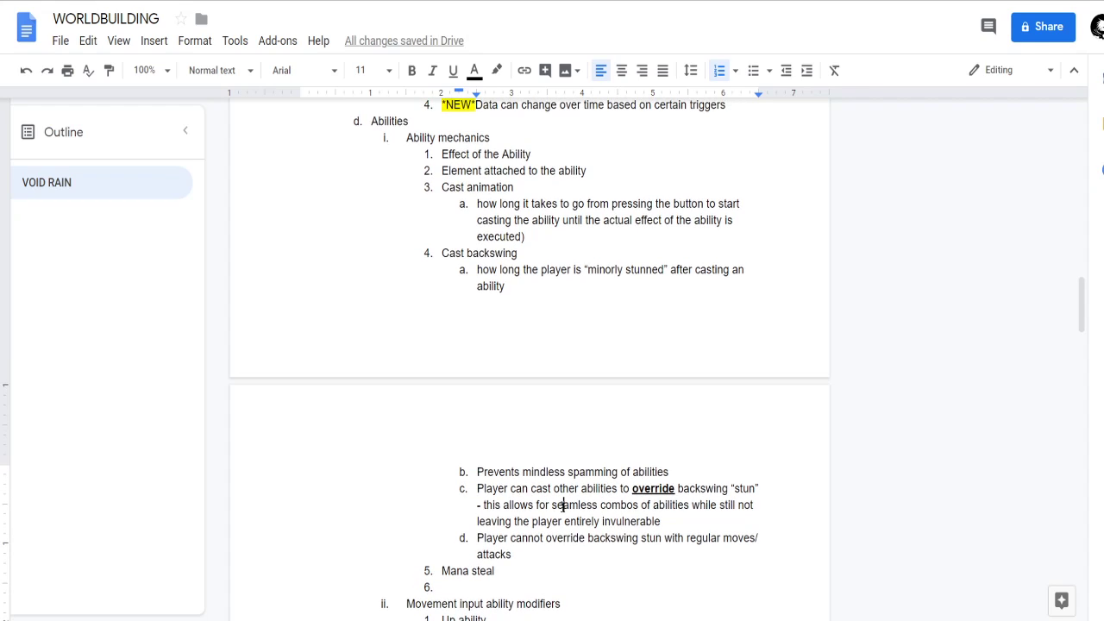
{"action": "scroll", "coordinate": [432, 368], "scroll_direction": "down", "scroll_amount": 1}
{"action": "scroll", "coordinate": [459, 377], "scroll_direction": "up", "scroll_amount": 1}
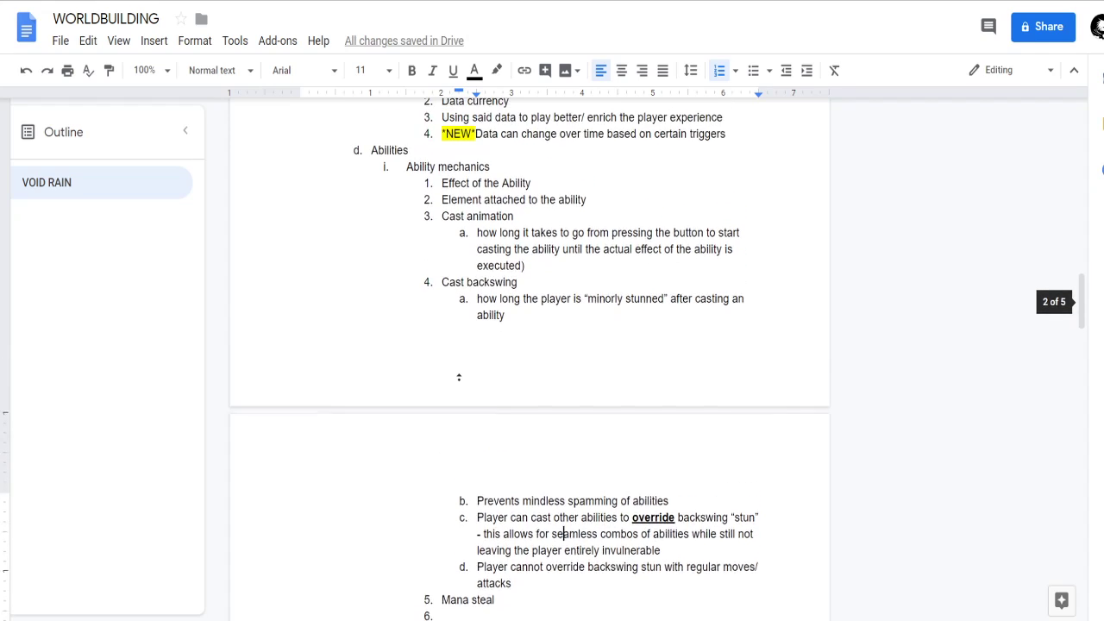
{"action": "scroll", "coordinate": [507, 399], "scroll_direction": "down", "scroll_amount": 1}
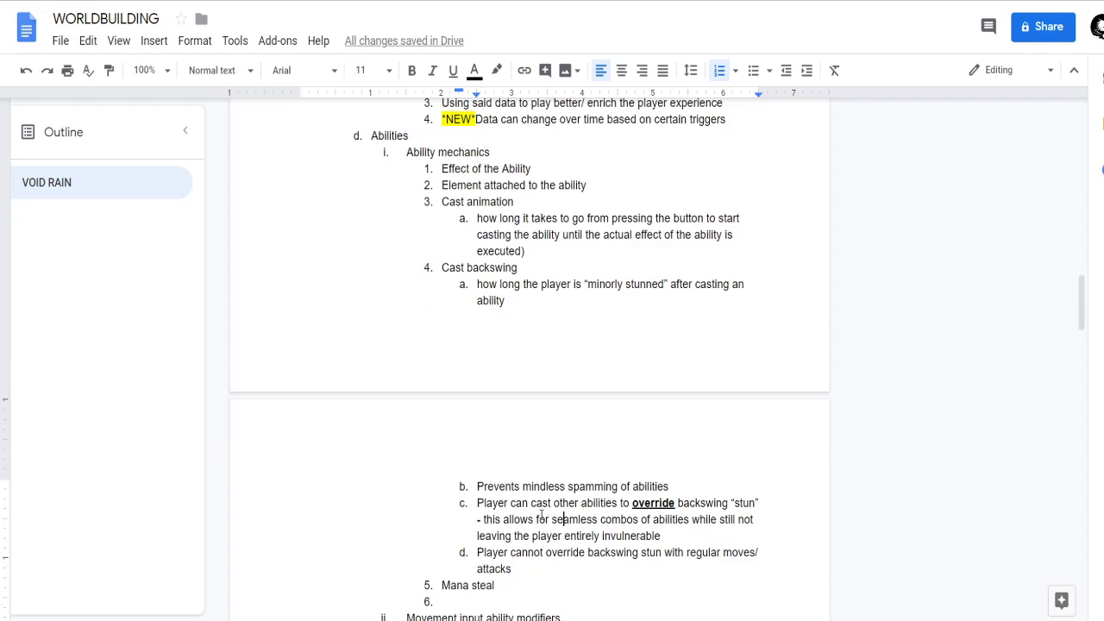
{"action": "scroll", "coordinate": [645, 501], "scroll_direction": "down", "scroll_amount": 2}
{"action": "scroll", "coordinate": [498, 440], "scroll_direction": "up", "scroll_amount": 4}
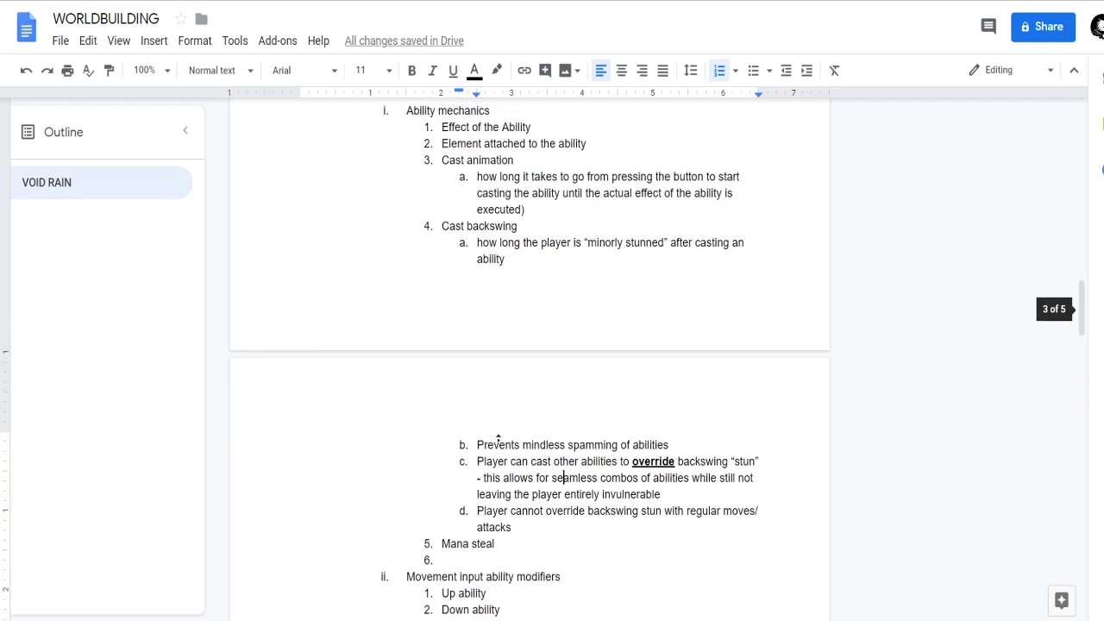
{"action": "scroll", "coordinate": [499, 440], "scroll_direction": "down", "scroll_amount": 5}
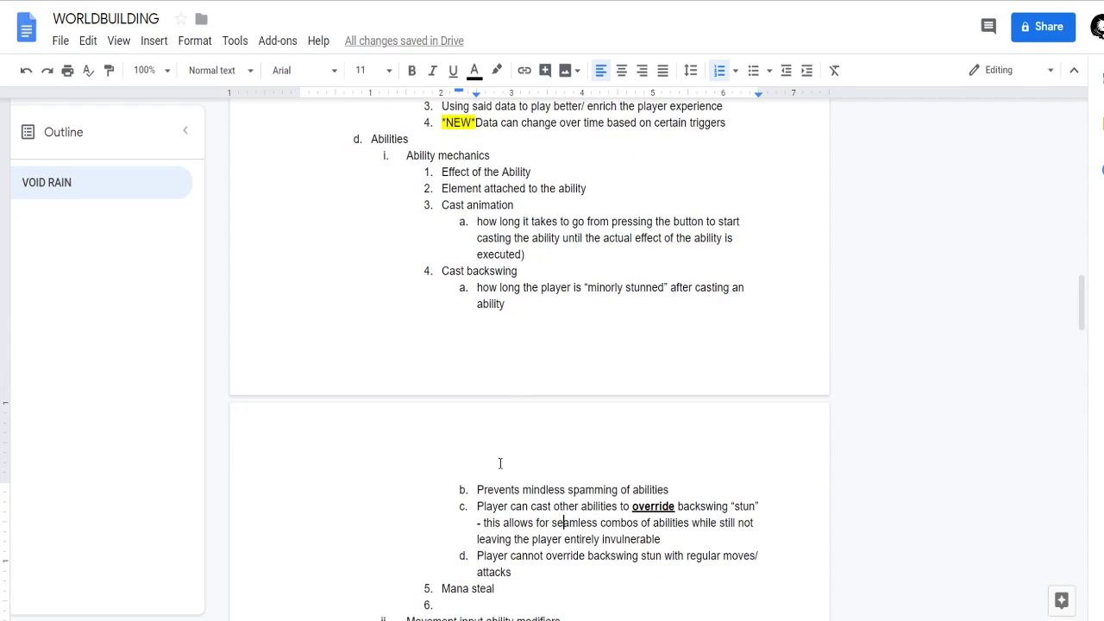
{"action": "left_click", "coordinate": [486, 438]}
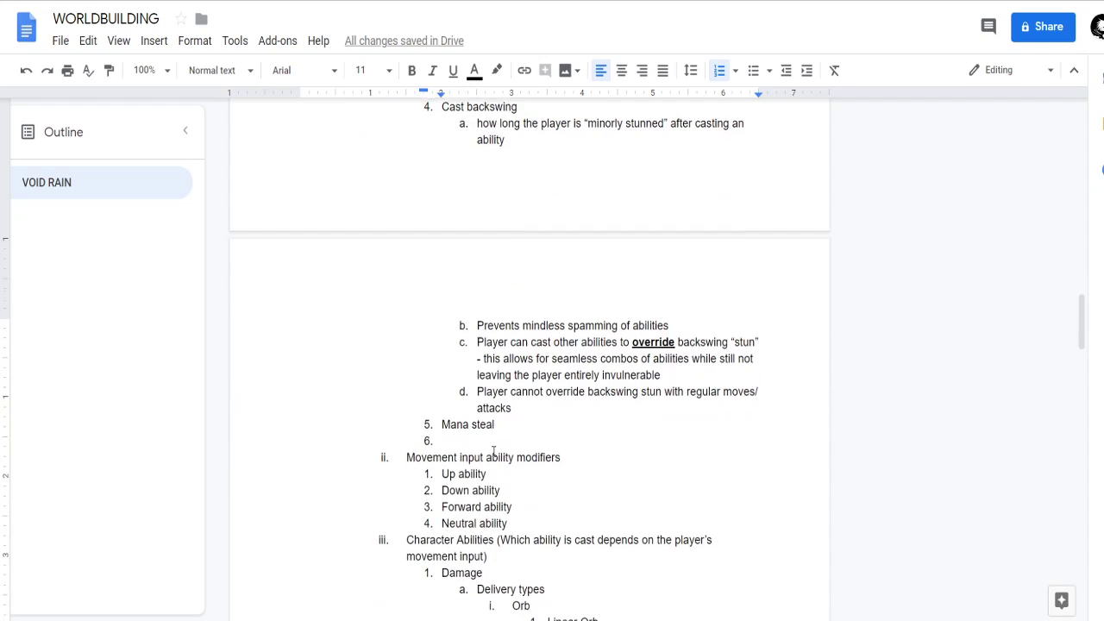
{"action": "scroll", "coordinate": [492, 446], "scroll_direction": "up", "scroll_amount": 2}
{"action": "key", "text": "BackSpace"}
{"action": "key", "text": "BackSpace"}
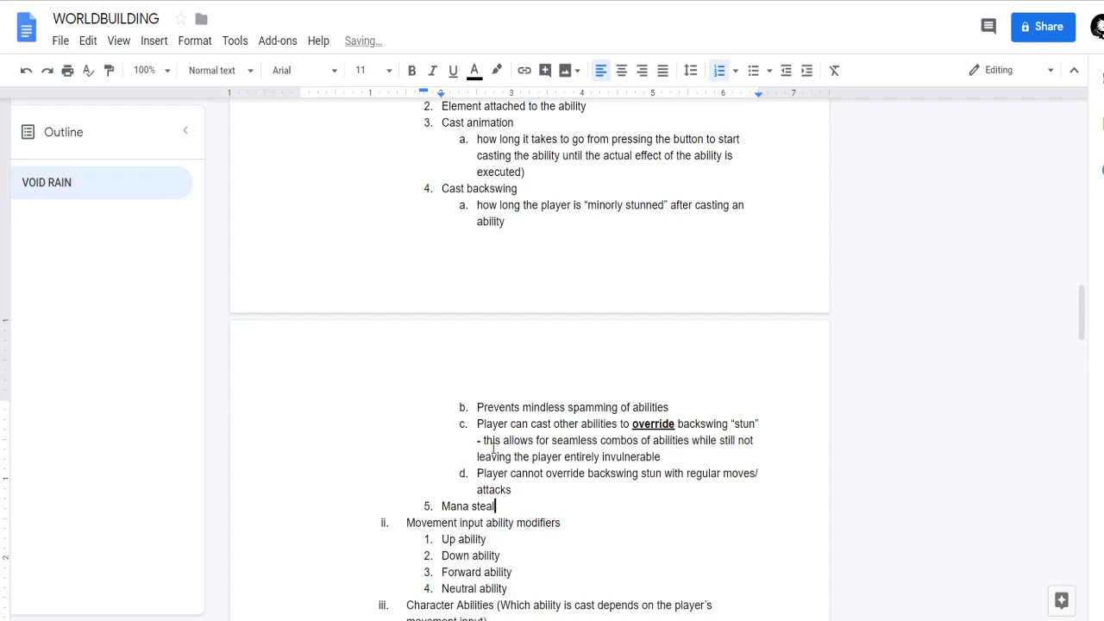
Insert "Mana cost" as a new Ability mechanics item between Cast backswing and Mana steal.
{"action": "scroll", "coordinate": [397, 342], "scroll_direction": "up", "scroll_amount": 2}
{"action": "scroll", "coordinate": [509, 285], "scroll_direction": "down", "scroll_amount": 1}
{"action": "scroll", "coordinate": [509, 285], "scroll_direction": "up", "scroll_amount": 1}
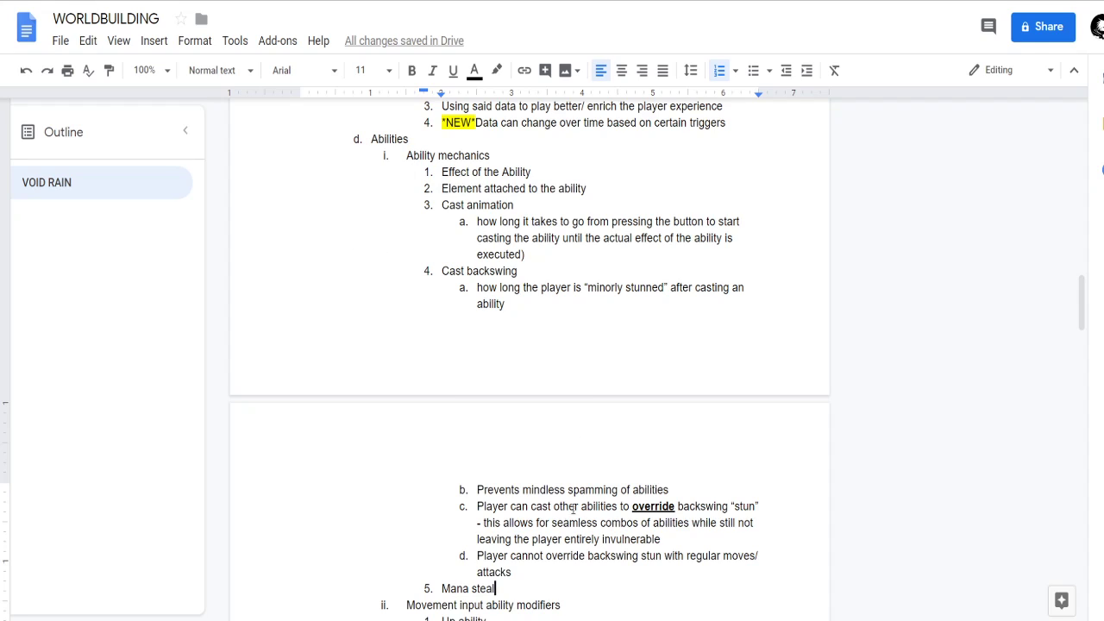
{"action": "scroll", "coordinate": [540, 559], "scroll_direction": "down", "scroll_amount": 1}
{"action": "left_click", "coordinate": [523, 562]}
{"action": "key", "text": "Return"}
{"action": "key", "text": "shift+Tab"}
{"action": "type", "text": "Cast"}
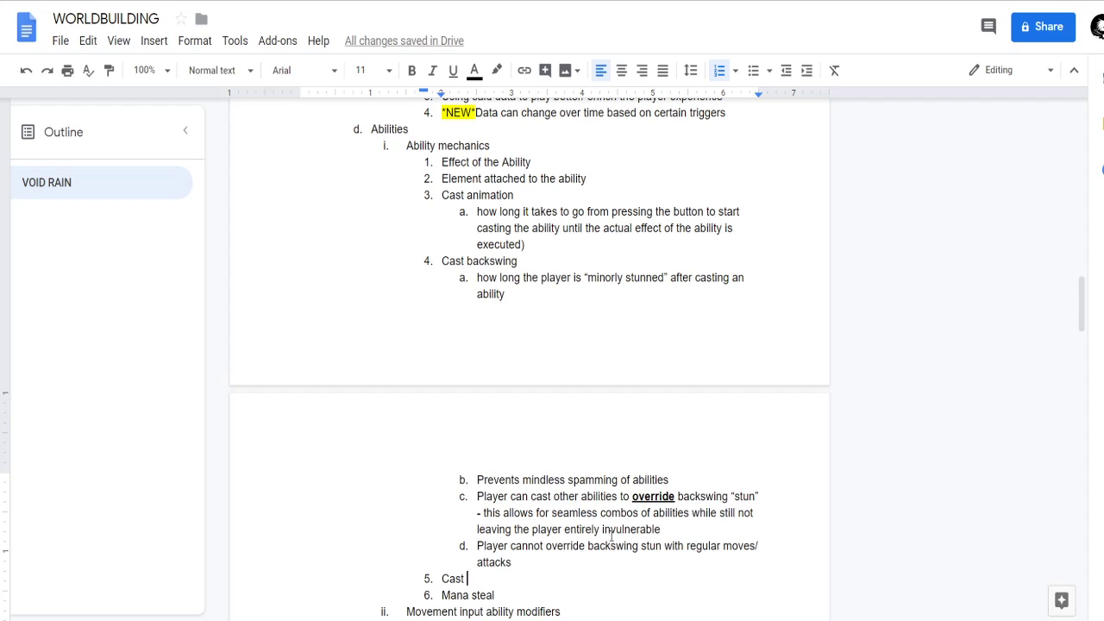
{"action": "key", "text": "ctrl+z"}
{"action": "key", "text": "ctrl+BackSpace"}
{"action": "type", "text": "Mana cost"}
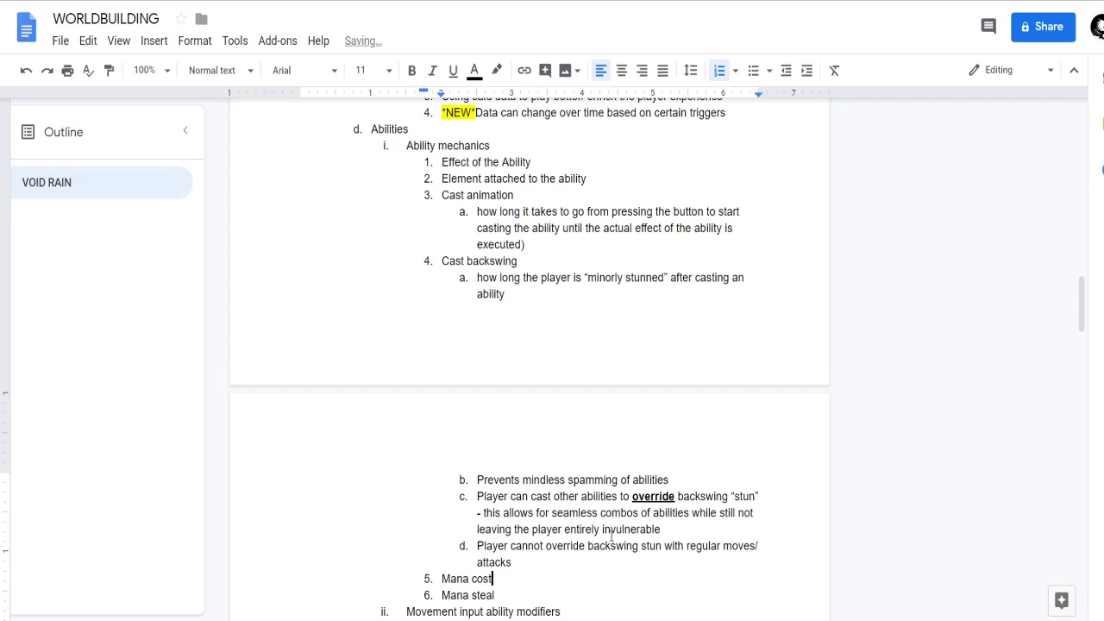
Promote Mana steal one list level, making it a sibling of Ability mechanics.
{"action": "scroll", "coordinate": [593, 528], "scroll_direction": "down", "scroll_amount": 1}
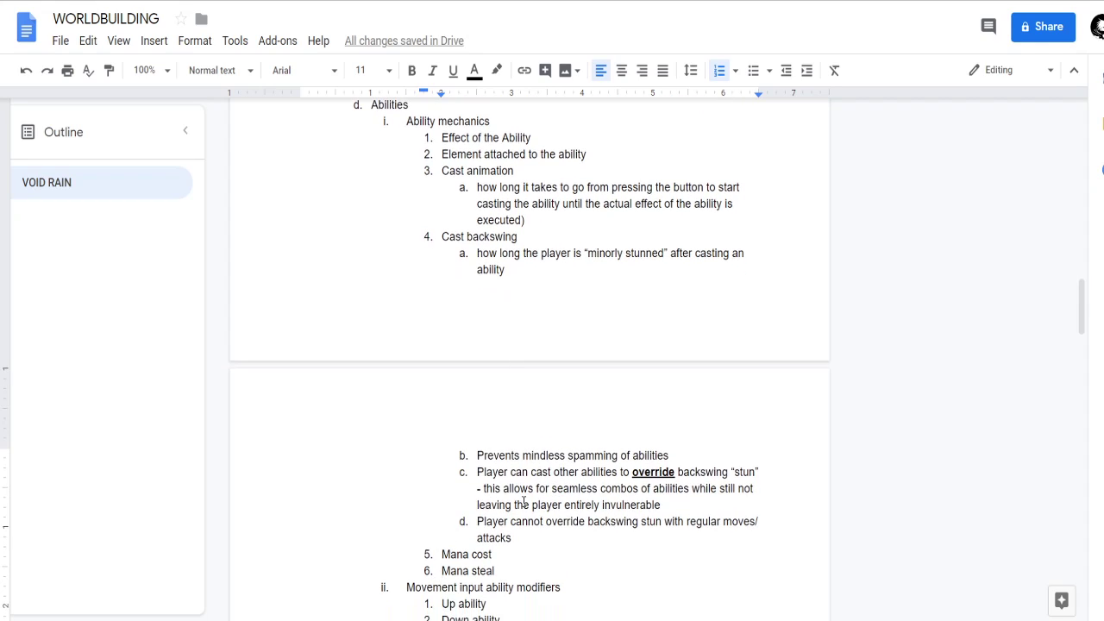
{"action": "key", "text": "shift+Tab"}
{"action": "scroll", "coordinate": [457, 443], "scroll_direction": "up", "scroll_amount": 3}
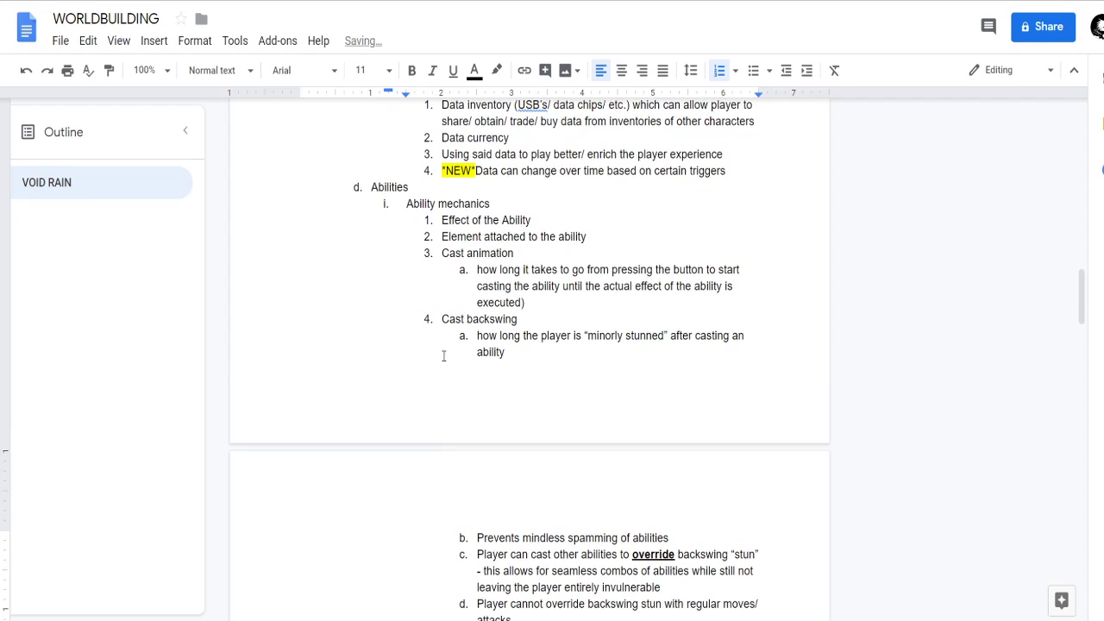
{"action": "scroll", "coordinate": [463, 316], "scroll_direction": "down", "scroll_amount": 2}
{"action": "scroll", "coordinate": [481, 323], "scroll_direction": "down", "scroll_amount": 3}
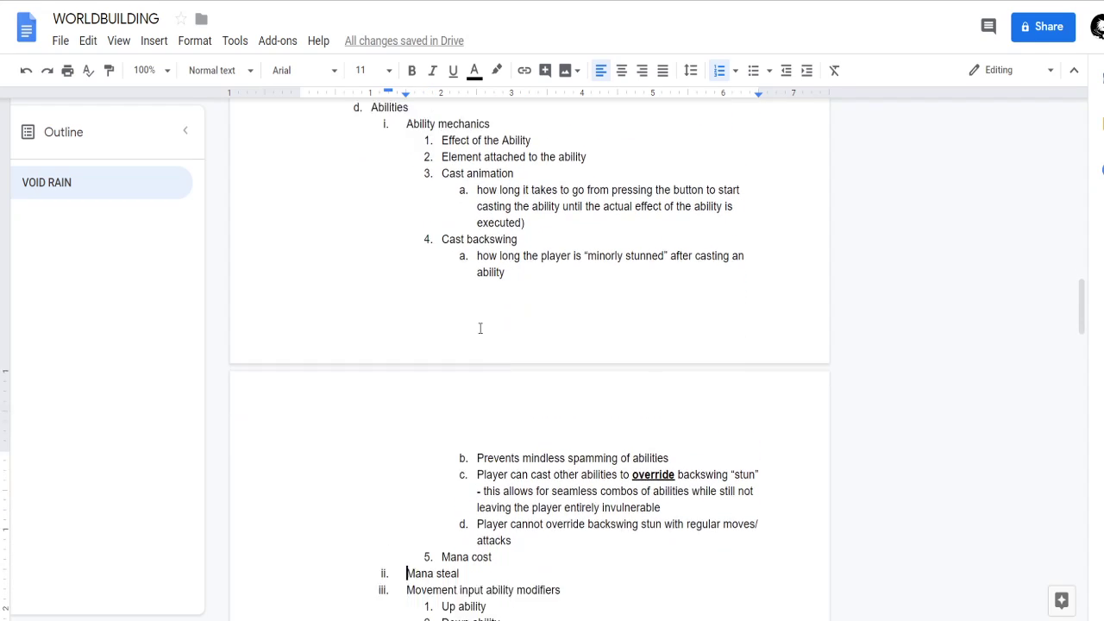
Extend the Mana steal item's text to read "Mana steal mechanic".
{"action": "left_click_drag", "start_coordinate": [459, 516], "coordinate": [469, 514]}
{"action": "left_click", "coordinate": [470, 513]}
{"action": "type", "text": "meh"}
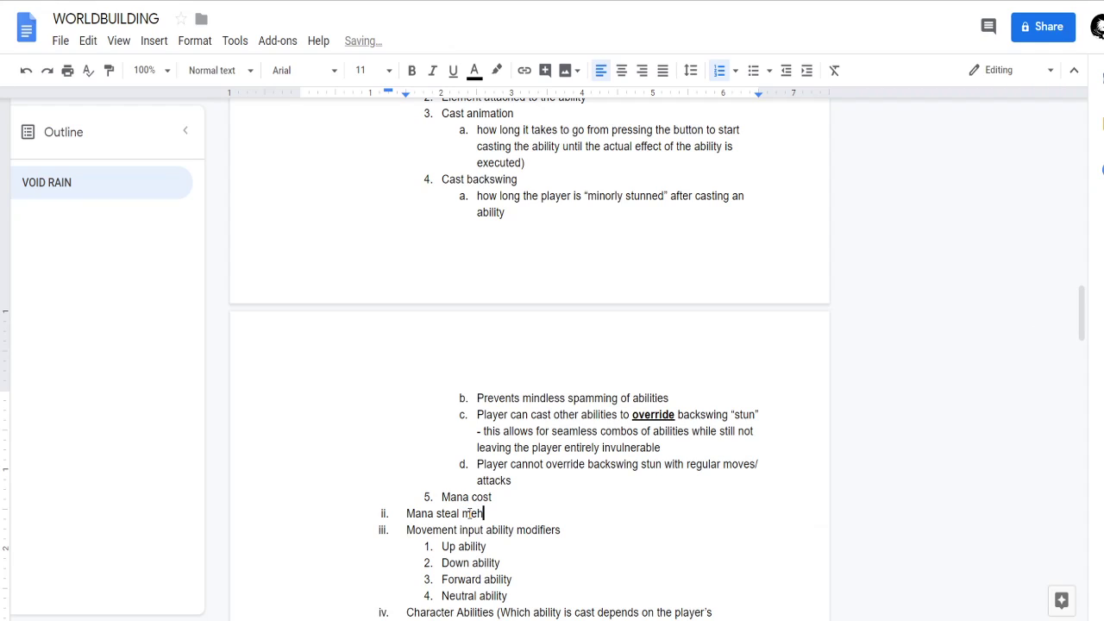
{"action": "key", "text": "BackSpace"}
{"action": "type", "text": "chanic"}
Add a first sub-item under Mana steal mechanic reading "Player's melee attacks gain them mana".
{"action": "key", "text": "Return"}
{"action": "key", "text": "Tab"}
{"action": "type", "text": "player's "}
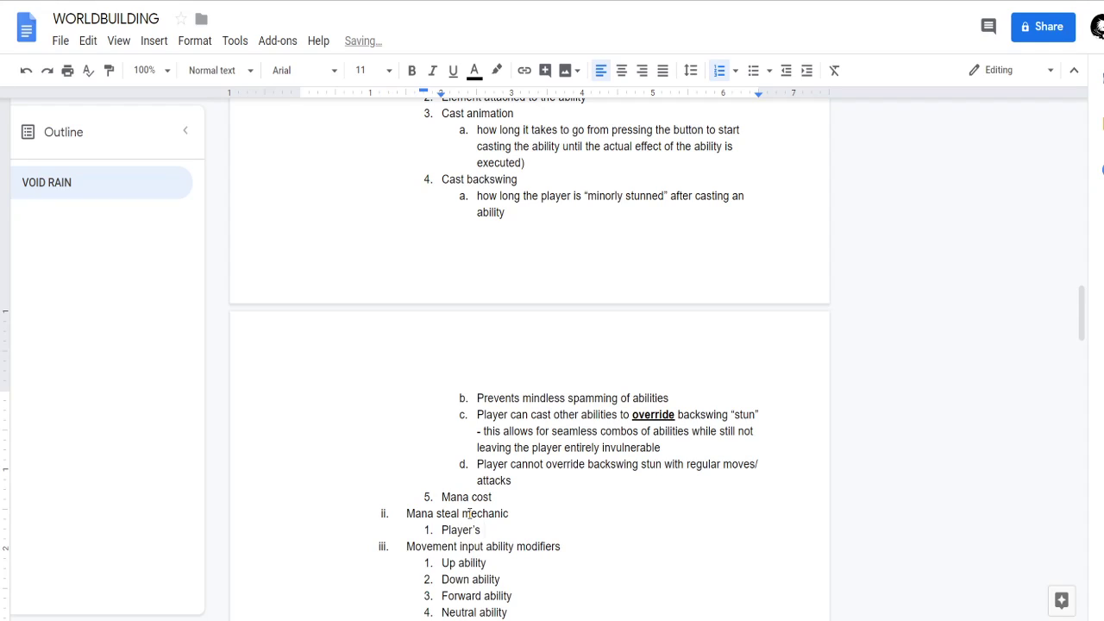
{"action": "type", "text": "melee attacks gain them mana"}
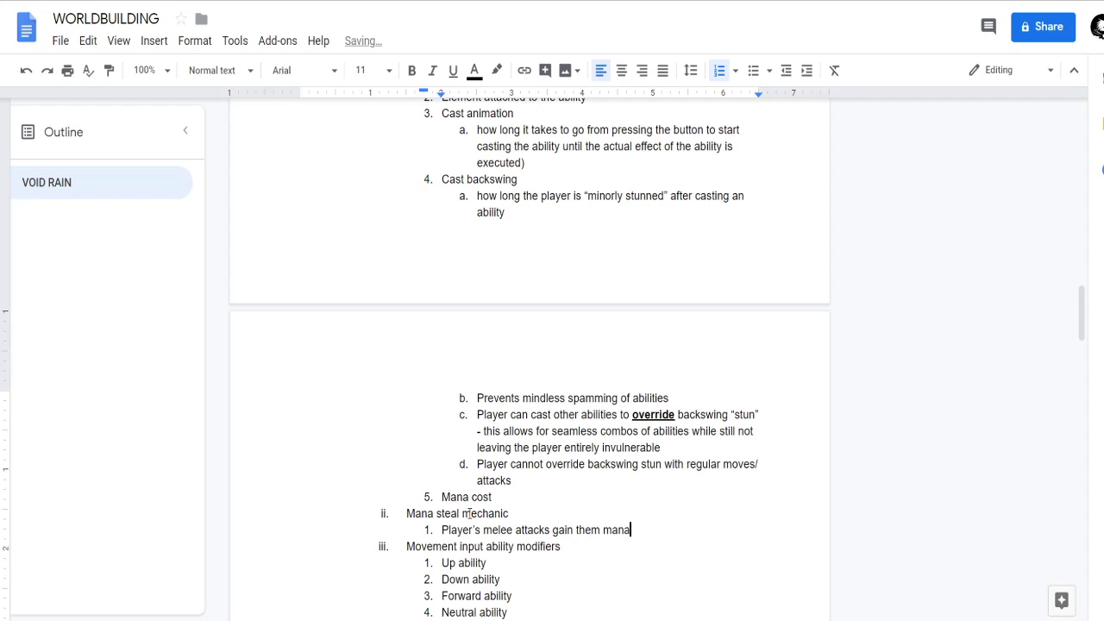
{"action": "key", "text": "Return"}
{"action": "key", "text": "BackSpace"}
{"action": "key", "text": "BackSpace"}
Reword the Mana steal mechanic sub-item to "Player's melee attacks are the only way for them to gain mana".
{"action": "key", "text": "ctrl+Left"}
{"action": "key", "text": "ctrl+Left"}
{"action": "key", "text": "ctrl+Left"}
{"action": "type", "text": "are the"}
{"action": "type", "text": "way to"}
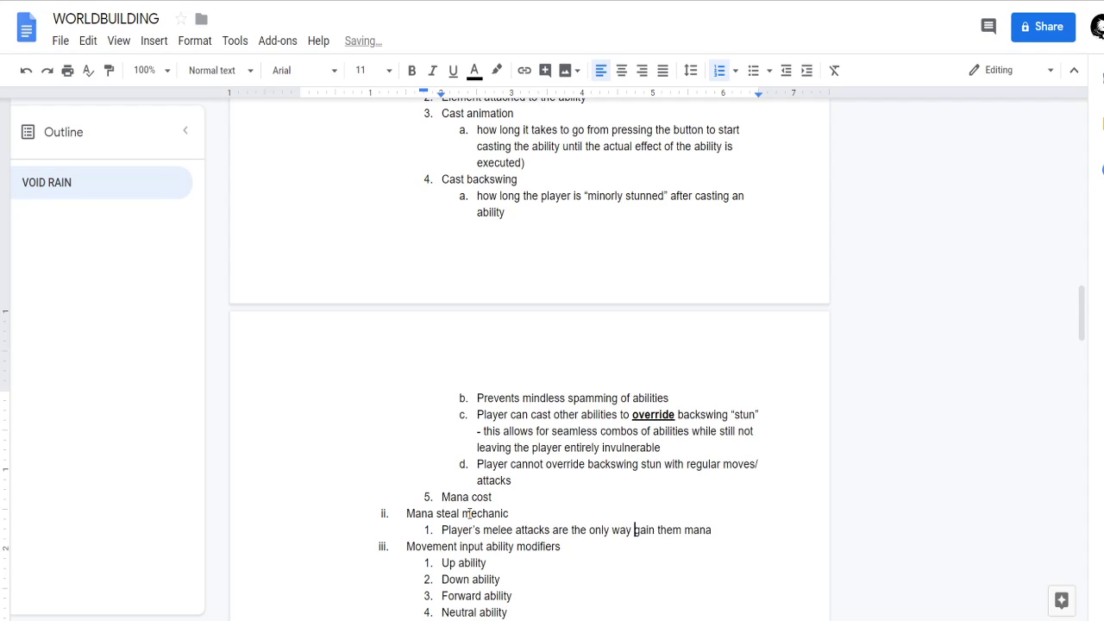
{"action": "key", "text": "ctrl+Right"}
{"action": "key", "text": "ctrl+Right"}
{"action": "key", "text": "ctrl+BackSpace"}
{"action": "key", "text": "ctrl+BackSpace"}
{"action": "type", "text": "gain "}
{"action": "type", "text": "for them"}
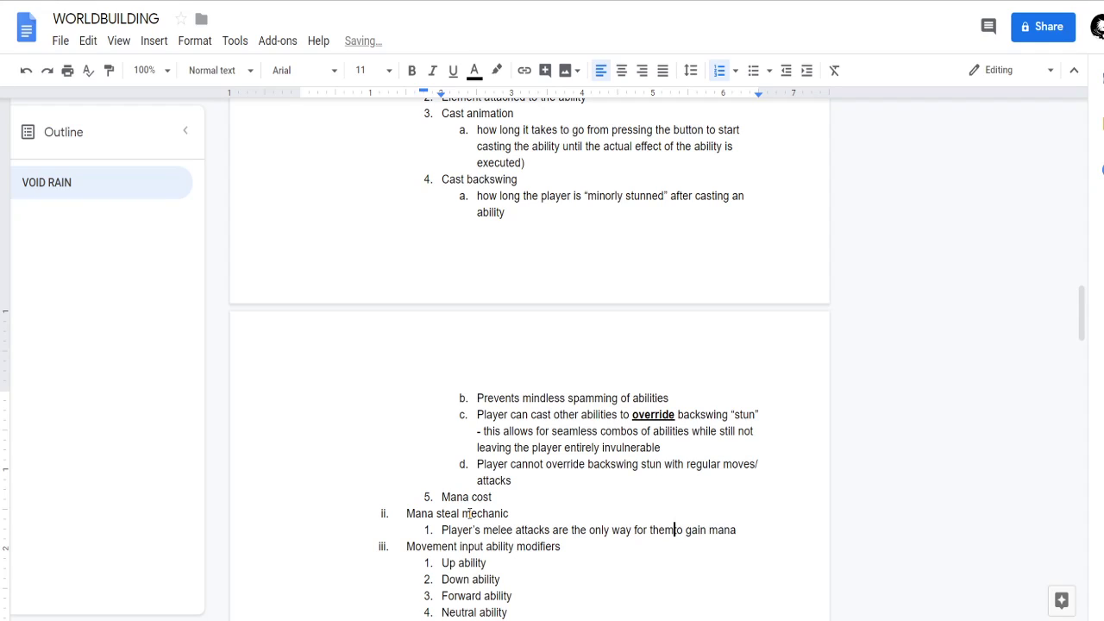
{"action": "key", "text": "ctrl+Right"}
{"action": "key", "text": "ctrl+Right"}
{"action": "key", "text": "ctrl+Right"}
{"action": "key", "text": "BackSpace"}
Add a second Mana steal mechanic sub-item reading "This incentivizes previously stated "aggressive gameplay"".
{"action": "key", "text": "Return"}
{"action": "type", "text": "This in"}
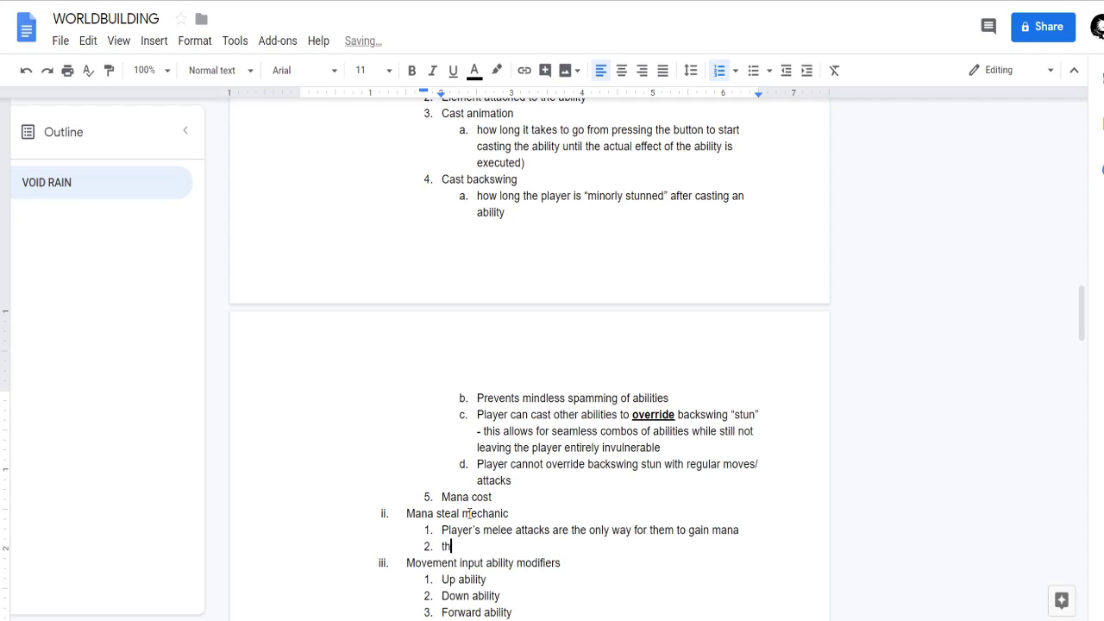
{"action": "type", "text": "centivizes a"}
{"action": "key", "text": "BackSpace"}
{"action": "type", "text": "previously sta"}
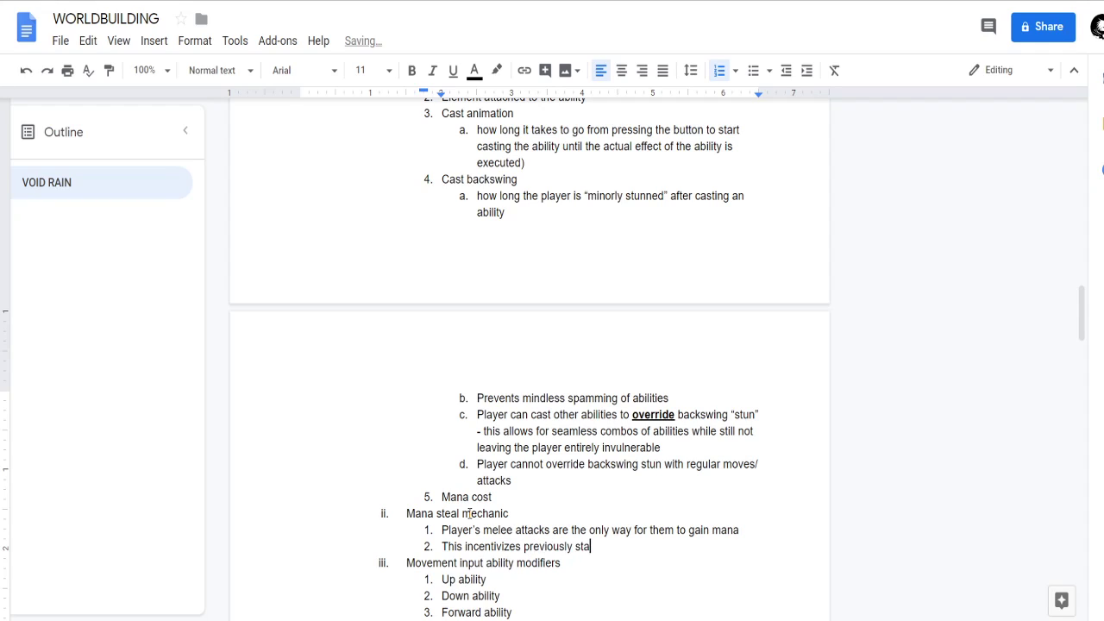
{"action": "type", "text": "ted \"aggressive g"}
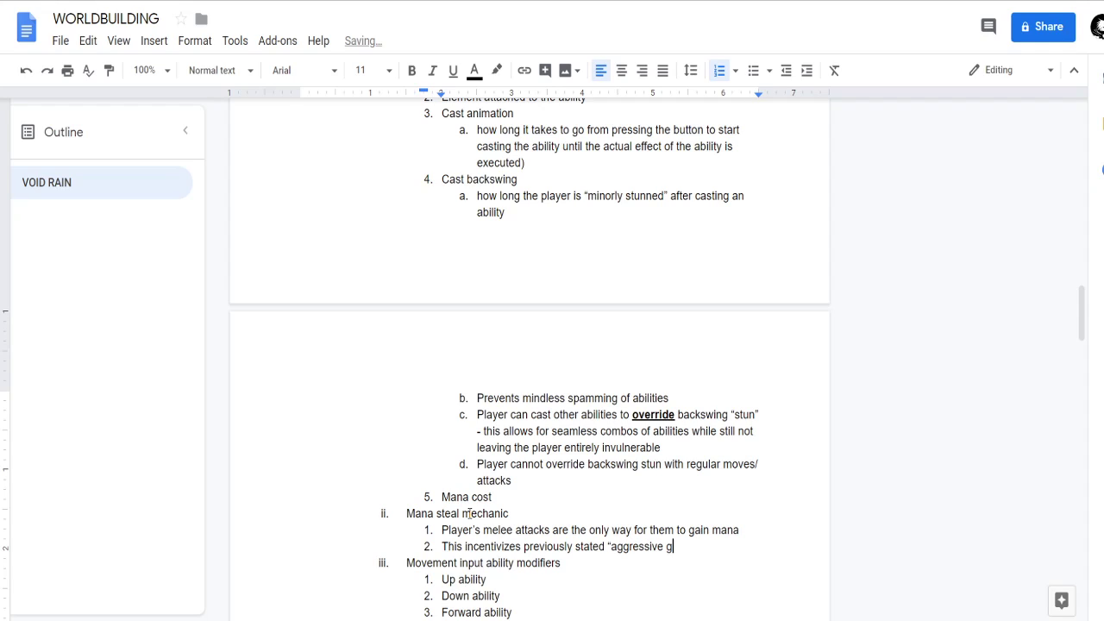
{"action": "type", "text": "ameplay\""}
{"action": "key", "text": "ctrl+Left"}
{"action": "key", "text": "ctrl+Left"}
{"action": "key", "text": "ctrl+Right"}
{"action": "key", "text": "ctrl+Right"}
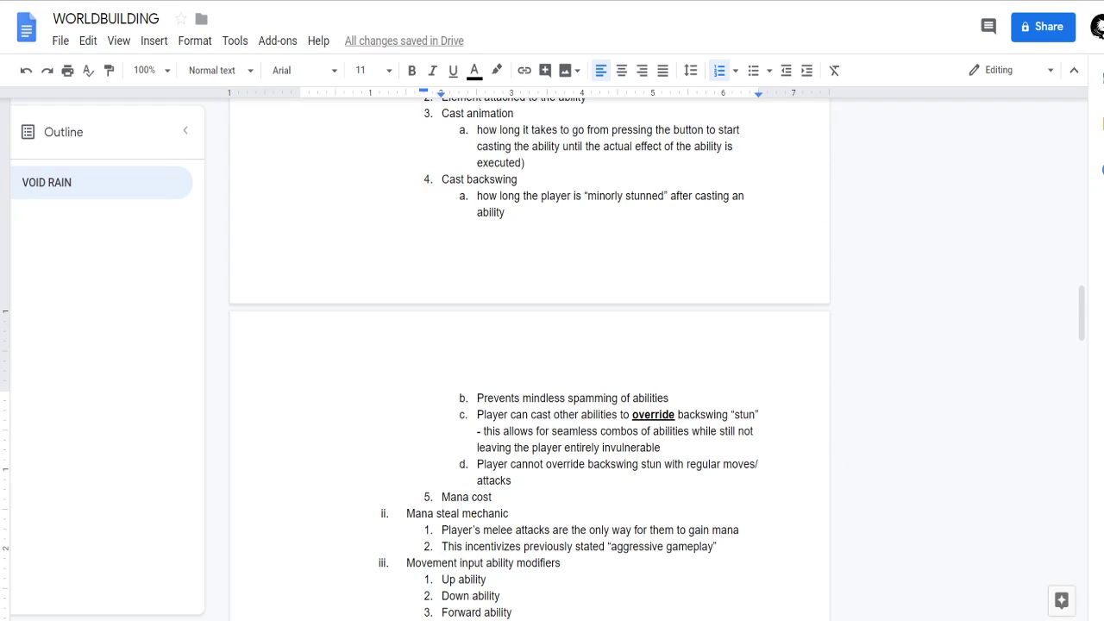
Look through the Character Abilities outline, from Damage delivery types down to the buff effects and buff types.
{"action": "scroll", "coordinate": [602, 398], "scroll_direction": "down", "scroll_amount": 6}
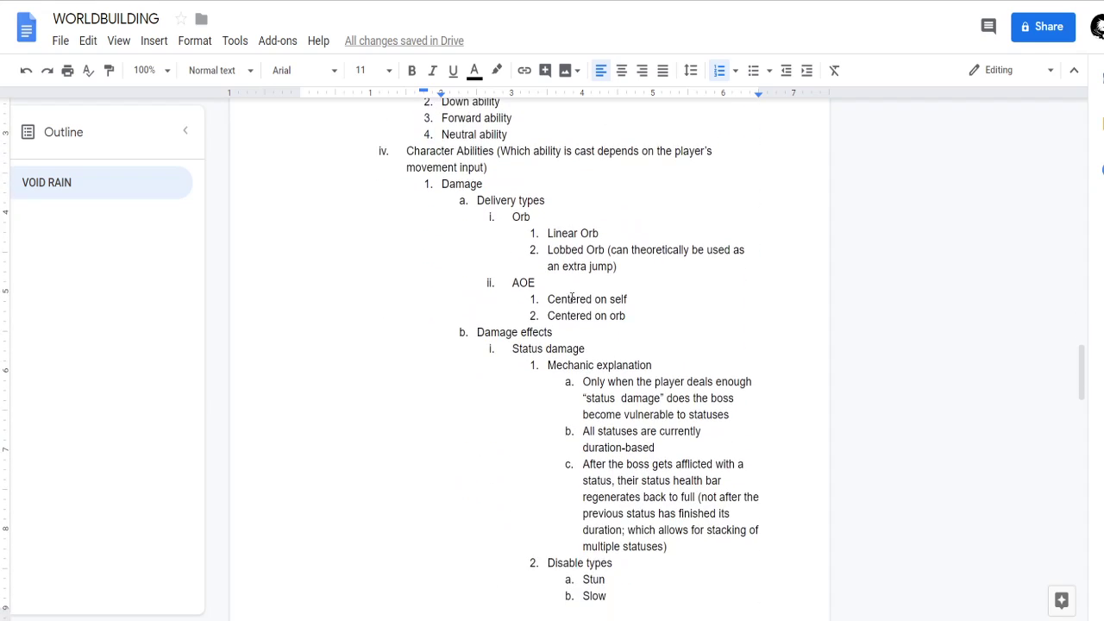
{"action": "scroll", "coordinate": [578, 369], "scroll_direction": "down", "scroll_amount": 5}
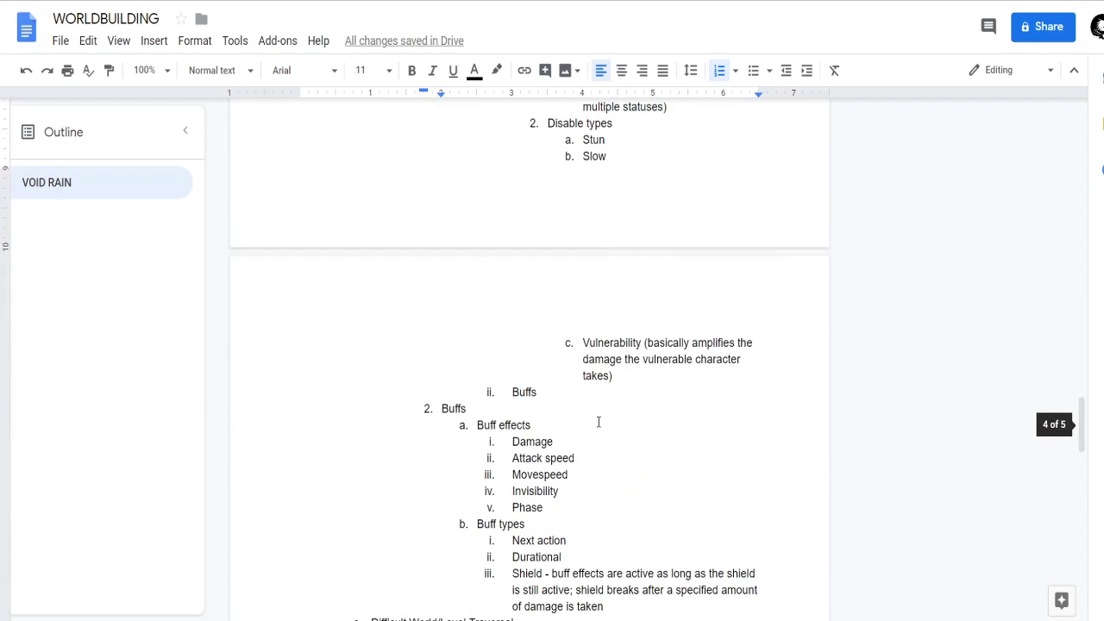
{"action": "left_click", "coordinate": [591, 399]}
{"action": "scroll", "coordinate": [591, 398], "scroll_direction": "down", "scroll_amount": 2}
{"action": "scroll", "coordinate": [591, 399], "scroll_direction": "up", "scroll_amount": 2}
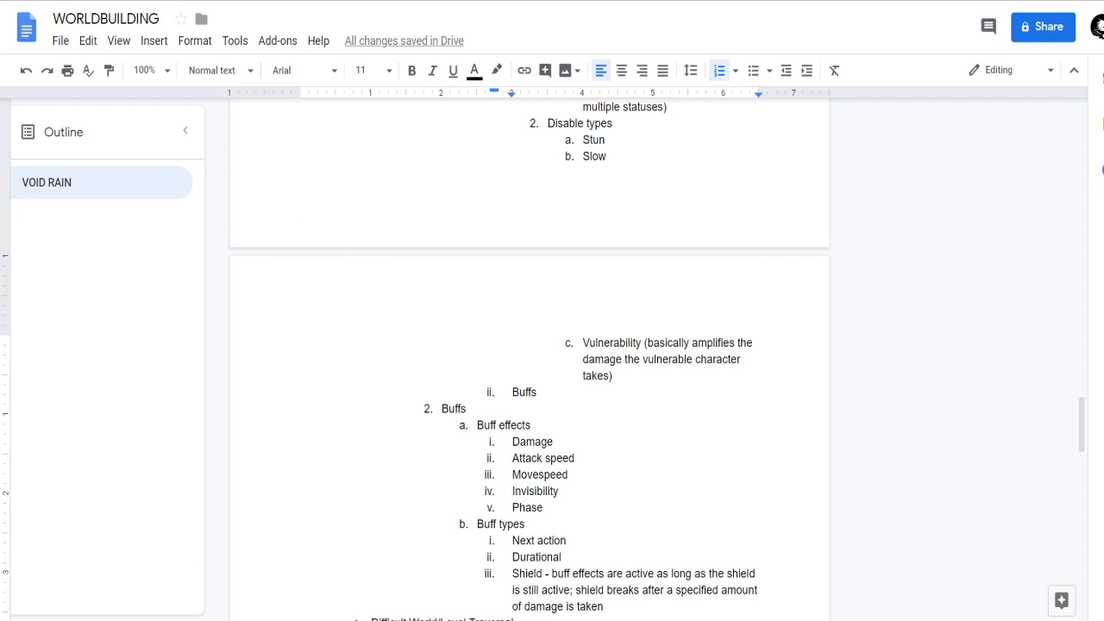
{"action": "scroll", "coordinate": [577, 407], "scroll_direction": "up", "scroll_amount": 5}
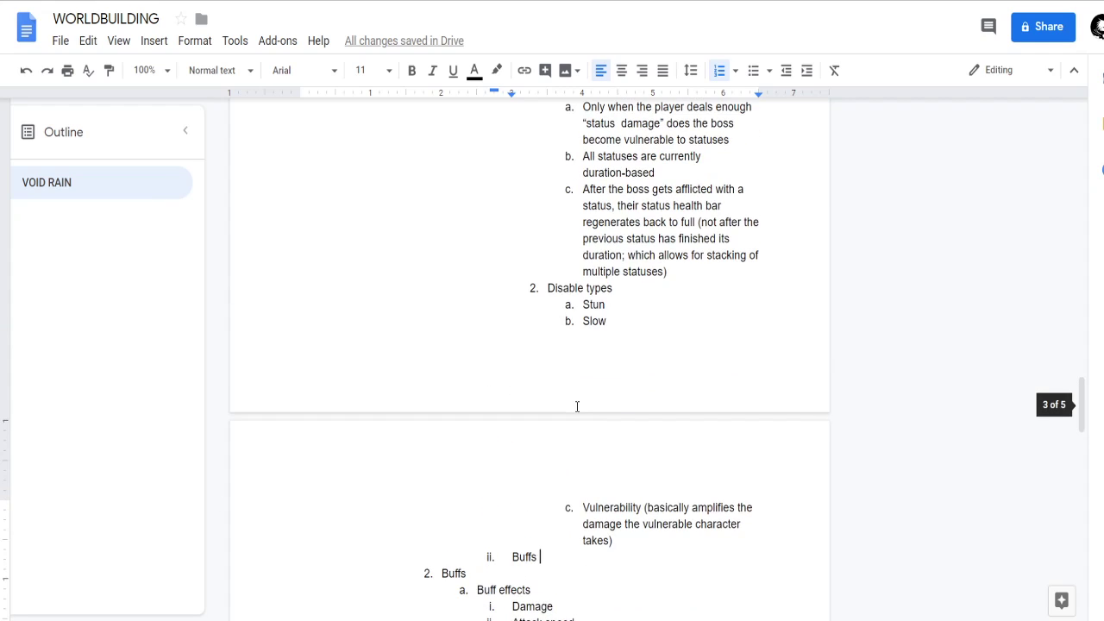
{"action": "scroll", "coordinate": [506, 325], "scroll_direction": "up", "scroll_amount": 7}
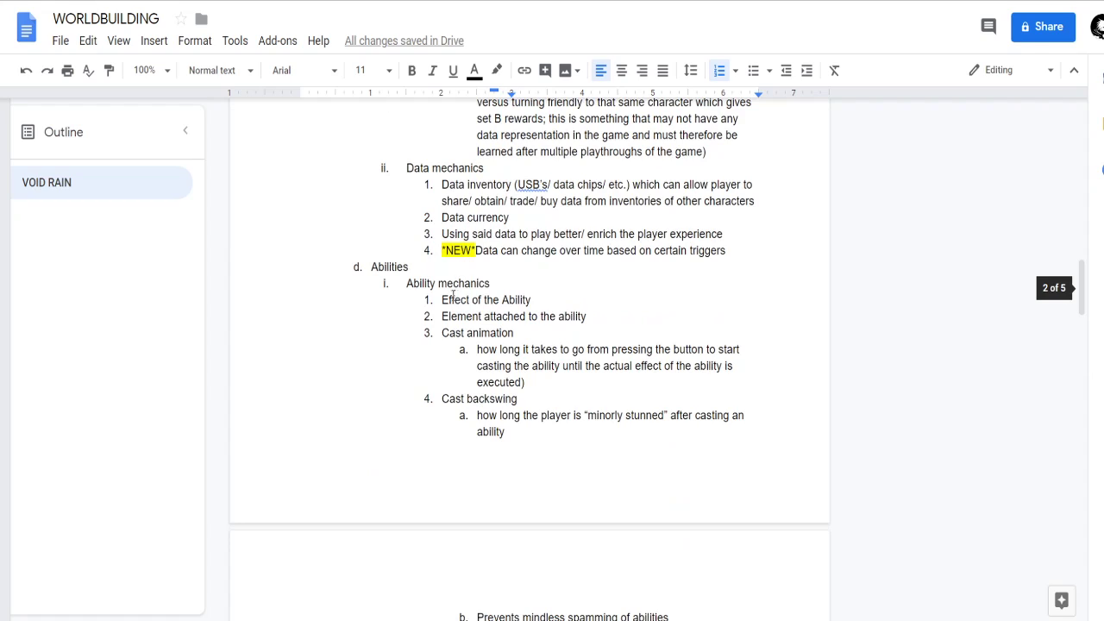
Add "Fire" and "Ice" as sub-items under "Element attached to the ability" in Ability mechanics.
{"action": "scroll", "coordinate": [443, 375], "scroll_direction": "down", "scroll_amount": 1}
{"action": "left_click", "coordinate": [648, 280]}
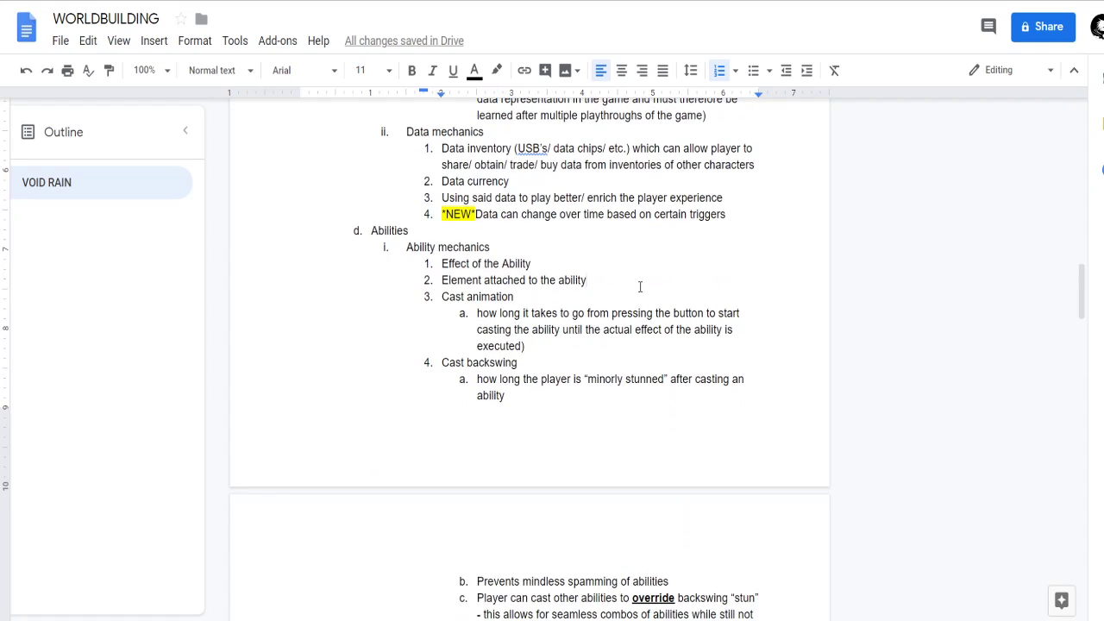
{"action": "key", "text": "Return"}
{"action": "key", "text": "Tab"}
{"action": "type", "text": "Fire"}
{"action": "key", "text": "Return"}
{"action": "type", "text": "Ice"}
Add "Lightning" and "Water" below Ice in the element list, leaving no empty item after them.
{"action": "key", "text": "Return"}
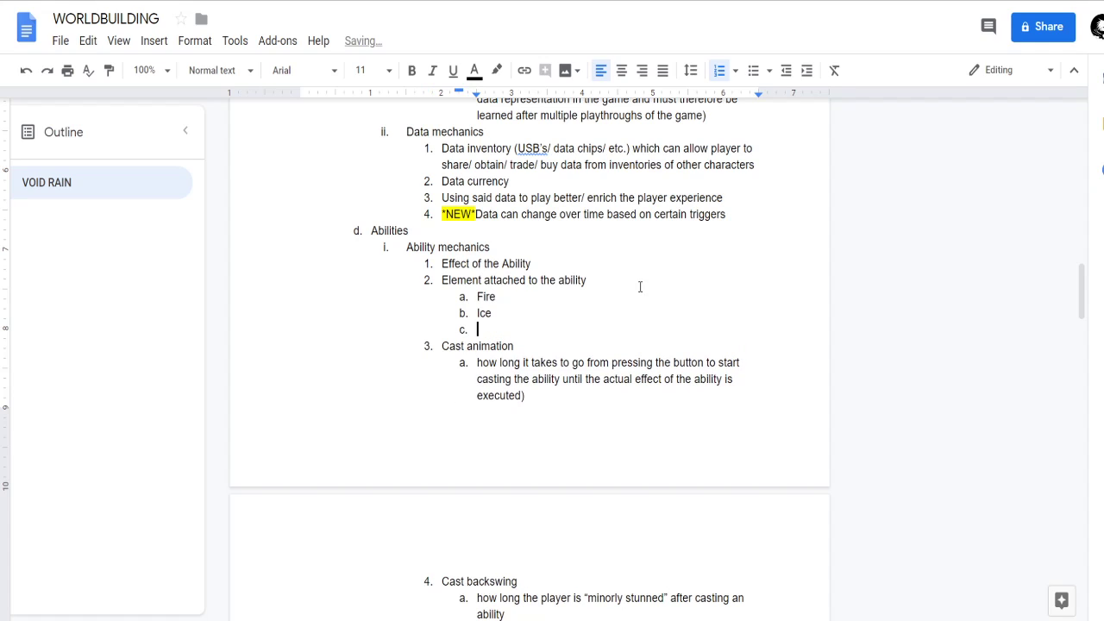
{"action": "type", "text": "Lightning"}
{"action": "key", "text": "Return"}
{"action": "type", "text": "water"}
{"action": "key", "text": "Return"}
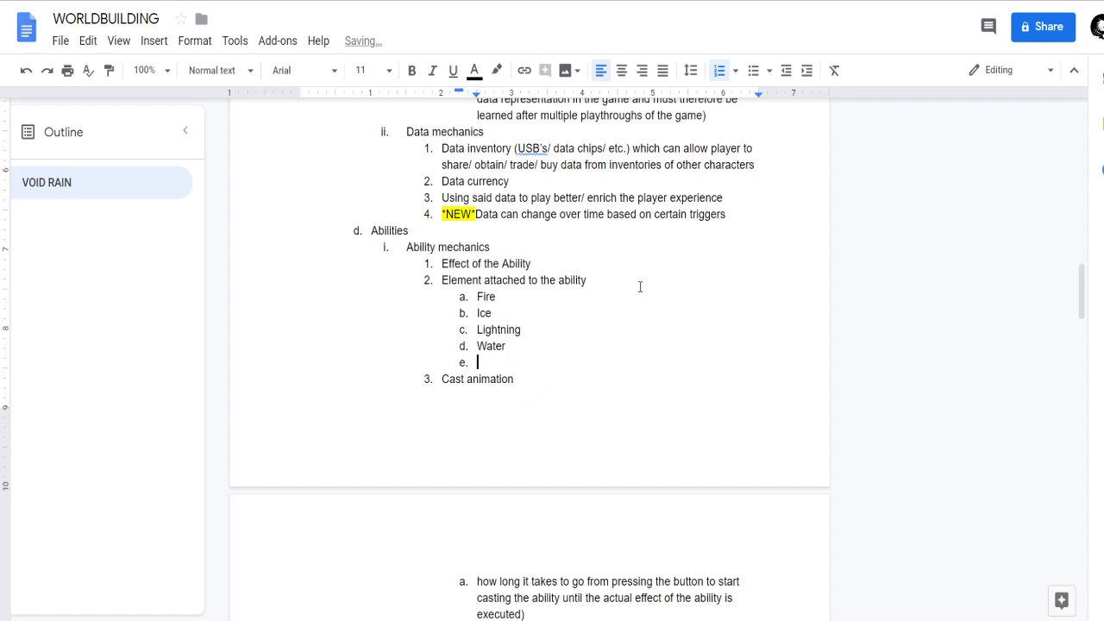
{"action": "key", "text": "BackSpace"}
{"action": "key", "text": "BackSpace"}
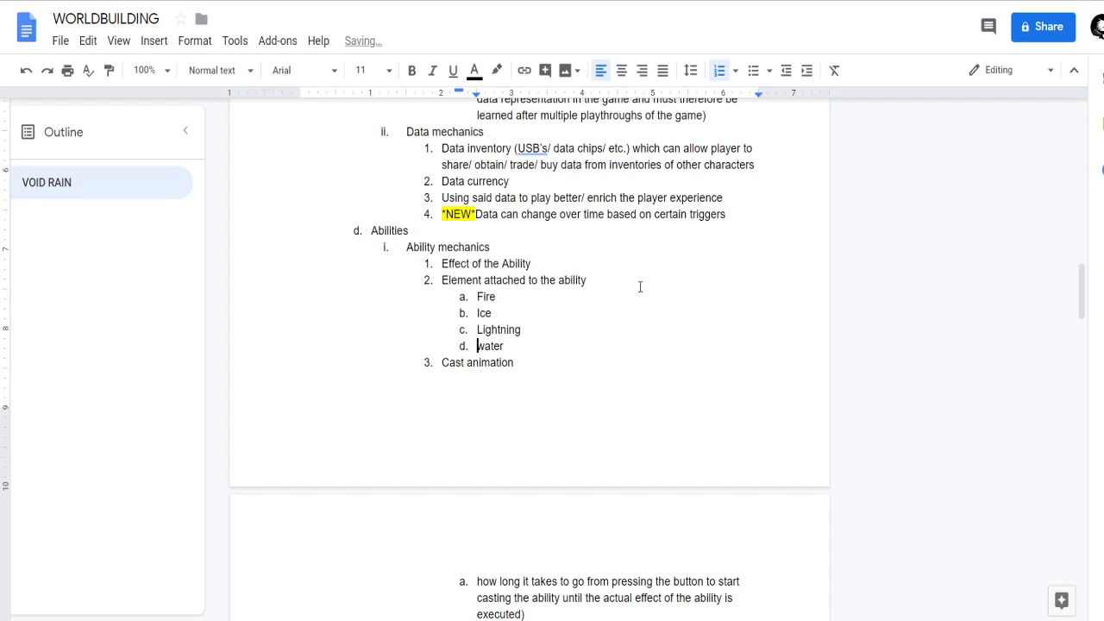
{"action": "key", "text": "BackSpace"}
{"action": "type", "text": "W"}
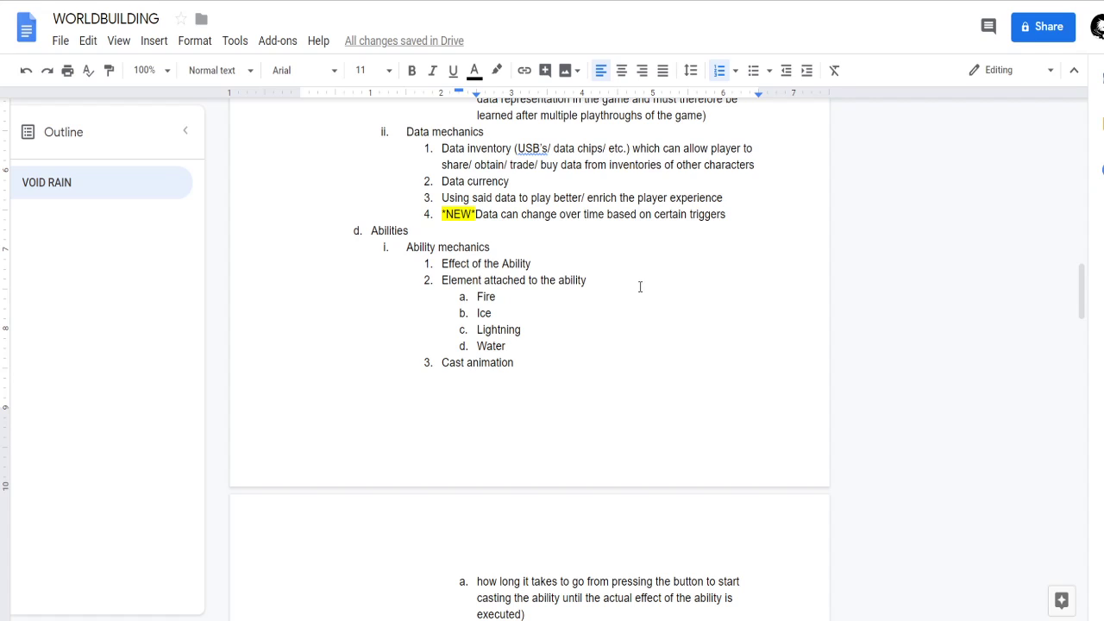
Review the Character Abilities section from Damage through Buff types, highlighting its full extent.
{"action": "scroll", "coordinate": [567, 381], "scroll_direction": "down", "scroll_amount": 8}
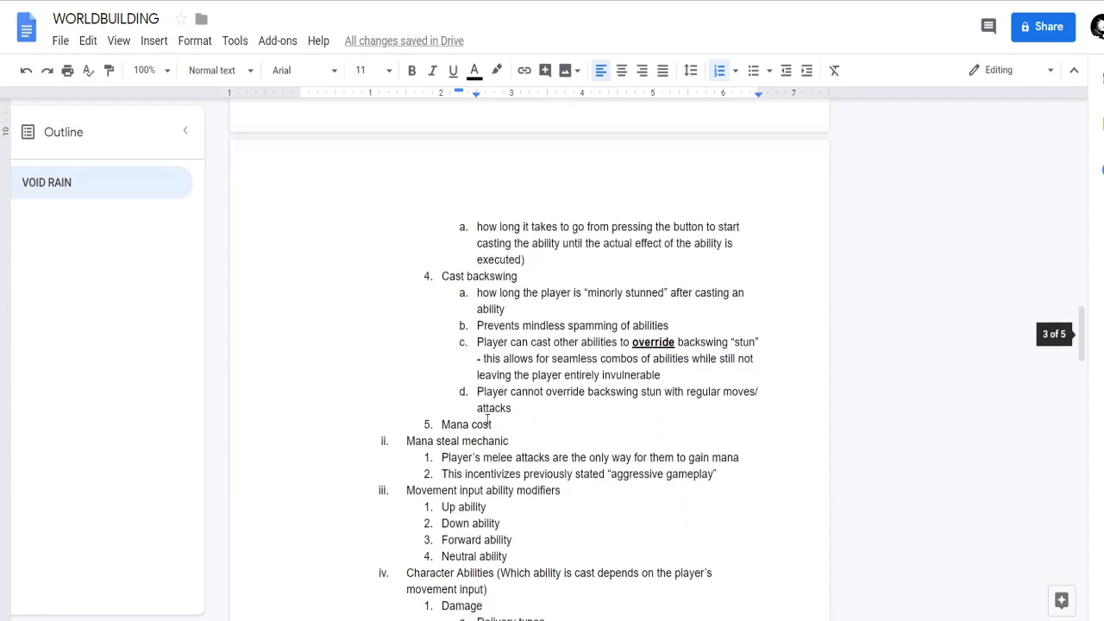
{"action": "scroll", "coordinate": [495, 376], "scroll_direction": "down", "scroll_amount": 1}
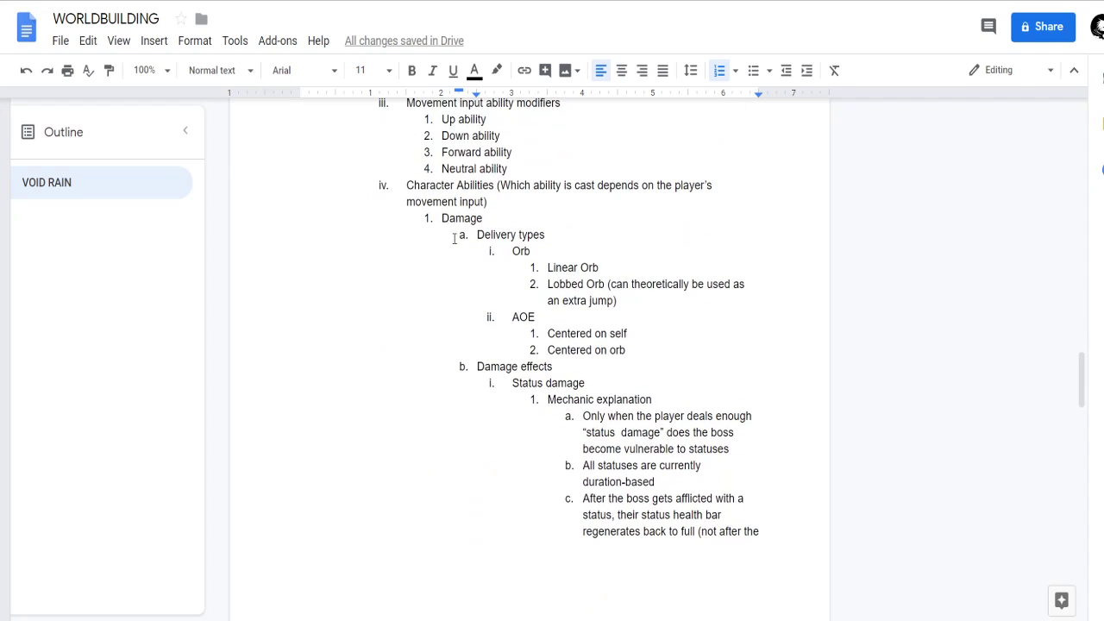
{"action": "left_click_drag", "start_coordinate": [443, 219], "coordinate": [669, 417]}
{"action": "scroll", "coordinate": [668, 370], "scroll_direction": "down", "scroll_amount": 6}
{"action": "scroll", "coordinate": [641, 464], "scroll_direction": "down", "scroll_amount": 3}
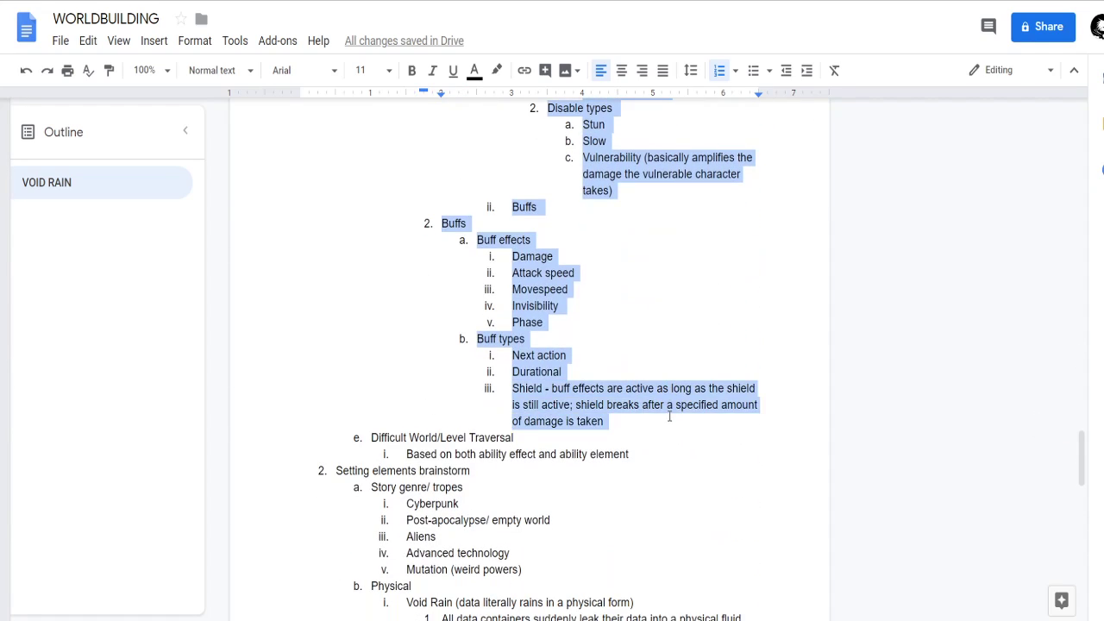
{"action": "left_click", "coordinate": [606, 421]}
{"action": "scroll", "coordinate": [658, 412], "scroll_direction": "up", "scroll_amount": 4}
{"action": "left_click_drag", "start_coordinate": [647, 512], "coordinate": [630, 487]}
{"action": "left_click", "coordinate": [631, 518]}
{"action": "scroll", "coordinate": [565, 509], "scroll_direction": "down", "scroll_amount": 1}
{"action": "scroll", "coordinate": [713, 466], "scroll_direction": "down", "scroll_amount": 1}
{"action": "scroll", "coordinate": [665, 483], "scroll_direction": "up", "scroll_amount": 2}
{"action": "scroll", "coordinate": [638, 476], "scroll_direction": "down", "scroll_amount": 2}
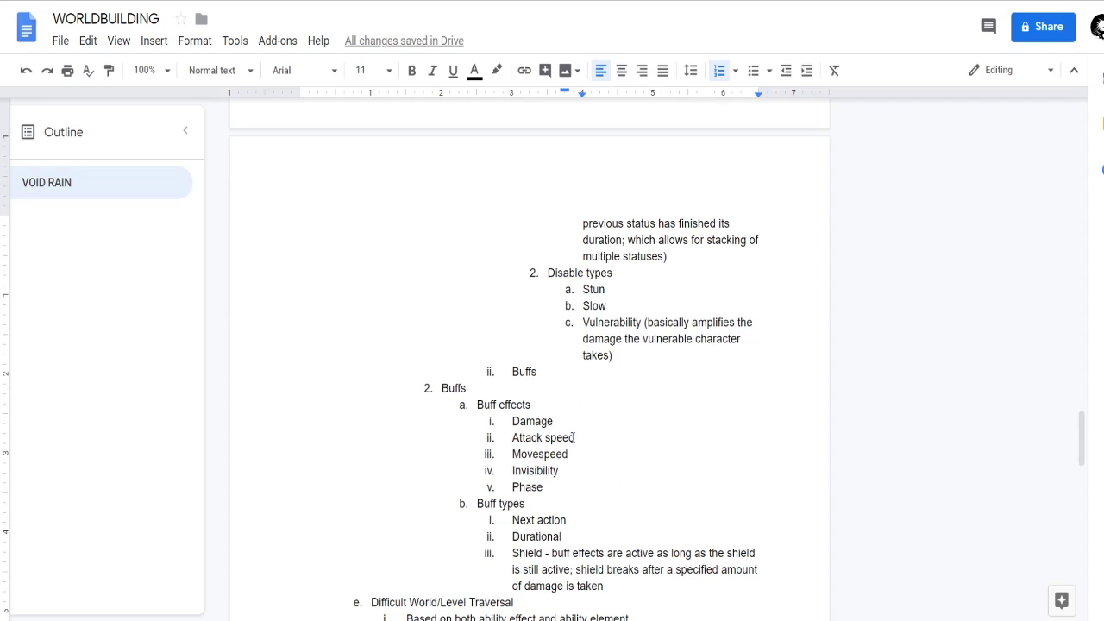
Examine the Damage effects section, covering the status damage explanation, the disable types and its Buffs entry.
{"action": "scroll", "coordinate": [596, 444], "scroll_direction": "up", "scroll_amount": 1}
{"action": "scroll", "coordinate": [600, 455], "scroll_direction": "up", "scroll_amount": 1}
{"action": "left_click_drag", "start_coordinate": [632, 525], "coordinate": [501, 301]}
{"action": "scroll", "coordinate": [572, 373], "scroll_direction": "up", "scroll_amount": 3}
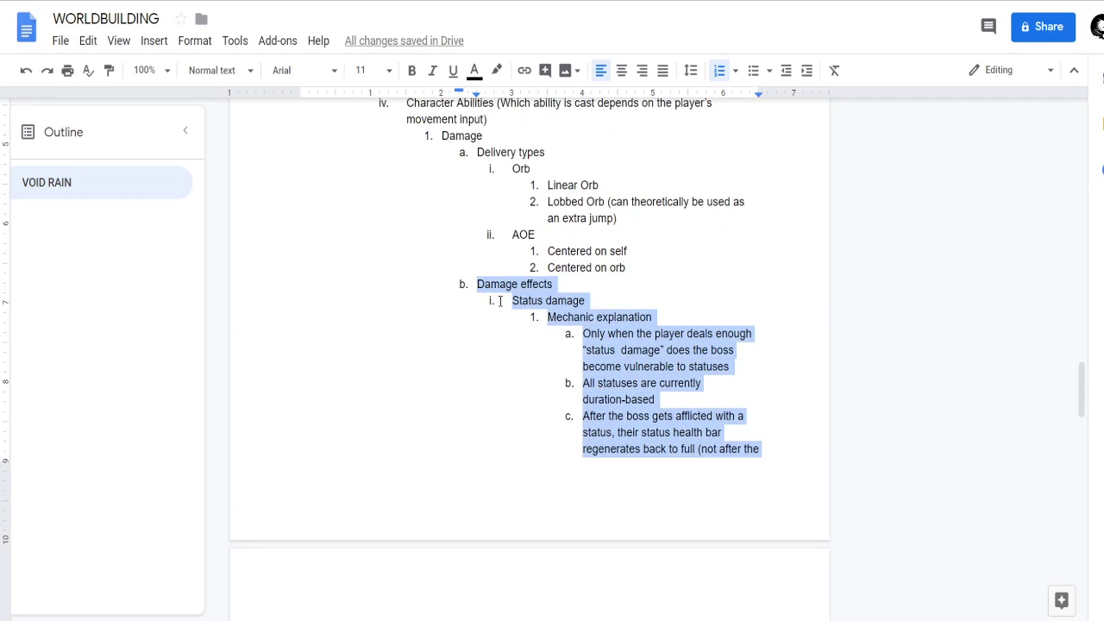
{"action": "left_click", "coordinate": [598, 331]}
{"action": "scroll", "coordinate": [597, 278], "scroll_direction": "down", "scroll_amount": 1}
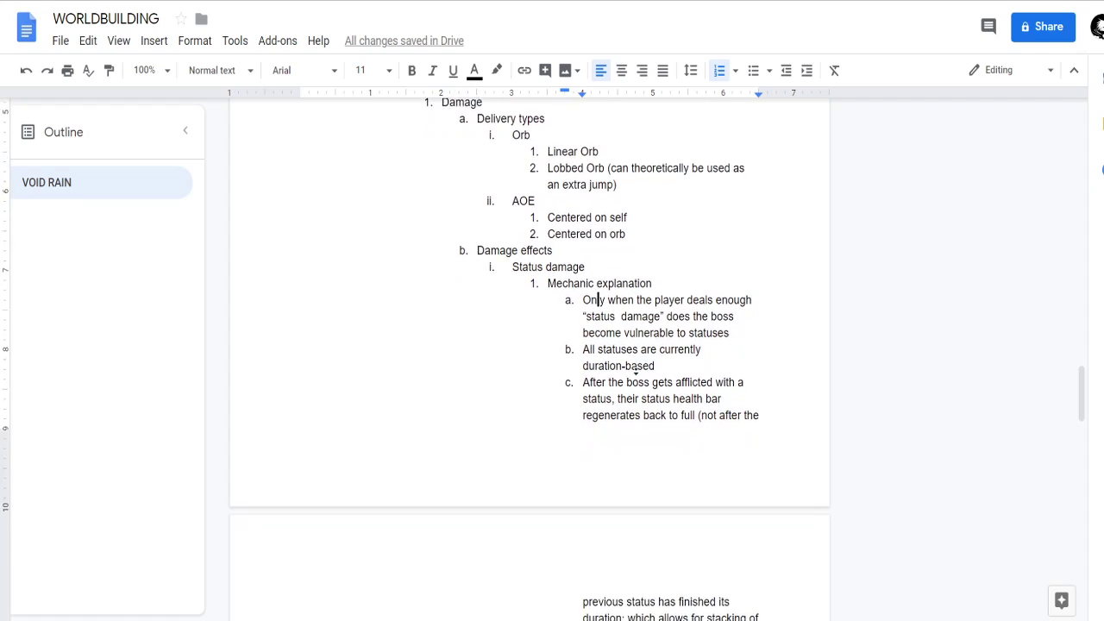
{"action": "scroll", "coordinate": [635, 372], "scroll_direction": "down", "scroll_amount": 1}
{"action": "scroll", "coordinate": [631, 402], "scroll_direction": "down", "scroll_amount": 1}
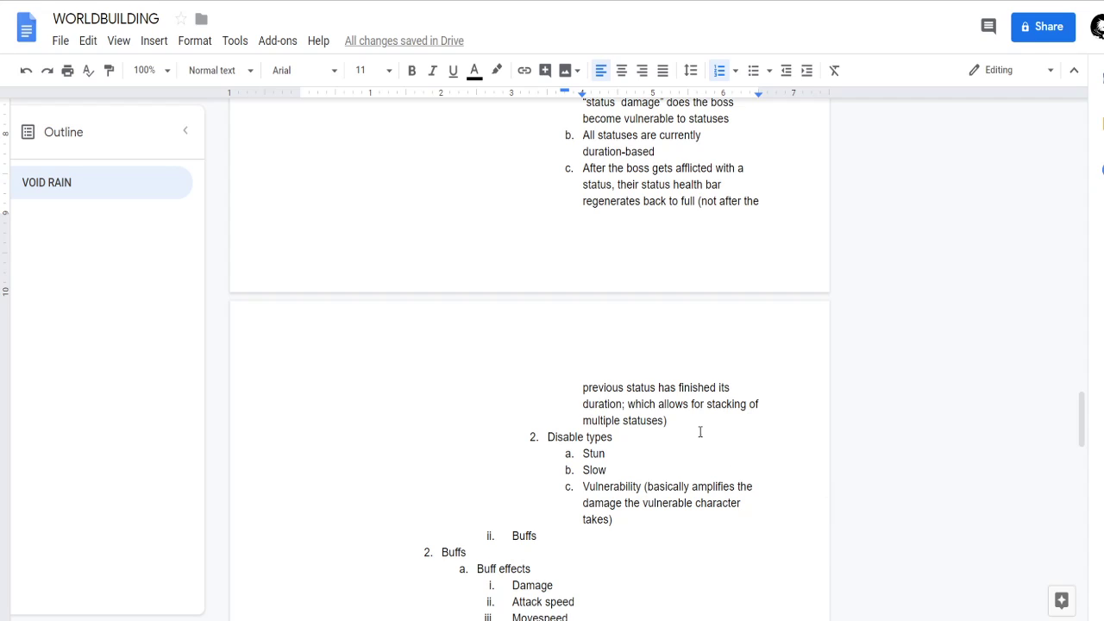
{"action": "scroll", "coordinate": [615, 483], "scroll_direction": "down", "scroll_amount": 1}
{"action": "left_click", "coordinate": [553, 512]}
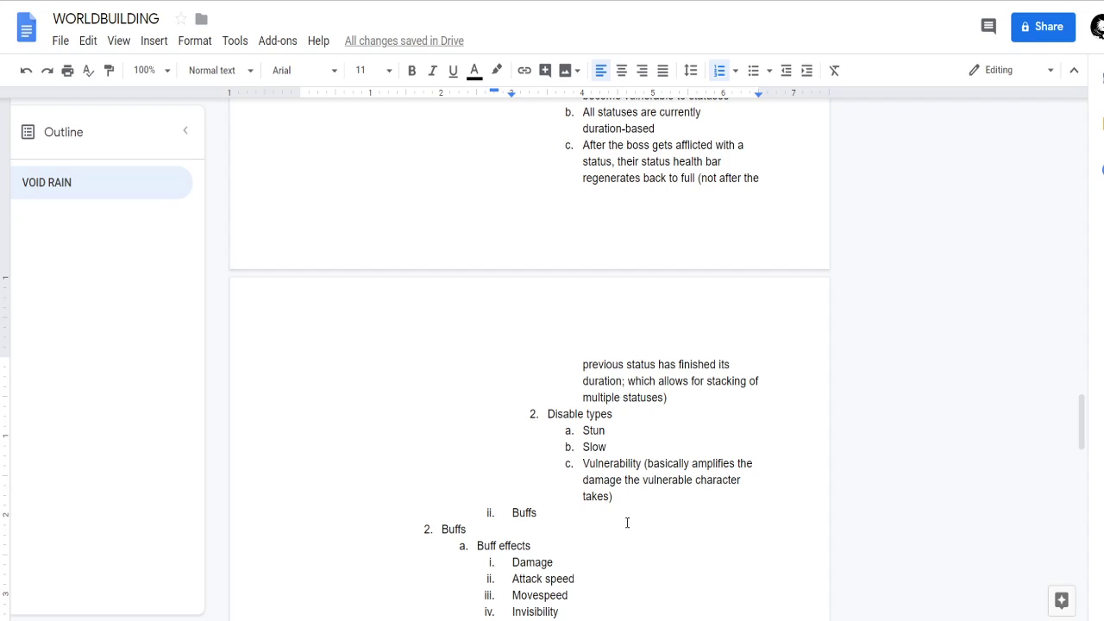
Read back and forth between the status damage explanation, the disable types, the Buffs lists and the delivery types.
{"action": "scroll", "coordinate": [631, 440], "scroll_direction": "up", "scroll_amount": 2}
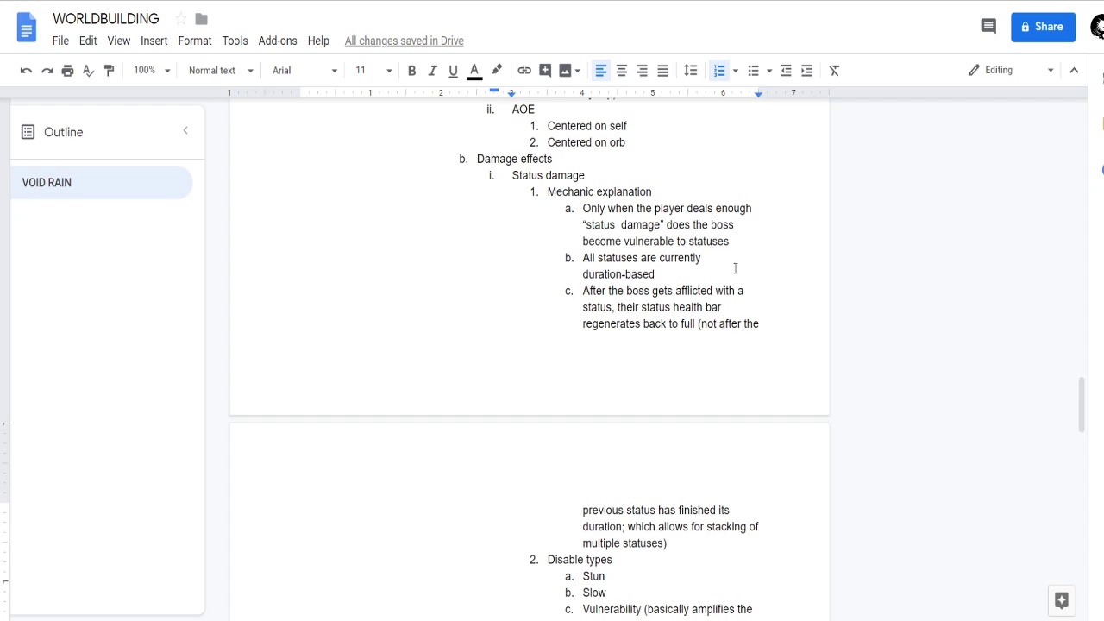
{"action": "scroll", "coordinate": [647, 387], "scroll_direction": "down", "scroll_amount": 1}
{"action": "scroll", "coordinate": [653, 482], "scroll_direction": "up", "scroll_amount": 2}
{"action": "scroll", "coordinate": [644, 374], "scroll_direction": "down", "scroll_amount": 2}
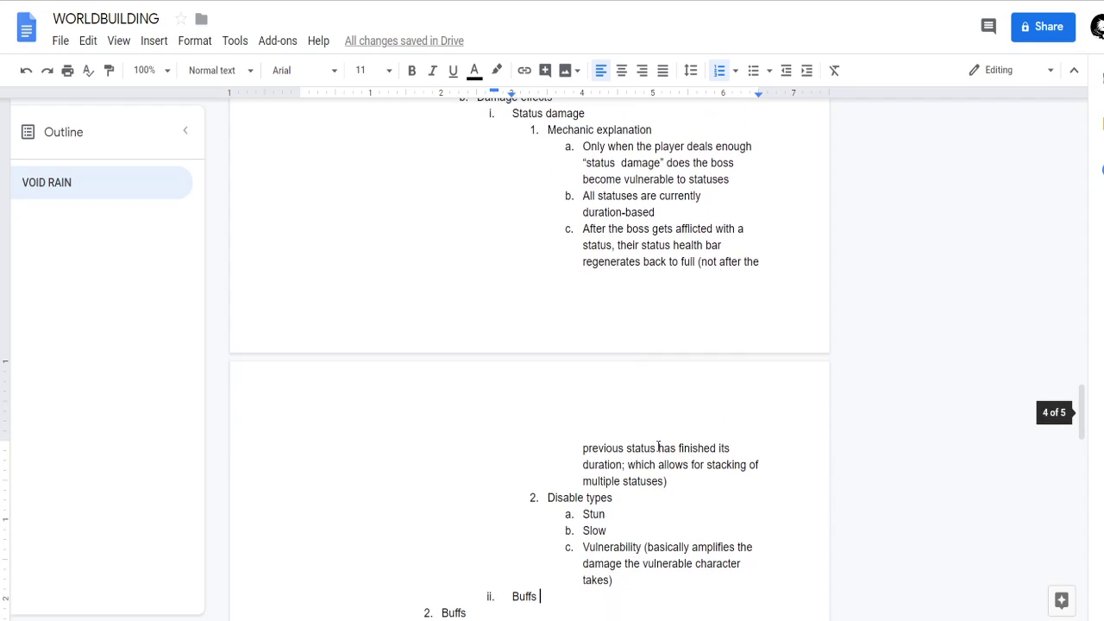
{"action": "scroll", "coordinate": [670, 374], "scroll_direction": "up", "scroll_amount": 2}
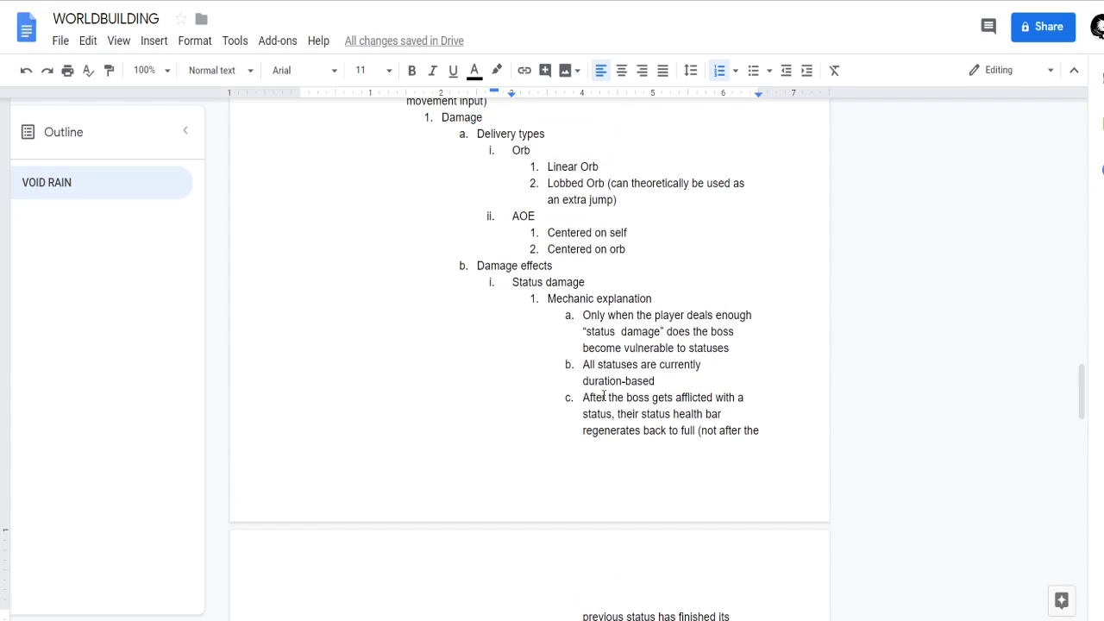
{"action": "scroll", "coordinate": [609, 432], "scroll_direction": "down", "scroll_amount": 2}
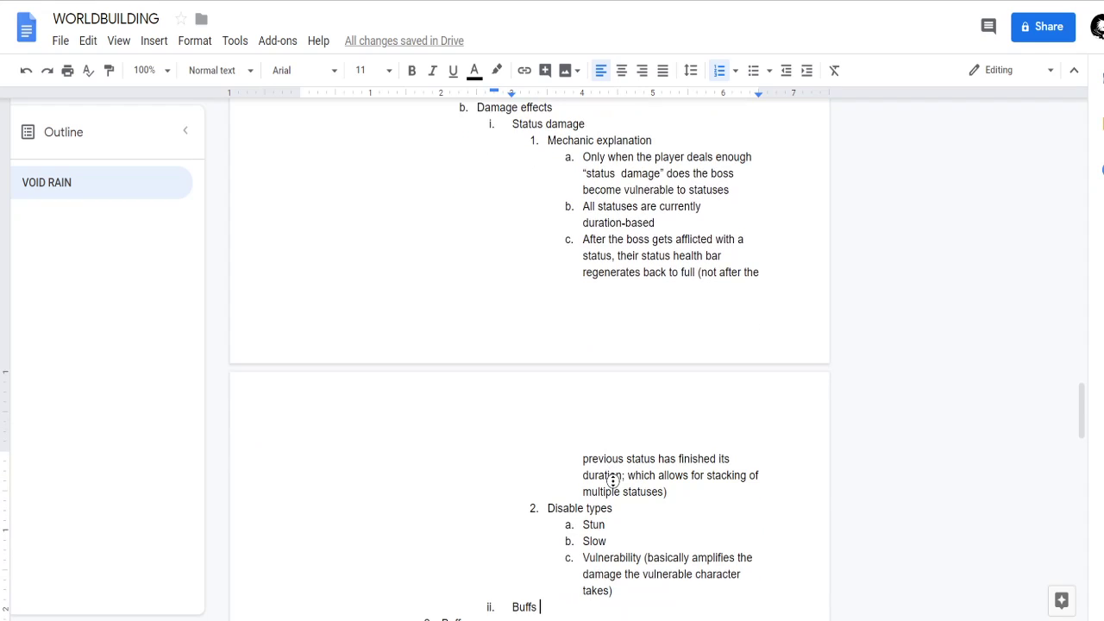
{"action": "scroll", "coordinate": [621, 446], "scroll_direction": "down", "scroll_amount": 2}
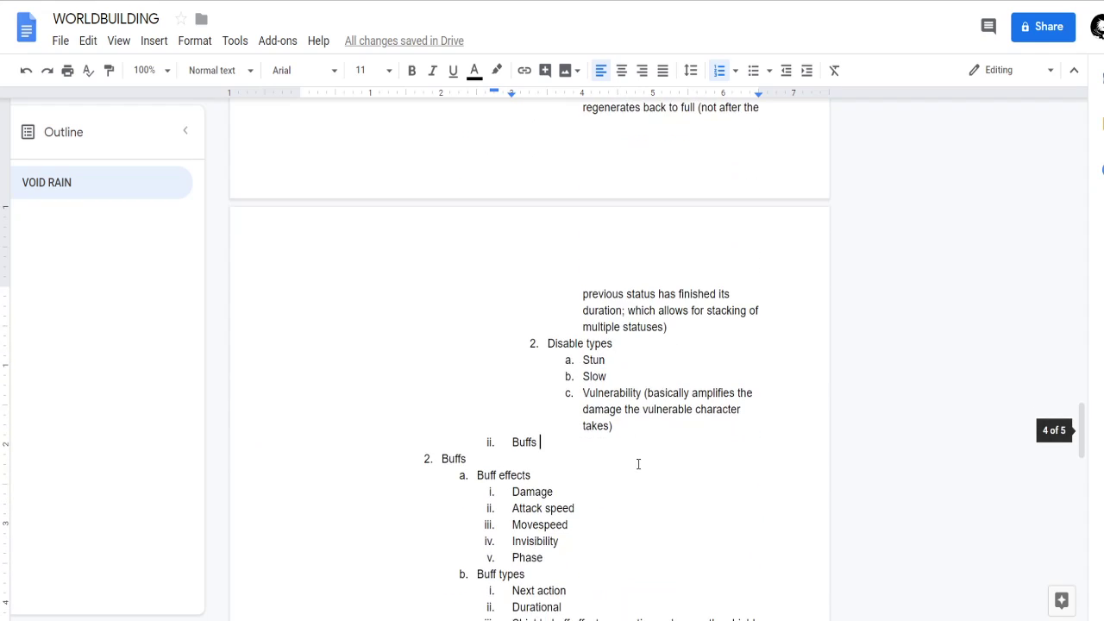
{"action": "scroll", "coordinate": [639, 460], "scroll_direction": "up", "scroll_amount": 2}
{"action": "scroll", "coordinate": [637, 440], "scroll_direction": "up", "scroll_amount": 3}
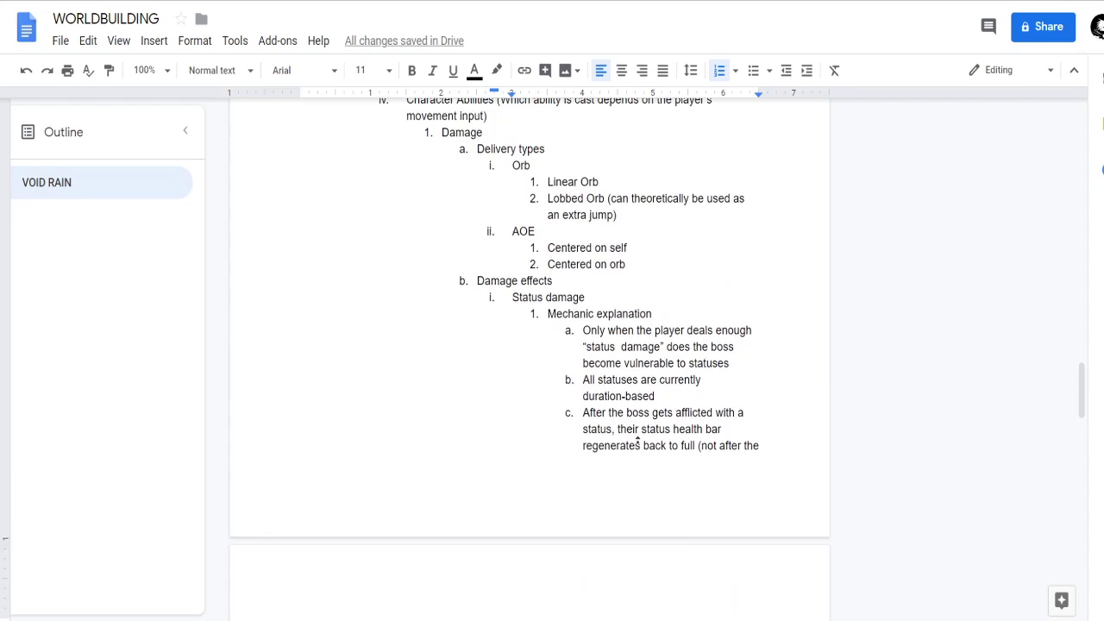
{"action": "scroll", "coordinate": [650, 500], "scroll_direction": "down", "scroll_amount": 3}
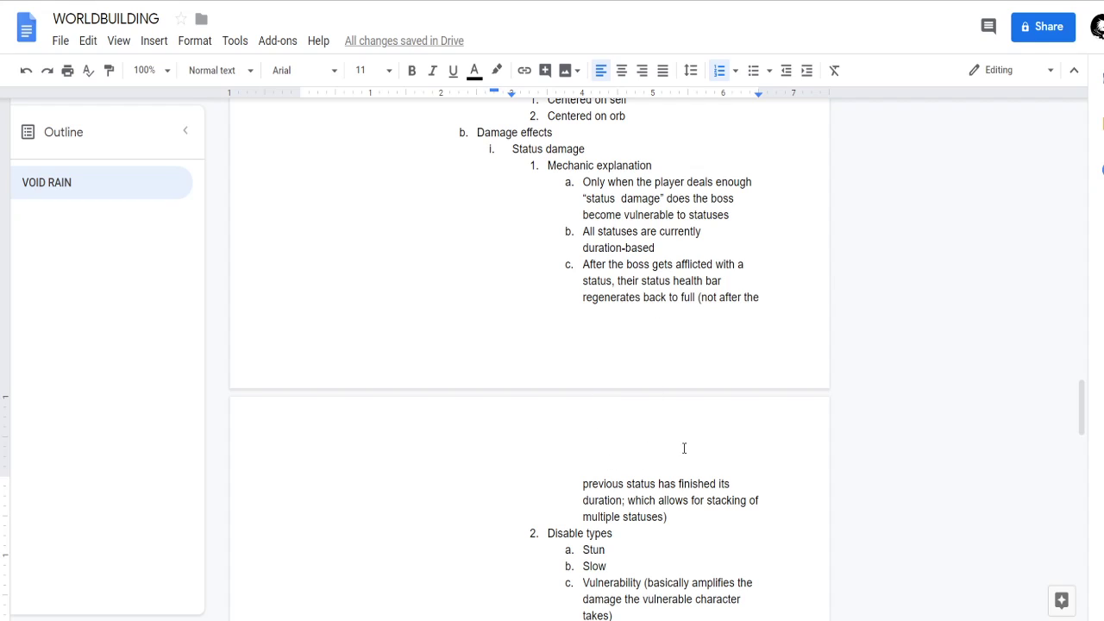
{"action": "scroll", "coordinate": [527, 216], "scroll_direction": "up", "scroll_amount": 2}
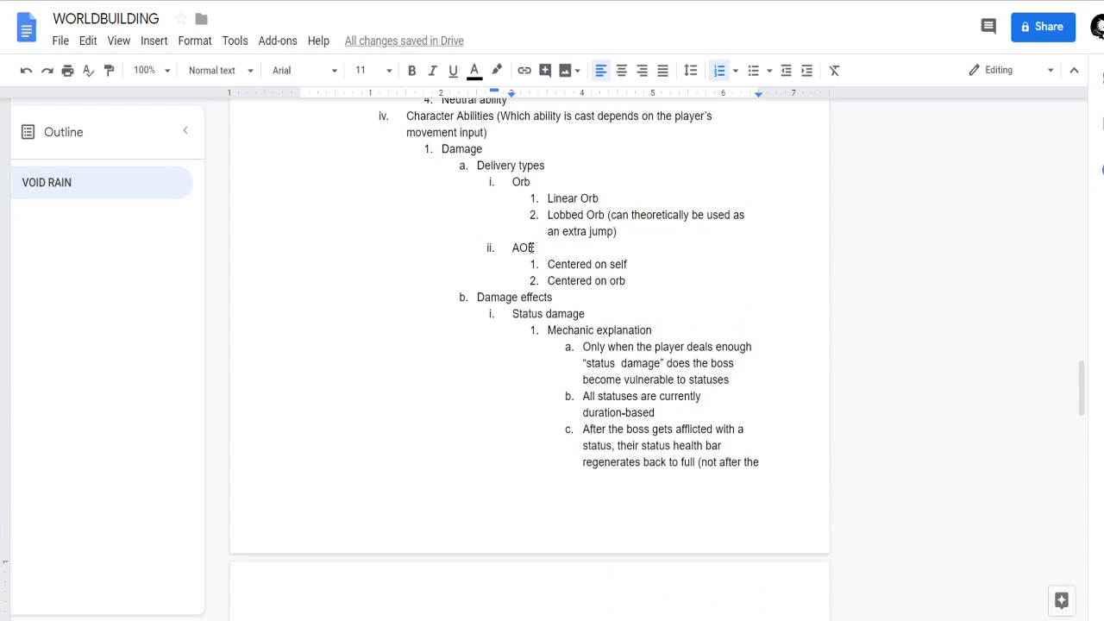
Add "Creates physical objects" as a delivery type after the AOE entries, above Damage effects.
{"action": "scroll", "coordinate": [545, 310], "scroll_direction": "down", "scroll_amount": 1}
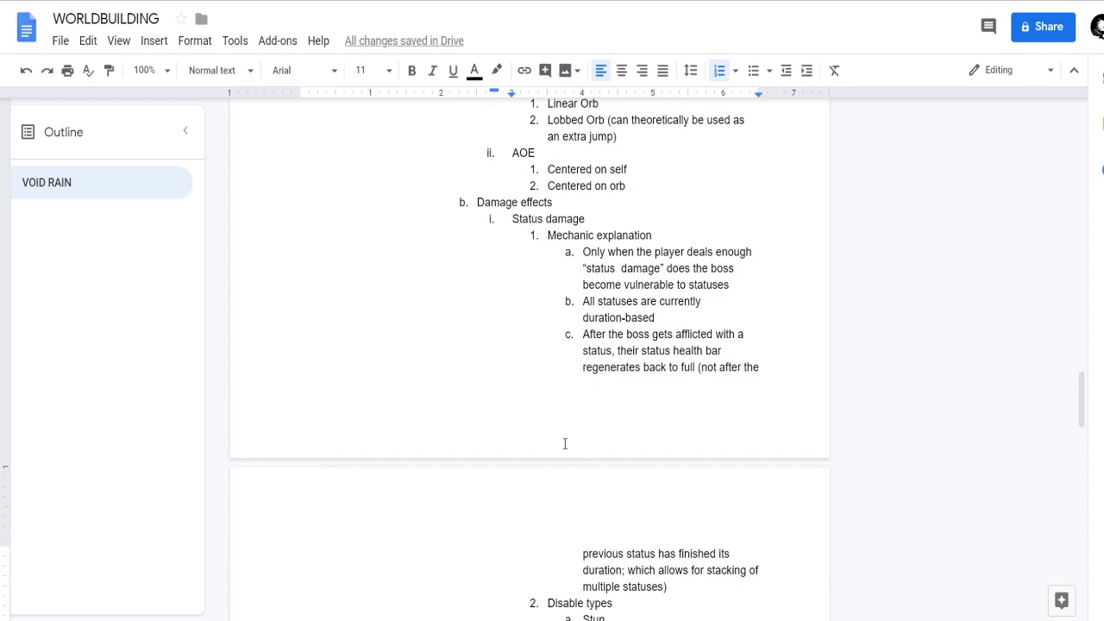
{"action": "scroll", "coordinate": [517, 483], "scroll_direction": "down", "scroll_amount": 1}
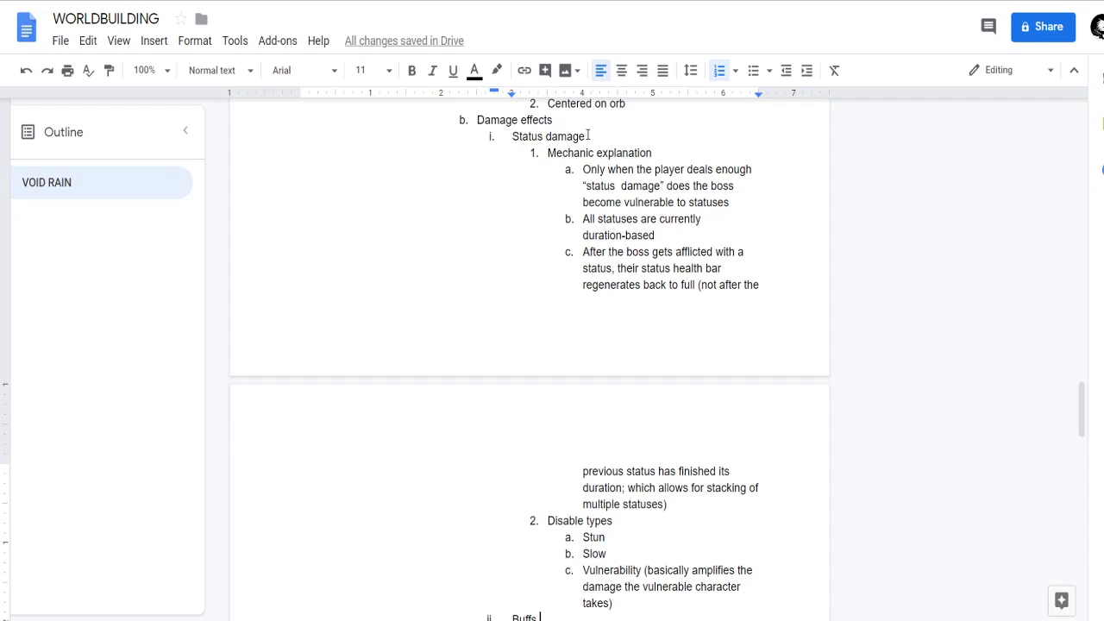
{"action": "scroll", "coordinate": [471, 184], "scroll_direction": "up", "scroll_amount": 2}
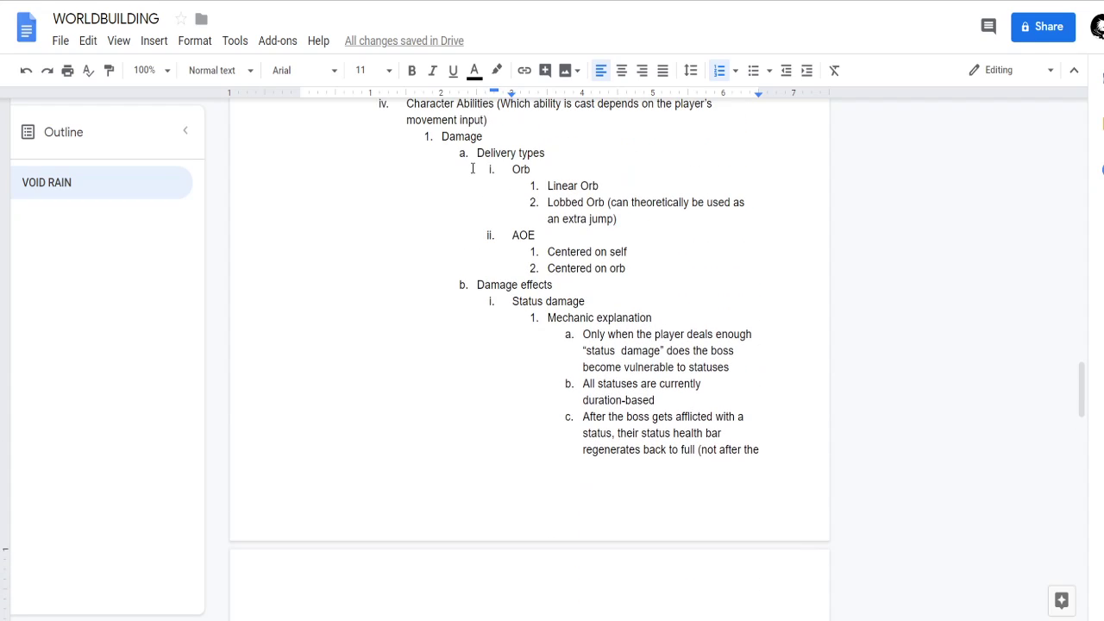
{"action": "left_click", "coordinate": [642, 267]}
{"action": "left_click", "coordinate": [468, 297]}
{"action": "left_click", "coordinate": [474, 284]}
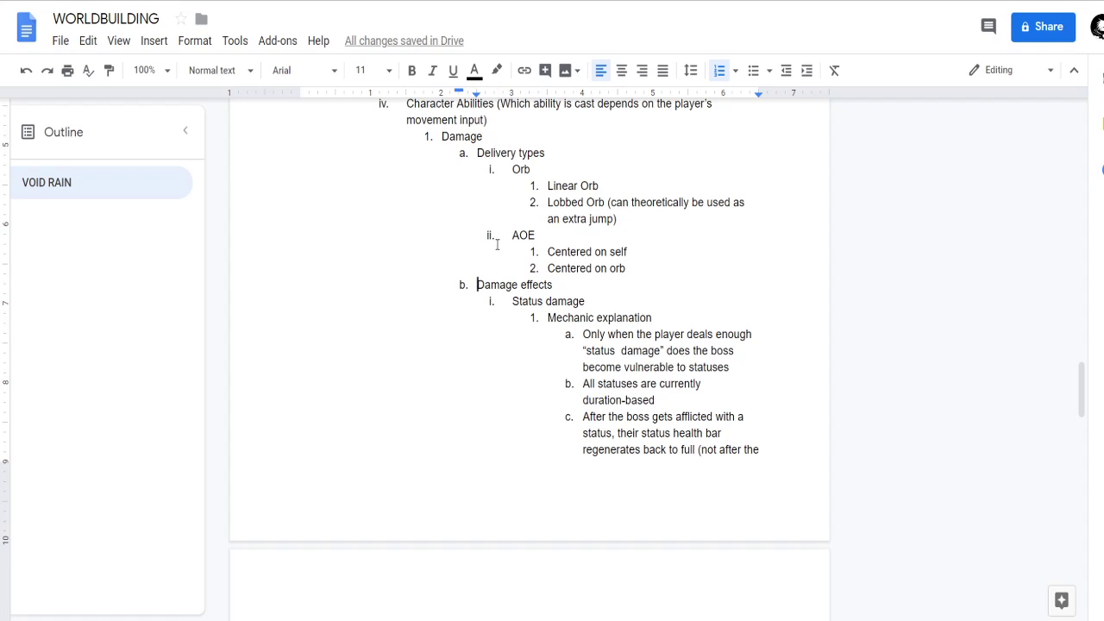
{"action": "key", "text": "Left"}
{"action": "key", "text": "Return"}
{"action": "key", "text": "shift+Tab"}
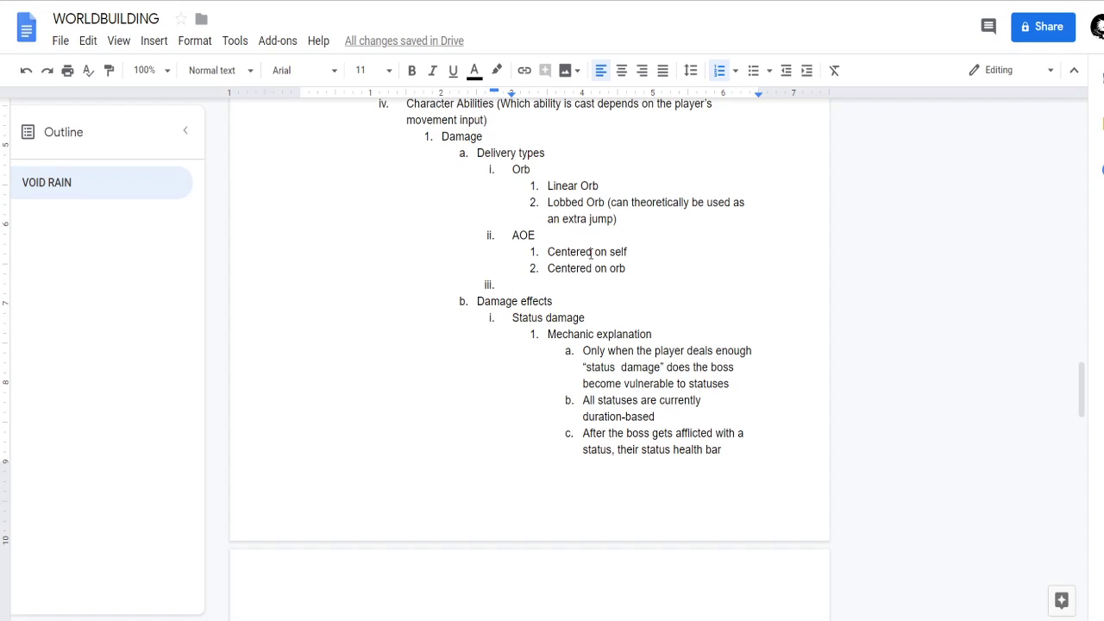
{"action": "type", "text": "Creates "}
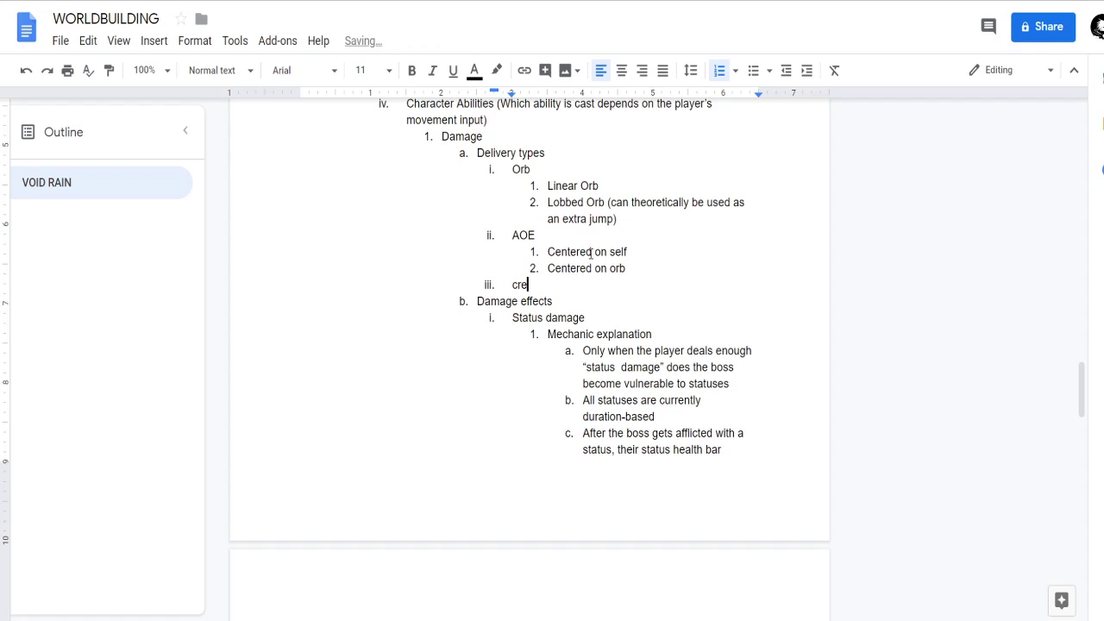
{"action": "type", "text": "physical objects"}
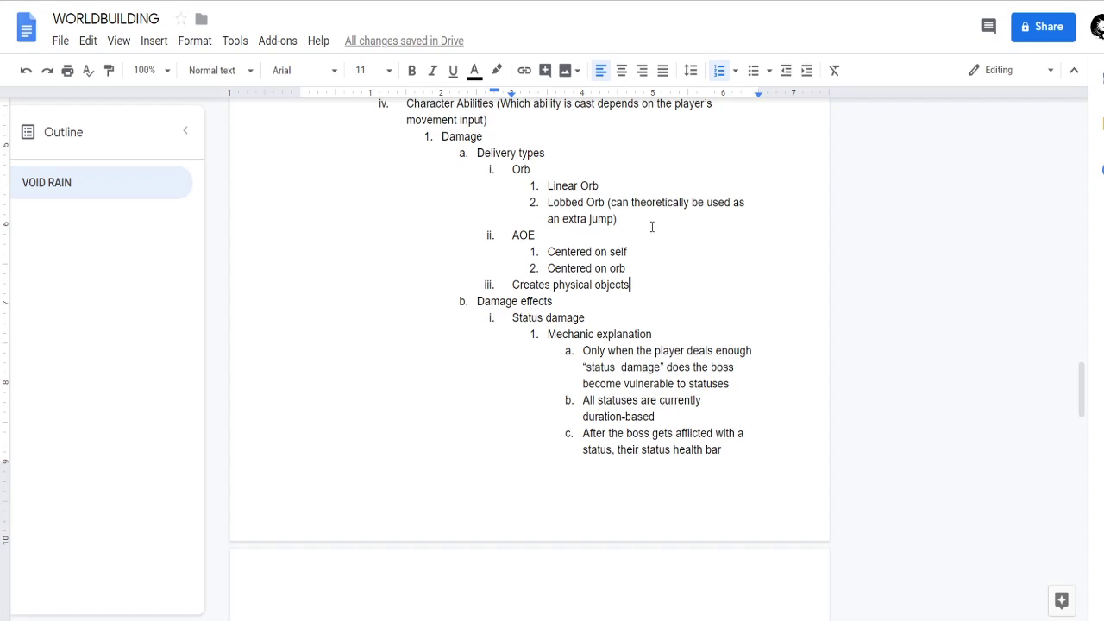
Add "Walls/blocks" as the first sub-item of Creates physical objects, with a capital W, and start a second sub-item.
{"action": "key", "text": "Return"}
{"action": "key", "text": "Tab"}
{"action": "type", "text": "walls/"}
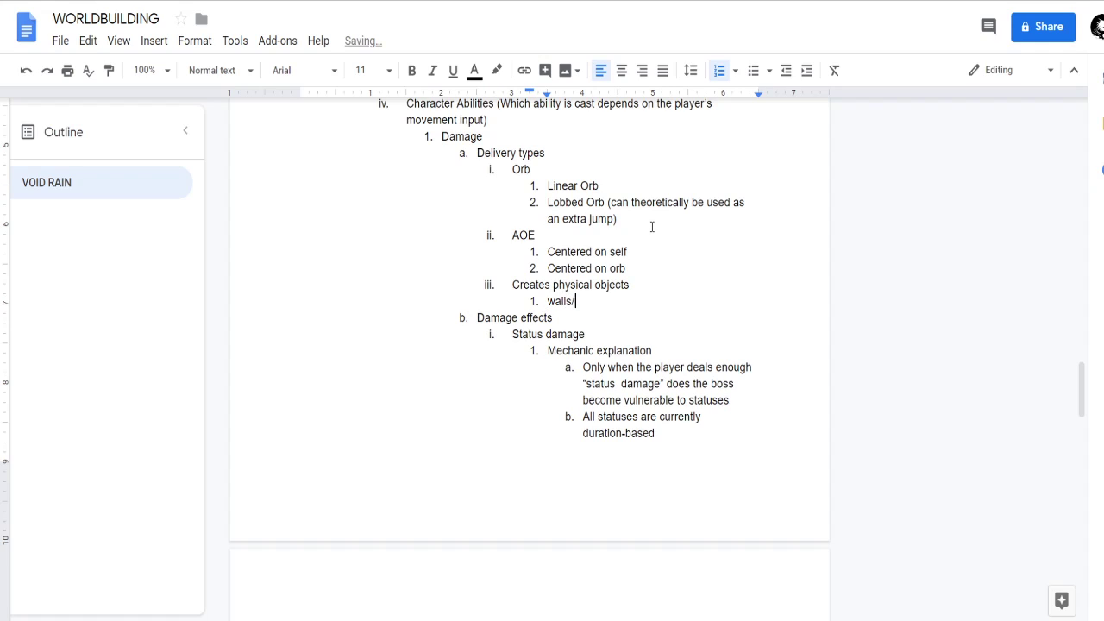
{"action": "type", "text": "blocks"}
{"action": "key", "text": "Return"}
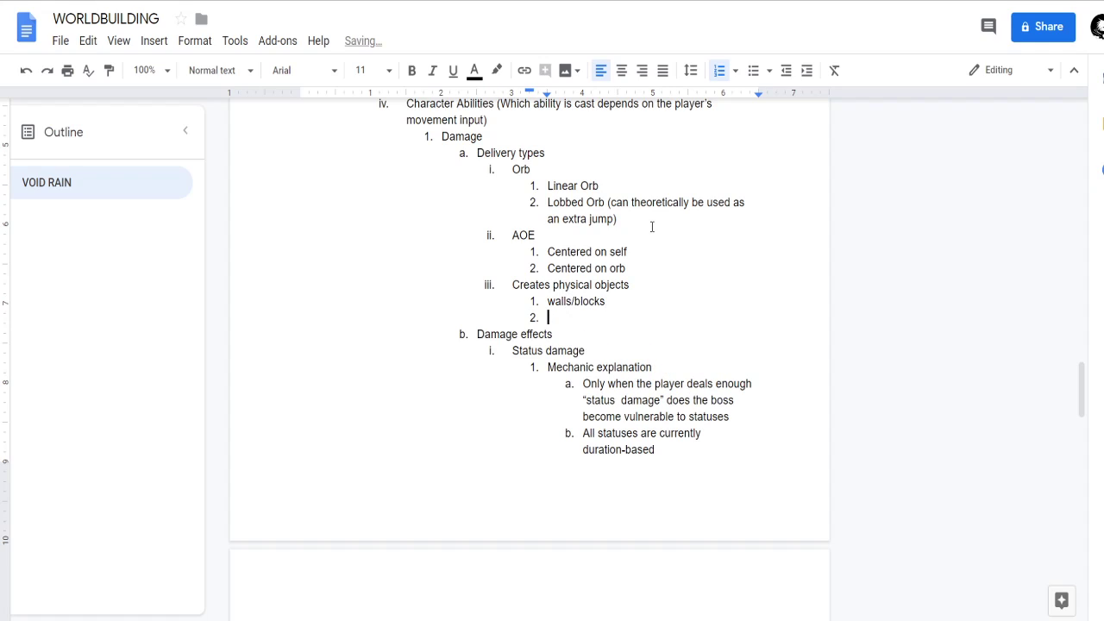
{"action": "key", "text": "Up"}
{"action": "key", "text": "Delete"}
{"action": "type", "text": "W"}
{"action": "key", "text": "Down"}
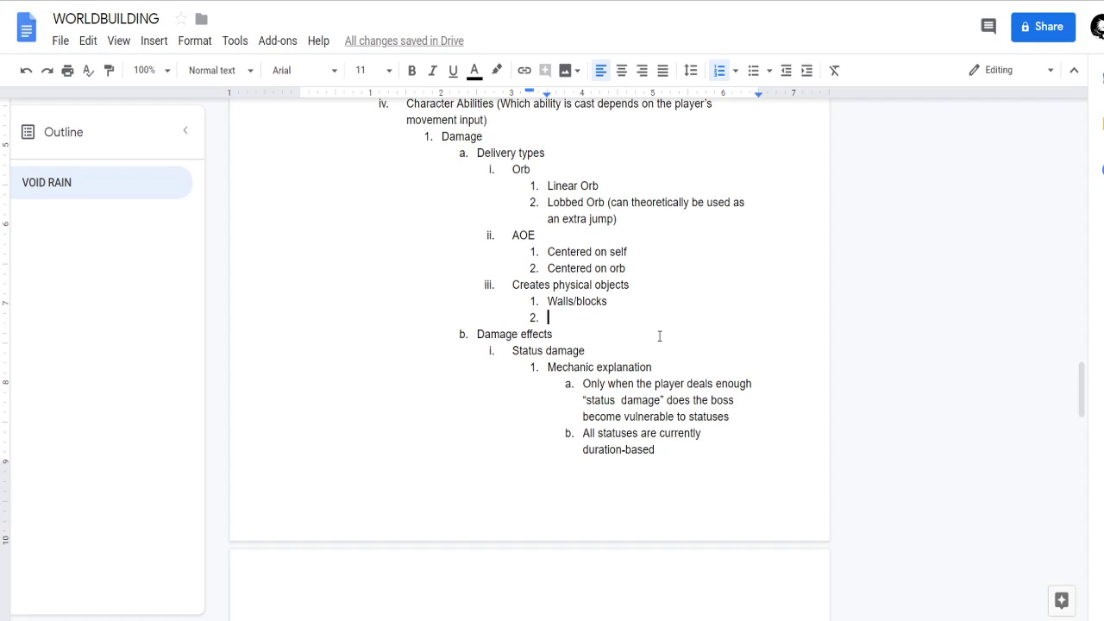
Enter "Damage zones" as the second sub-item of Creates physical objects.
{"action": "type", "text": "damage”"}
{"action": "key", "text": "BackSpace"}
{"action": "key", "text": "BackSpace"}
{"action": "key", "text": "BackSpace"}
{"action": "key", "text": "BackSpace"}
{"action": "key", "text": "BackSpace"}
{"action": "key", "text": "BackSpace"}
{"action": "key", "text": "BackSpace"}
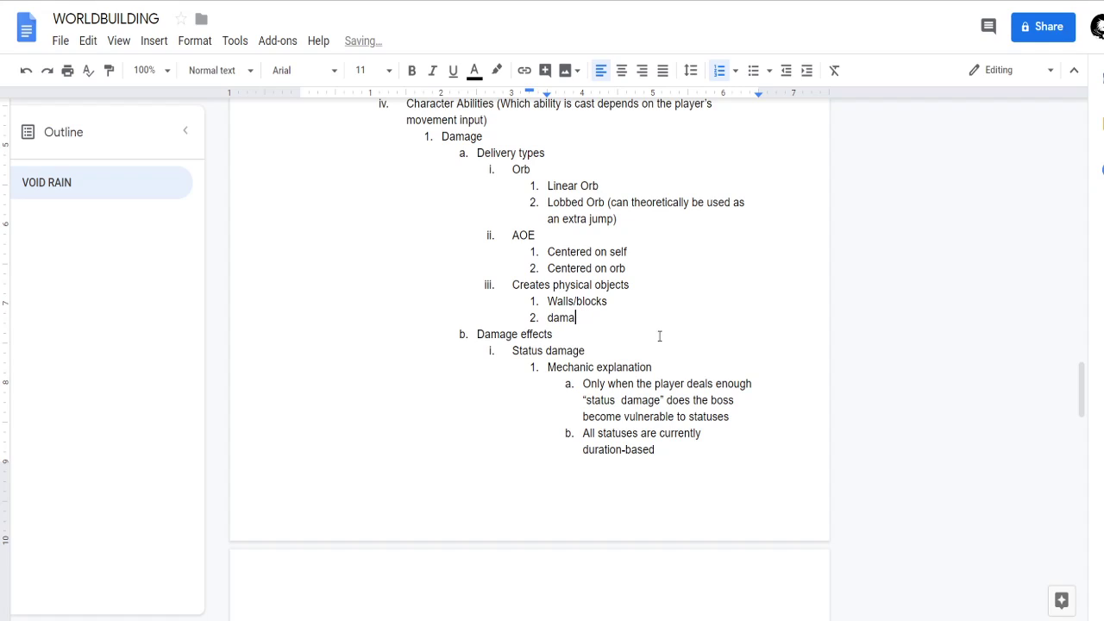
{"action": "type", "text": "damage zones"}
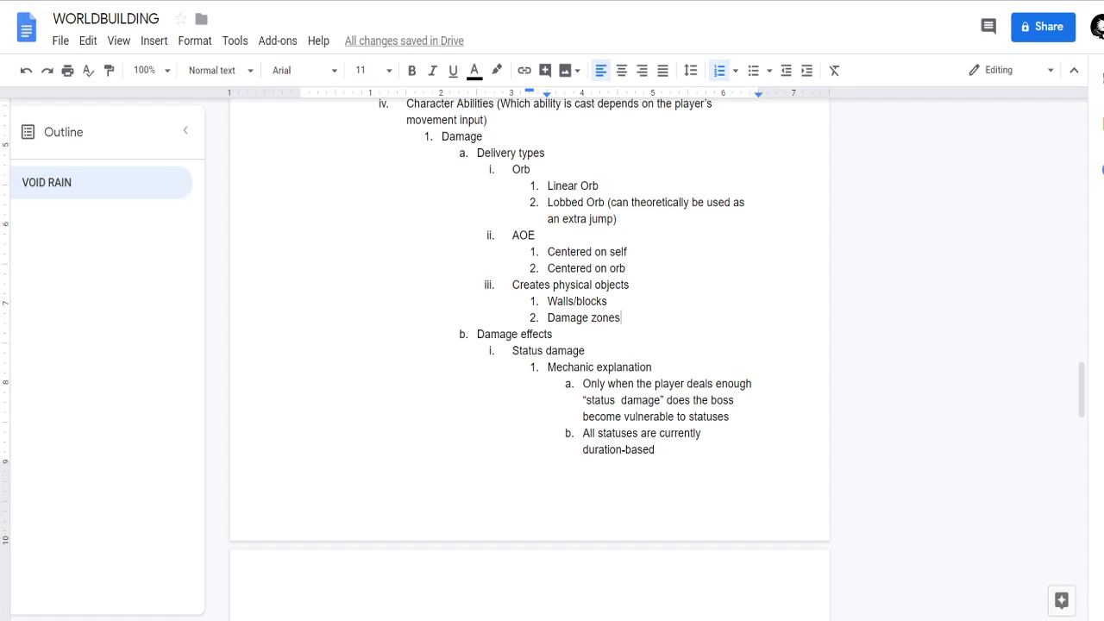
Review the status damage explanation, disable types and Buffs entries that follow the expanded delivery types.
{"action": "scroll", "coordinate": [507, 268], "scroll_direction": "down", "scroll_amount": 1}
{"action": "middle_click", "coordinate": [481, 379]}
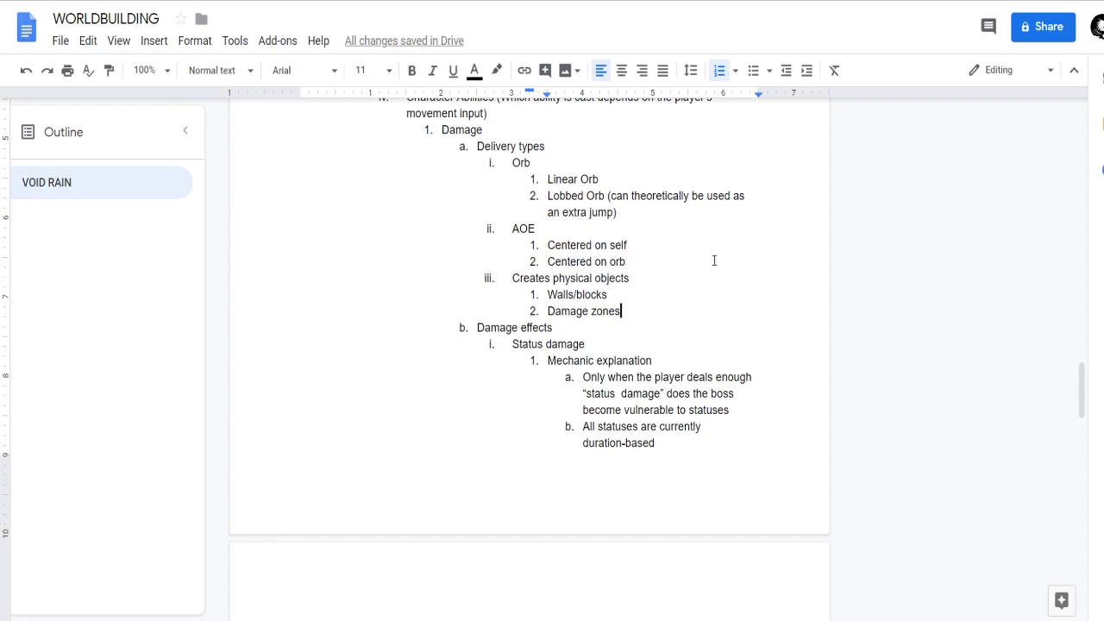
{"action": "scroll", "coordinate": [712, 254], "scroll_direction": "down", "scroll_amount": 6}
{"action": "scroll", "coordinate": [567, 370], "scroll_direction": "up", "scroll_amount": 1}
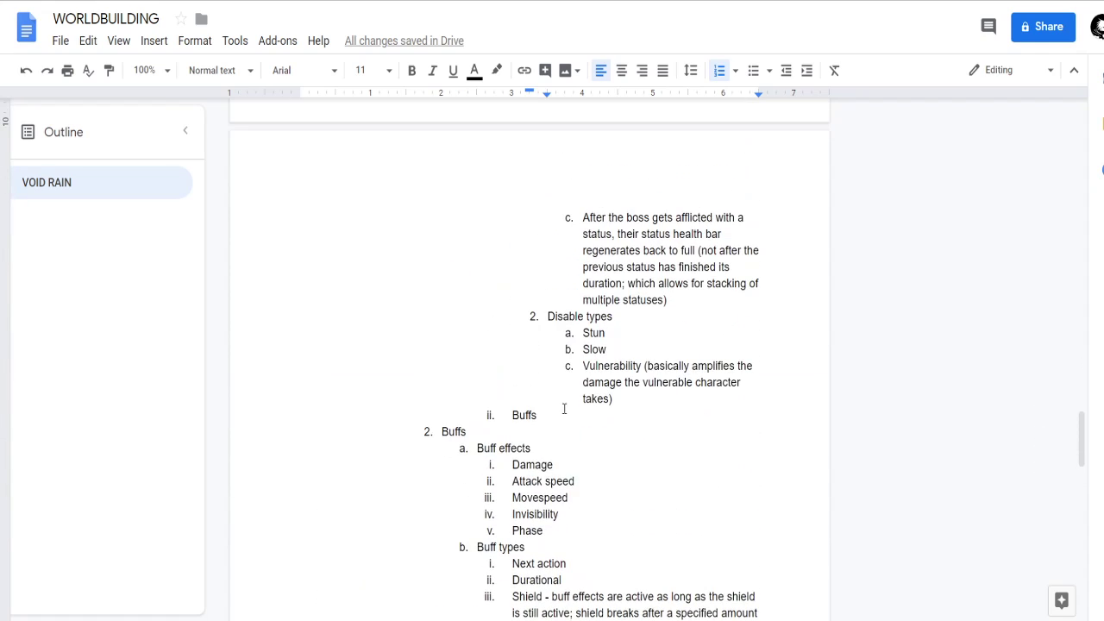
{"action": "left_click", "coordinate": [565, 412]}
{"action": "scroll", "coordinate": [576, 441], "scroll_direction": "up", "scroll_amount": 1}
{"action": "scroll", "coordinate": [614, 377], "scroll_direction": "down", "scroll_amount": 2}
{"action": "scroll", "coordinate": [619, 416], "scroll_direction": "up", "scroll_amount": 2}
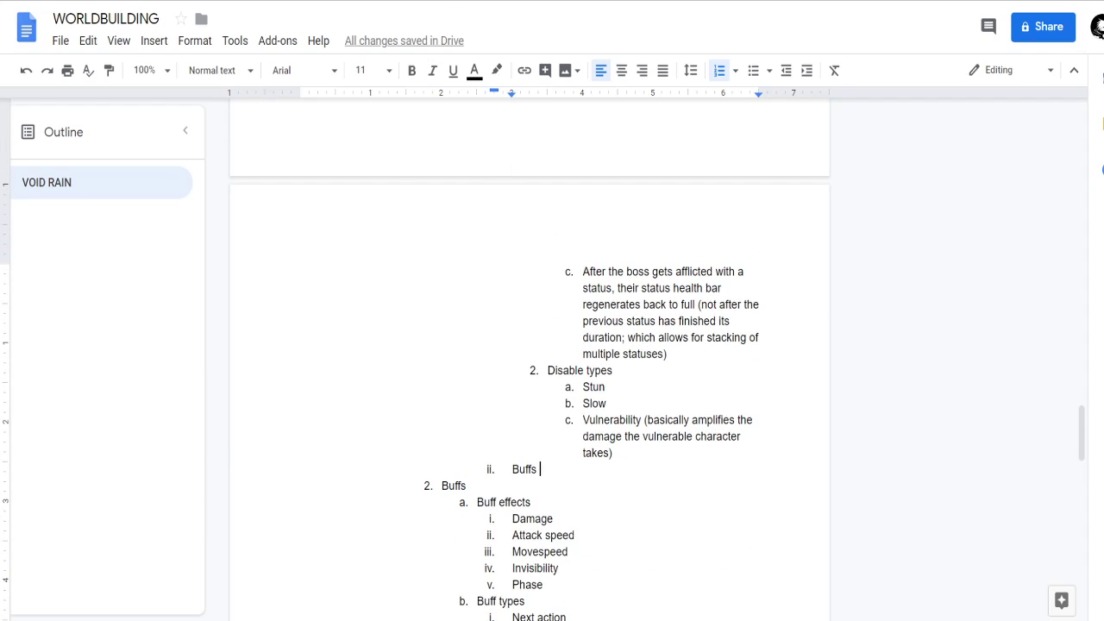
{"action": "left_click", "coordinate": [521, 405]}
{"action": "left_click", "coordinate": [539, 470]}
{"action": "scroll", "coordinate": [557, 492], "scroll_direction": "up", "scroll_amount": 3}
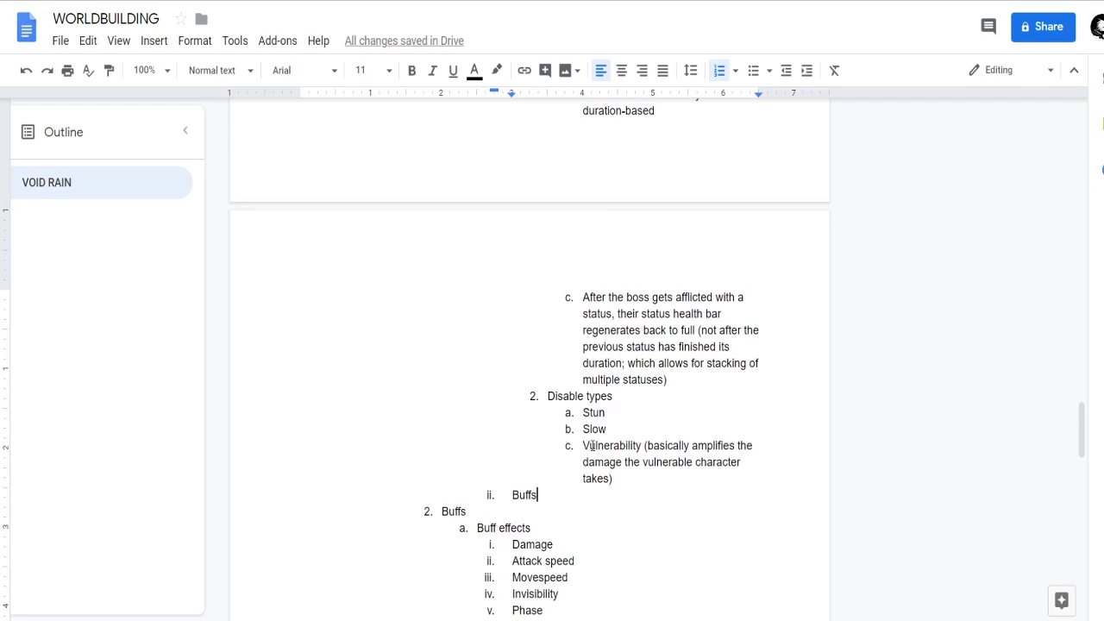
Add a "Summons" item after Damage zones and promote it to the same level as Delivery types.
{"action": "scroll", "coordinate": [594, 448], "scroll_direction": "up", "scroll_amount": 2}
{"action": "left_click", "coordinate": [636, 310]}
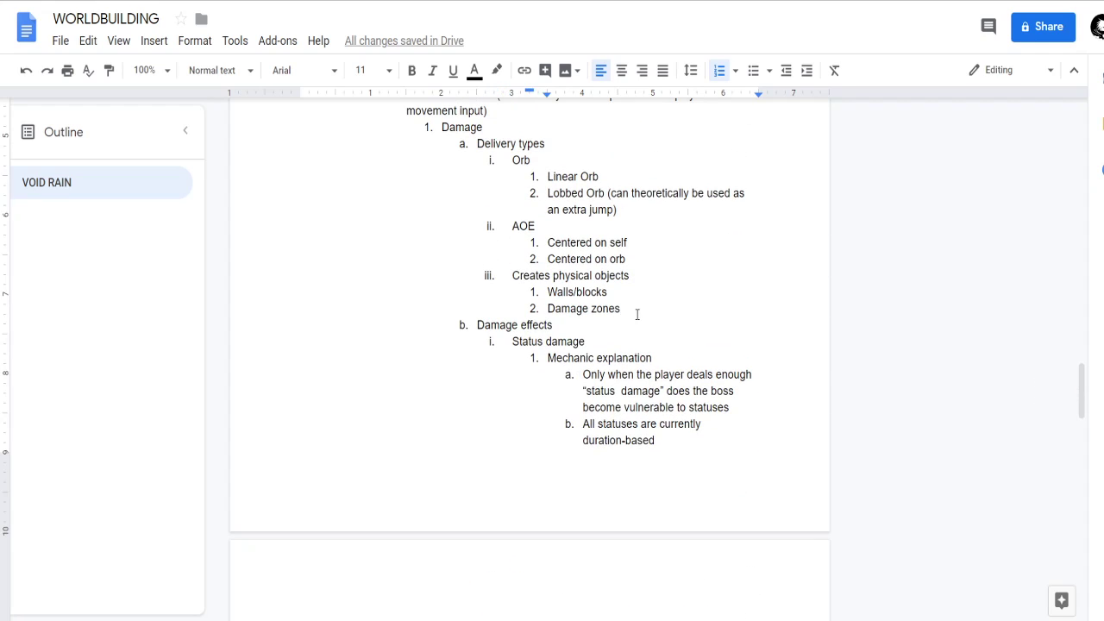
{"action": "key", "text": "Return"}
{"action": "type", "text": "Summons"}
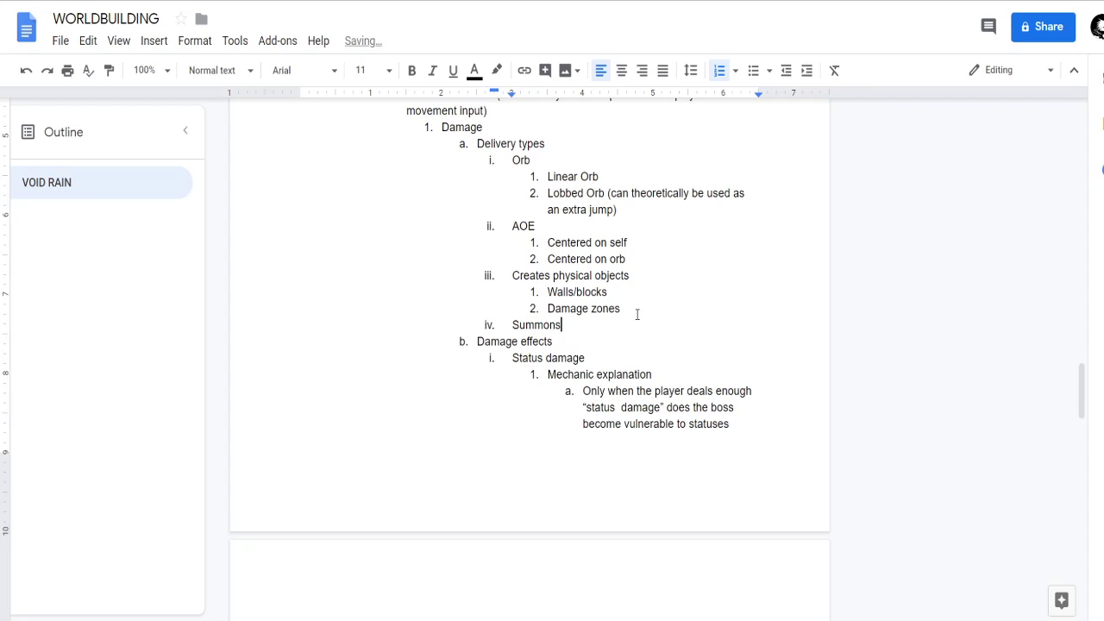
{"action": "left_click", "coordinate": [512, 325]}
{"action": "key", "text": "shift+Tab"}
{"action": "left_click", "coordinate": [543, 330]}
{"action": "left_click", "coordinate": [513, 276]}
{"action": "scroll", "coordinate": [579, 326], "scroll_direction": "up", "scroll_amount": 1}
{"action": "left_click", "coordinate": [593, 333]}
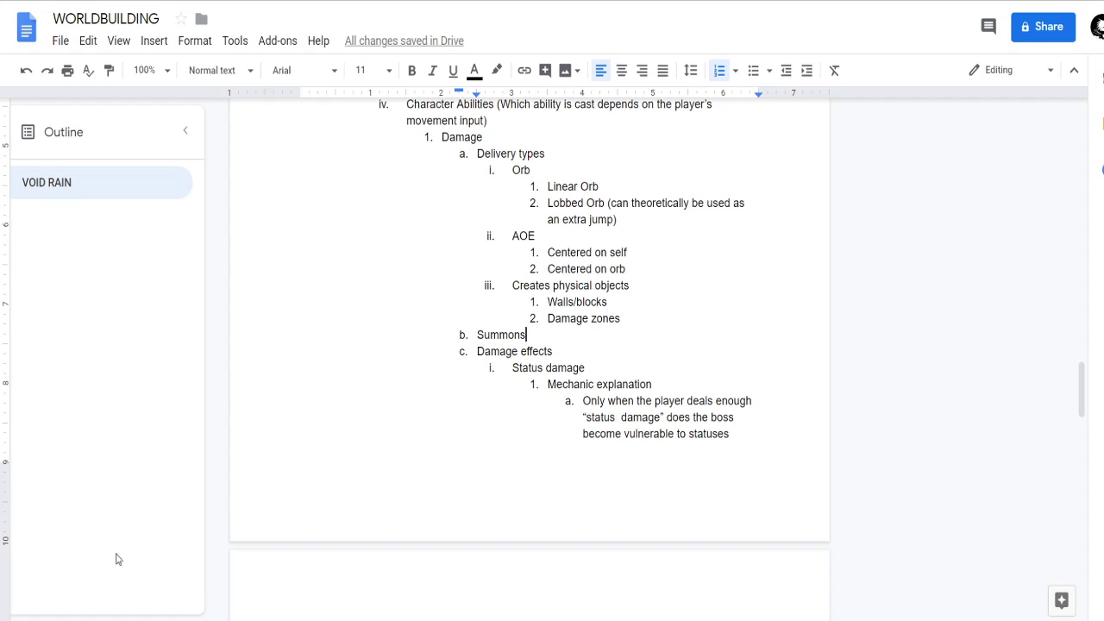
Add "Charge-up" as a delivery type after Creates physical objects, above Summons.
{"action": "left_click", "coordinate": [635, 324]}
{"action": "key", "text": "Return"}
{"action": "key", "text": "shift+Tab"}
{"action": "type", "text": "Cha"}
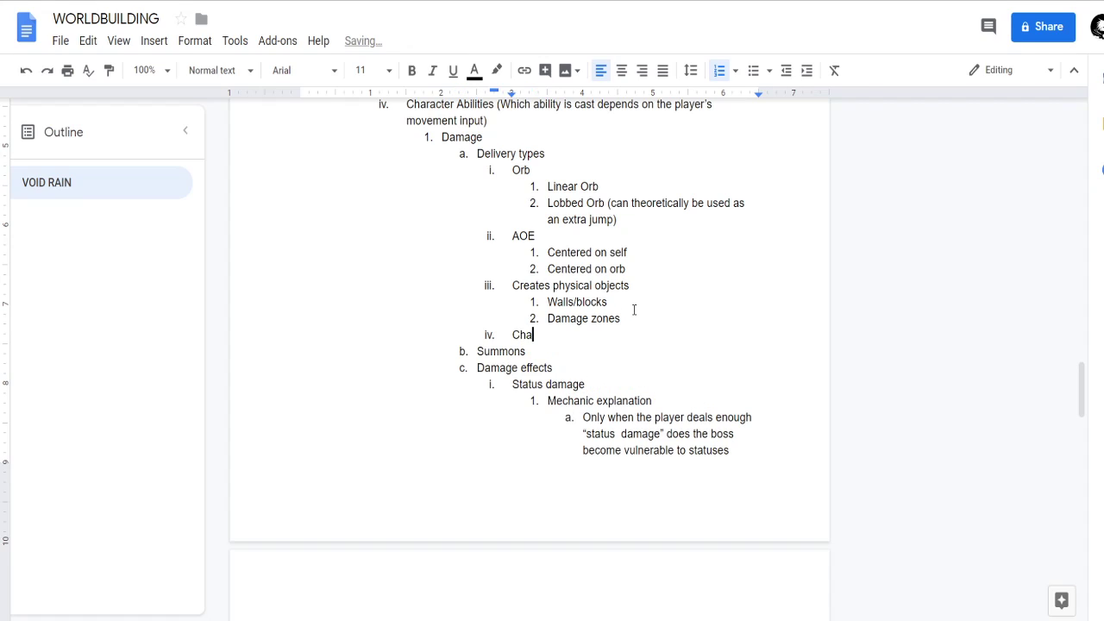
{"action": "type", "text": "rge-up abilities"}
{"action": "key", "text": "ctrl+BackSpace"}
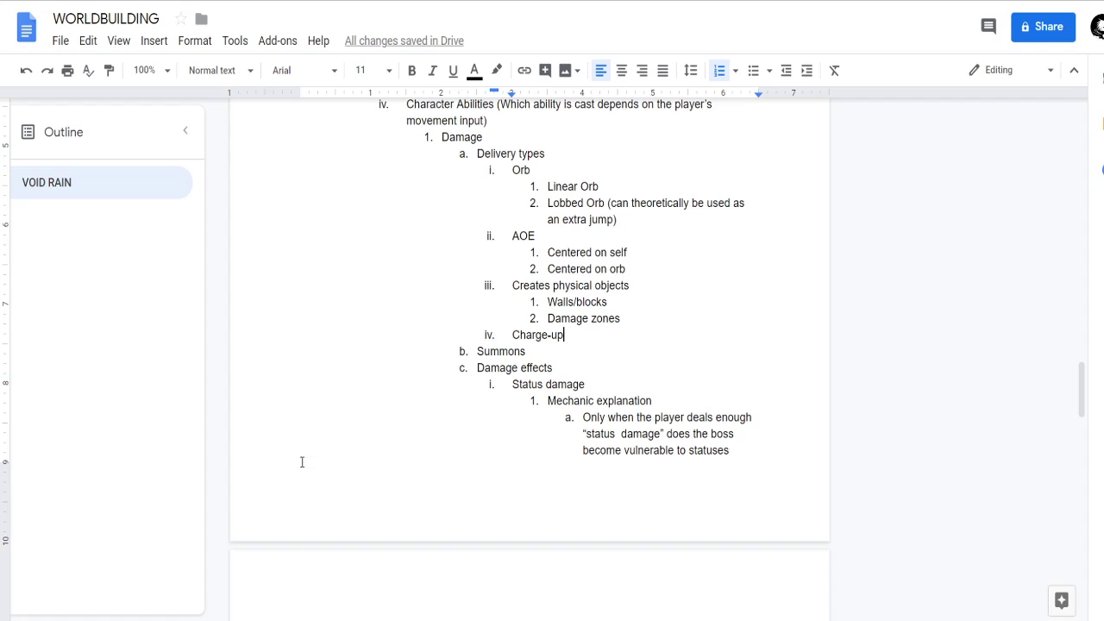
Add "Self-damaging" below Charge-up and promote it to the same level as Summons.
{"action": "key", "text": "Return"}
{"action": "type", "text": "self-damaging"}
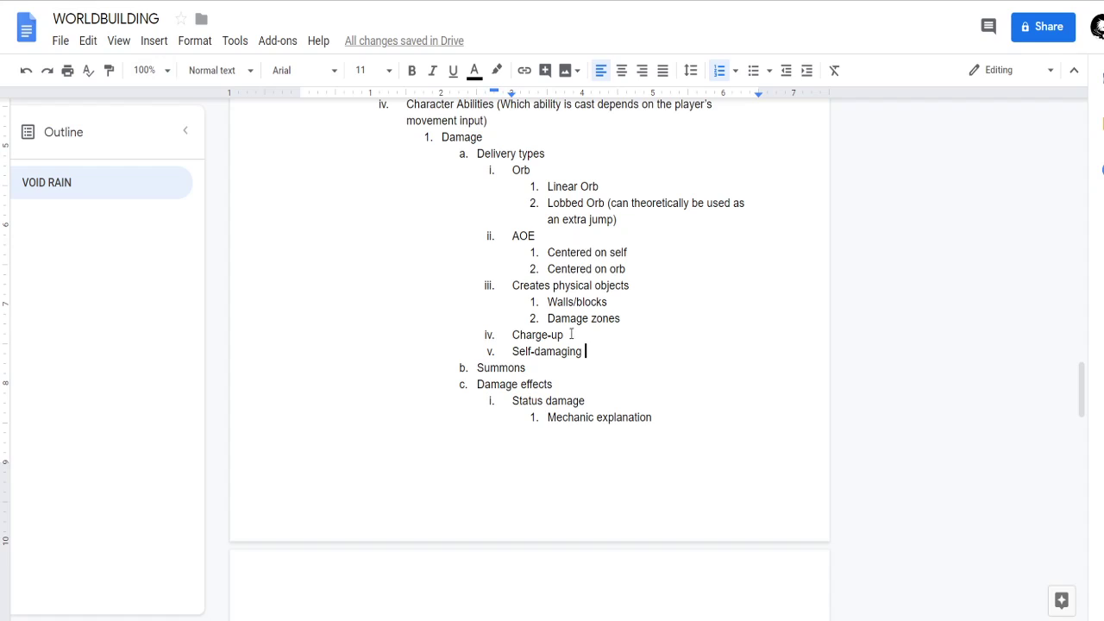
{"action": "left_click", "coordinate": [502, 367]}
{"action": "left_click", "coordinate": [513, 354]}
{"action": "key", "text": "shift+Tab"}
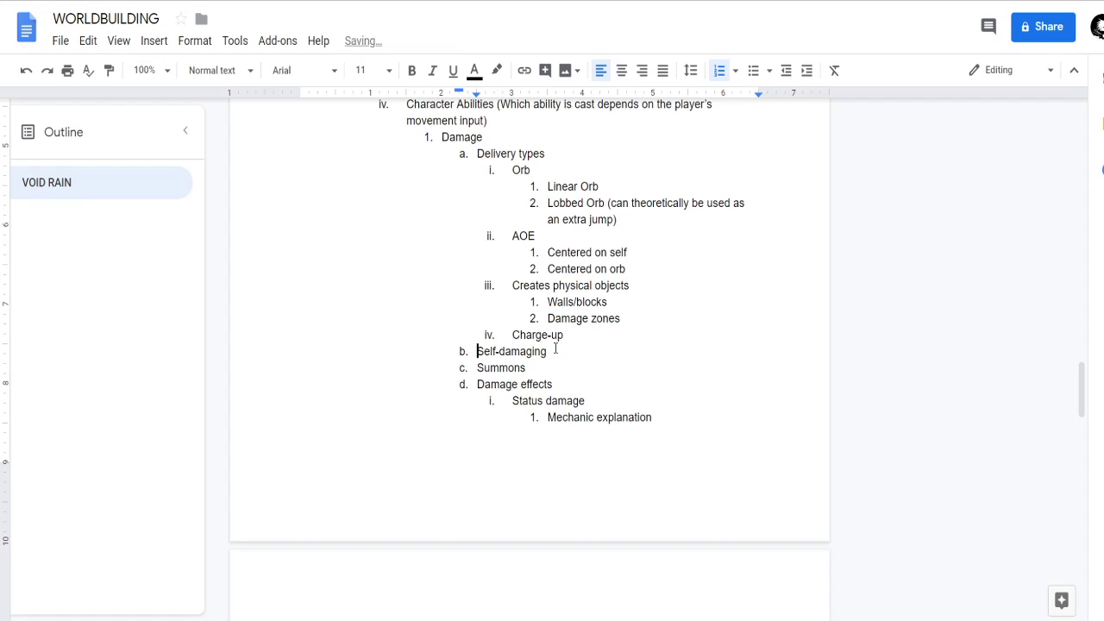
Insert the heading "Alternate cost type" before Self-damaging and nest Self-damaging beneath it.
{"action": "type", "text": "Alternate cost t"}
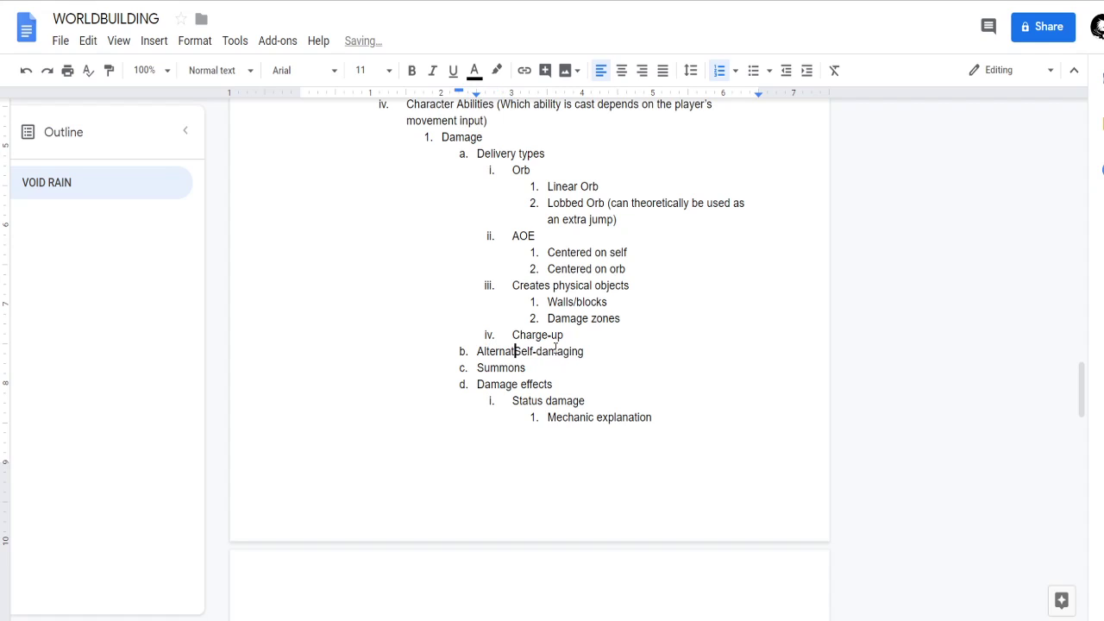
{"action": "type", "text": "ype"}
{"action": "key", "text": "Return"}
{"action": "key", "text": "Tab"}
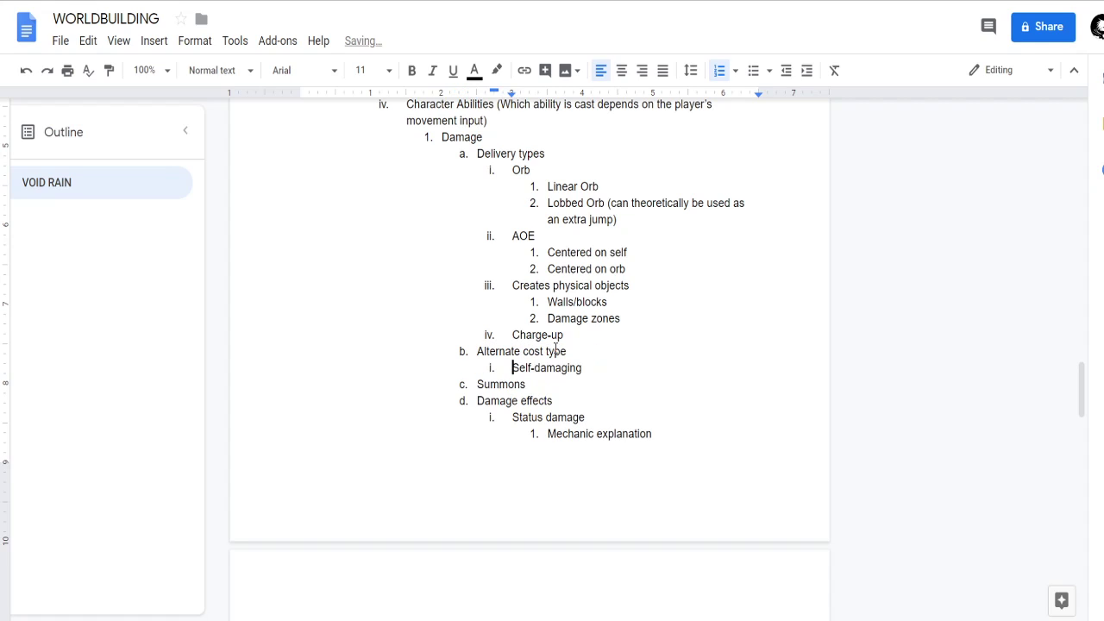
Add "Random teleportation" as the second alternate cost type, below Self-damaging.
{"action": "key", "text": "Down"}
{"action": "key", "text": "Left"}
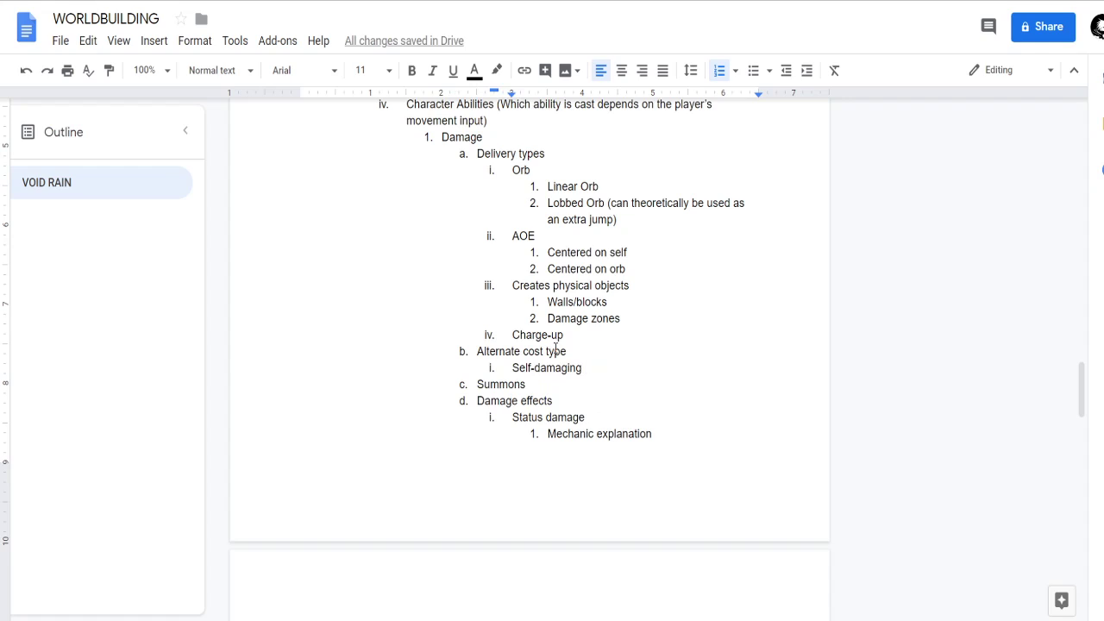
{"action": "key", "text": "Return"}
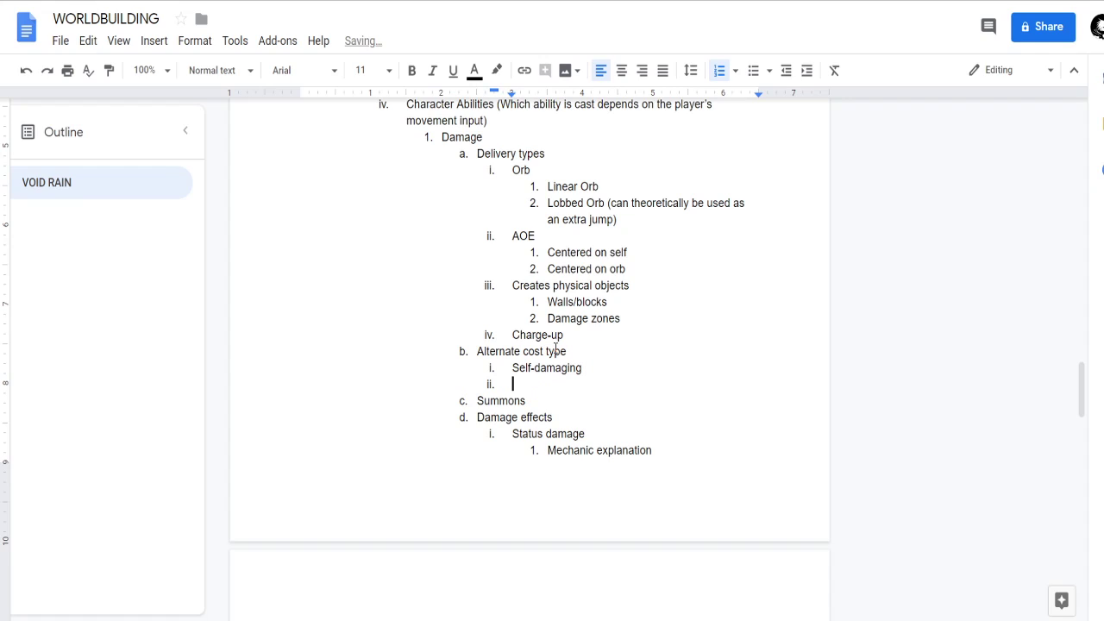
{"action": "type", "text": "Random tele"}
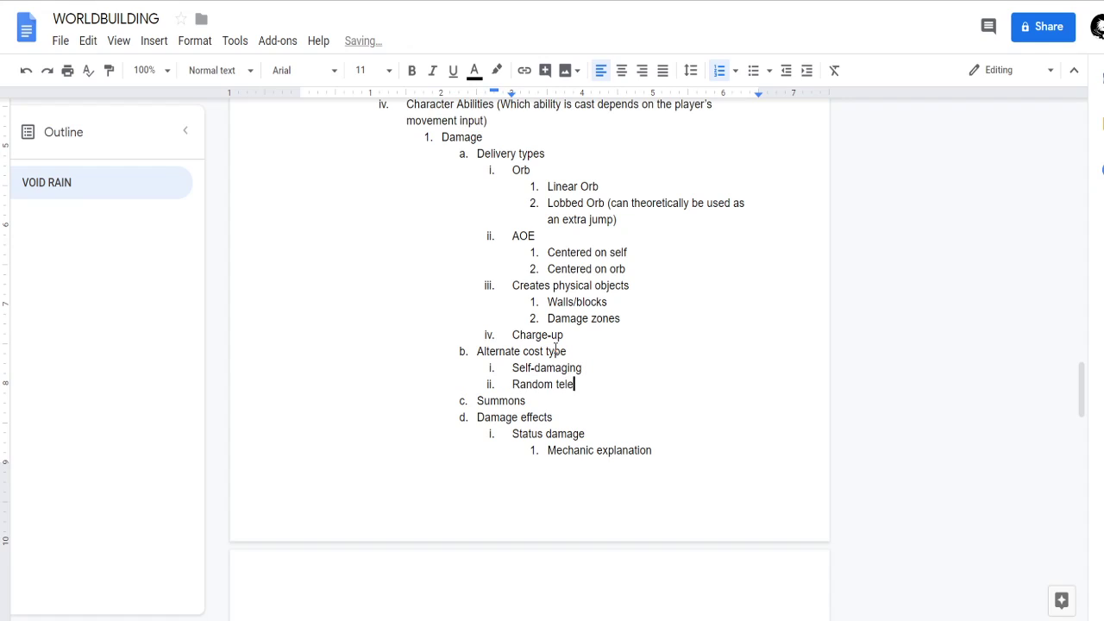
{"action": "type", "text": "portation"}
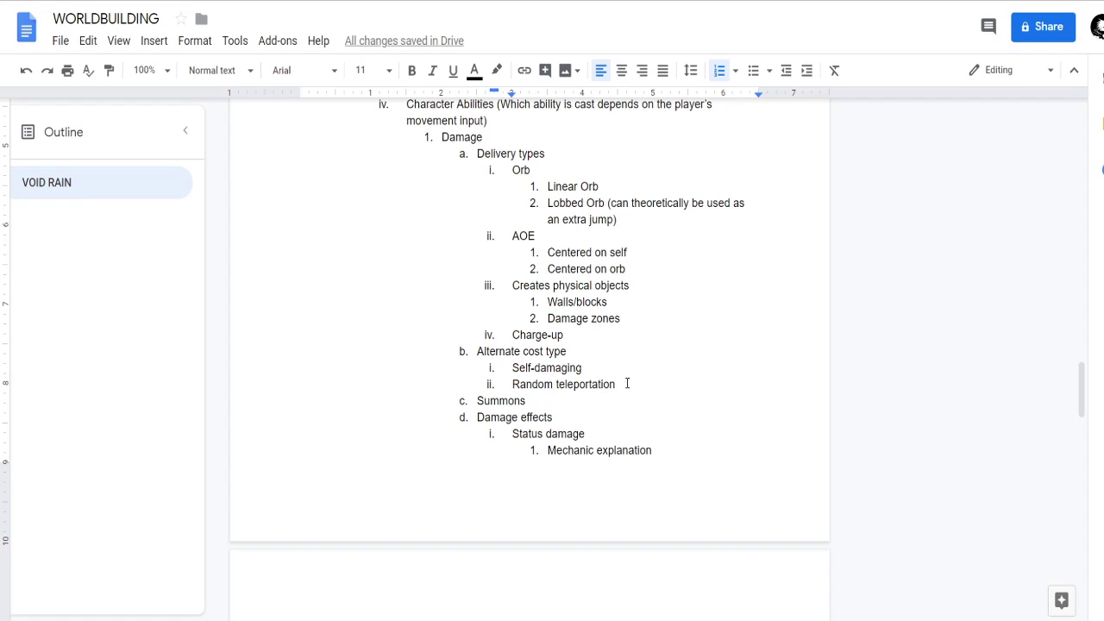
Look over the Damage and Buffs sections down to the setting elements brainstorm, and return to the Alternate cost type entries.
{"action": "scroll", "coordinate": [560, 535], "scroll_direction": "down", "scroll_amount": 3}
{"action": "scroll", "coordinate": [561, 536], "scroll_direction": "down", "scroll_amount": 6}
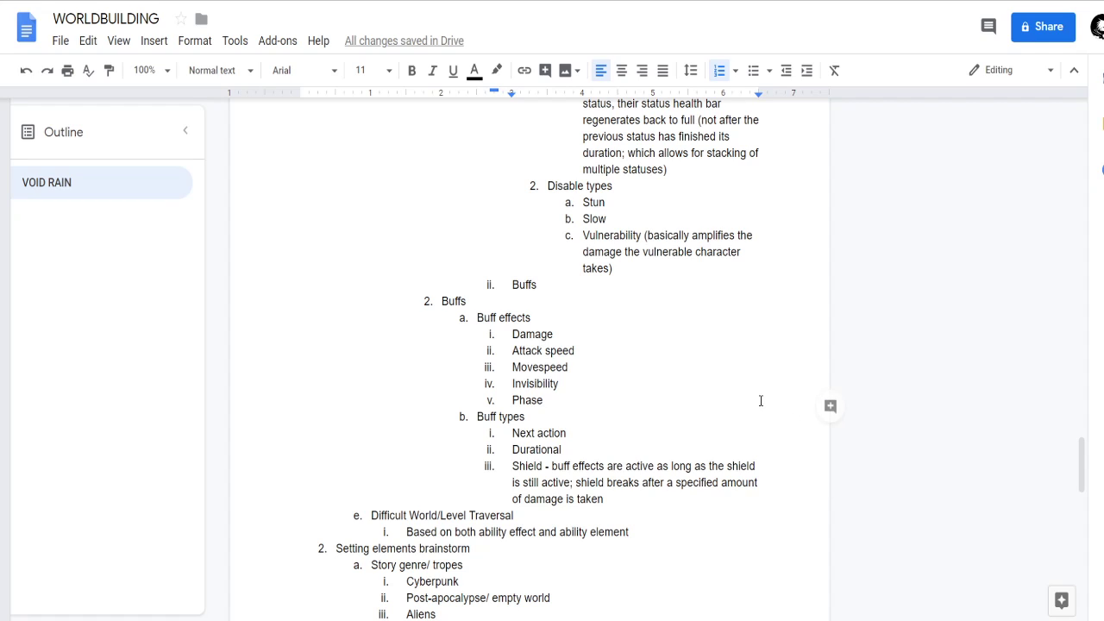
{"action": "scroll", "coordinate": [611, 414], "scroll_direction": "down", "scroll_amount": 1}
{"action": "scroll", "coordinate": [611, 414], "scroll_direction": "down", "scroll_amount": 1}
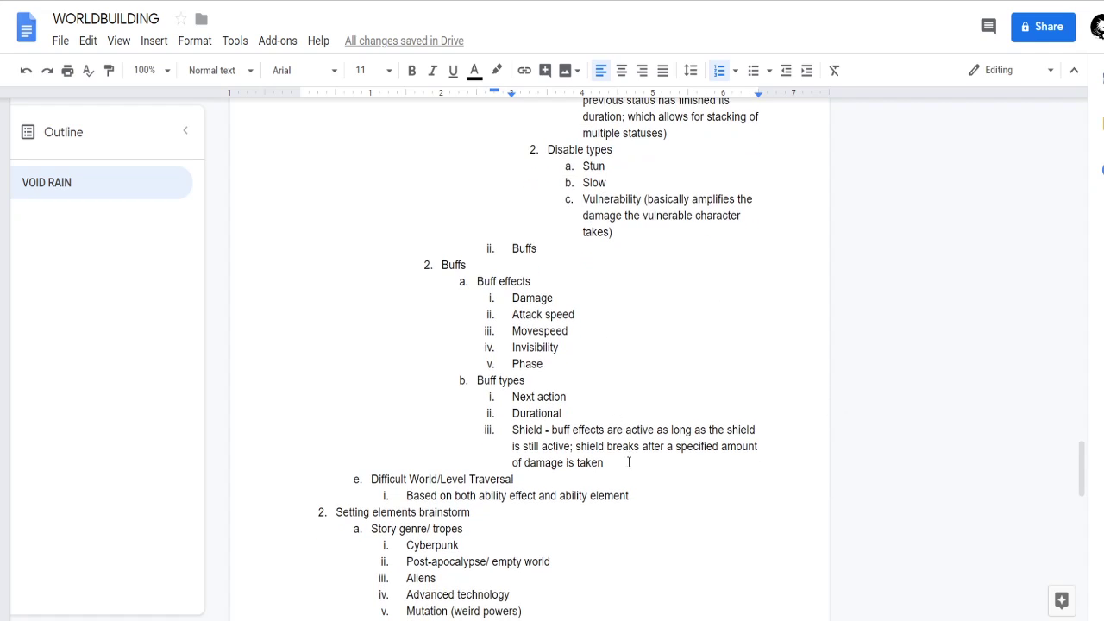
{"action": "scroll", "coordinate": [611, 429], "scroll_direction": "up", "scroll_amount": 8}
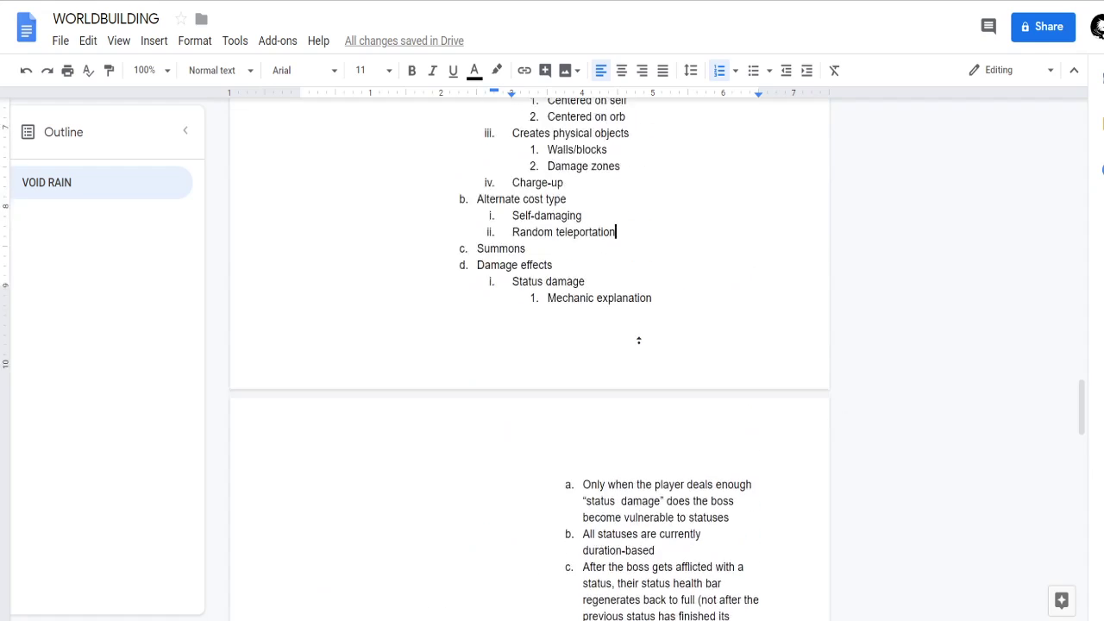
{"action": "scroll", "coordinate": [559, 337], "scroll_direction": "up", "scroll_amount": 2}
{"action": "scroll", "coordinate": [454, 301], "scroll_direction": "down", "scroll_amount": 3}
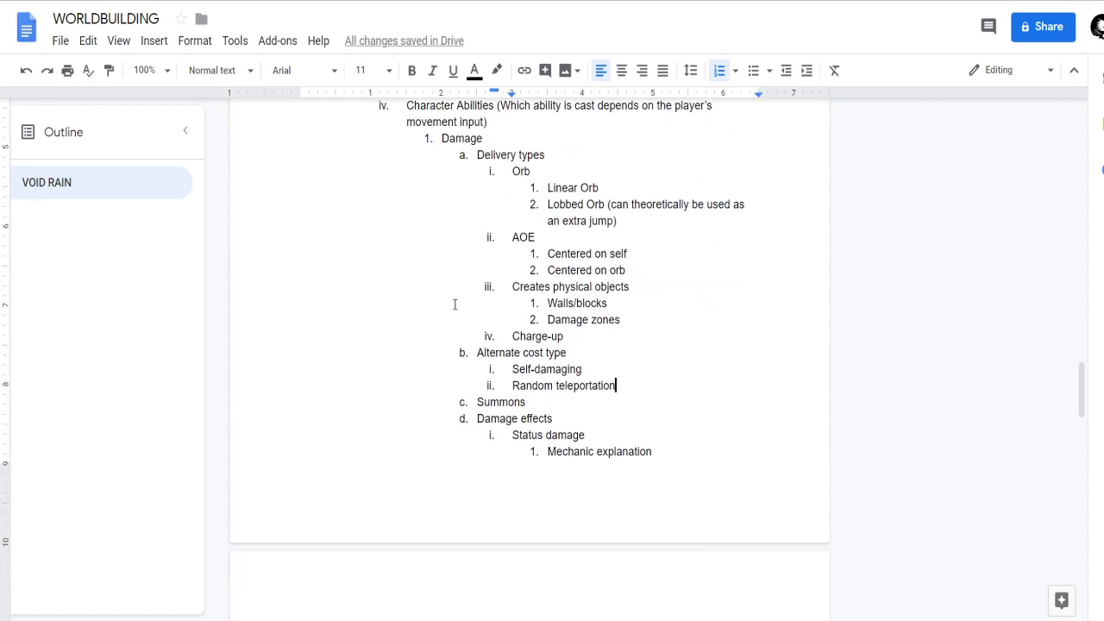
{"action": "left_click", "coordinate": [469, 283]}
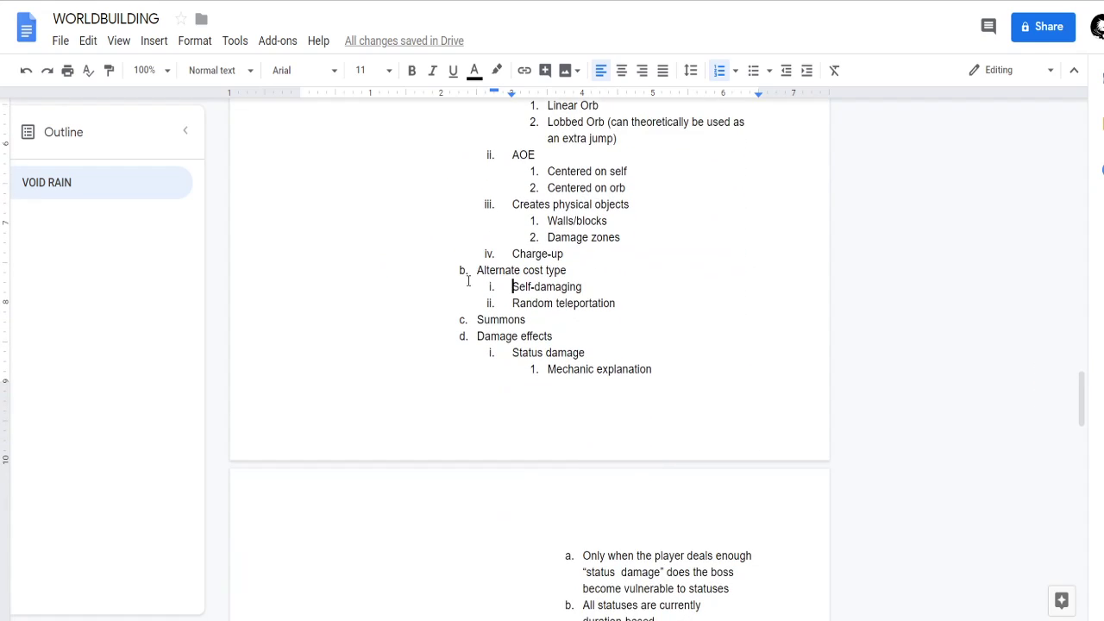
{"action": "left_click", "coordinate": [473, 271]}
{"action": "scroll", "coordinate": [498, 274], "scroll_direction": "up", "scroll_amount": 1}
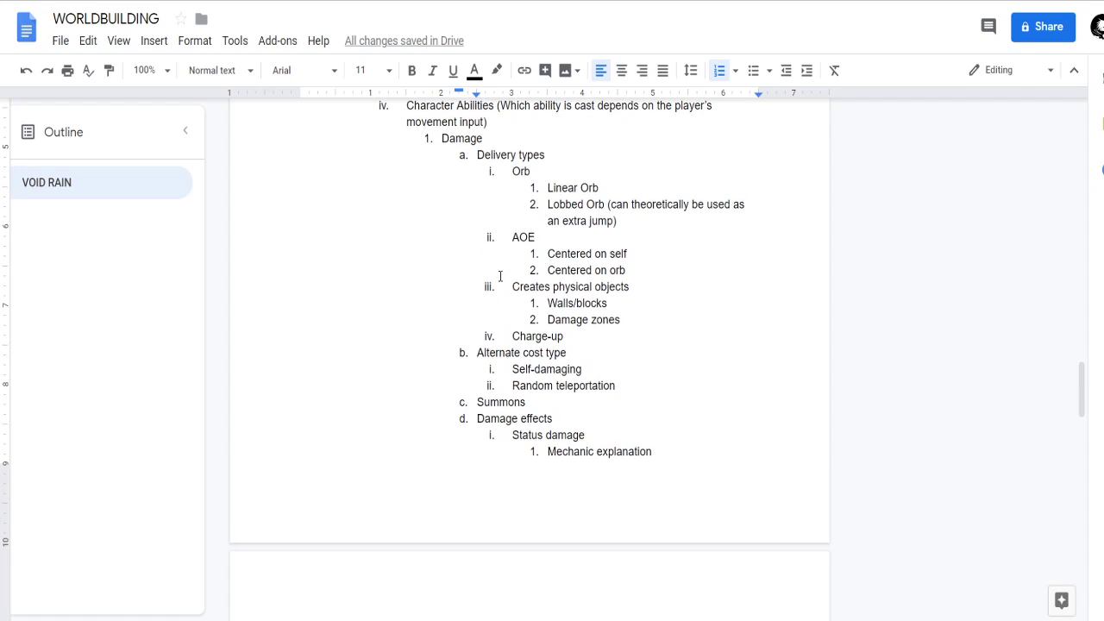
Promote Alternate cost type to the same level as Damage, and move the whole Damage effects block directly below Charge-up.
{"action": "key", "text": "shift+Tab"}
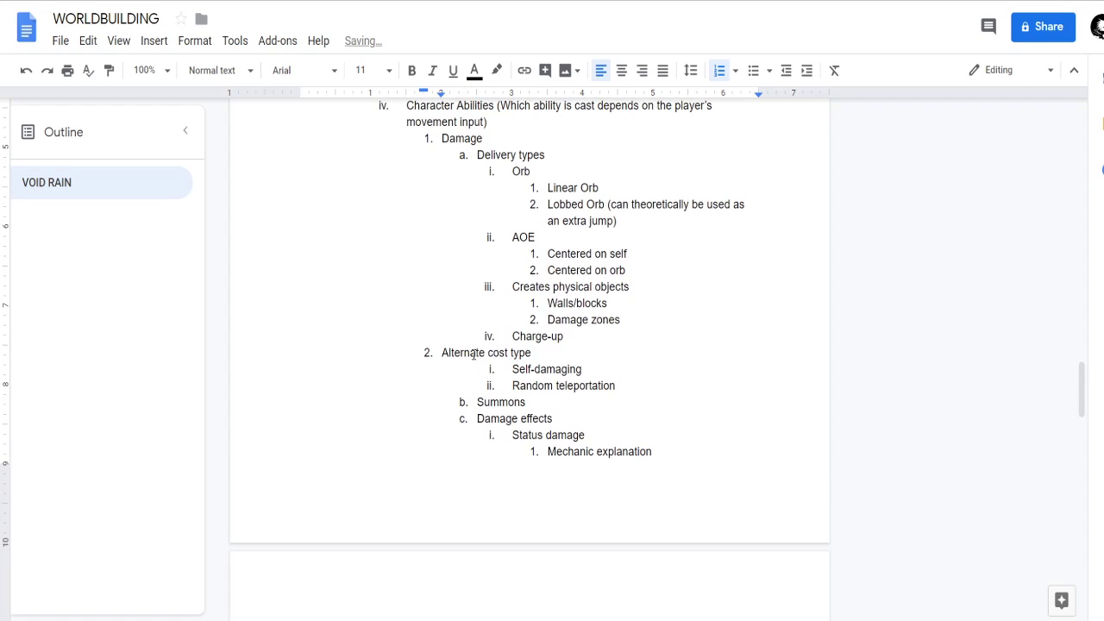
{"action": "left_click_drag", "start_coordinate": [473, 414], "coordinate": [663, 510]}
{"action": "key", "text": "BackSpace"}
{"action": "scroll", "coordinate": [618, 419], "scroll_direction": "up", "scroll_amount": 3}
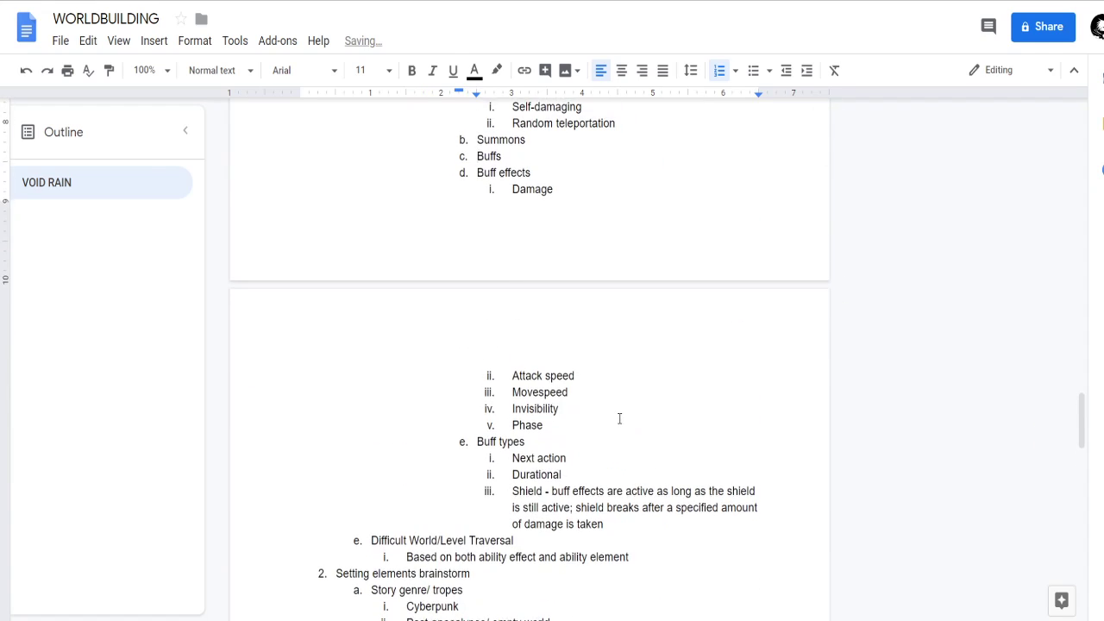
{"action": "scroll", "coordinate": [569, 294], "scroll_direction": "up", "scroll_amount": 3}
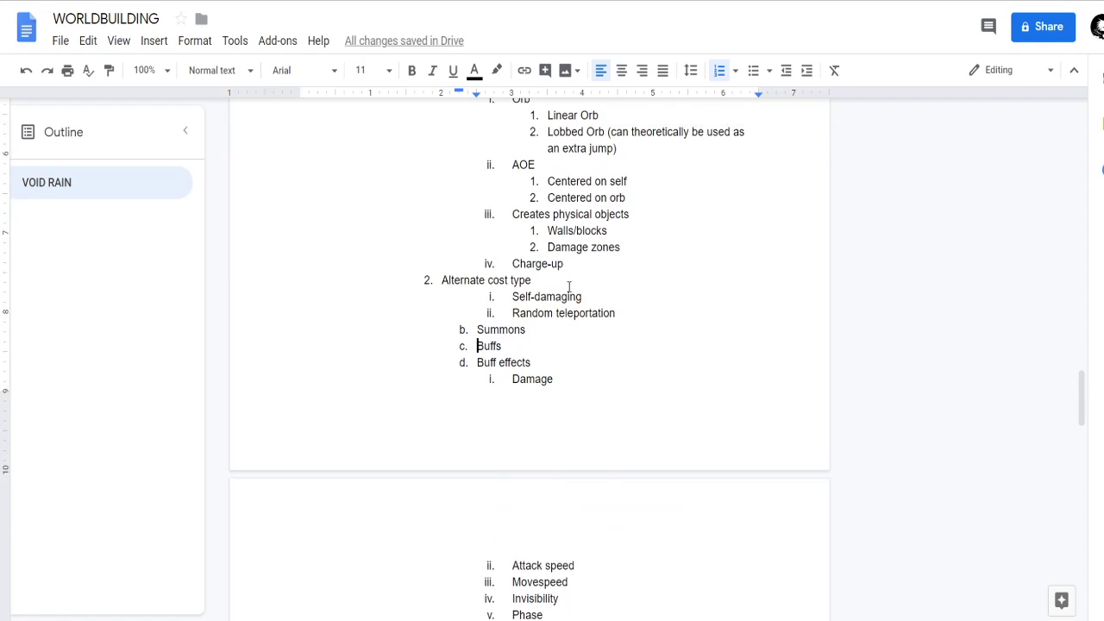
{"action": "left_click", "coordinate": [592, 404]}
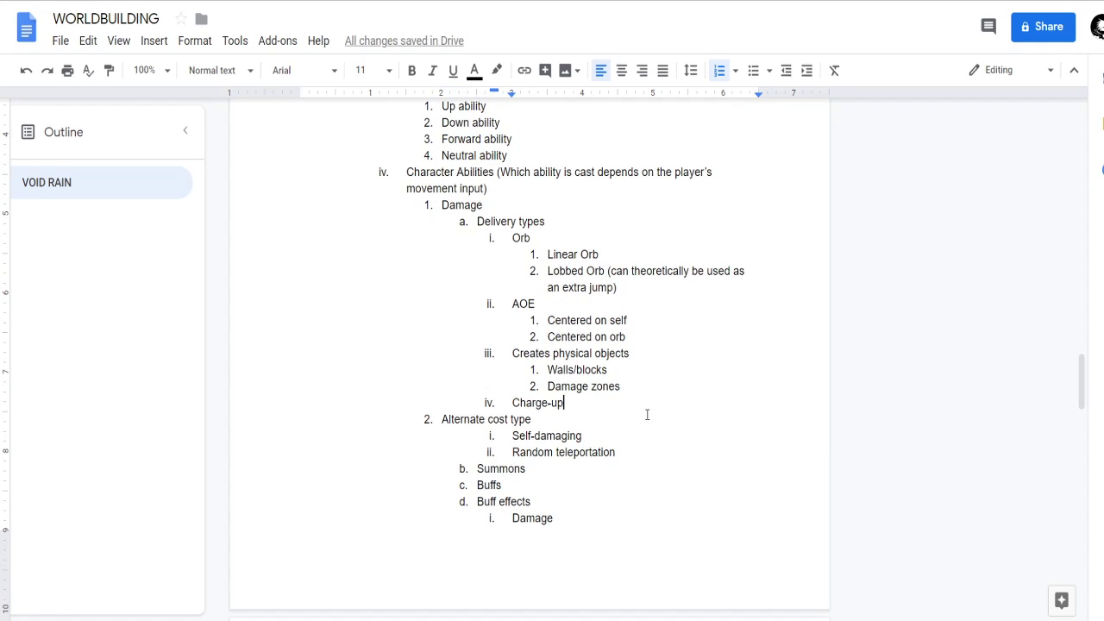
{"action": "key", "text": "Return"}
{"action": "key", "text": "ctrl+v"}
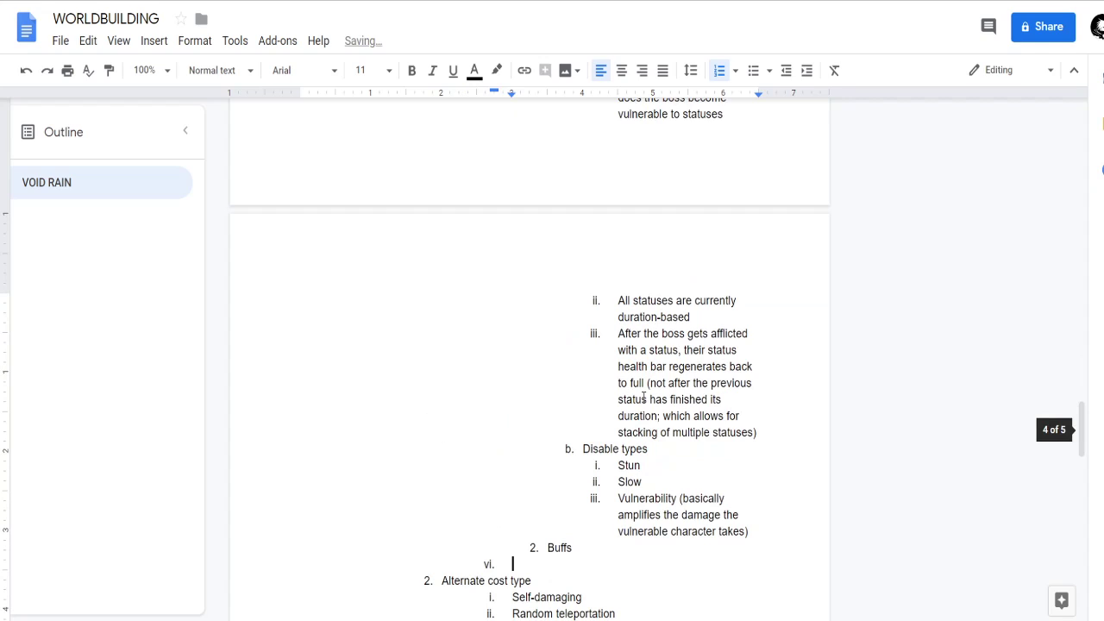
{"action": "key", "text": "BackSpace"}
{"action": "key", "text": "BackSpace"}
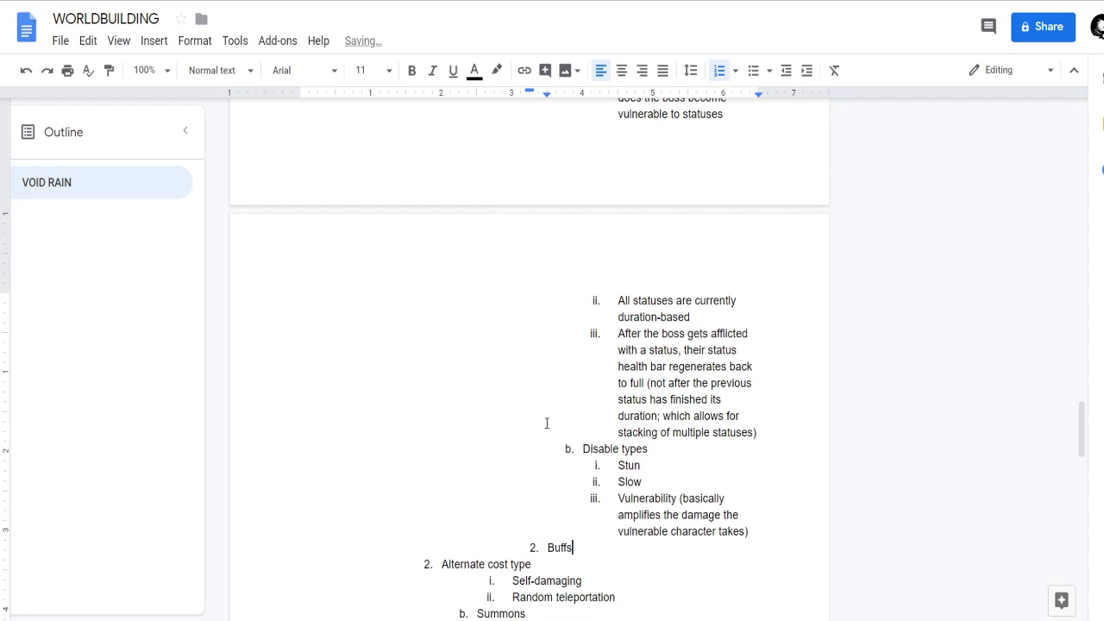
Promote Summons and Buffs to the same list level as Damage and Alternate cost type.
{"action": "scroll", "coordinate": [546, 423], "scroll_direction": "down", "scroll_amount": 3}
{"action": "left_click", "coordinate": [477, 383]}
{"action": "left_click", "coordinate": [477, 367]}
{"action": "key", "text": "shift+Tab"}
{"action": "left_click", "coordinate": [476, 396]}
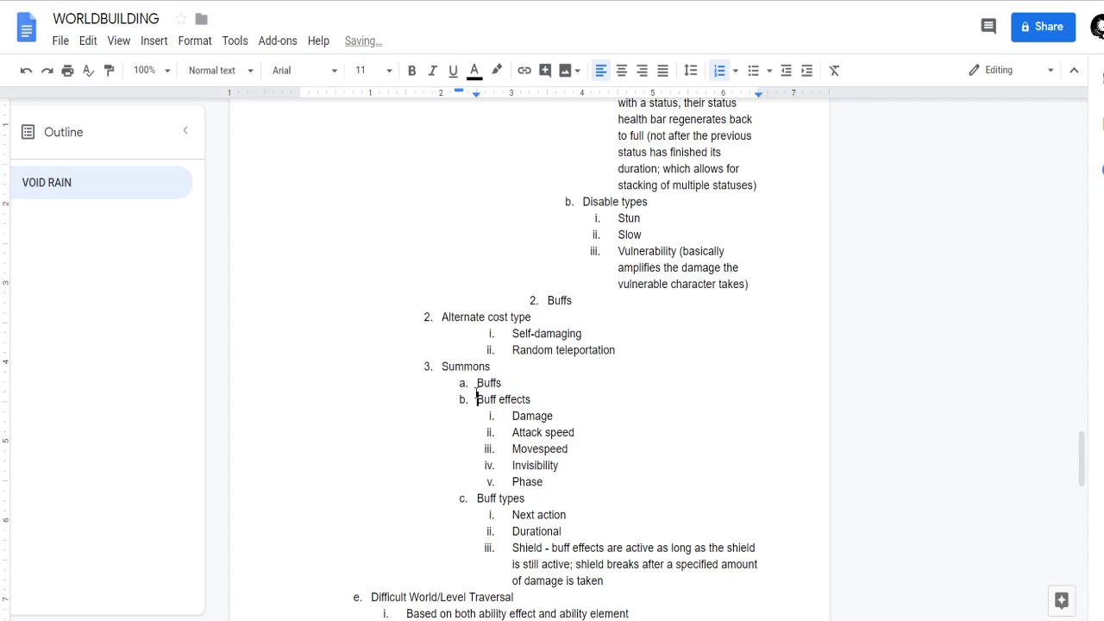
{"action": "key", "text": "shift+Tab"}
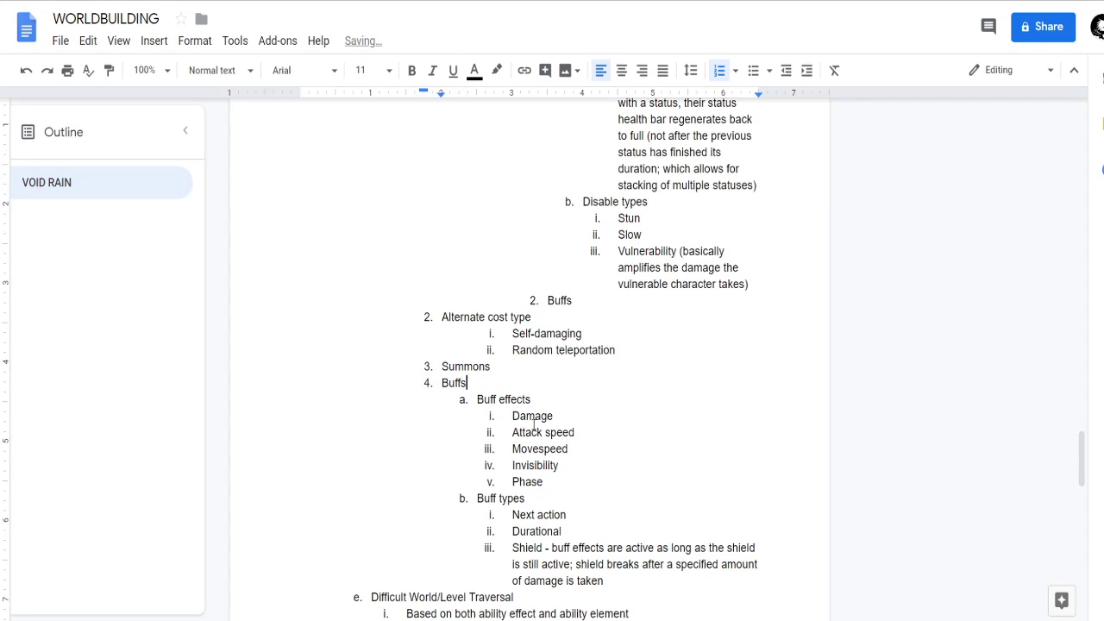
Change the heading Alternate cost type to "Alternate cost types".
{"action": "left_click", "coordinate": [526, 298]}
{"action": "left_click", "coordinate": [536, 316]}
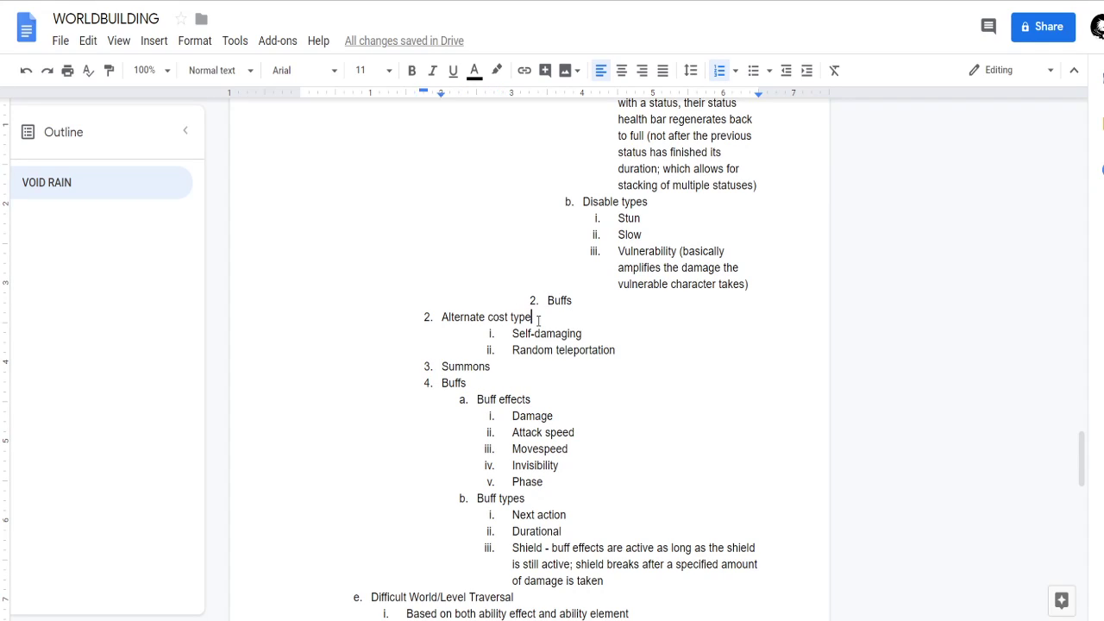
{"action": "type", "text": "s"}
Rename the Buffs entry at the end of Damage effects as "Buff on-hit".
{"action": "left_click", "coordinate": [605, 284]}
{"action": "left_click", "coordinate": [605, 302]}
{"action": "scroll", "coordinate": [604, 313], "scroll_direction": "up", "scroll_amount": 8}
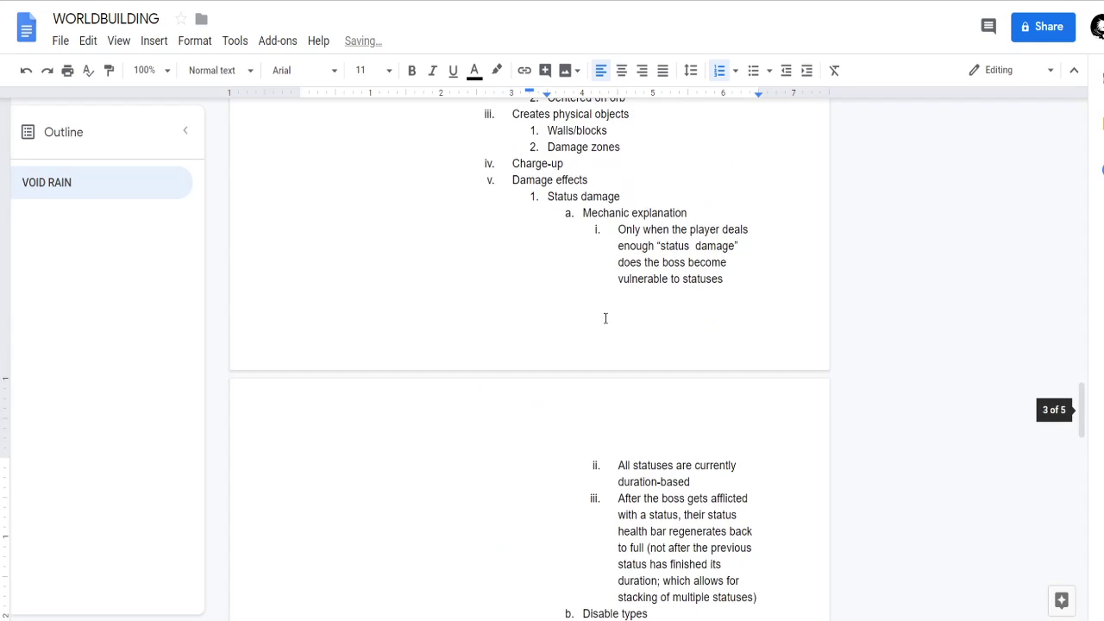
{"action": "scroll", "coordinate": [572, 390], "scroll_direction": "down", "scroll_amount": 7}
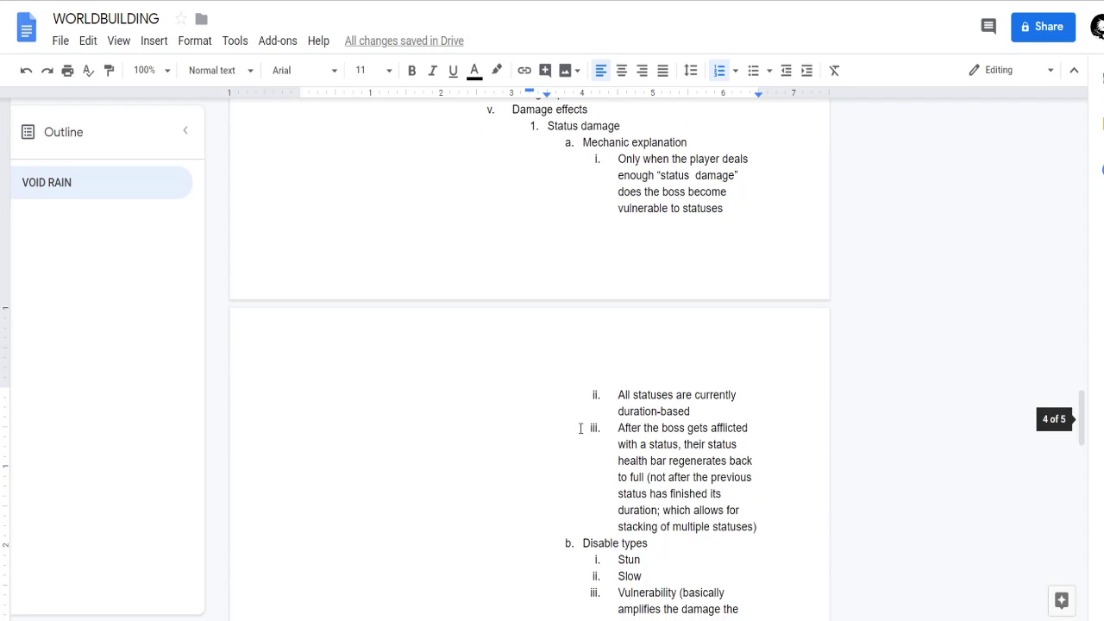
{"action": "key", "text": "BackSpace"}
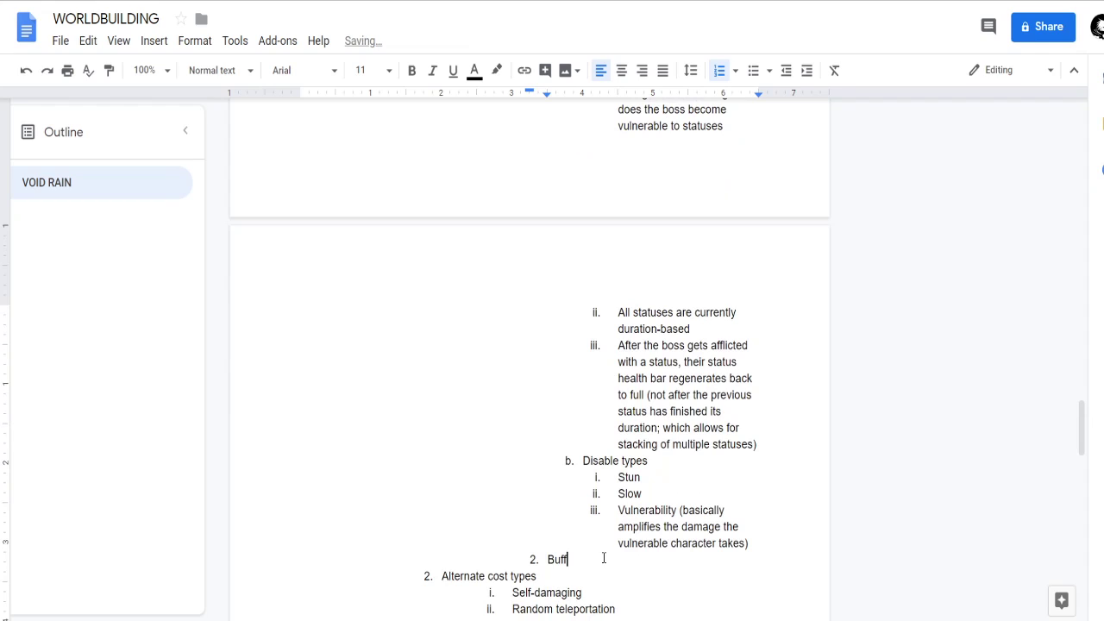
{"action": "type", "text": "on-hit"}
Examine the Character Abilities section and its surrounding lists for where Alternate cost types belongs.
{"action": "scroll", "coordinate": [656, 457], "scroll_direction": "down", "scroll_amount": 4}
{"action": "scroll", "coordinate": [596, 351], "scroll_direction": "up", "scroll_amount": 2}
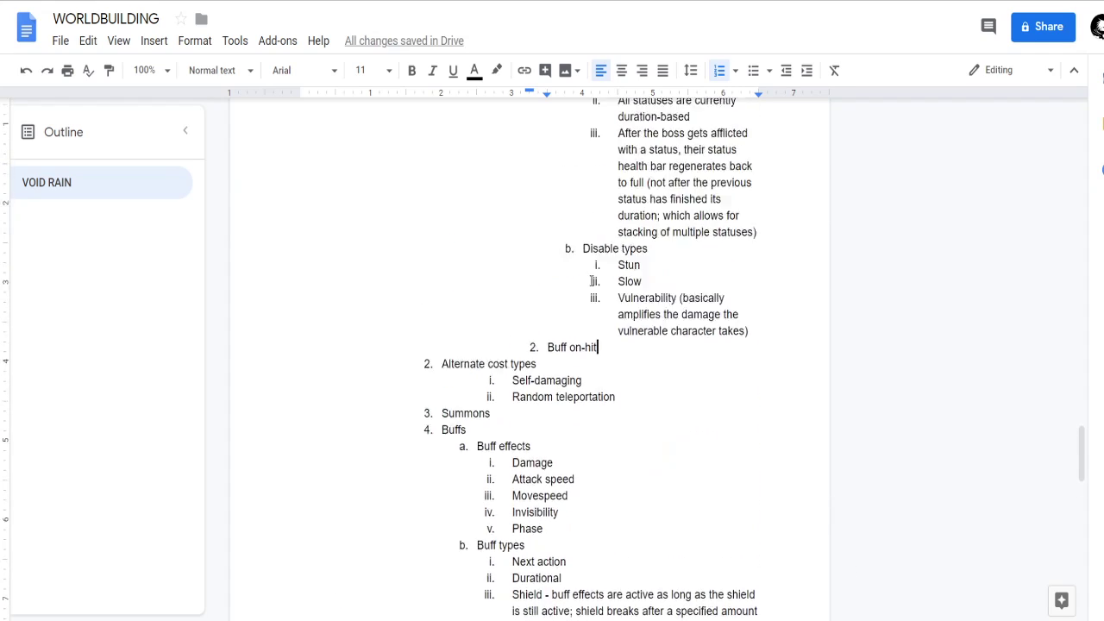
{"action": "scroll", "coordinate": [505, 354], "scroll_direction": "up", "scroll_amount": 5}
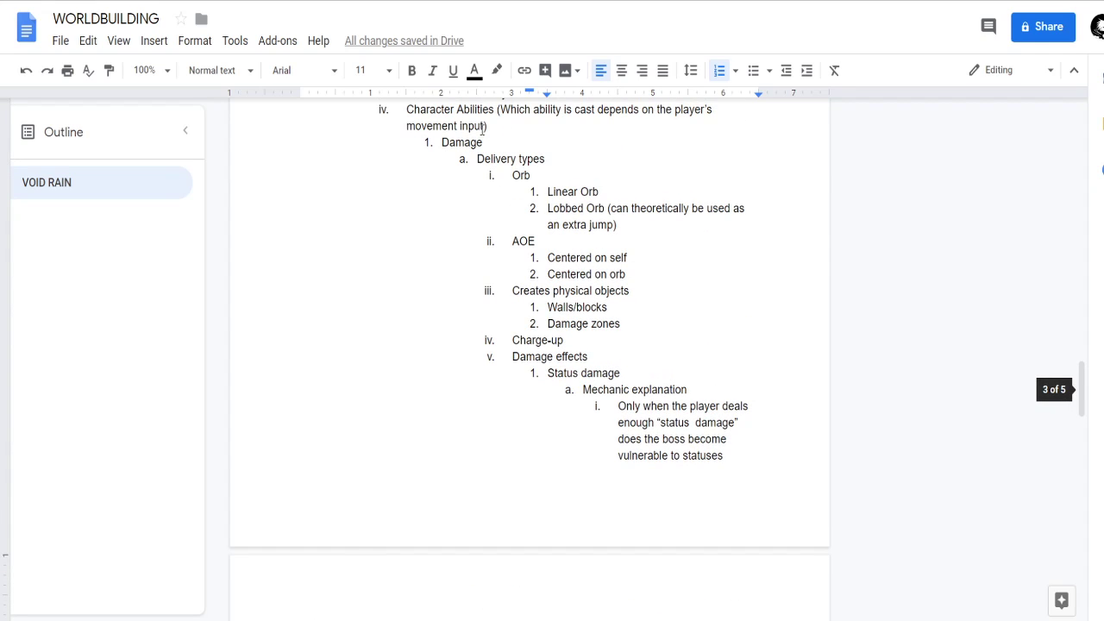
{"action": "scroll", "coordinate": [577, 235], "scroll_direction": "down", "scroll_amount": 4}
{"action": "scroll", "coordinate": [478, 385], "scroll_direction": "down", "scroll_amount": 1}
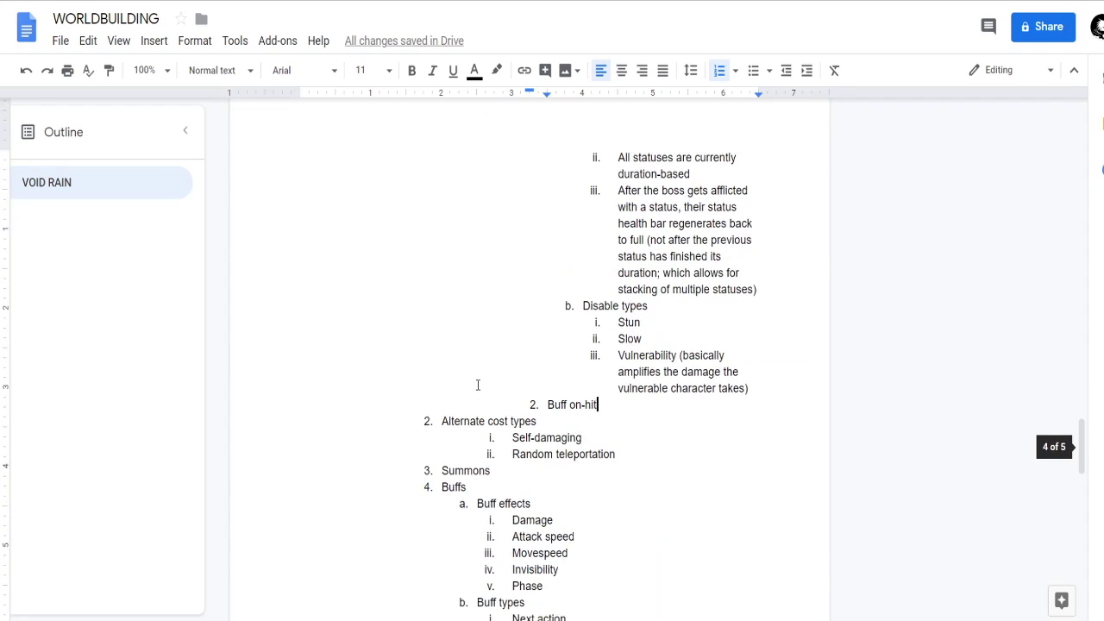
{"action": "left_click", "coordinate": [568, 412]}
{"action": "scroll", "coordinate": [535, 323], "scroll_direction": "up", "scroll_amount": 8}
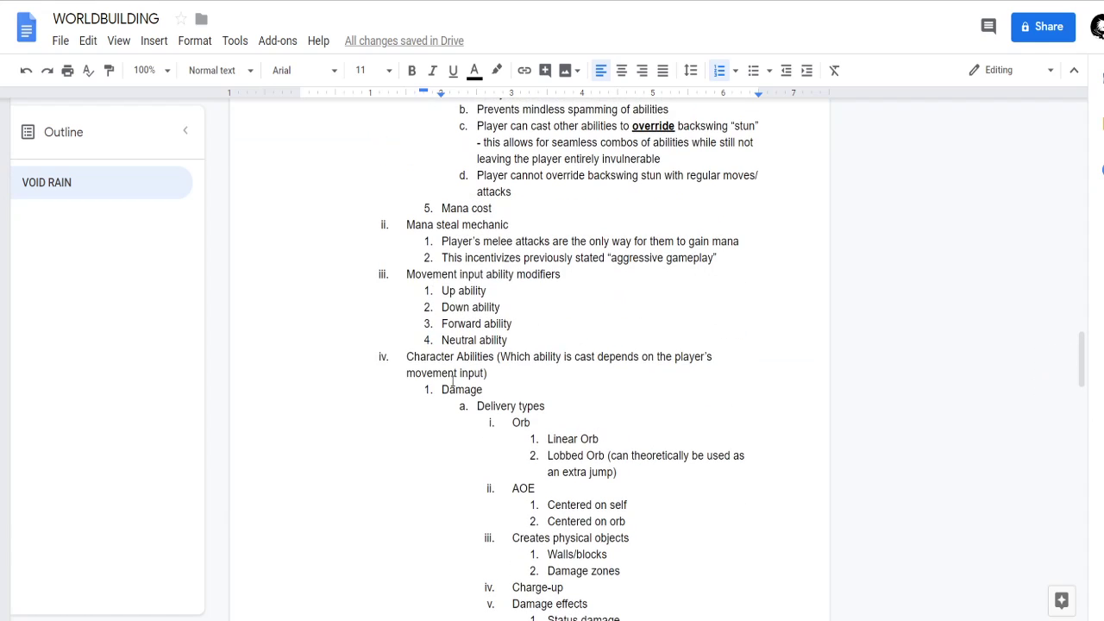
{"action": "scroll", "coordinate": [441, 279], "scroll_direction": "down", "scroll_amount": 12}
{"action": "scroll", "coordinate": [599, 360], "scroll_direction": "up", "scroll_amount": 3}
Move Alternate cost types with its two entries out of Character Abilities to its own item above Movement input ability modifiers.
{"action": "left_click_drag", "start_coordinate": [618, 362], "coordinate": [426, 328]}
{"action": "key", "text": "ctrl+c"}
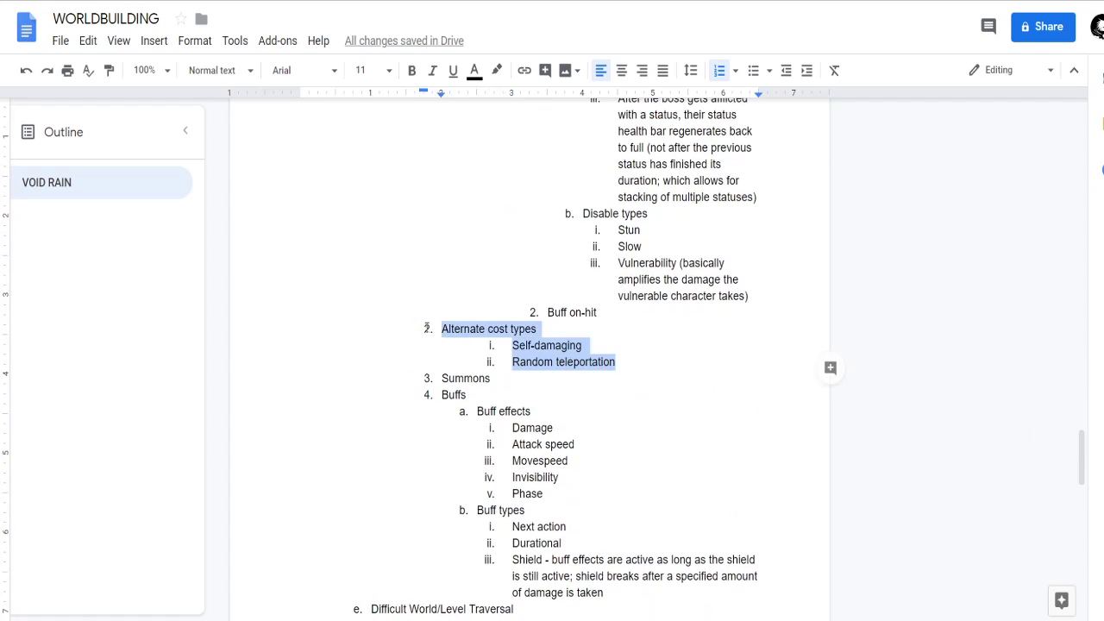
{"action": "key", "text": "BackSpace"}
{"action": "key", "text": "BackSpace"}
{"action": "key", "text": "BackSpace"}
{"action": "scroll", "coordinate": [448, 358], "scroll_direction": "up", "scroll_amount": 8}
{"action": "scroll", "coordinate": [461, 362], "scroll_direction": "up", "scroll_amount": 4}
{"action": "left_click", "coordinate": [402, 441]}
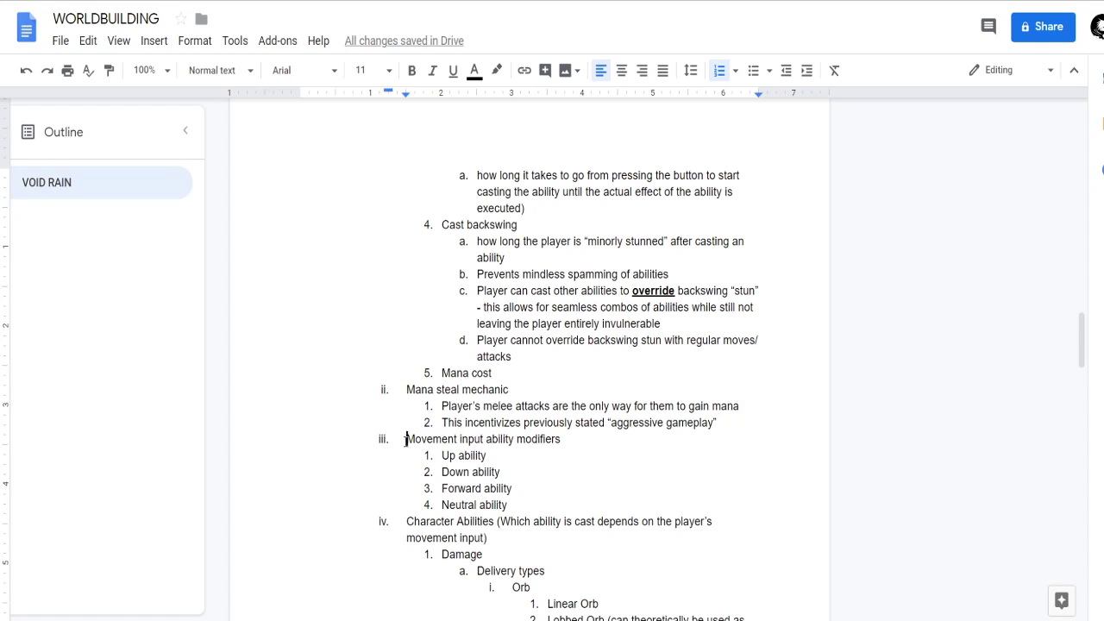
{"action": "key", "text": "Return"}
{"action": "key", "text": "Up"}
{"action": "key", "text": "ctrl+v"}
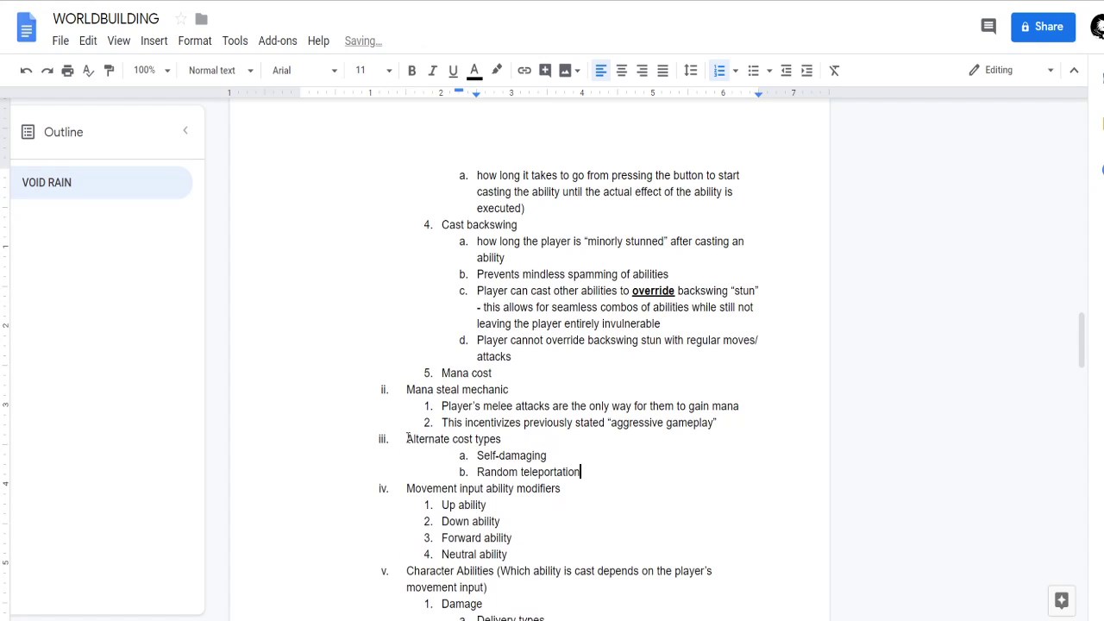
Promote Self-damaging and Random teleportation one level so they sit directly under Alternate cost types.
{"action": "scroll", "coordinate": [554, 339], "scroll_direction": "down", "scroll_amount": 2}
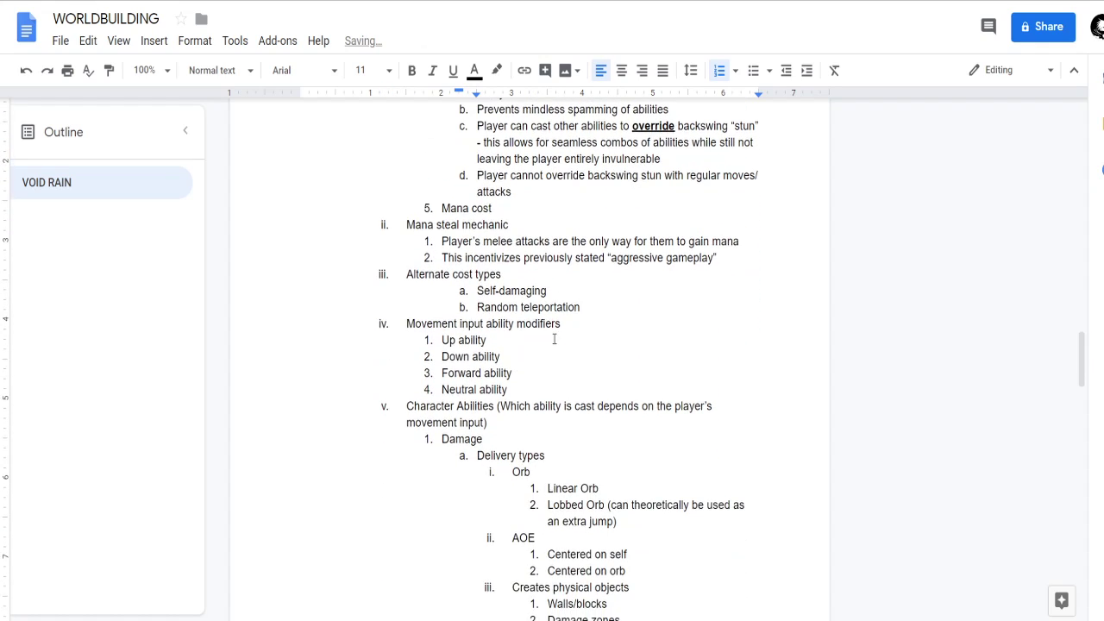
{"action": "left_click_drag", "start_coordinate": [604, 304], "coordinate": [424, 296]}
{"action": "key", "text": "shift+Tab"}
{"action": "left_click", "coordinate": [546, 310]}
Examine the Damage section from Delivery types down to Disable types and Buff on-hit.
{"action": "scroll", "coordinate": [552, 310], "scroll_direction": "down", "scroll_amount": 4}
{"action": "scroll", "coordinate": [500, 306], "scroll_direction": "up", "scroll_amount": 2}
{"action": "left_click", "coordinate": [440, 274]}
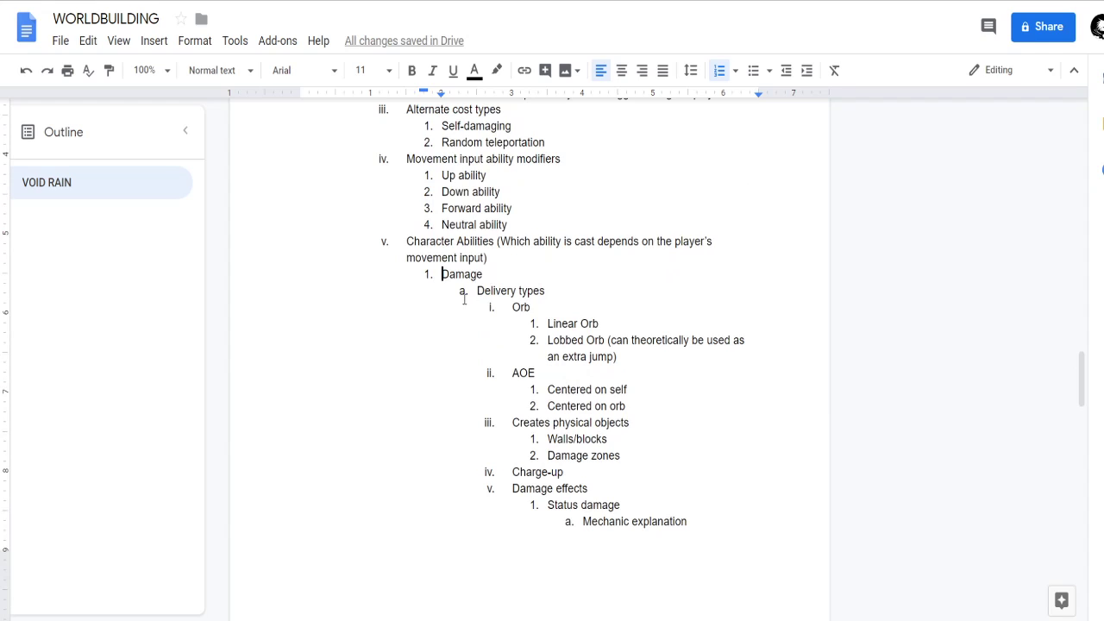
{"action": "left_click", "coordinate": [465, 294]}
{"action": "left_click", "coordinate": [485, 294]}
{"action": "scroll", "coordinate": [561, 318], "scroll_direction": "down", "scroll_amount": 2}
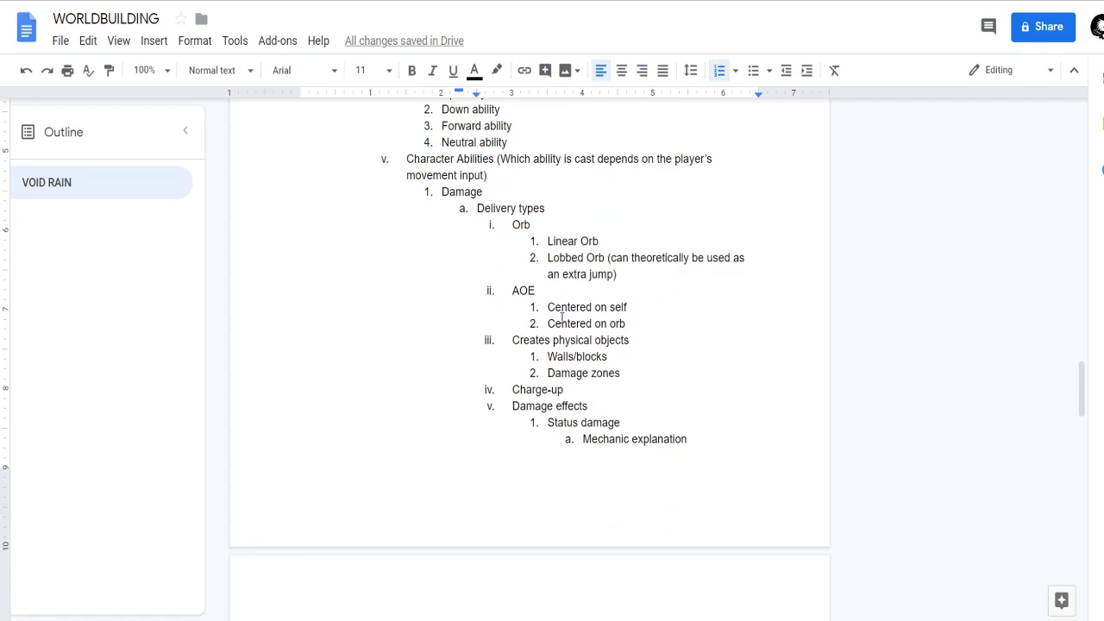
{"action": "scroll", "coordinate": [563, 350], "scroll_direction": "down", "scroll_amount": 2}
{"action": "scroll", "coordinate": [562, 362], "scroll_direction": "up", "scroll_amount": 4}
{"action": "scroll", "coordinate": [563, 371], "scroll_direction": "down", "scroll_amount": 6}
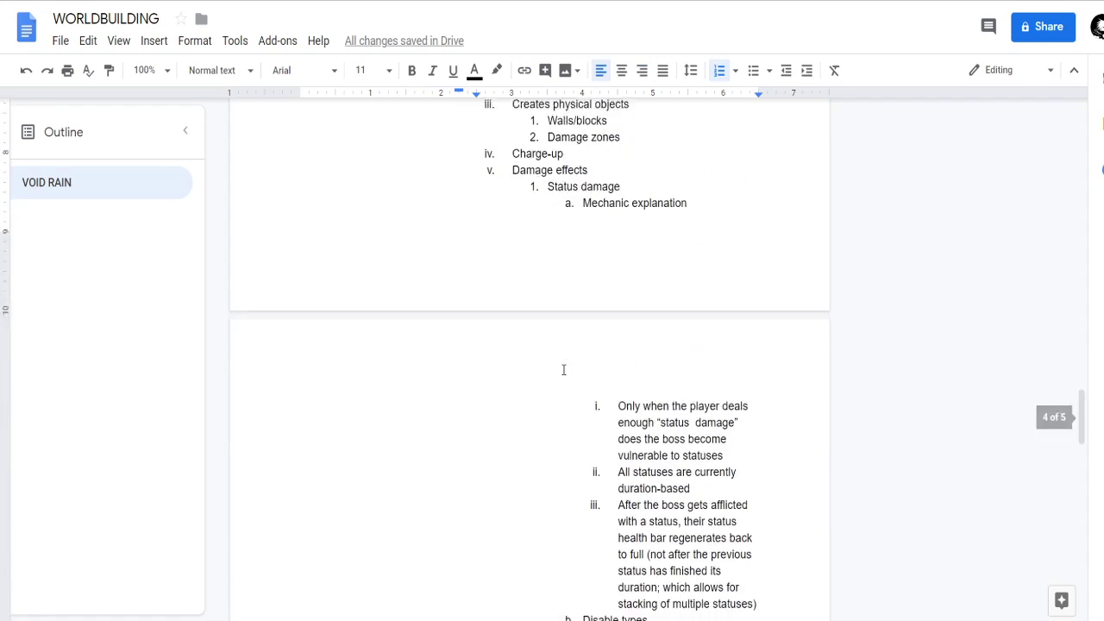
{"action": "scroll", "coordinate": [557, 376], "scroll_direction": "down", "scroll_amount": 3}
{"action": "scroll", "coordinate": [619, 411], "scroll_direction": "up", "scroll_amount": 8}
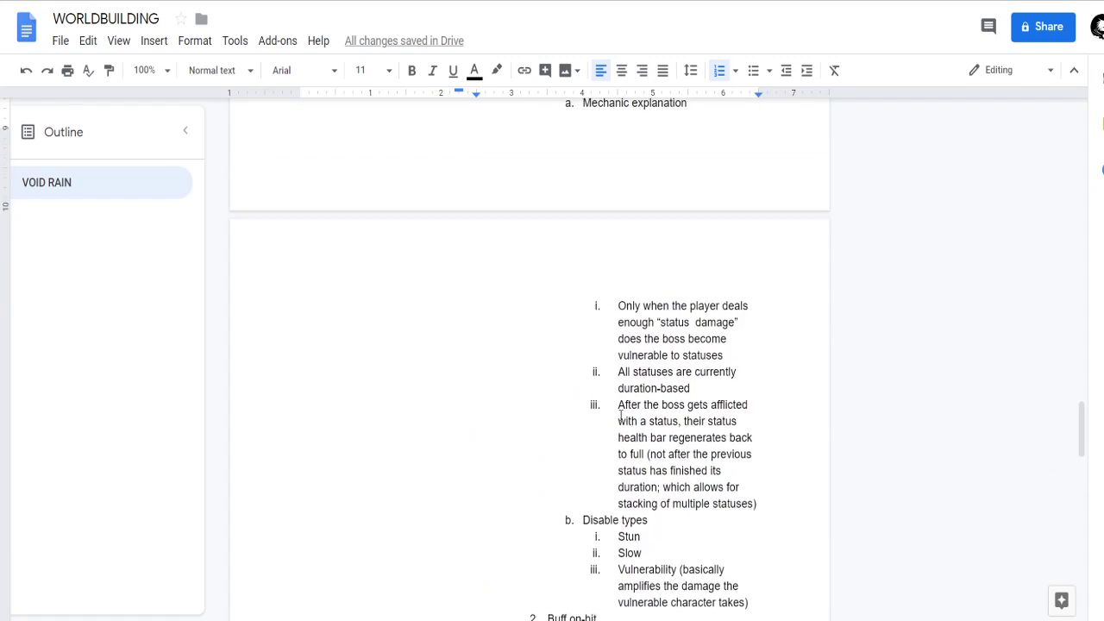
{"action": "scroll", "coordinate": [630, 438], "scroll_direction": "up", "scroll_amount": 4}
Cut everything from Delivery types through Buff on-hit out of Damage, and promote Summons back to the same level as Damage.
{"action": "left_click", "coordinate": [478, 295]}
{"action": "left_click_drag", "start_coordinate": [478, 297], "coordinate": [693, 470]}
{"action": "scroll", "coordinate": [586, 374], "scroll_direction": "down", "scroll_amount": 5}
{"action": "scroll", "coordinate": [604, 354], "scroll_direction": "down", "scroll_amount": 2}
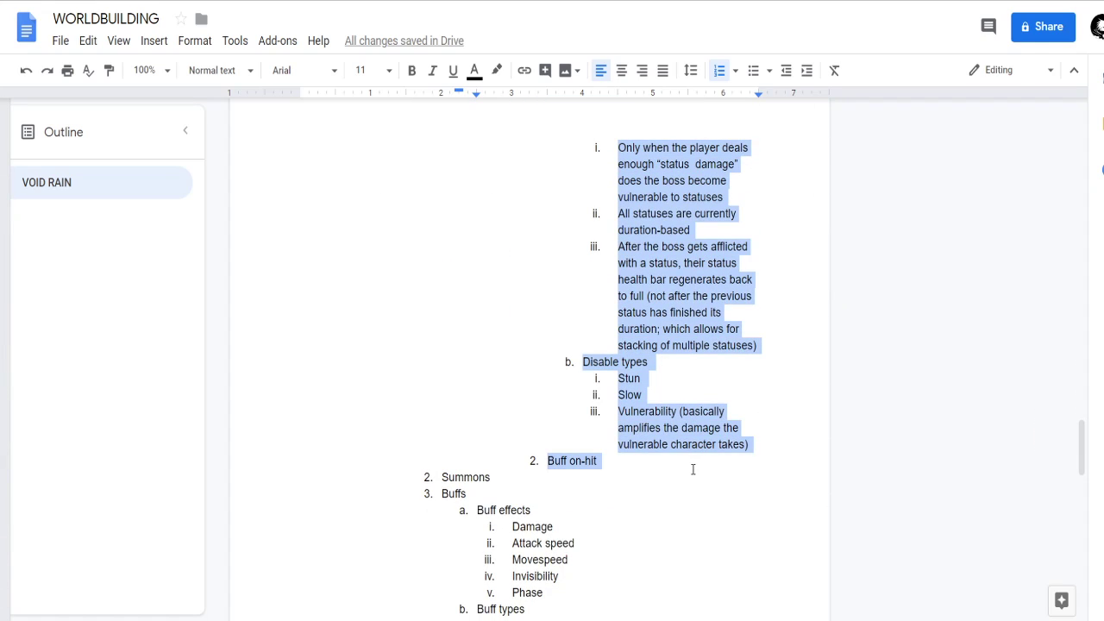
{"action": "key", "text": "BackSpace"}
{"action": "scroll", "coordinate": [552, 410], "scroll_direction": "up", "scroll_amount": 5}
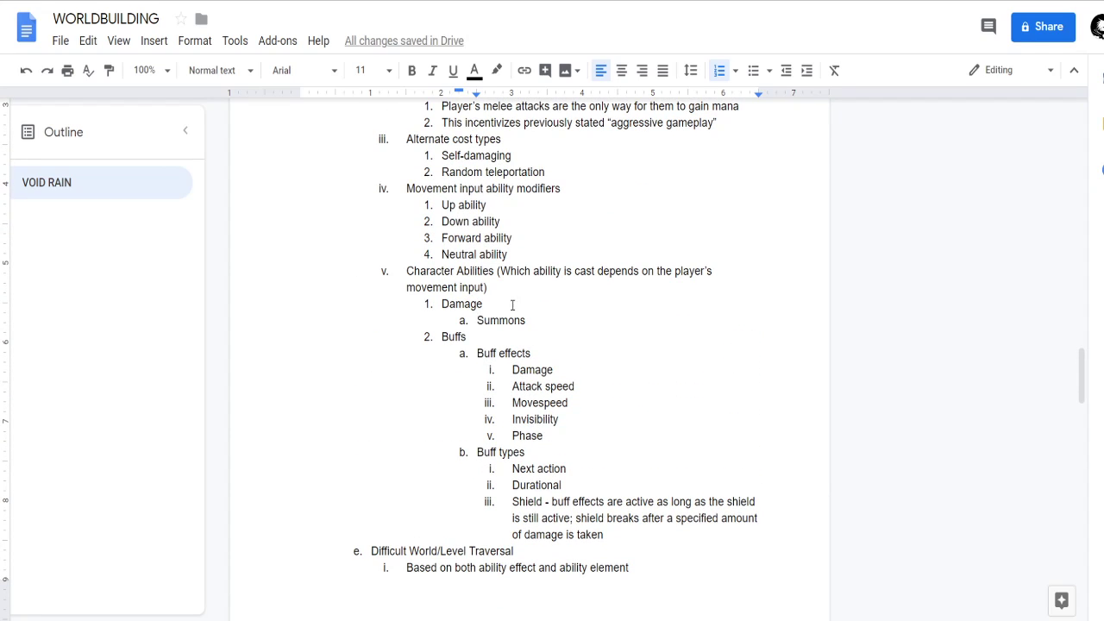
{"action": "key", "text": "shift+Tab"}
Paste the cut Delivery types block as its own item above Character Abilities and remove the leftover empty list item.
{"action": "left_click", "coordinate": [407, 281]}
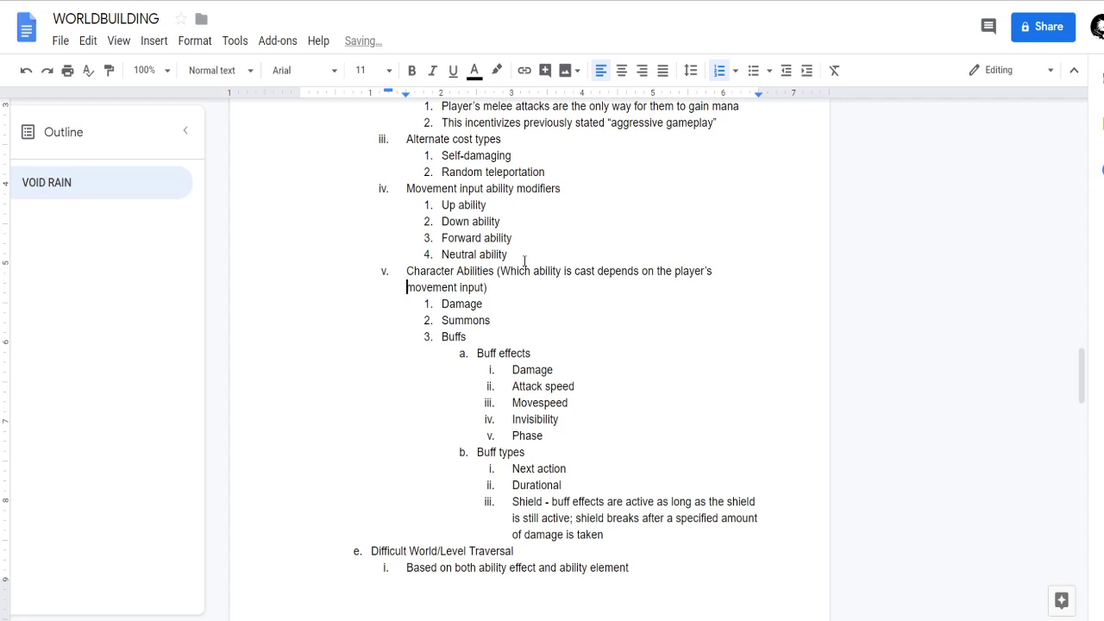
{"action": "key", "text": "Up"}
{"action": "key", "text": "Return"}
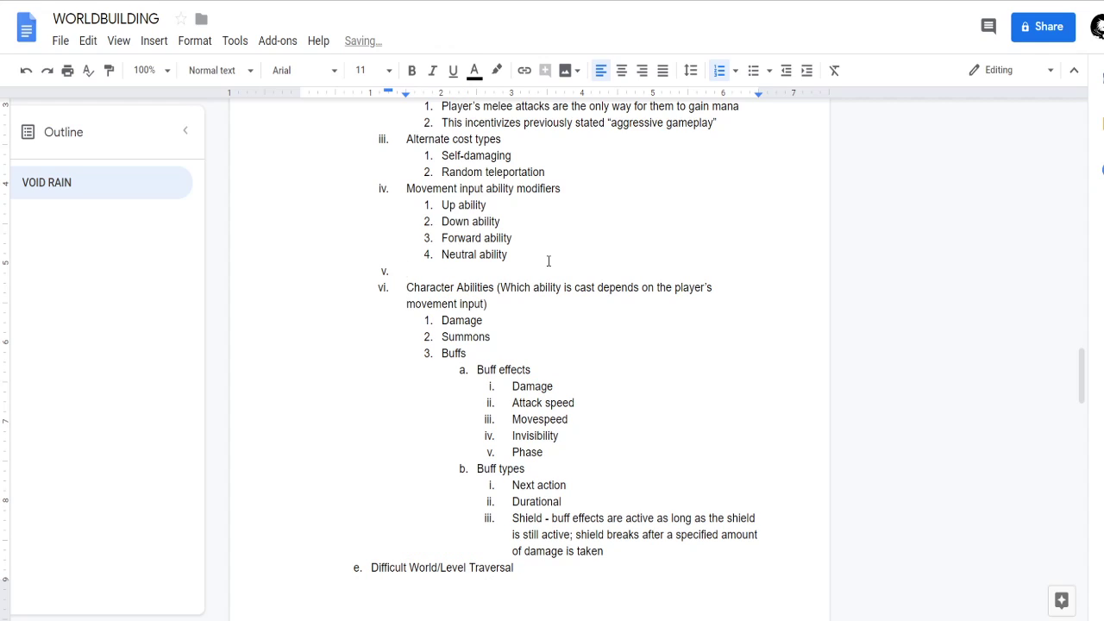
{"action": "key", "text": "ctrl+v"}
{"action": "key", "text": "BackSpace"}
{"action": "key", "text": "BackSpace"}
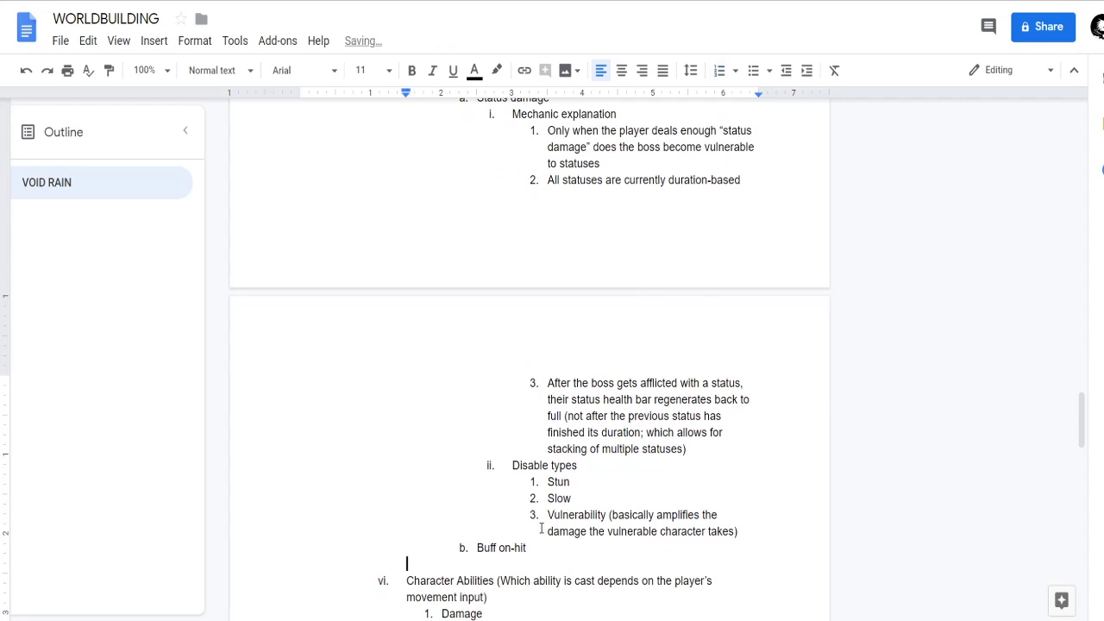
{"action": "key", "text": "BackSpace"}
Rename the Character Abilities heading, including its parenthetical note about movement input, to Effect Types.
{"action": "scroll", "coordinate": [450, 303], "scroll_direction": "up", "scroll_amount": 5}
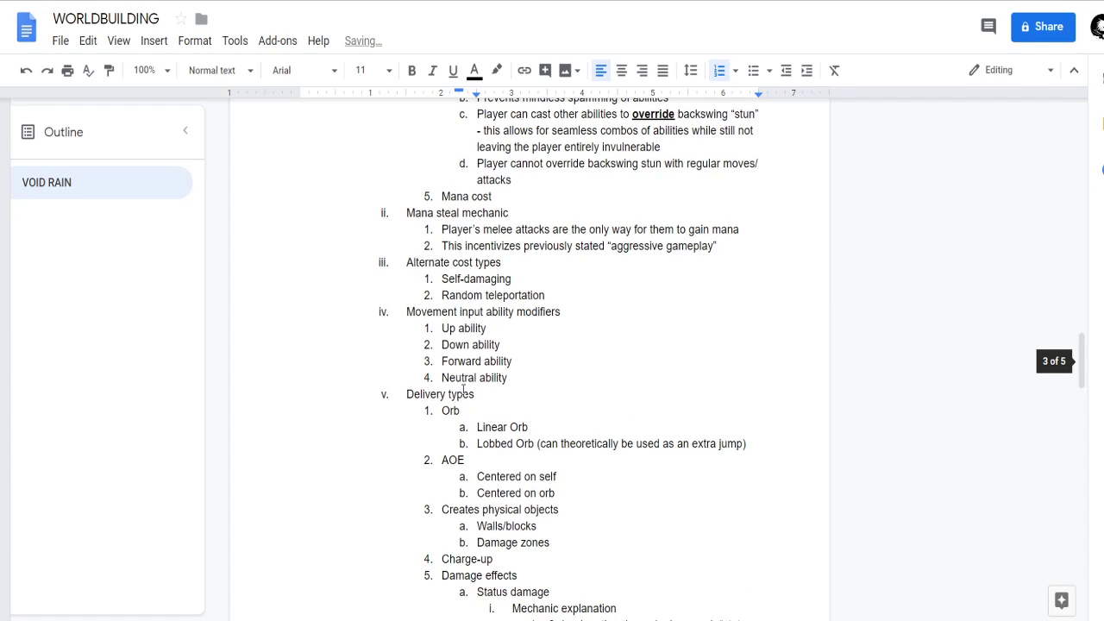
{"action": "left_click", "coordinate": [488, 317]}
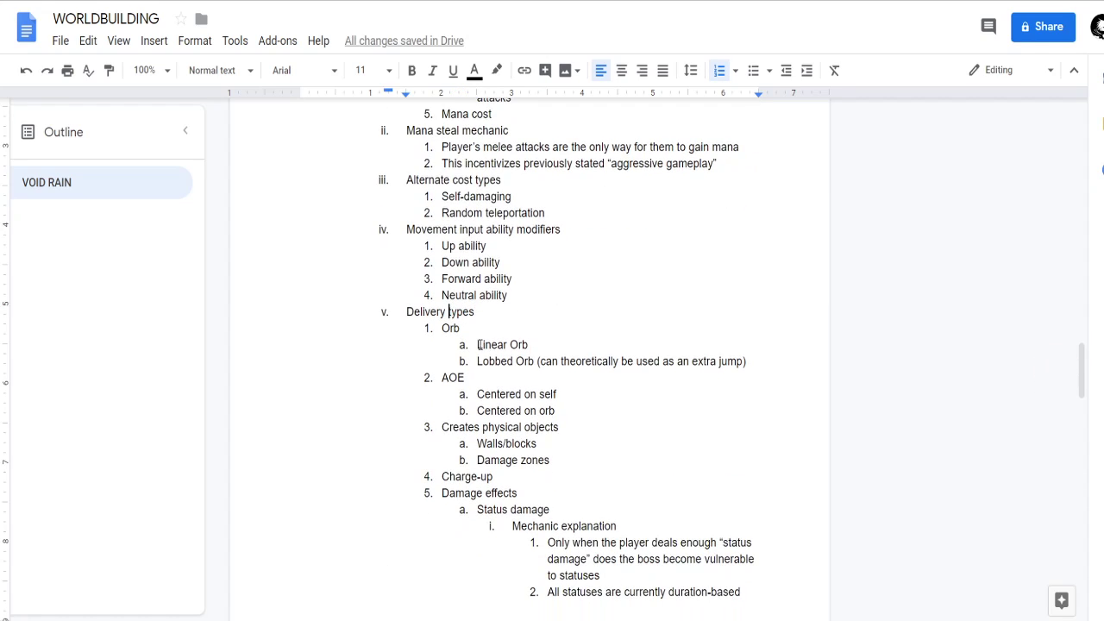
{"action": "middle_click", "coordinate": [516, 320]}
{"action": "scroll", "coordinate": [522, 362], "scroll_direction": "down", "scroll_amount": 1}
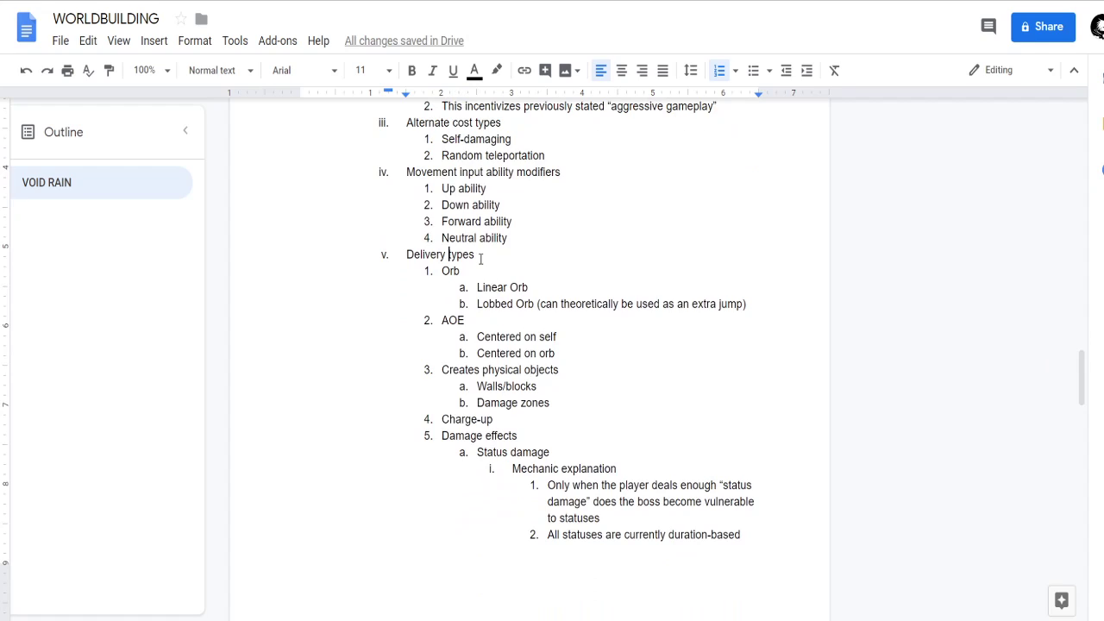
{"action": "scroll", "coordinate": [493, 298], "scroll_direction": "down", "scroll_amount": 2}
{"action": "scroll", "coordinate": [498, 345], "scroll_direction": "down", "scroll_amount": 6}
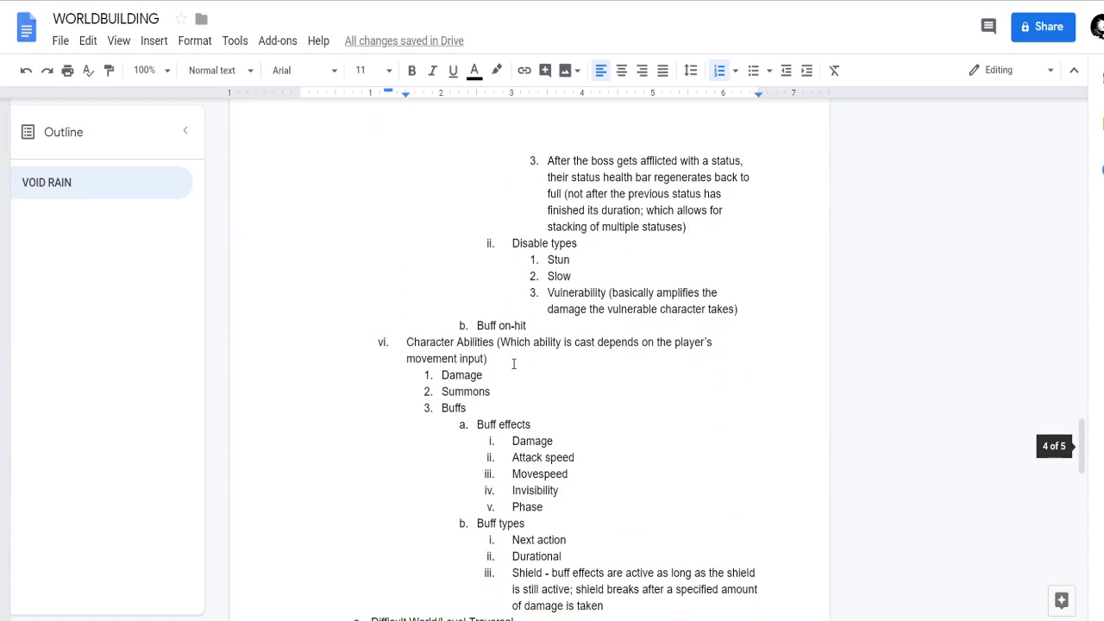
{"action": "left_click", "coordinate": [515, 360]}
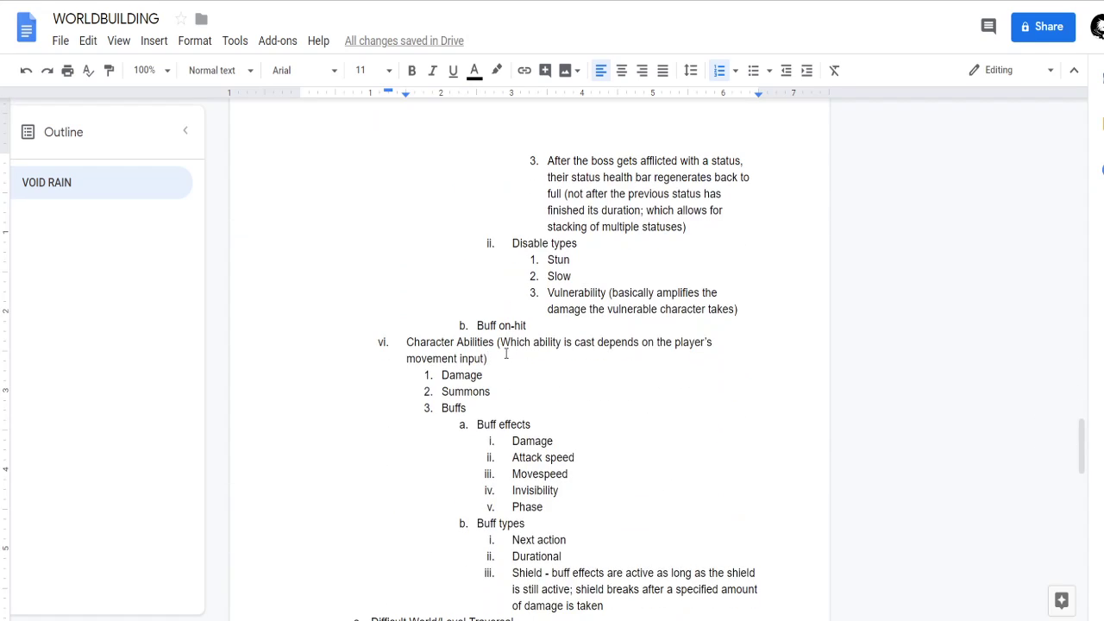
{"action": "left_click_drag", "start_coordinate": [498, 358], "coordinate": [391, 345]}
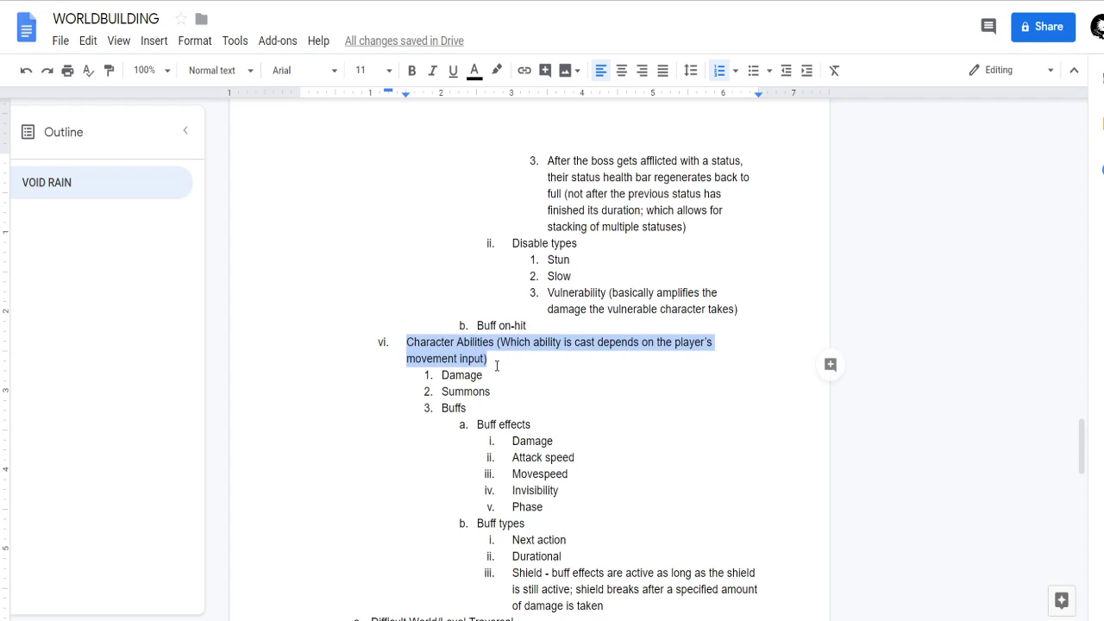
{"action": "type", "text": "Ability"}
{"action": "key", "text": "ctrl+BackSpace"}
{"action": "type", "text": "Effect Types"}
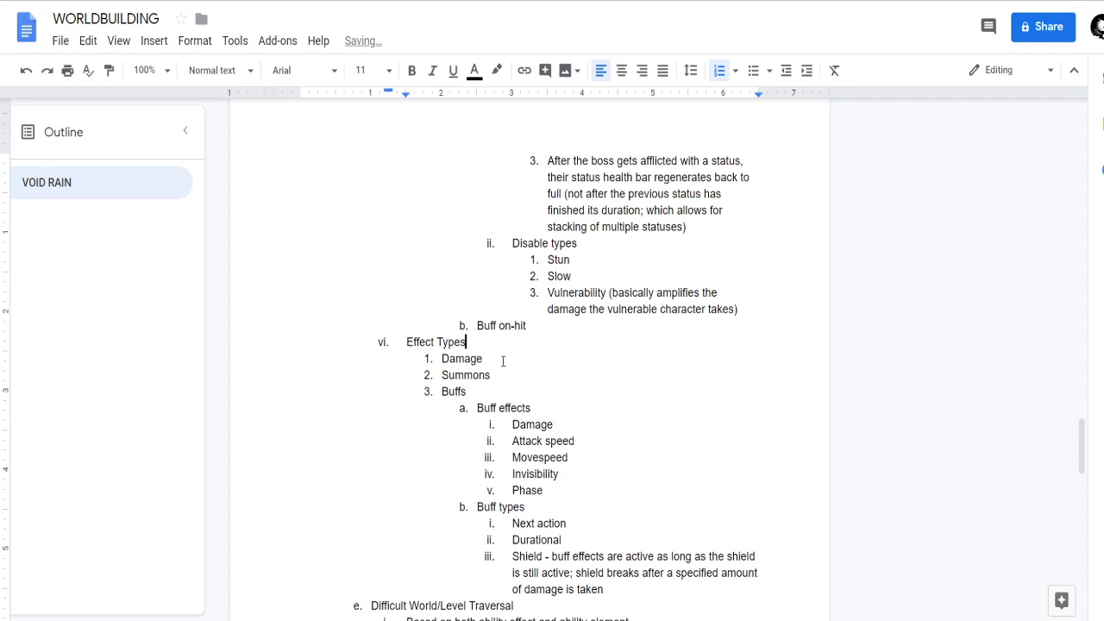
Examine the Damage effects items under Delivery types against the Damage, Summons and Buffs entries under Effect Types.
{"action": "left_click", "coordinate": [537, 385]}
{"action": "left_click", "coordinate": [535, 372]}
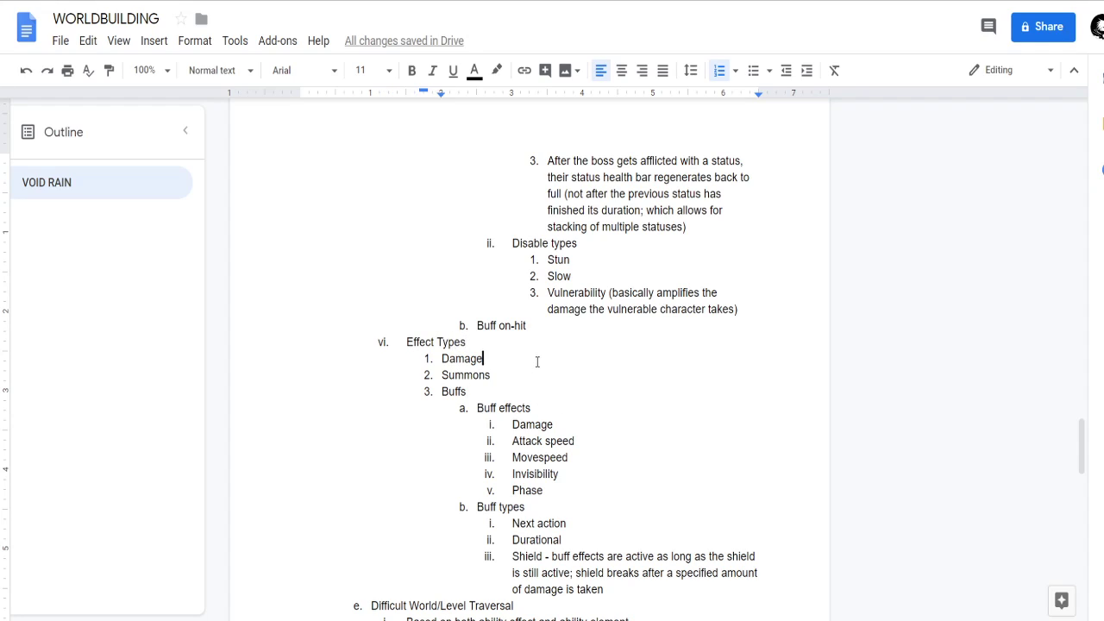
{"action": "left_click", "coordinate": [530, 363]}
{"action": "scroll", "coordinate": [503, 365], "scroll_direction": "up", "scroll_amount": 5}
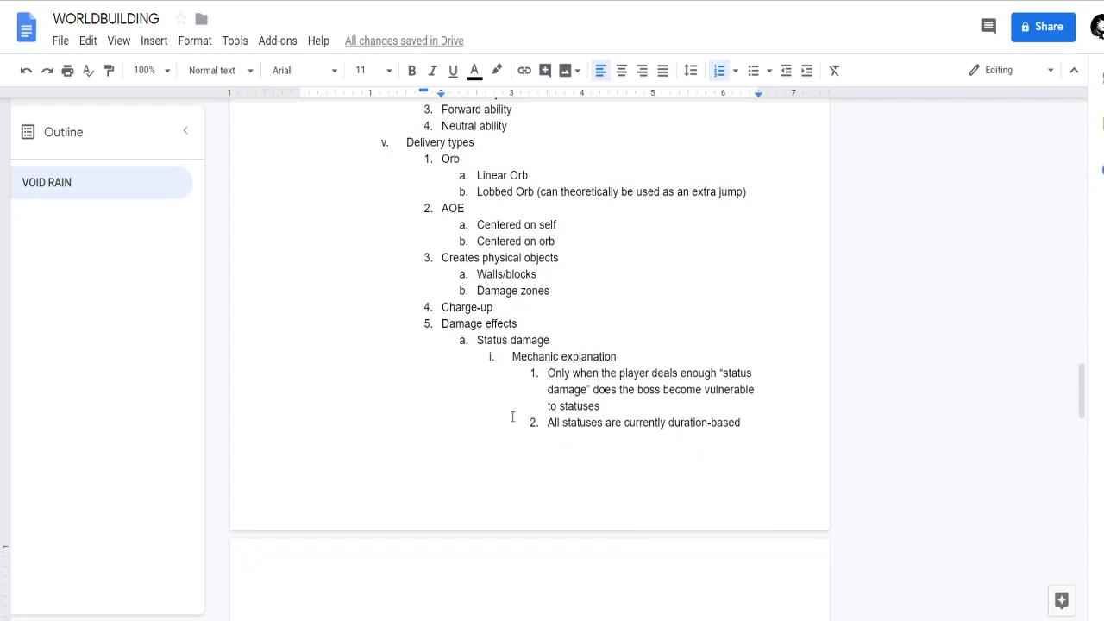
{"action": "scroll", "coordinate": [492, 345], "scroll_direction": "down", "scroll_amount": 1}
{"action": "left_click", "coordinate": [479, 257]}
{"action": "left_click_drag", "start_coordinate": [481, 266], "coordinate": [744, 467]}
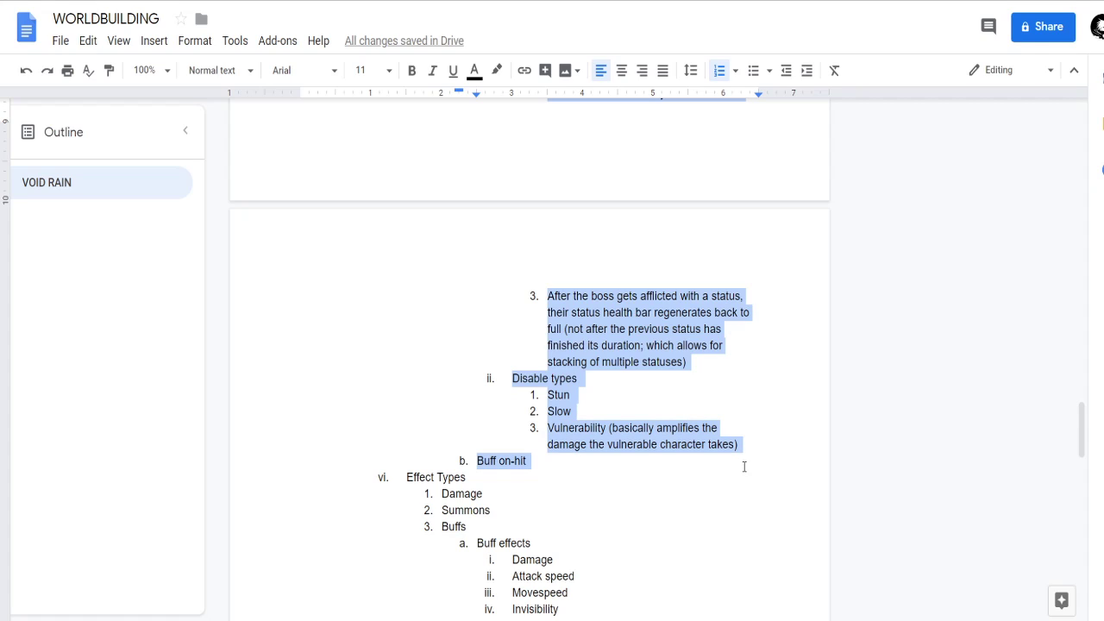
{"action": "left_click", "coordinate": [534, 462]}
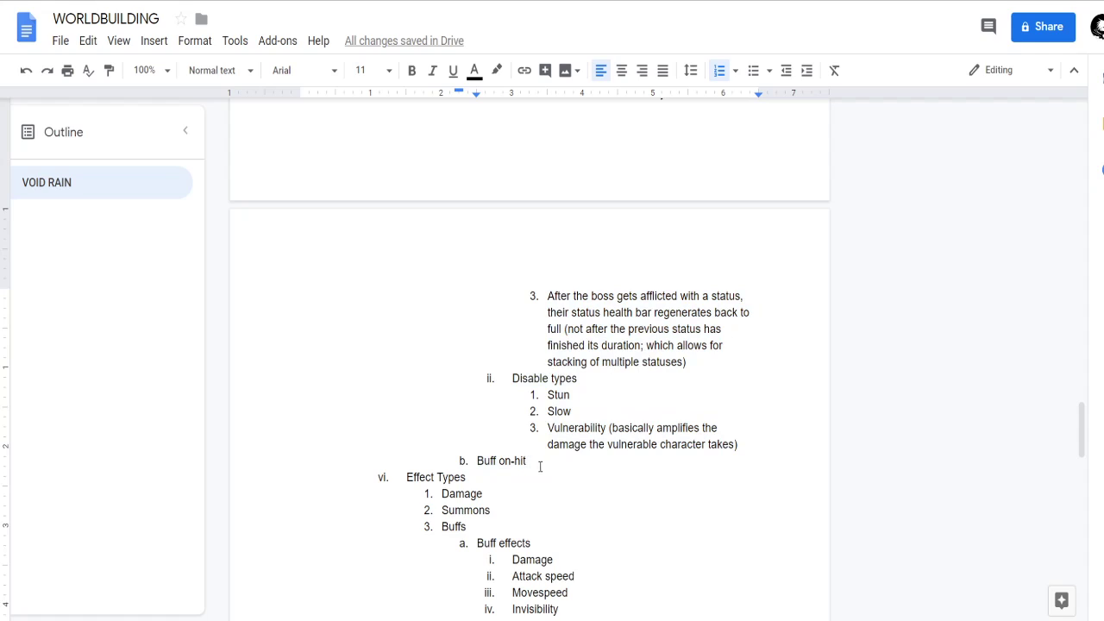
{"action": "left_click", "coordinate": [478, 463], "text": "shift"}
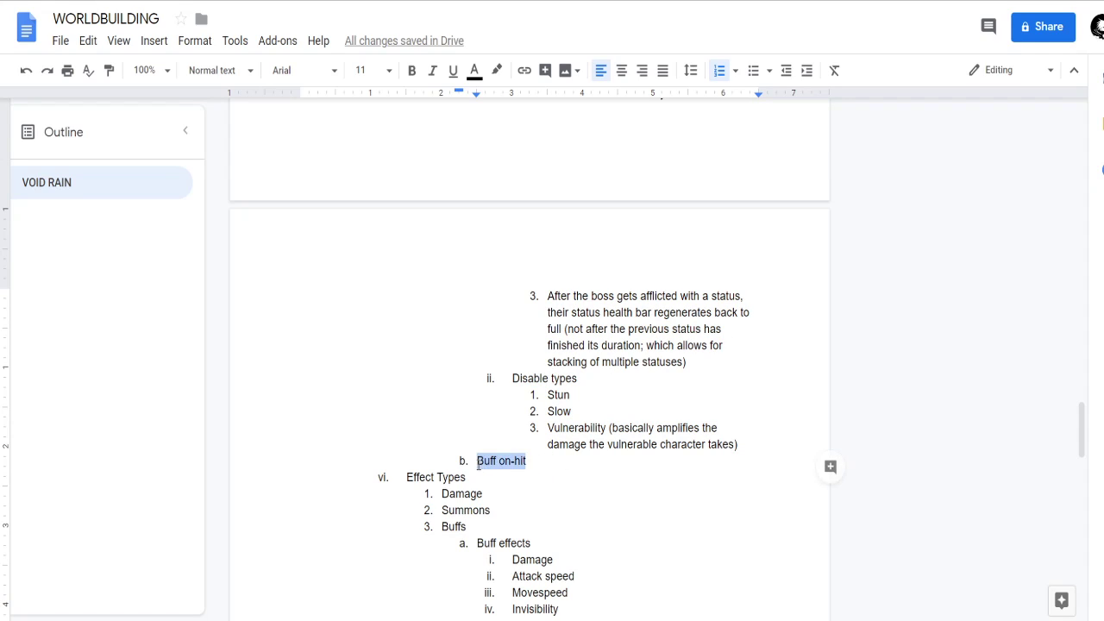
{"action": "left_click", "coordinate": [570, 479]}
{"action": "left_click", "coordinate": [467, 526]}
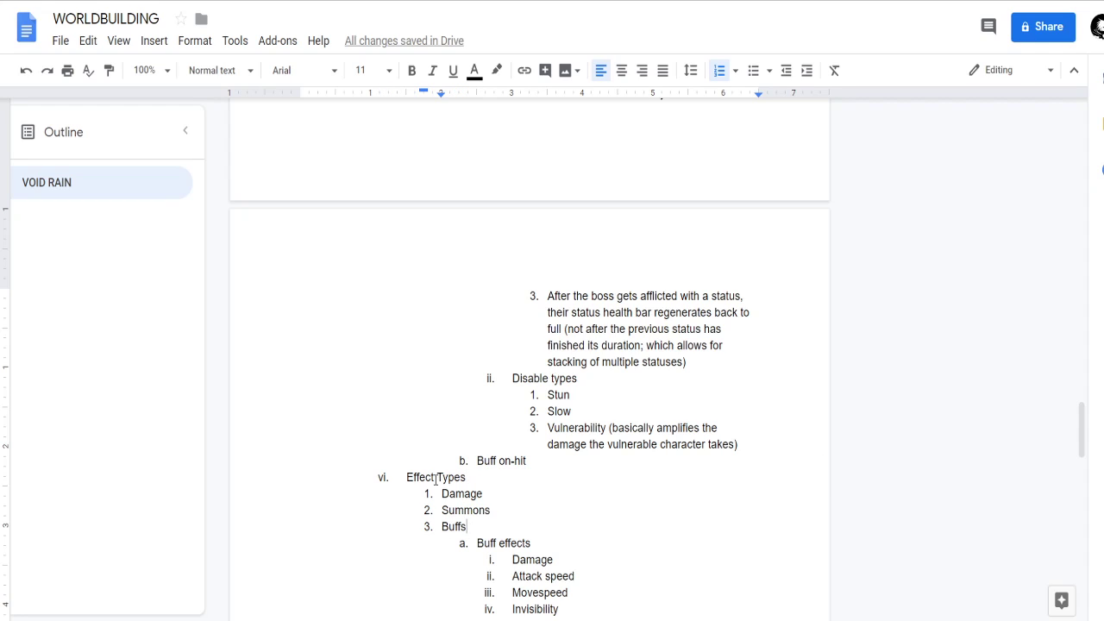
{"action": "scroll", "coordinate": [435, 518], "scroll_direction": "down", "scroll_amount": 1}
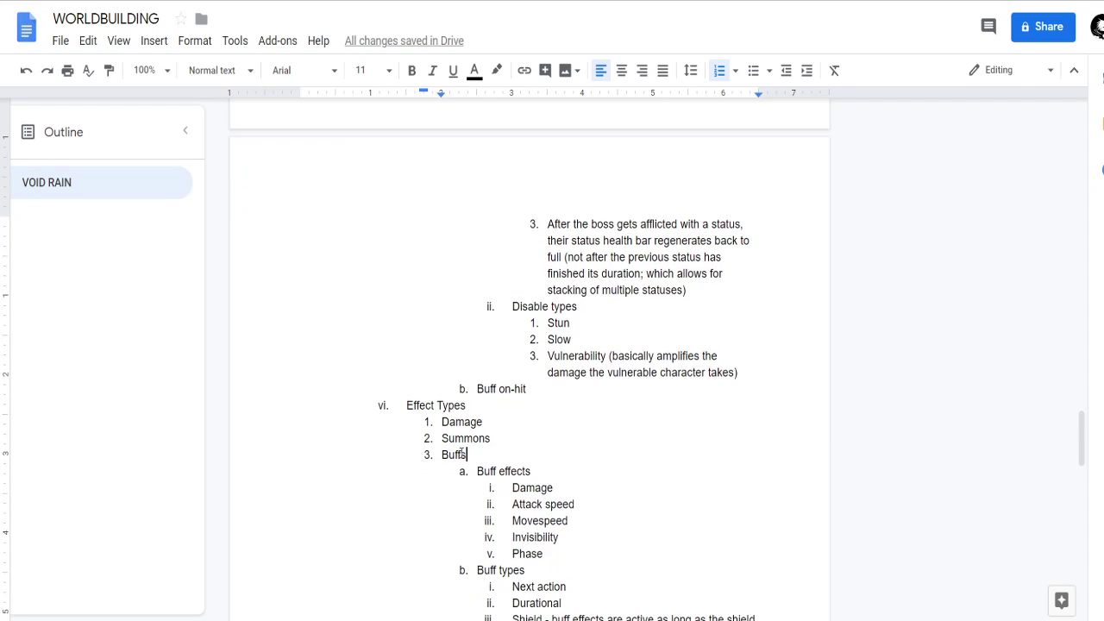
Delete the Buff on-hit item and its leftover empty line above Effect Types.
{"action": "left_click", "coordinate": [538, 389]}
{"action": "left_click", "coordinate": [458, 391], "text": "shift"}
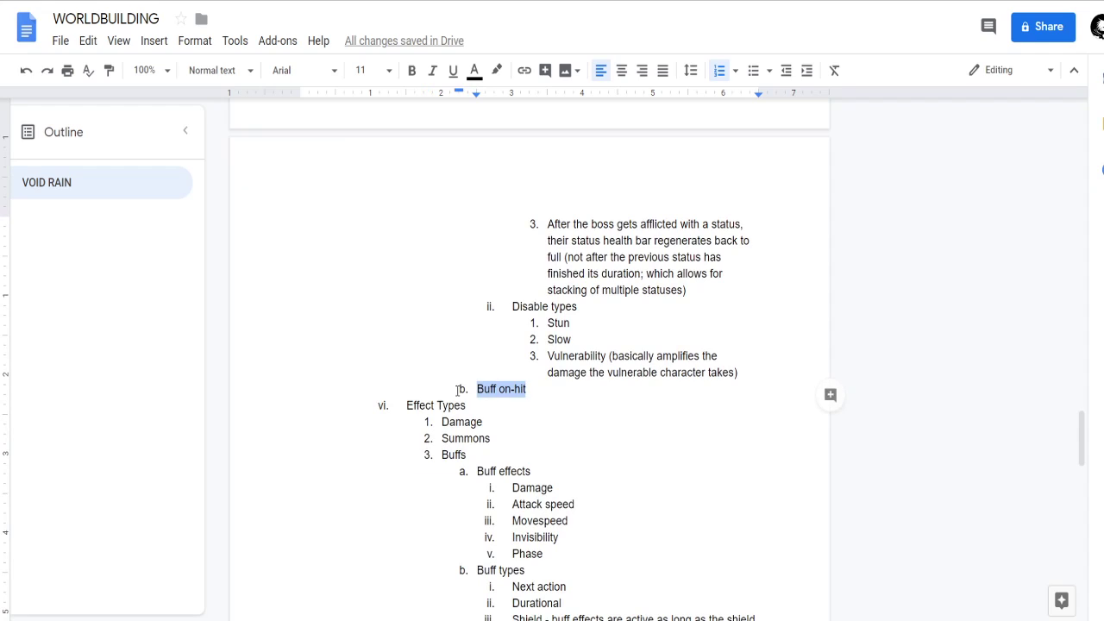
{"action": "key", "text": "BackSpace"}
{"action": "key", "text": "BackSpace"}
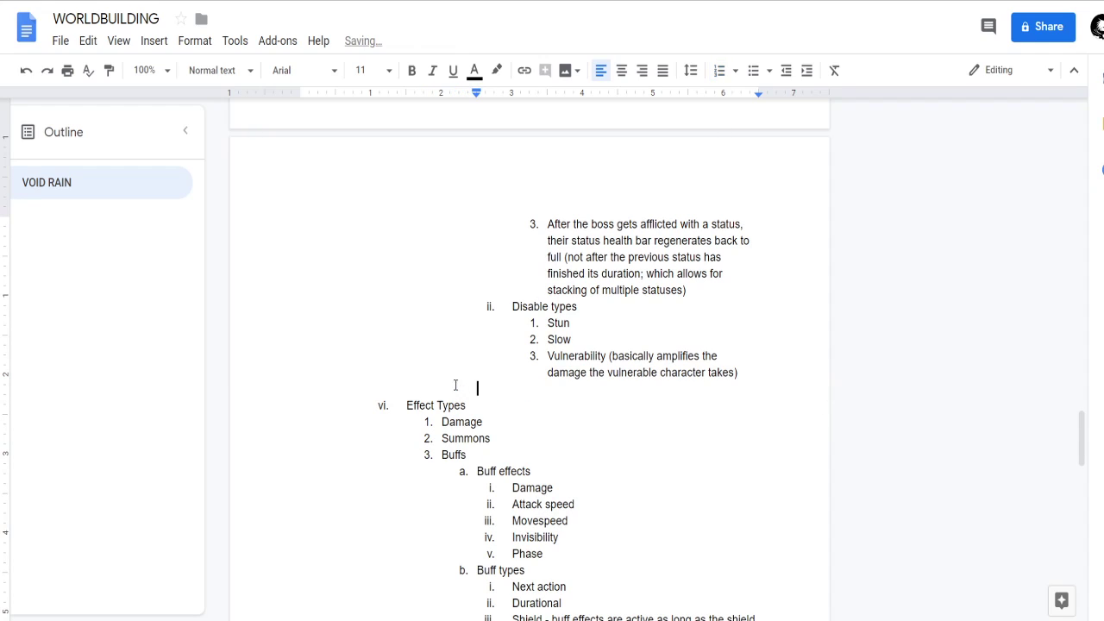
{"action": "key", "text": "BackSpace"}
Cut the whole Status damage block, from its heading through the Vulnerability item, out of Damage effects.
{"action": "scroll", "coordinate": [693, 444], "scroll_direction": "up", "scroll_amount": 3}
{"action": "scroll", "coordinate": [671, 436], "scroll_direction": "down", "scroll_amount": 3}
{"action": "scroll", "coordinate": [691, 489], "scroll_direction": "up", "scroll_amount": 1}
{"action": "scroll", "coordinate": [690, 488], "scroll_direction": "up", "scroll_amount": 3}
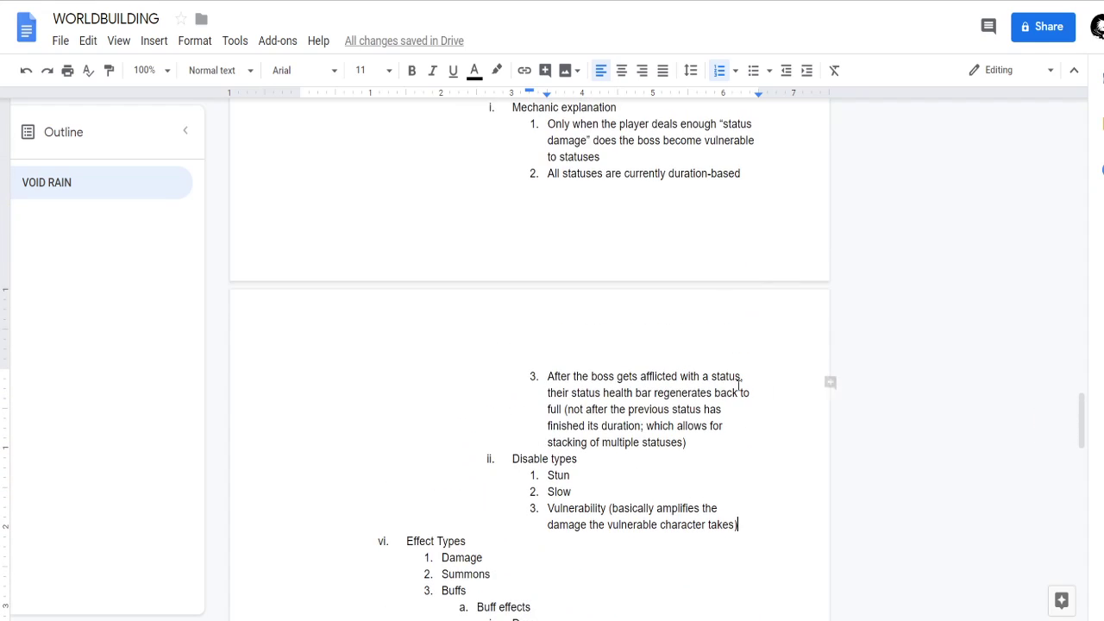
{"action": "scroll", "coordinate": [452, 367], "scroll_direction": "down", "scroll_amount": 4}
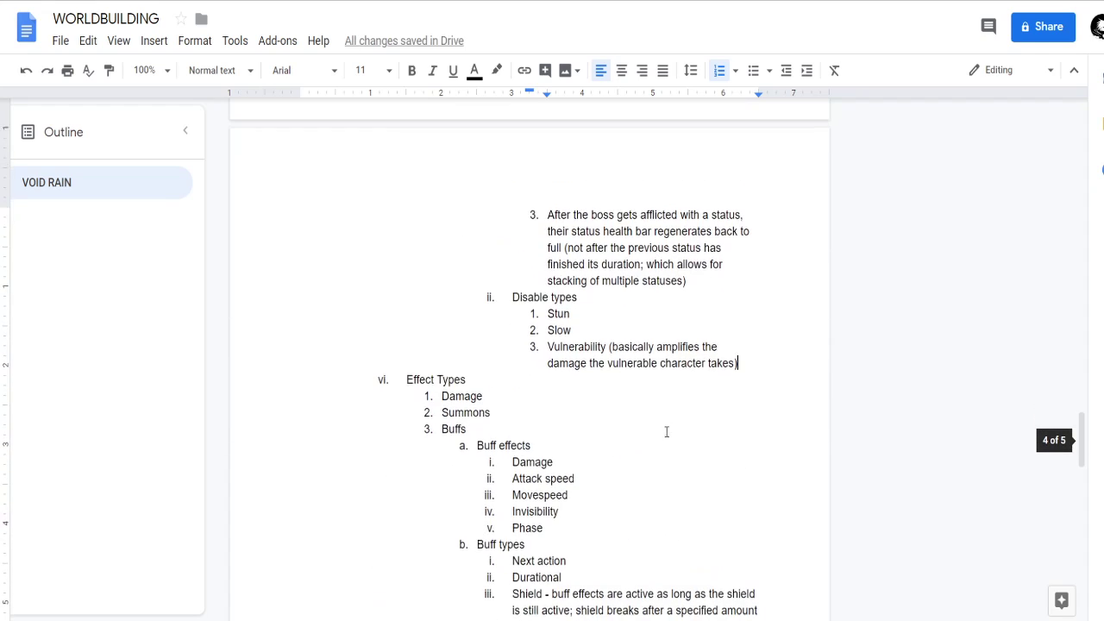
{"action": "scroll", "coordinate": [653, 488], "scroll_direction": "up", "scroll_amount": 3}
{"action": "left_click_drag", "start_coordinate": [739, 607], "coordinate": [476, 180]}
{"action": "key", "text": "ctrl+c"}
{"action": "scroll", "coordinate": [542, 263], "scroll_direction": "down", "scroll_amount": 2}
{"action": "scroll", "coordinate": [557, 250], "scroll_direction": "up", "scroll_amount": 3}
{"action": "scroll", "coordinate": [520, 293], "scroll_direction": "down", "scroll_amount": 4}
{"action": "scroll", "coordinate": [557, 335], "scroll_direction": "up", "scroll_amount": 1}
{"action": "scroll", "coordinate": [557, 334], "scroll_direction": "up", "scroll_amount": 2}
{"action": "key", "text": "BackSpace"}
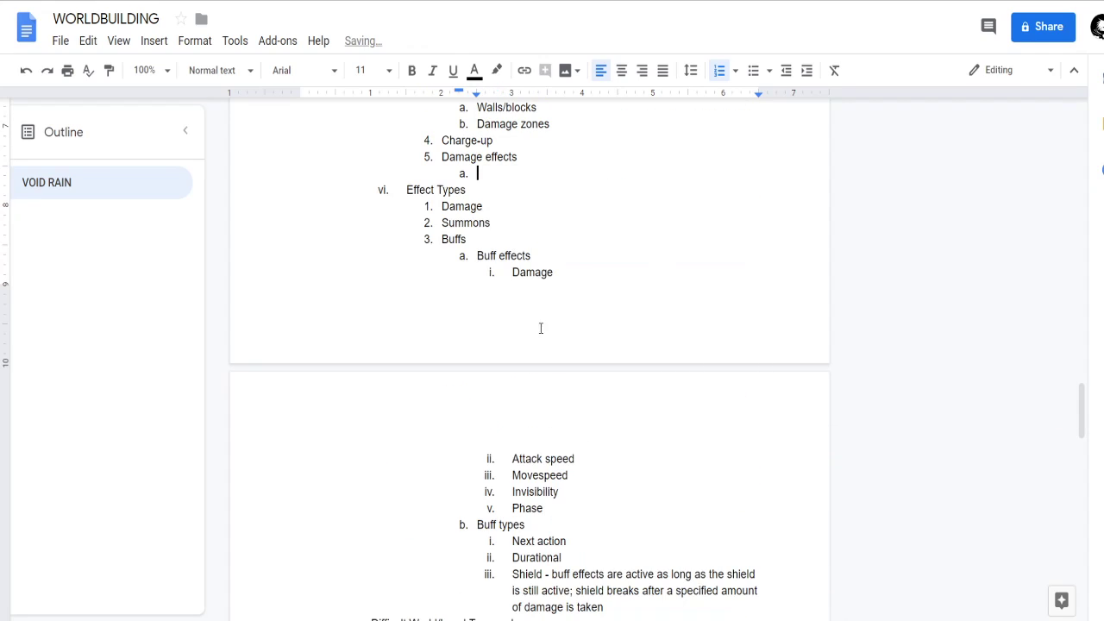
{"action": "scroll", "coordinate": [518, 346], "scroll_direction": "down", "scroll_amount": 3}
{"action": "scroll", "coordinate": [415, 408], "scroll_direction": "up", "scroll_amount": 4}
{"action": "left_click", "coordinate": [442, 289]}
{"action": "key", "text": "Return"}
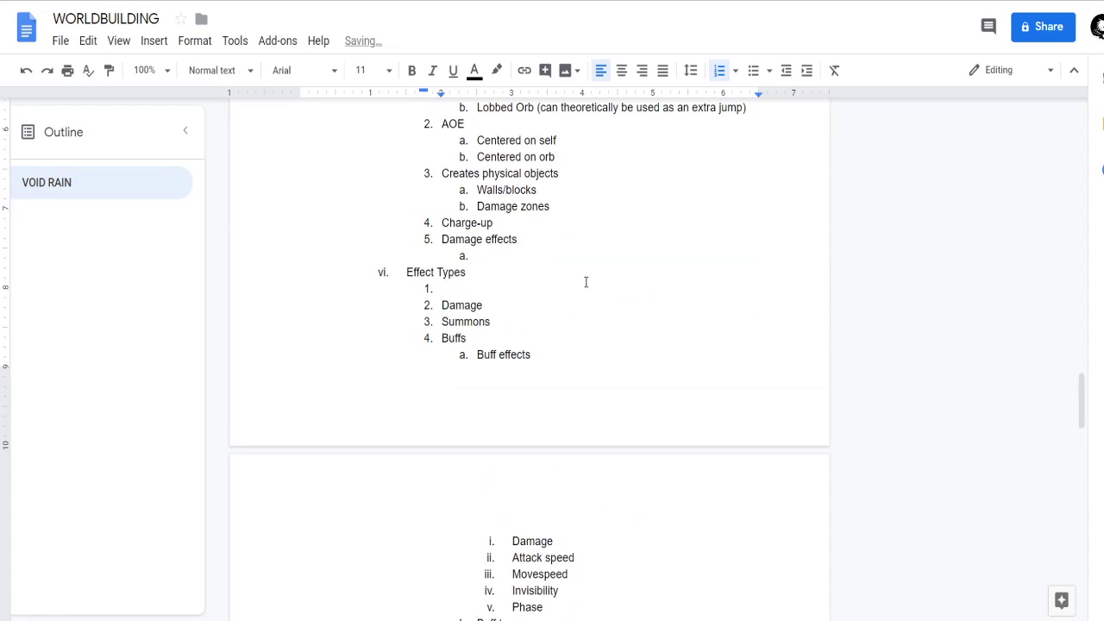
{"action": "key", "text": "ctrl+z"}
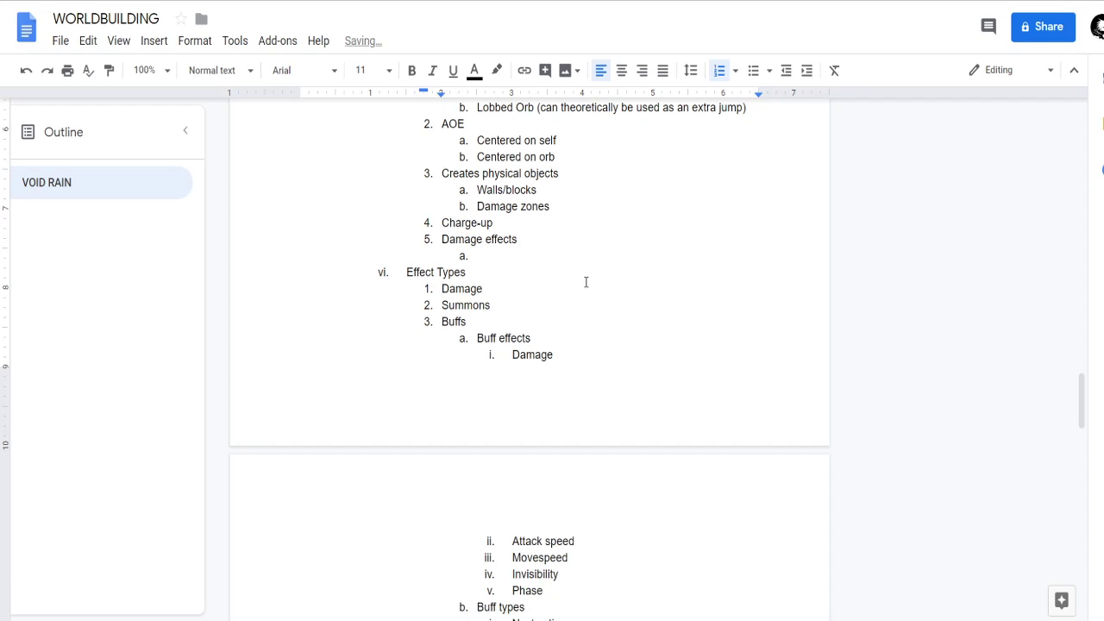
Insert a new first item under Effect Types, above Damage, and paste the cut Status damage block there.
{"action": "key", "text": "Down"}
{"action": "key", "text": "Down"}
{"action": "scroll", "coordinate": [591, 310], "scroll_direction": "down", "scroll_amount": 4}
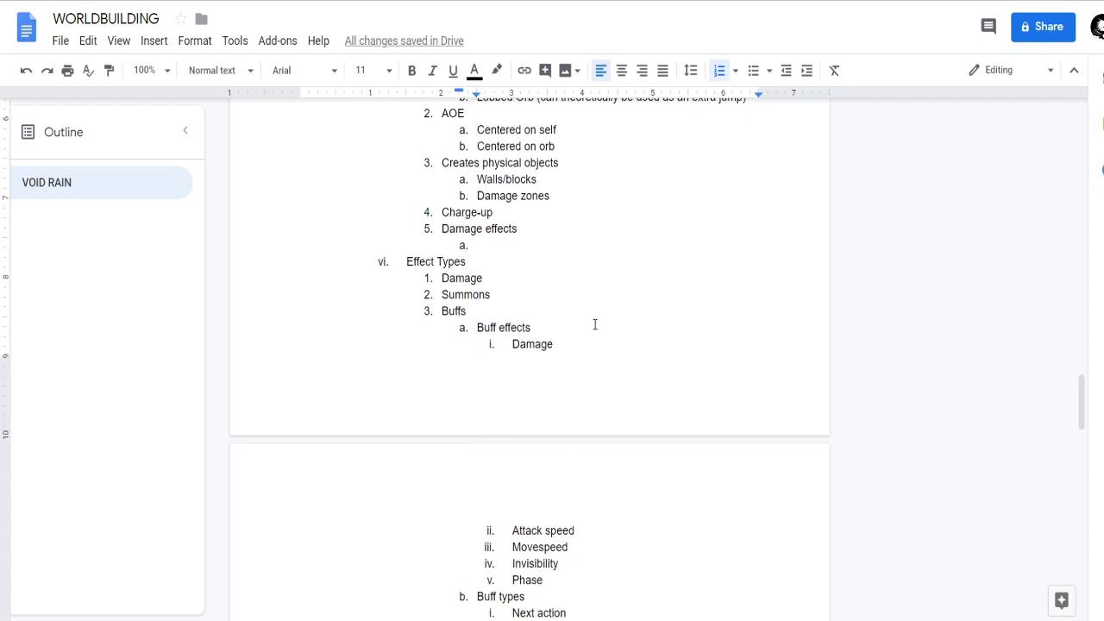
{"action": "scroll", "coordinate": [552, 345], "scroll_direction": "up", "scroll_amount": 4}
{"action": "scroll", "coordinate": [526, 345], "scroll_direction": "down", "scroll_amount": 3}
{"action": "scroll", "coordinate": [506, 308], "scroll_direction": "up", "scroll_amount": 1}
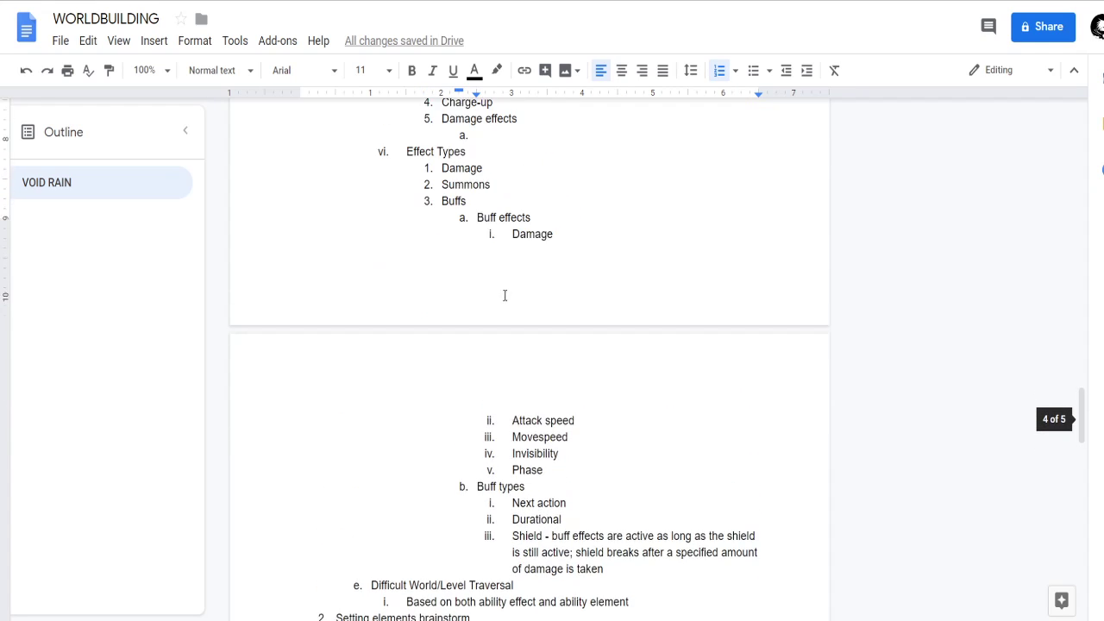
{"action": "left_click", "coordinate": [488, 212]}
{"action": "key", "text": "Home"}
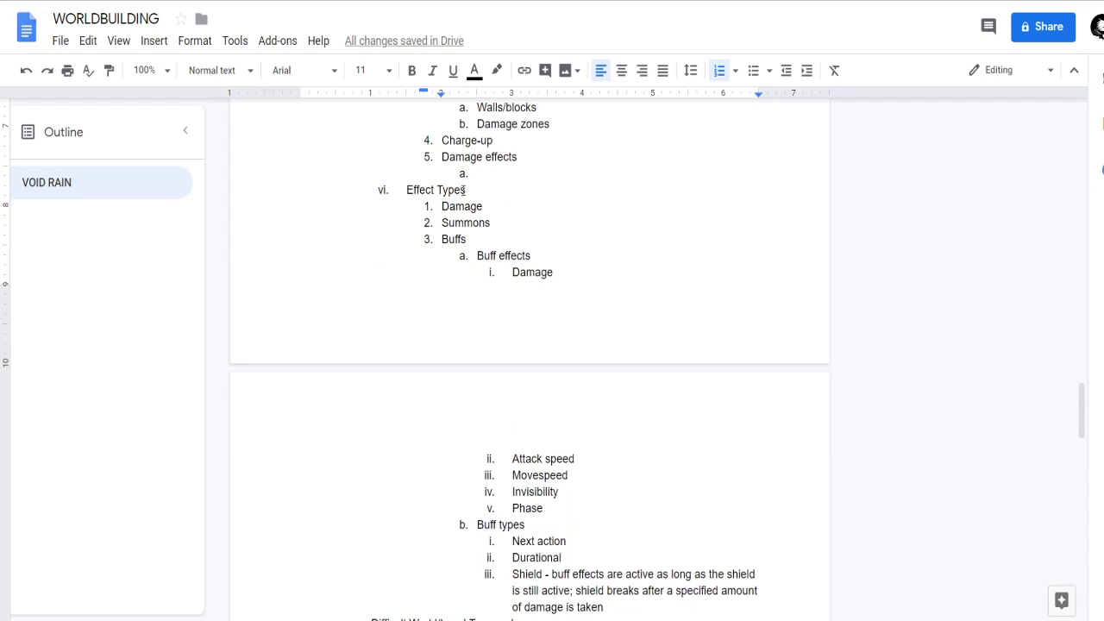
{"action": "key", "text": "Return"}
{"action": "key", "text": "Up"}
{"action": "key", "text": "ctrl+v"}
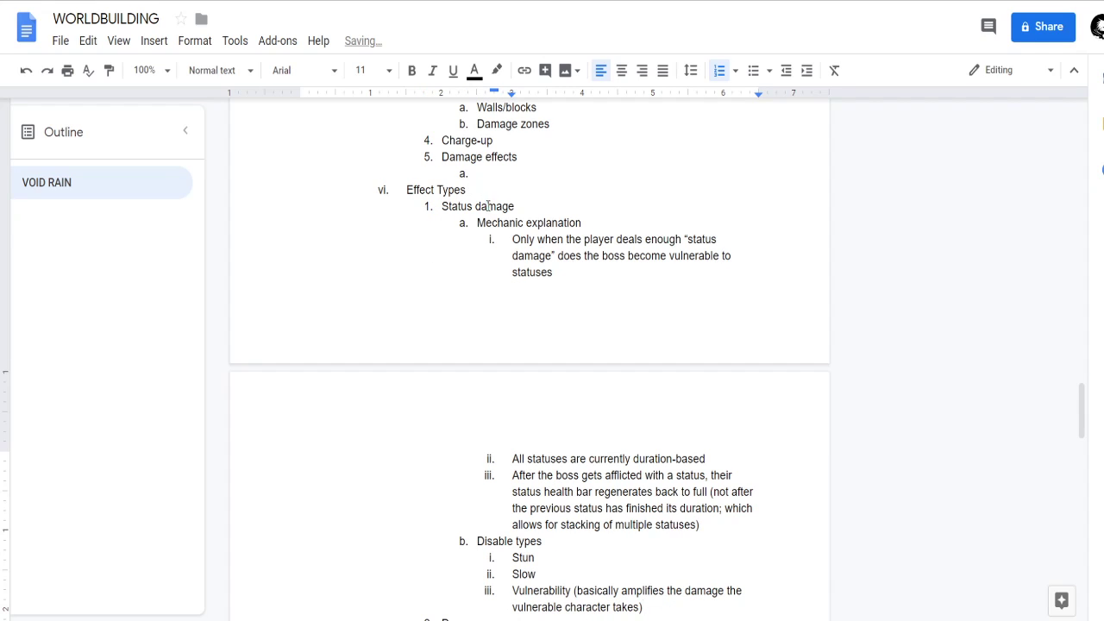
Rename the Damage item directly under Effect Types to Elemental Damage.
{"action": "scroll", "coordinate": [512, 382], "scroll_direction": "down", "scroll_amount": 2}
{"action": "left_click", "coordinate": [443, 460]}
{"action": "type", "text": "Element"}
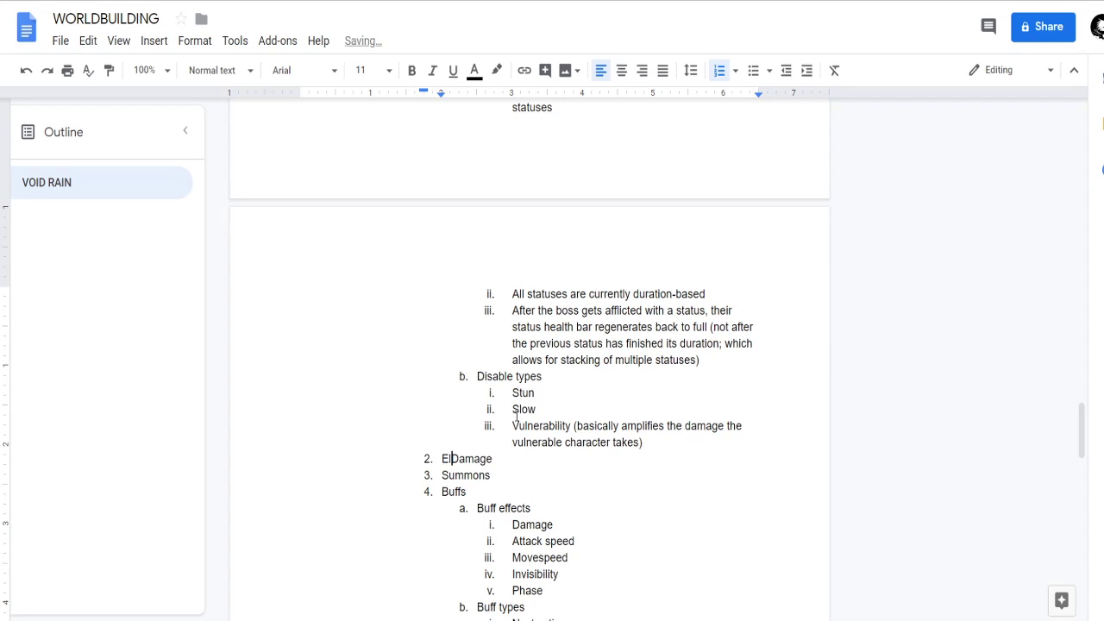
{"action": "type", "text": "al"}
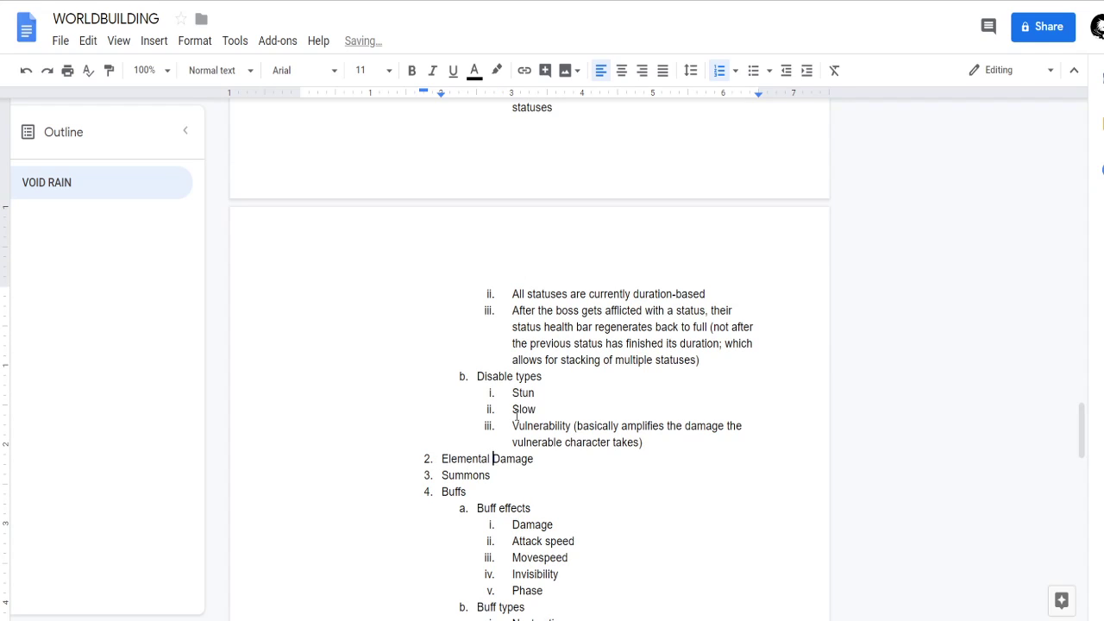
Rename the Disable types heading under Status damage to Status types.
{"action": "scroll", "coordinate": [538, 395], "scroll_direction": "up", "scroll_amount": 2}
{"action": "scroll", "coordinate": [483, 459], "scroll_direction": "down", "scroll_amount": 1}
{"action": "double_click", "coordinate": [507, 464]}
{"action": "type", "text": "tus t"}
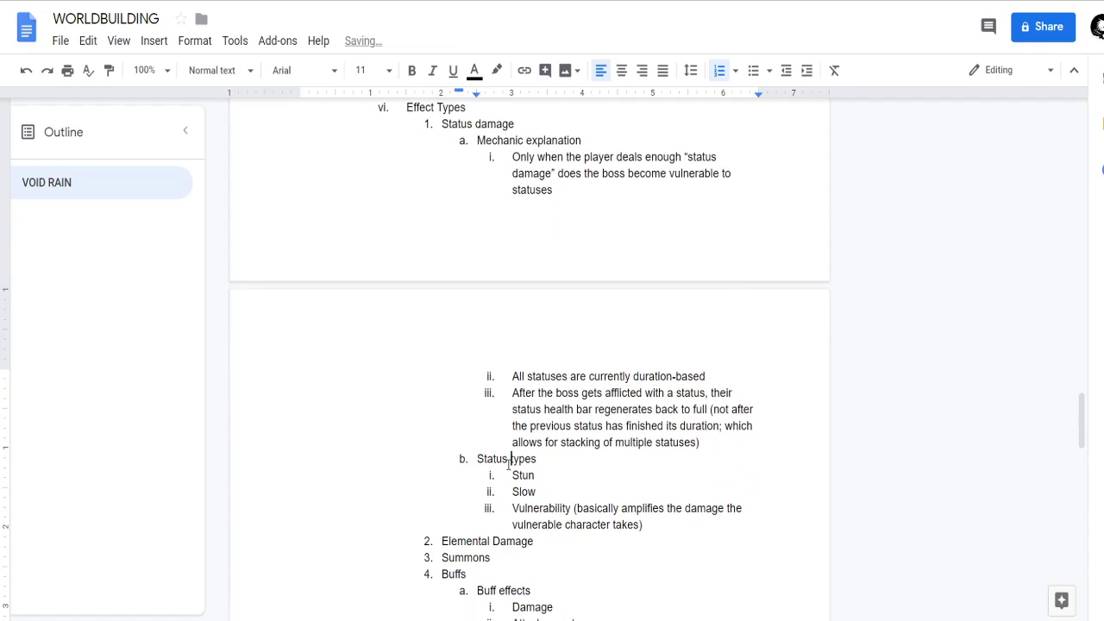
Remove the Damage effects item and its empty sub-item from the end of Delivery types.
{"action": "scroll", "coordinate": [510, 464], "scroll_direction": "up", "scroll_amount": 4}
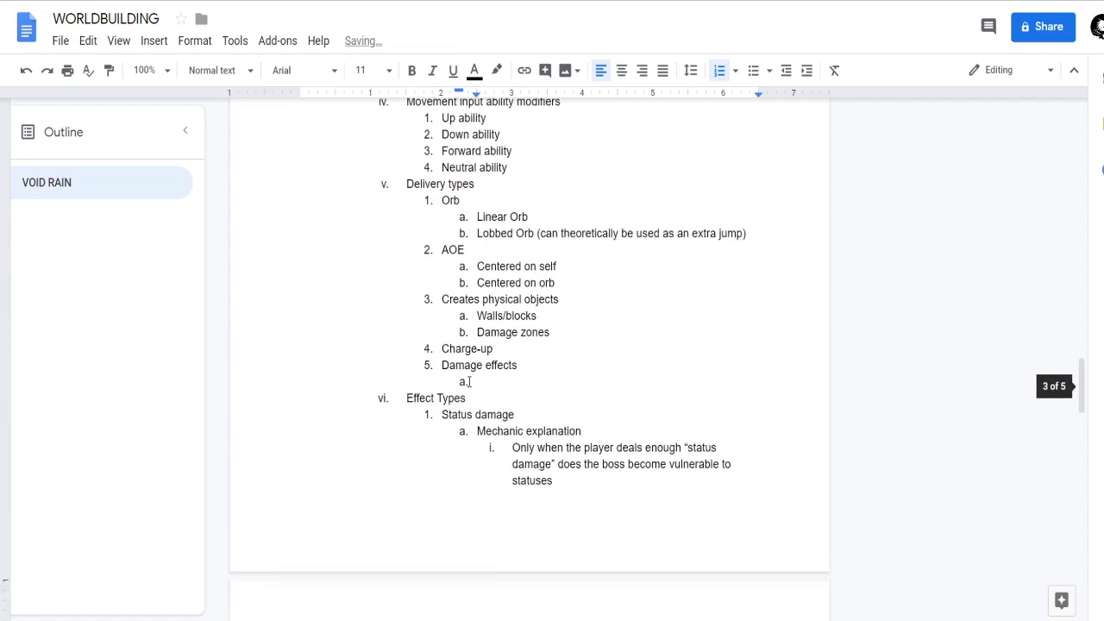
{"action": "scroll", "coordinate": [517, 440], "scroll_direction": "up", "scroll_amount": 1}
{"action": "left_click", "coordinate": [516, 504]}
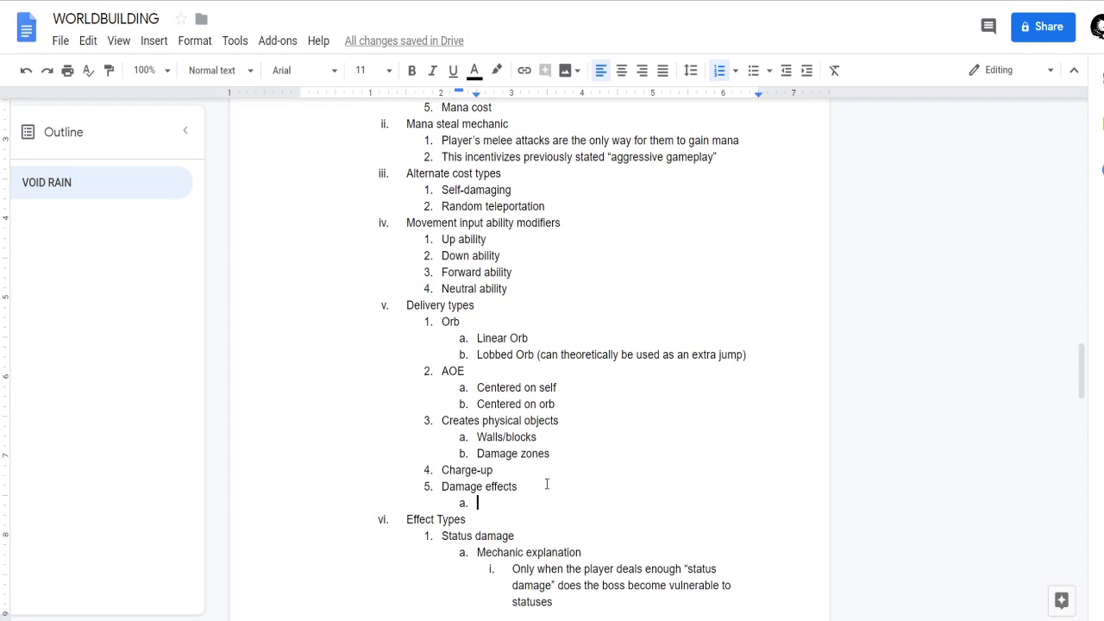
{"action": "key", "text": "BackSpace"}
{"action": "key", "text": "BackSpace"}
{"action": "key", "text": "BackSpace"}
{"action": "key", "text": "BackSpace"}
{"action": "key", "text": "BackSpace"}
{"action": "key", "text": "BackSpace"}
{"action": "key", "text": "BackSpace"}
{"action": "key", "text": "BackSpace"}
{"action": "key", "text": "BackSpace"}
{"action": "key", "text": "BackSpace"}
{"action": "key", "text": "BackSpace"}
{"action": "key", "text": "BackSpace"}
{"action": "key", "text": "BackSpace"}
{"action": "key", "text": "BackSpace"}
{"action": "key", "text": "BackSpace"}
{"action": "key", "text": "BackSpace"}
{"action": "key", "text": "BackSpace"}
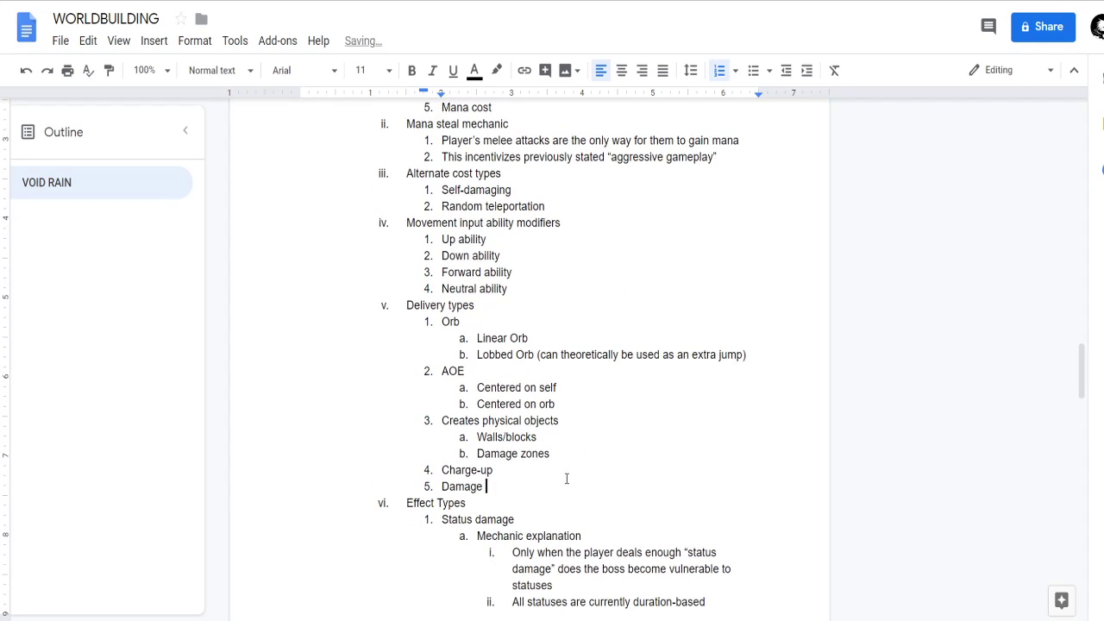
{"action": "key", "text": "BackSpace"}
{"action": "key", "text": "BackSpace"}
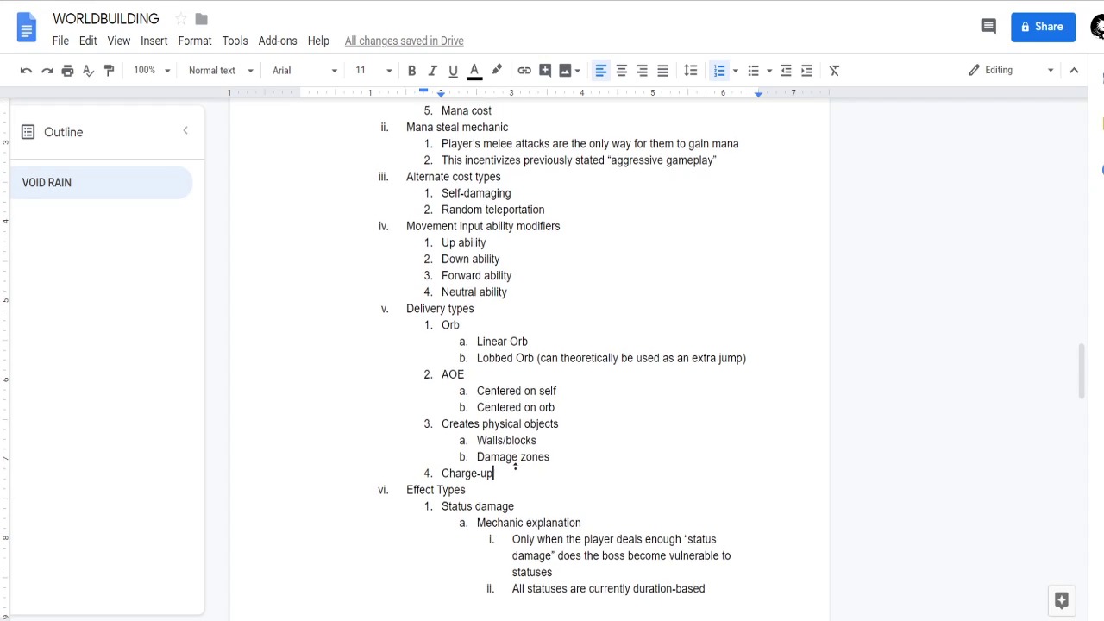
Move the Charge-up item from the end of Delivery types to directly below Self-damaging under Alternate cost types.
{"action": "scroll", "coordinate": [512, 482], "scroll_direction": "up", "scroll_amount": 1}
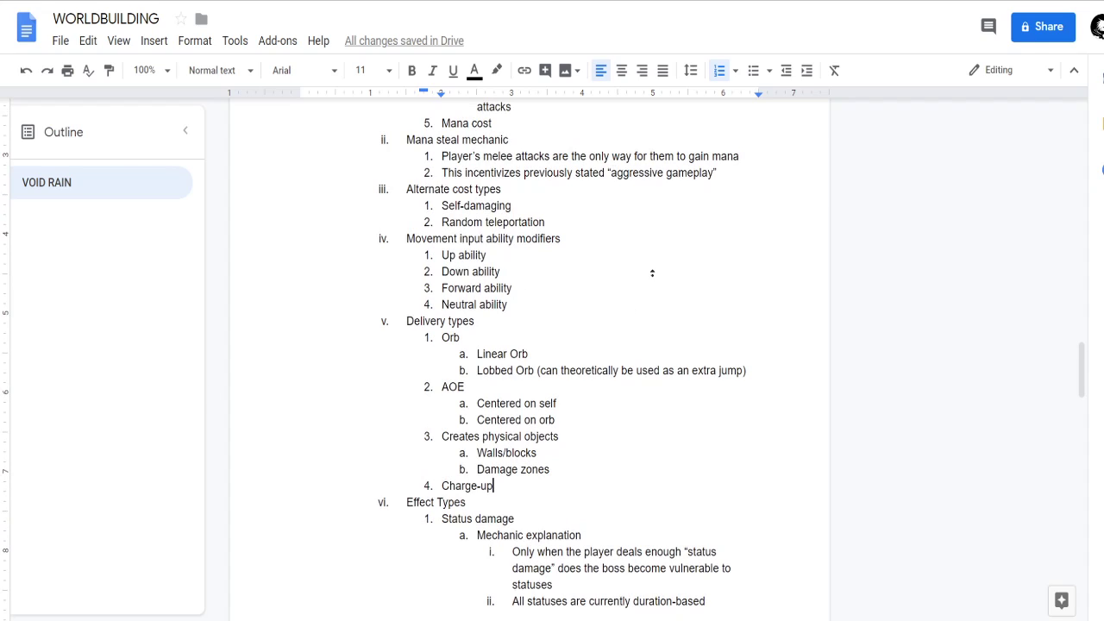
{"action": "scroll", "coordinate": [648, 273], "scroll_direction": "up", "scroll_amount": 2}
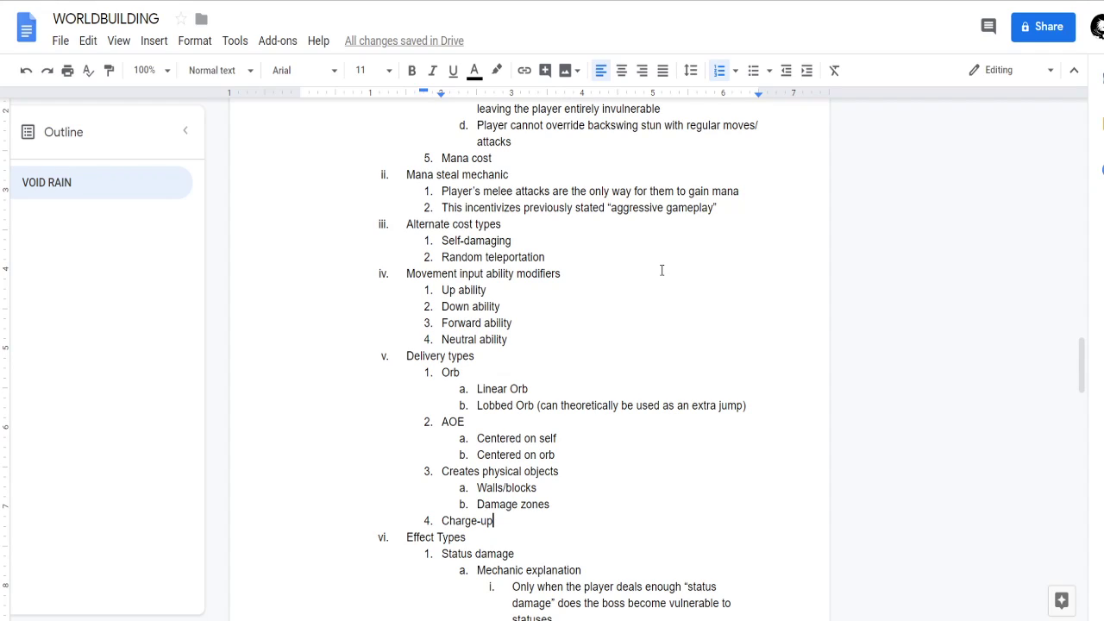
{"action": "left_click_drag", "start_coordinate": [500, 522], "coordinate": [442, 522]}
{"action": "key", "text": "ctrl+c"}
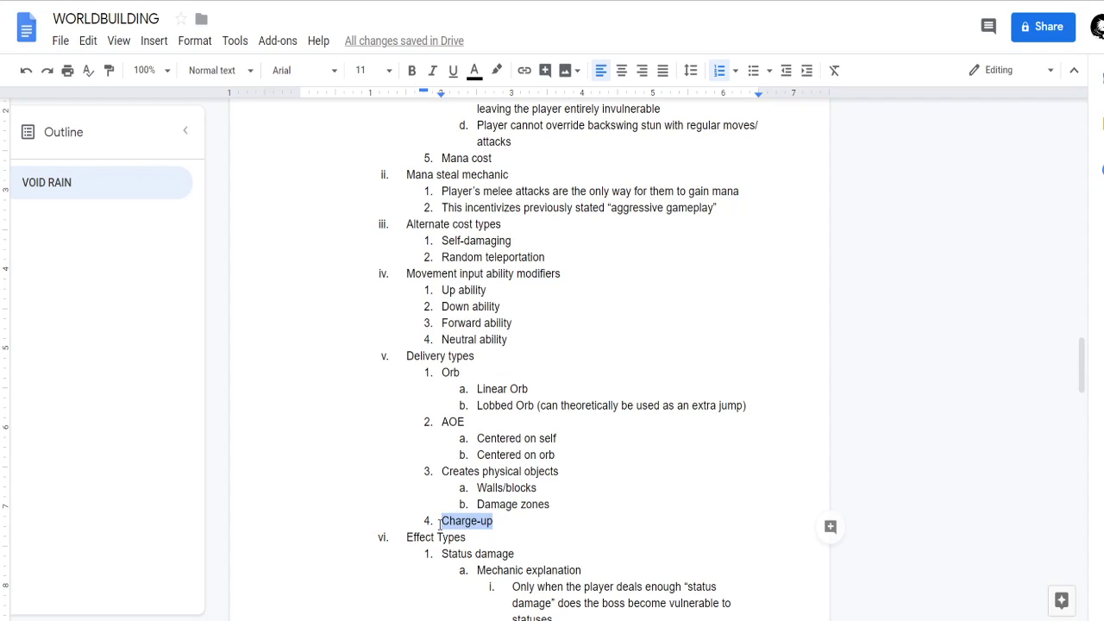
{"action": "key", "text": "BackSpace"}
{"action": "key", "text": "BackSpace"}
{"action": "key", "text": "BackSpace"}
{"action": "key", "text": "BackSpace"}
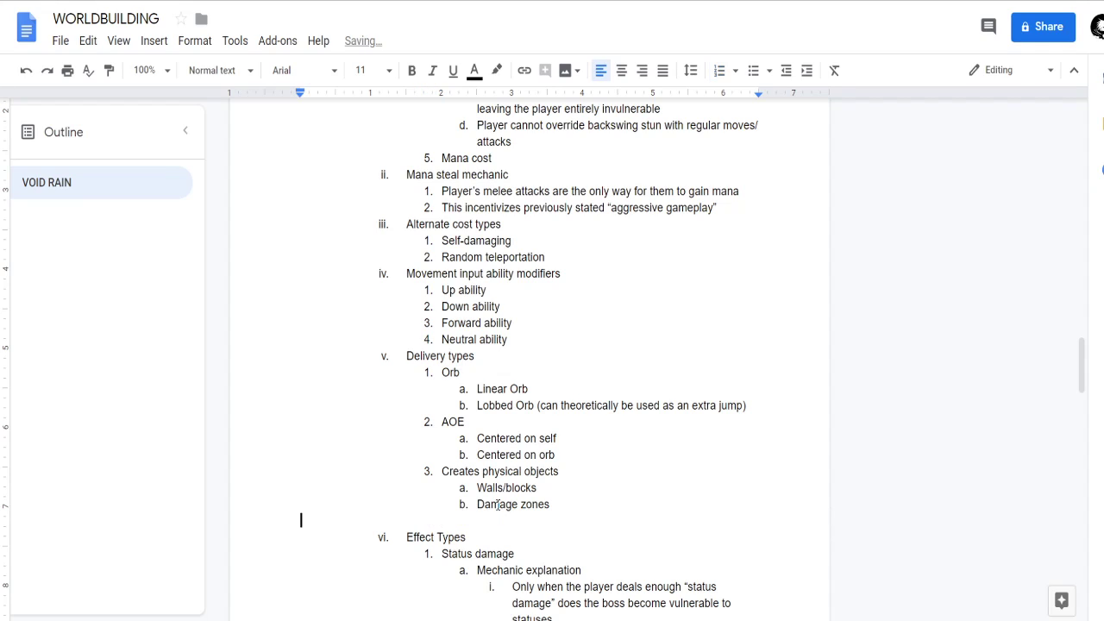
{"action": "left_click", "coordinate": [553, 240]}
{"action": "key", "text": "Return"}
{"action": "key", "text": "ctrl+v"}
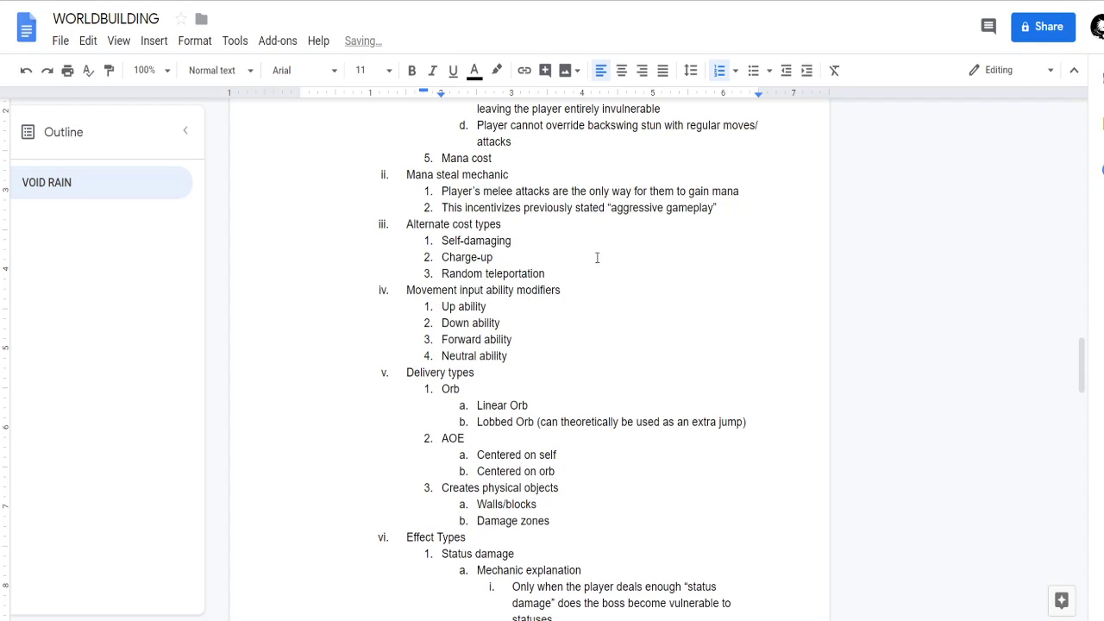
{"action": "left_click", "coordinate": [582, 278]}
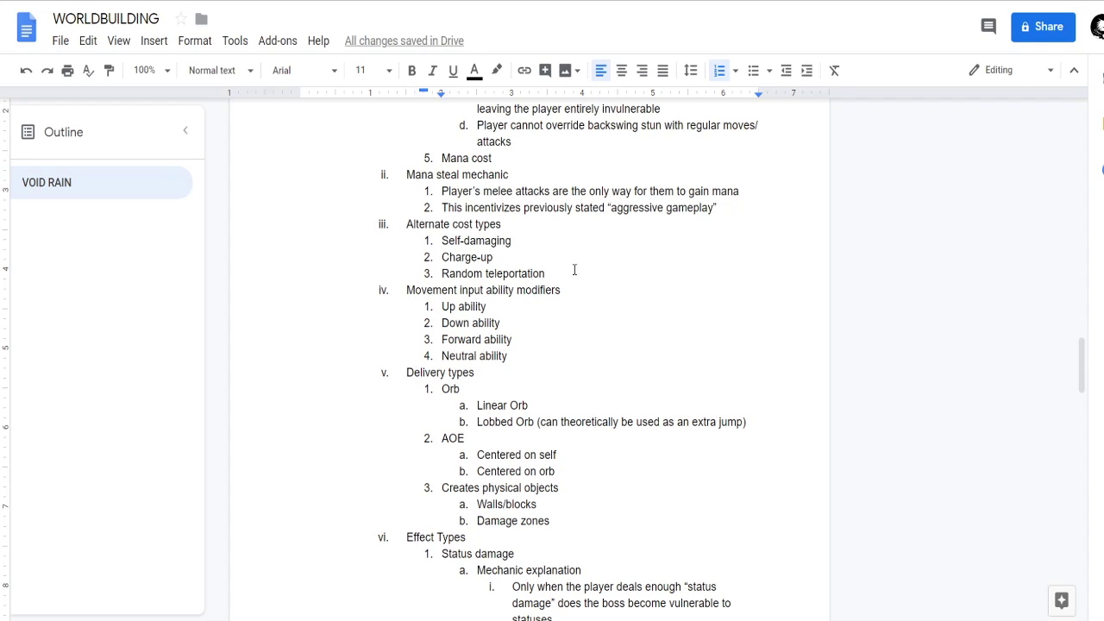
Cut the Creates physical objects item with its two sub-items from Delivery types and remove the leftover empty item.
{"action": "scroll", "coordinate": [573, 276], "scroll_direction": "down", "scroll_amount": 3}
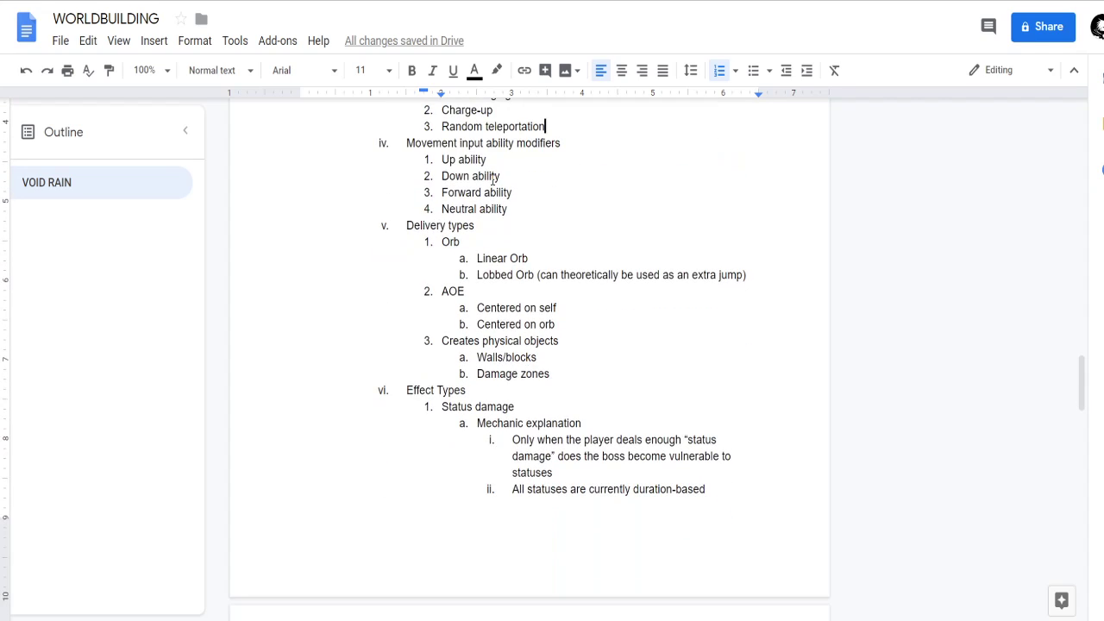
{"action": "scroll", "coordinate": [594, 384], "scroll_direction": "down", "scroll_amount": 1}
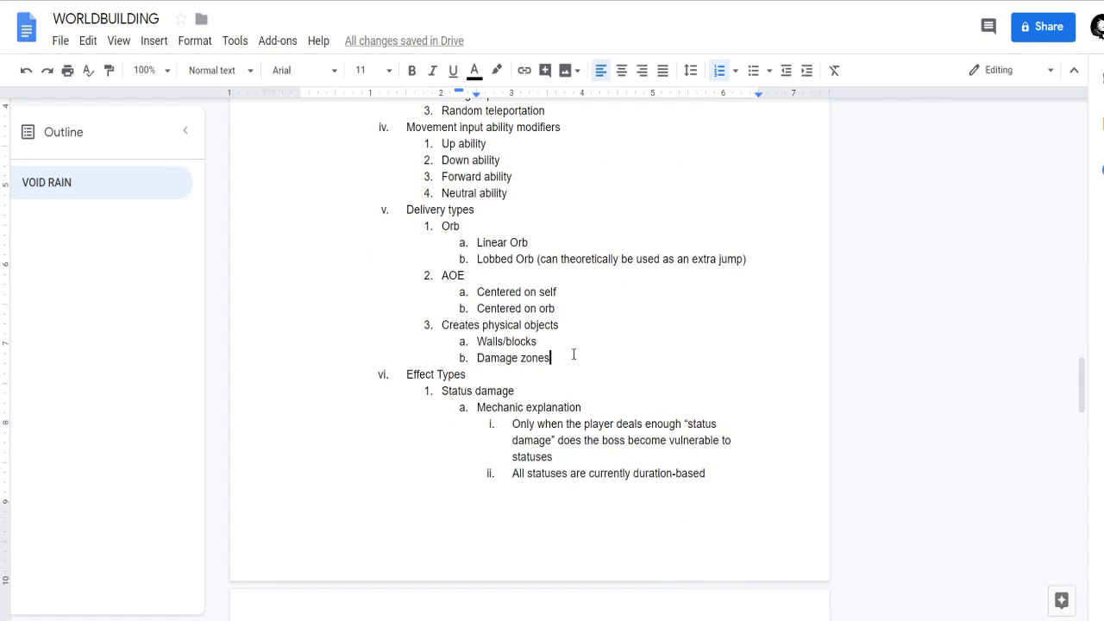
{"action": "scroll", "coordinate": [575, 349], "scroll_direction": "down", "scroll_amount": 6}
{"action": "scroll", "coordinate": [586, 363], "scroll_direction": "up", "scroll_amount": 2}
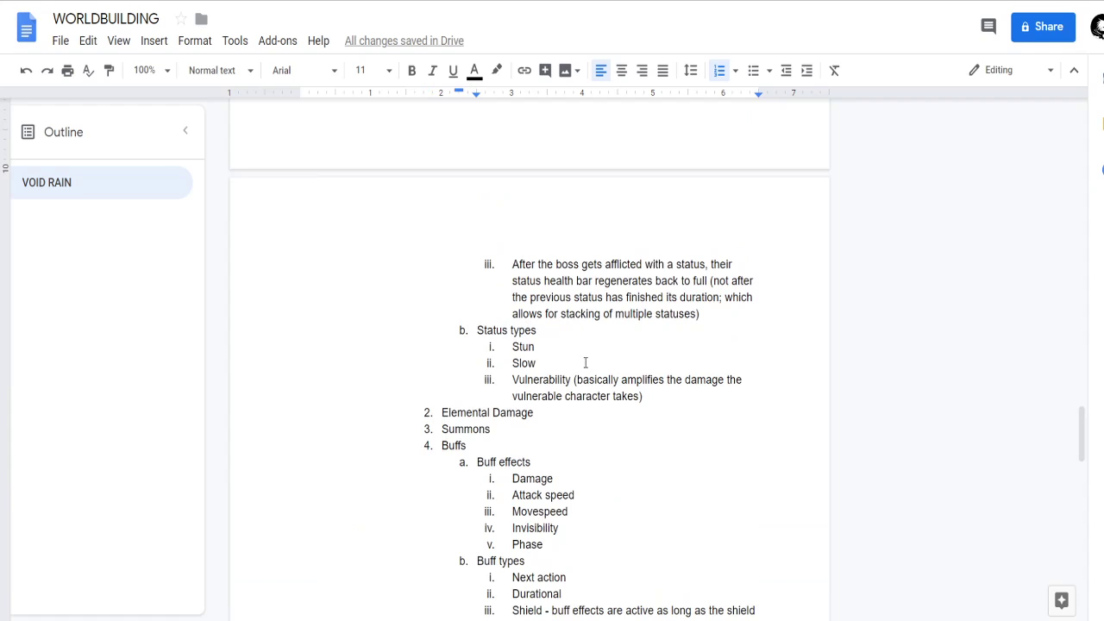
{"action": "scroll", "coordinate": [585, 362], "scroll_direction": "up", "scroll_amount": 4}
{"action": "scroll", "coordinate": [579, 356], "scroll_direction": "up", "scroll_amount": 1}
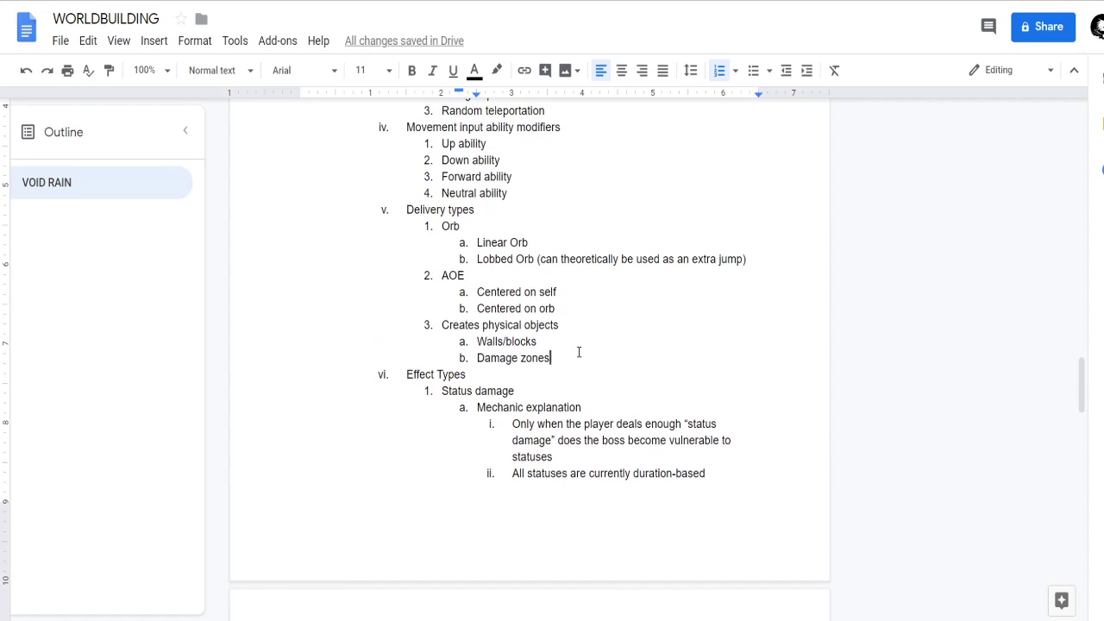
{"action": "left_click_drag", "start_coordinate": [559, 360], "coordinate": [429, 325]}
{"action": "key", "text": "ctrl+c"}
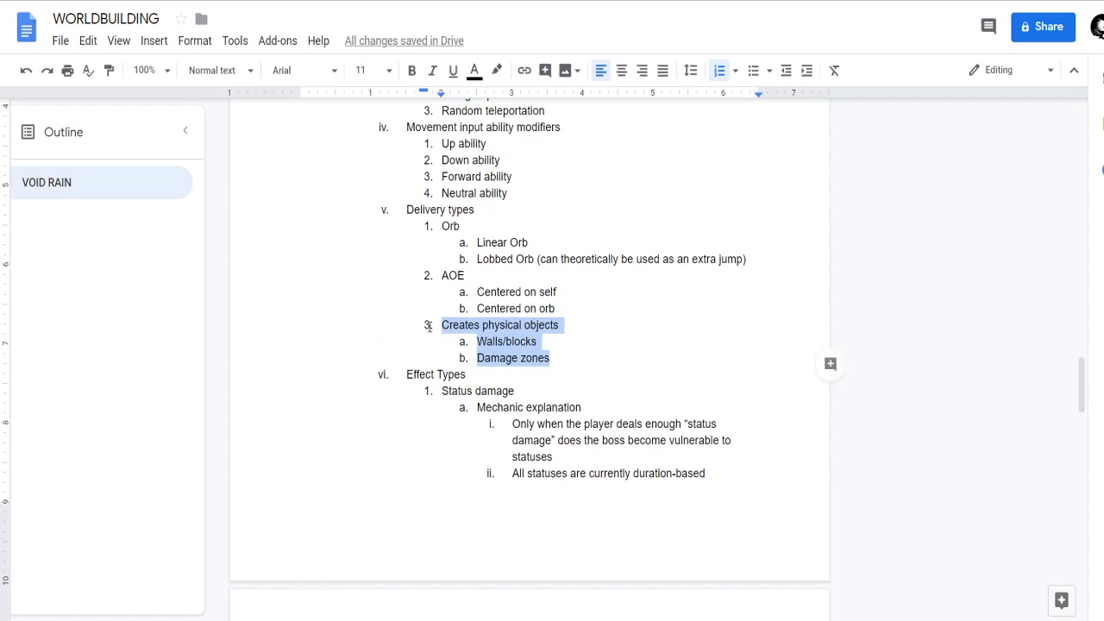
{"action": "key", "text": "BackSpace"}
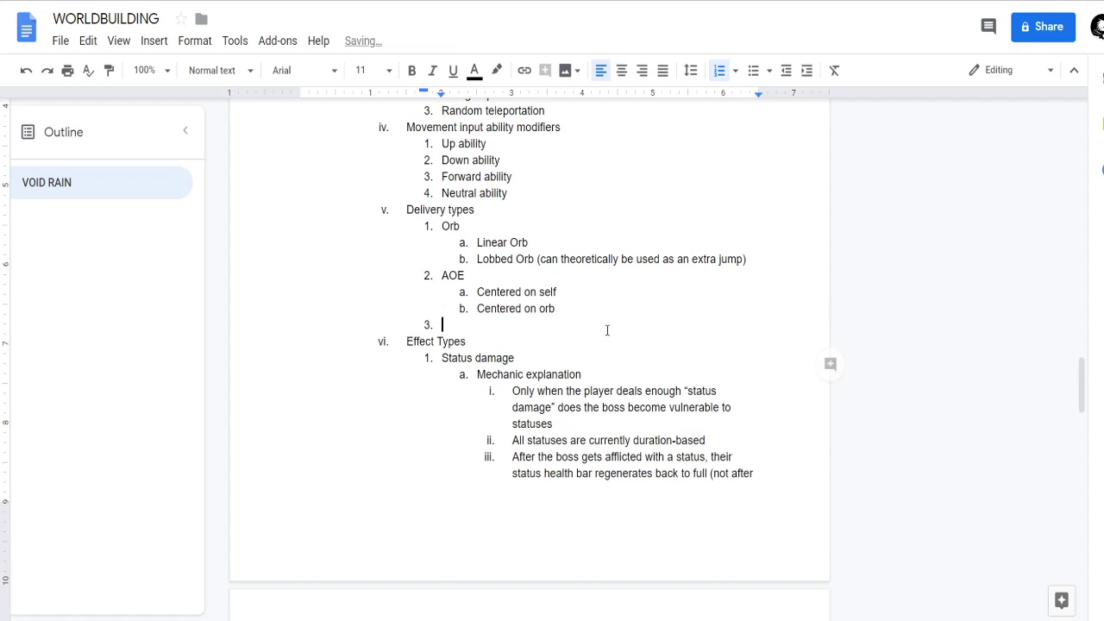
{"action": "key", "text": "BackSpace"}
{"action": "key", "text": "BackSpace"}
{"action": "key", "text": "BackSpace"}
Paste the cut Creates physical objects block as the first sub-item of Summons and add an empty second sub-item.
{"action": "scroll", "coordinate": [607, 330], "scroll_direction": "down", "scroll_amount": 6}
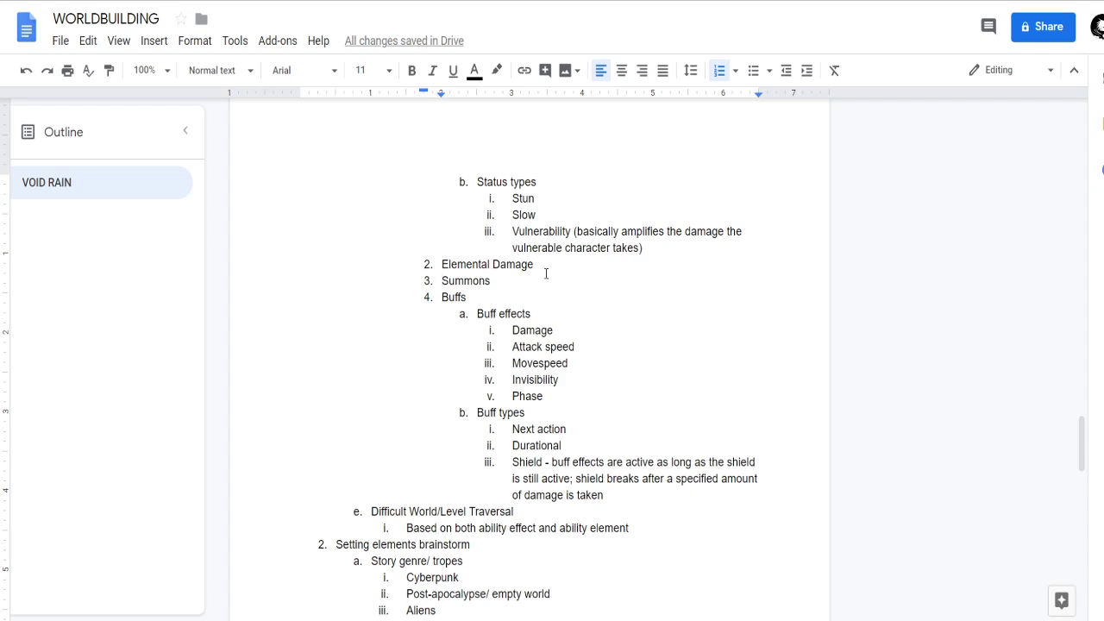
{"action": "key", "text": "Return"}
{"action": "key", "text": "Tab"}
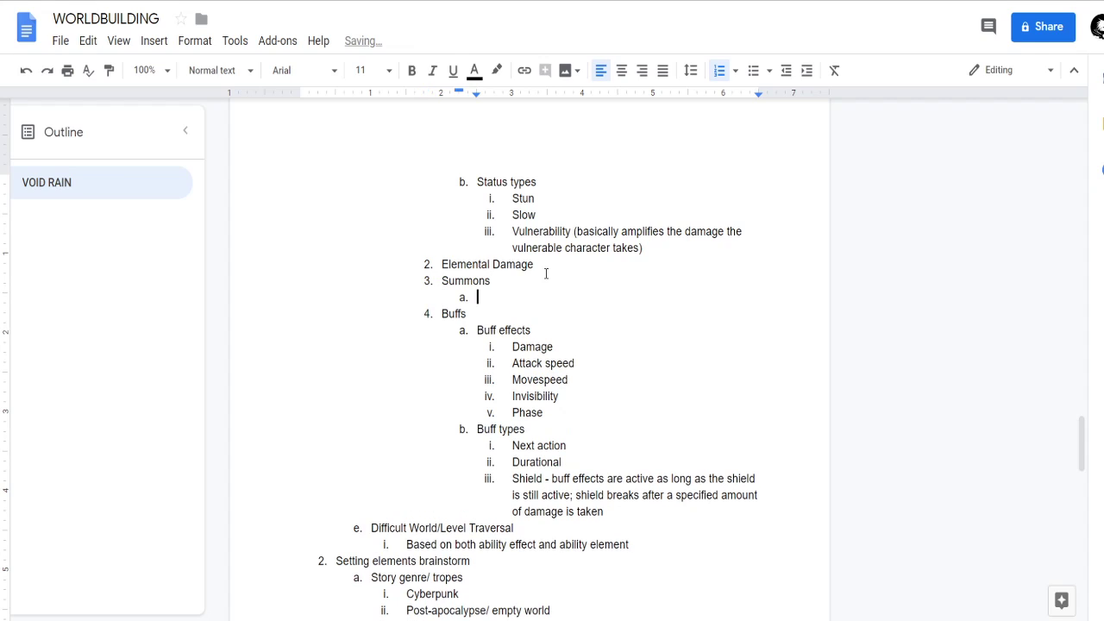
{"action": "key", "text": "ctrl+v"}
{"action": "key", "text": "Return"}
{"action": "key", "text": "shift+Tab"}
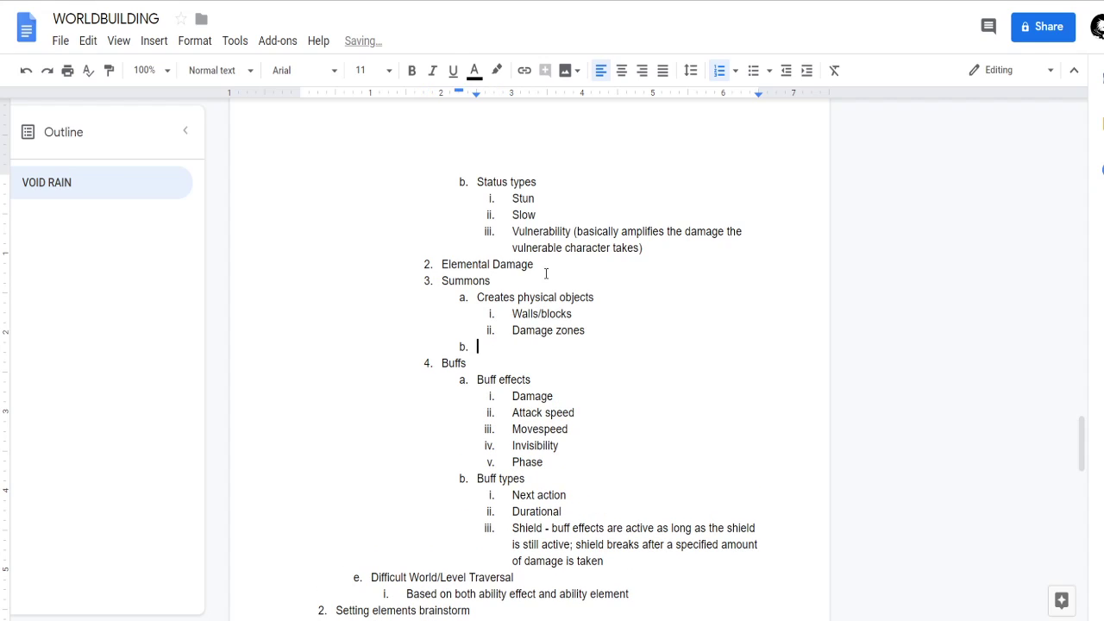
Shorten the first sub-item under Summons to Physical objects.
{"action": "key", "text": "Up"}
{"action": "key", "text": "Up"}
{"action": "key", "text": "Up"}
{"action": "key", "text": "ctrl+shift+Right"}
{"action": "key", "text": "Delete"}
{"action": "key", "text": "Delete"}
{"action": "type", "text": "P"}
Enter Familiars in the empty second sub-item under Summons.
{"action": "key", "text": "Down"}
{"action": "key", "text": "Down"}
{"action": "key", "text": "Down"}
{"action": "type", "text": "fam"}
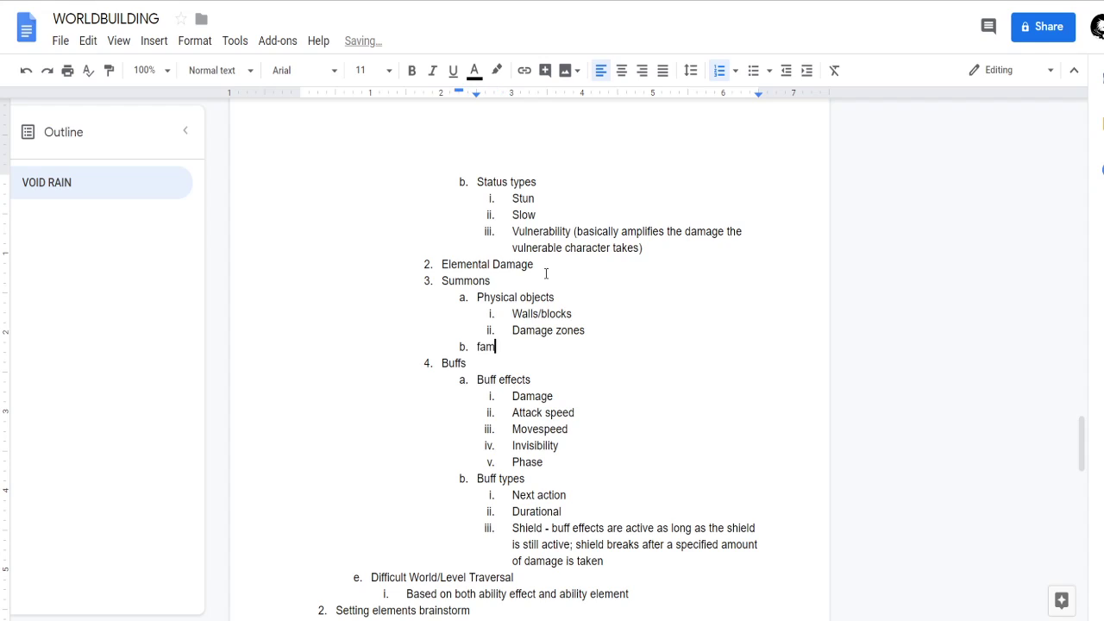
{"action": "type", "text": "iliars"}
{"action": "key", "text": "BackSpace"}
Add Laser as the third item of Delivery types, after AOE.
{"action": "scroll", "coordinate": [576, 323], "scroll_direction": "up", "scroll_amount": 7}
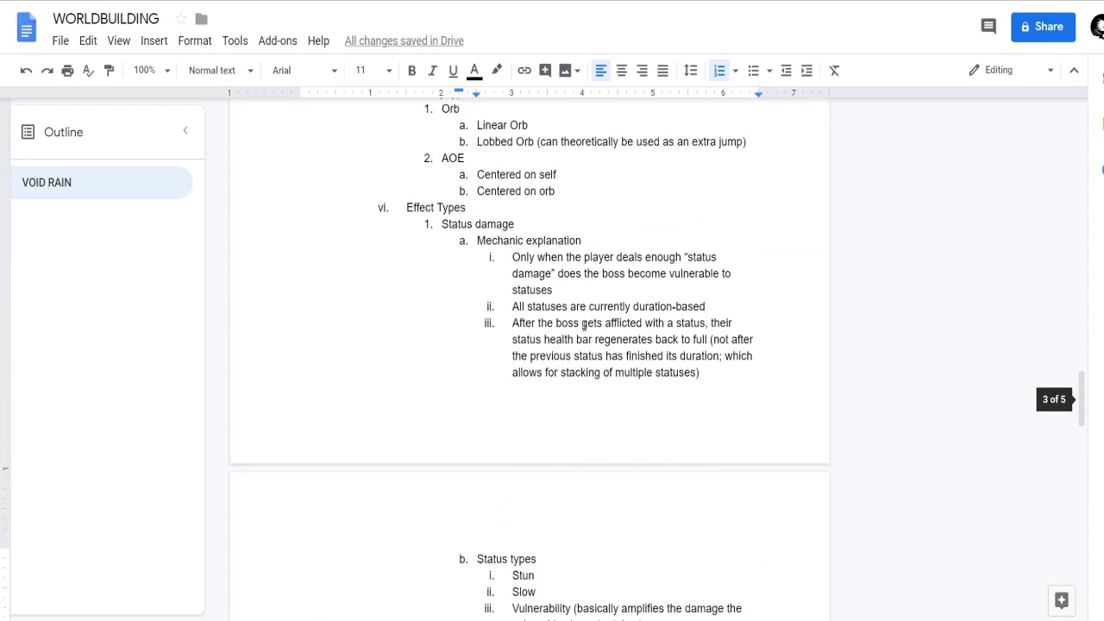
{"action": "scroll", "coordinate": [473, 308], "scroll_direction": "down", "scroll_amount": 1}
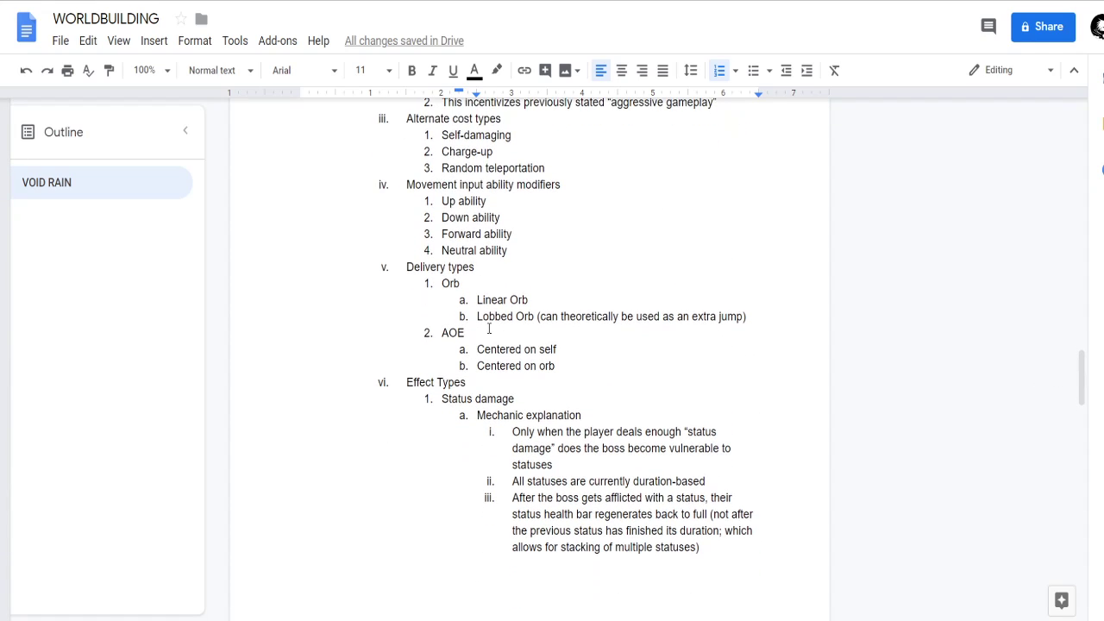
{"action": "left_click", "coordinate": [488, 329]}
{"action": "left_click", "coordinate": [520, 284]}
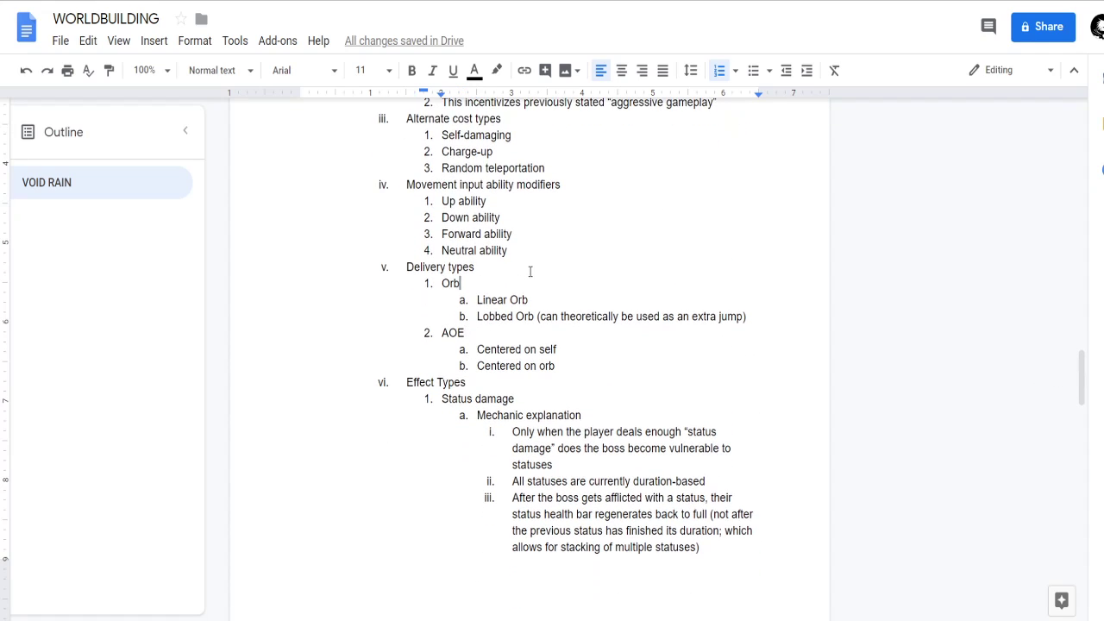
{"action": "left_click", "coordinate": [665, 365]}
{"action": "key", "text": "Return"}
{"action": "type", "text": "Laser"}
{"action": "key", "text": "BackSpace"}
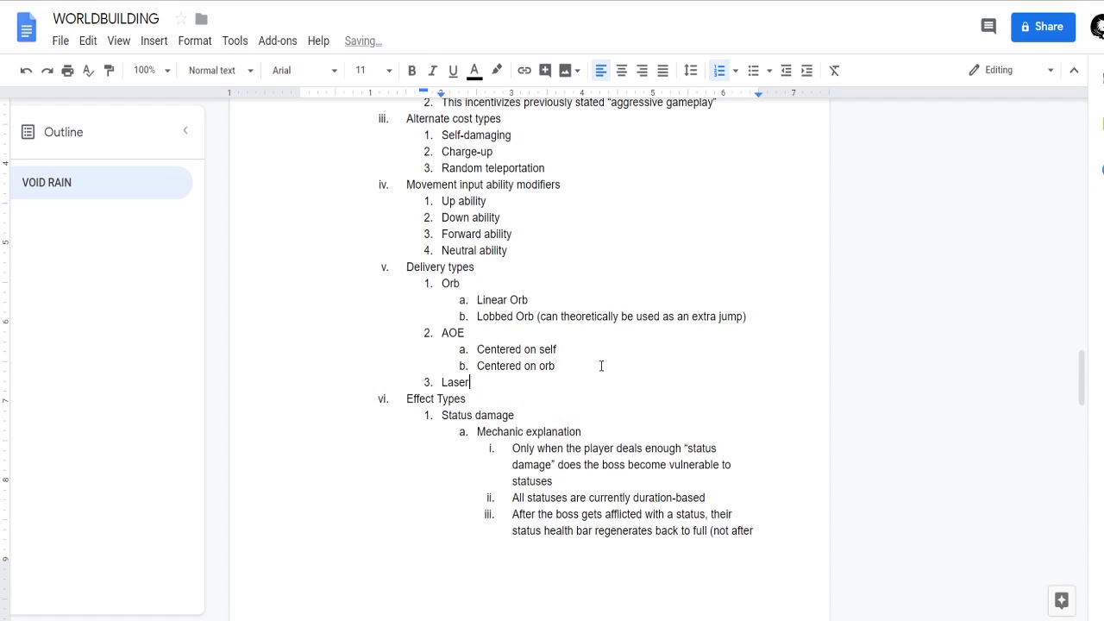
Add a Strike item after Laser in Delivery types and give it the sub-item Melee.
{"action": "left_click", "coordinate": [479, 285]}
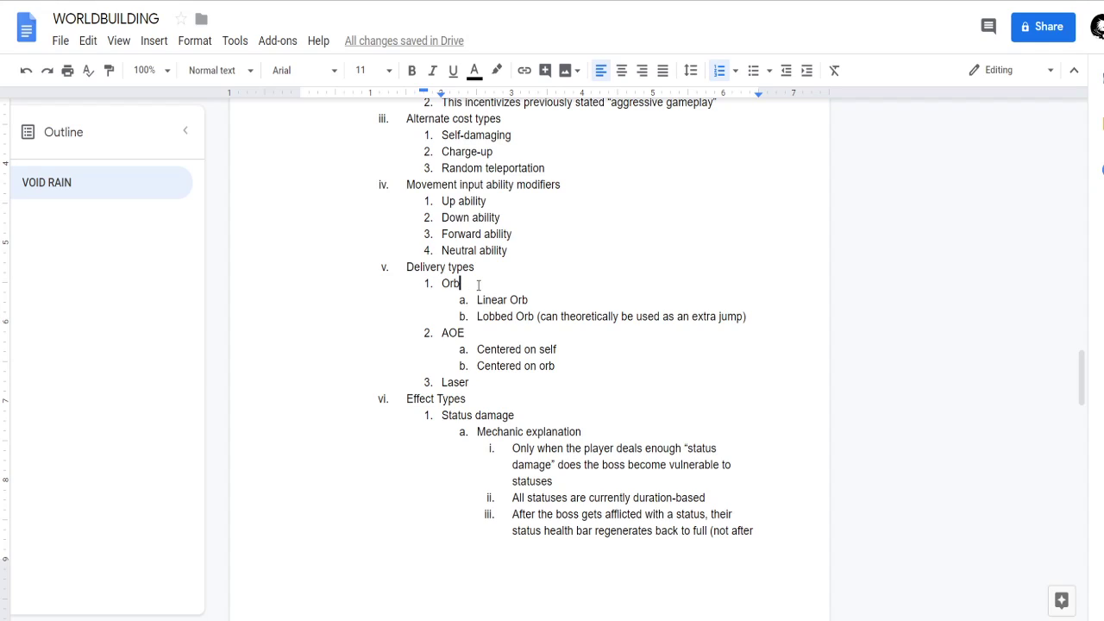
{"action": "left_click", "coordinate": [484, 336]}
{"action": "left_click", "coordinate": [485, 379]}
{"action": "key", "text": "Return"}
{"action": "type", "text": "Strike"}
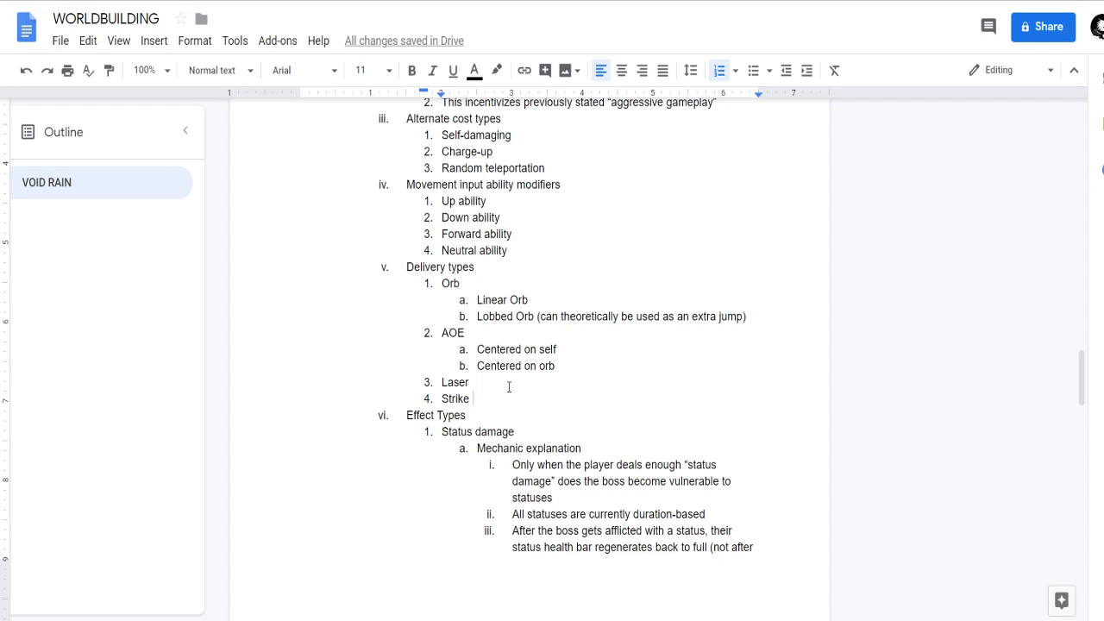
{"action": "key", "text": "Return"}
{"action": "key", "text": "Tab"}
{"action": "type", "text": "Melee"}
Add a Penetrating sub-item under Laser.
{"action": "key", "text": "Up"}
{"action": "key", "text": "Up"}
{"action": "key", "text": "Down"}
{"action": "key", "text": "Return"}
{"action": "key", "text": "Tab"}
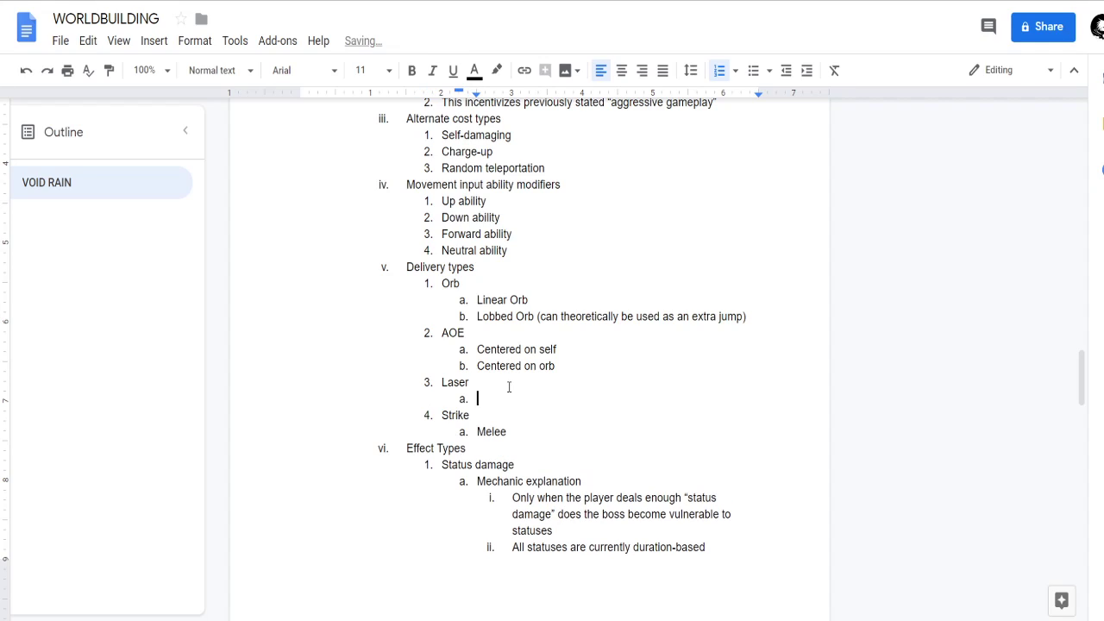
{"action": "type", "text": "penetrating"}
{"action": "key", "text": "Up"}
{"action": "key", "text": "Up"}
{"action": "key", "text": "Up"}
{"action": "left_click", "coordinate": [577, 364]}
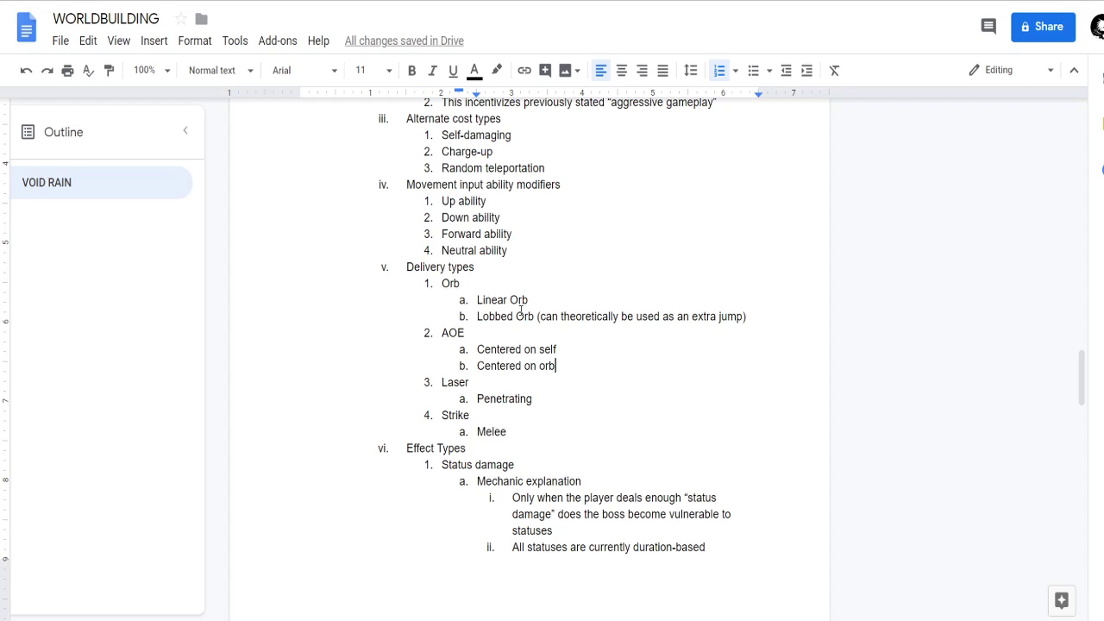
Review the outline from Delivery types through Effect Types to the Setting elements brainstorm.
{"action": "scroll", "coordinate": [522, 362], "scroll_direction": "down", "scroll_amount": 1}
{"action": "scroll", "coordinate": [521, 360], "scroll_direction": "down", "scroll_amount": 5}
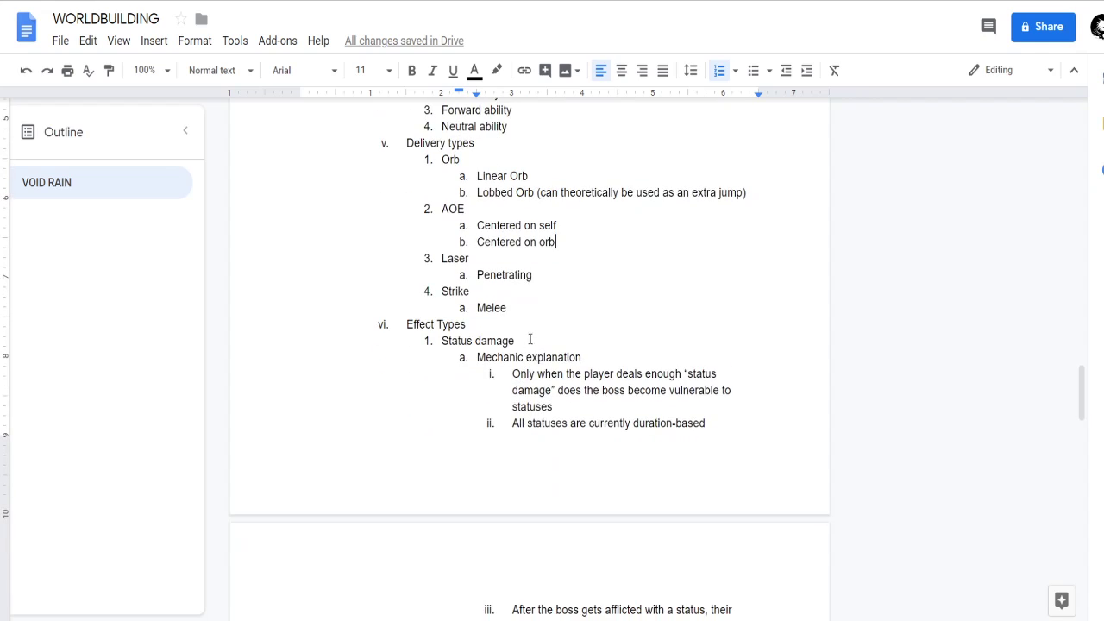
{"action": "scroll", "coordinate": [540, 327], "scroll_direction": "up", "scroll_amount": 1}
{"action": "scroll", "coordinate": [552, 362], "scroll_direction": "down", "scroll_amount": 5}
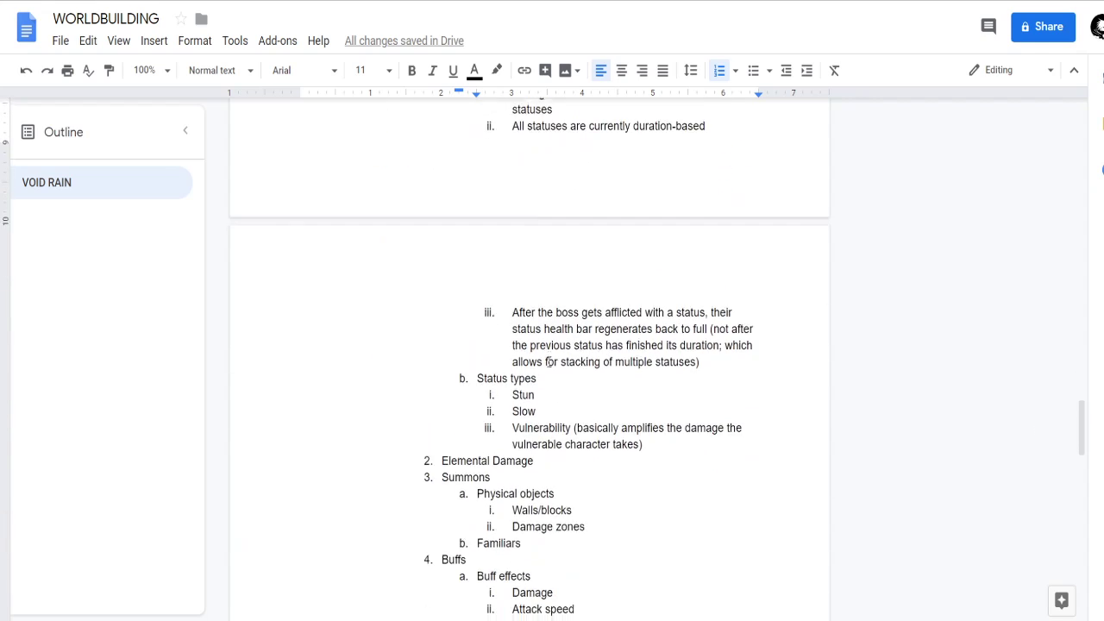
{"action": "scroll", "coordinate": [556, 414], "scroll_direction": "down", "scroll_amount": 2}
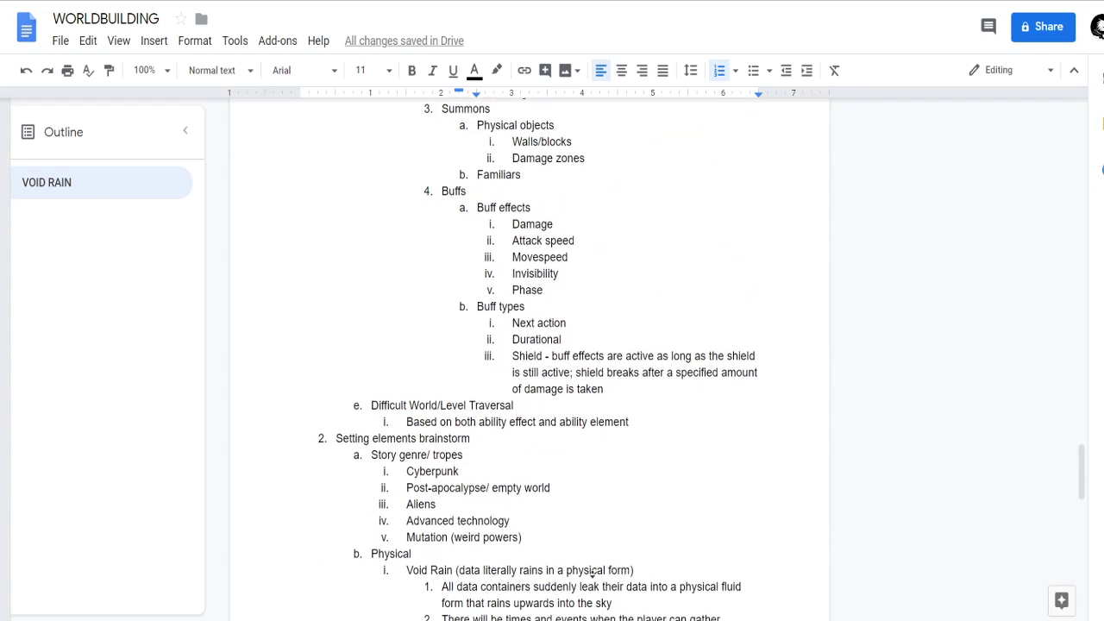
{"action": "scroll", "coordinate": [528, 414], "scroll_direction": "down", "scroll_amount": 1}
{"action": "scroll", "coordinate": [581, 382], "scroll_direction": "up", "scroll_amount": 1}
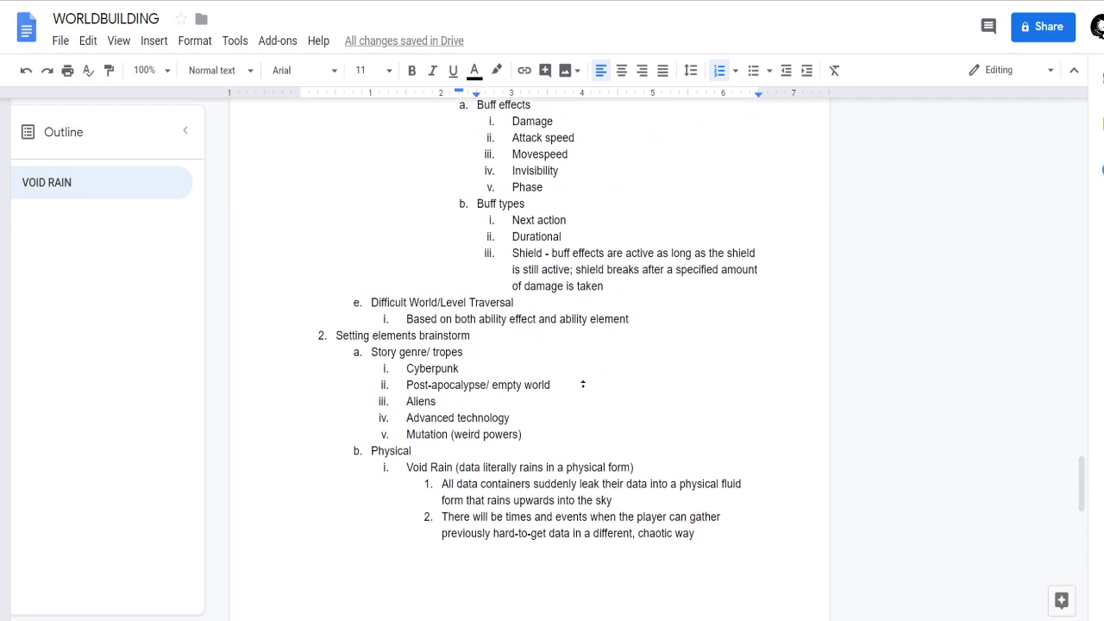
{"action": "left_click", "coordinate": [635, 362]}
{"action": "scroll", "coordinate": [596, 584], "scroll_direction": "up", "scroll_amount": 2}
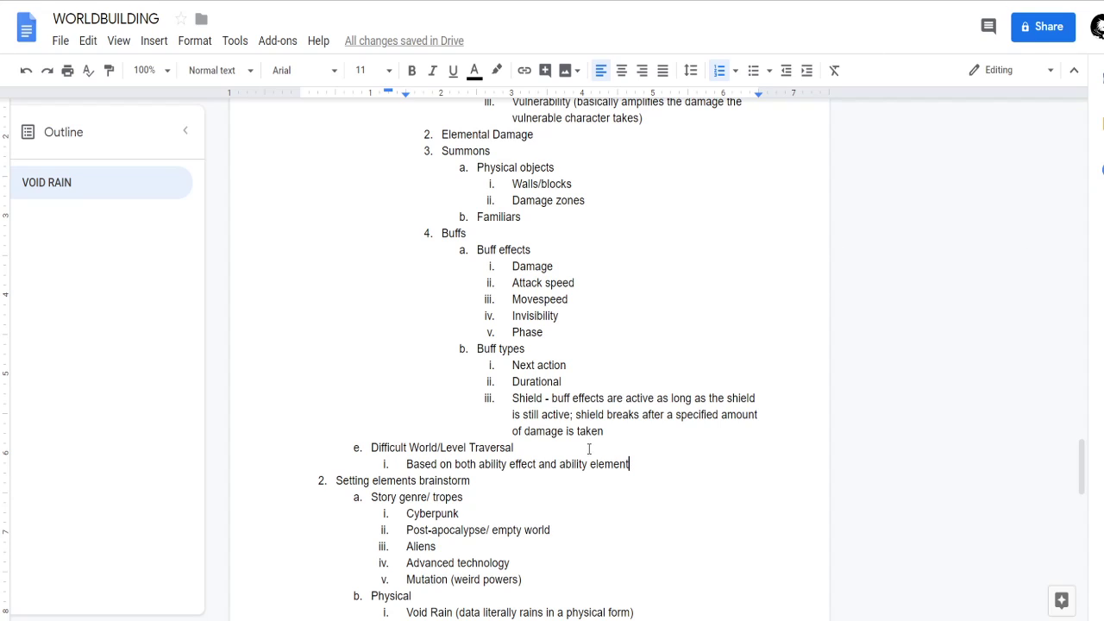
Read back through the Effect Types entries, checking Status damage, Elemental Damage, Summons and Buffs.
{"action": "scroll", "coordinate": [599, 431], "scroll_direction": "up", "scroll_amount": 1}
{"action": "left_click", "coordinate": [621, 315]}
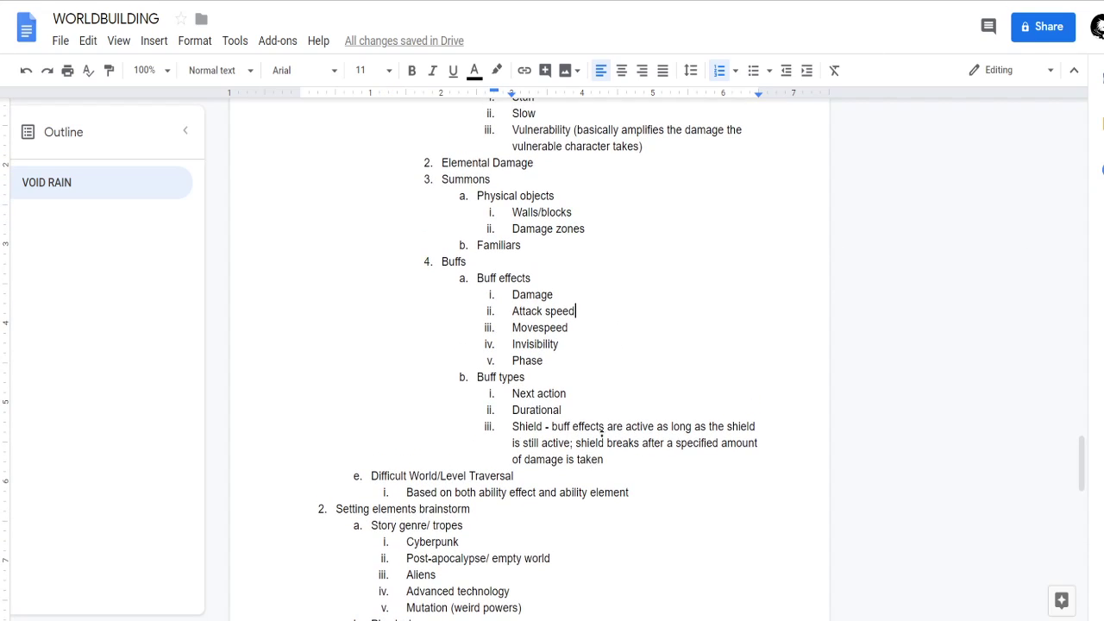
{"action": "scroll", "coordinate": [609, 422], "scroll_direction": "up", "scroll_amount": 2}
{"action": "left_click", "coordinate": [637, 289]}
{"action": "middle_click", "coordinate": [648, 463]}
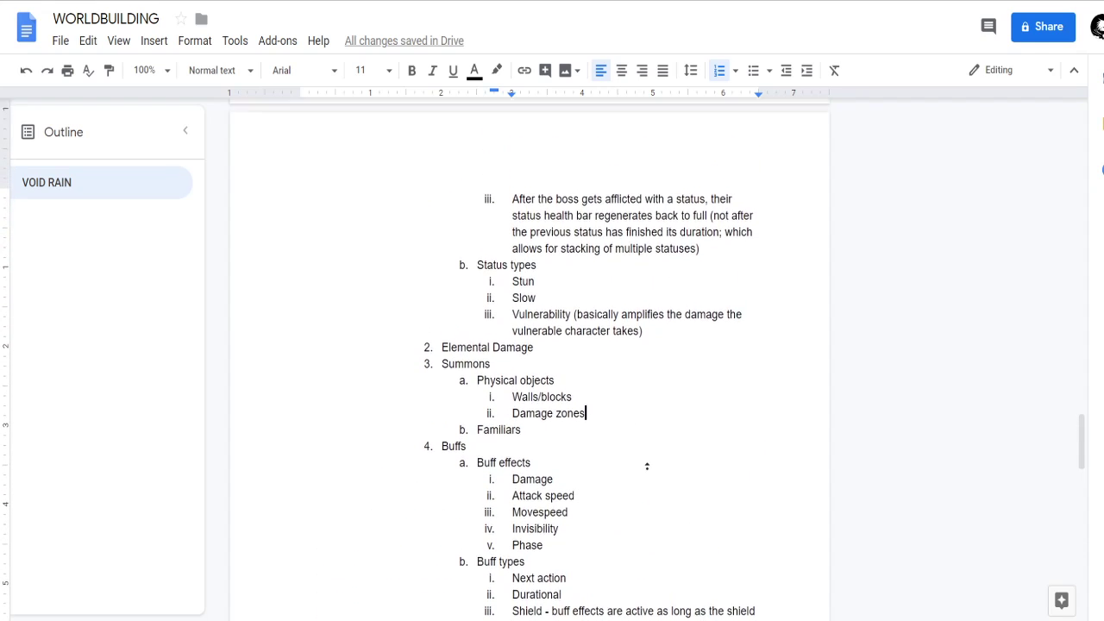
{"action": "left_click", "coordinate": [667, 336]}
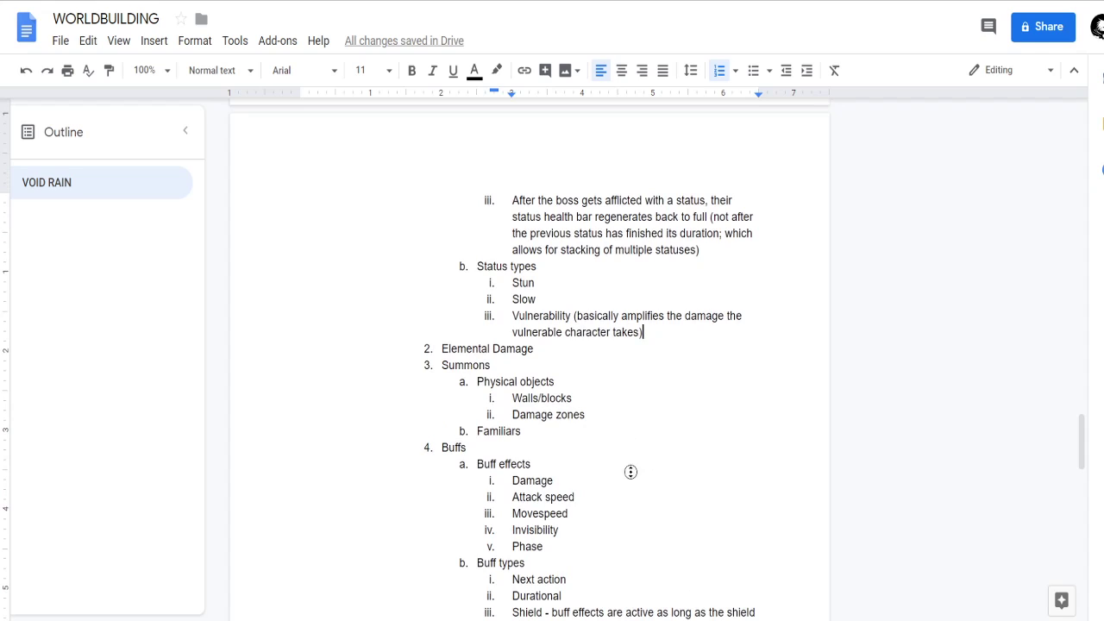
{"action": "scroll", "coordinate": [631, 483], "scroll_direction": "down", "scroll_amount": 4}
{"action": "scroll", "coordinate": [681, 436], "scroll_direction": "up", "scroll_amount": 12}
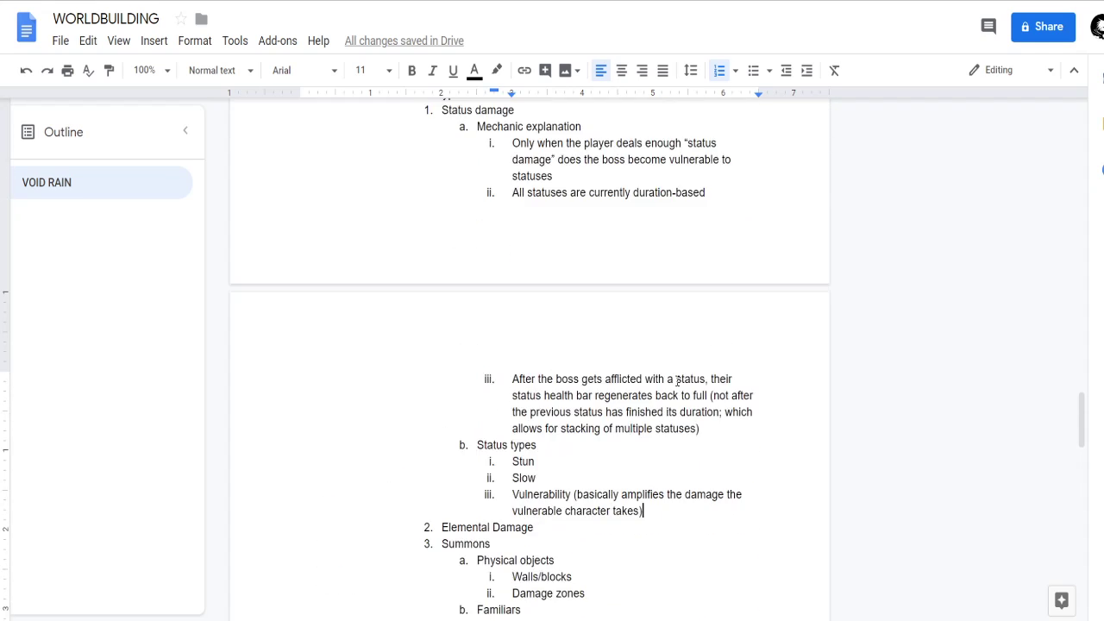
{"action": "scroll", "coordinate": [557, 362], "scroll_direction": "up", "scroll_amount": 3}
{"action": "scroll", "coordinate": [559, 369], "scroll_direction": "down", "scroll_amount": 4}
{"action": "scroll", "coordinate": [542, 315], "scroll_direction": "down", "scroll_amount": 2}
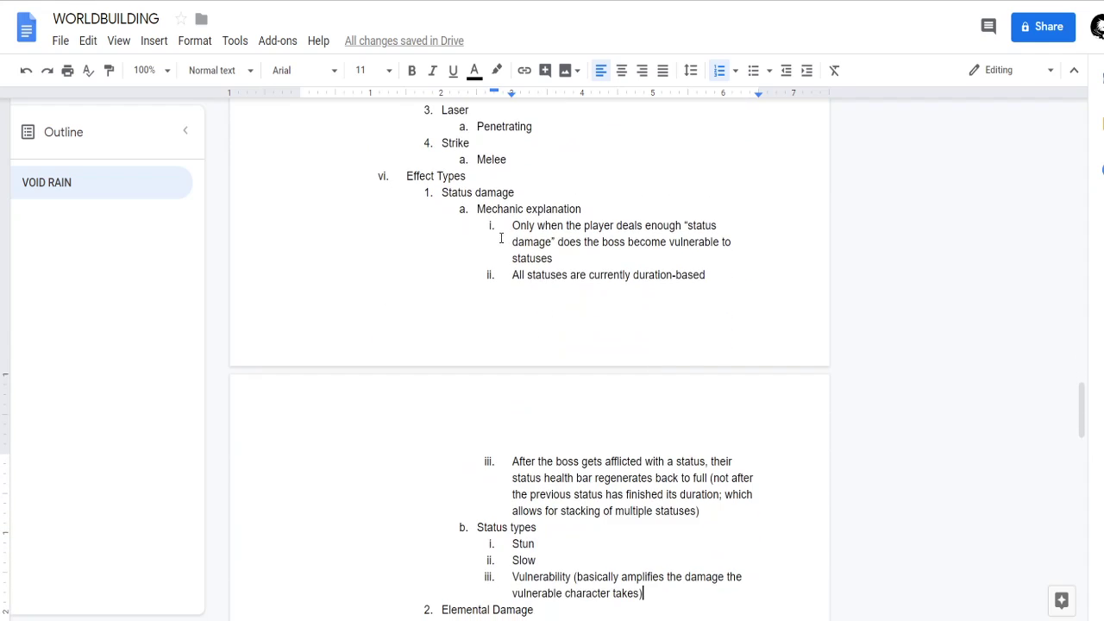
{"action": "scroll", "coordinate": [443, 229], "scroll_direction": "down", "scroll_amount": 3}
{"action": "scroll", "coordinate": [442, 234], "scroll_direction": "down", "scroll_amount": 2}
{"action": "left_click", "coordinate": [443, 378]}
{"action": "scroll", "coordinate": [578, 349], "scroll_direction": "up", "scroll_amount": 1}
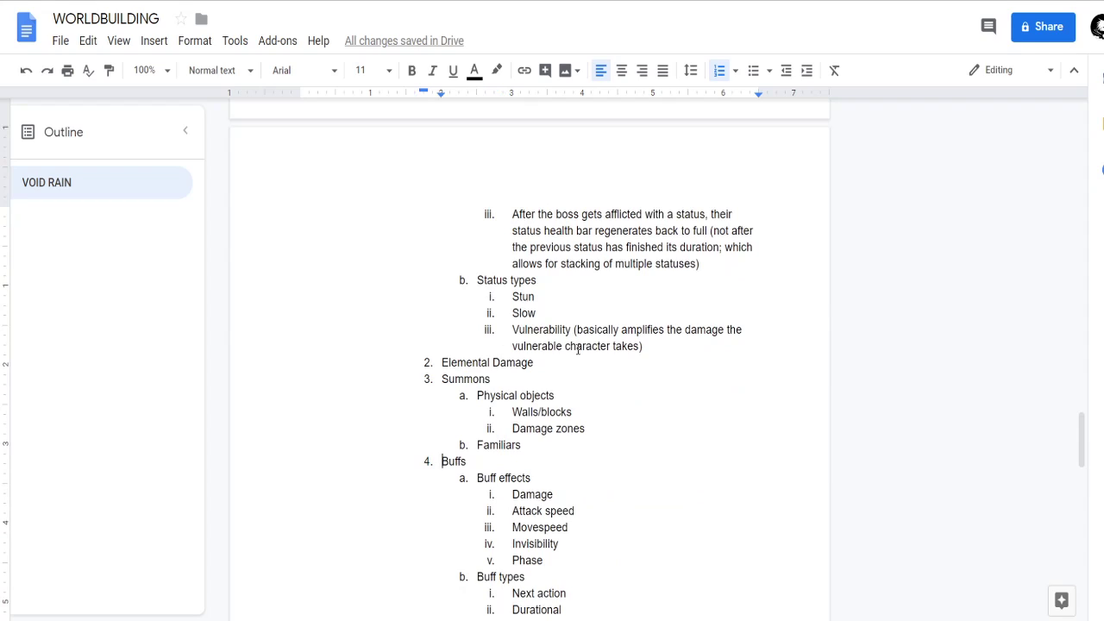
Insert a Mobility item between Elemental Damage and Summons in Effect Types, with the sub-item Teleport.
{"action": "key", "text": "Return"}
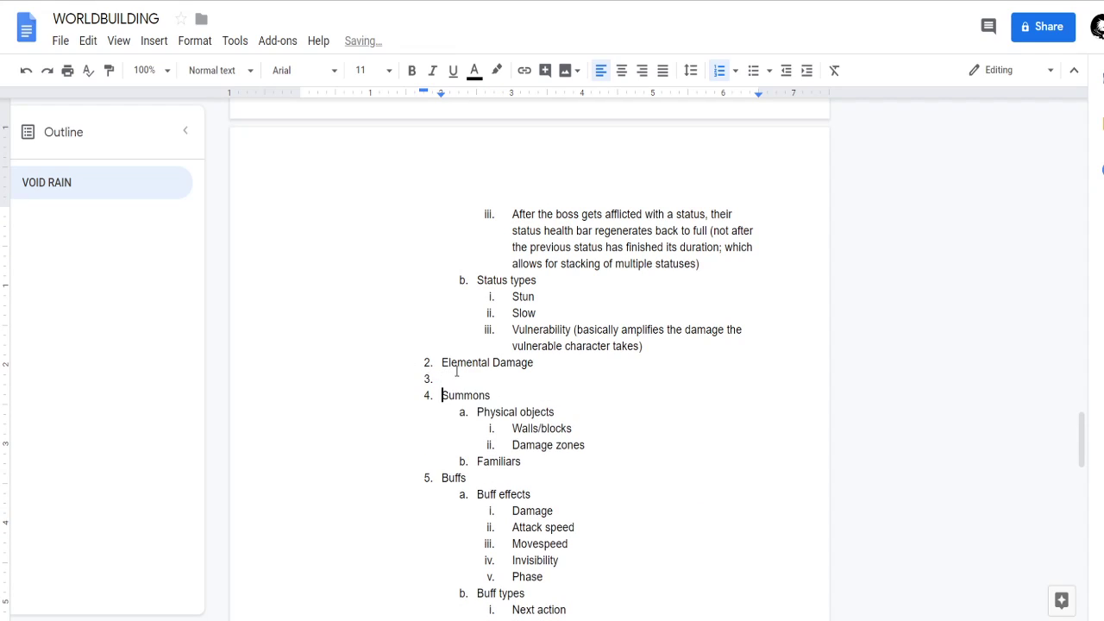
{"action": "type", "text": "Mobility"}
{"action": "key", "text": "Return"}
{"action": "key", "text": "Tab"}
{"action": "type", "text": "Teleport"}
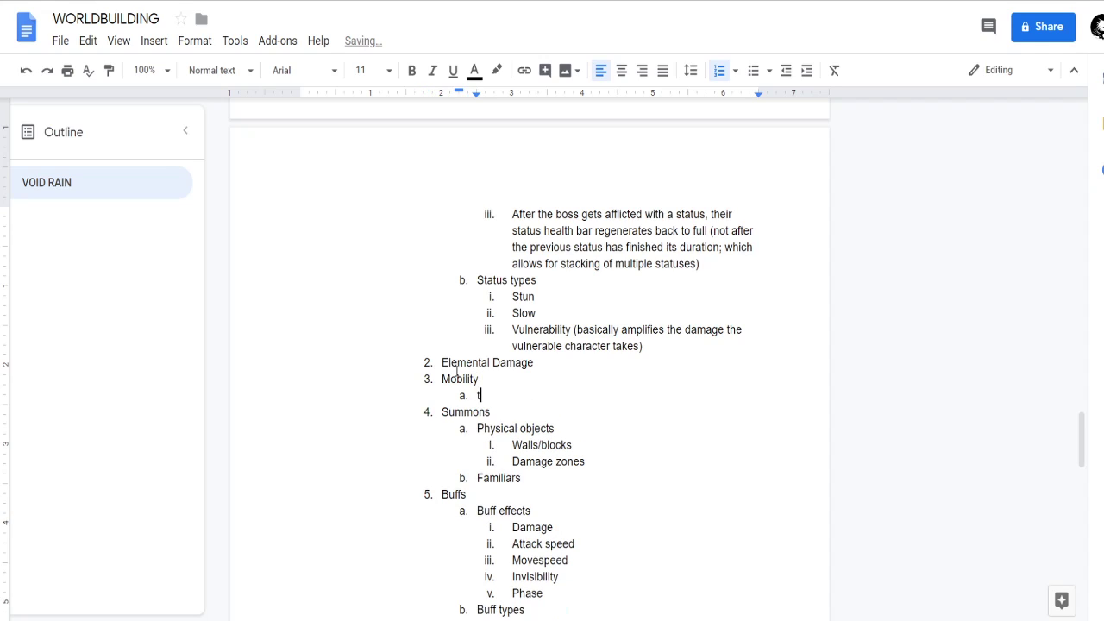
Add Dash and Jump as sub-items after Teleport under the Mobility effect type.
{"action": "key", "text": "Return"}
{"action": "type", "text": "Dash"}
{"action": "key", "text": "Return"}
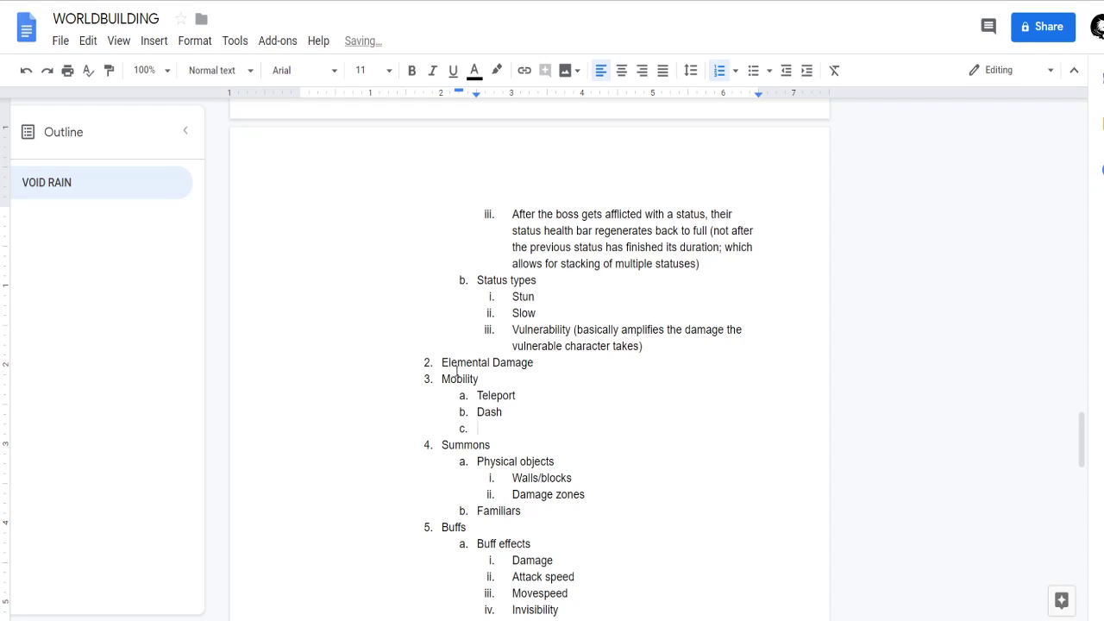
{"action": "type", "text": "Jump"}
{"action": "key", "text": "Return"}
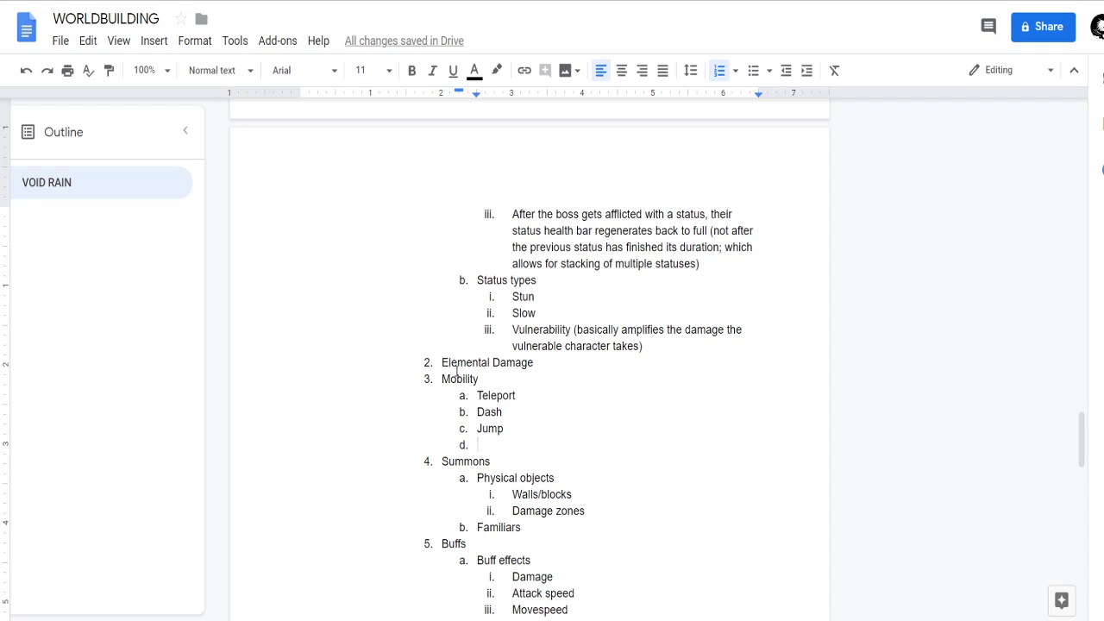
{"action": "key", "text": "BackSpace"}
{"action": "key", "text": "BackSpace"}
{"action": "key", "text": "BackSpace"}
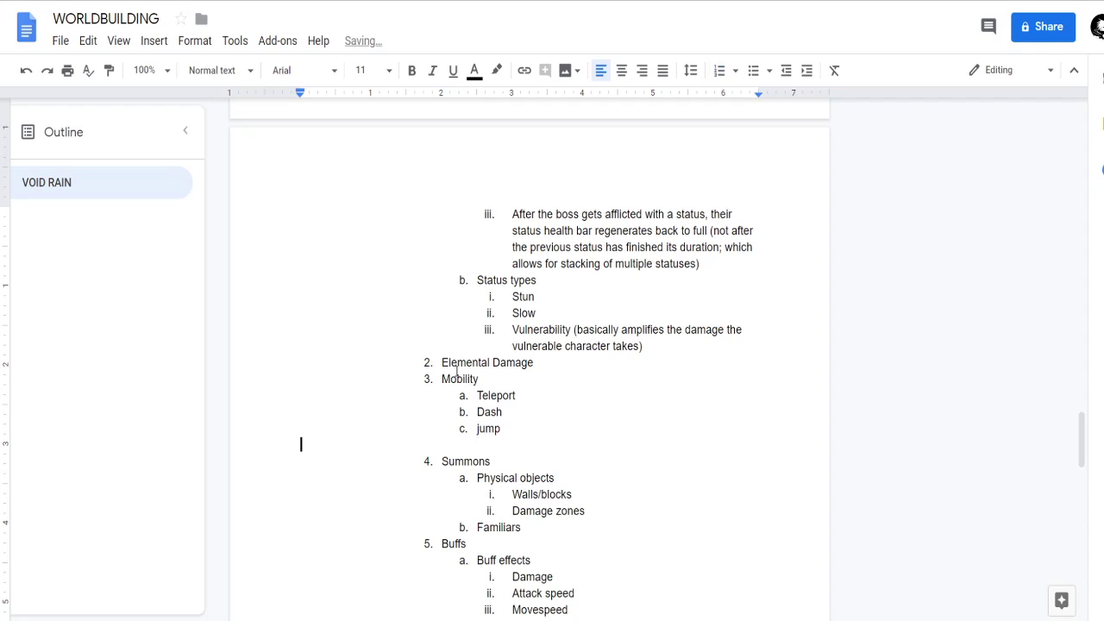
{"action": "type", "text": "J"}
{"action": "key", "text": "End"}
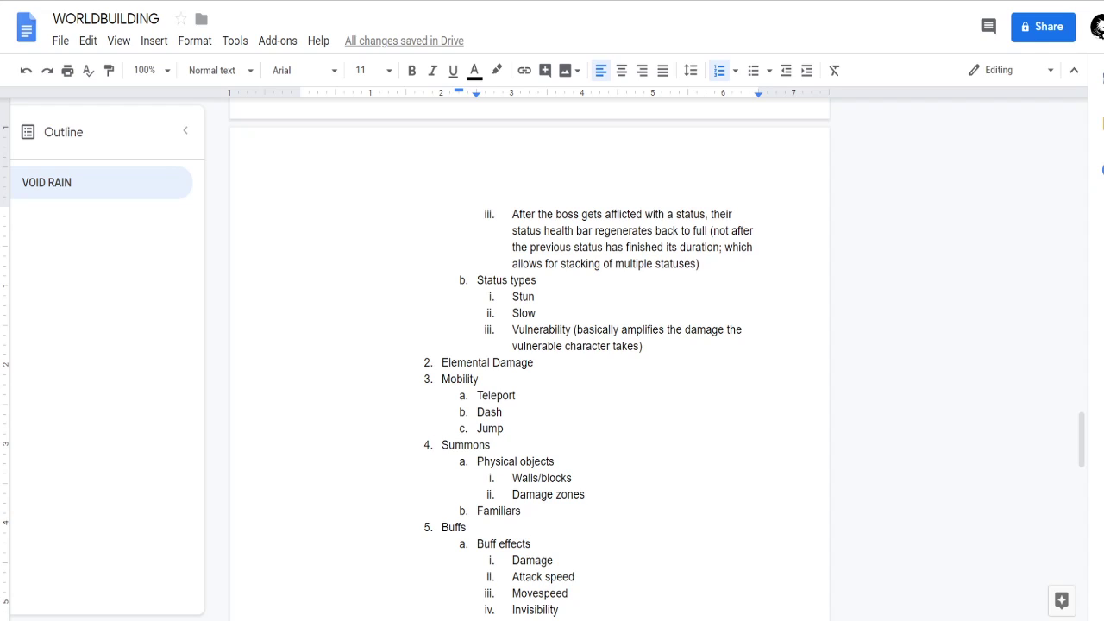
Add an Offense item at the start of Buff effects and nest Damage and Attack speed under it.
{"action": "scroll", "coordinate": [530, 358], "scroll_direction": "down", "scroll_amount": 2}
{"action": "left_click", "coordinate": [588, 434]}
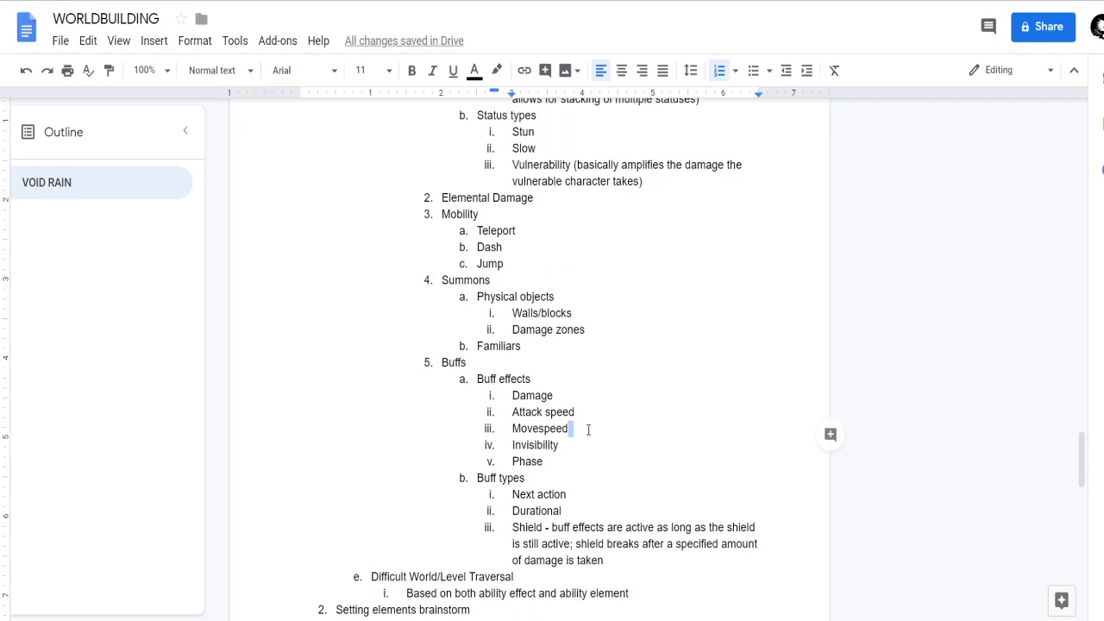
{"action": "left_click", "coordinate": [511, 396]}
{"action": "key", "text": "Return"}
{"action": "type", "text": "Offense"}
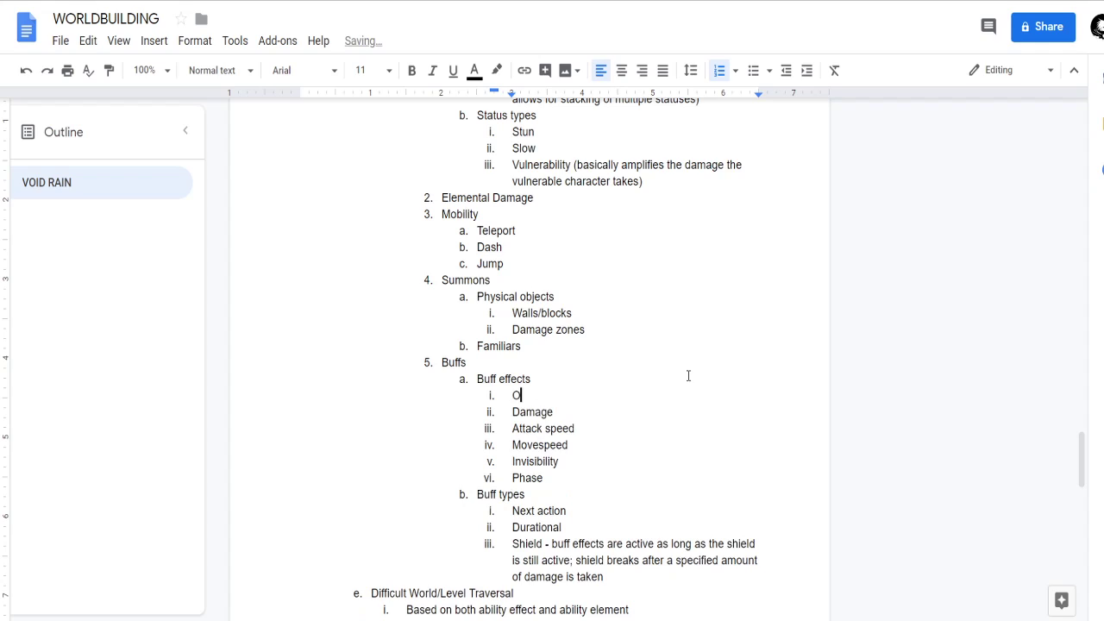
{"action": "key", "text": "Down"}
{"action": "key", "text": "Home"}
{"action": "key", "text": "Tab"}
{"action": "key", "text": "Down"}
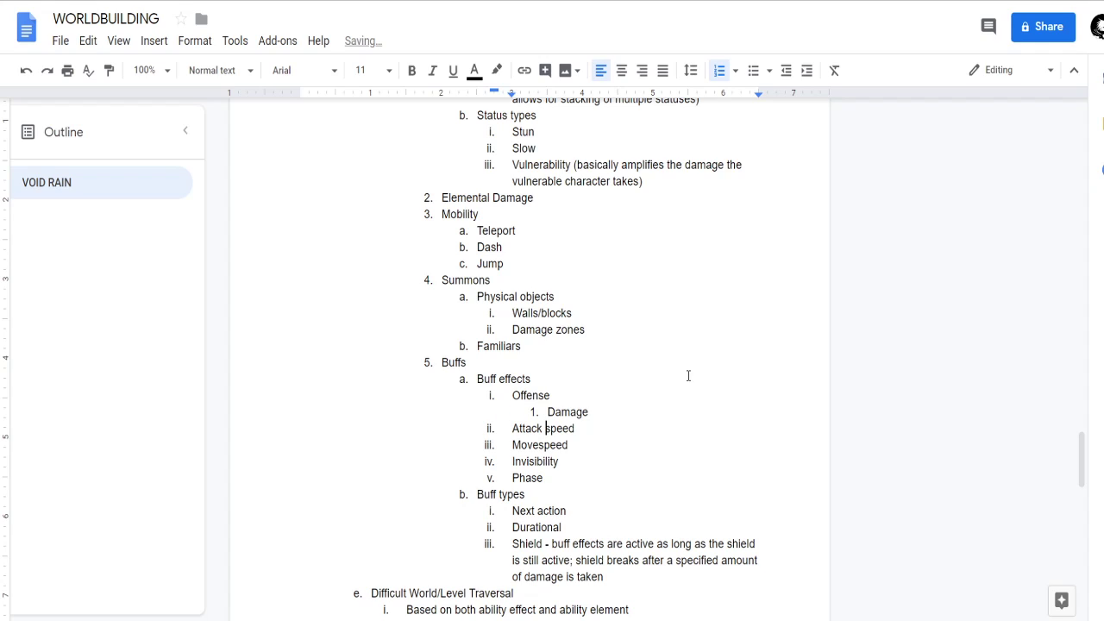
{"action": "key", "text": "Home"}
{"action": "key", "text": "Tab"}
Add a Mobility item after Offense in Buff effects and nest Movespeed, Invisibility and Phase under it.
{"action": "key", "text": "Down"}
{"action": "key", "text": "Home"}
{"action": "key", "text": "Return"}
{"action": "key", "text": "Up"}
{"action": "type", "text": "Mobility"}
{"action": "key", "text": "Down"}
{"action": "key", "text": "Tab"}
{"action": "key", "text": "BackSpace"}
{"action": "key", "text": "Home"}
{"action": "key", "text": "Tab"}
{"action": "key", "text": "Down"}
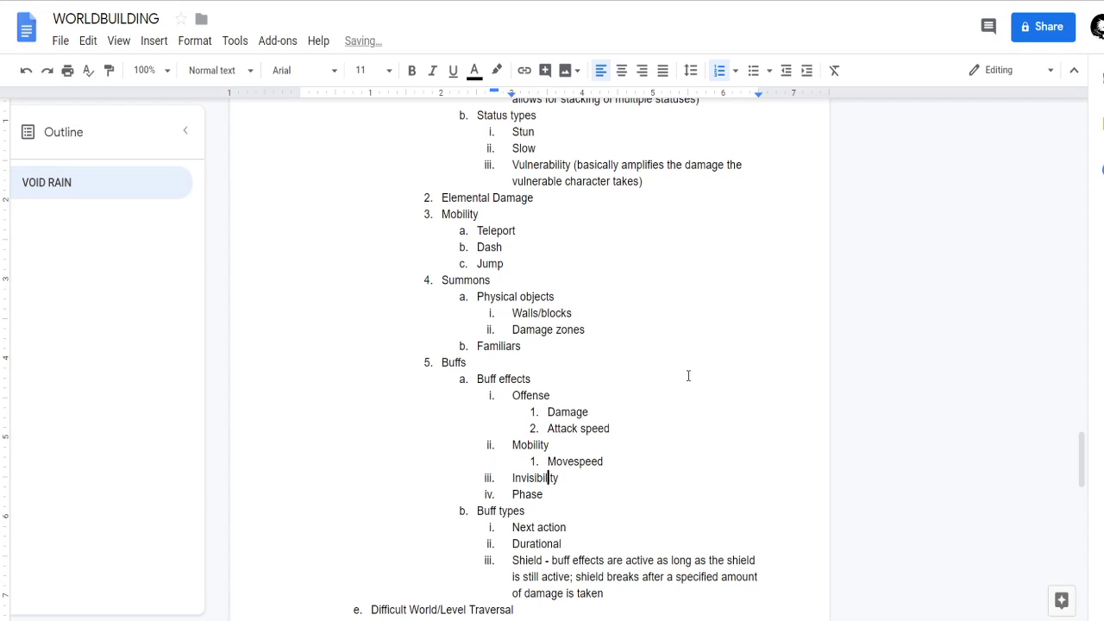
{"action": "key", "text": "Home"}
{"action": "key", "text": "Tab"}
{"action": "key", "text": "Down"}
{"action": "key", "text": "Tab"}
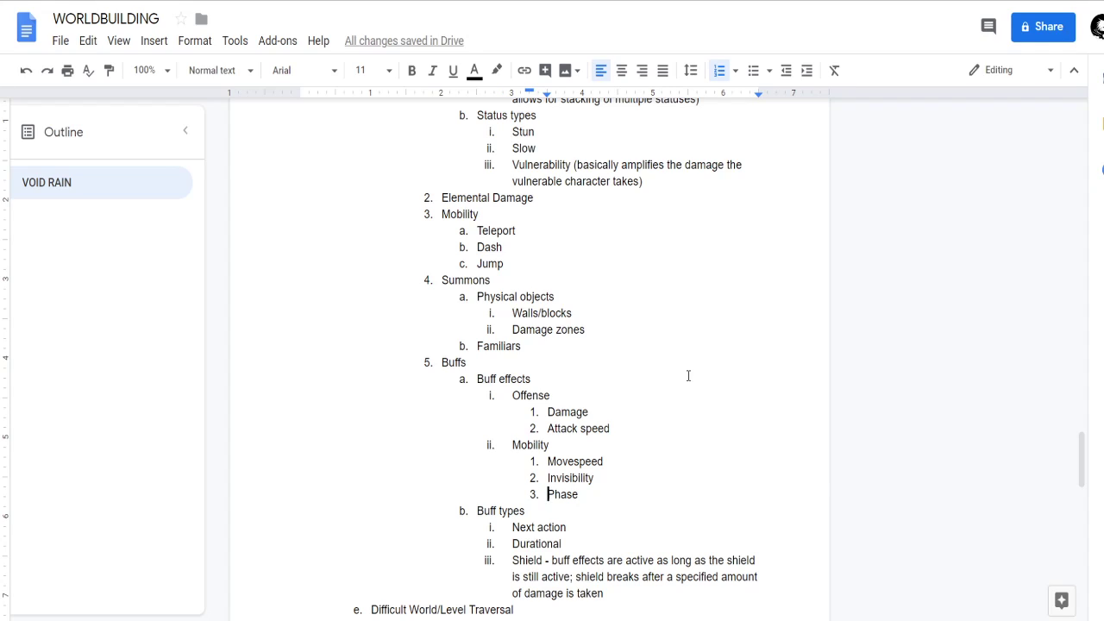
Add Phase as a sub-item after Jump under the Mobility effect type.
{"action": "left_click", "coordinate": [526, 263]}
{"action": "key", "text": "Return"}
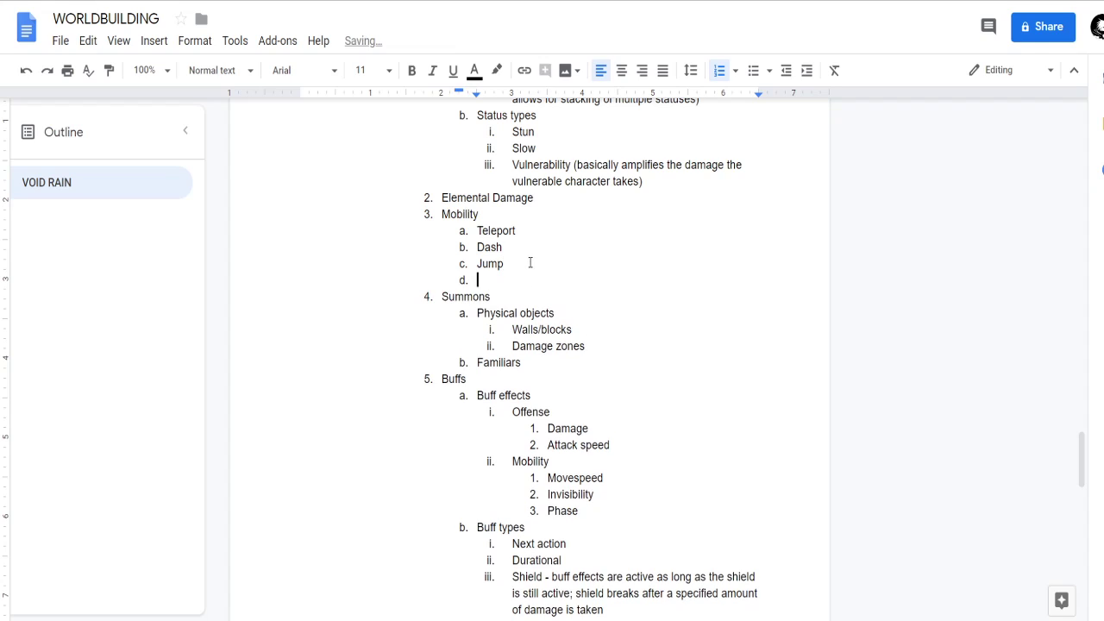
{"action": "type", "text": "Phase"}
Compare the sub-items of the Mobility effect type with those of the Mobility buff effects.
{"action": "scroll", "coordinate": [529, 250], "scroll_direction": "up", "scroll_amount": 1}
{"action": "left_click", "coordinate": [521, 239]}
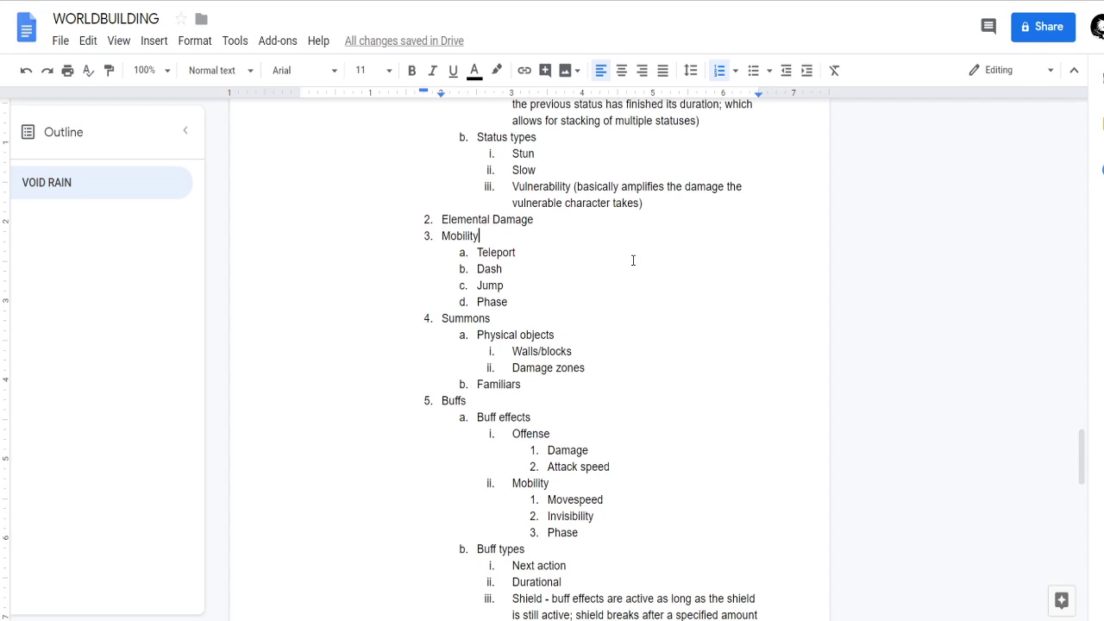
{"action": "scroll", "coordinate": [634, 260], "scroll_direction": "down", "scroll_amount": 2}
{"action": "scroll", "coordinate": [510, 398], "scroll_direction": "up", "scroll_amount": 1}
{"action": "scroll", "coordinate": [508, 362], "scroll_direction": "up", "scroll_amount": 2}
{"action": "scroll", "coordinate": [515, 340], "scroll_direction": "down", "scroll_amount": 1}
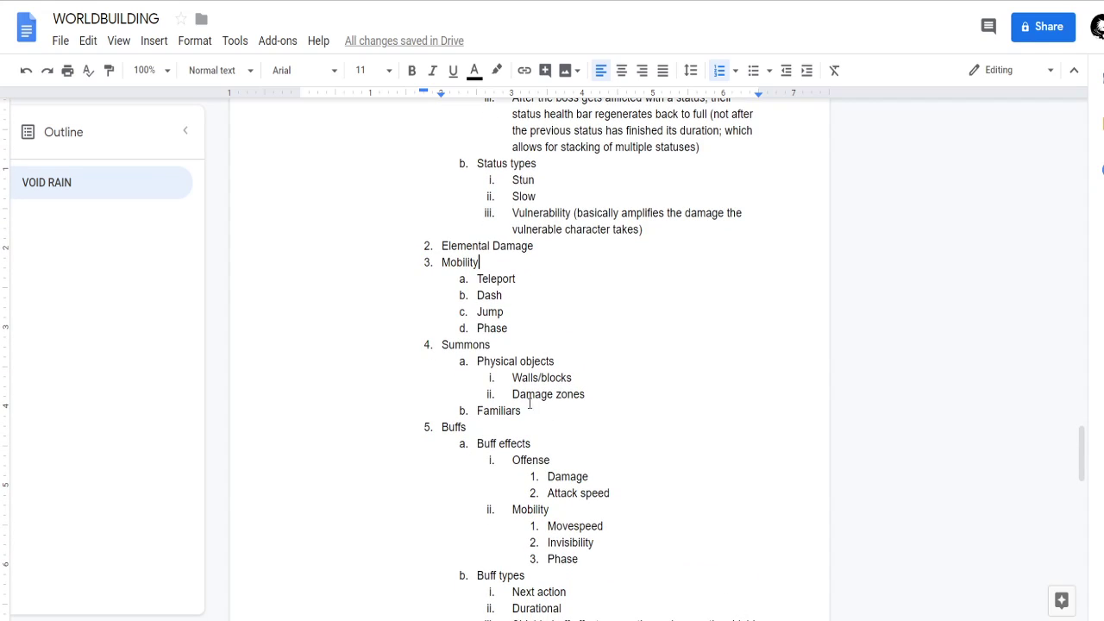
{"action": "middle_click", "coordinate": [548, 337]}
{"action": "middle_click", "coordinate": [554, 381]}
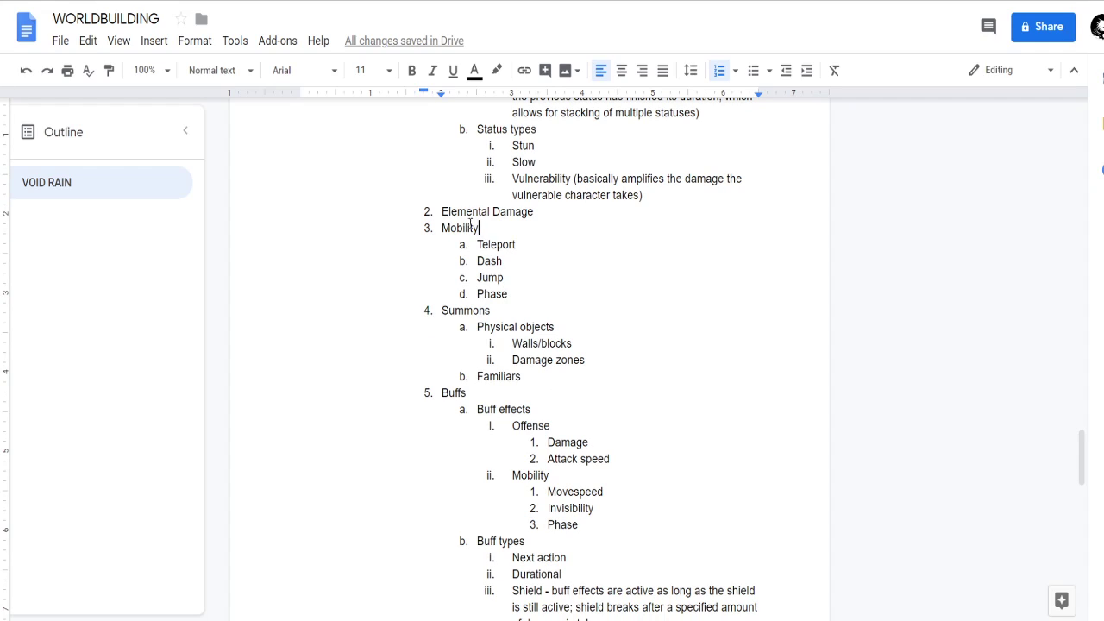
{"action": "left_click", "coordinate": [568, 491]}
{"action": "left_click_drag", "start_coordinate": [618, 526], "coordinate": [542, 493]}
{"action": "left_click_drag", "start_coordinate": [533, 295], "coordinate": [465, 251]}
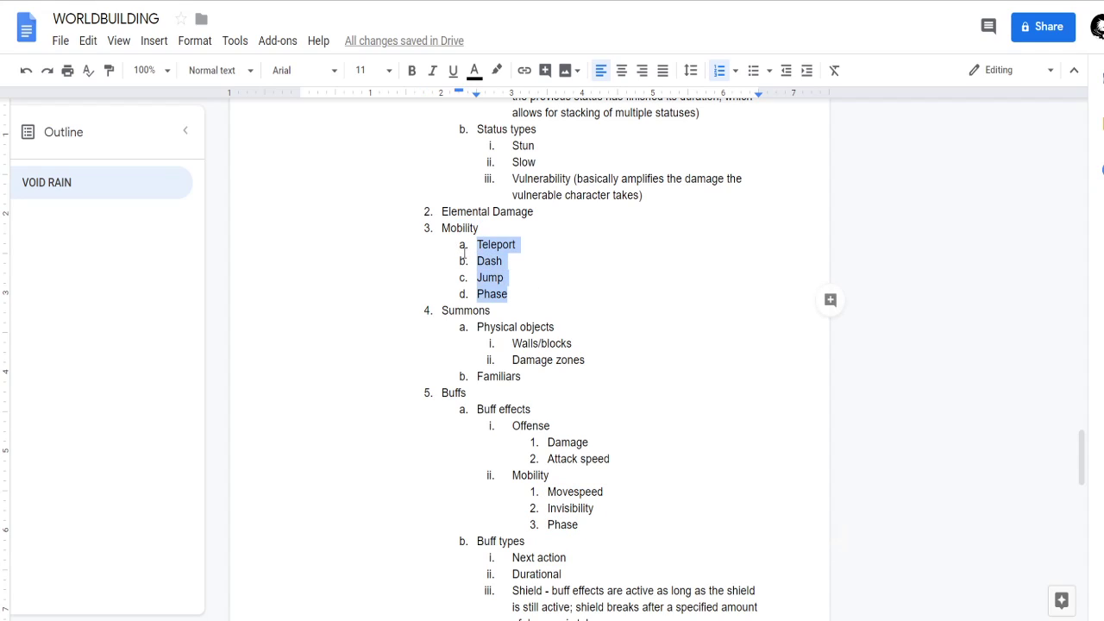
{"action": "left_click", "coordinate": [520, 295]}
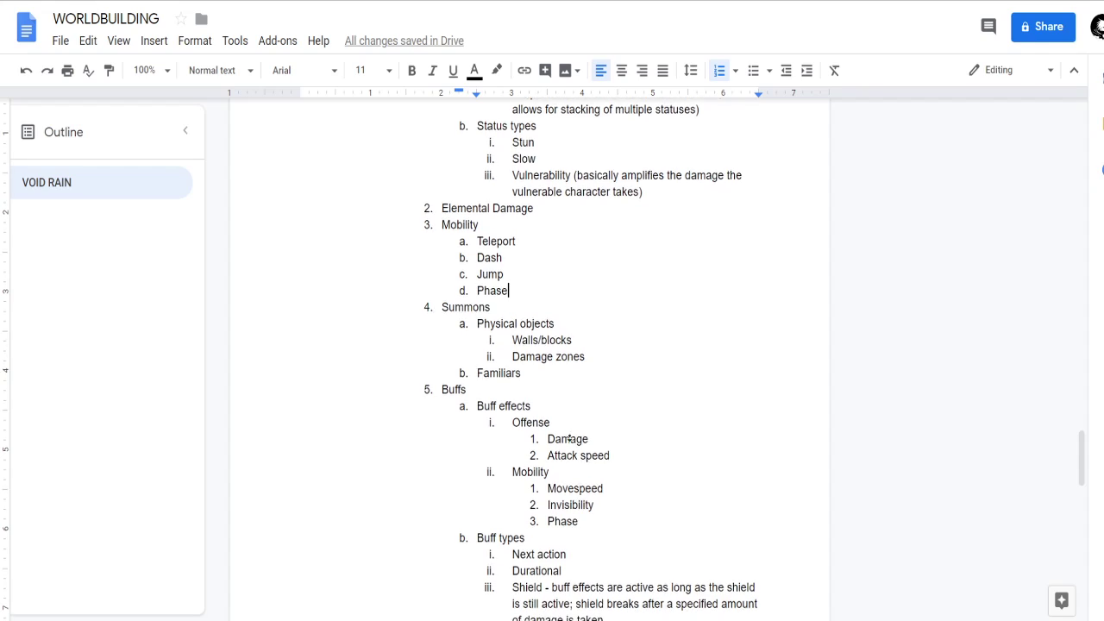
Add a Defense item after Mobility in Buff effects and give it the sub-item Shields.
{"action": "scroll", "coordinate": [518, 380], "scroll_direction": "down", "scroll_amount": 1}
{"action": "left_click", "coordinate": [597, 512]}
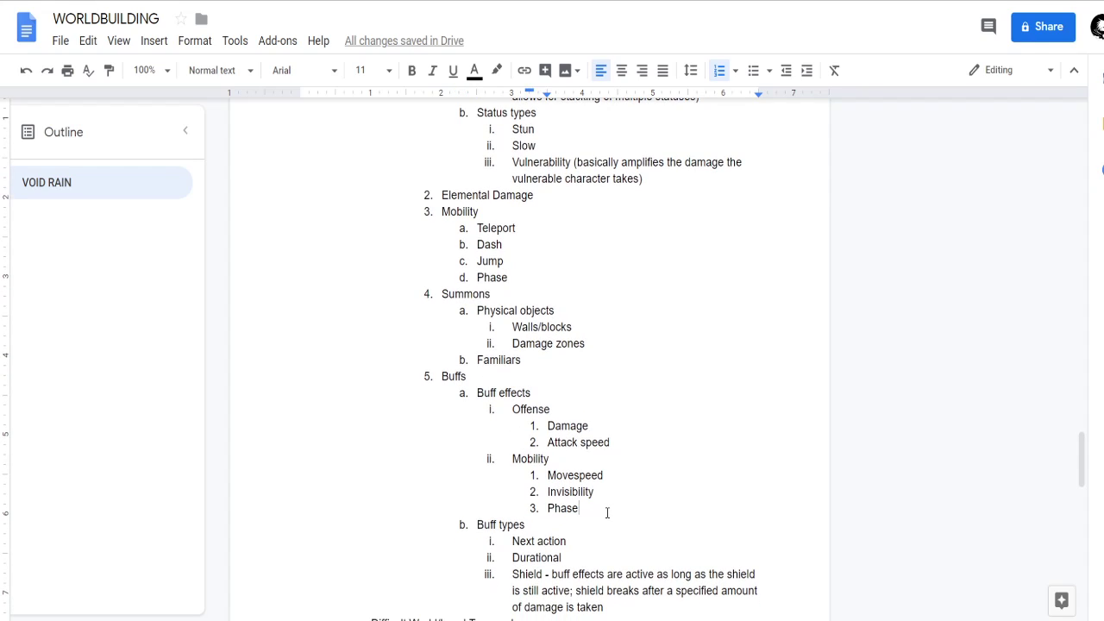
{"action": "key", "text": "Return"}
{"action": "key", "text": "shift+Tab"}
{"action": "type", "text": "De"}
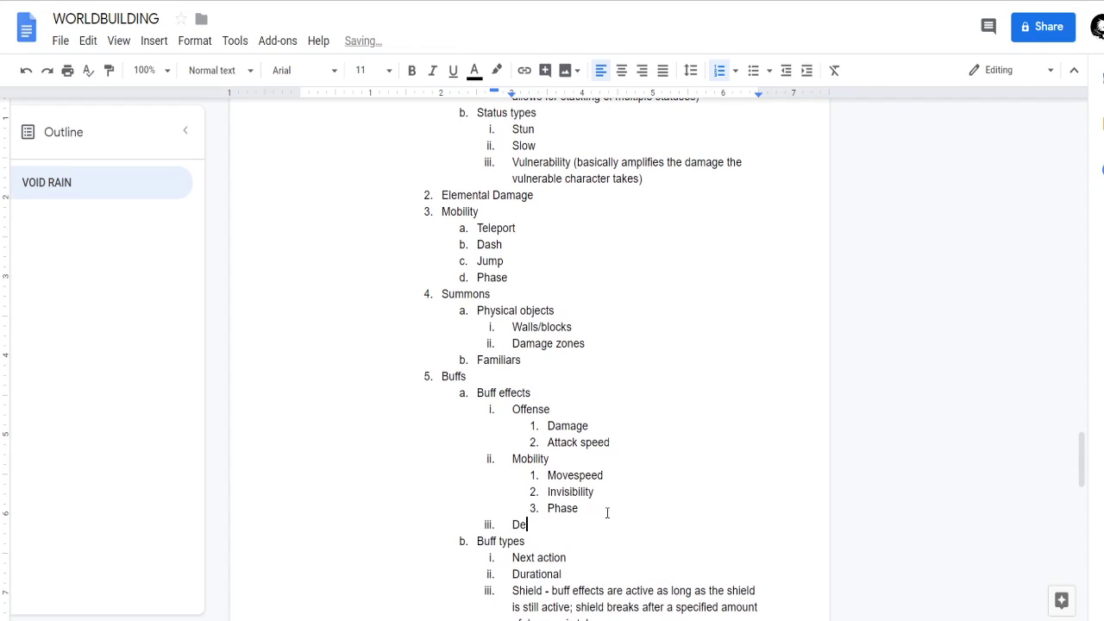
{"action": "type", "text": "fense"}
{"action": "key", "text": "Return"}
{"action": "key", "text": "Tab"}
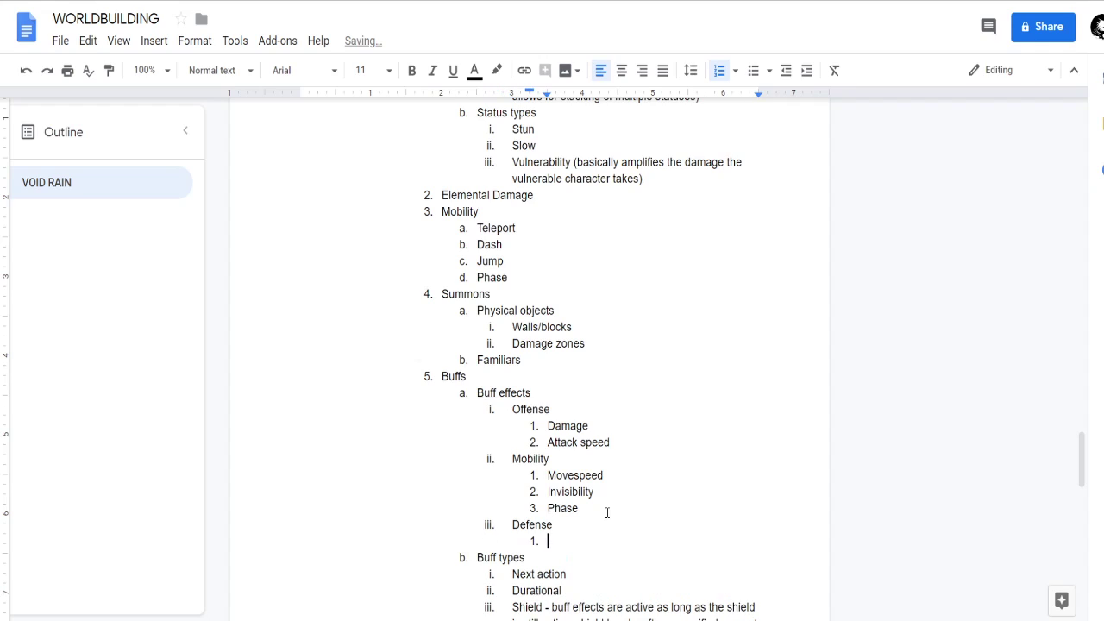
{"action": "type", "text": "Shields"}
{"action": "key", "text": "Return"}
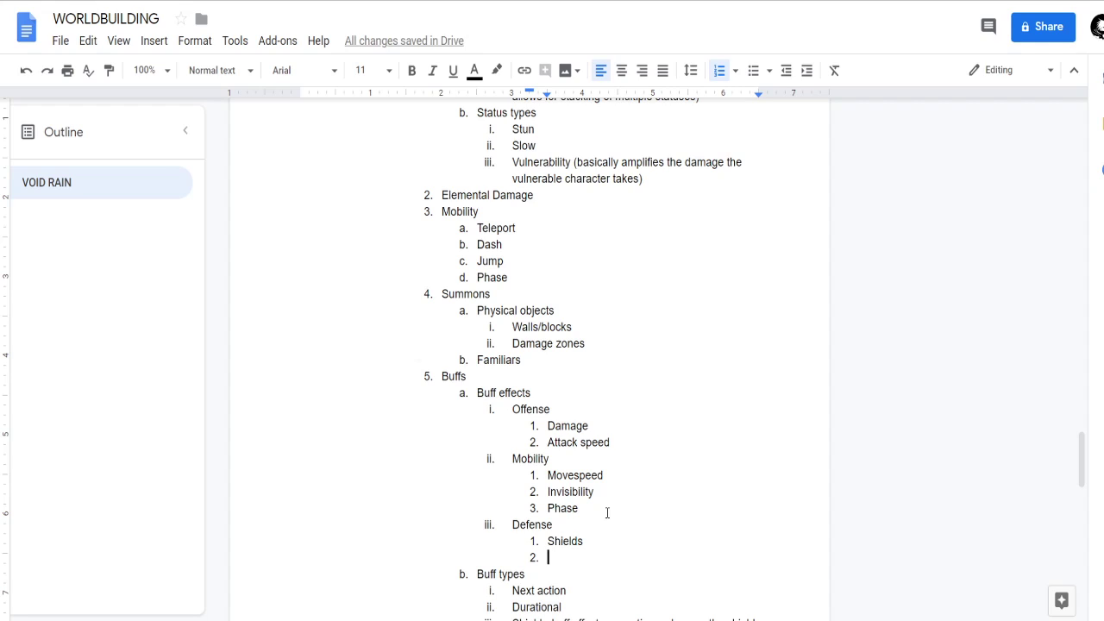
Add a capitalized Walls sub-item after Shields under Defense.
{"action": "type", "text": "Walls"}
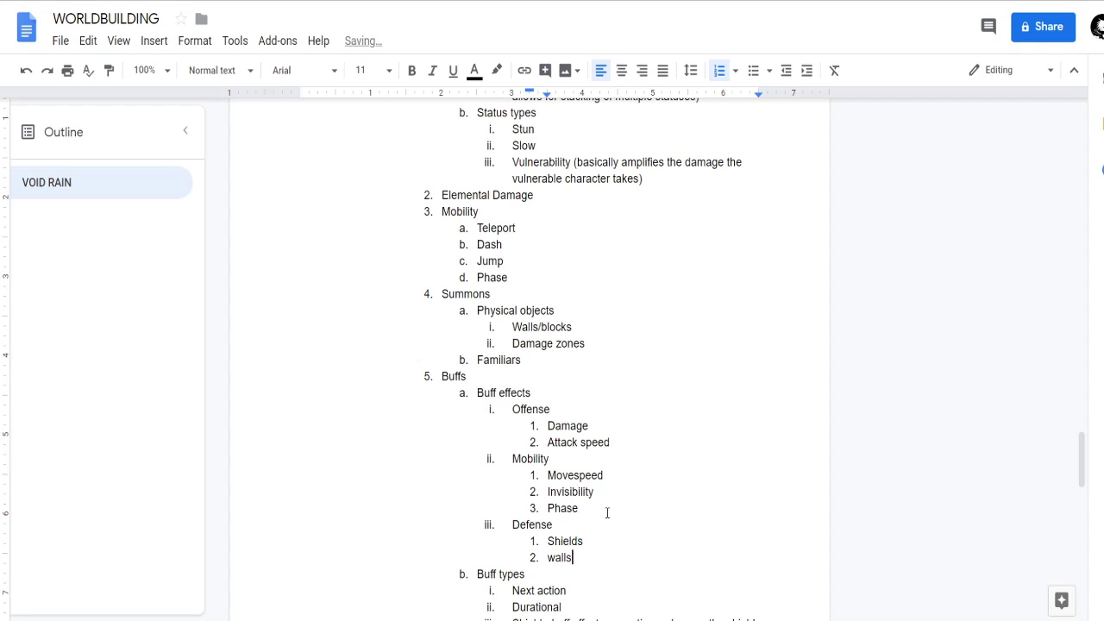
{"action": "key", "text": "Return"}
{"action": "key", "text": "ctrl+z"}
{"action": "key", "text": "BackSpace"}
{"action": "key", "text": "BackSpace"}
{"action": "key", "text": "Home"}
{"action": "key", "text": "Delete"}
{"action": "type", "text": "W"}
{"action": "left_click", "coordinate": [517, 314]}
{"action": "left_click", "coordinate": [586, 544]}
{"action": "left_click", "coordinate": [590, 560]}
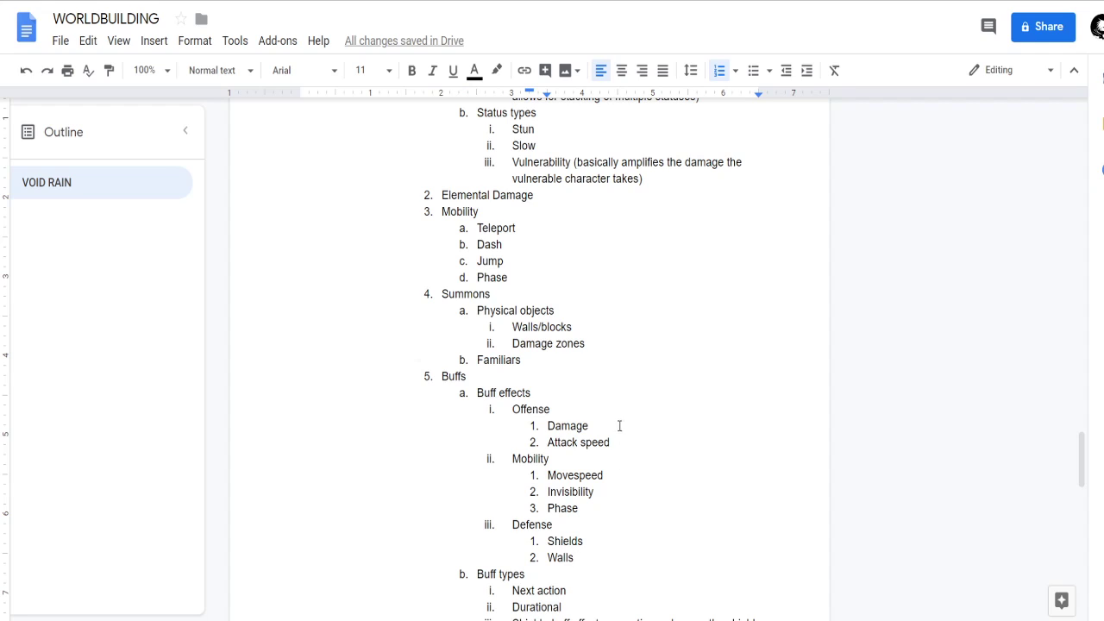
Review the Buffs section from Buff effects through Buff types to Difficult World/Level Traversal.
{"action": "scroll", "coordinate": [642, 423], "scroll_direction": "down", "scroll_amount": 1}
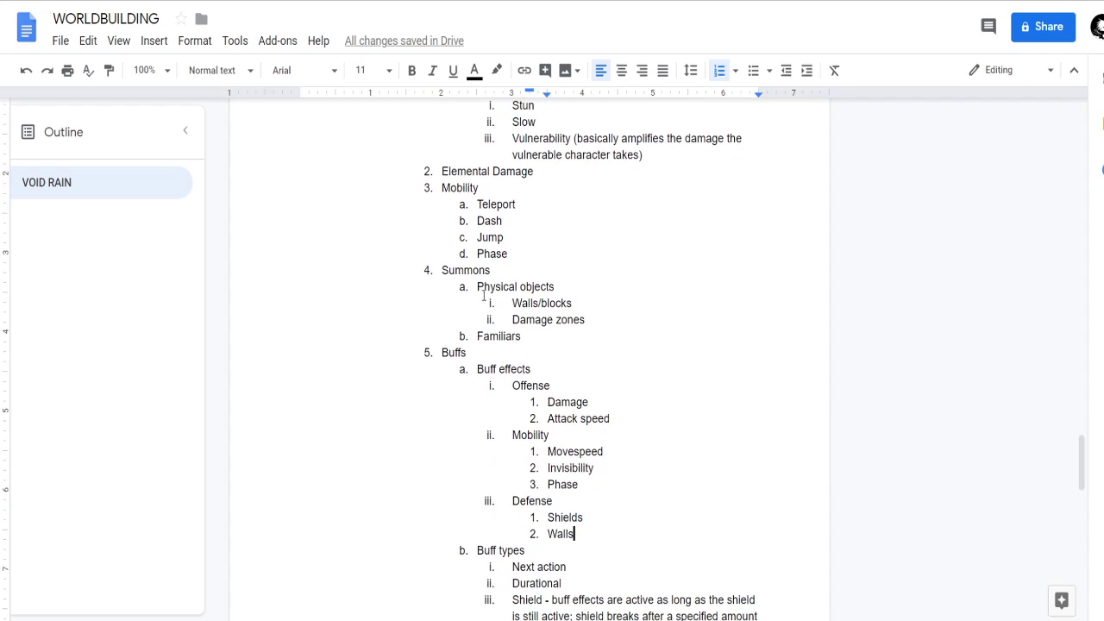
{"action": "scroll", "coordinate": [585, 319], "scroll_direction": "down", "scroll_amount": 3}
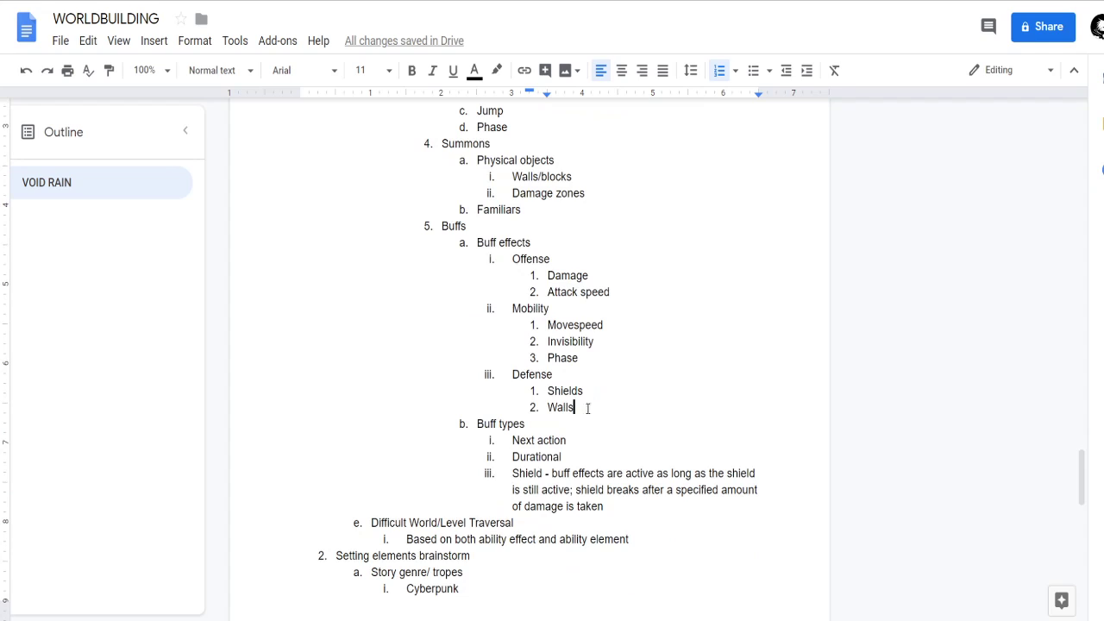
{"action": "scroll", "coordinate": [567, 402], "scroll_direction": "up", "scroll_amount": 1}
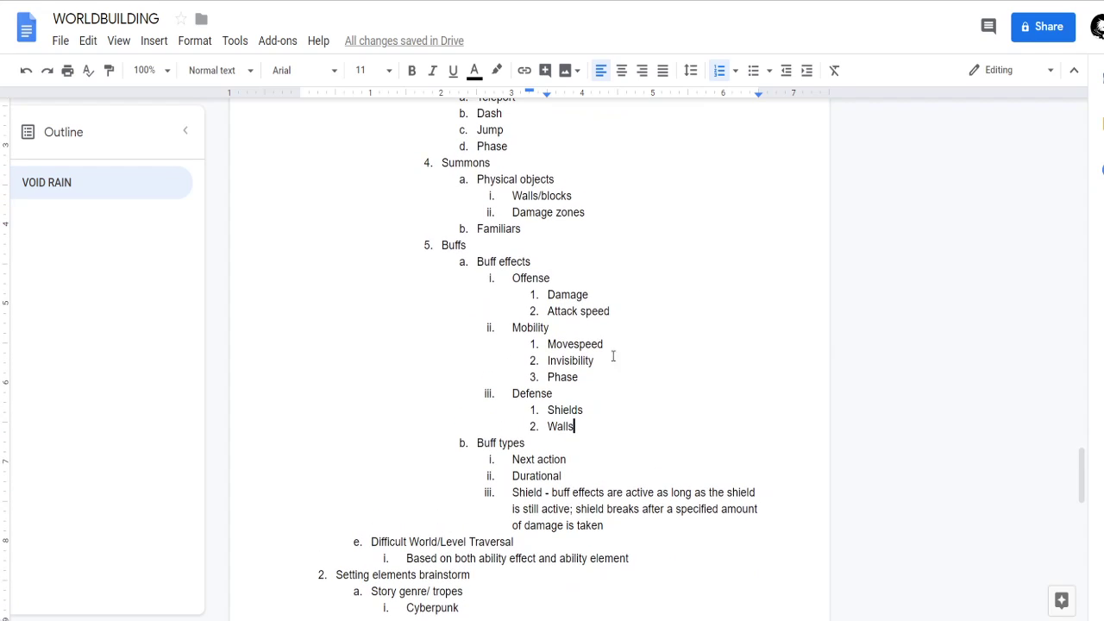
{"action": "scroll", "coordinate": [604, 345], "scroll_direction": "down", "scroll_amount": 1}
{"action": "middle_click", "coordinate": [646, 521]}
{"action": "middle_click", "coordinate": [648, 512]}
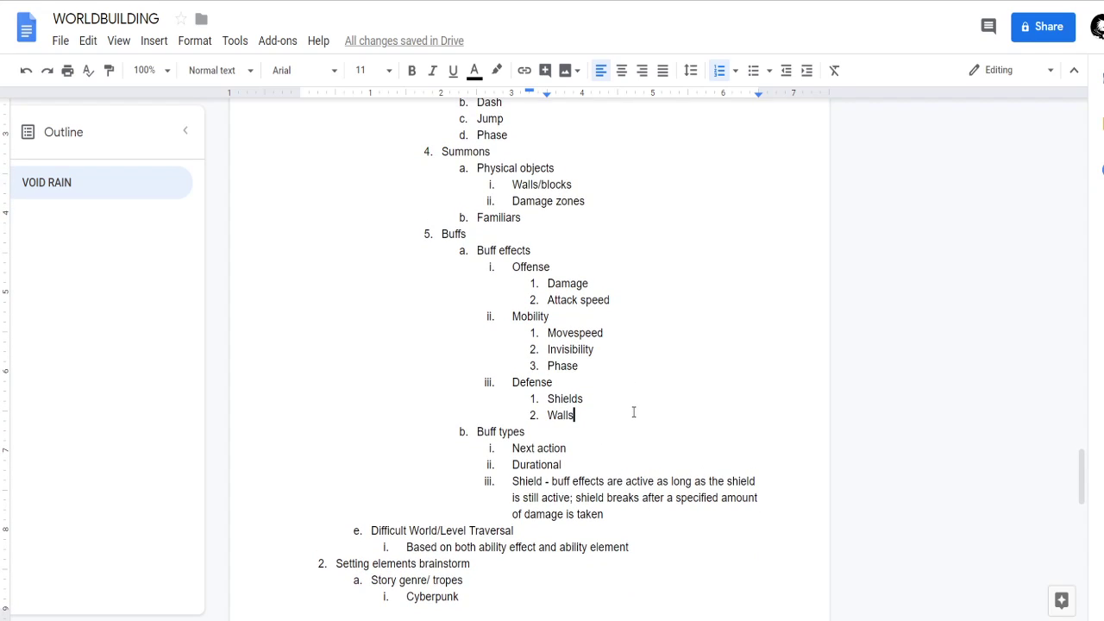
{"action": "scroll", "coordinate": [561, 406], "scroll_direction": "down", "scroll_amount": 1}
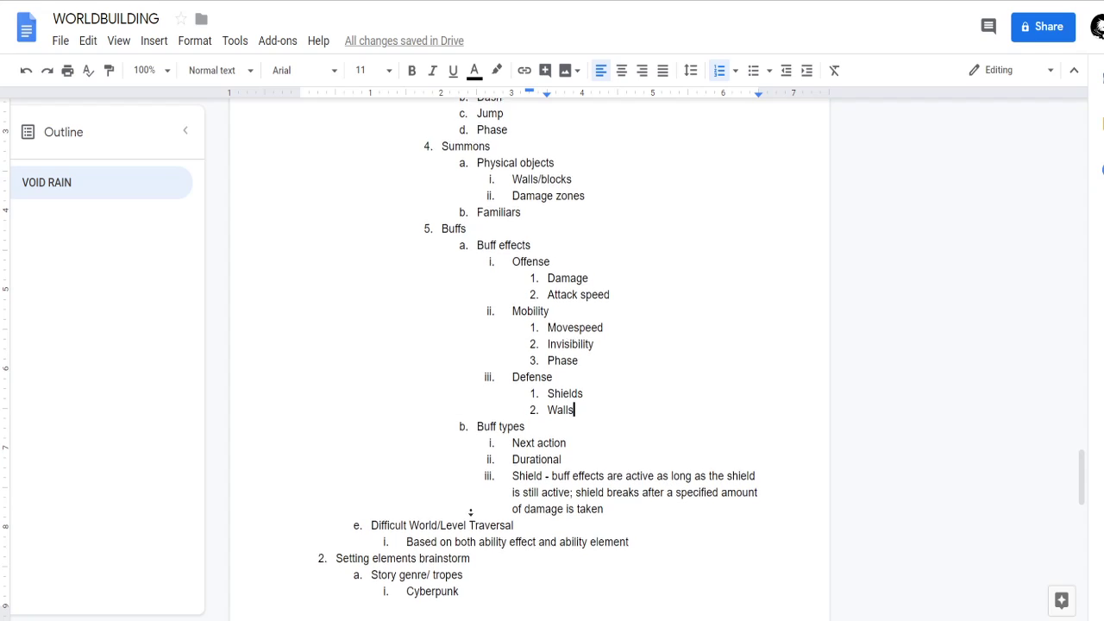
{"action": "left_click", "coordinate": [530, 507]}
{"action": "left_click", "coordinate": [531, 508]}
{"action": "left_click", "coordinate": [633, 491]}
Read back through the Effect Types from Status types, Mobility and Summons down to the Setting elements brainstorm.
{"action": "scroll", "coordinate": [612, 415], "scroll_direction": "up", "scroll_amount": 1}
{"action": "scroll", "coordinate": [613, 415], "scroll_direction": "up", "scroll_amount": 3}
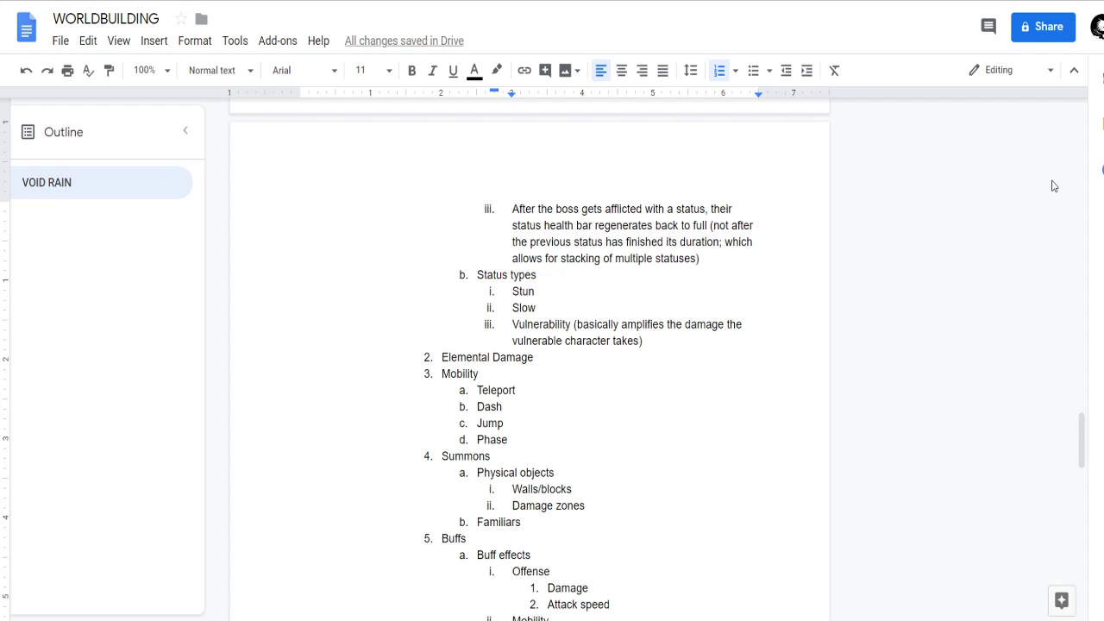
{"action": "middle_click", "coordinate": [989, 280]}
{"action": "middle_click", "coordinate": [989, 280]}
{"action": "scroll", "coordinate": [524, 356], "scroll_direction": "down", "scroll_amount": 1}
{"action": "left_click", "coordinate": [517, 369]}
{"action": "scroll", "coordinate": [597, 351], "scroll_direction": "down", "scroll_amount": 2}
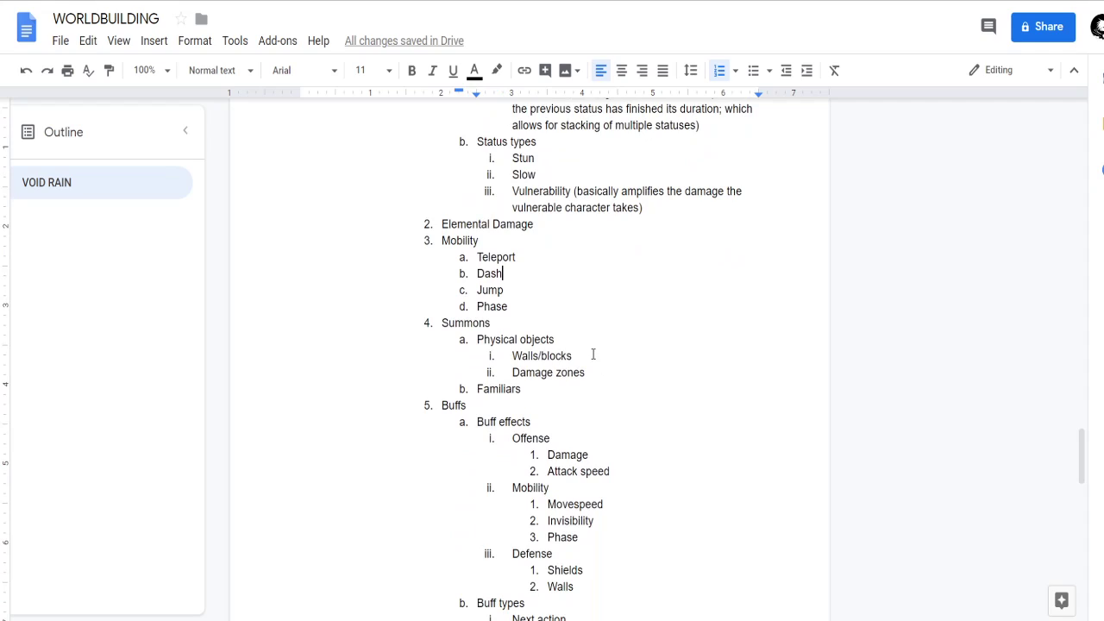
{"action": "left_click", "coordinate": [641, 349]}
{"action": "scroll", "coordinate": [658, 342], "scroll_direction": "down", "scroll_amount": 1}
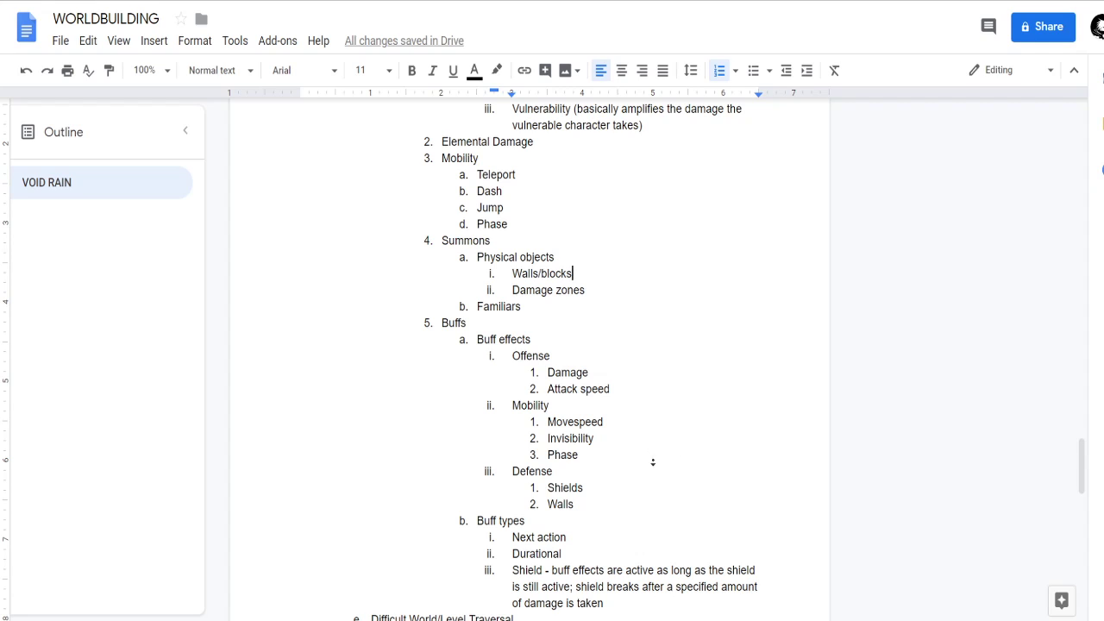
{"action": "scroll", "coordinate": [653, 466], "scroll_direction": "down", "scroll_amount": 2}
{"action": "scroll", "coordinate": [614, 515], "scroll_direction": "down", "scroll_amount": 2}
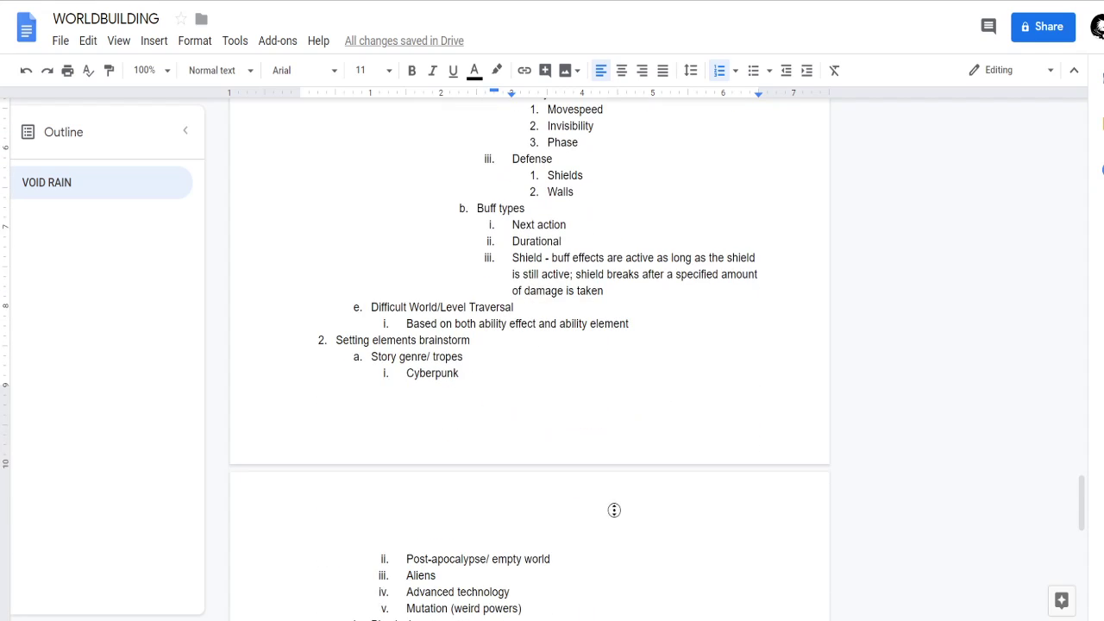
Go back up through Delivery types and Data mechanics to the To-do list at the start of the document.
{"action": "scroll", "coordinate": [612, 471], "scroll_direction": "up", "scroll_amount": 1}
{"action": "scroll", "coordinate": [626, 473], "scroll_direction": "up", "scroll_amount": 15}
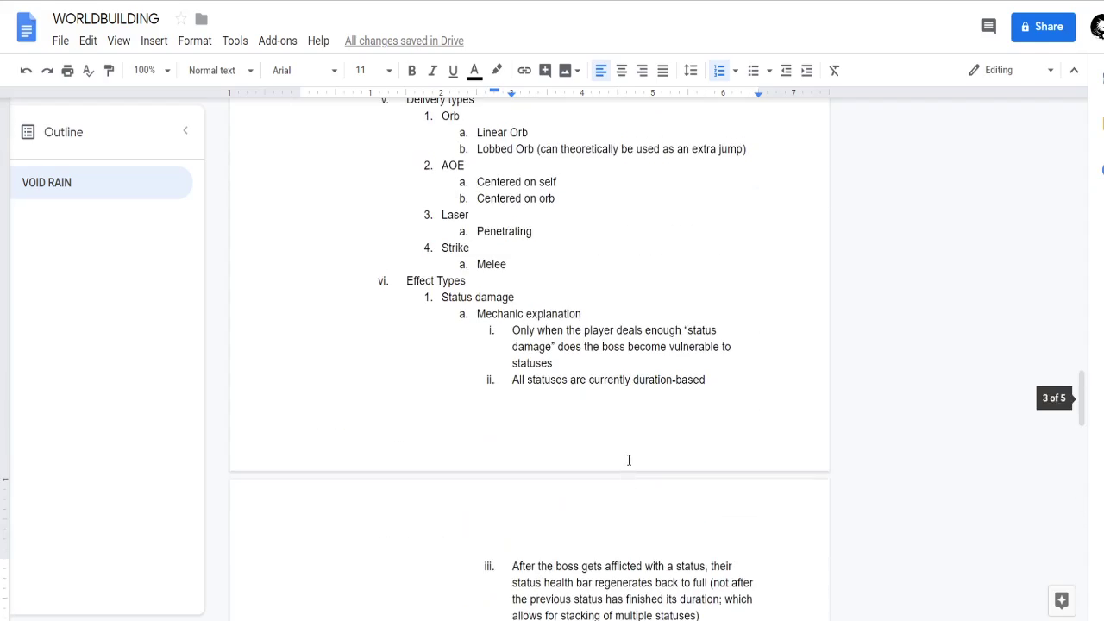
{"action": "scroll", "coordinate": [630, 455], "scroll_direction": "up", "scroll_amount": 12}
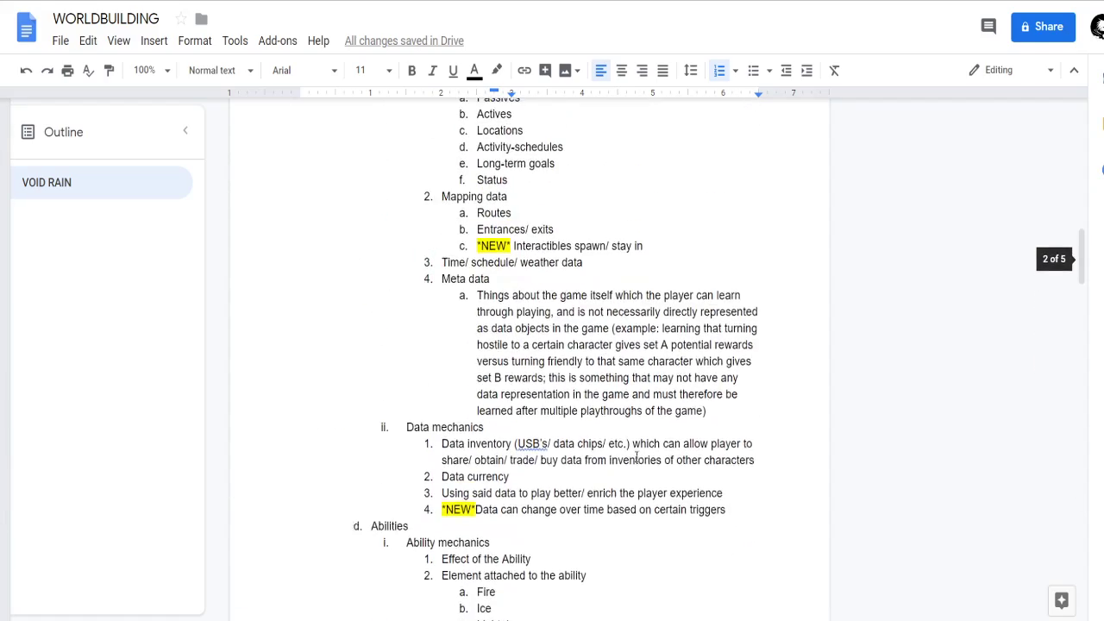
{"action": "scroll", "coordinate": [686, 308], "scroll_direction": "up", "scroll_amount": 15}
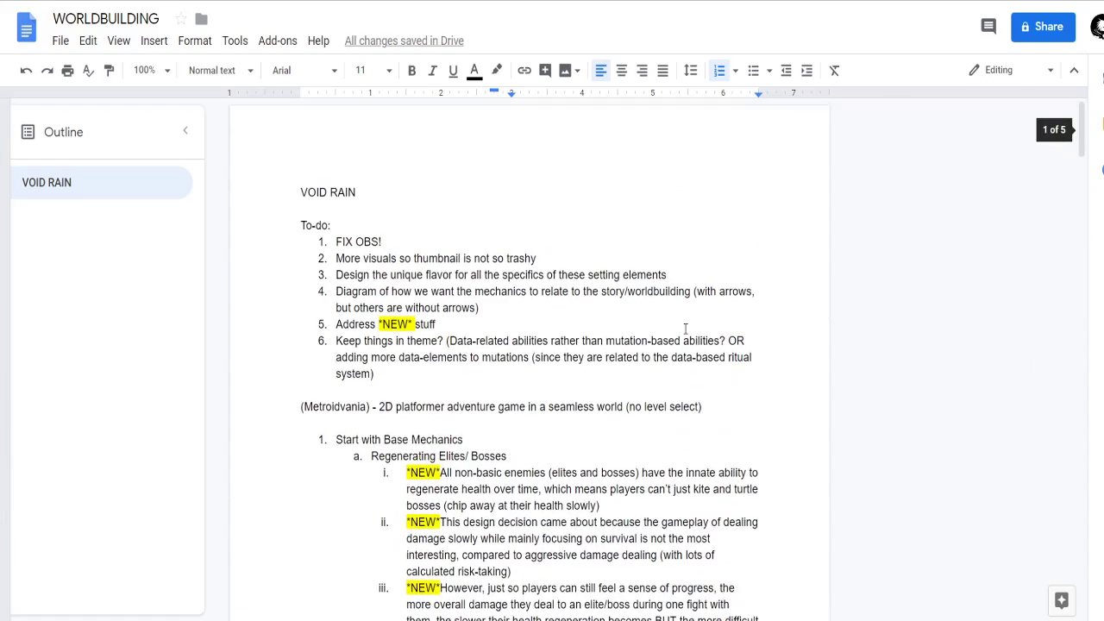
Skim the notes from the To-do list through the Effect Types and Setting elements brainstorm to the Cultural systems list.
{"action": "scroll", "coordinate": [688, 431], "scroll_direction": "down", "scroll_amount": 20}
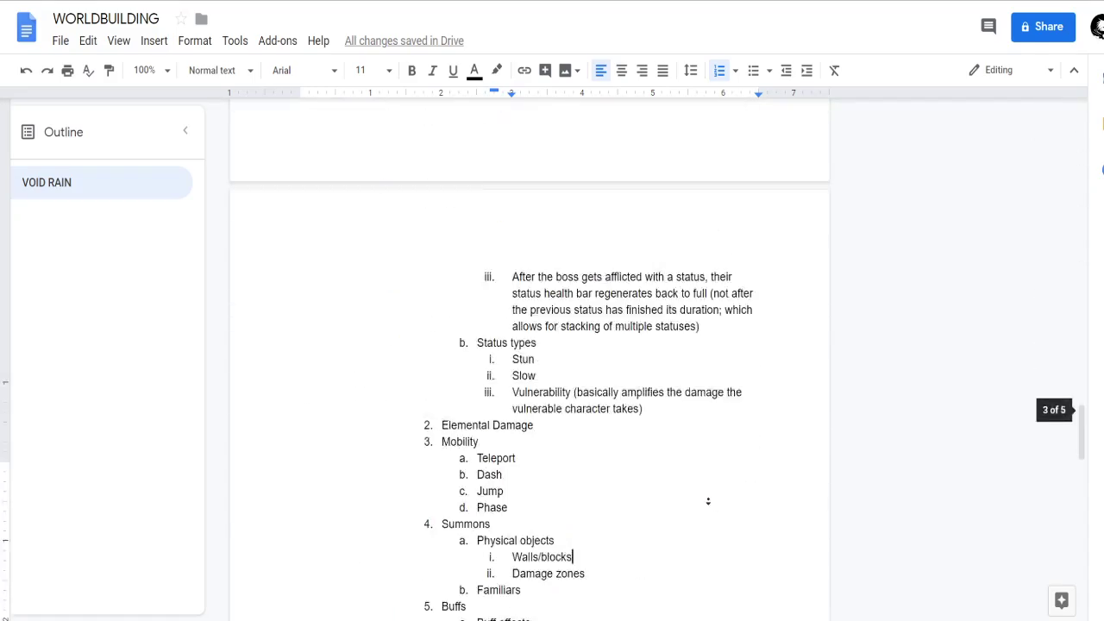
{"action": "scroll", "coordinate": [693, 508], "scroll_direction": "up", "scroll_amount": 8}
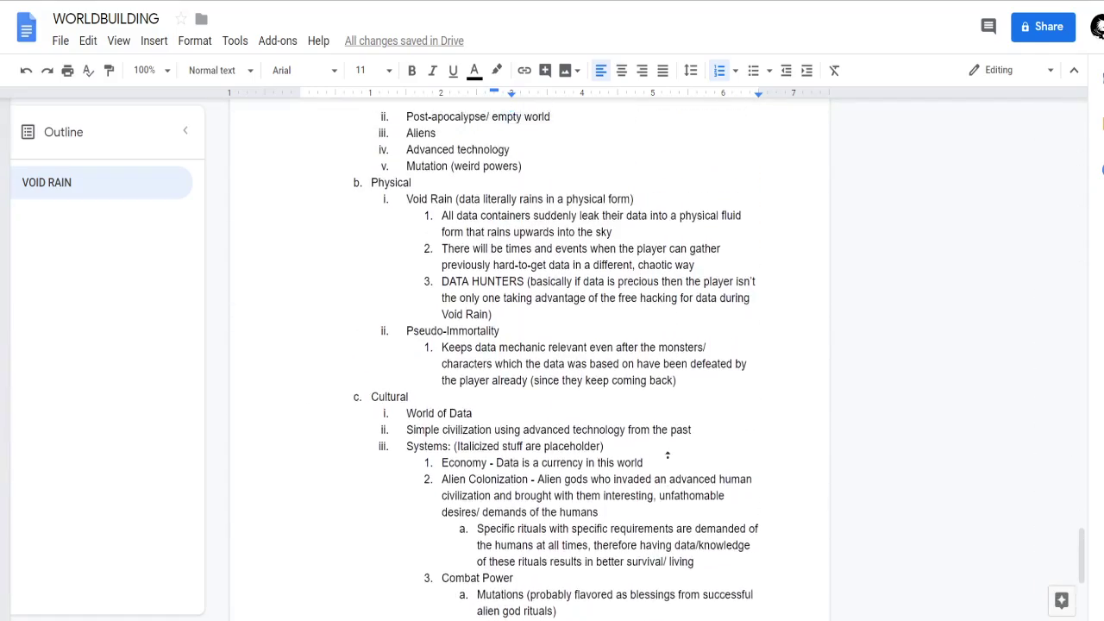
{"action": "scroll", "coordinate": [619, 354], "scroll_direction": "up", "scroll_amount": 6}
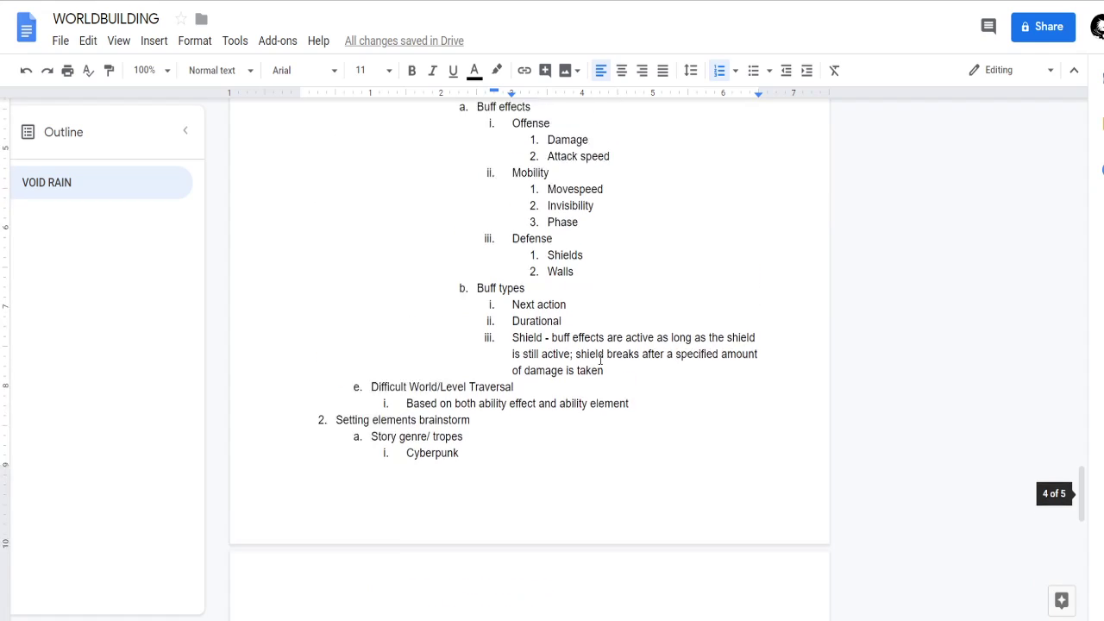
{"action": "scroll", "coordinate": [621, 330], "scroll_direction": "down", "scroll_amount": 10}
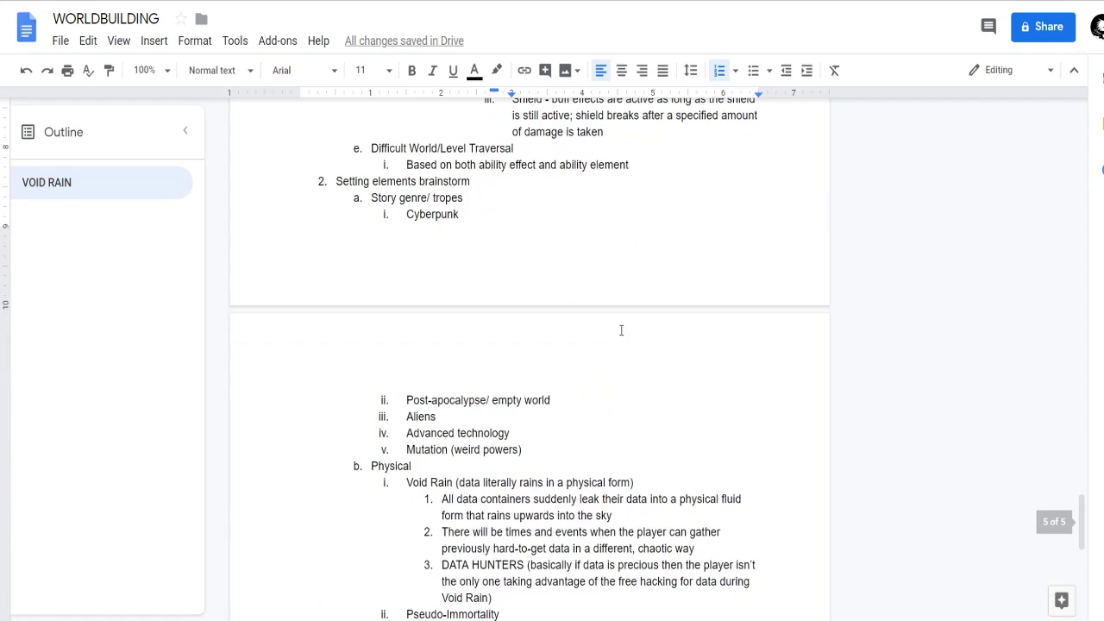
{"action": "scroll", "coordinate": [645, 490], "scroll_direction": "up", "scroll_amount": 2}
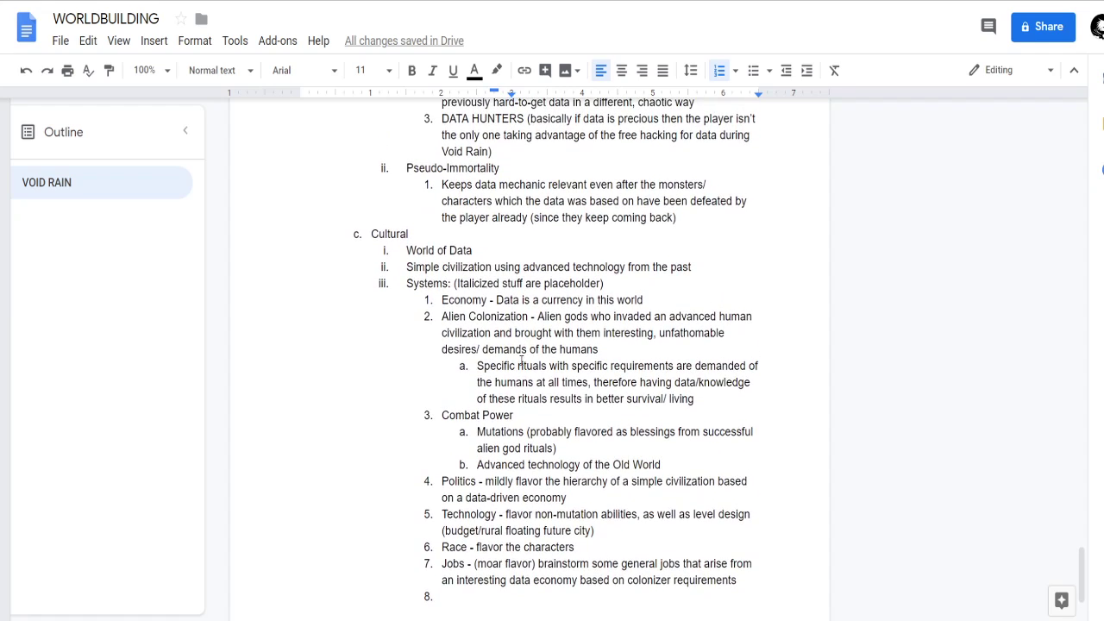
{"action": "scroll", "coordinate": [521, 357], "scroll_direction": "up", "scroll_amount": 1}
{"action": "scroll", "coordinate": [521, 358], "scroll_direction": "down", "scroll_amount": 2}
Review the Physical setting notes on Void Rain and Pseudo-Immortality, going back up to the Story genre/tropes list.
{"action": "left_click", "coordinate": [462, 544]}
{"action": "left_click_drag", "start_coordinate": [462, 542], "coordinate": [402, 235]}
{"action": "scroll", "coordinate": [406, 259], "scroll_direction": "up", "scroll_amount": 4}
{"action": "scroll", "coordinate": [414, 299], "scroll_direction": "down", "scroll_amount": 5}
{"action": "scroll", "coordinate": [406, 259], "scroll_direction": "up", "scroll_amount": 4}
{"action": "left_click", "coordinate": [455, 288]}
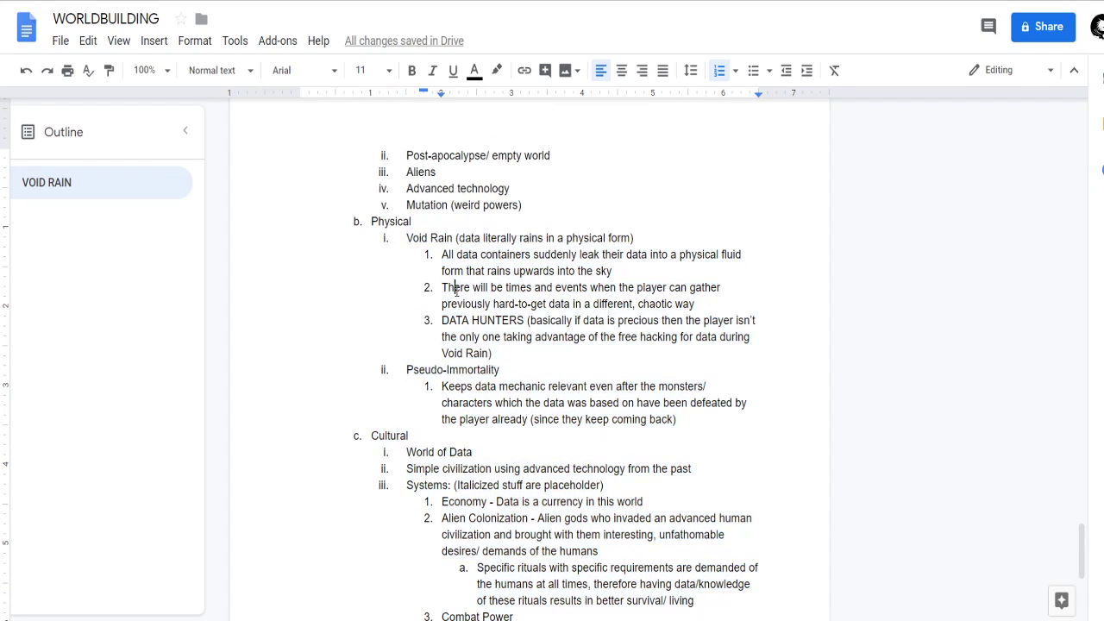
{"action": "scroll", "coordinate": [518, 399], "scroll_direction": "up", "scroll_amount": 2}
{"action": "scroll", "coordinate": [576, 401], "scroll_direction": "up", "scroll_amount": 1}
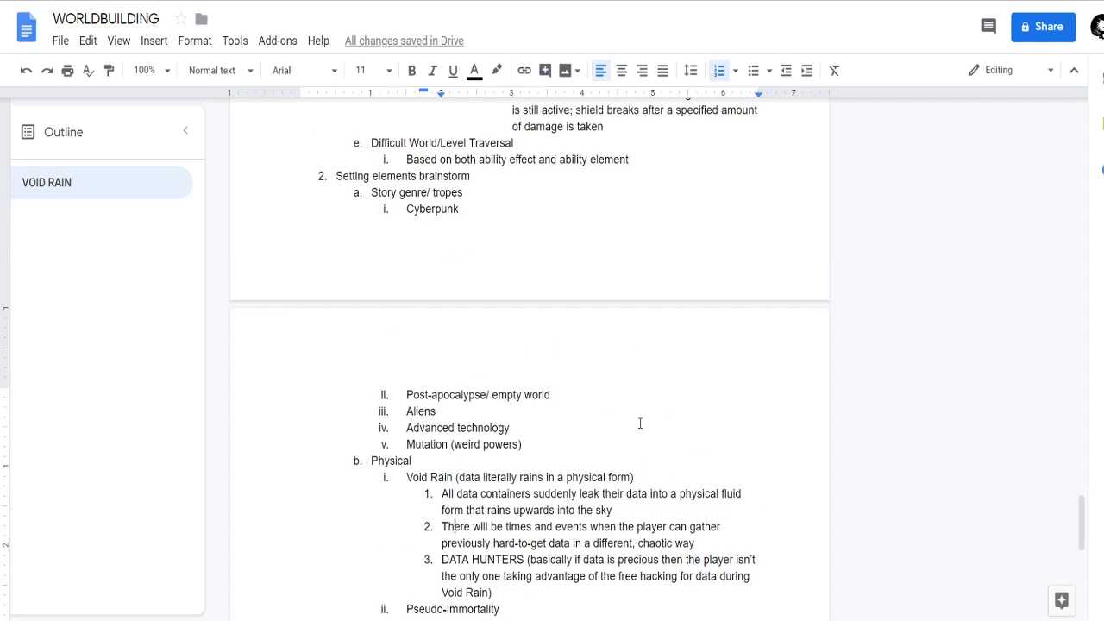